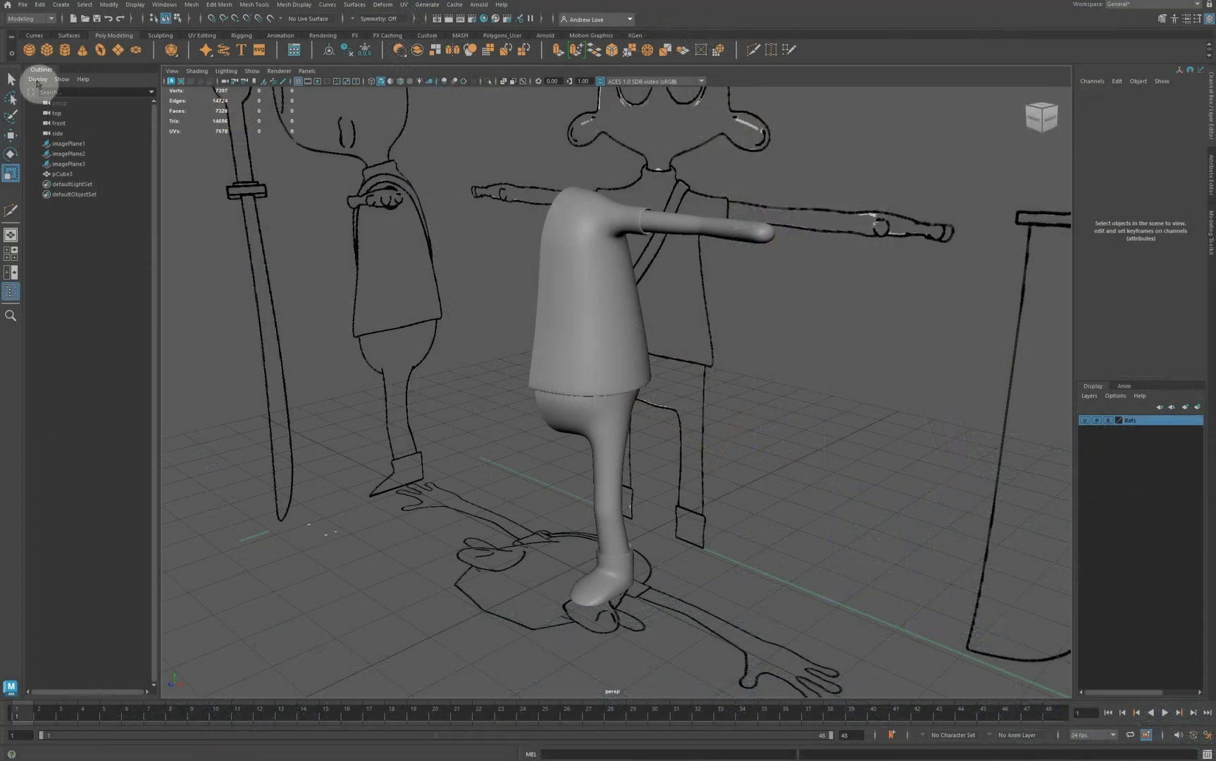
Save the scene under the new file name Bug Stage 3 Hand.mb in the project's scenes folder.
click(22, 7)
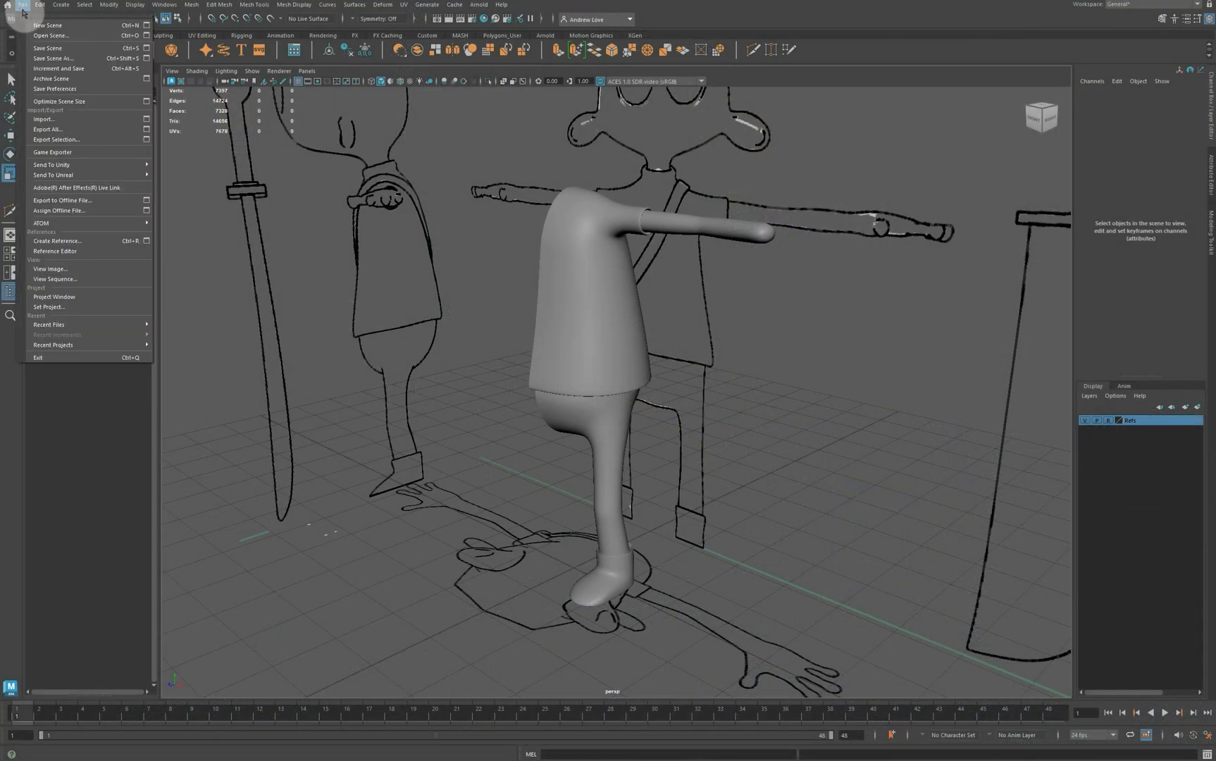
click(53, 58)
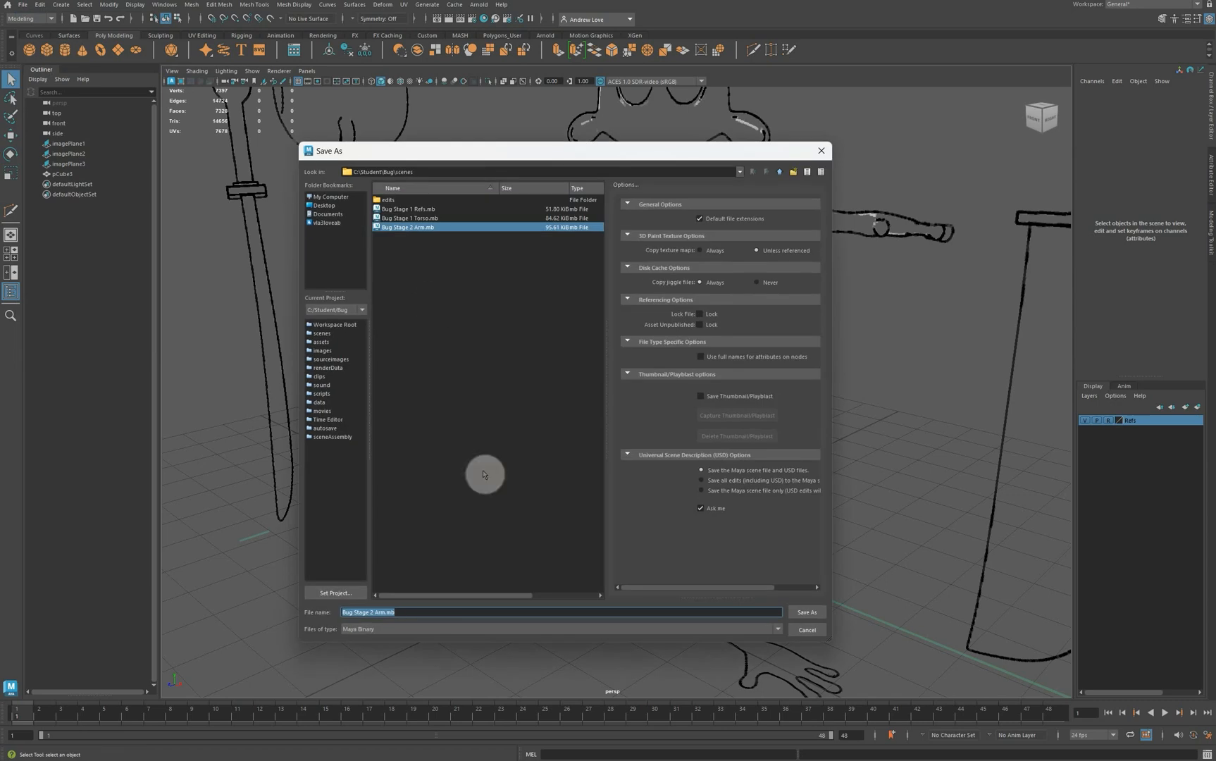
click(368, 612)
drag(369, 612, 388, 613)
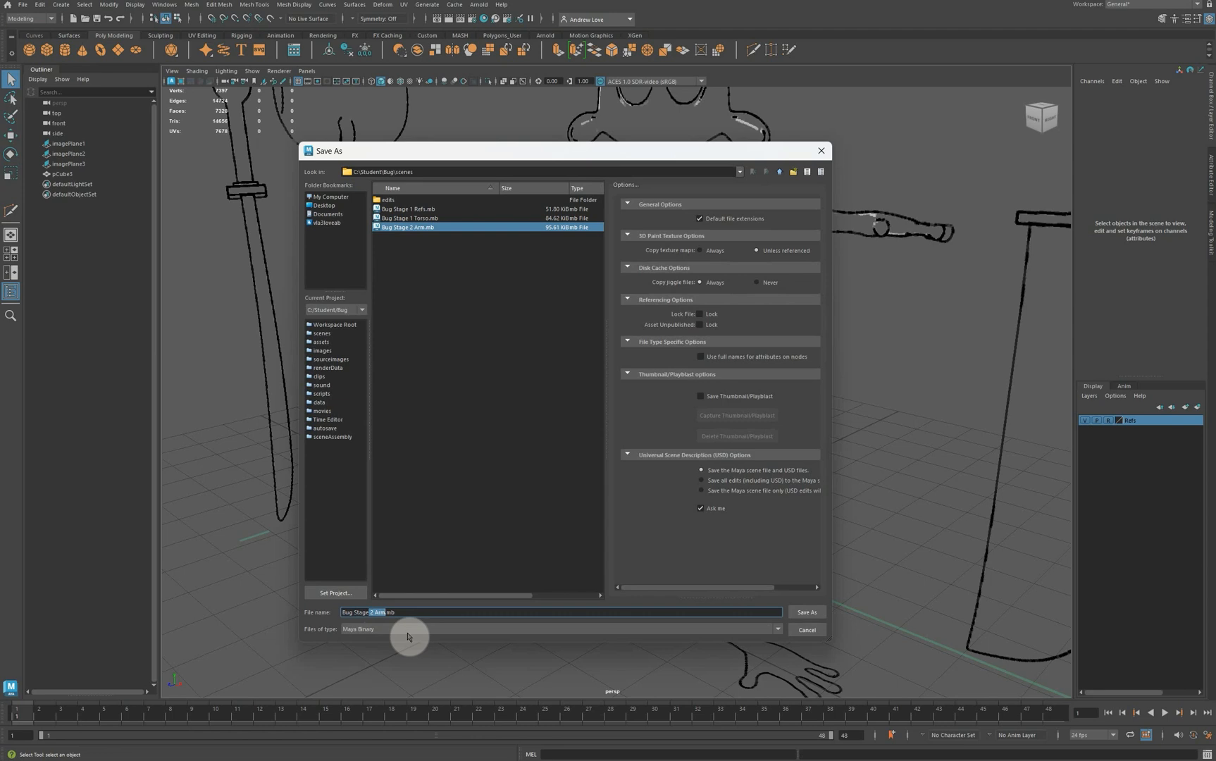
key(BackSpace)
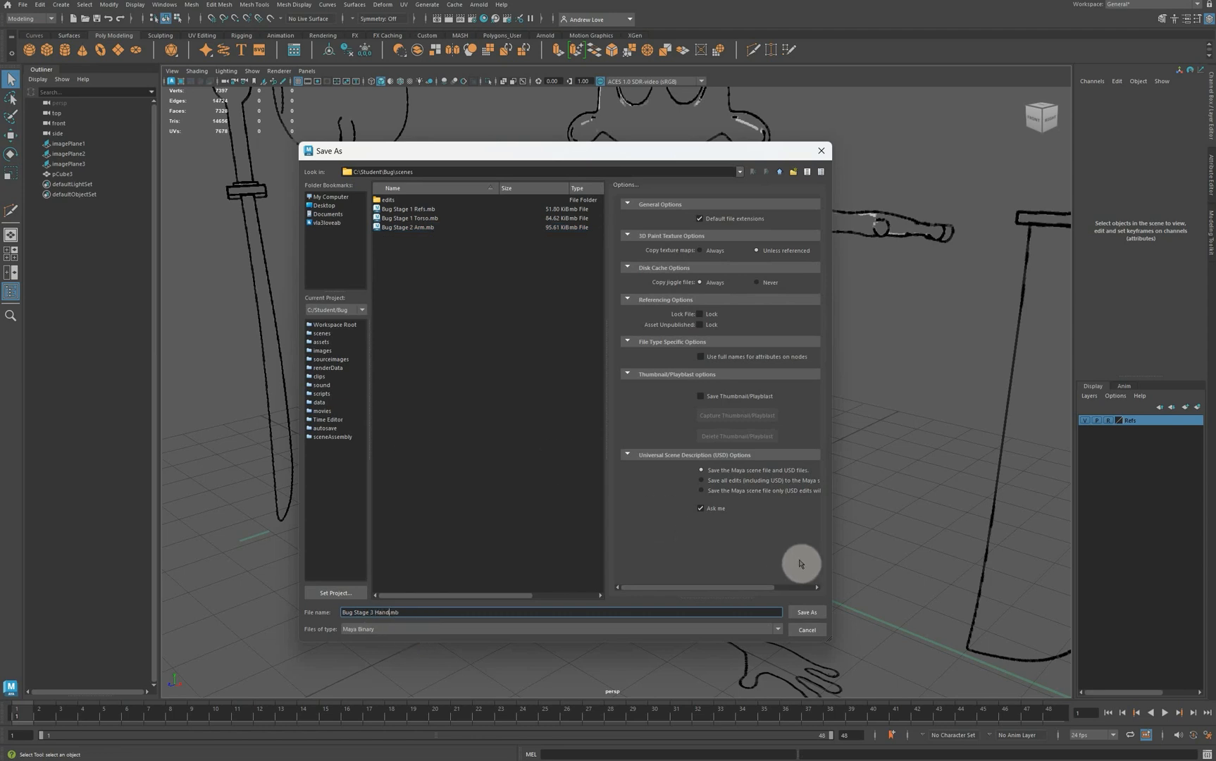
click(805, 613)
key(r)
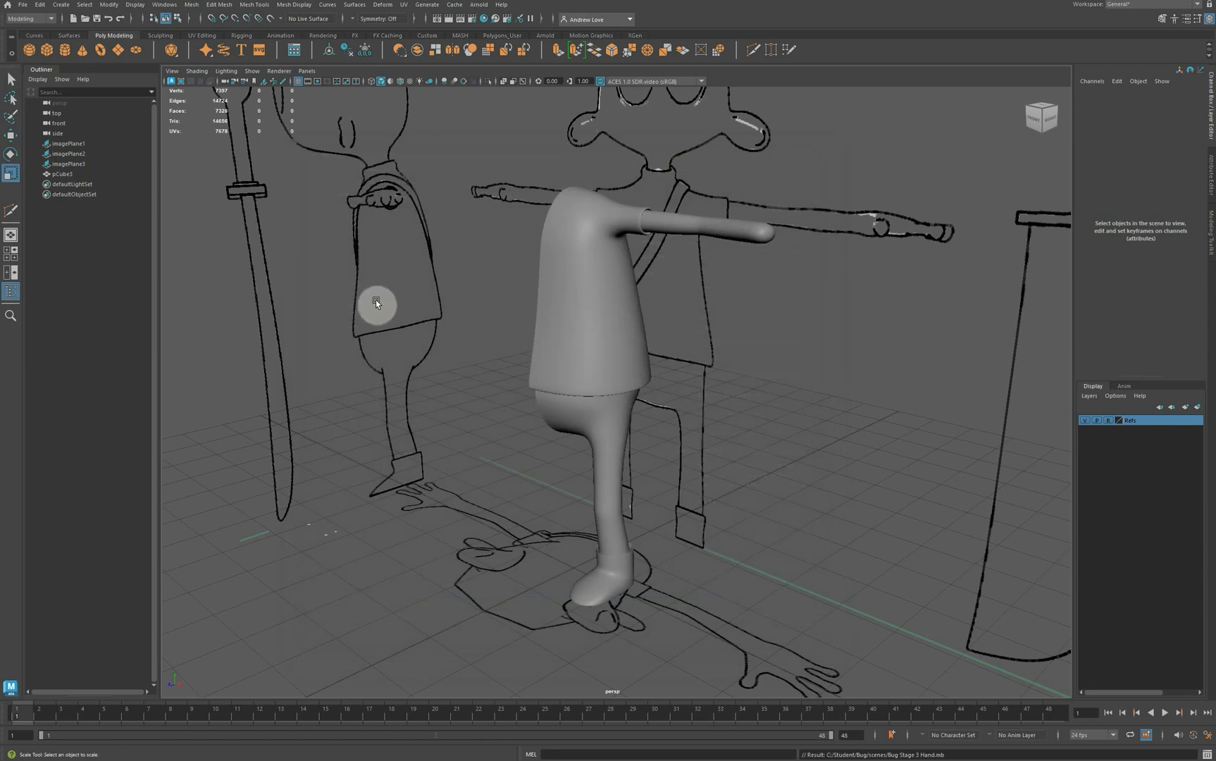
Create a polygon cube and move it out beneath the hand, to about X 4.15 and Y 4.99.
scroll(380, 304, down, 3)
mouse_move(424, 421)
alt+mouse_down()
mouse_move(434, 442)
mouse_move(422, 441)
alt+mouse_up()
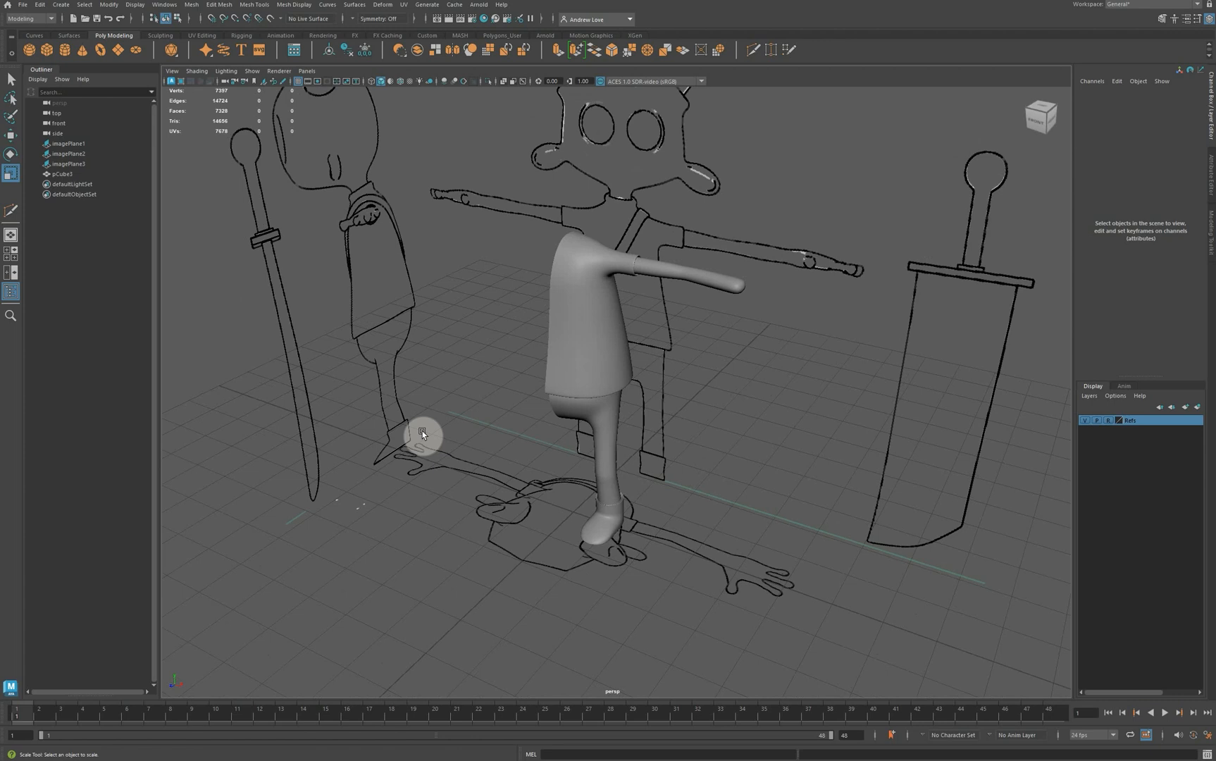
click(43, 51)
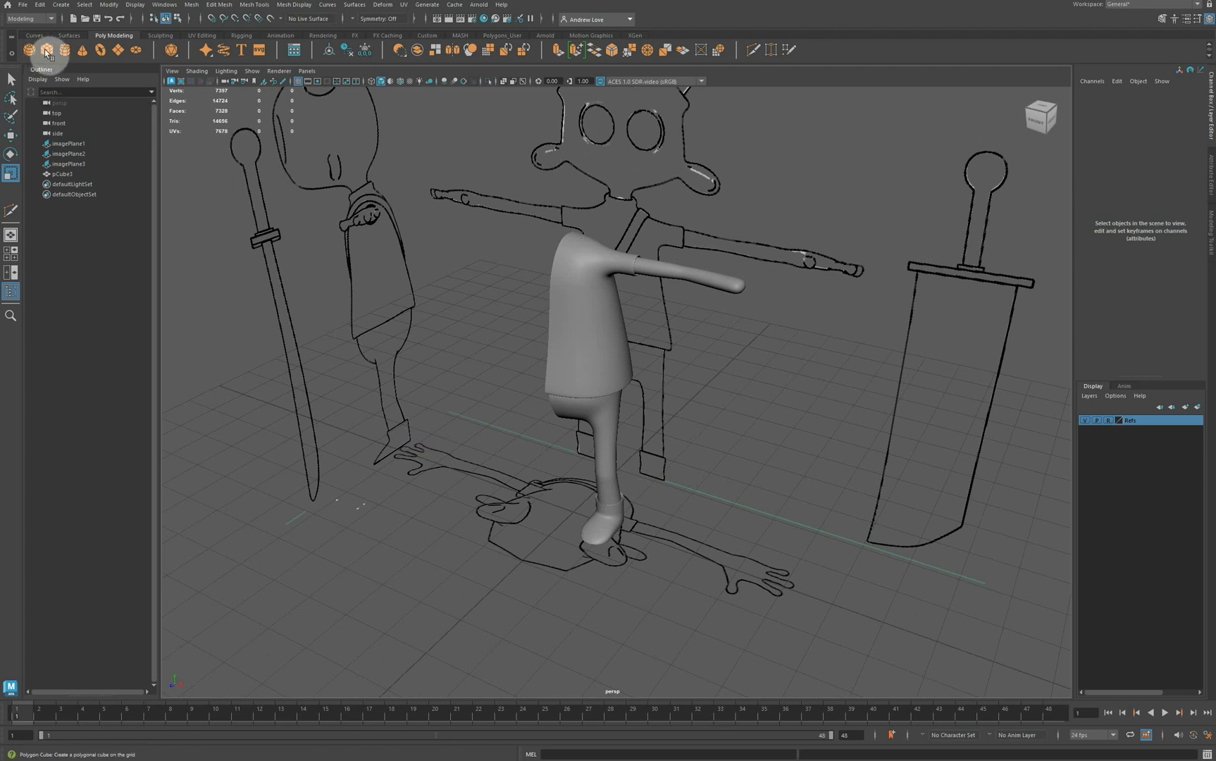
click(46, 53)
key(w)
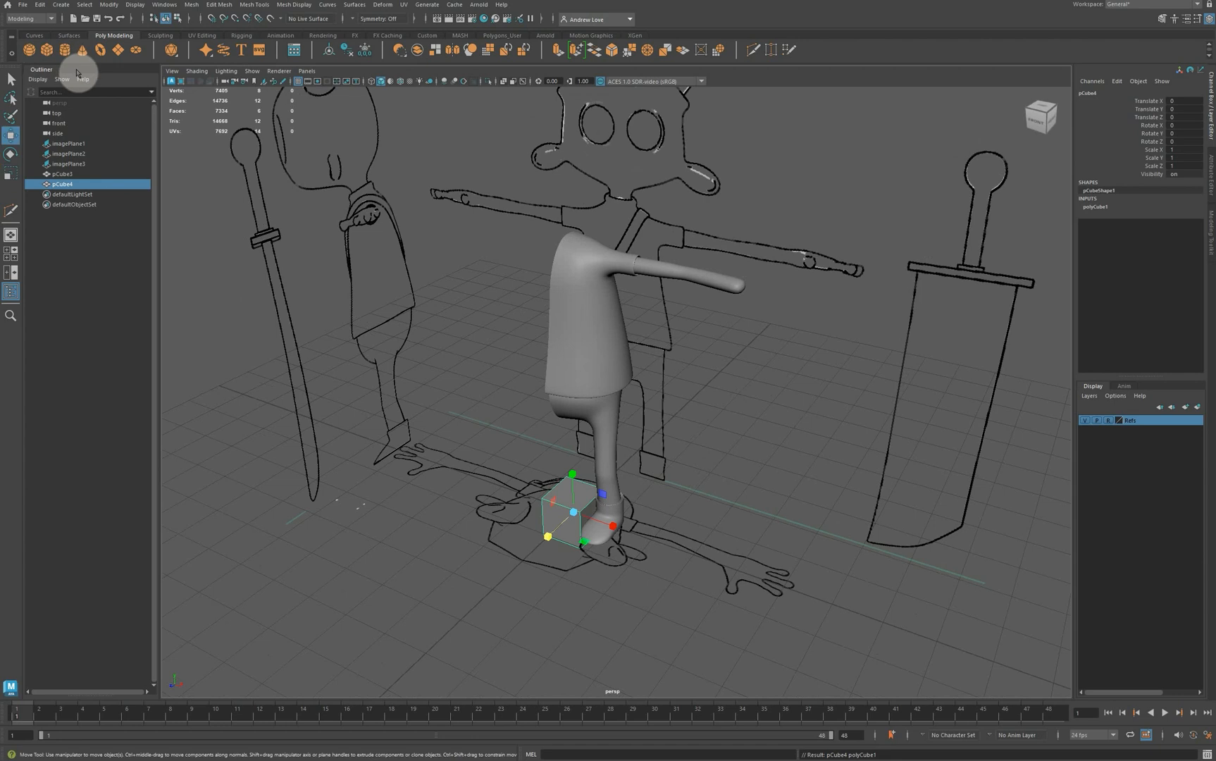
drag(618, 527, 739, 282)
Raise the cube in the front view to about Y 6.09 so it lines up with the reference hand.
key(space)
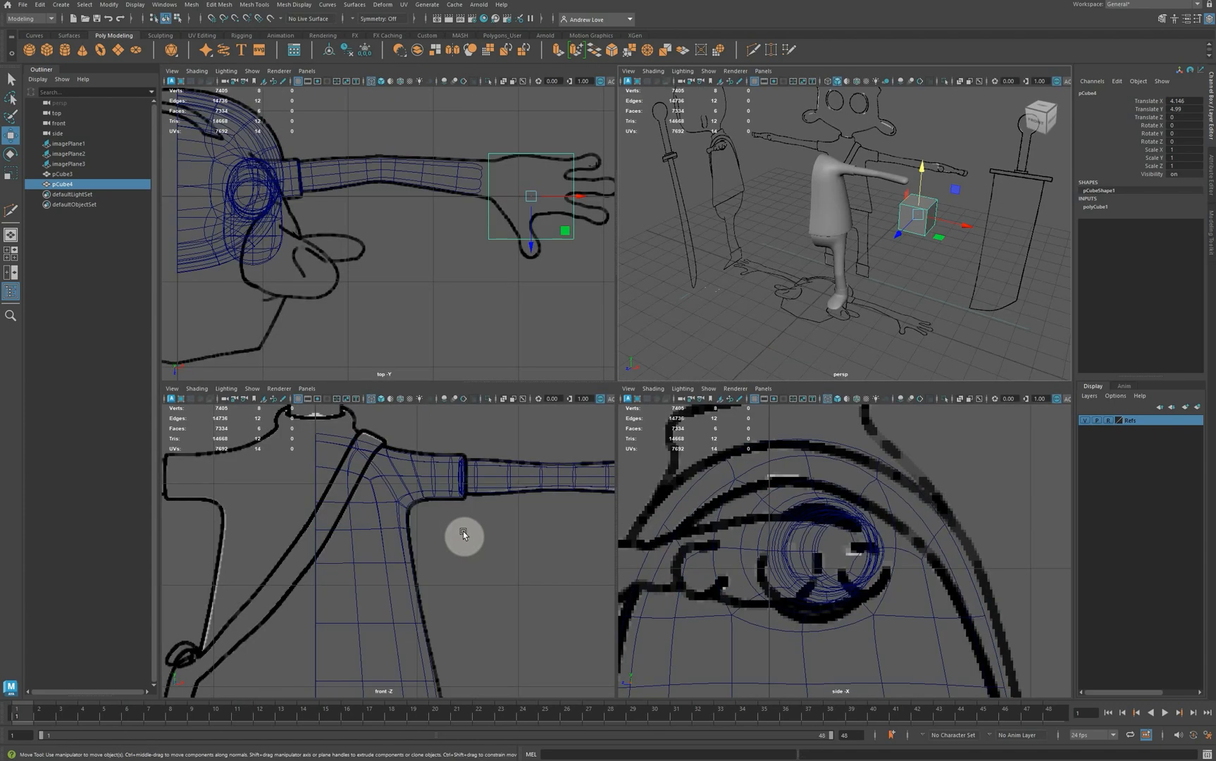
key(space)
key(f)
scroll(479, 518, down, 5)
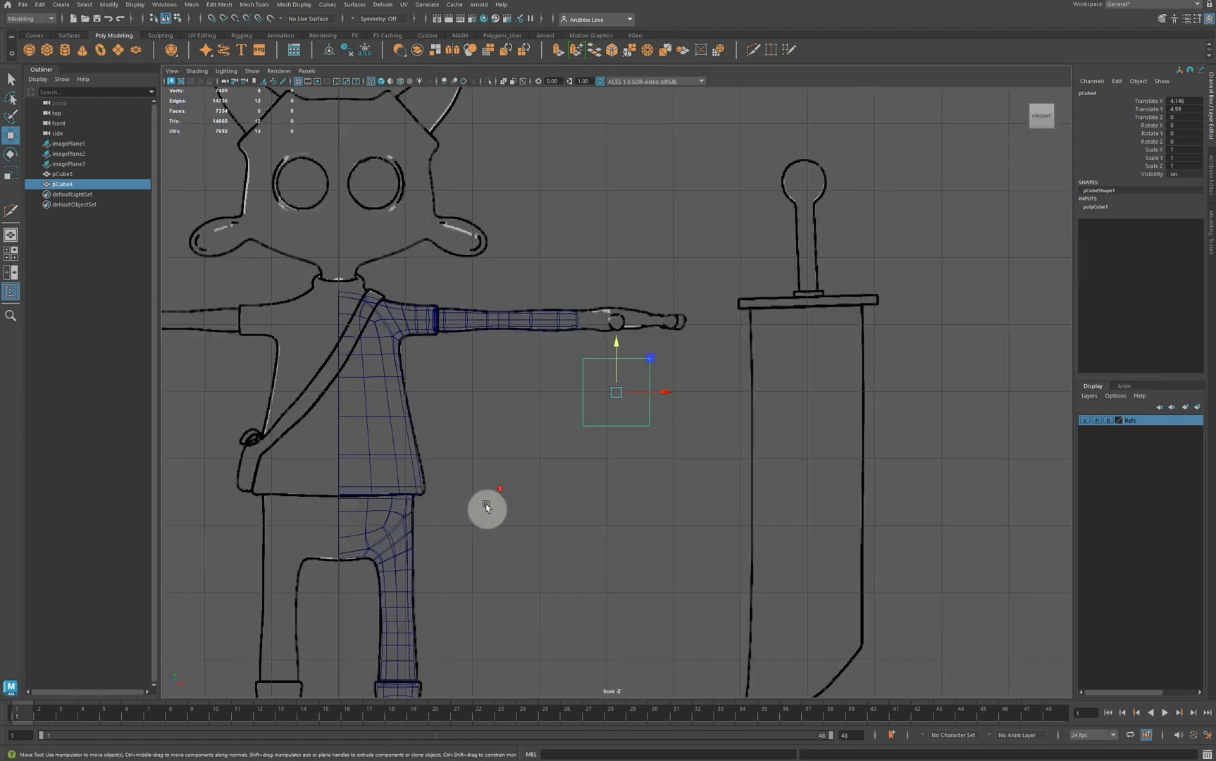
scroll(543, 429, up, 4)
drag(610, 360, 611, 269)
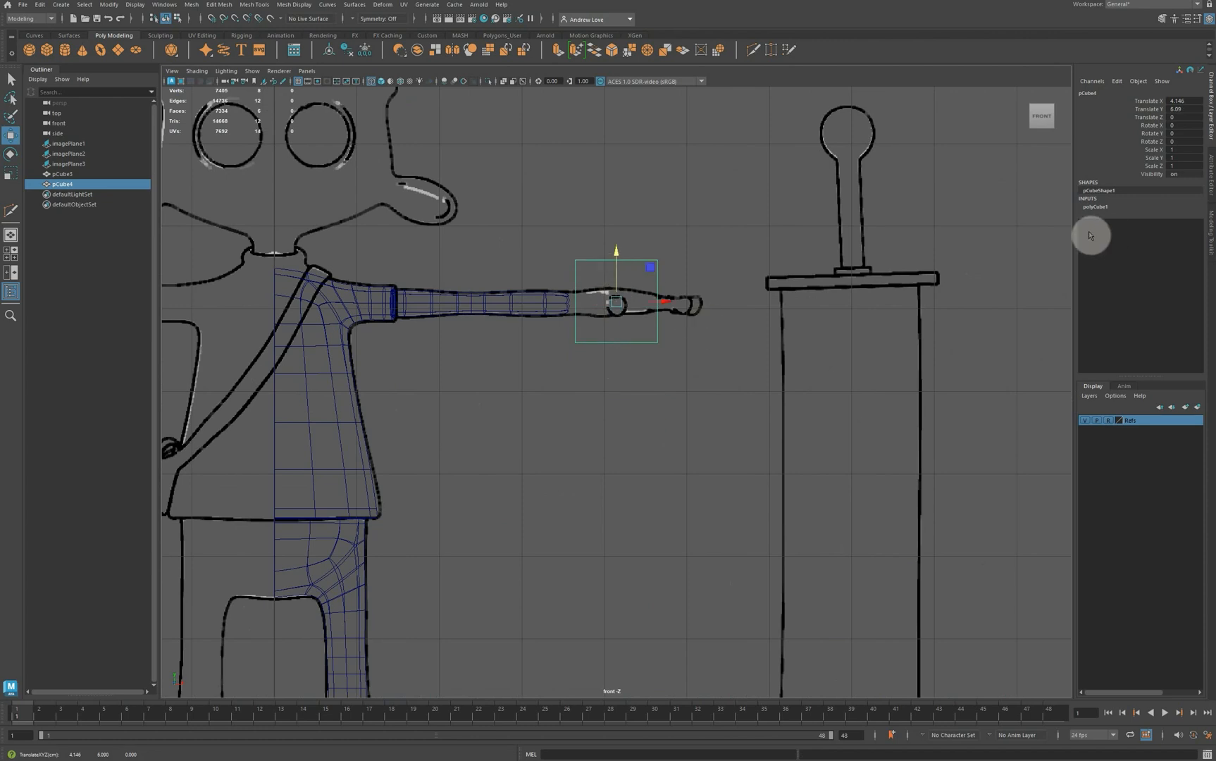
Set the cube's height to 0.3 and its width to 0.8 to fit the palm in the reference drawings.
click(1102, 207)
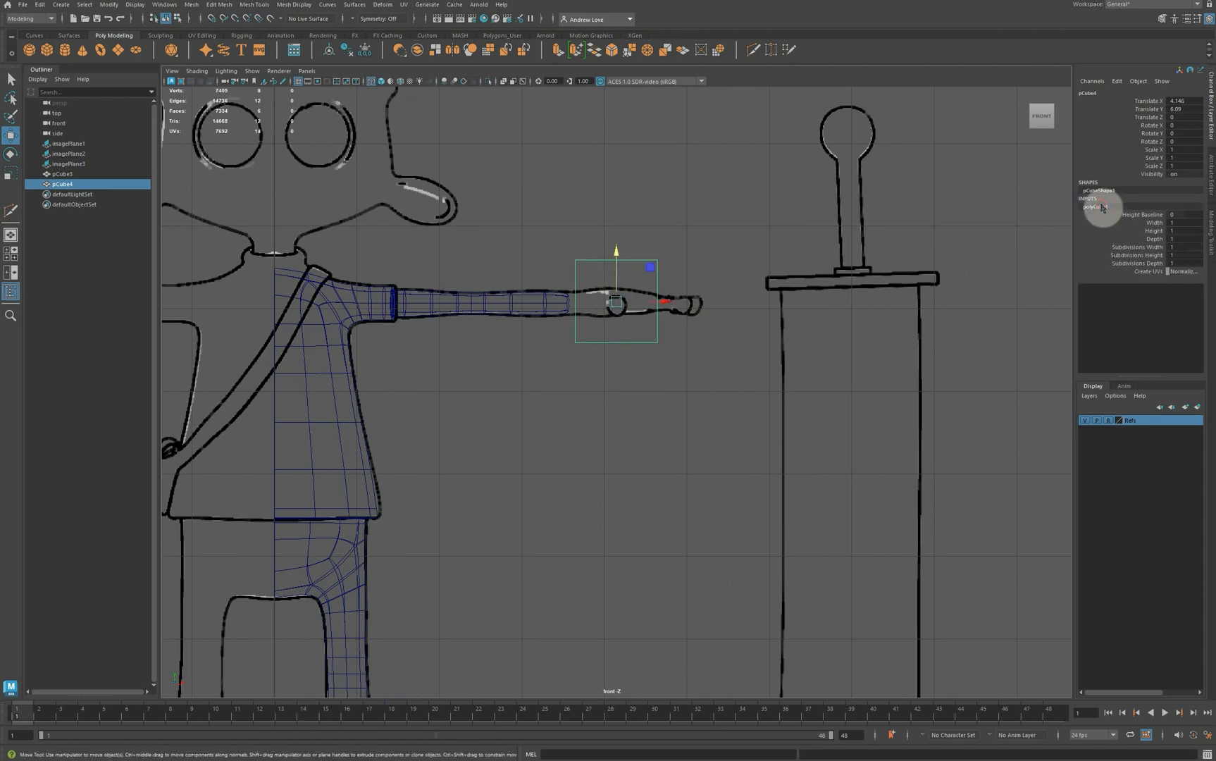
click(1153, 230)
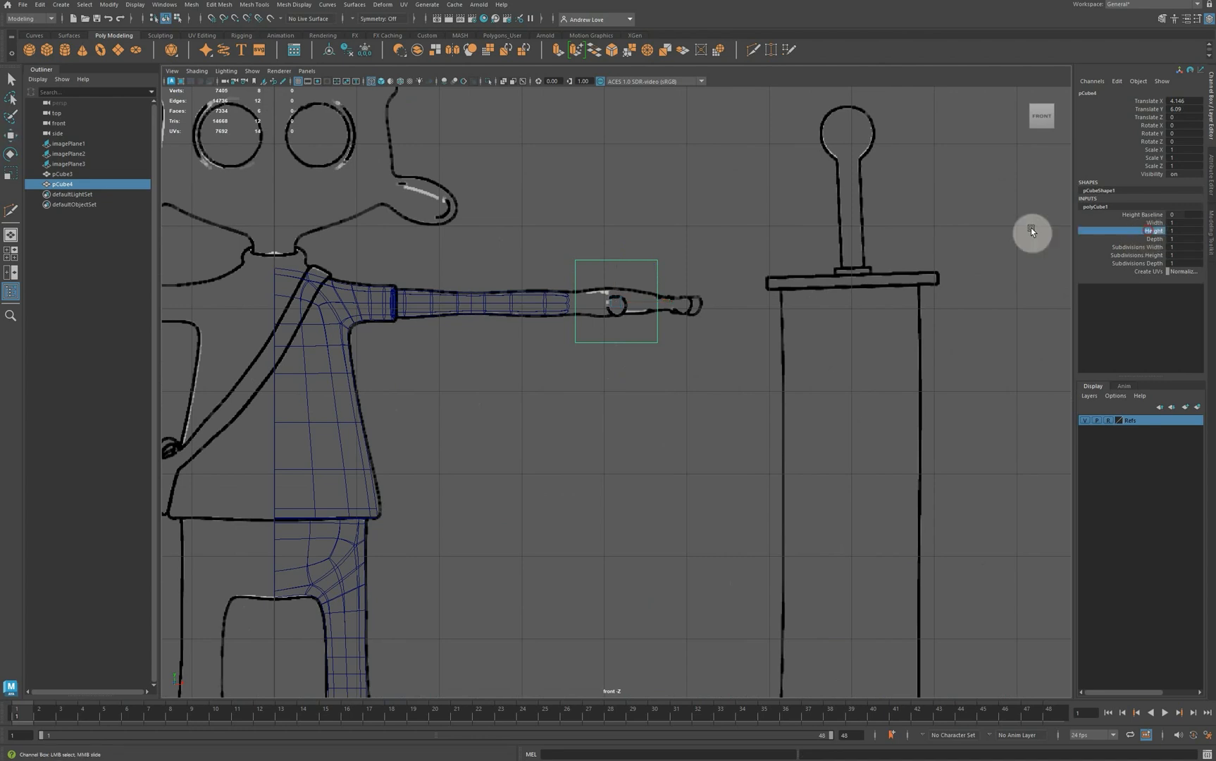
middle_drag(923, 235, 920, 235)
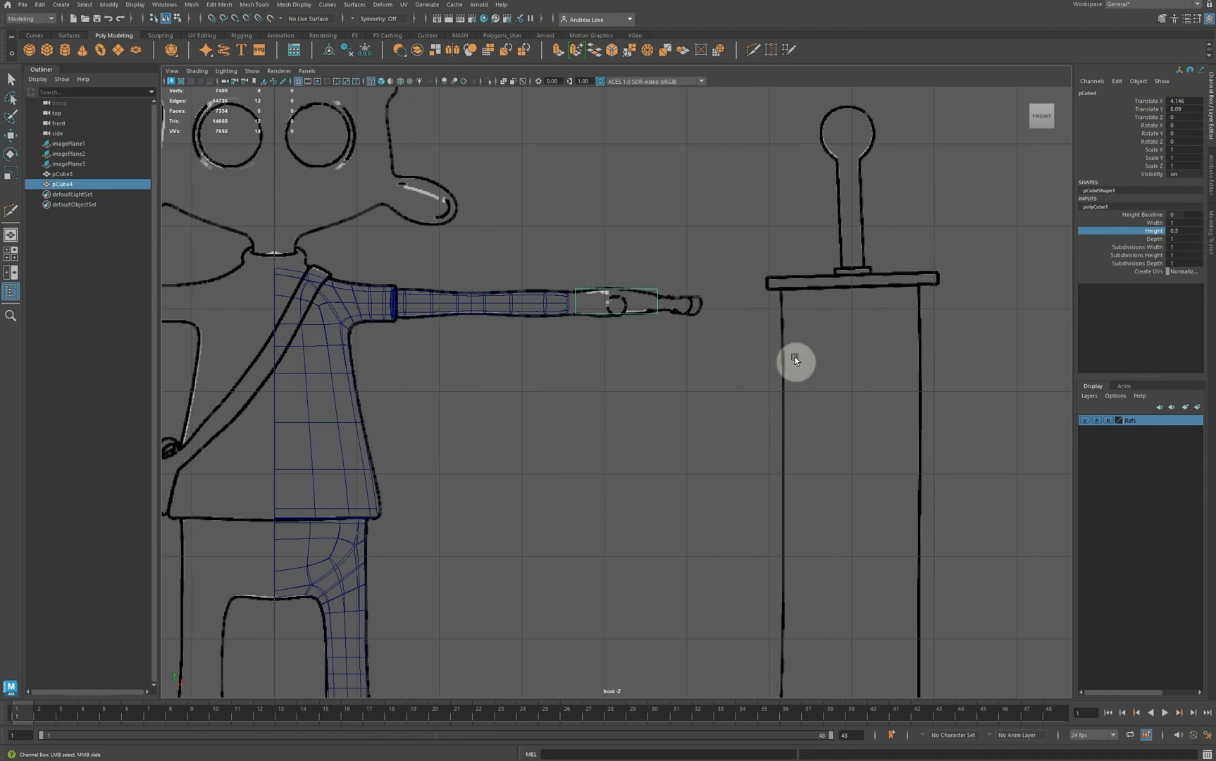
key(space)
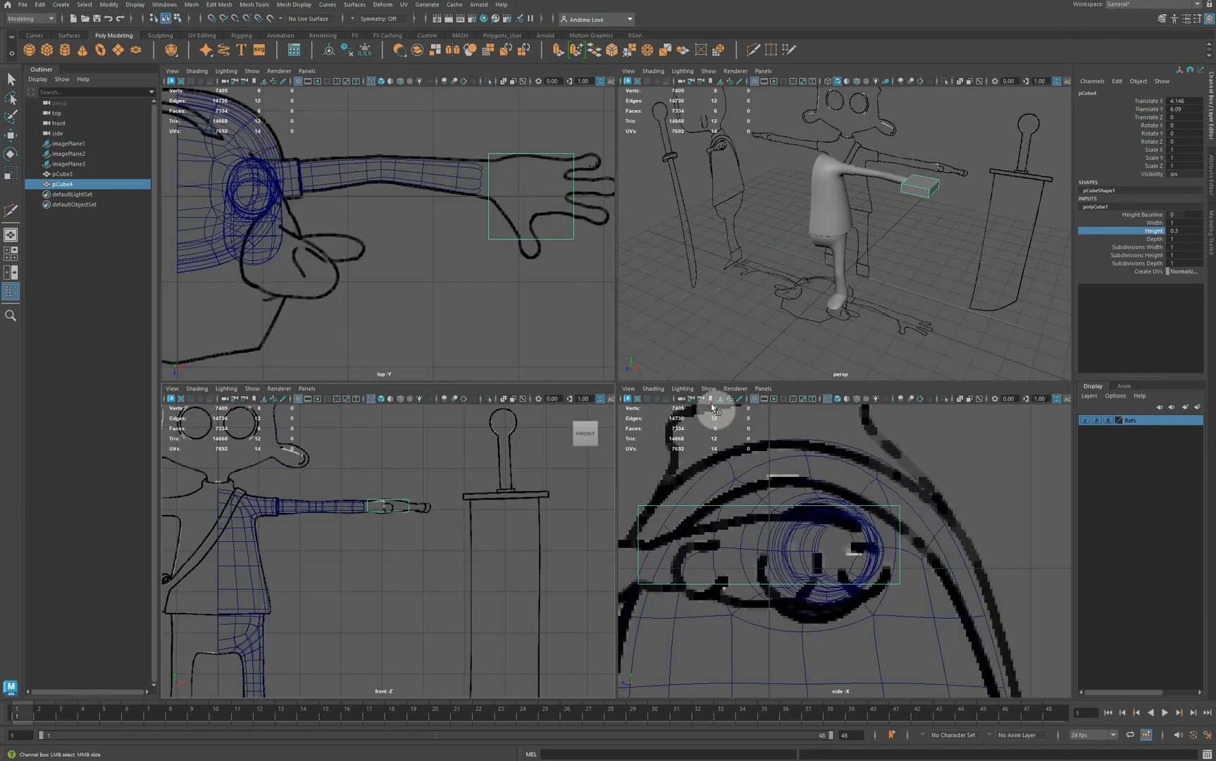
click(1154, 223)
middle_drag(896, 262, 896, 261)
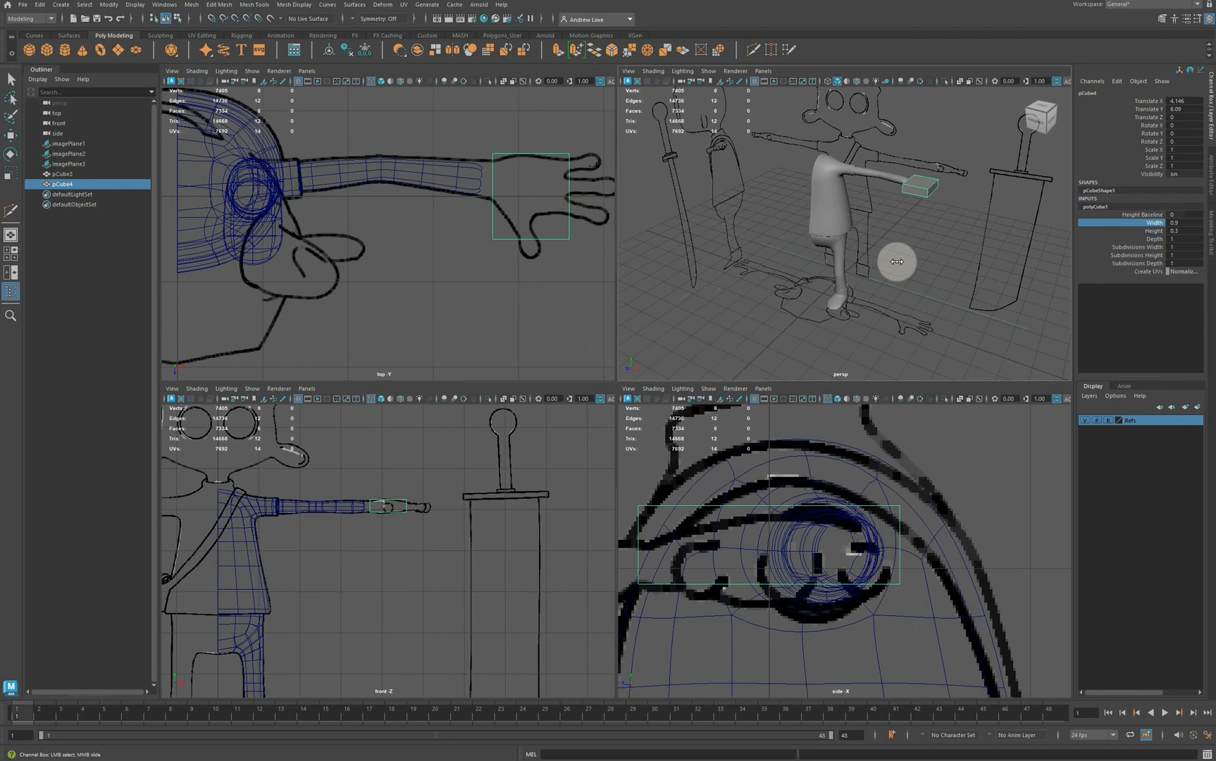
middle_drag(897, 261, 896, 262)
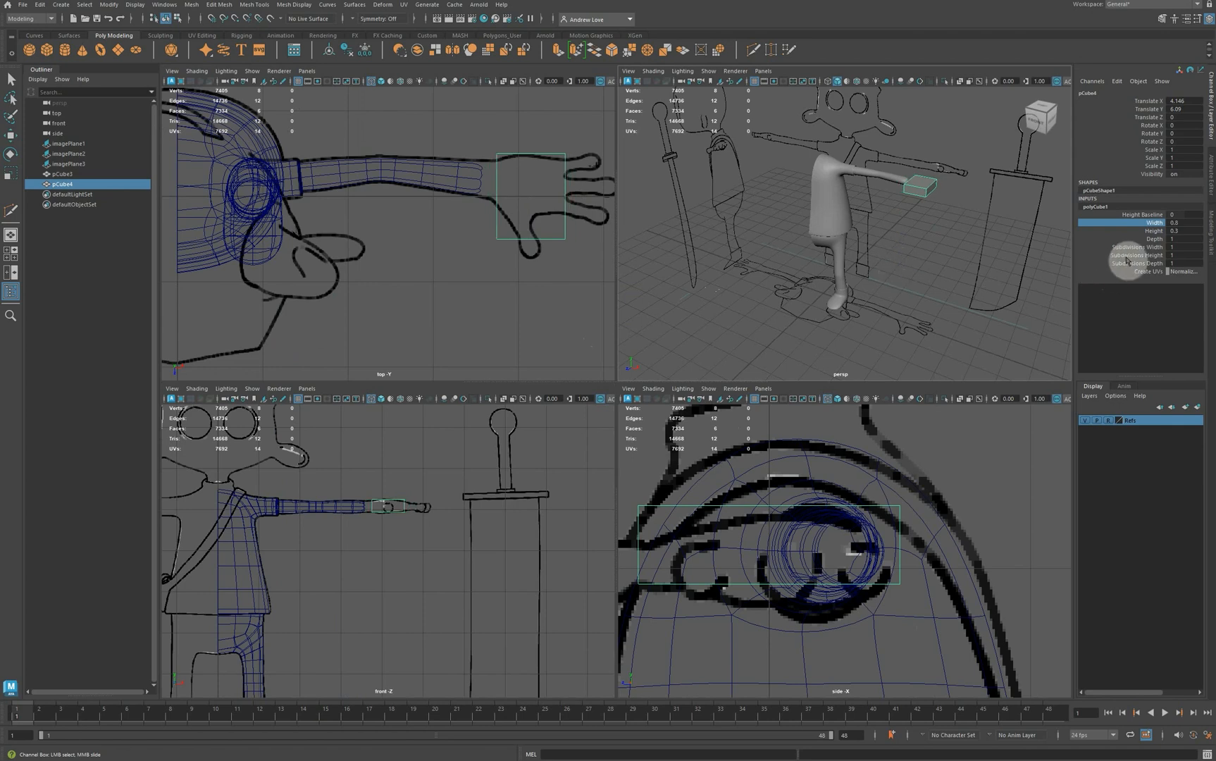
Set the cube's depth to 0.7 and shift it to about Z -0.09 over the palm in the top view.
click(1154, 239)
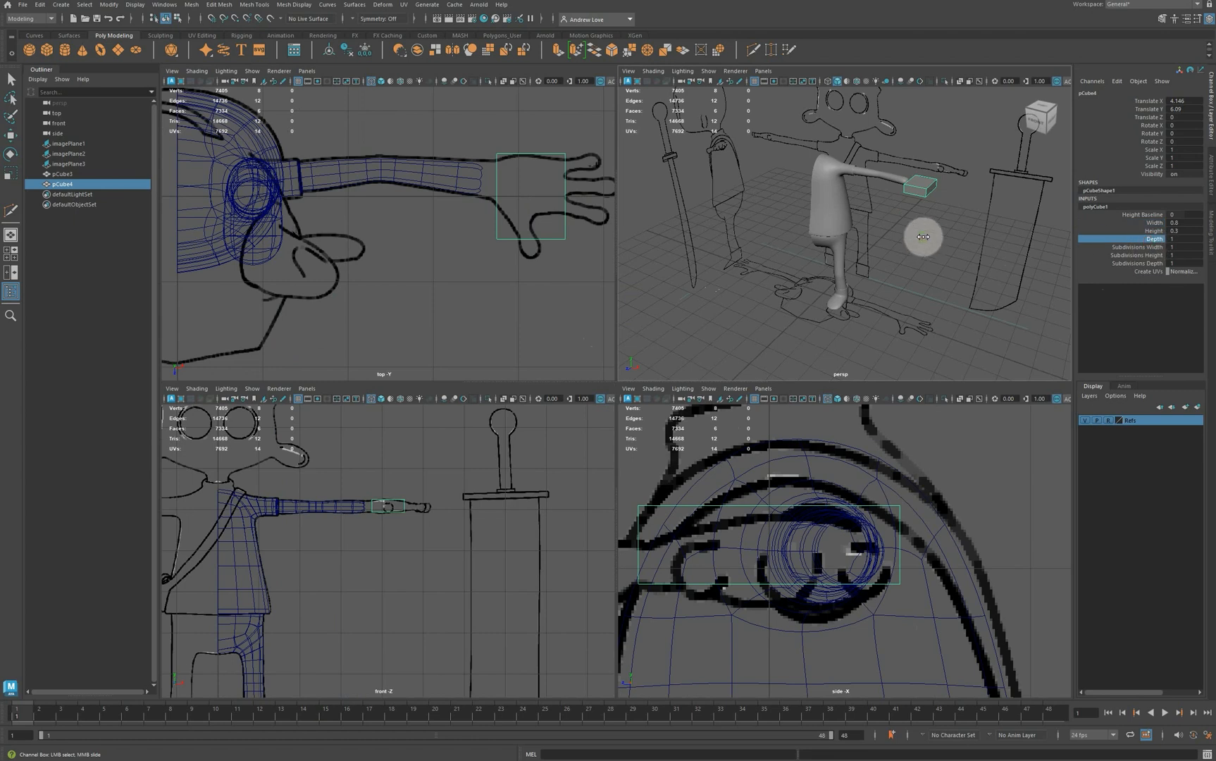
middle_drag(923, 239, 922, 237)
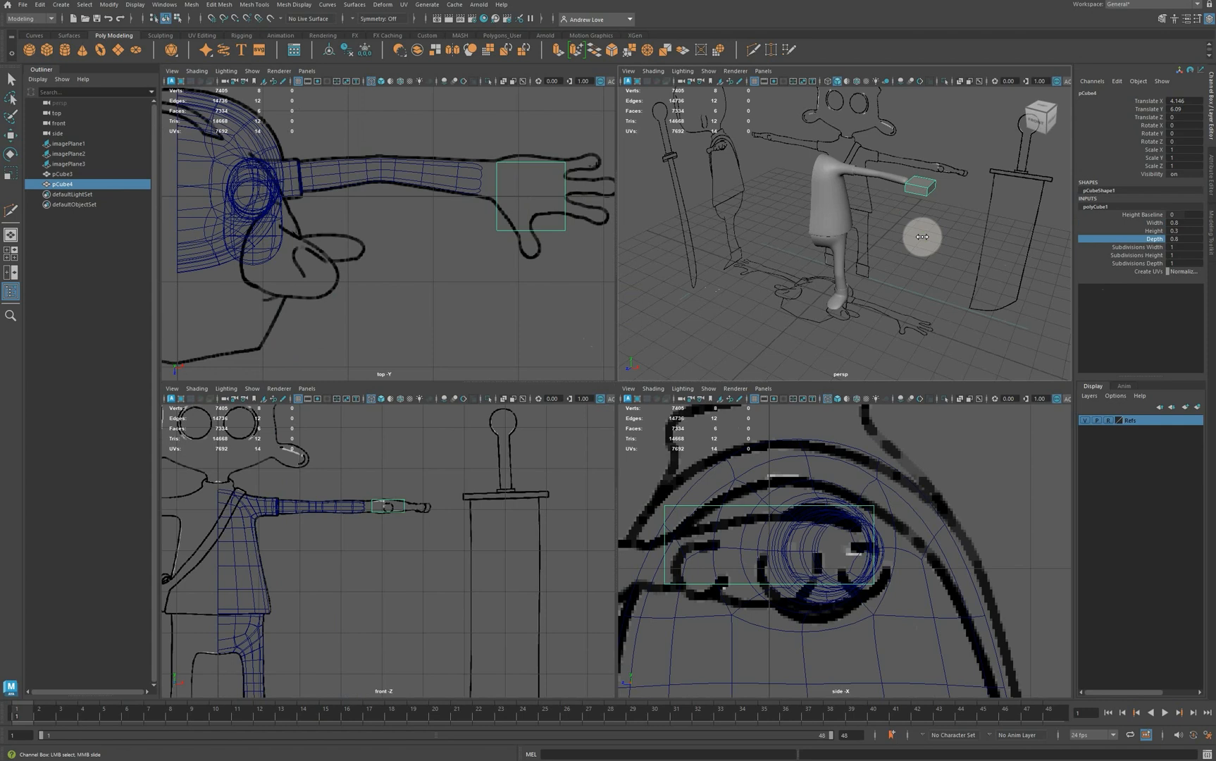
click(1180, 239)
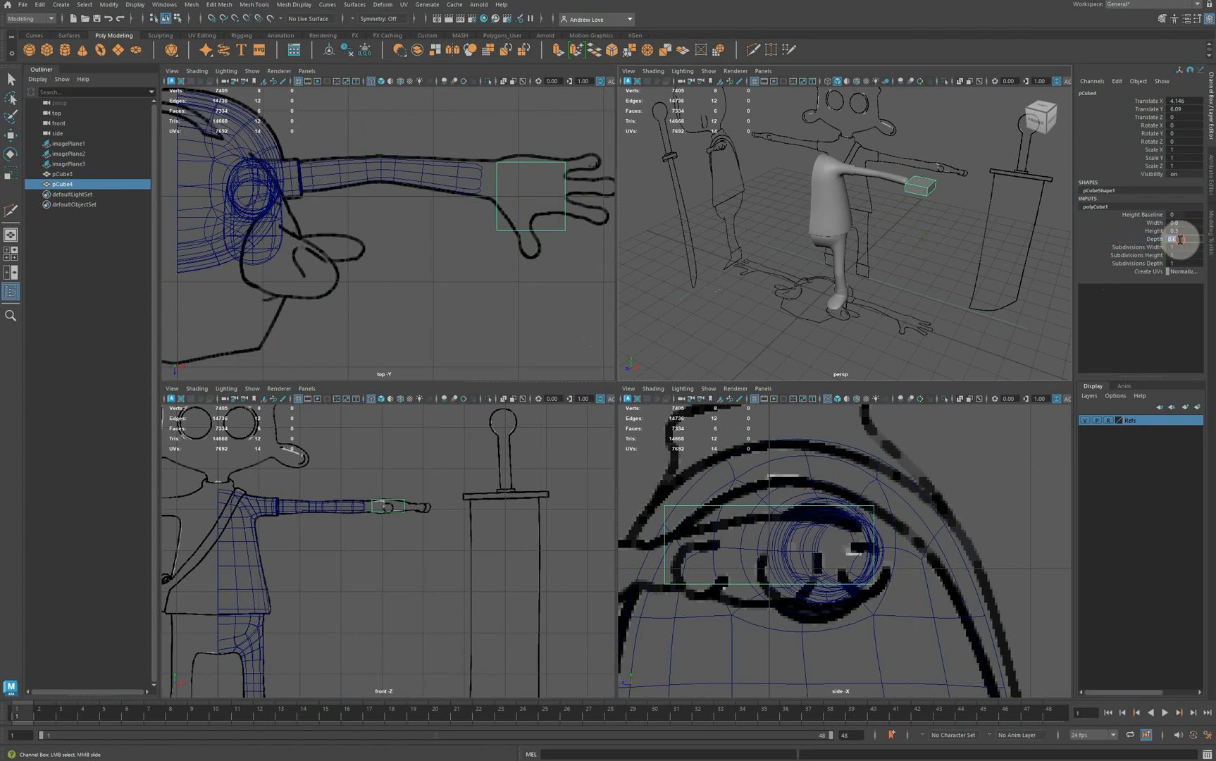
key(Return)
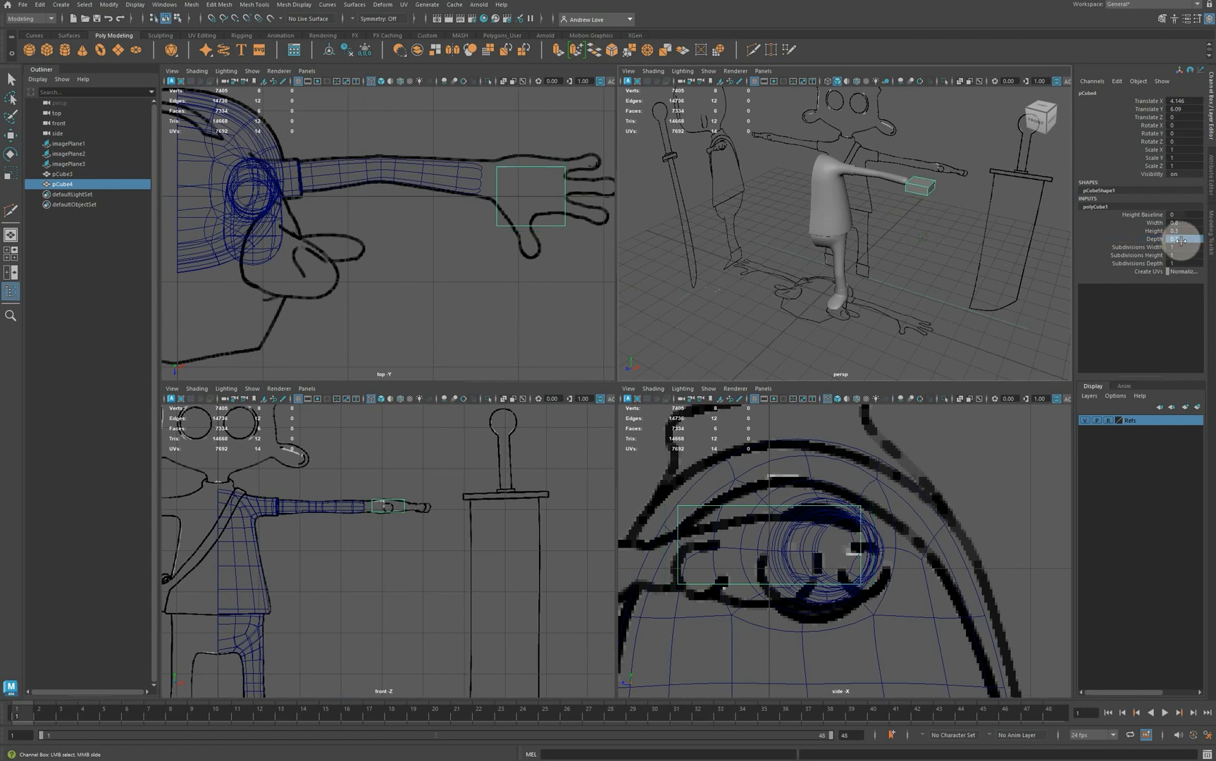
key(w)
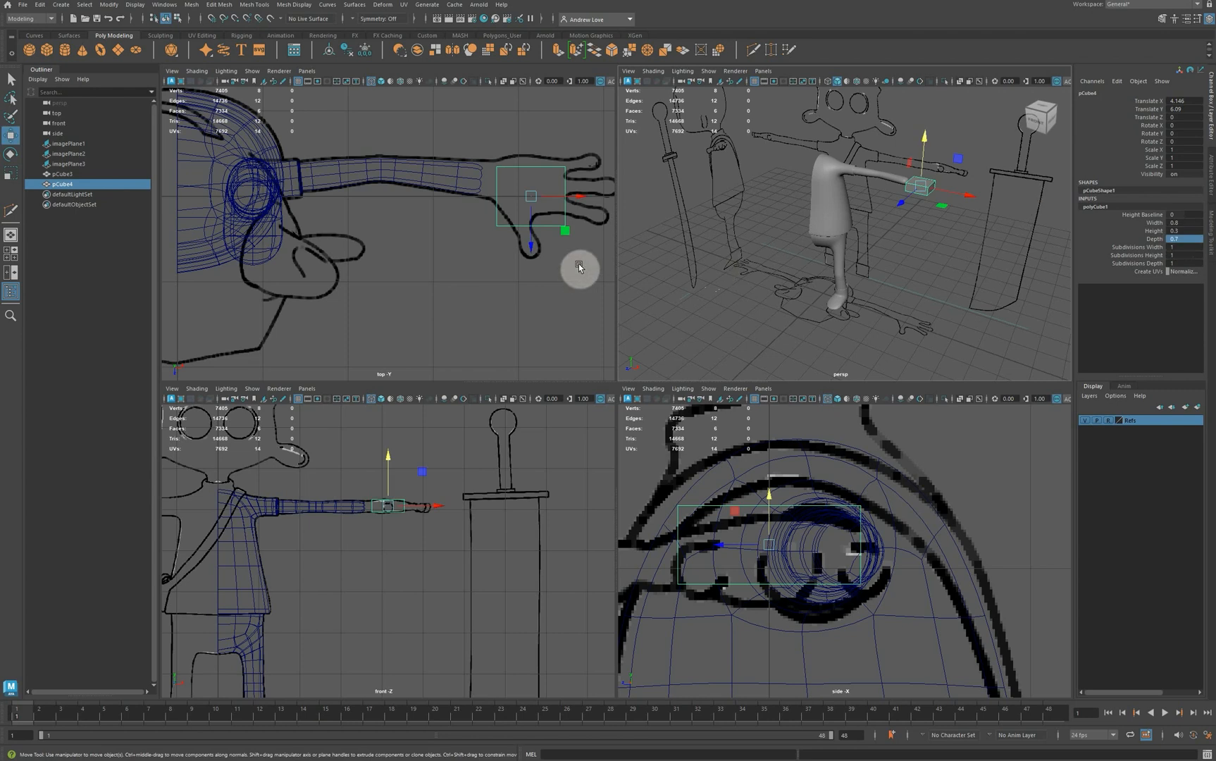
drag(532, 251, 530, 243)
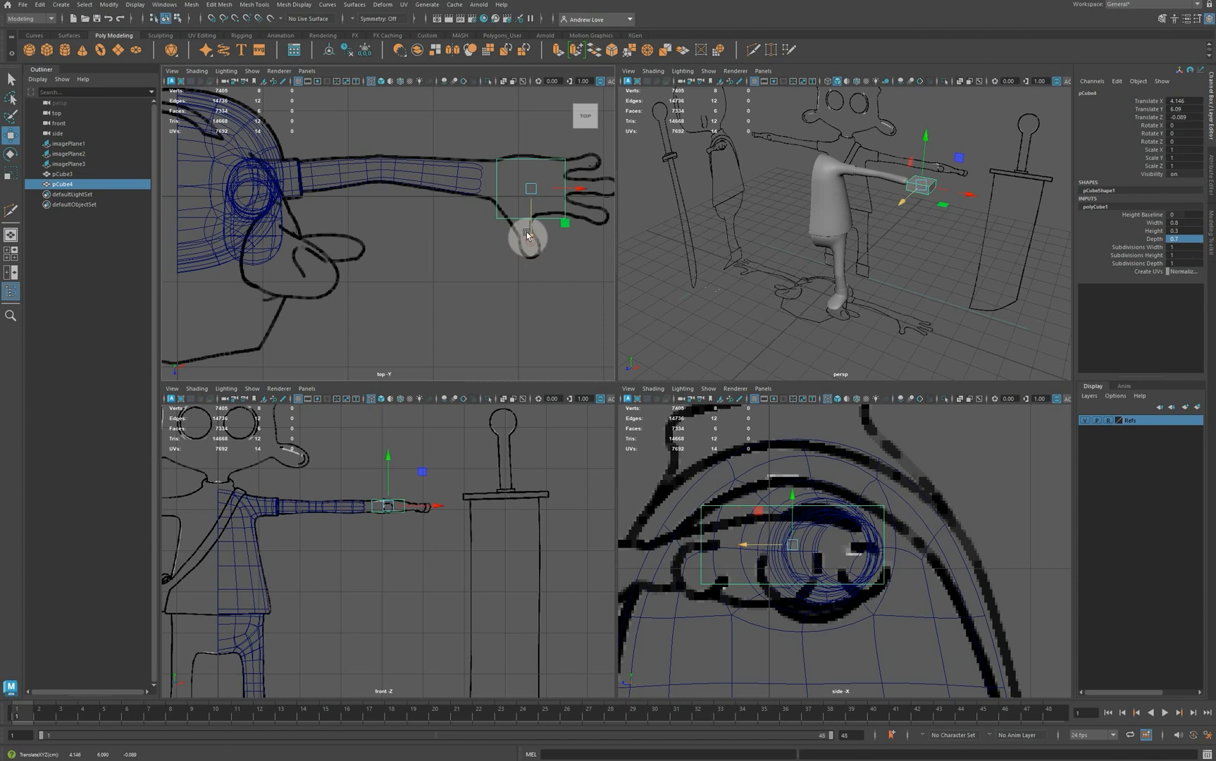
Set the cube's subdivisions to 3 in depth, 3 in width and 2 in height.
click(1176, 263)
text(3)
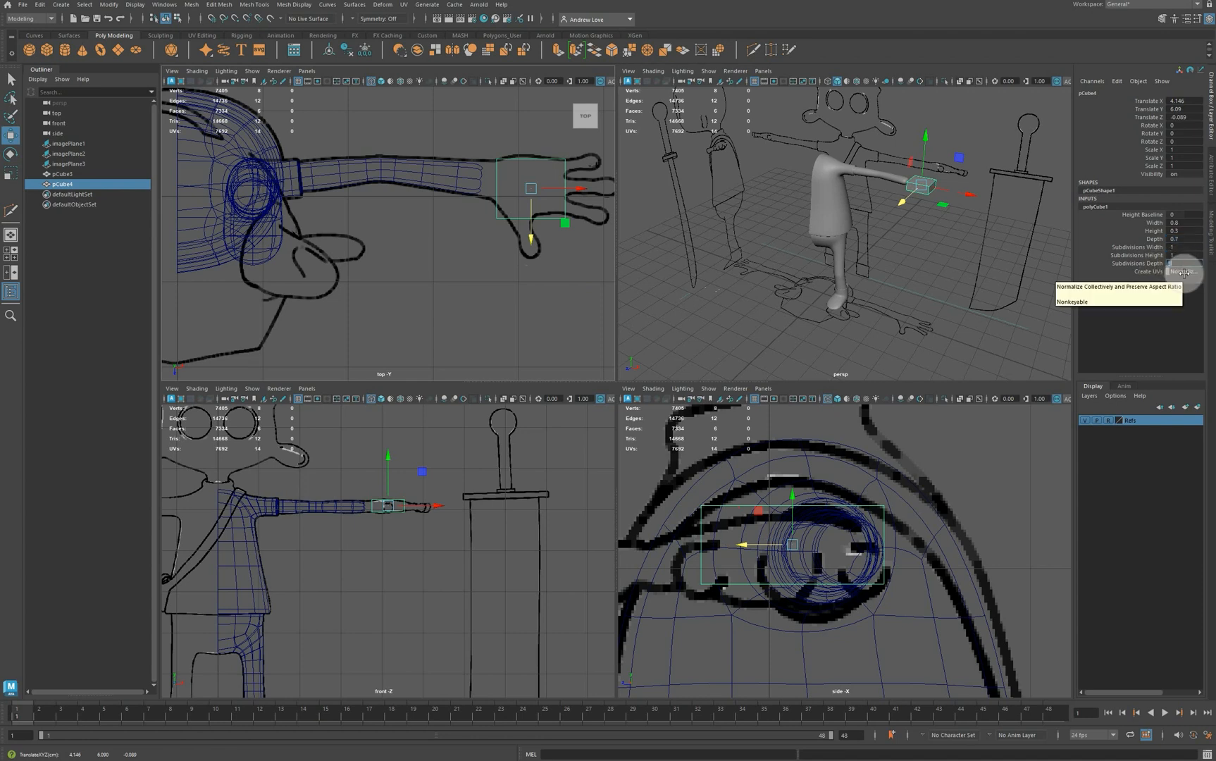
key(Return)
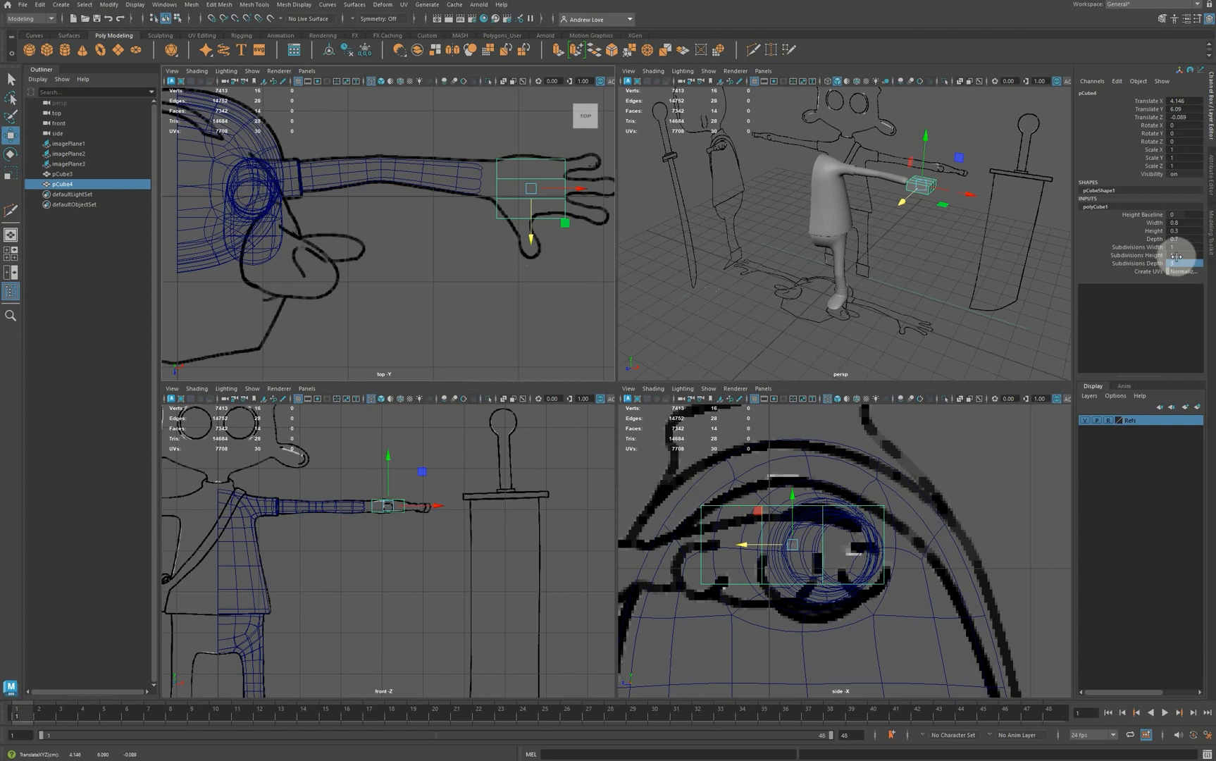
click(1180, 248)
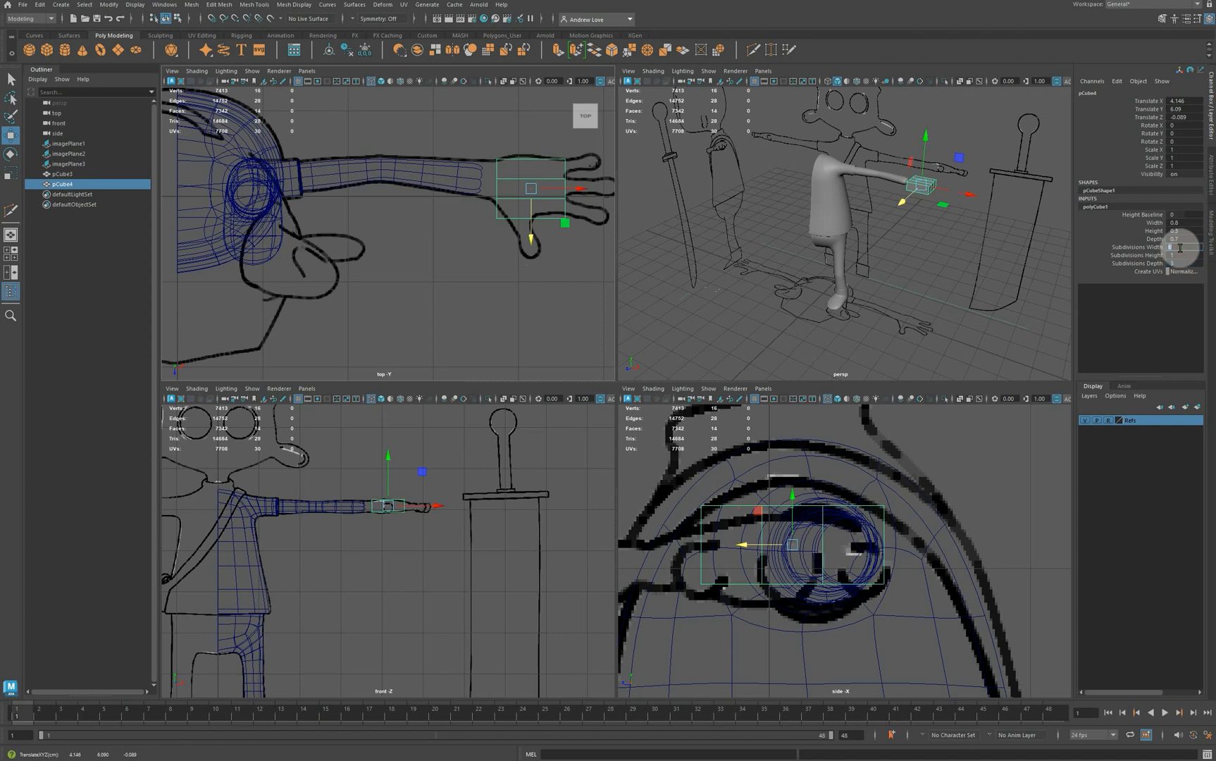
text(3)
key(Return)
click(1181, 255)
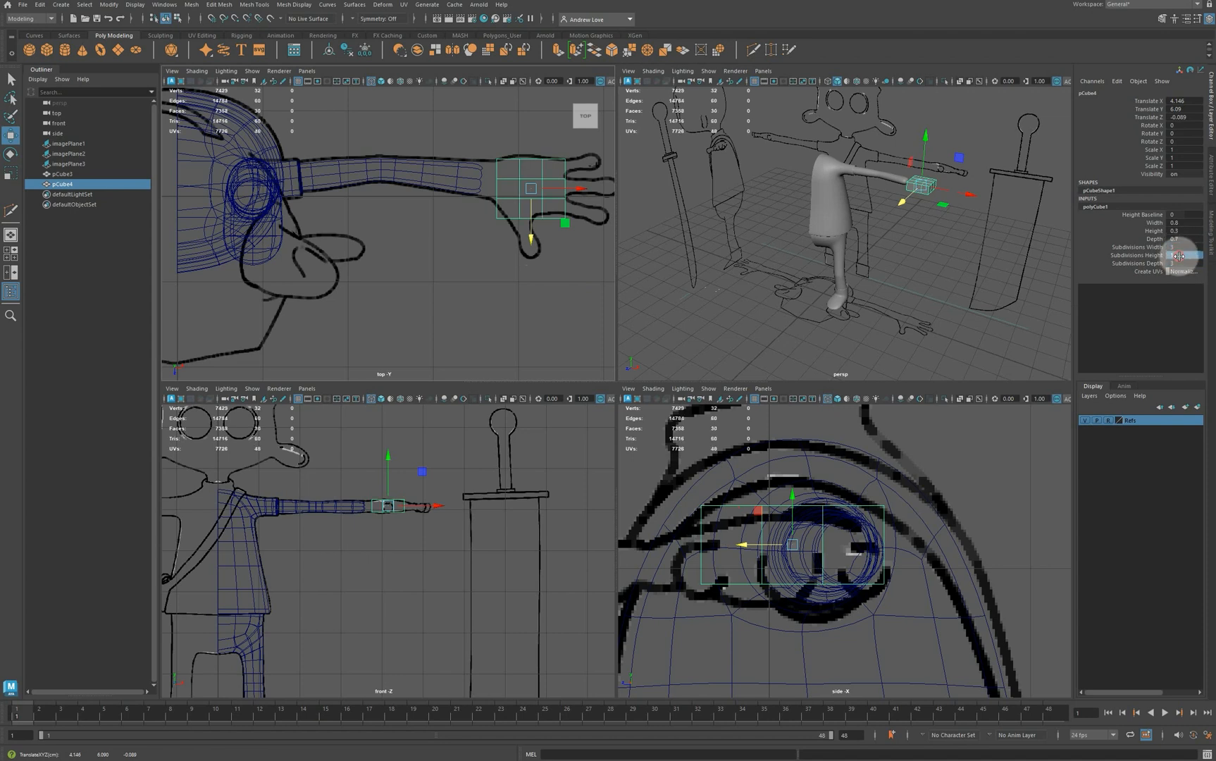
text(2)
key(Return)
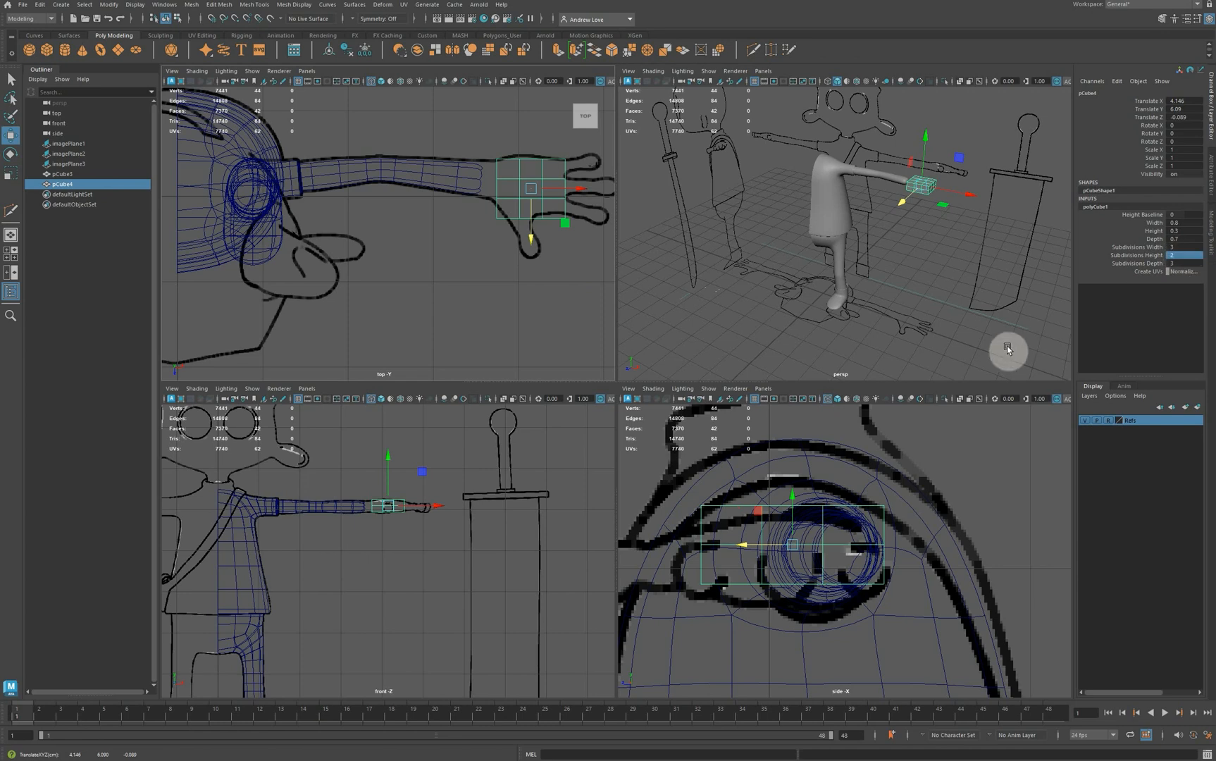
Return to the perspective view and turn off smooth preview on the body mesh.
key(space)
click(795, 362)
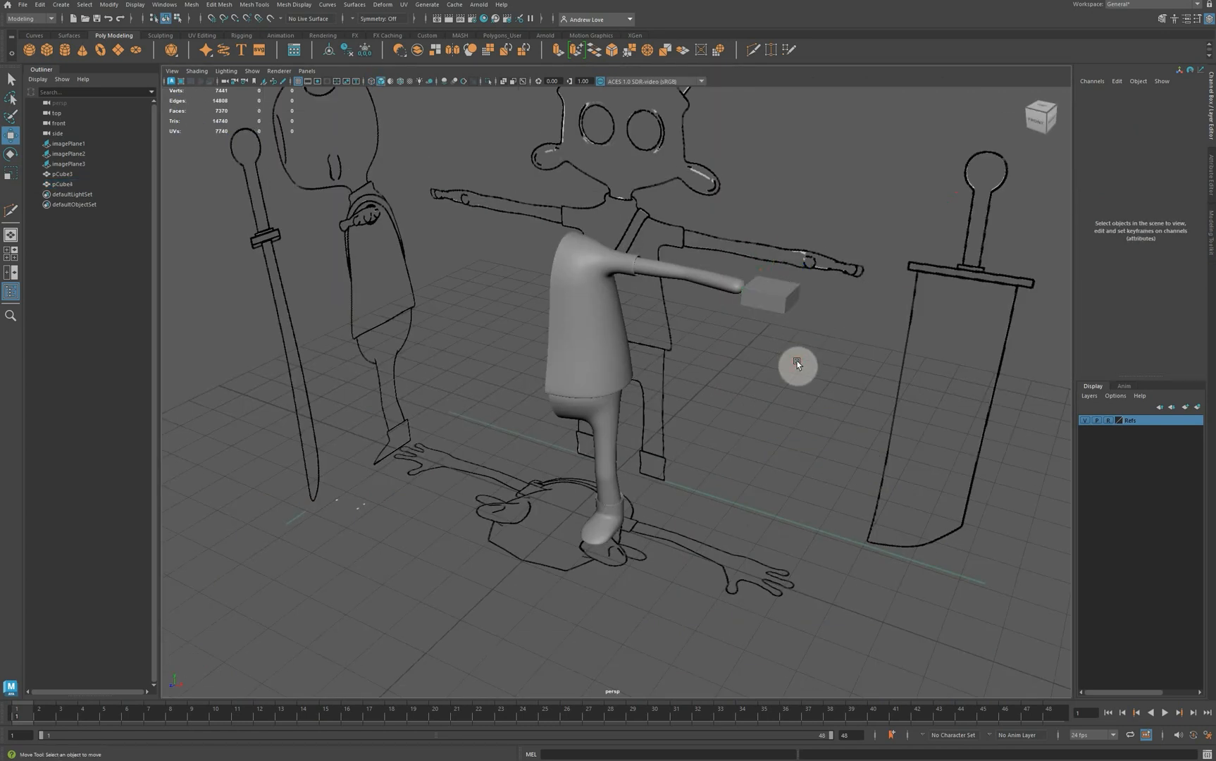
click(765, 317)
key(q)
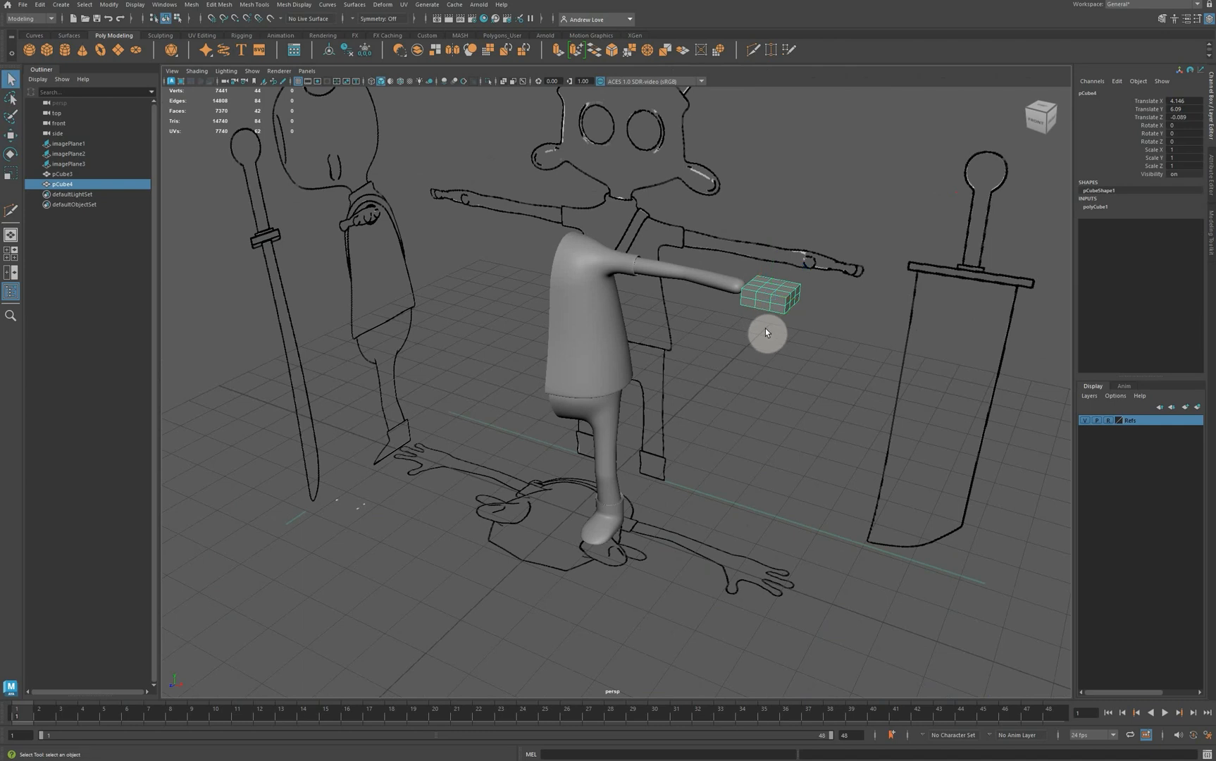
alt+drag(780, 350, 768, 375)
scroll(777, 348, up, 5)
click(595, 288)
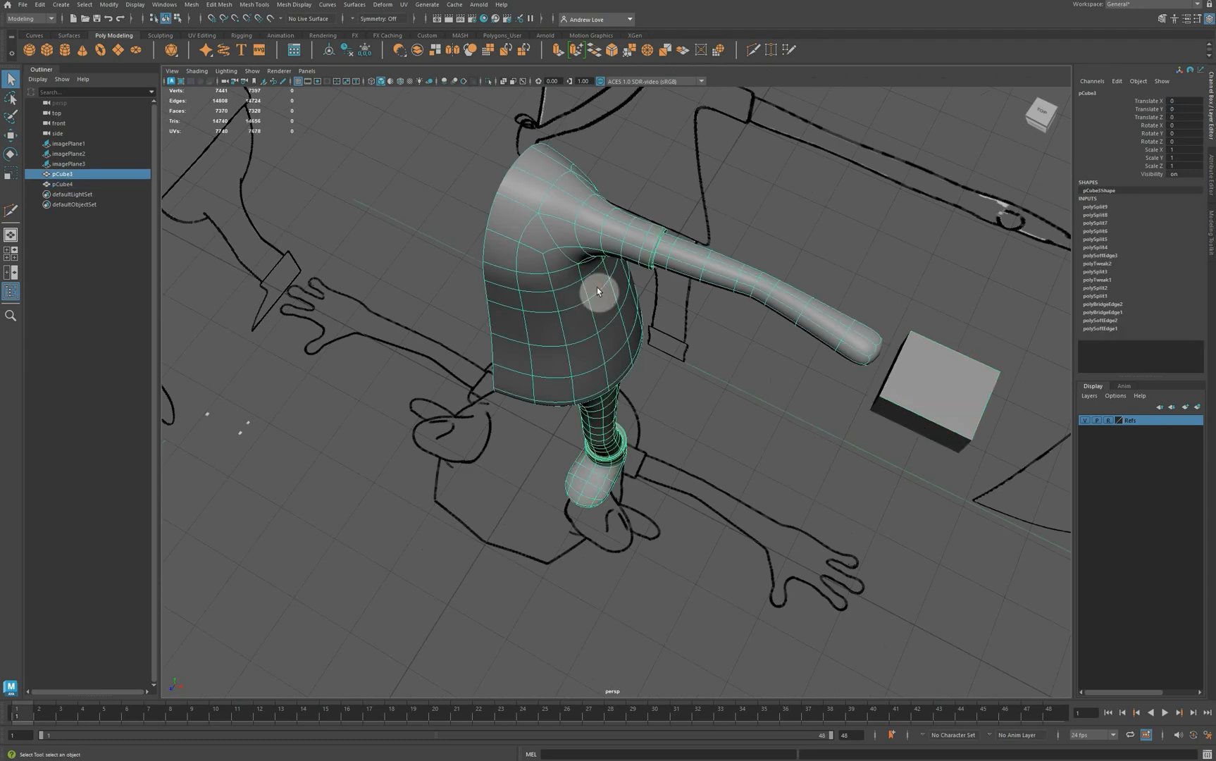
key(1)
click(744, 365)
Delete the cap face at the wrist end of the body's arm.
click(823, 326)
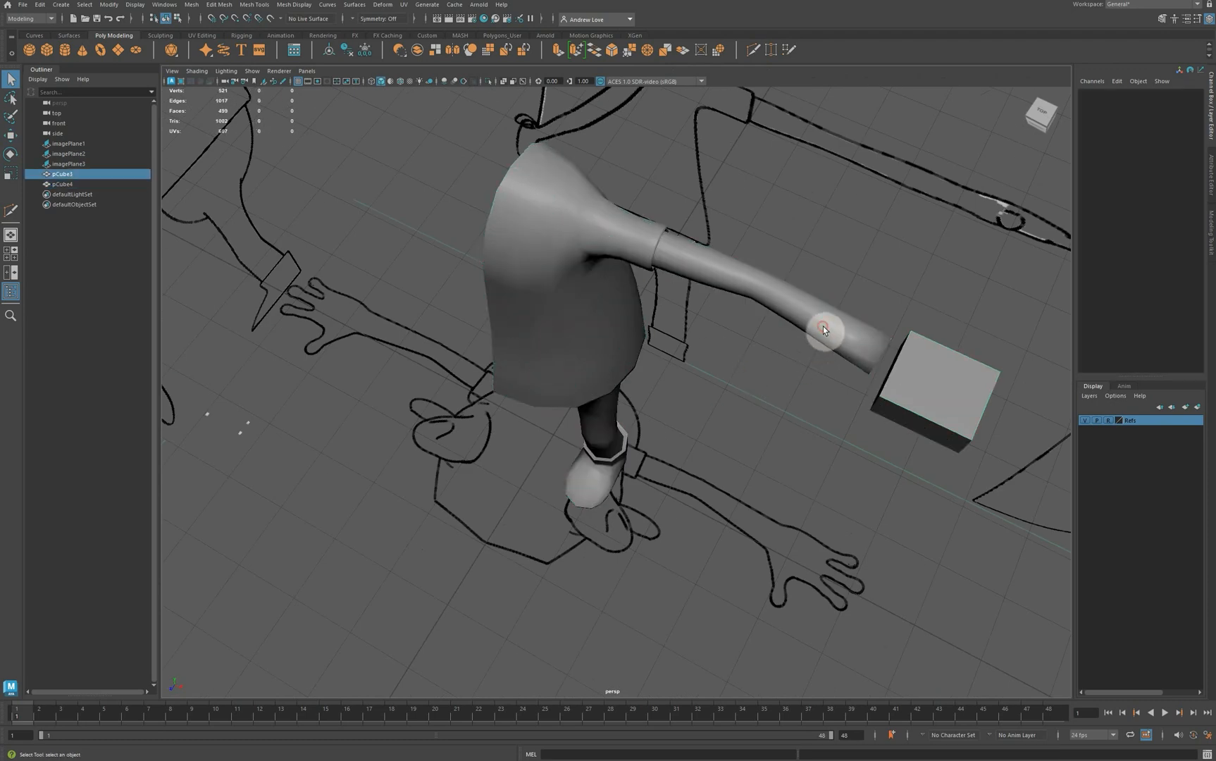
alt+drag(811, 371, 824, 296)
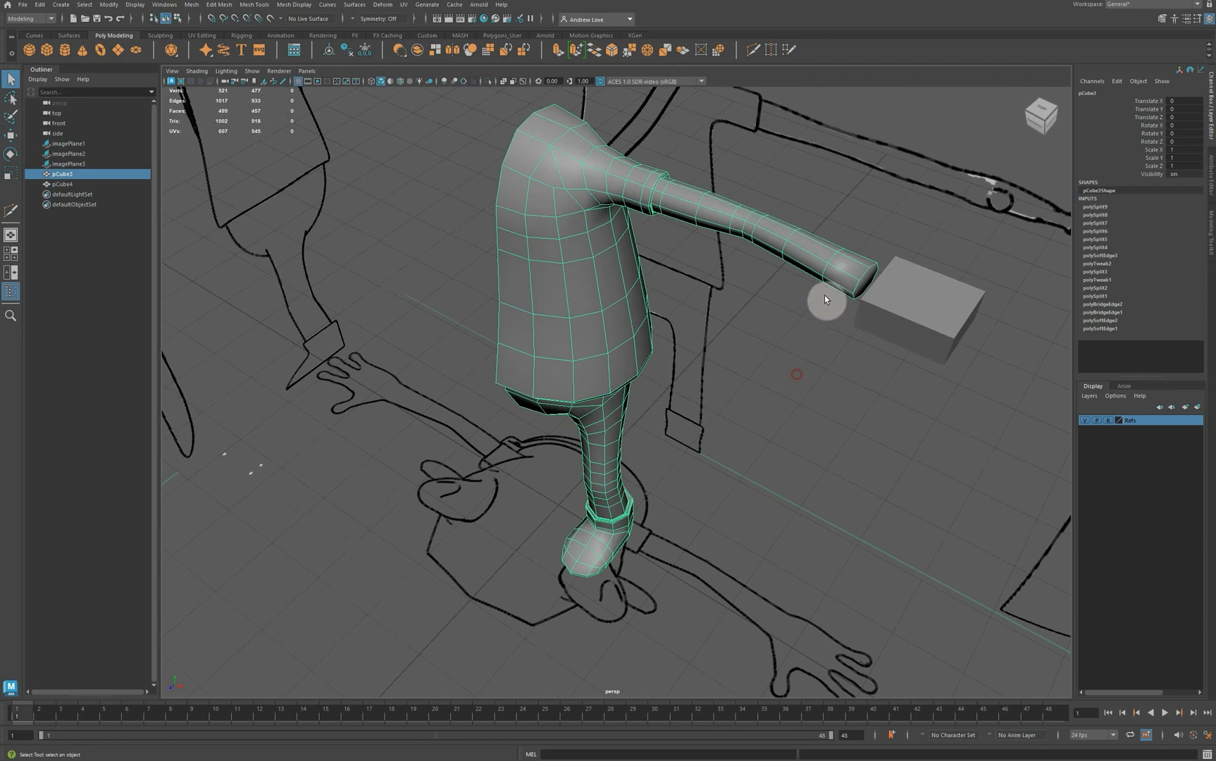
mouse_move(829, 283)
right_down()
mouse_move(836, 272)
mouse_move(834, 303)
right_up()
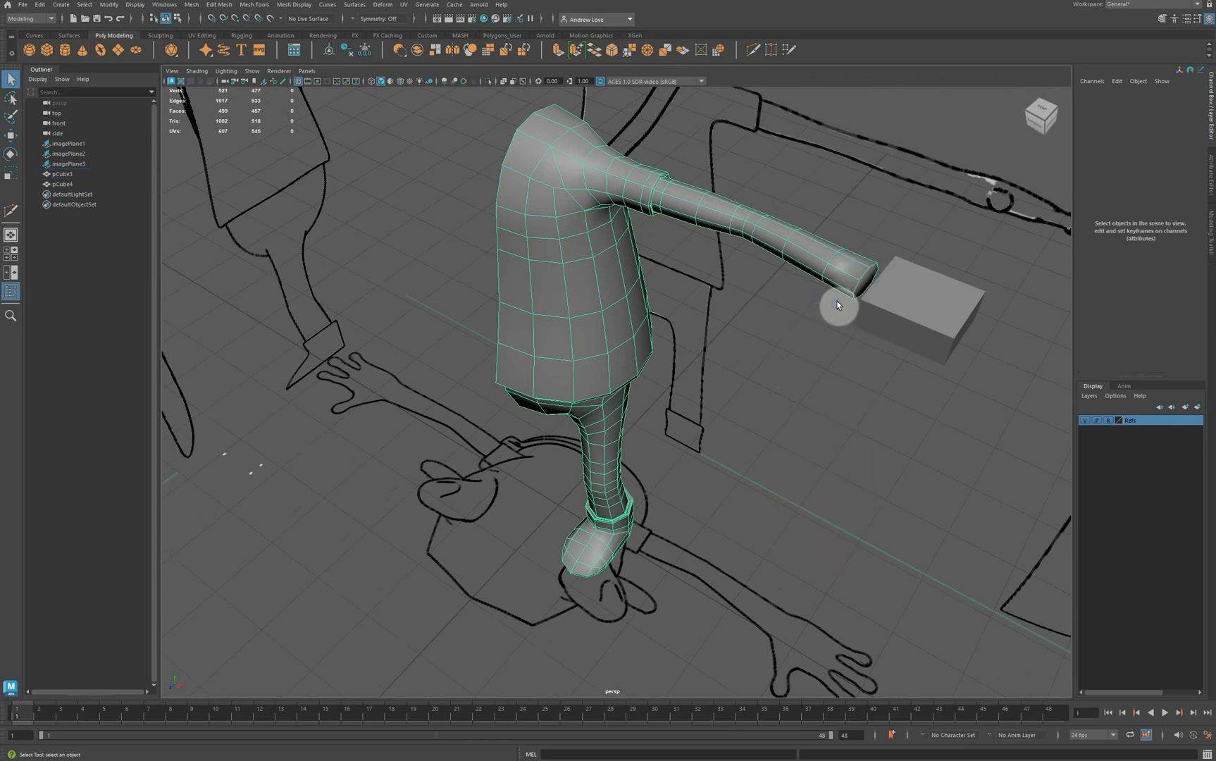
click(865, 278)
key(Delete)
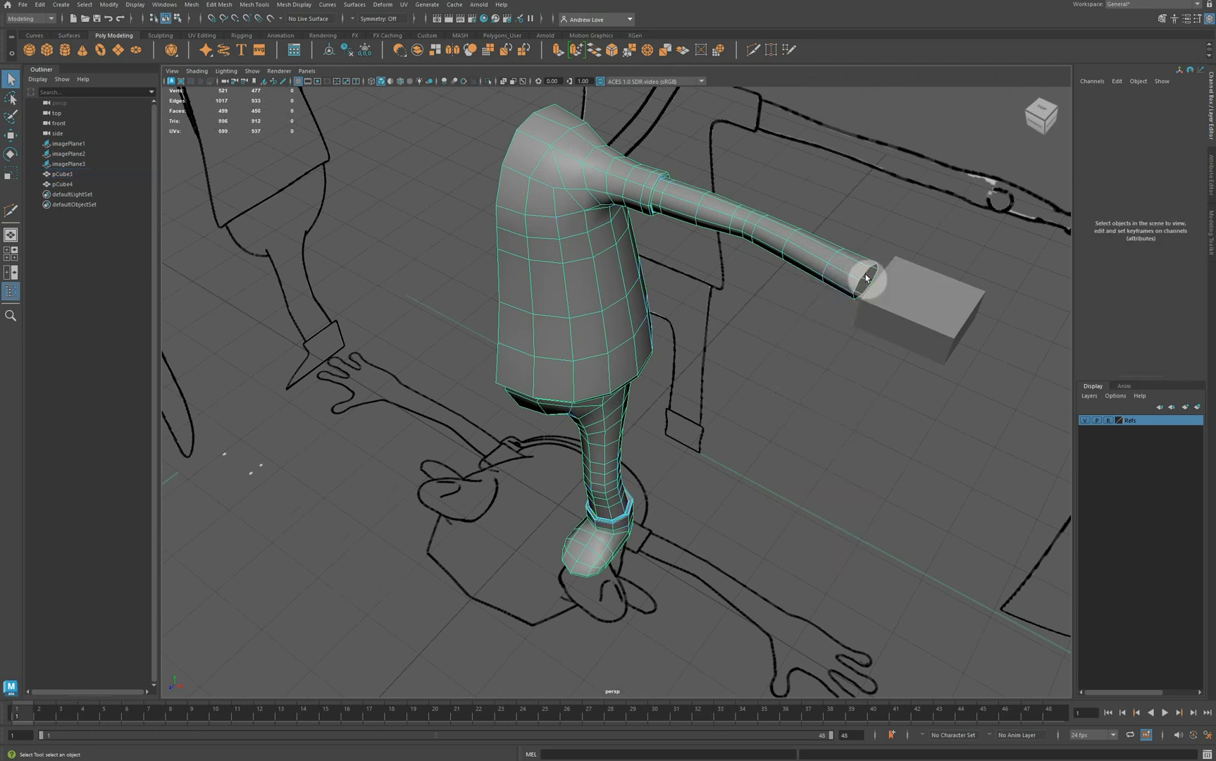
Return the body mesh to object mode and delete its construction history.
right_drag(769, 248, 777, 243)
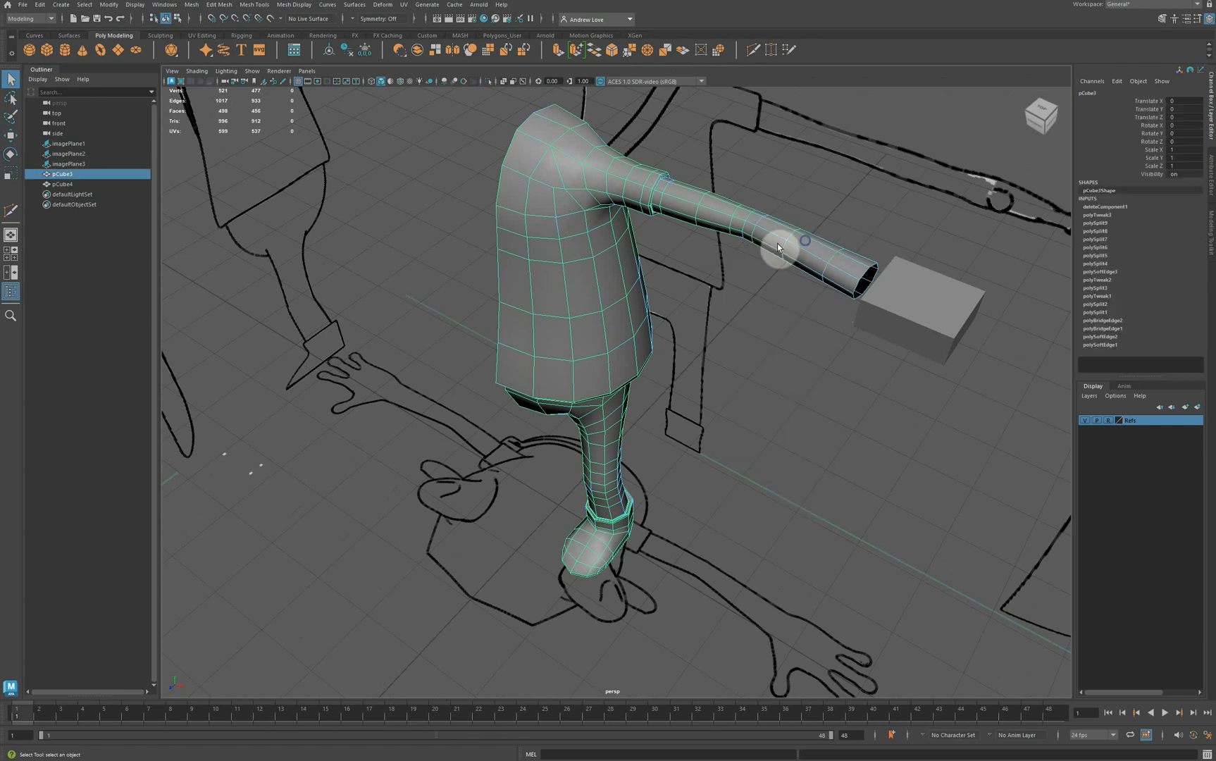
click(348, 54)
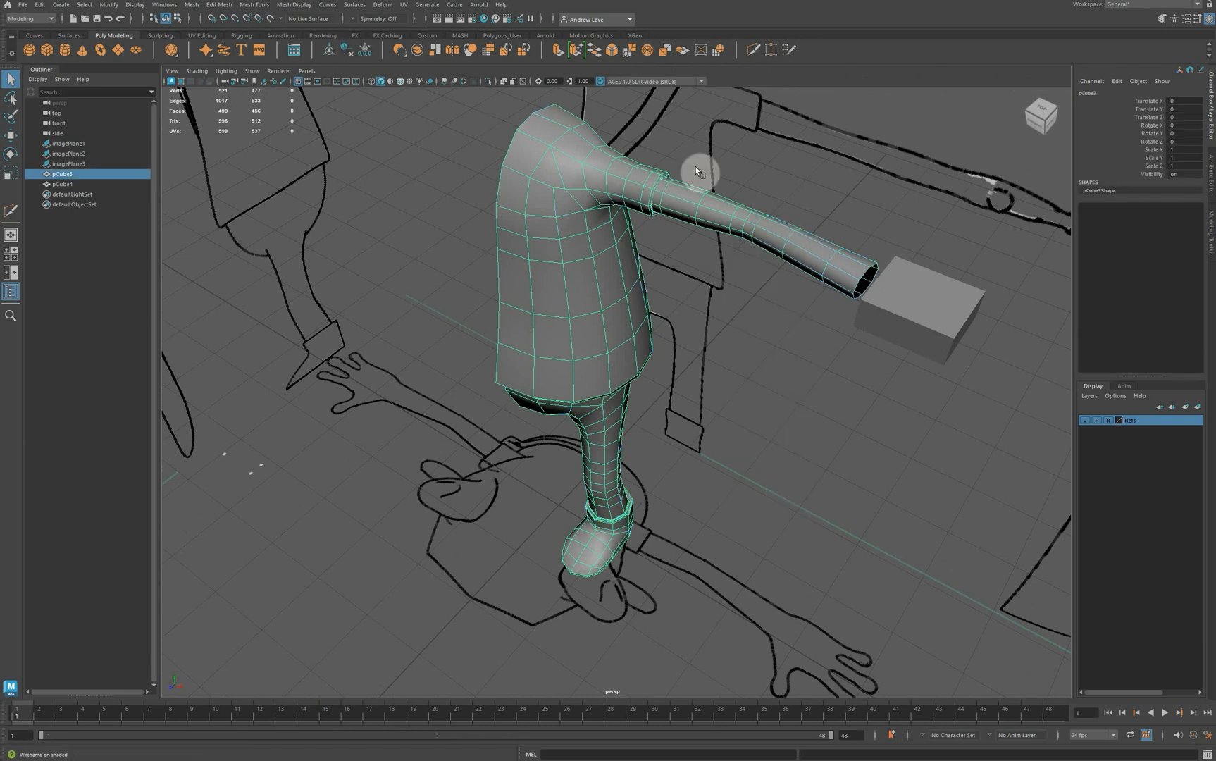
Reshape the palm cube's finger-end vertices in the top view to follow the reference outline at the base of the fingers.
click(900, 302)
alt+drag(858, 353, 778, 325)
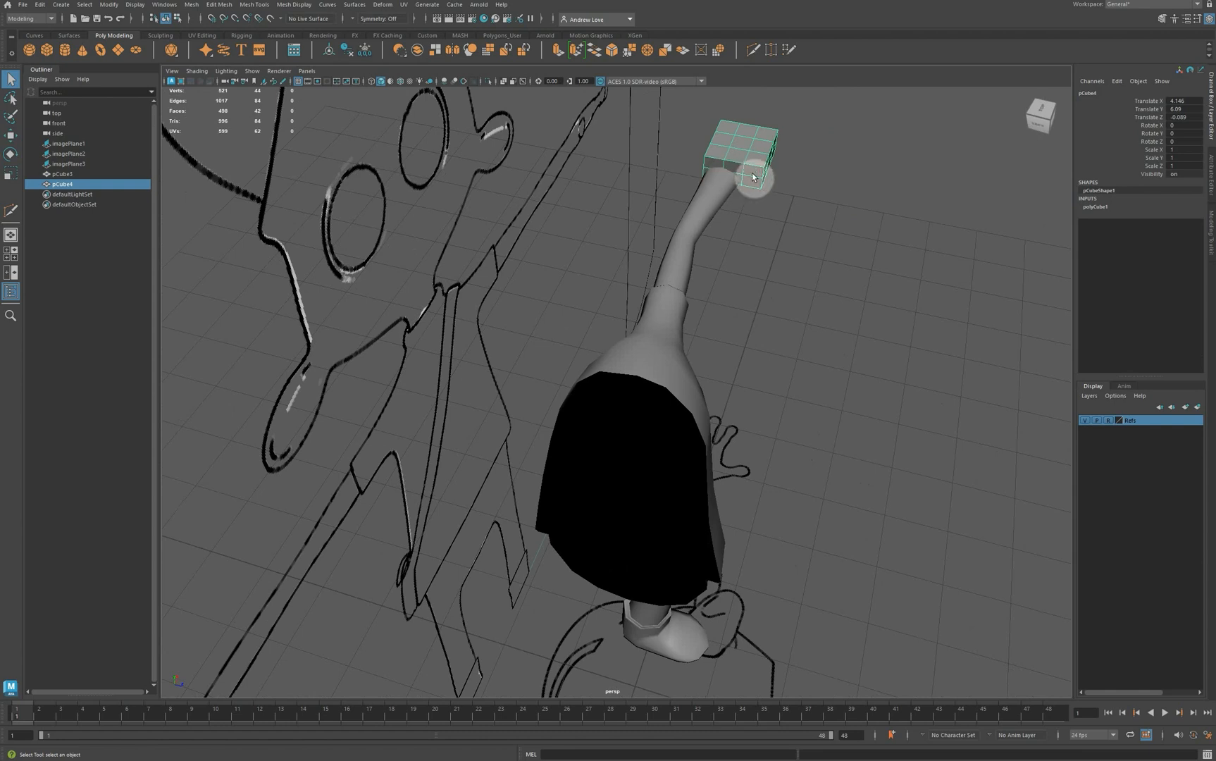
alt+drag(781, 201, 719, 293)
alt+middle_drag(719, 293, 618, 217)
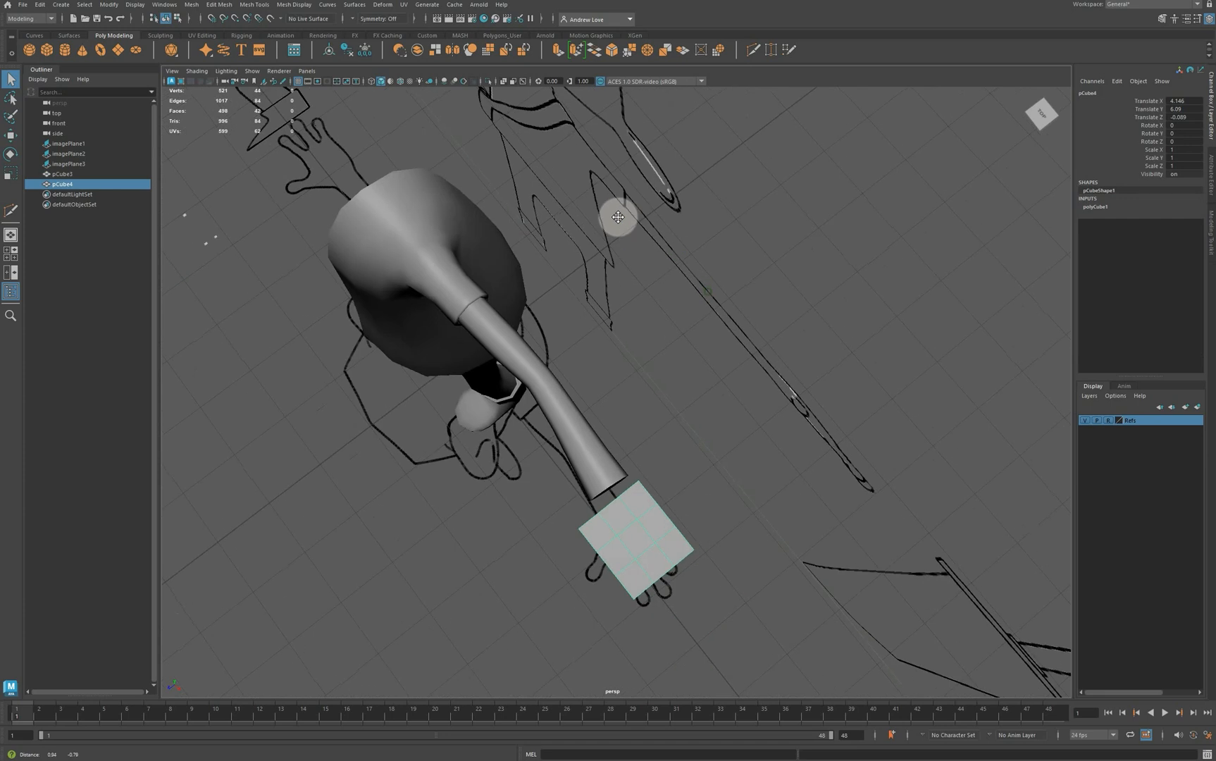
alt+drag(617, 216, 650, 420)
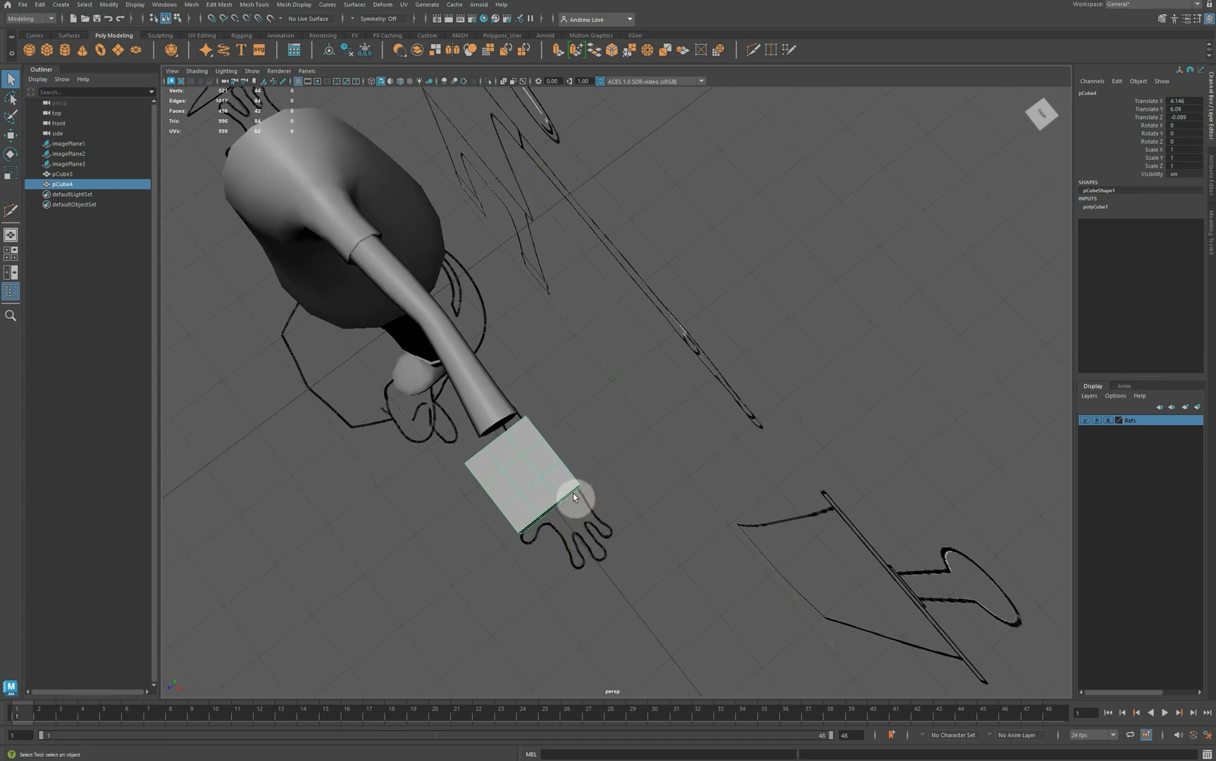
key(space)
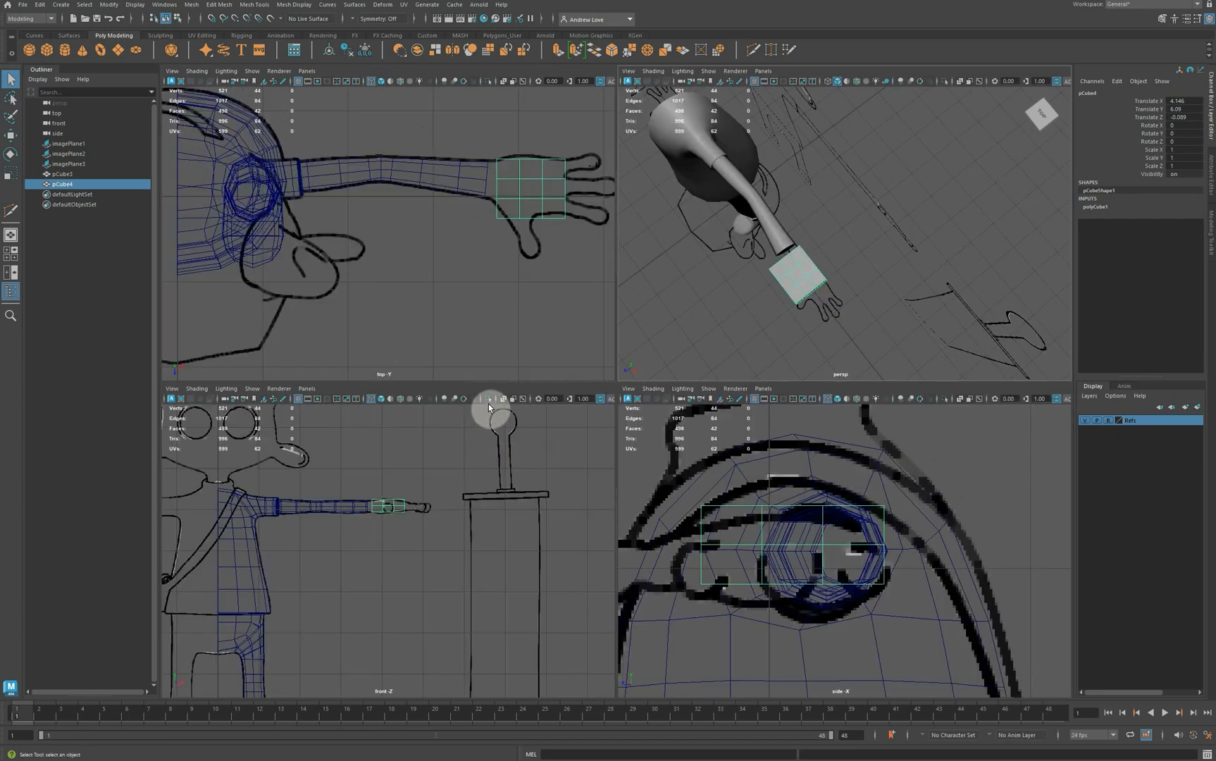
key(space)
alt+middle_drag(575, 344, 361, 326)
alt+right_drag(412, 323, 544, 288)
alt+middle_drag(545, 287, 438, 311)
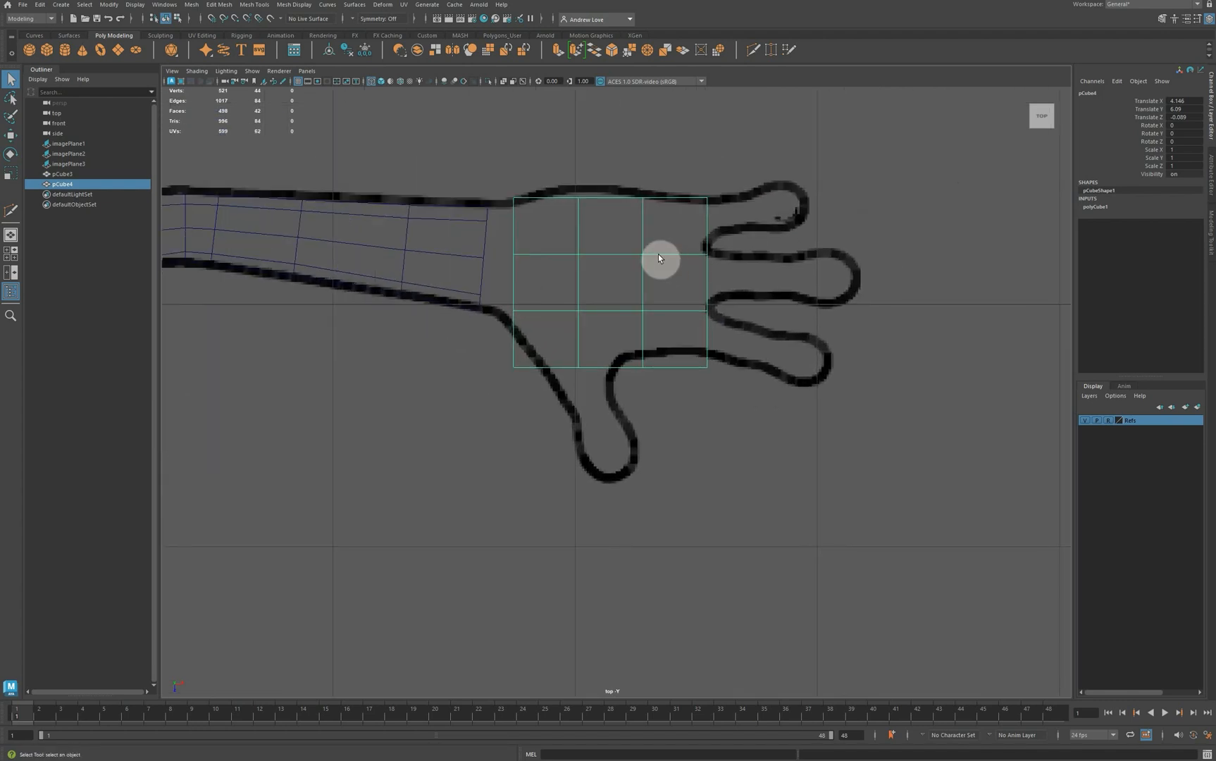
right_drag(658, 258, 616, 258)
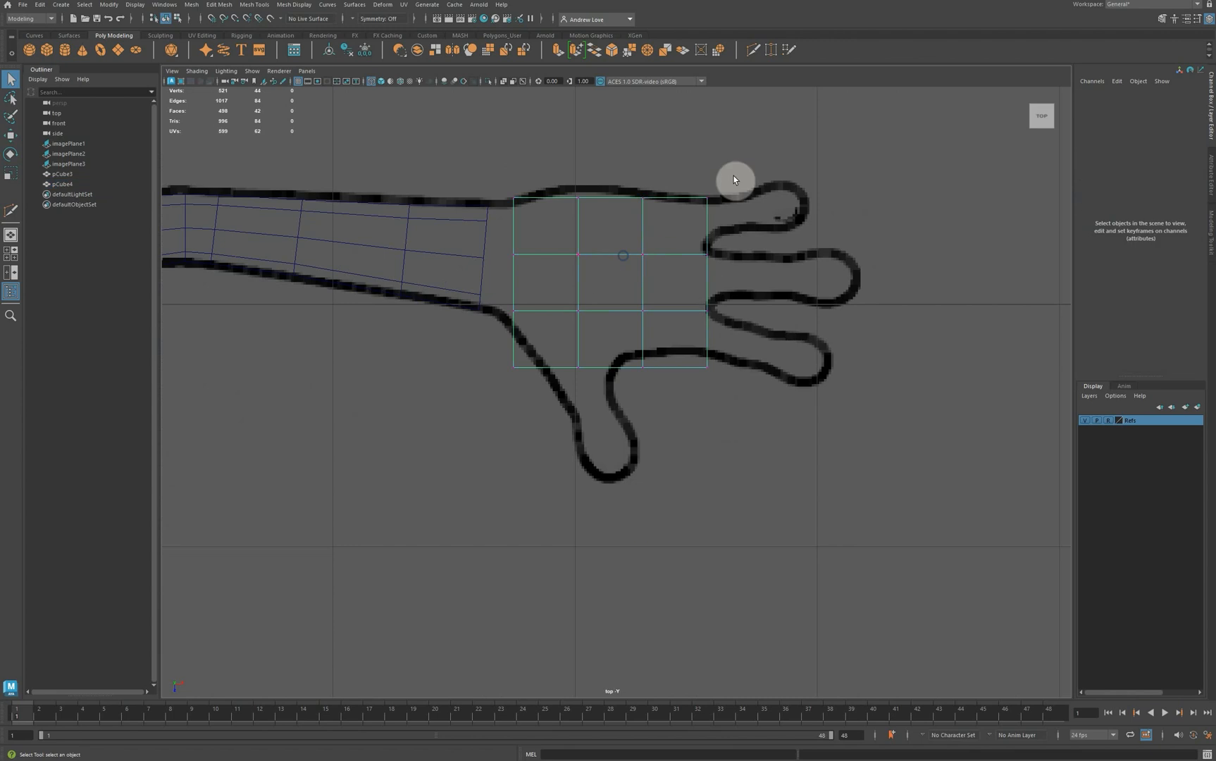
drag(724, 207, 706, 305)
key(w)
drag(679, 348, 748, 416)
drag(707, 368, 703, 353)
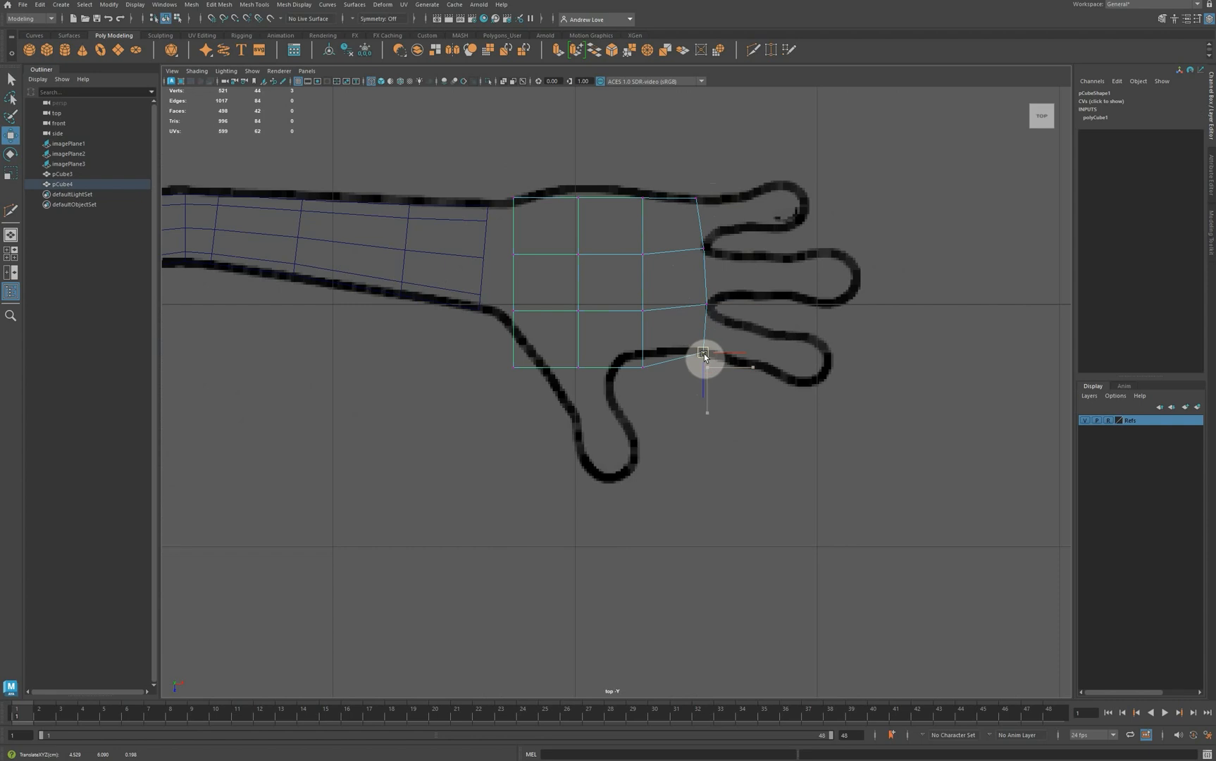
Move the palm's thumb-side vertices onto the reference outline, from beside the nearest finger past the thumb base to the wrist.
drag(627, 351, 666, 349)
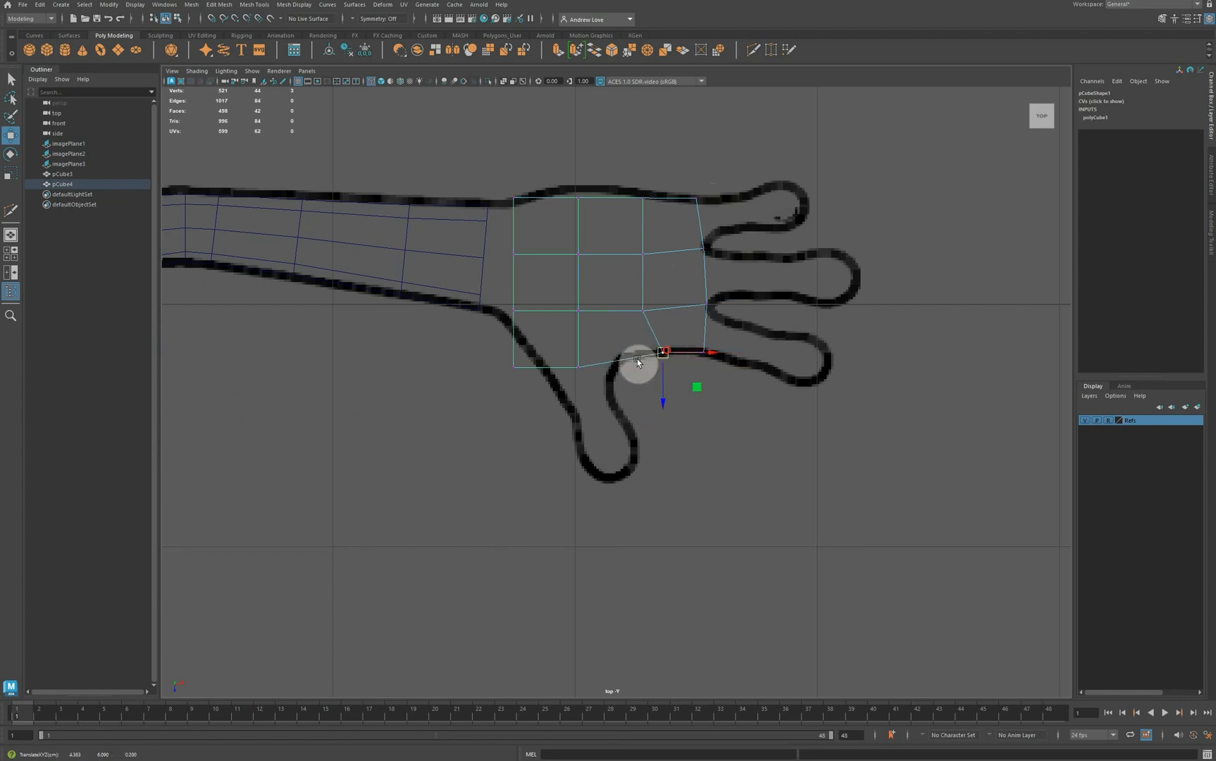
drag(567, 356, 617, 361)
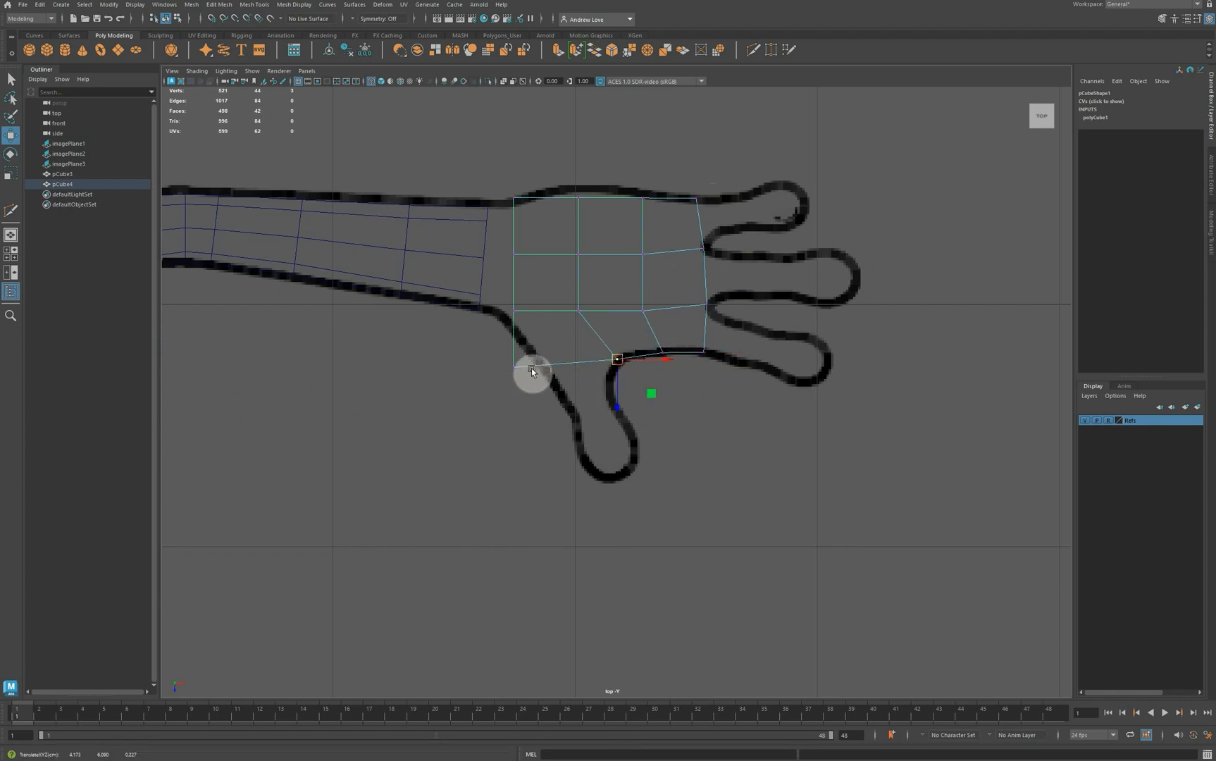
drag(500, 358, 544, 371)
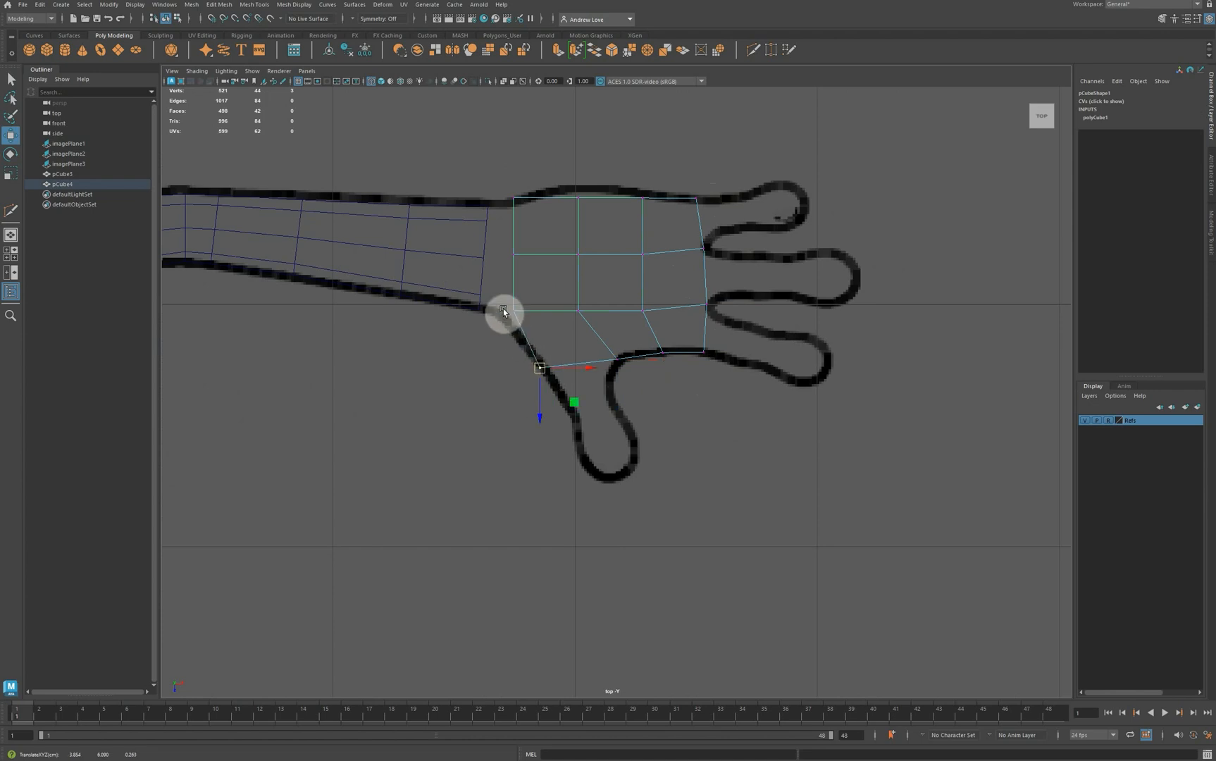
mouse_move(497, 303)
mouse_down()
mouse_move(526, 326)
mouse_move(509, 324)
mouse_up()
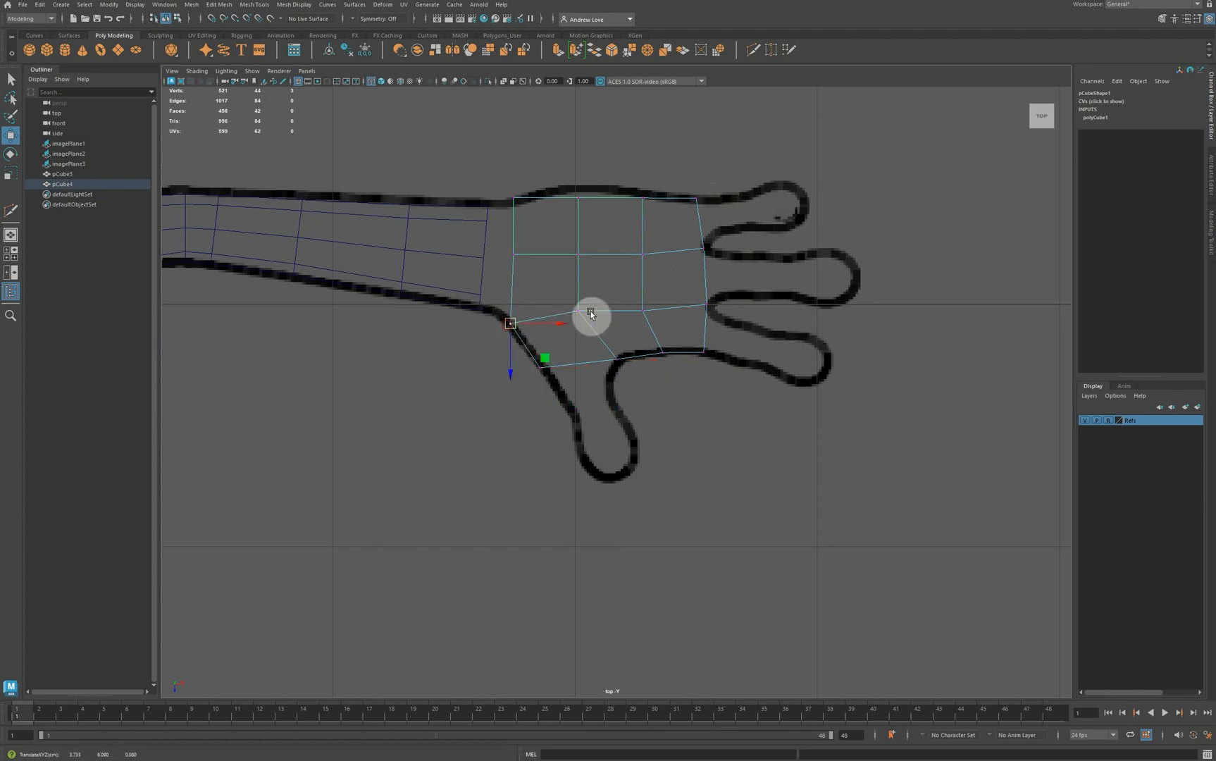
Fit the vertices along the palm edge opposite the thumb to the reference outline in the top view.
drag(502, 192, 510, 254)
drag(552, 190, 656, 207)
drag(642, 198, 641, 194)
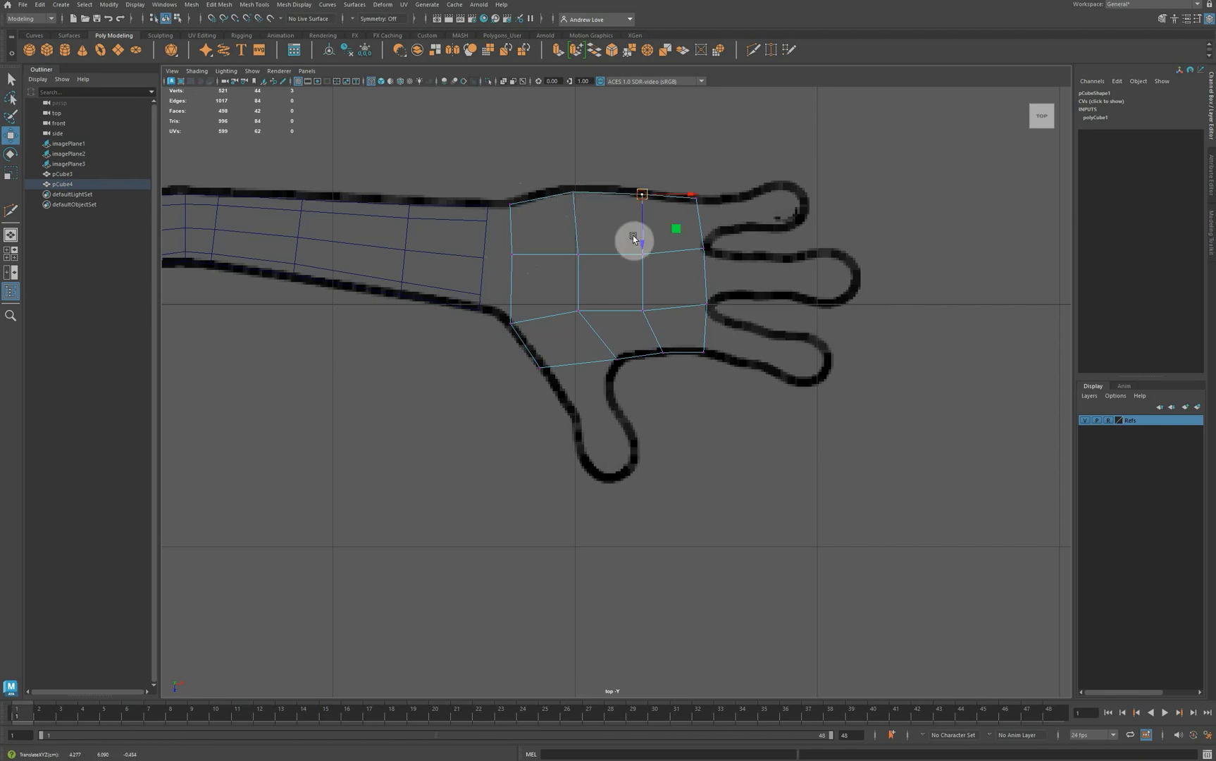
Reposition the palm's inner vertices to space the grid evenly, and adjust the vertex at the inner thumb base.
click(578, 311)
drag(578, 311, 592, 309)
click(578, 254)
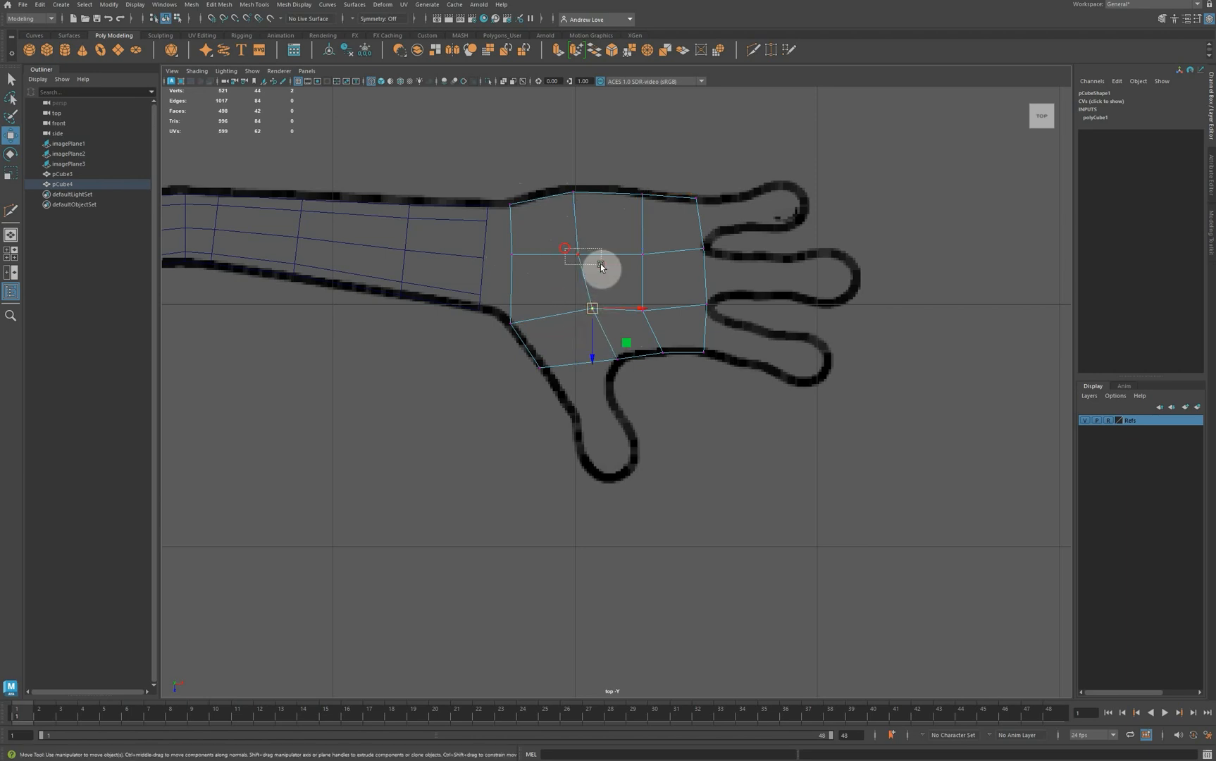
drag(578, 254, 584, 254)
drag(637, 329, 647, 257)
click(637, 252)
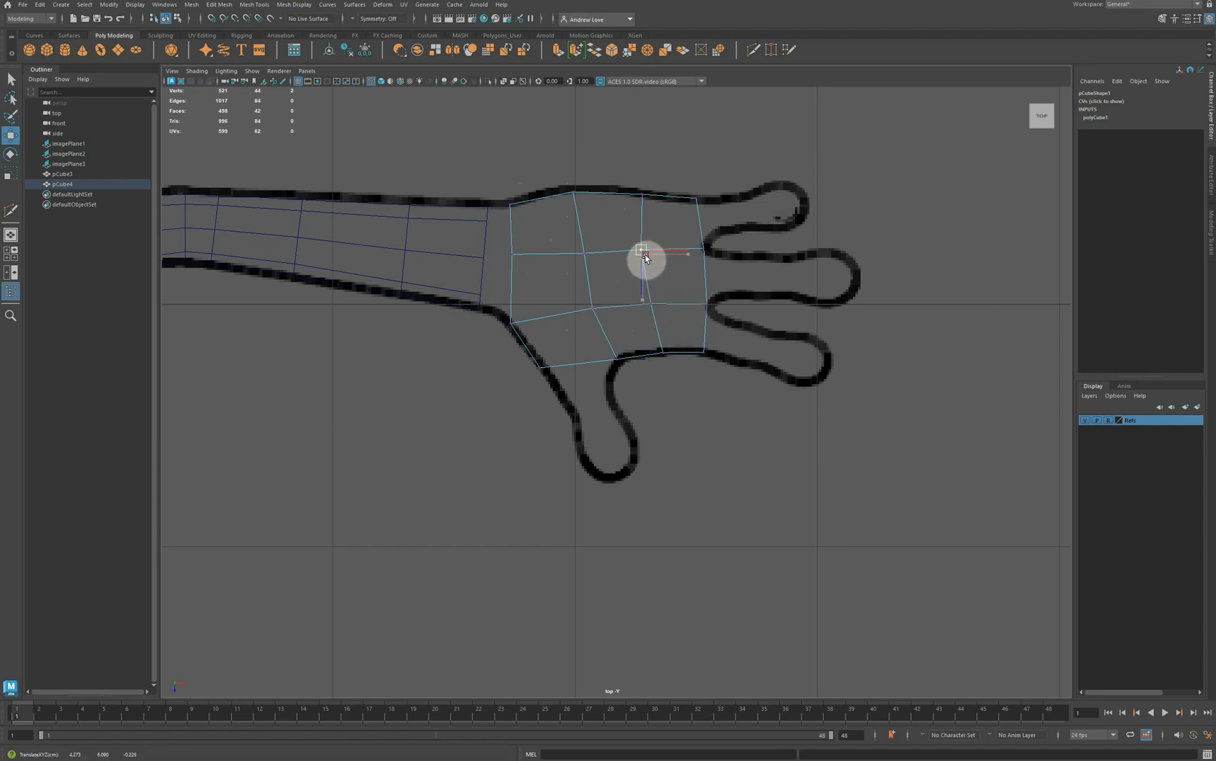
drag(565, 238, 606, 310)
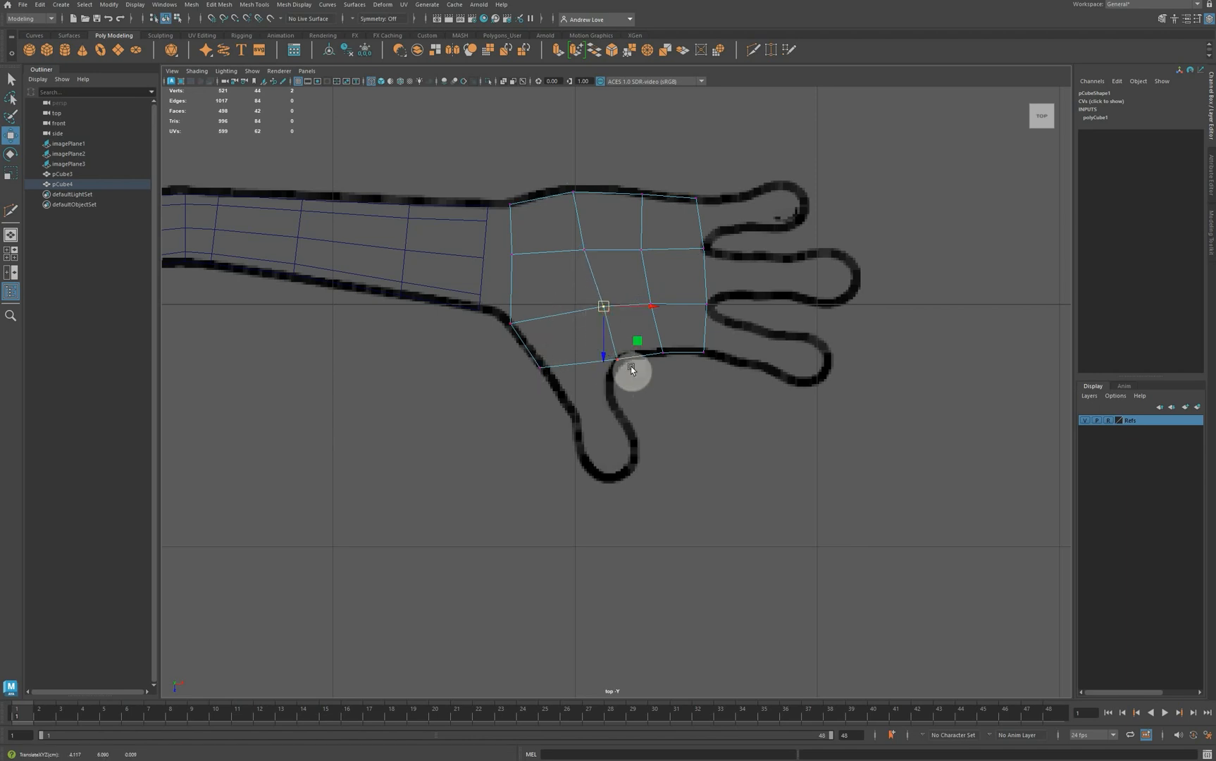
mouse_move(631, 365)
mouse_down()
mouse_move(604, 348)
mouse_move(614, 361)
mouse_up()
click(659, 405)
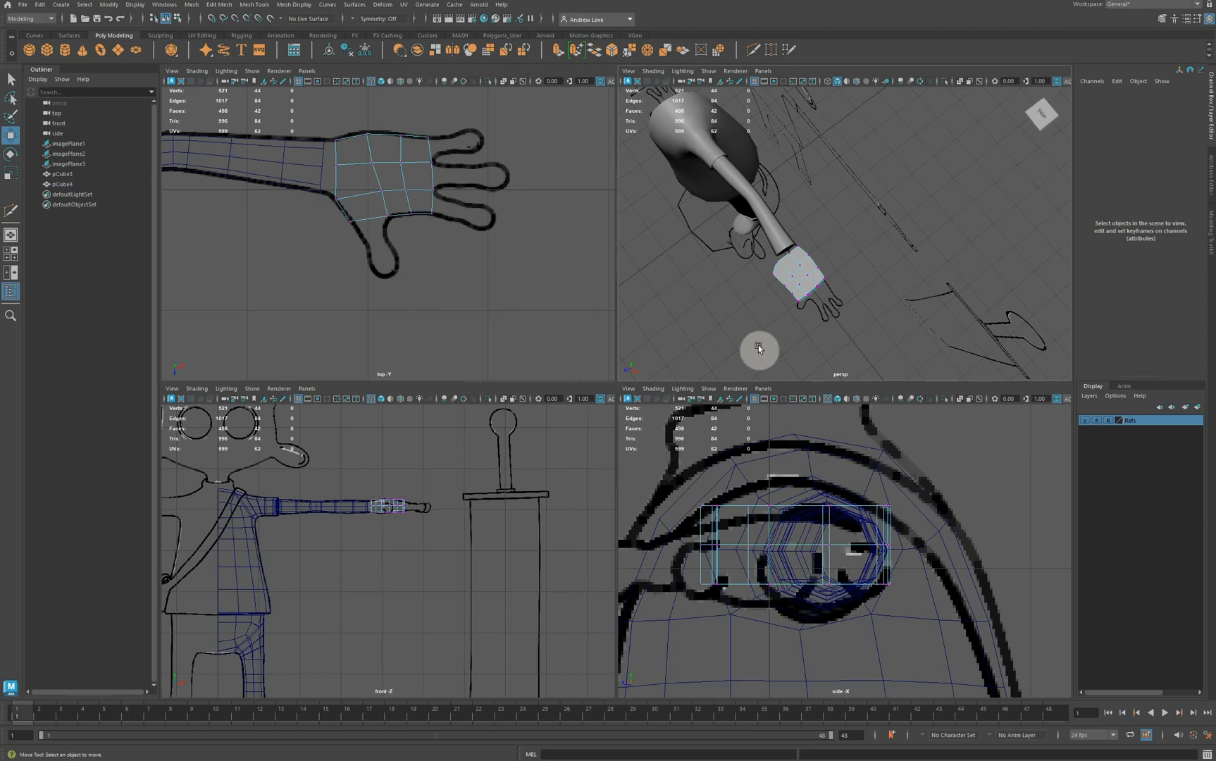
Select the palm's upper long edges opposite the thumb and move them inward and down in the side view.
key(space)
alt+drag(692, 435, 521, 326)
right_click(479, 229)
right_drag(479, 229, 488, 183)
click(484, 183)
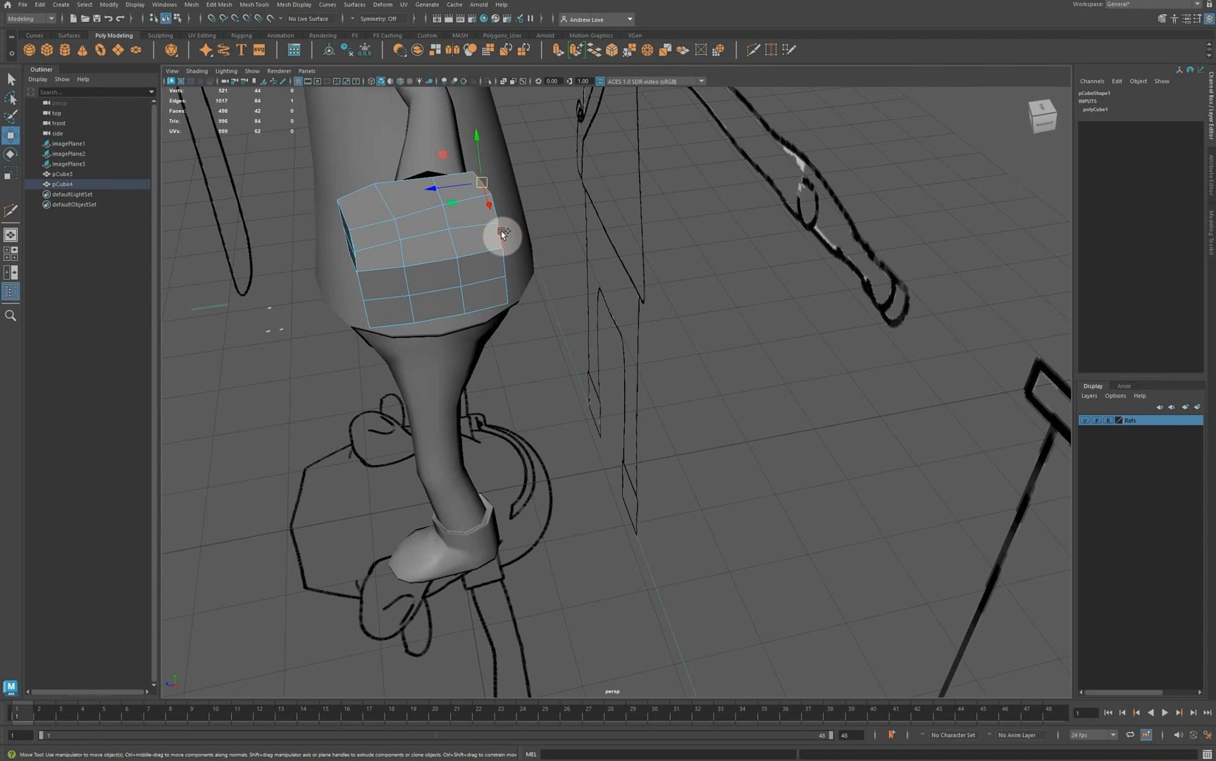
shift+double_click(501, 233)
mouse_move(530, 292)
alt+mouse_down()
mouse_move(498, 283)
mouse_move(512, 278)
alt+mouse_up()
key(space)
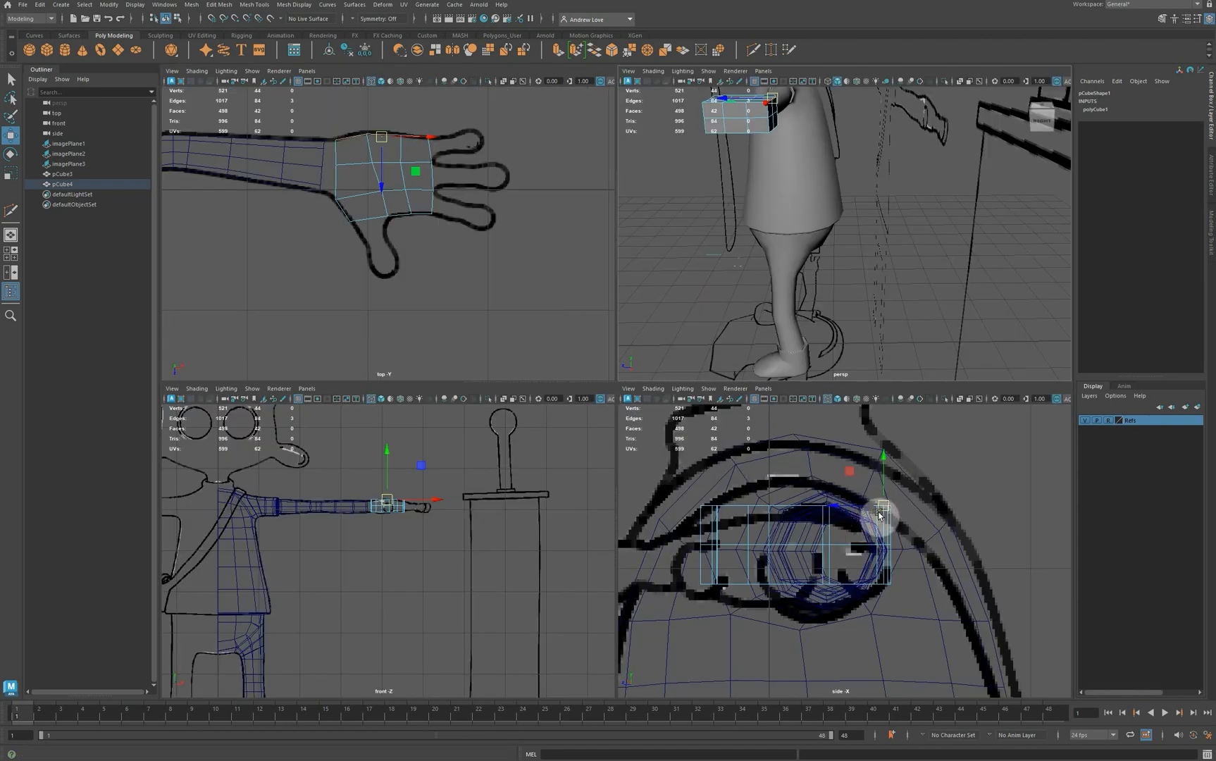
drag(884, 510, 863, 526)
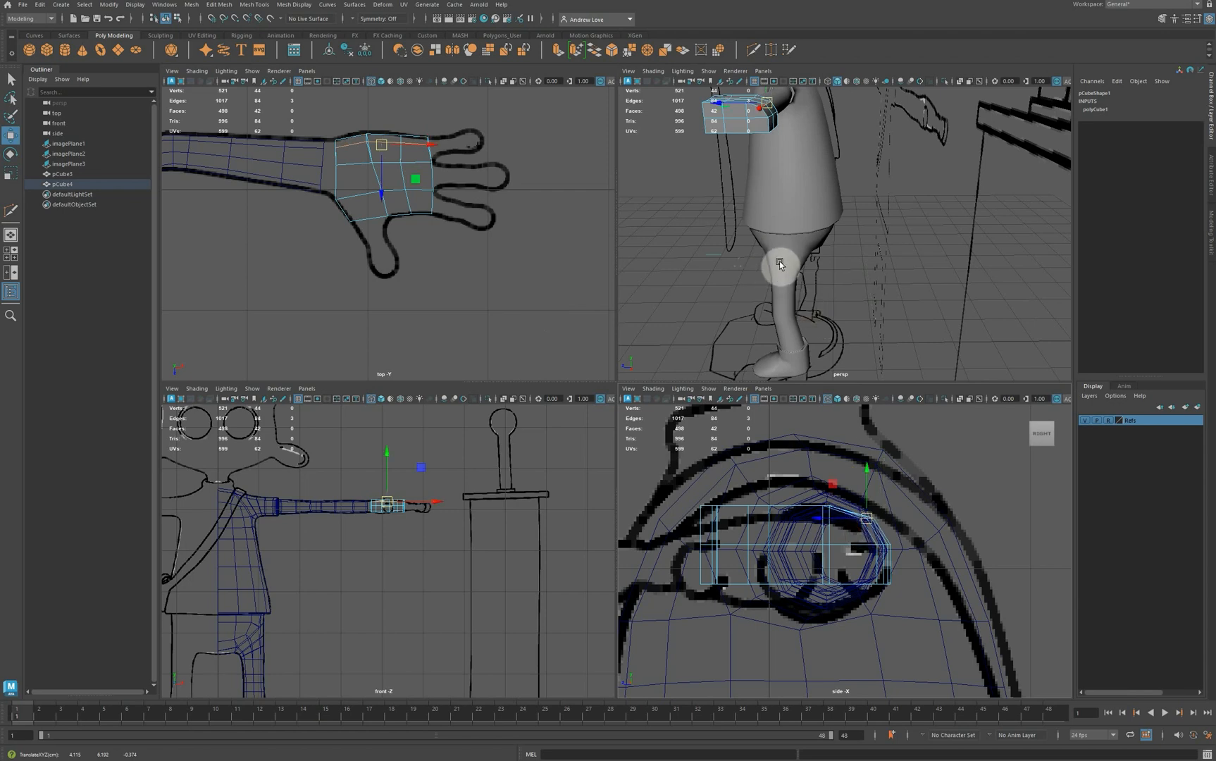
Select the palm's lower long edges opposite the thumb and move them inward and slightly up in the side view.
alt+drag(779, 280, 768, 273)
scroll(758, 181, up, 3)
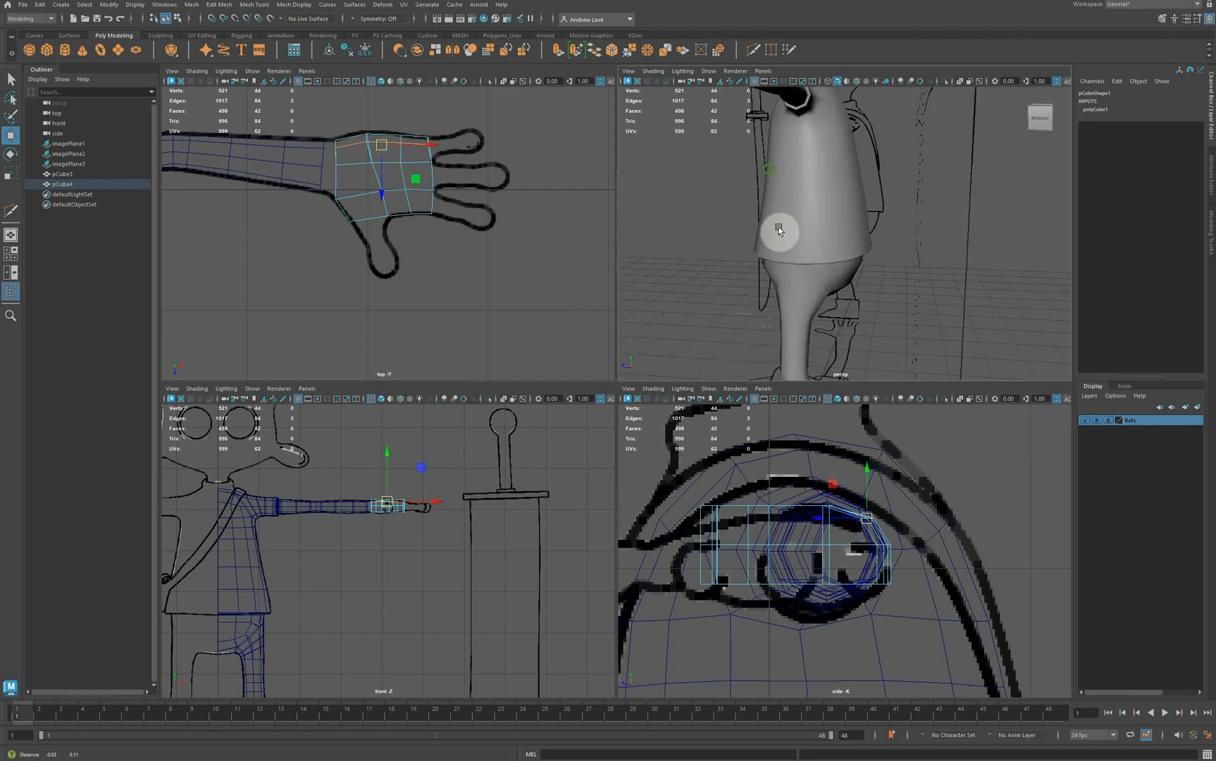
alt+middle_drag(780, 233, 784, 266)
key(space)
alt+drag(614, 266, 602, 268)
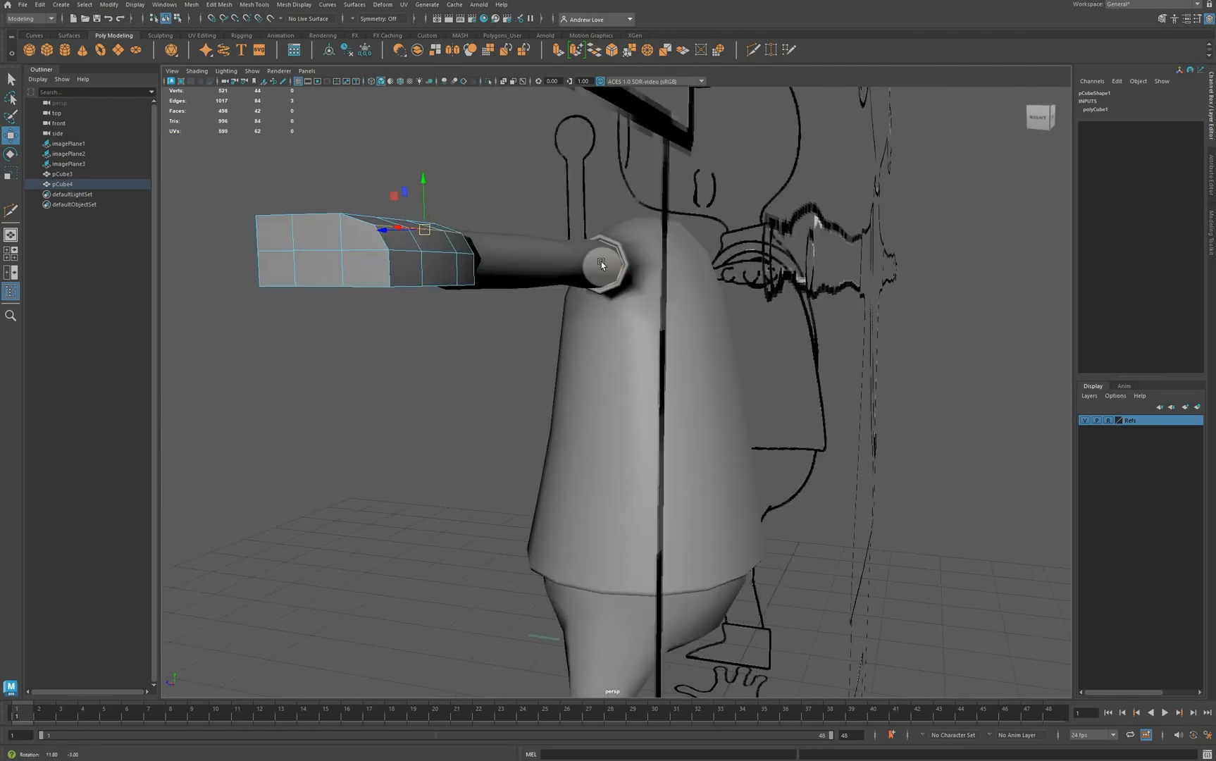
click(470, 281)
drag(405, 295, 405, 287)
key(space)
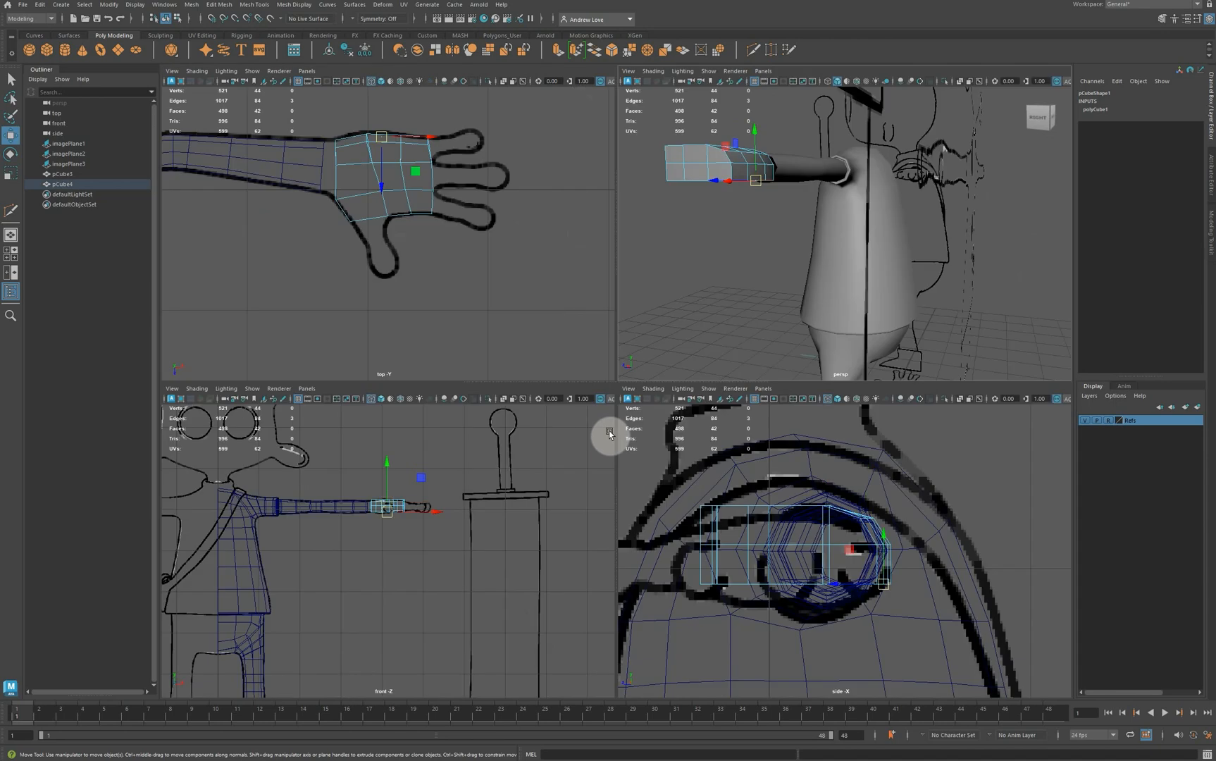
drag(885, 590, 872, 586)
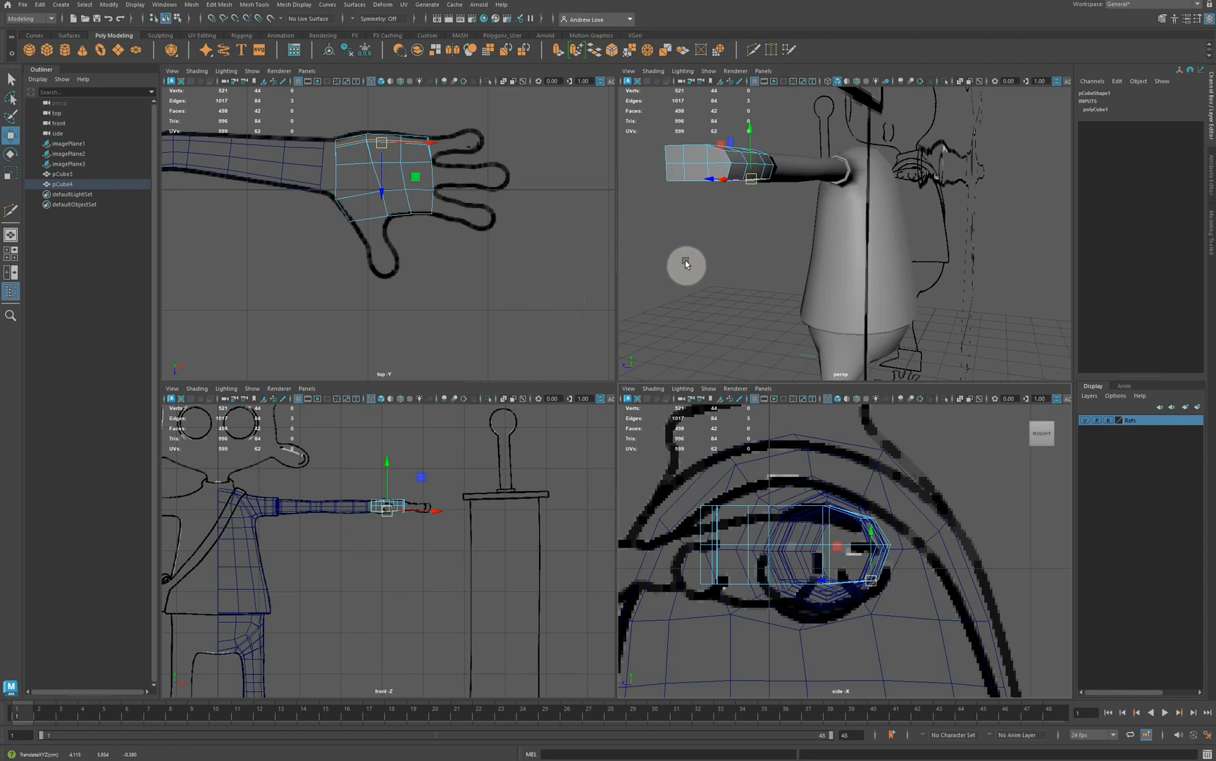
Select the upper long edges on the palm's thumb side and move them inward and down in the side view.
key(space)
alt+drag(474, 384, 547, 392)
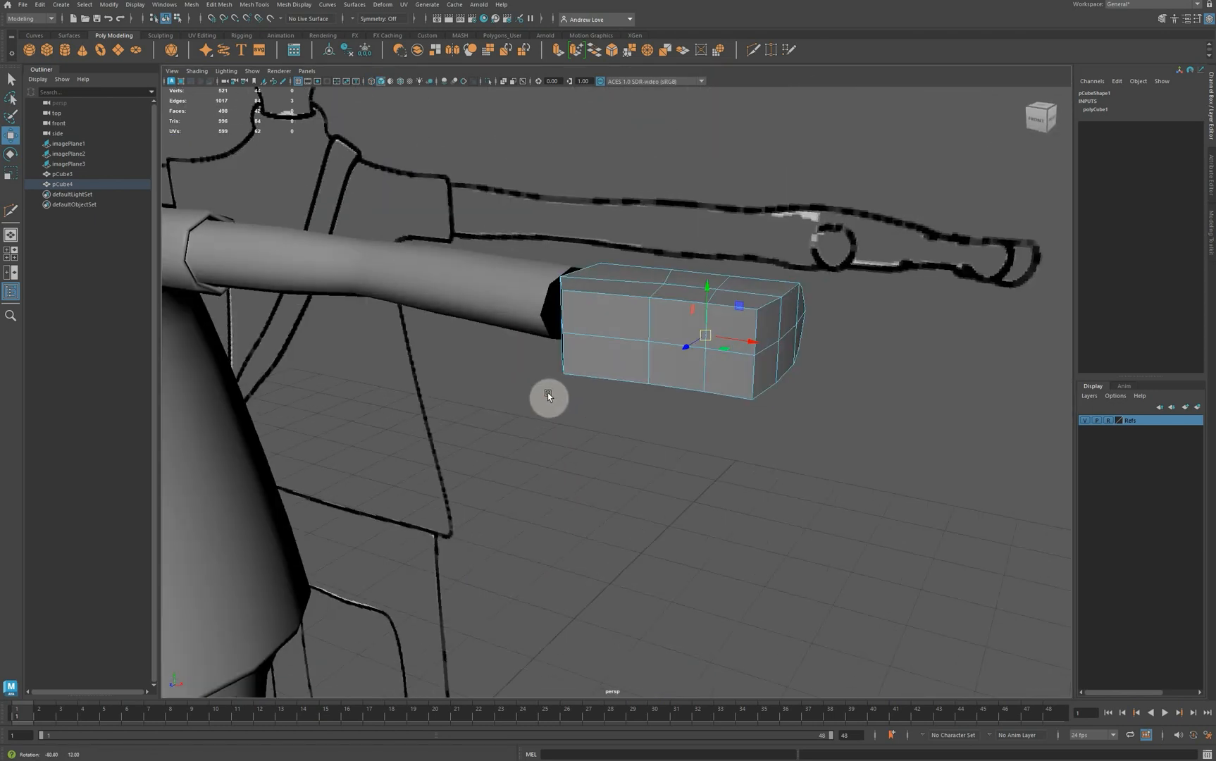
click(588, 299)
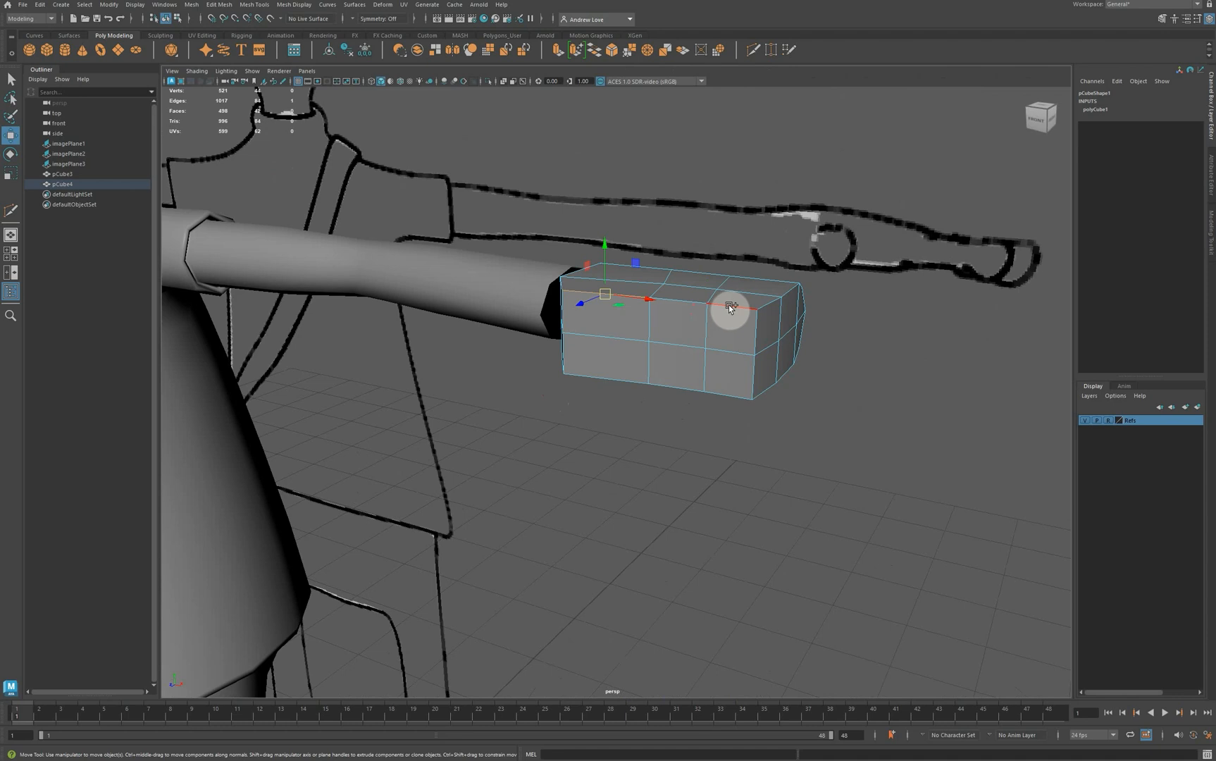
double_click(728, 304)
key(space)
click(712, 508)
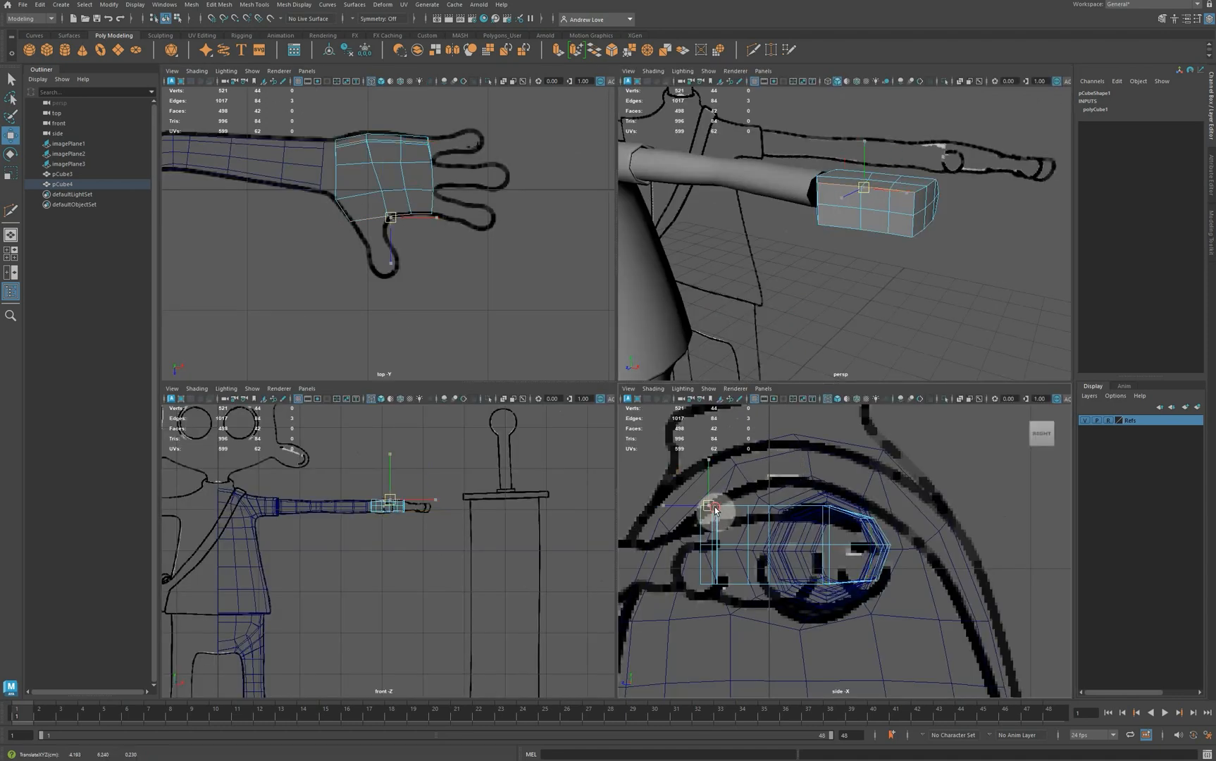
drag(714, 509, 728, 520)
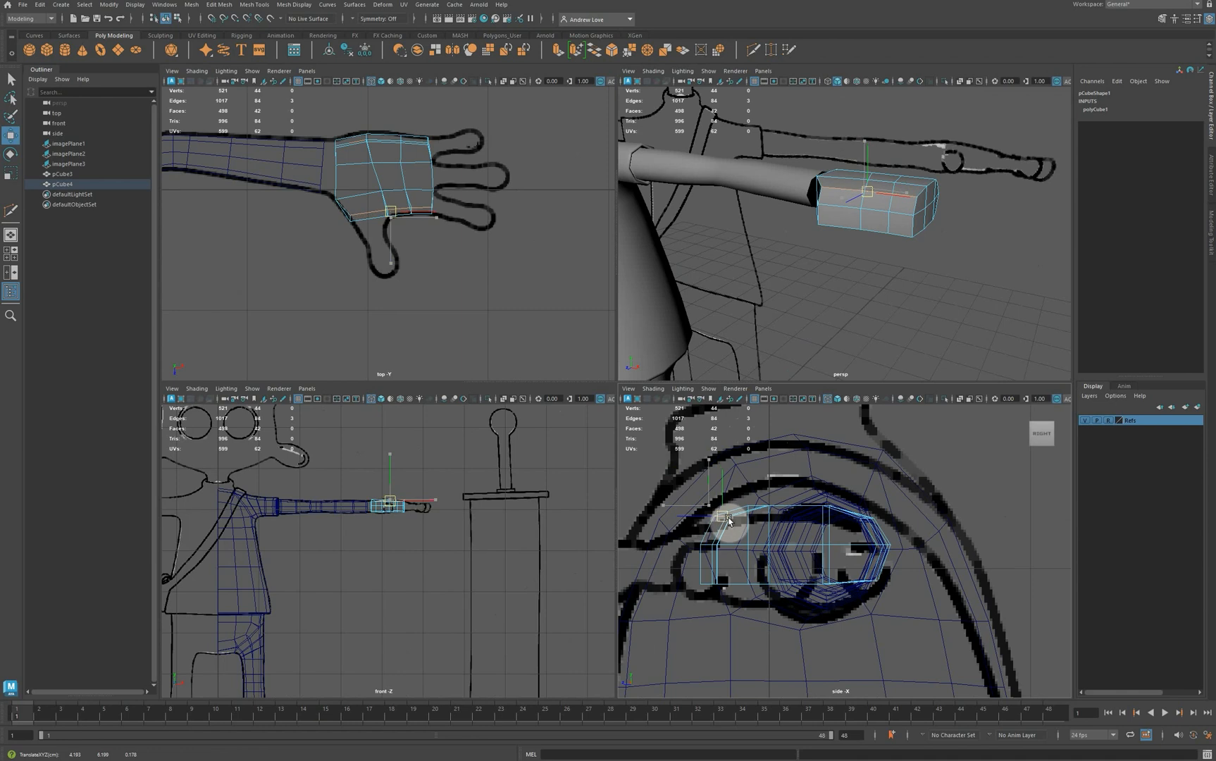
Select the lower long edges on the palm's thumb side and move them inward and up in the side view.
click(846, 226)
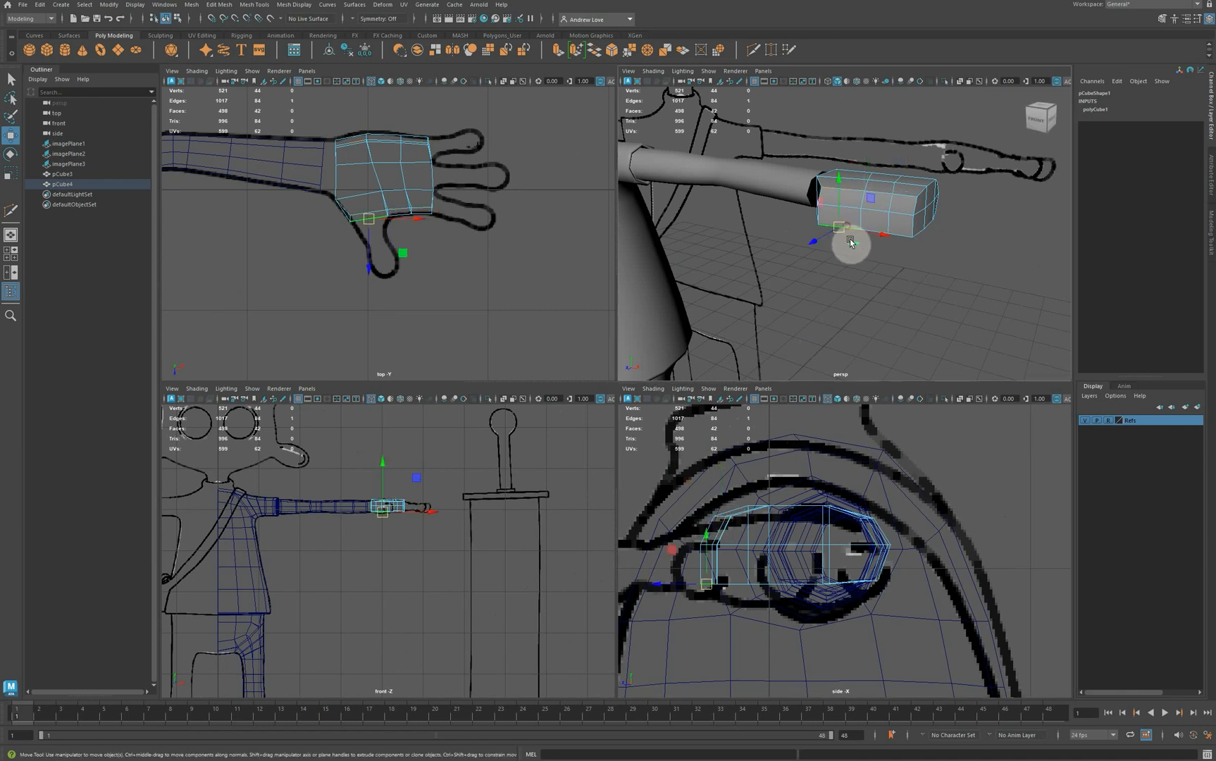
key(f)
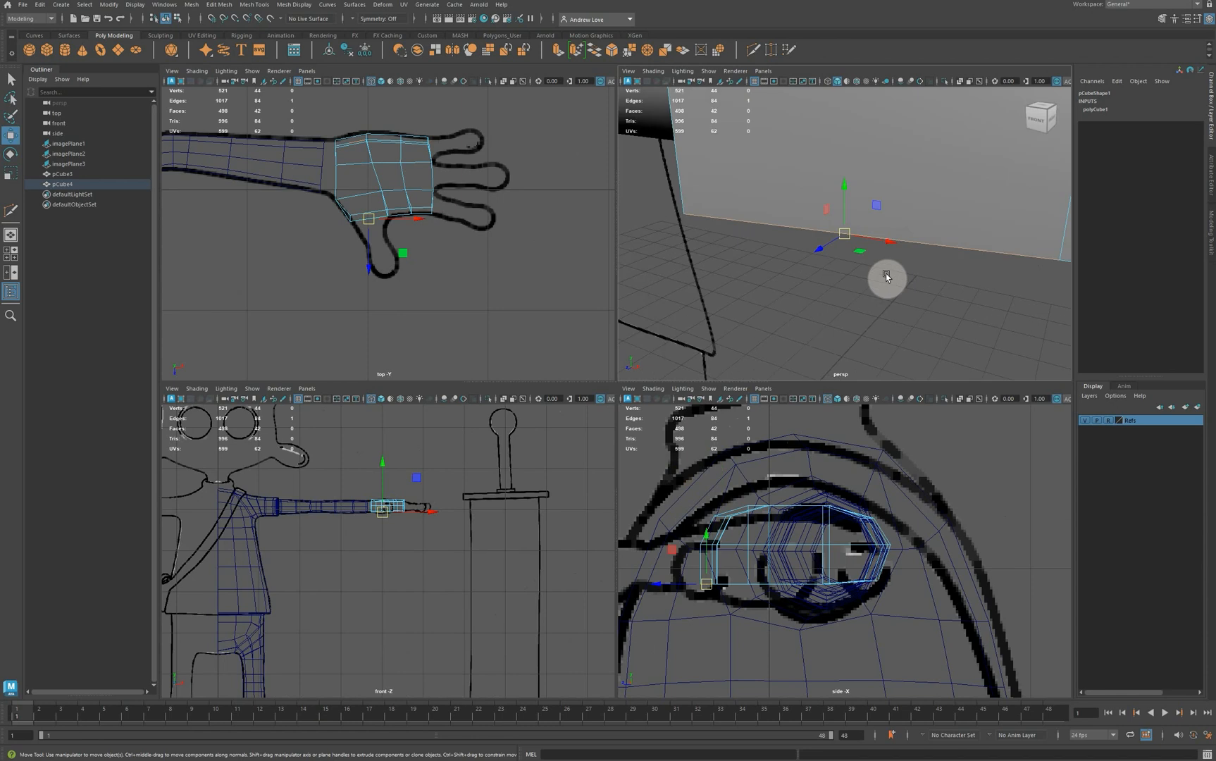
key(space)
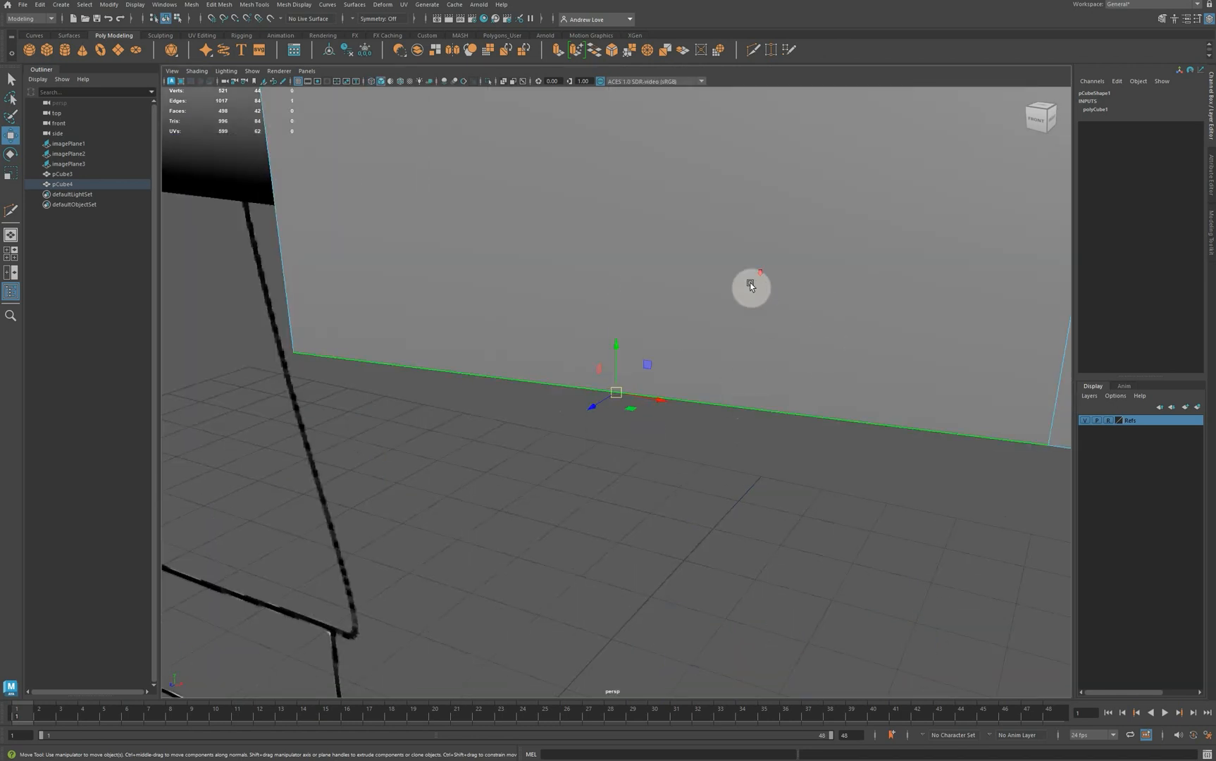
scroll(768, 336, down, 3)
shift+double_click(921, 440)
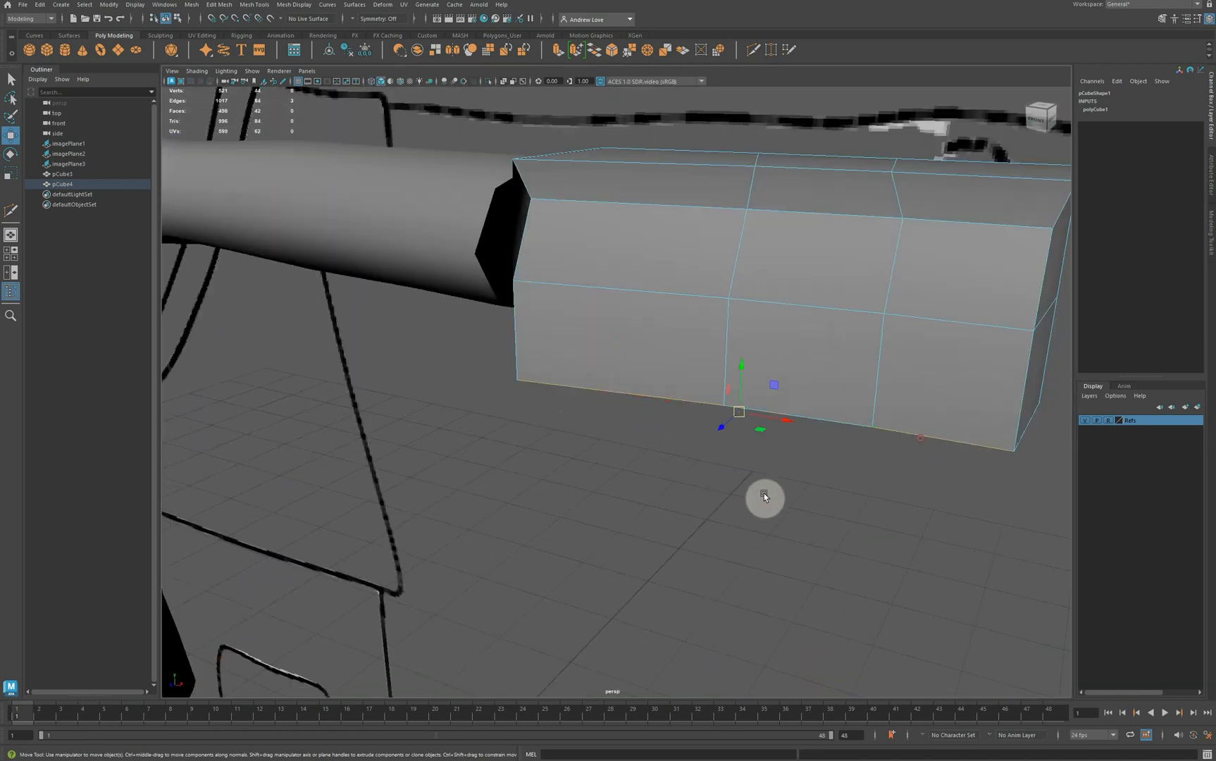
key(space)
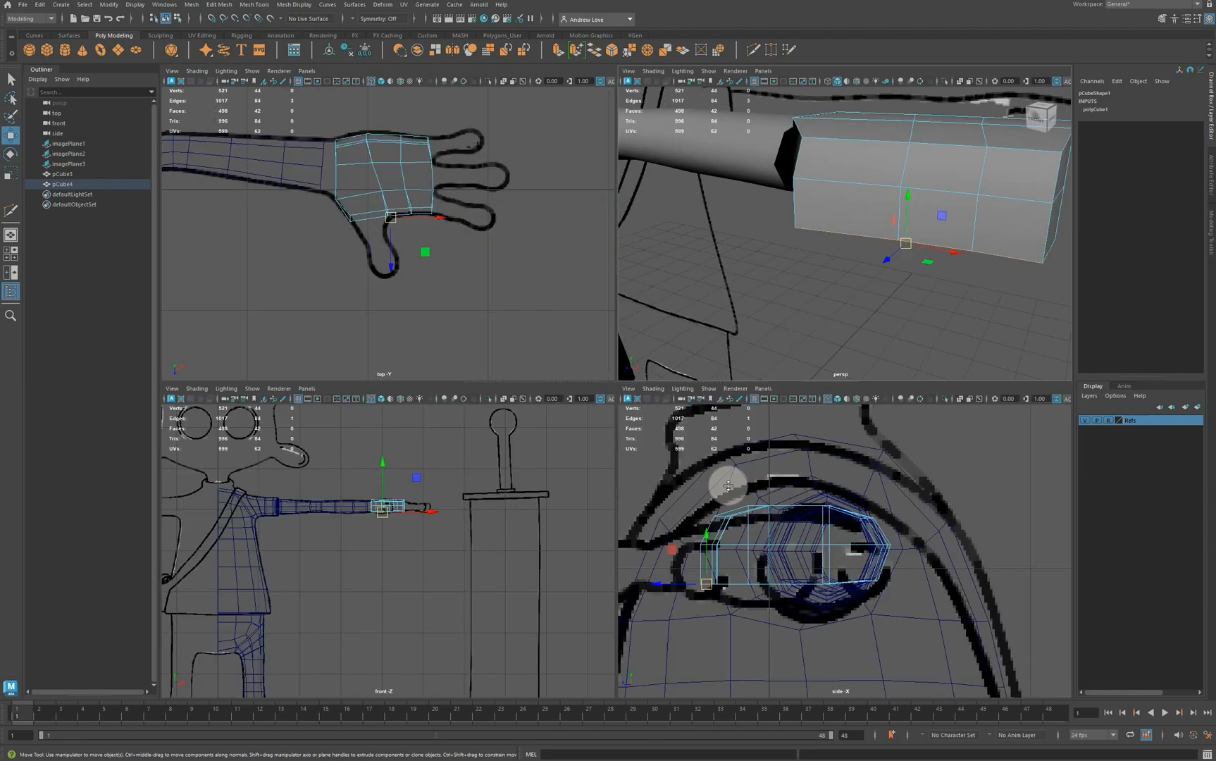
click(710, 583)
drag(712, 583, 726, 574)
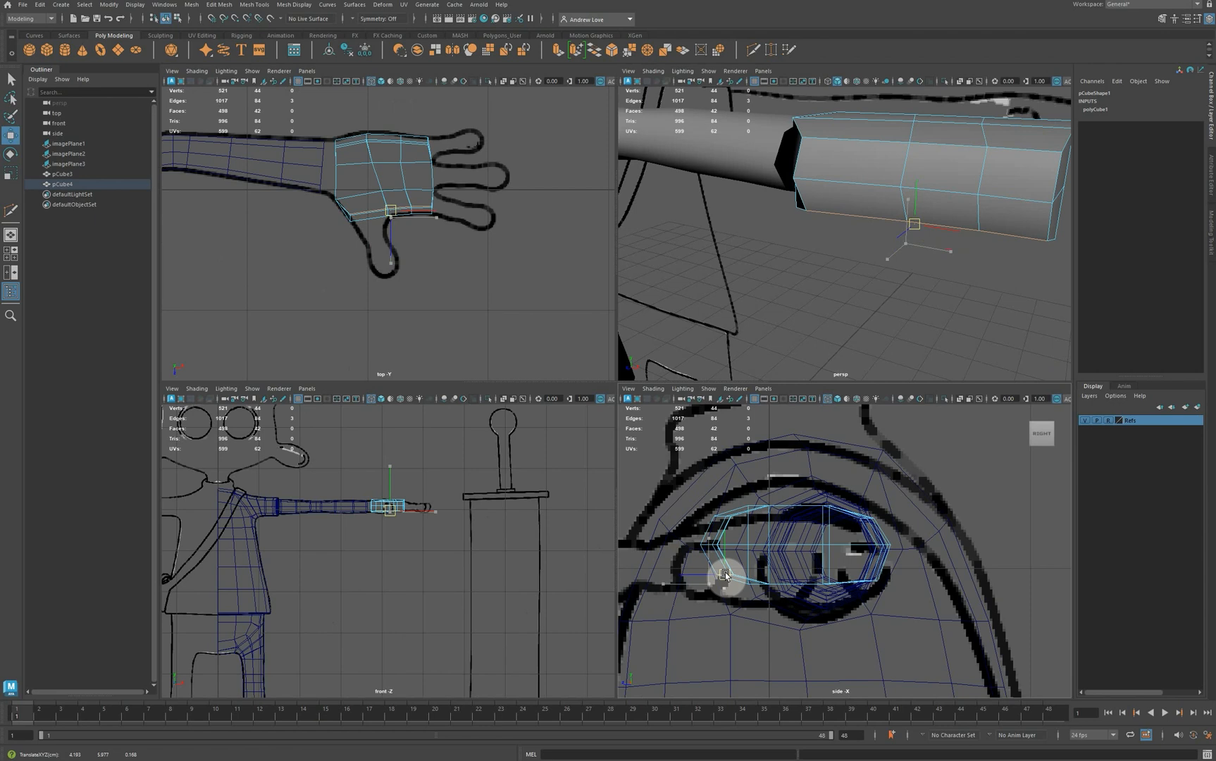
Preview the palm's smoothed shape from its finger end and restore the unsmoothed display.
drag(726, 574, 725, 575)
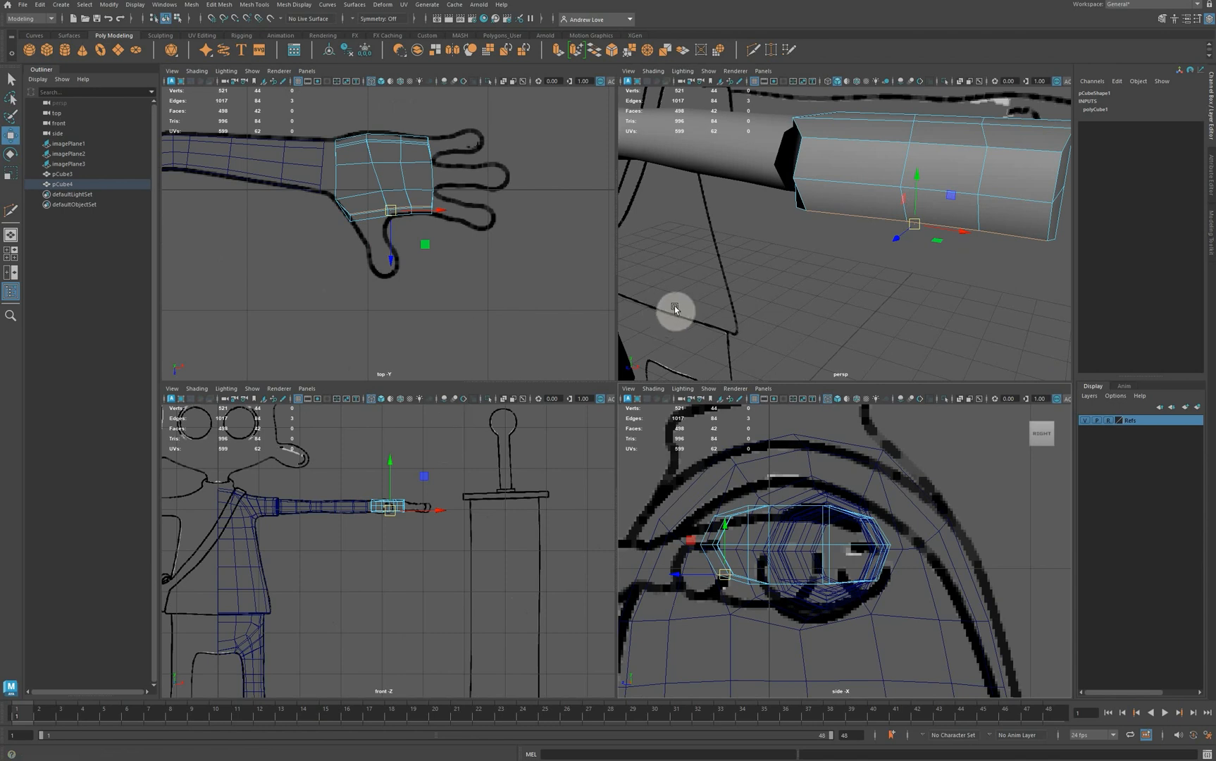
alt+drag(820, 320, 688, 321)
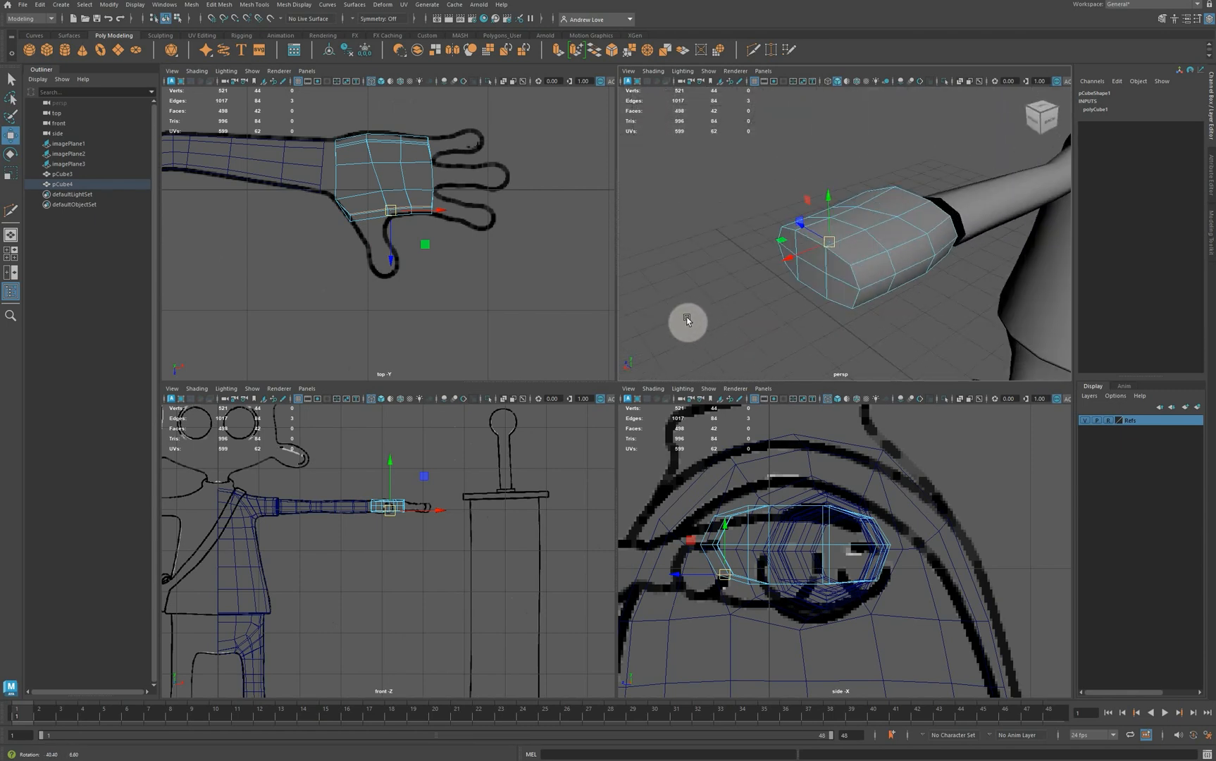
key(3)
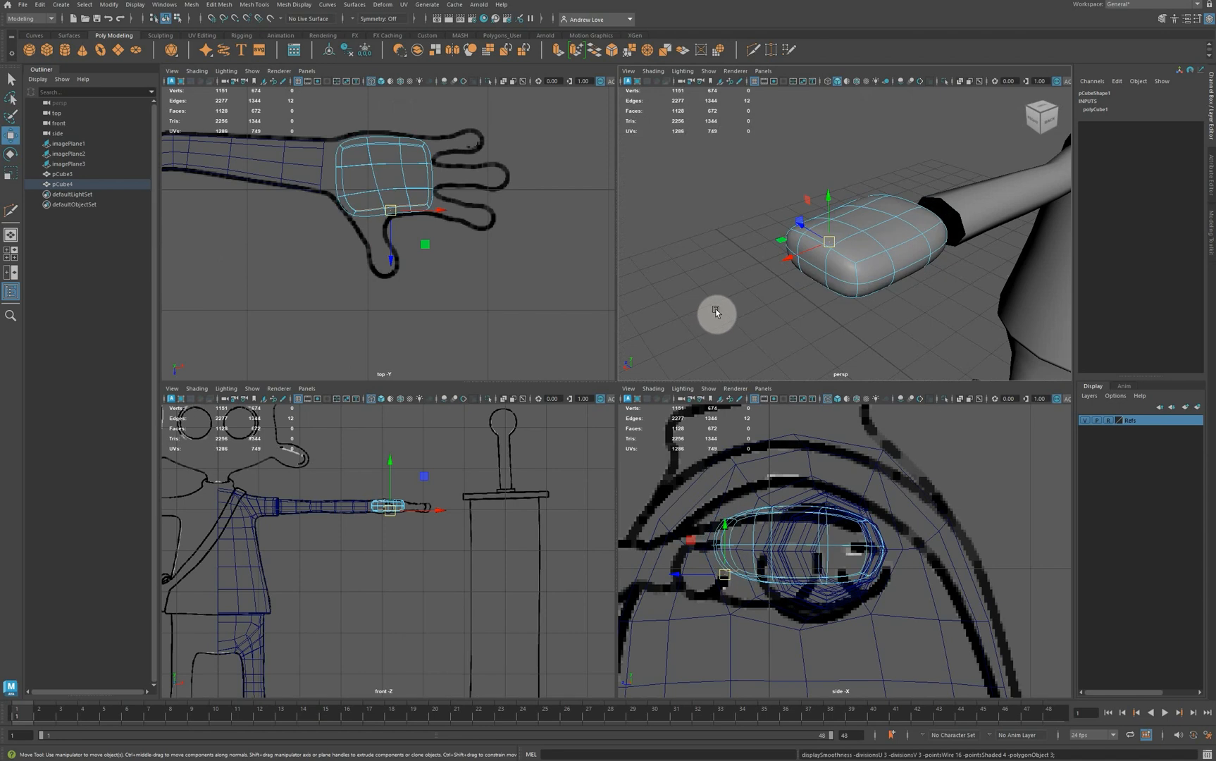
key(1)
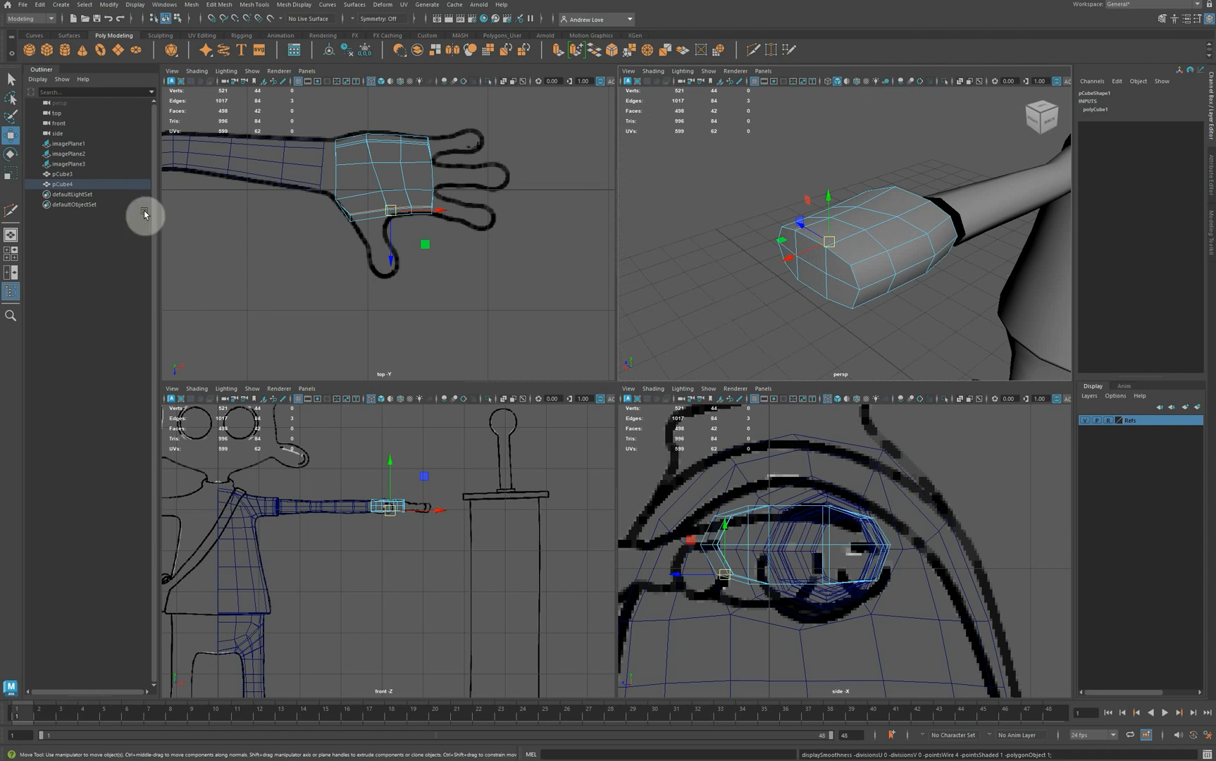
Create a polygon cylinder at the origin as the base shape for a finger.
click(68, 53)
scroll(393, 303, down, 5)
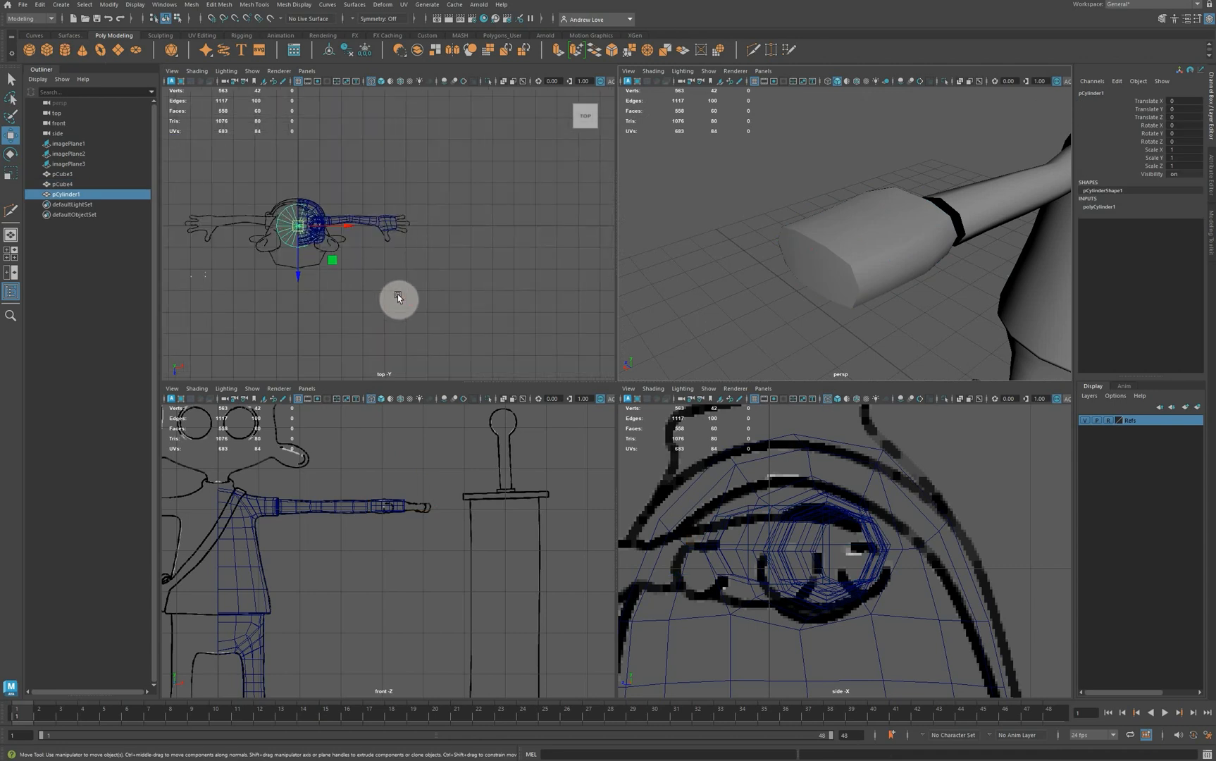
key(space)
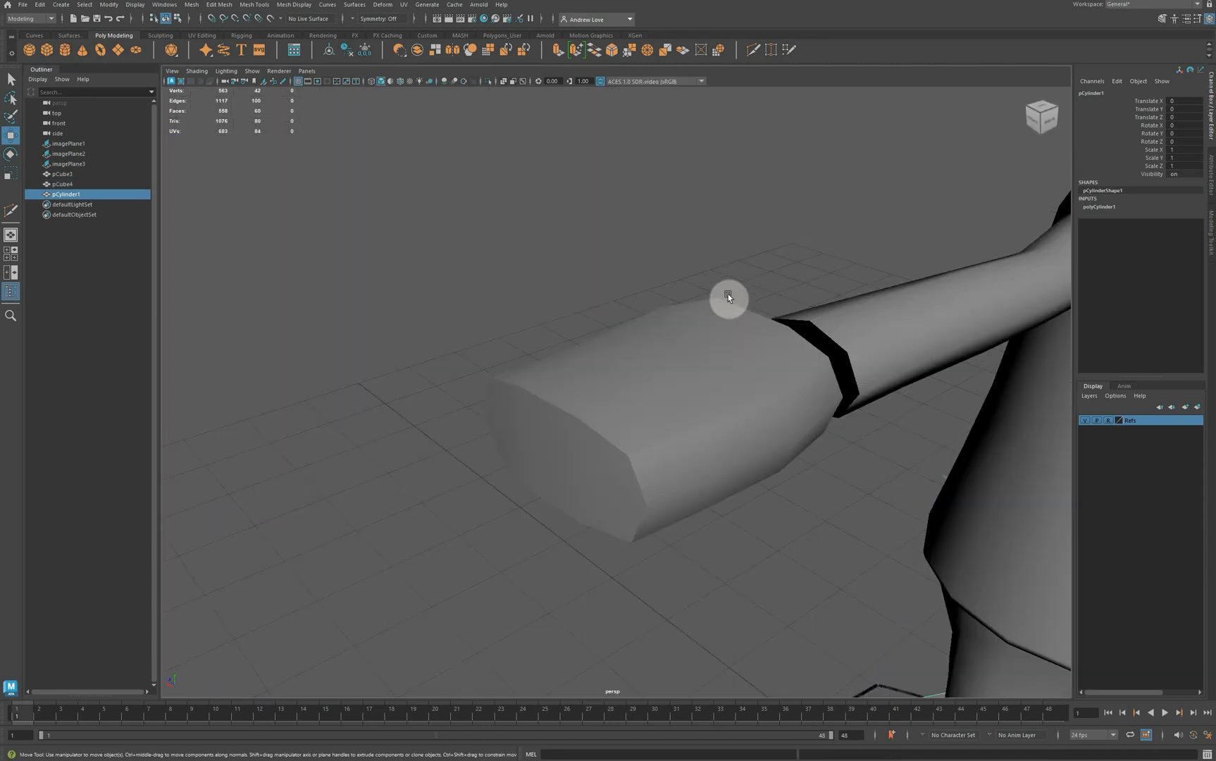
key(f)
scroll(727, 294, down, 4)
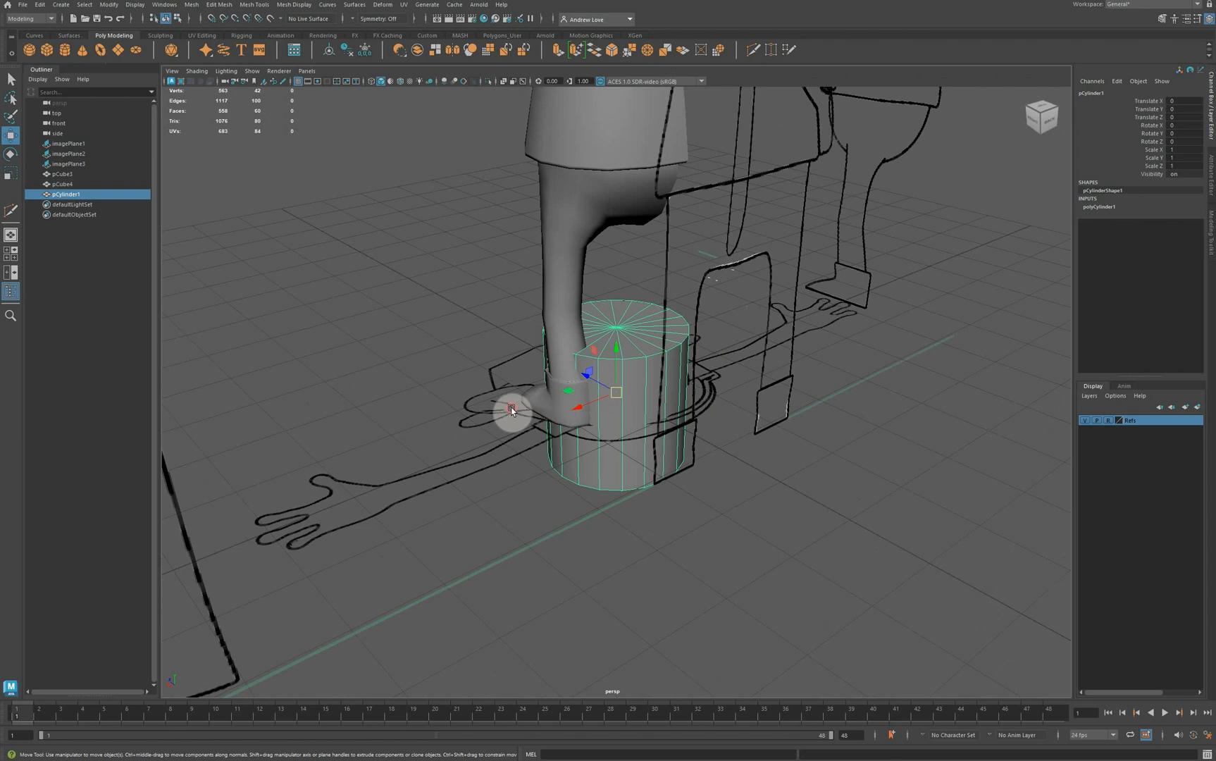
Select the two adjacent faces on the thumb side of the palm's finger end to examine their outline as a finger base.
alt+drag(510, 407, 629, 322)
click(638, 210)
scroll(679, 262, up, 3)
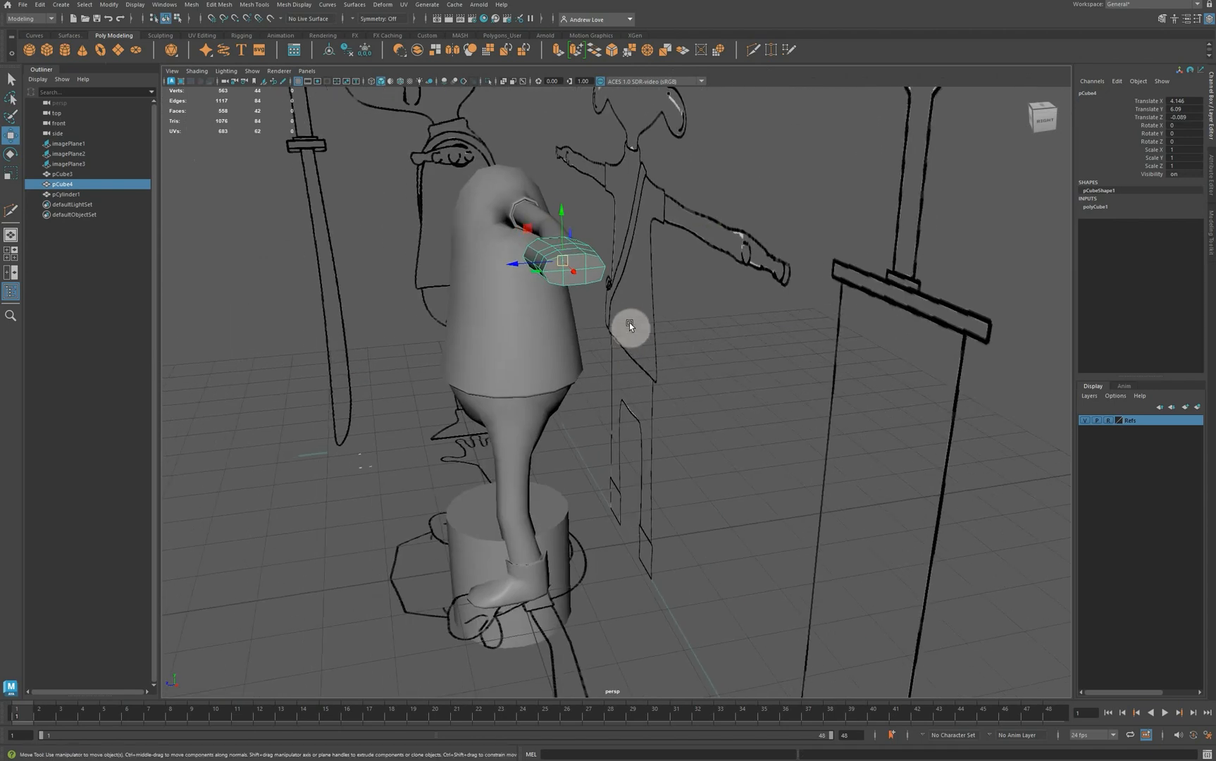
key(f)
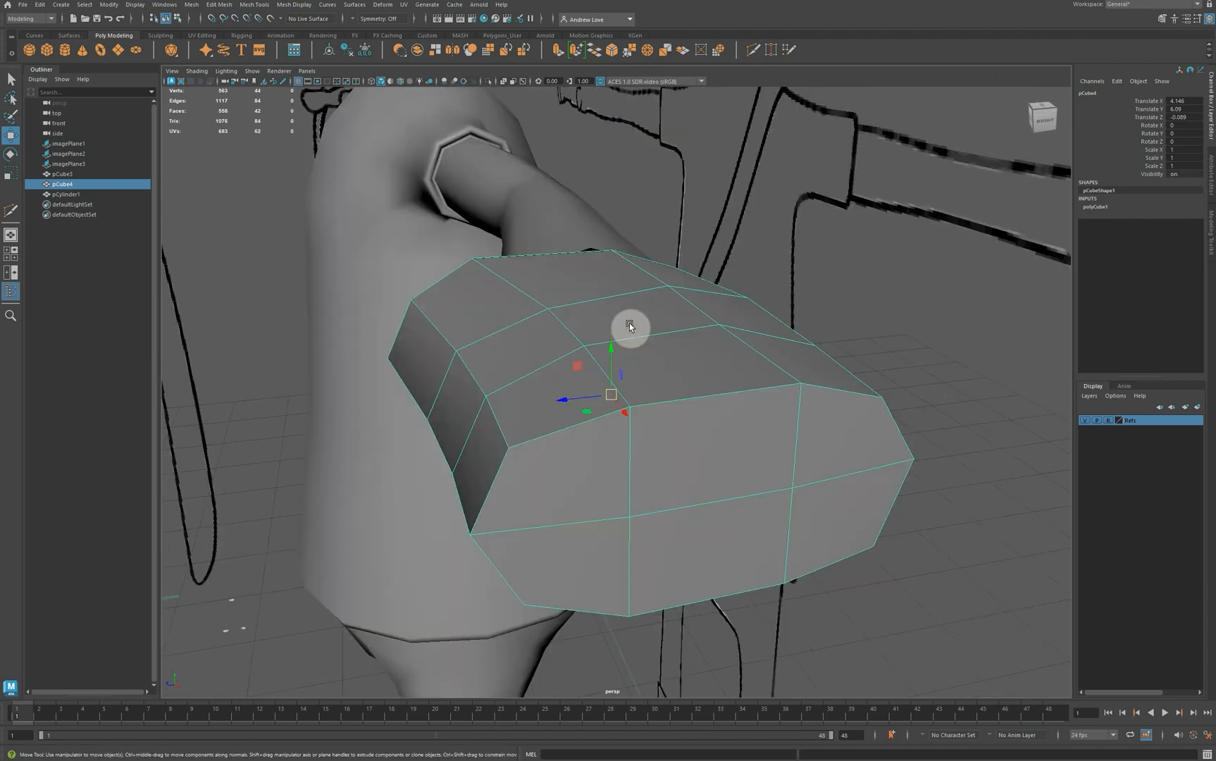
mouse_move(568, 502)
right_down()
mouse_move(569, 443)
mouse_move(564, 489)
right_up()
click(573, 467)
click(563, 465)
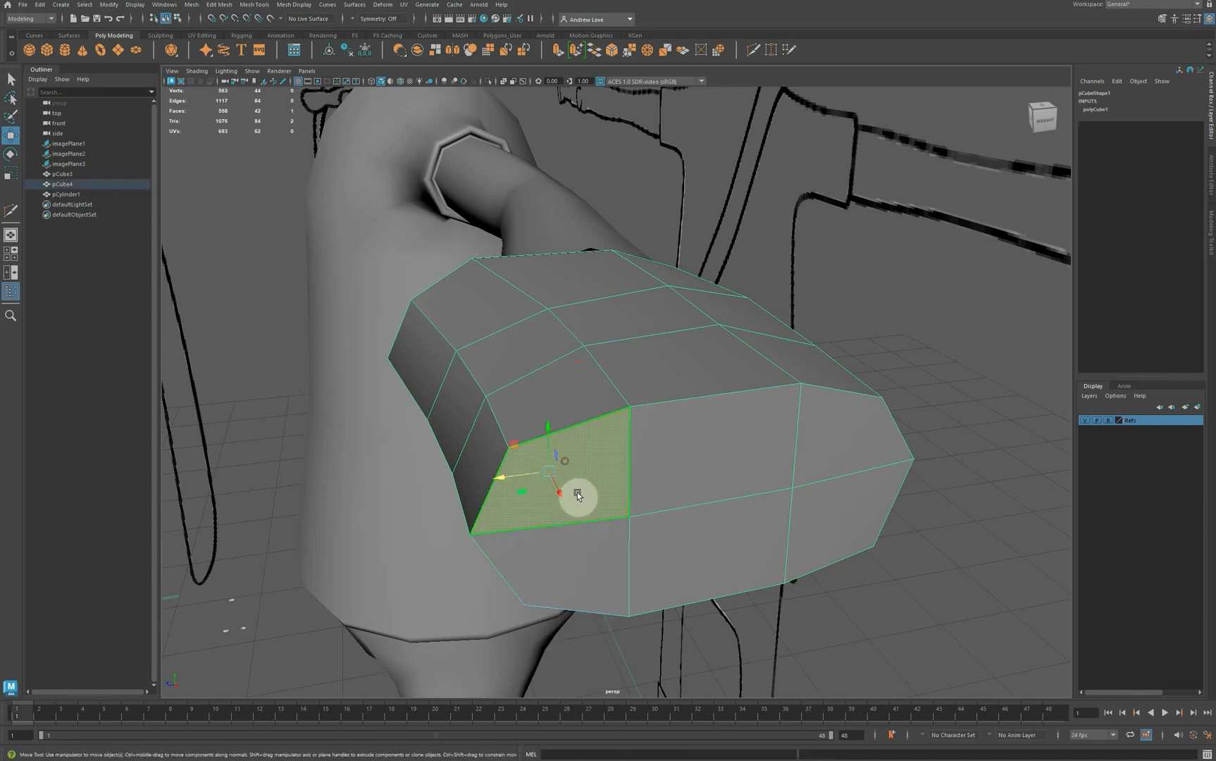
shift+click(583, 562)
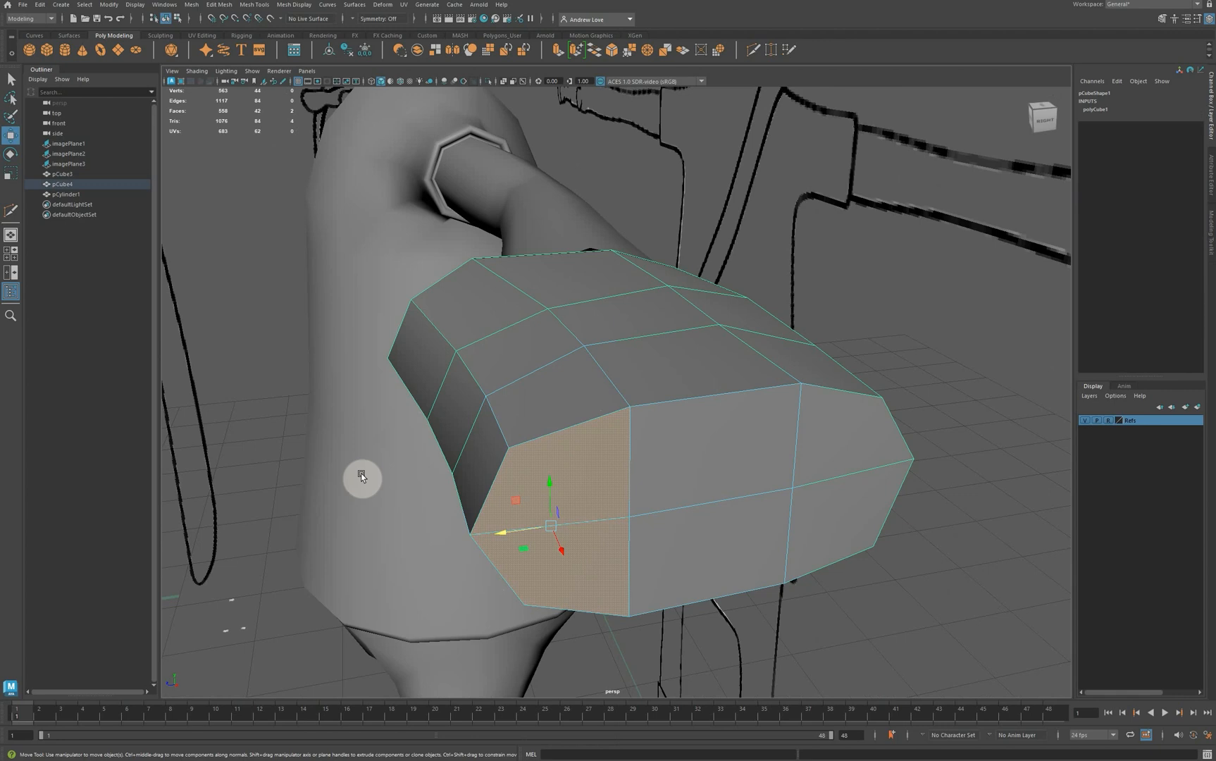
Set the finger cylinder's axis subdivisions to 6 and its cap subdivisions to 0.
scroll(361, 473, down, 10)
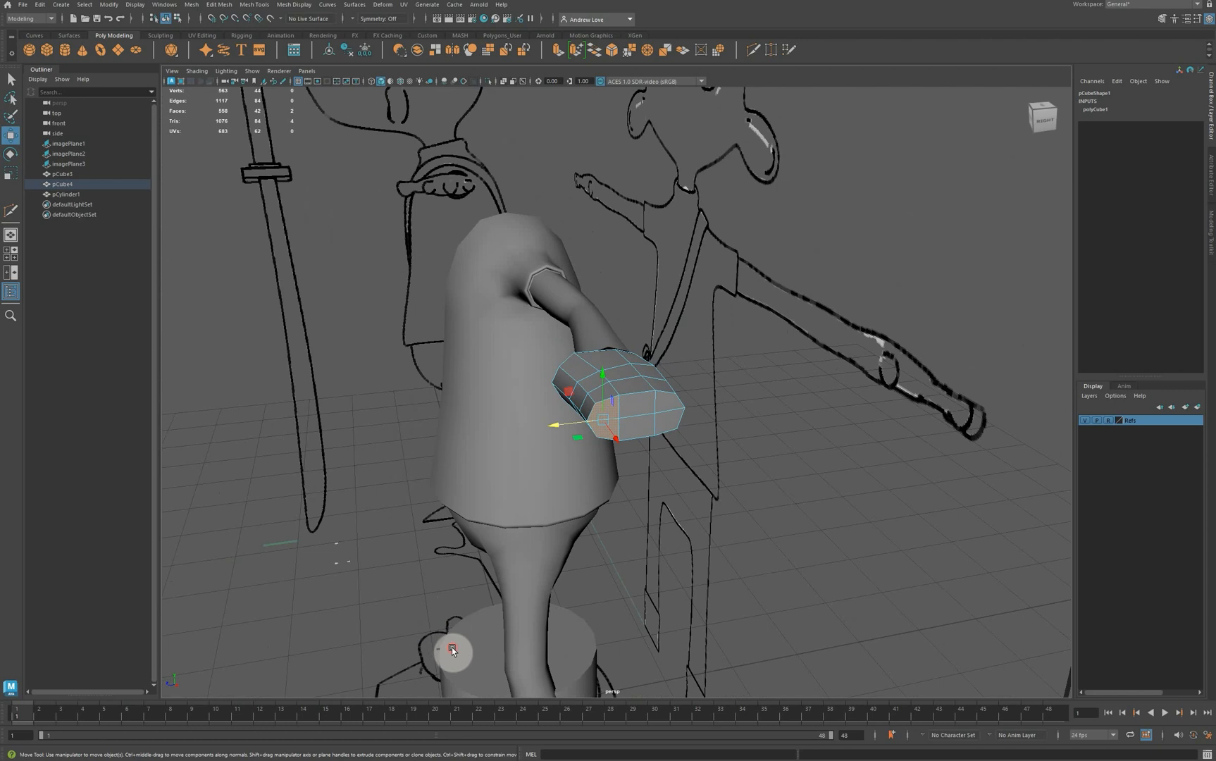
click(451, 646)
alt+drag(318, 487, 596, 504)
click(1090, 212)
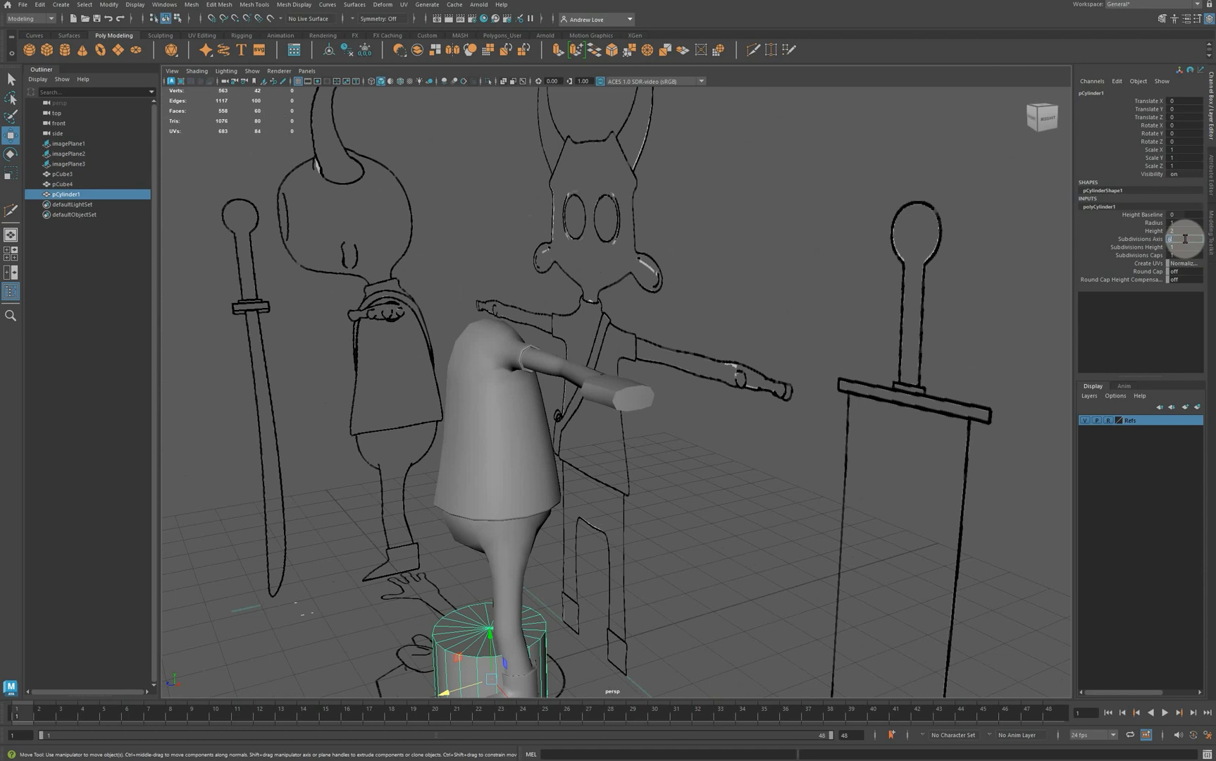
click(1185, 238)
text(6)
key(Return)
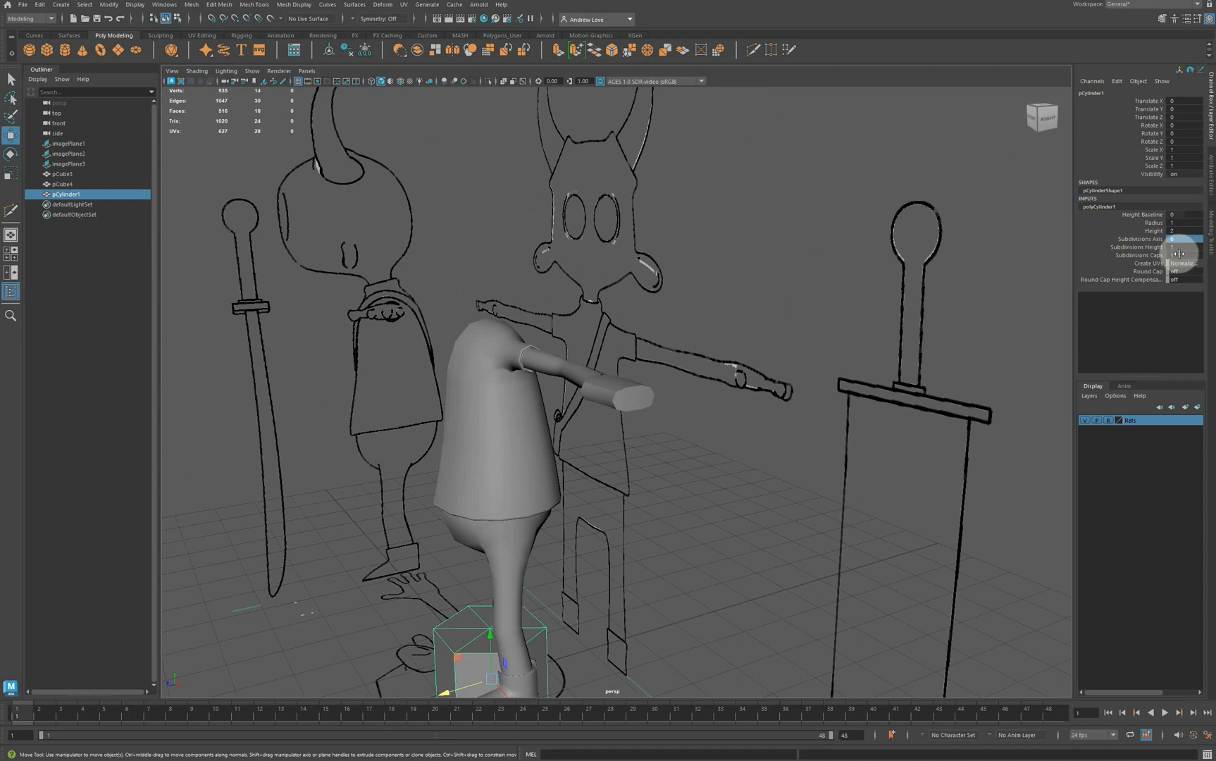
click(1178, 254)
text(0)
key(Return)
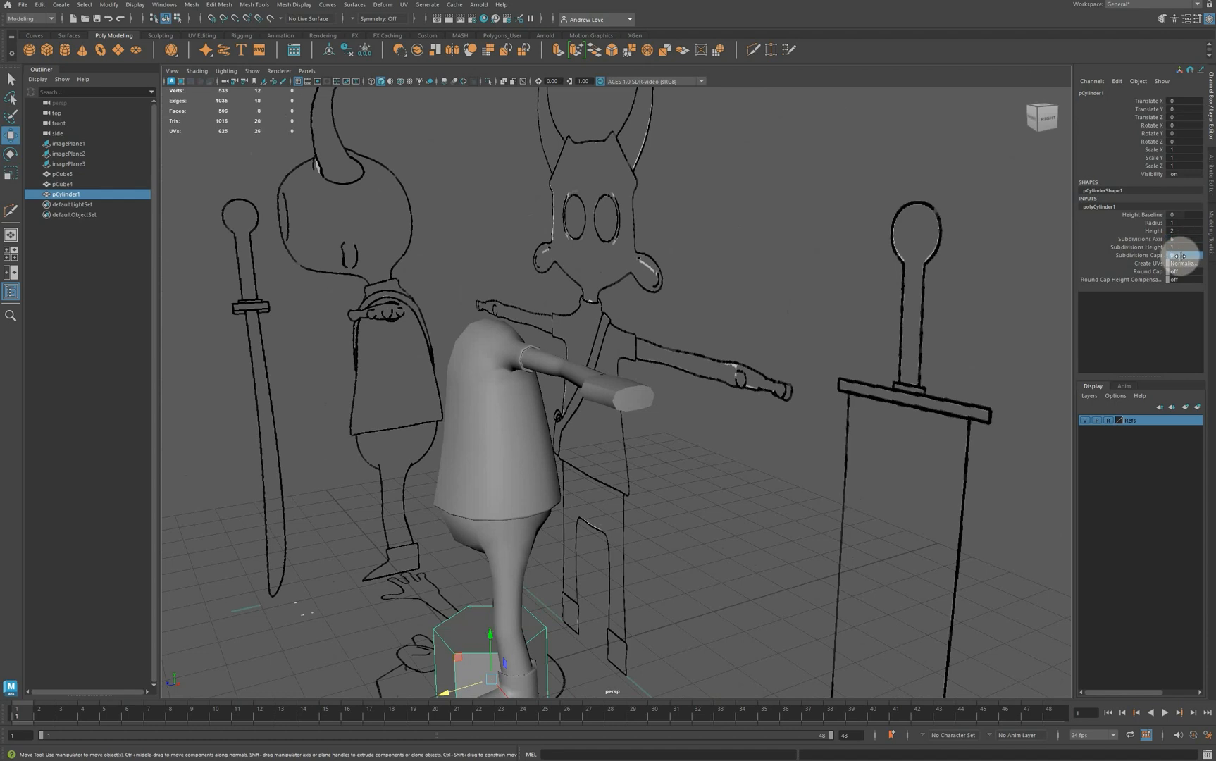
Set the finger cylinder's height subdivisions to 3, radius to 0.1 and height to 0.5.
alt+drag(467, 507, 452, 462)
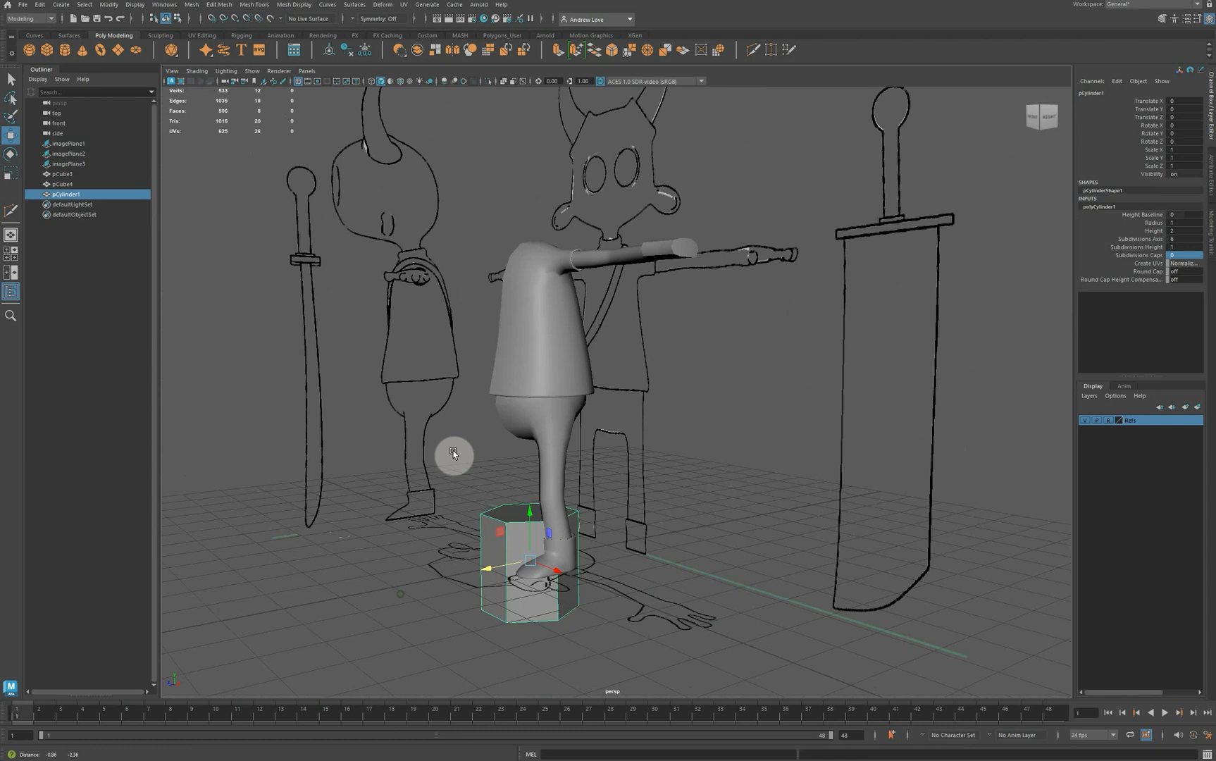
double_click(1190, 247)
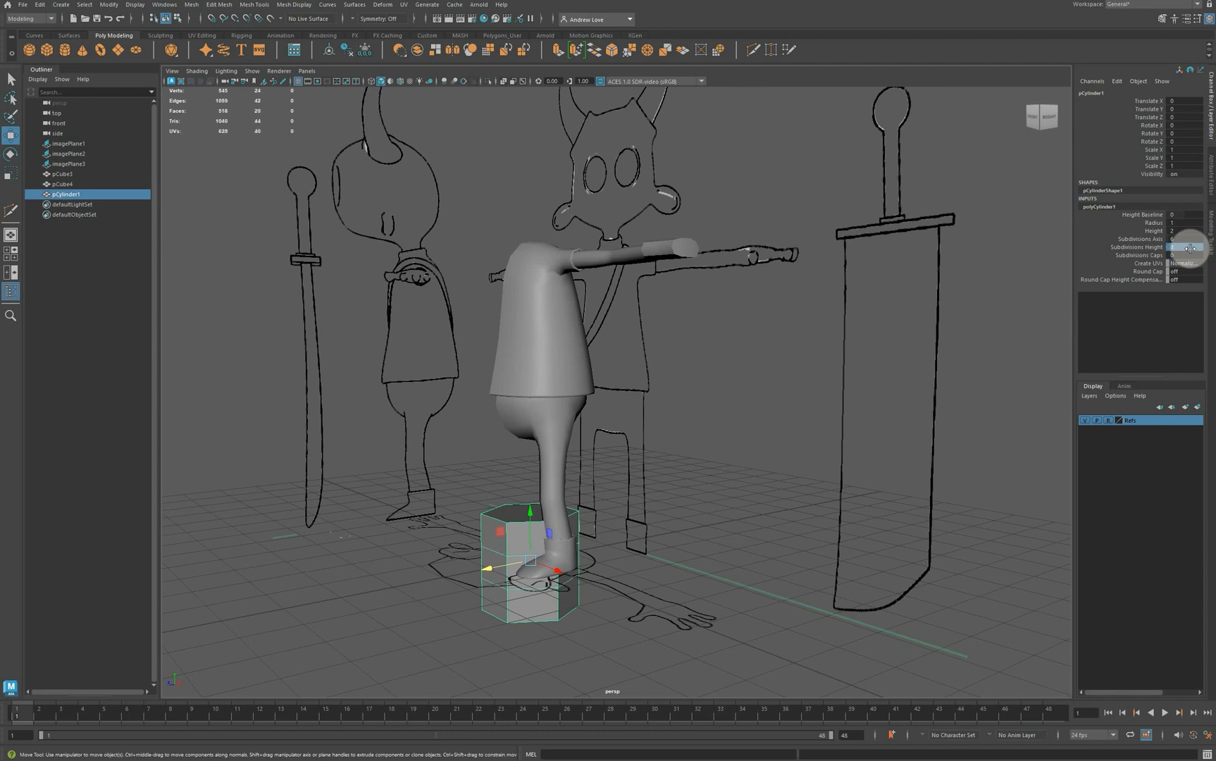
double_click(1184, 223)
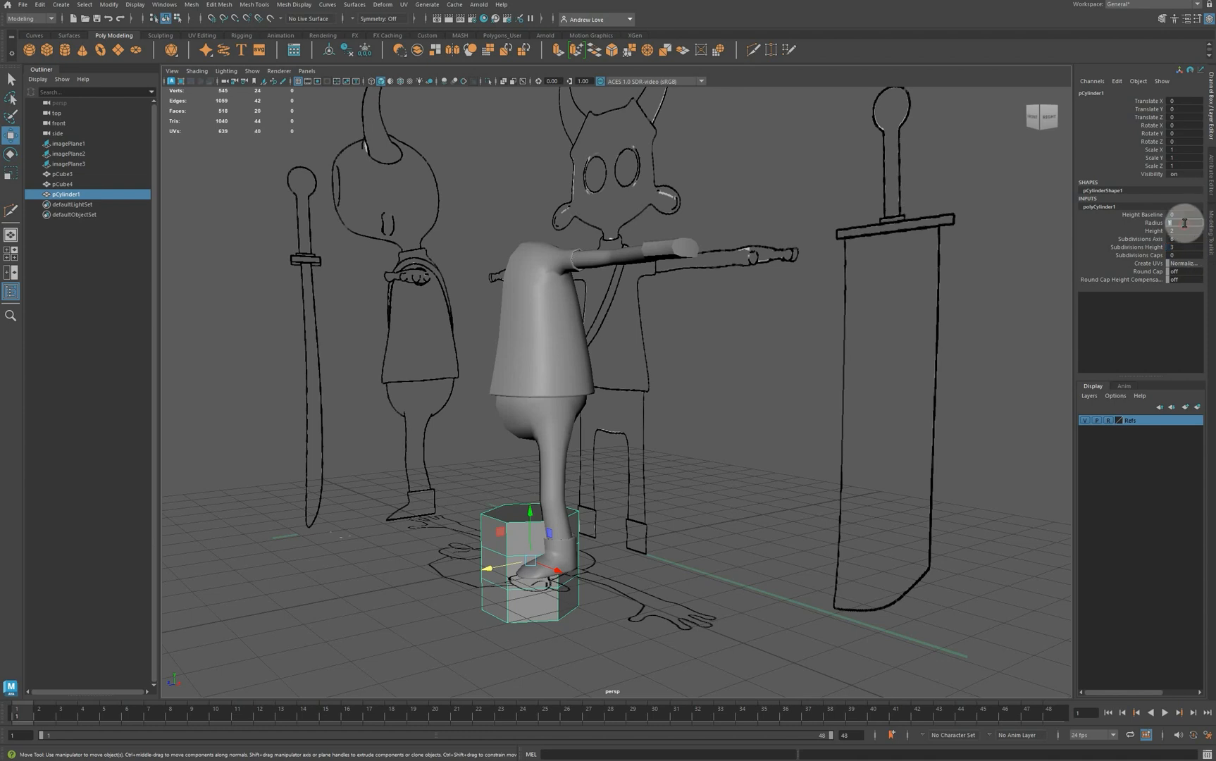
text(0.1)
key(Return)
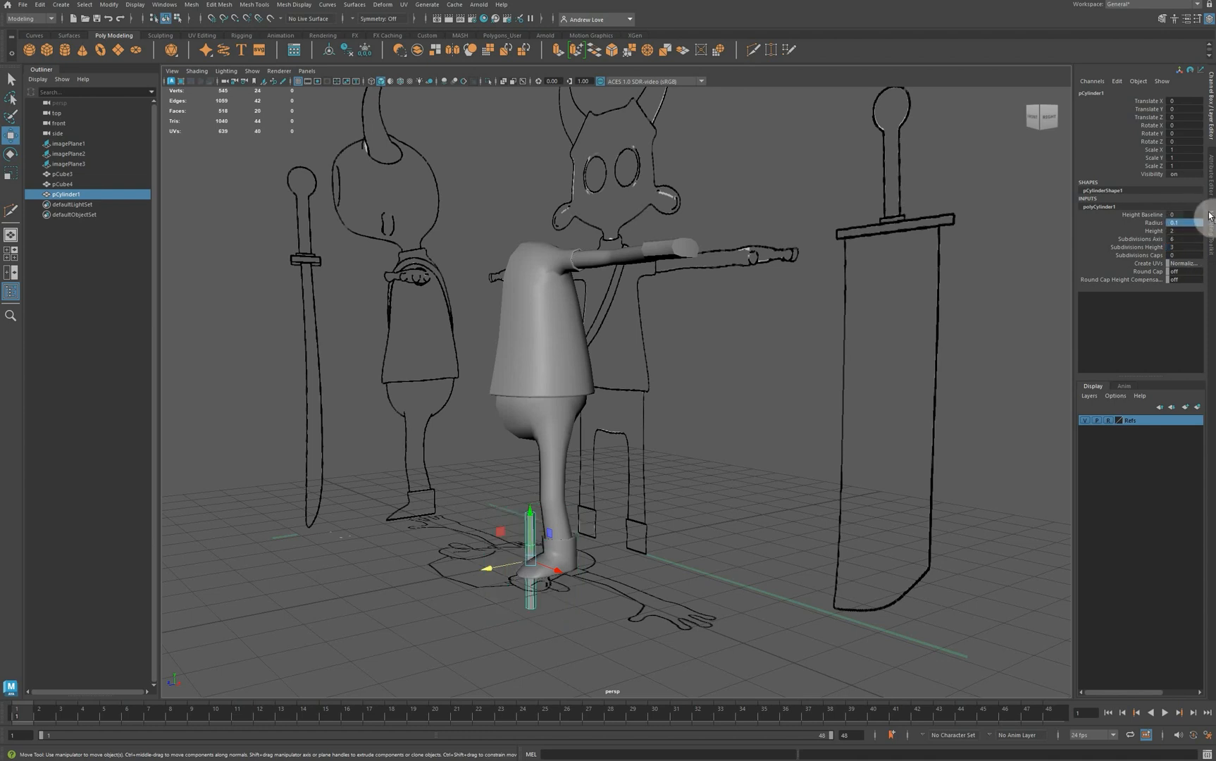
double_click(1185, 231)
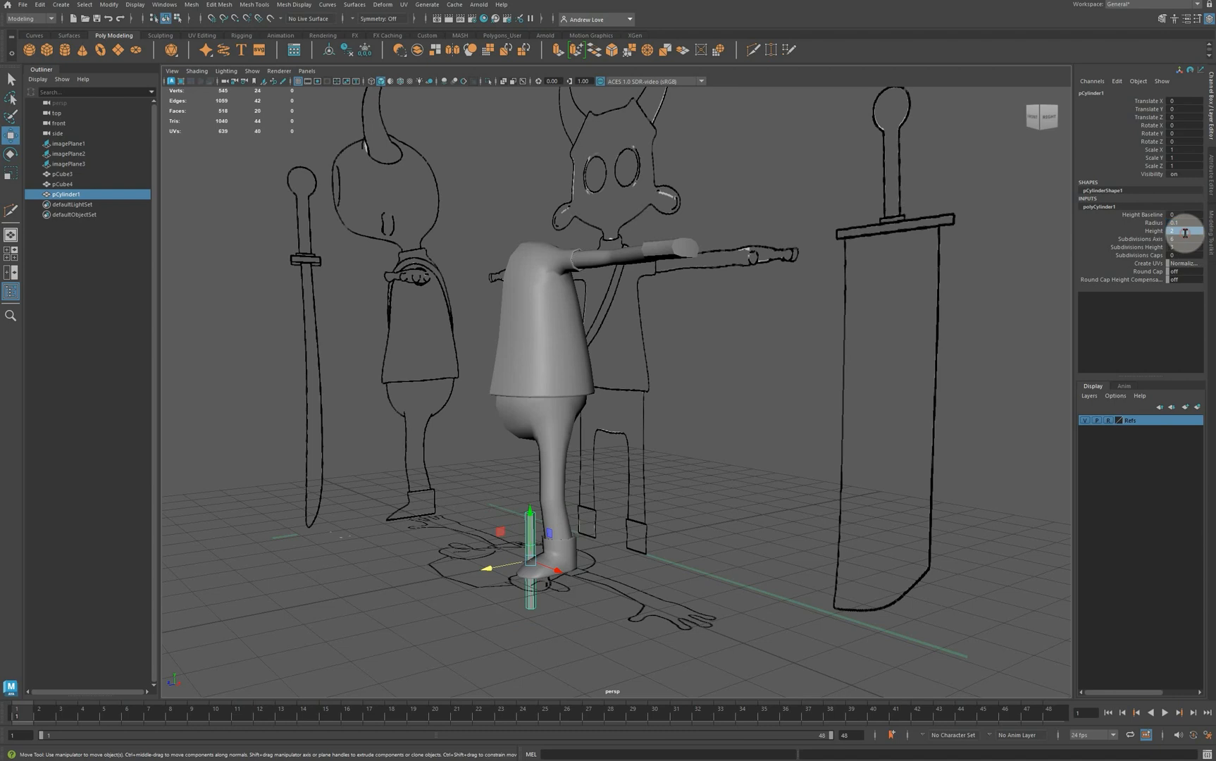
key(Return)
Rotate the finger cylinder 90 degrees about Z and move it to the palm's finger end, at about X 4.72, Y 6.07, Z -0.21.
double_click(1180, 140)
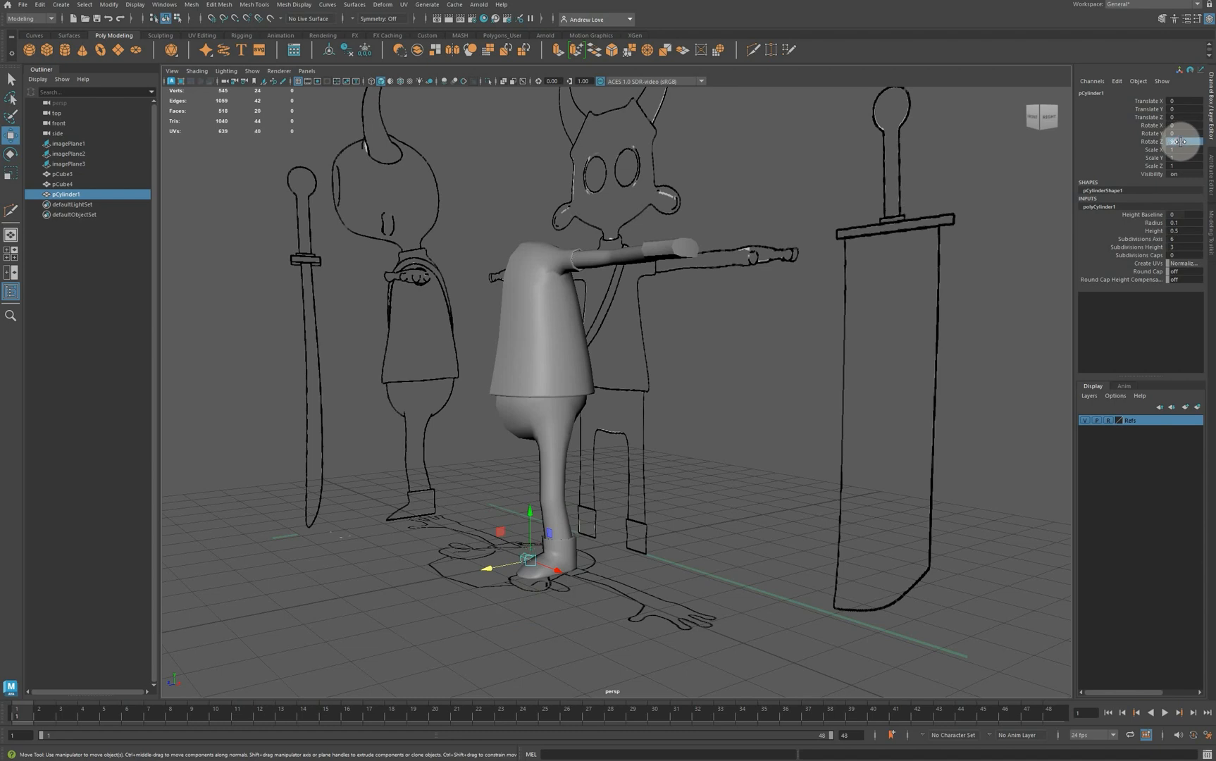
text(90)
key(Return)
drag(556, 568, 738, 613)
drag(655, 634, 666, 633)
drag(684, 583, 655, 207)
key(f)
scroll(599, 533, down, 6)
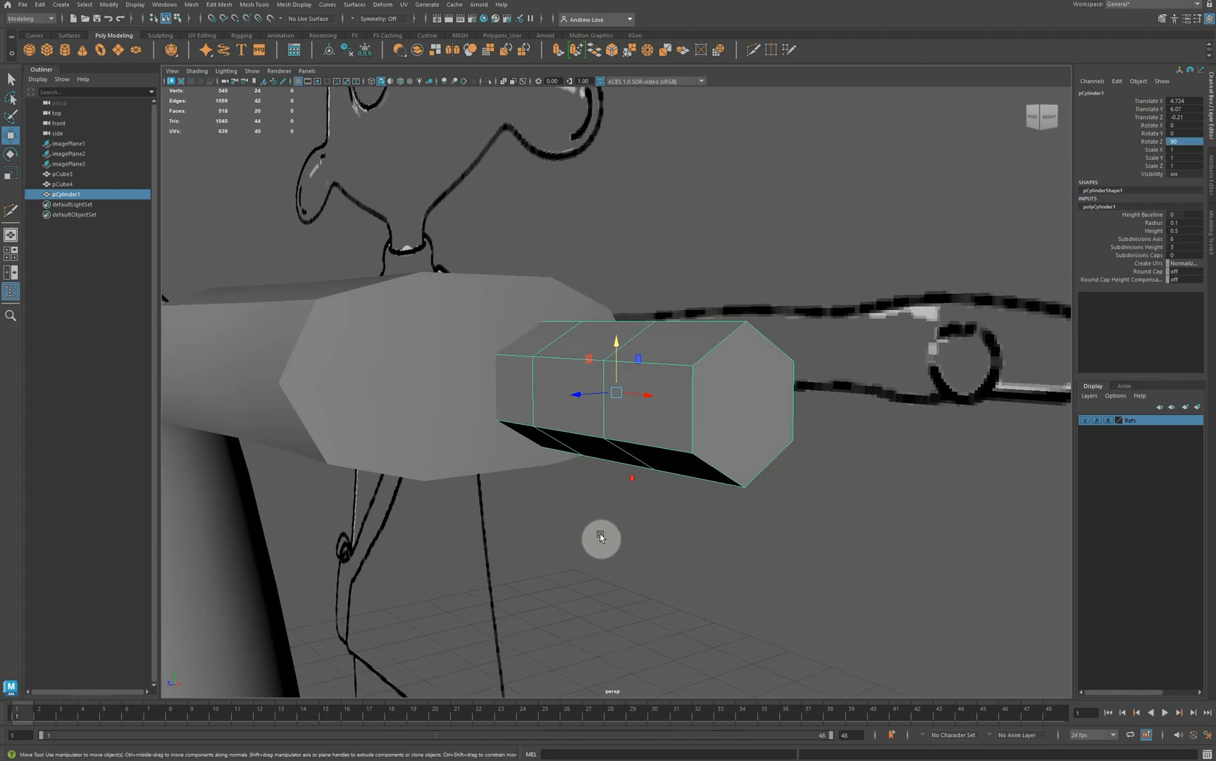
Align the finger cylinder with the finger drawing in the front view by moving it to about X 4.84, Y 6.08.
key(space)
key(space)
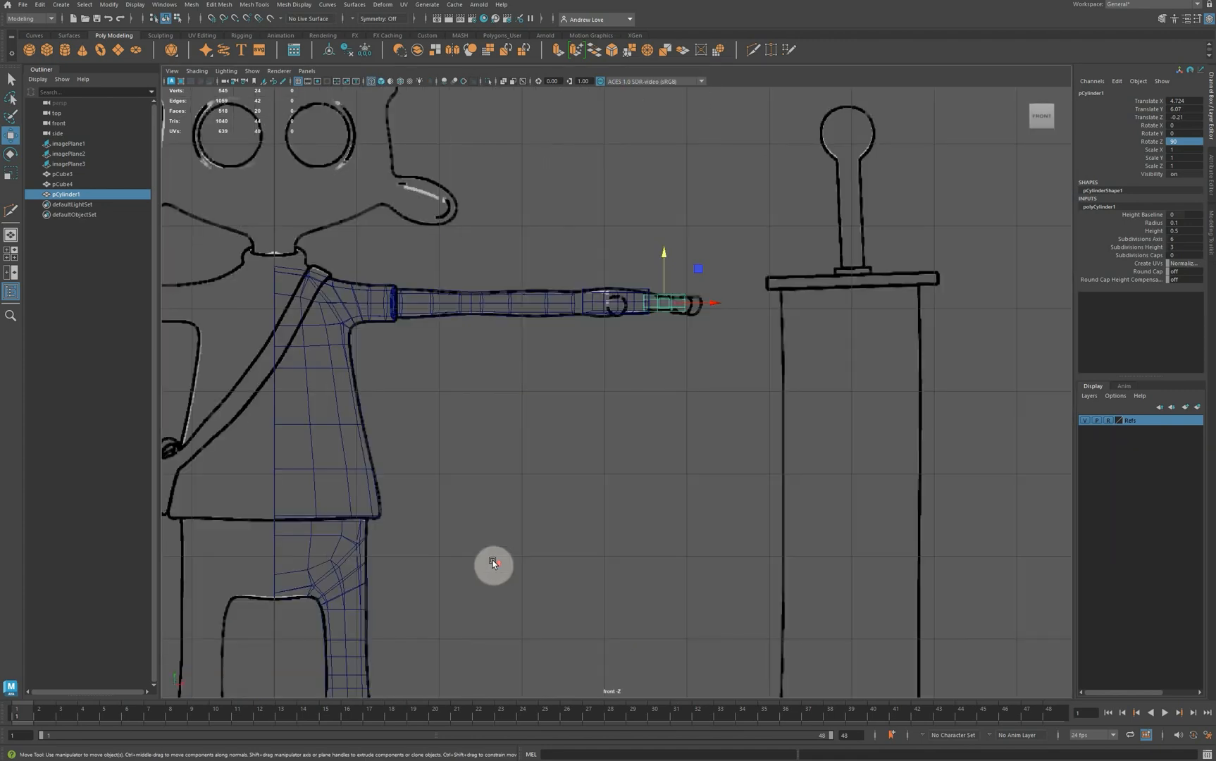
scroll(527, 524, up, 6)
alt+middle_drag(549, 536, 483, 554)
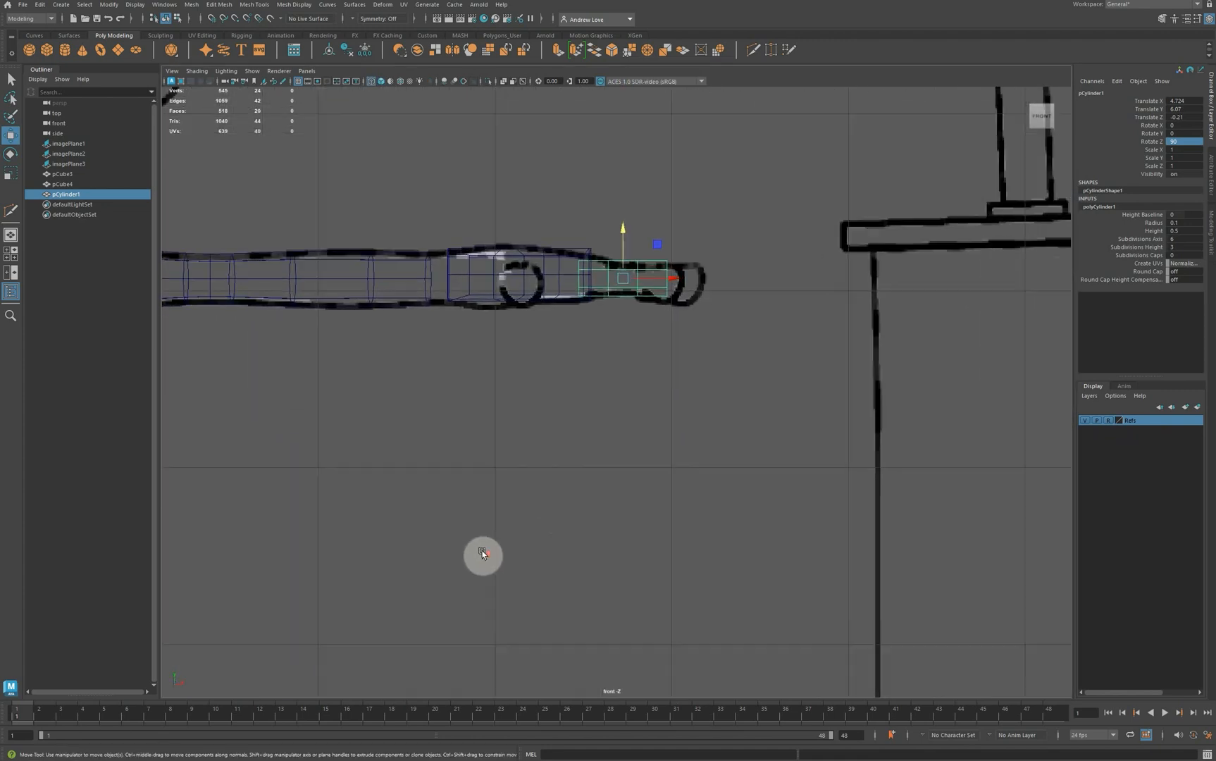
scroll(483, 555, up, 4)
drag(632, 252, 655, 252)
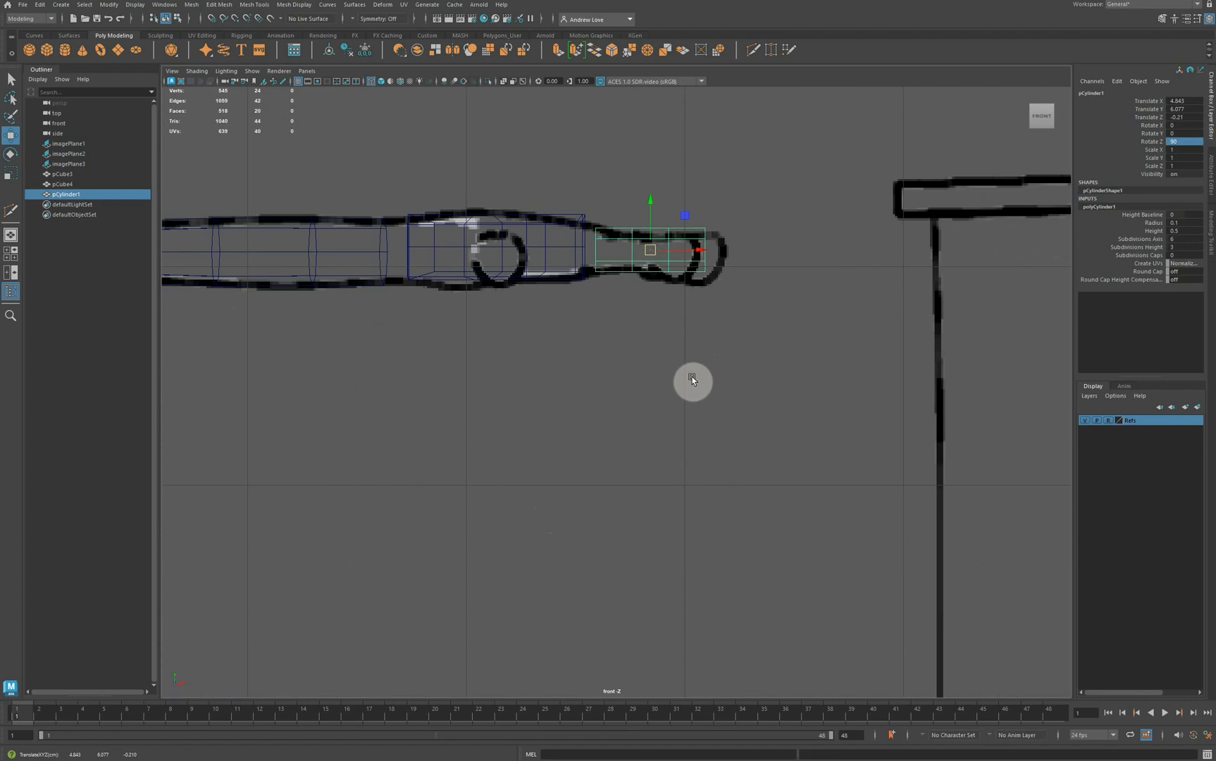
Slide the finger cylinder along Z toward the palm's thumb side to about 0.045, keeping it selected.
key(space)
key(space)
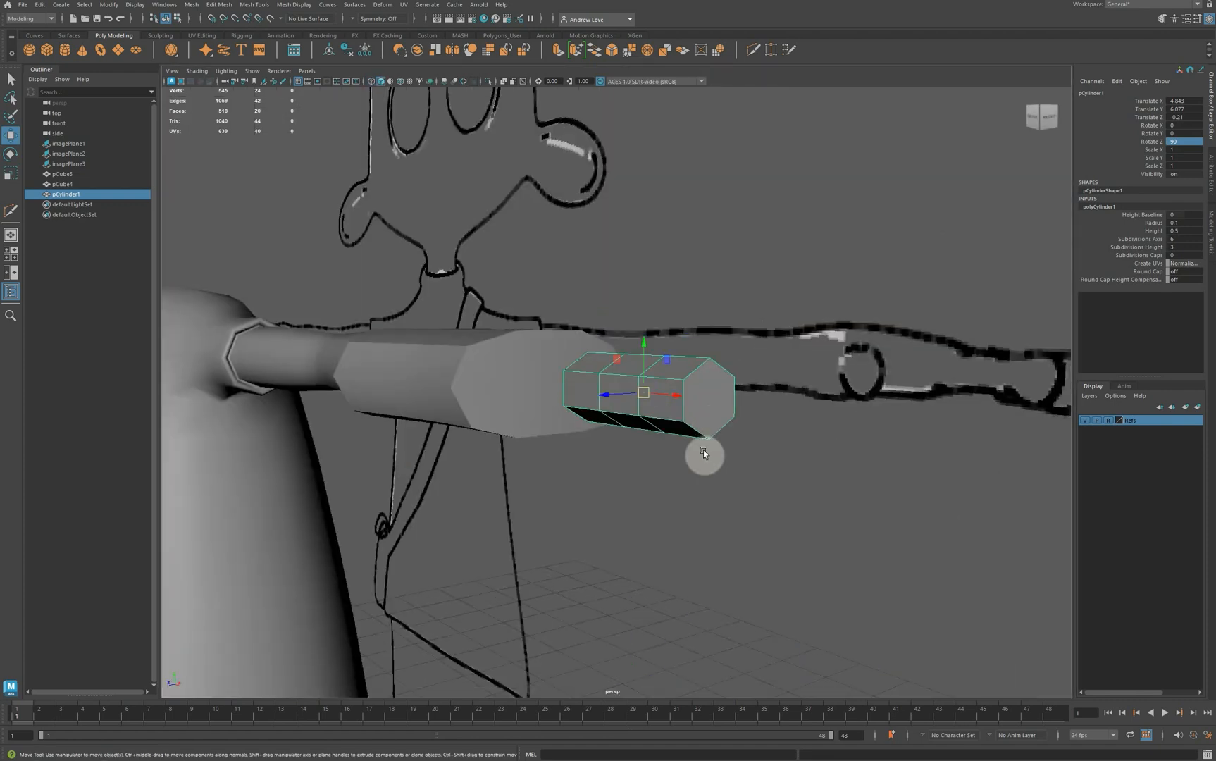
alt+drag(703, 452, 676, 454)
drag(586, 400, 489, 401)
click(468, 367)
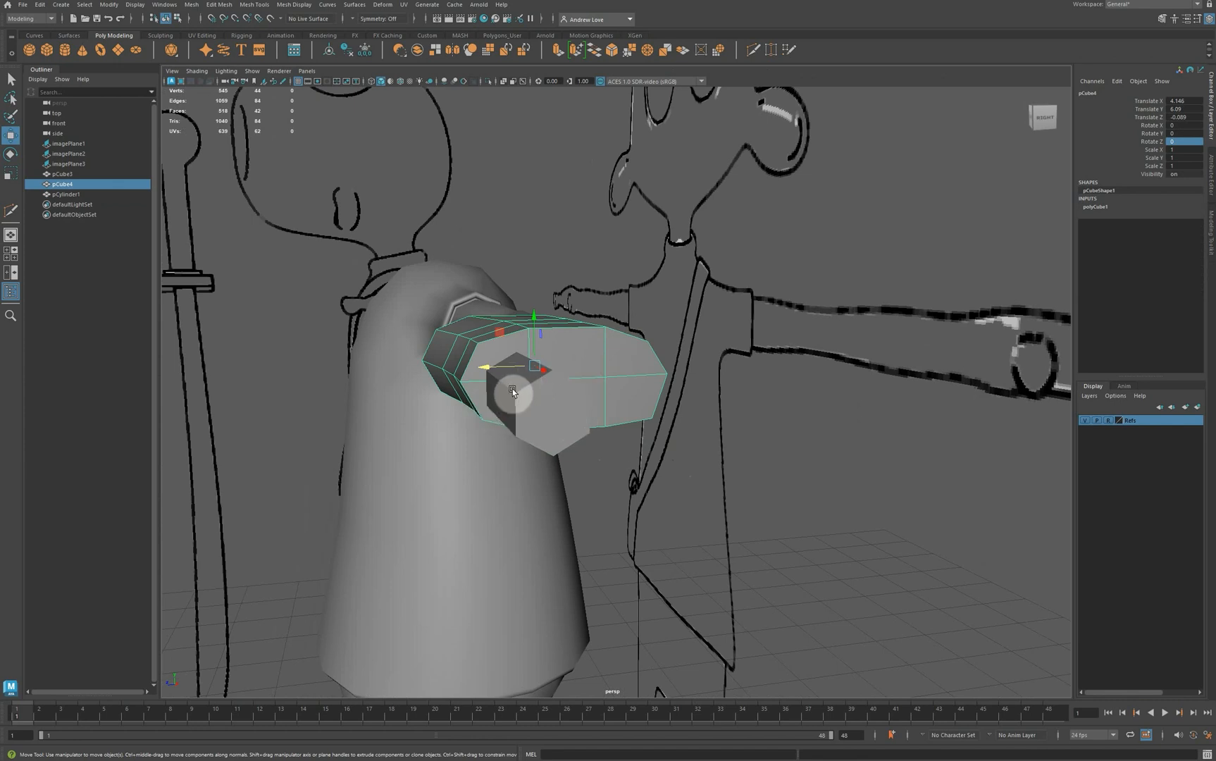
click(531, 422)
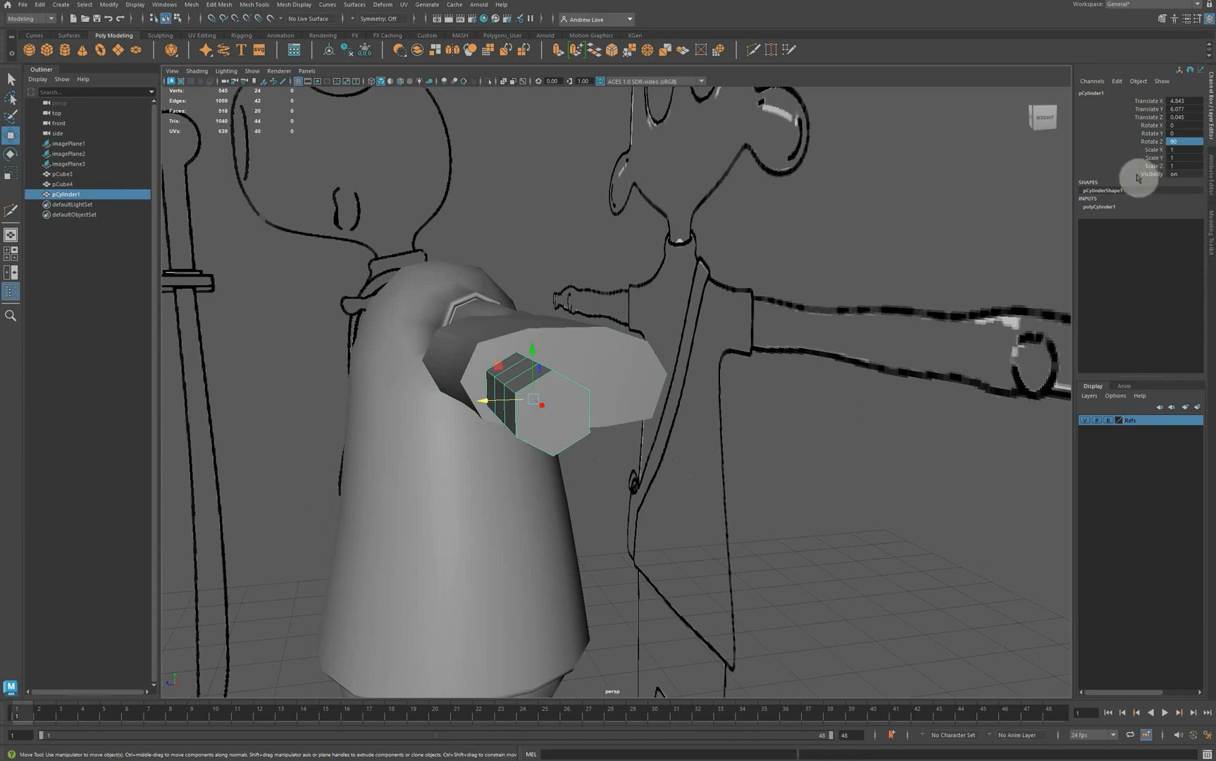
Rotate the finger cylinder about its long axis, setting Rotate Y to 30.
click(1151, 124)
key(e)
drag(501, 374, 516, 362)
click(1187, 134)
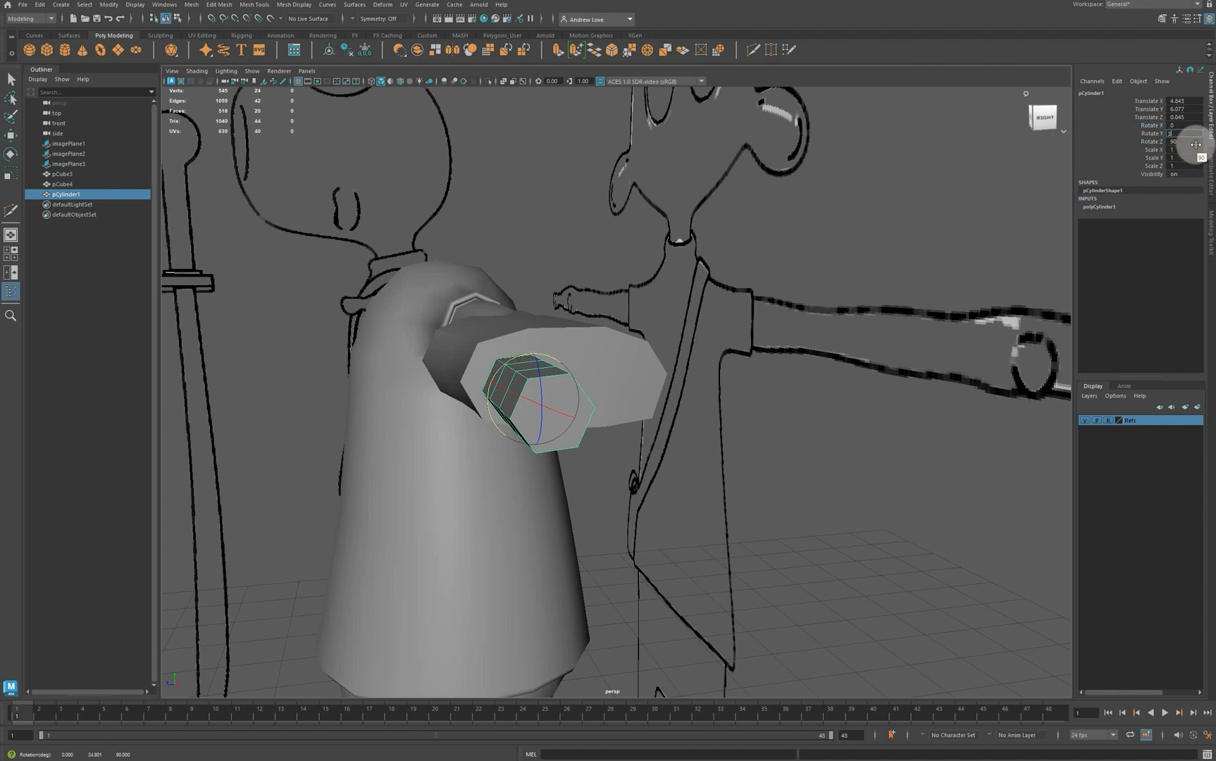
key(Return)
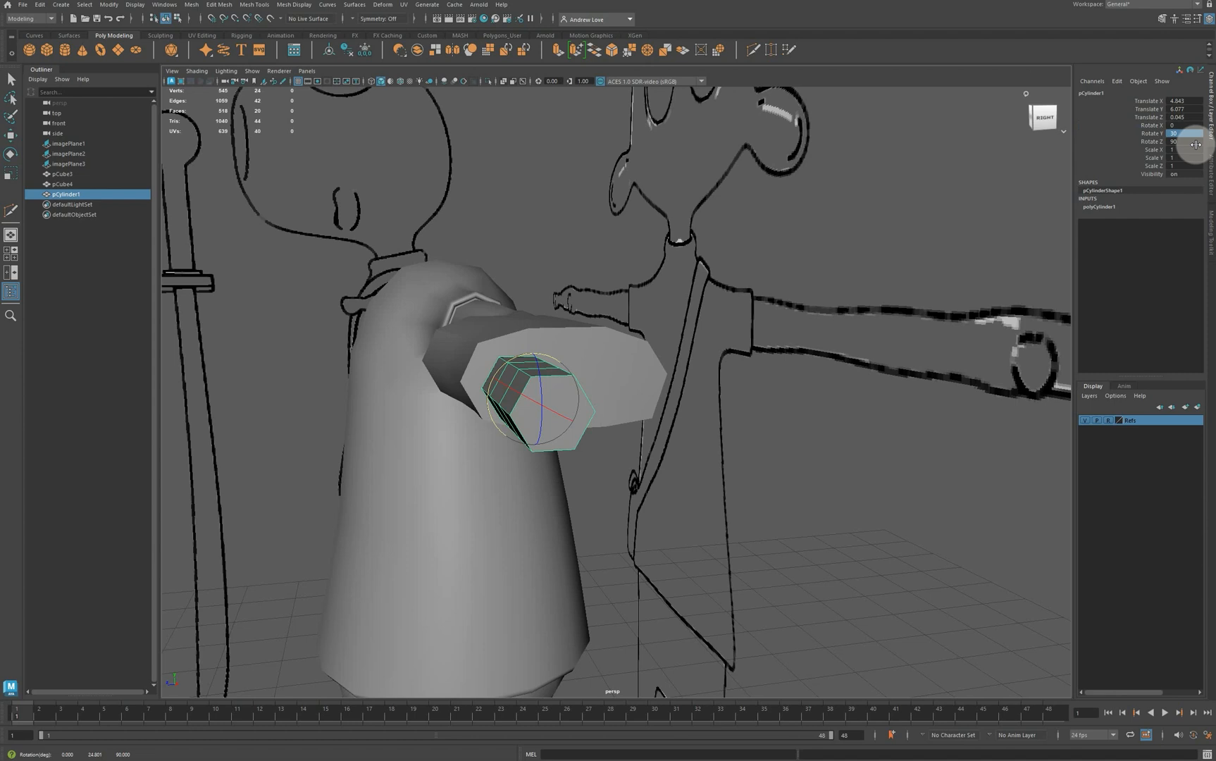
Freeze the finger cylinder's transformations and use Multi-Cut to cut between opposite corners of its outer end cap.
alt+drag(877, 451, 588, 545)
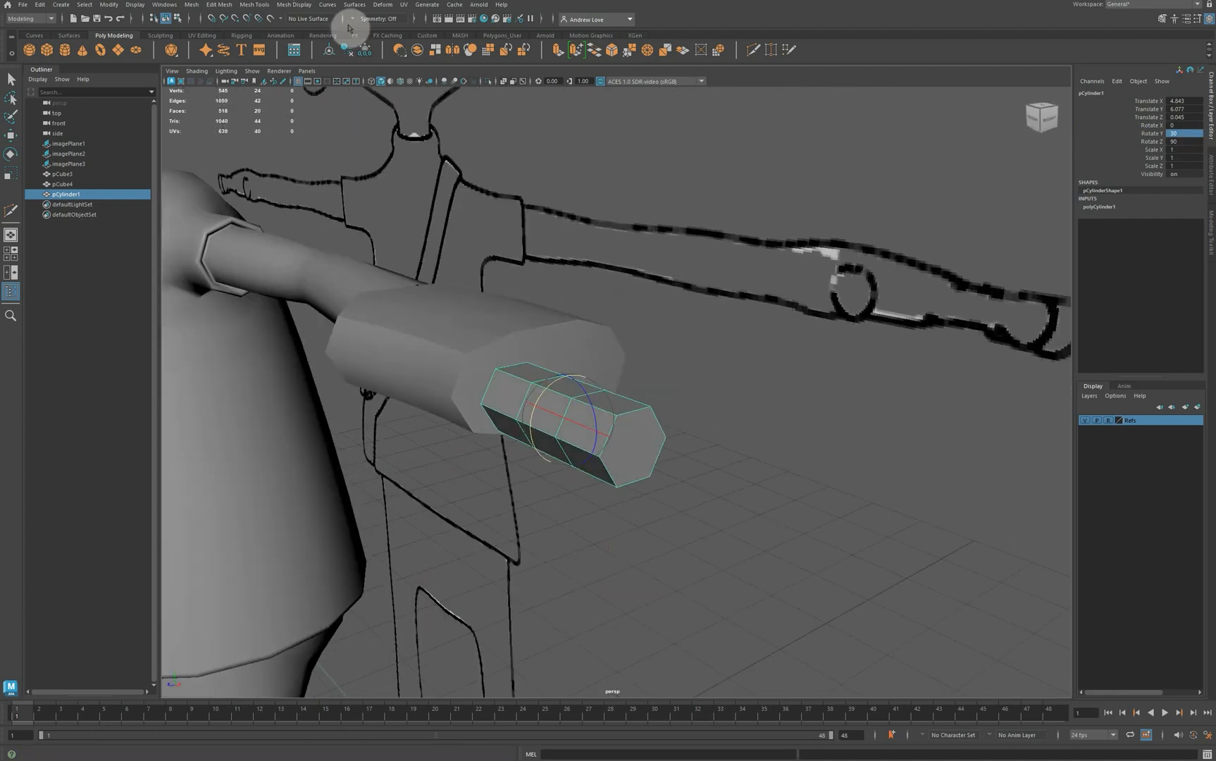
key(w)
click(365, 52)
alt+drag(545, 445, 549, 539)
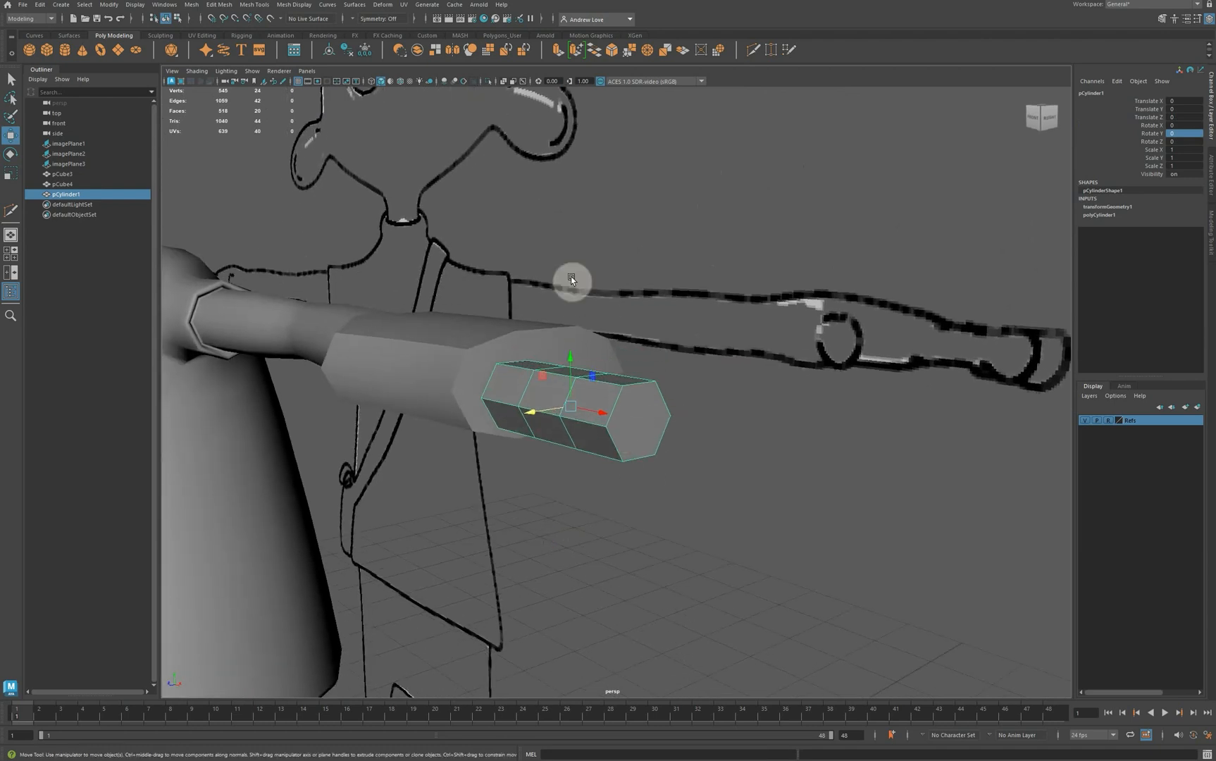
click(754, 50)
click(605, 427)
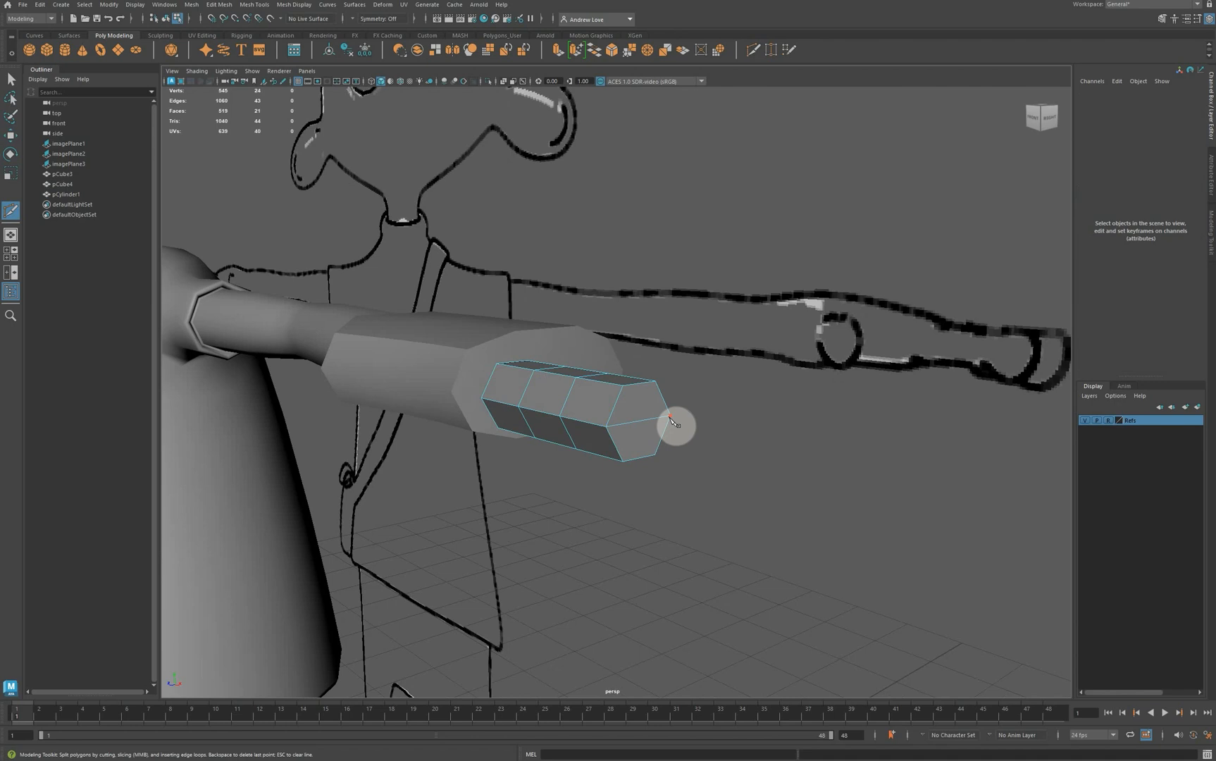
In the front view, move the middle vertices of the finger's outer end outward to about X 5.12.
key(space)
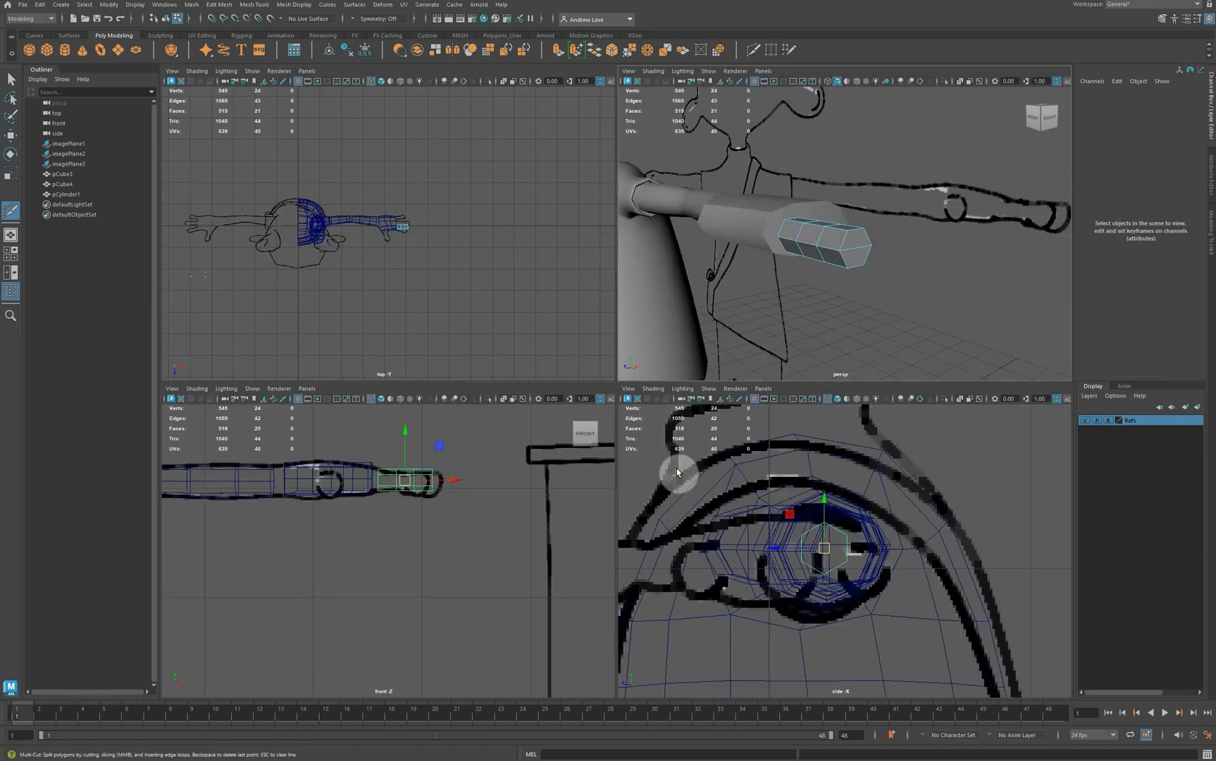
key(space)
alt+right_drag(557, 466, 575, 427)
alt+middle_drag(582, 412, 440, 500)
alt+right_drag(440, 501, 447, 481)
alt+middle_drag(449, 485, 510, 486)
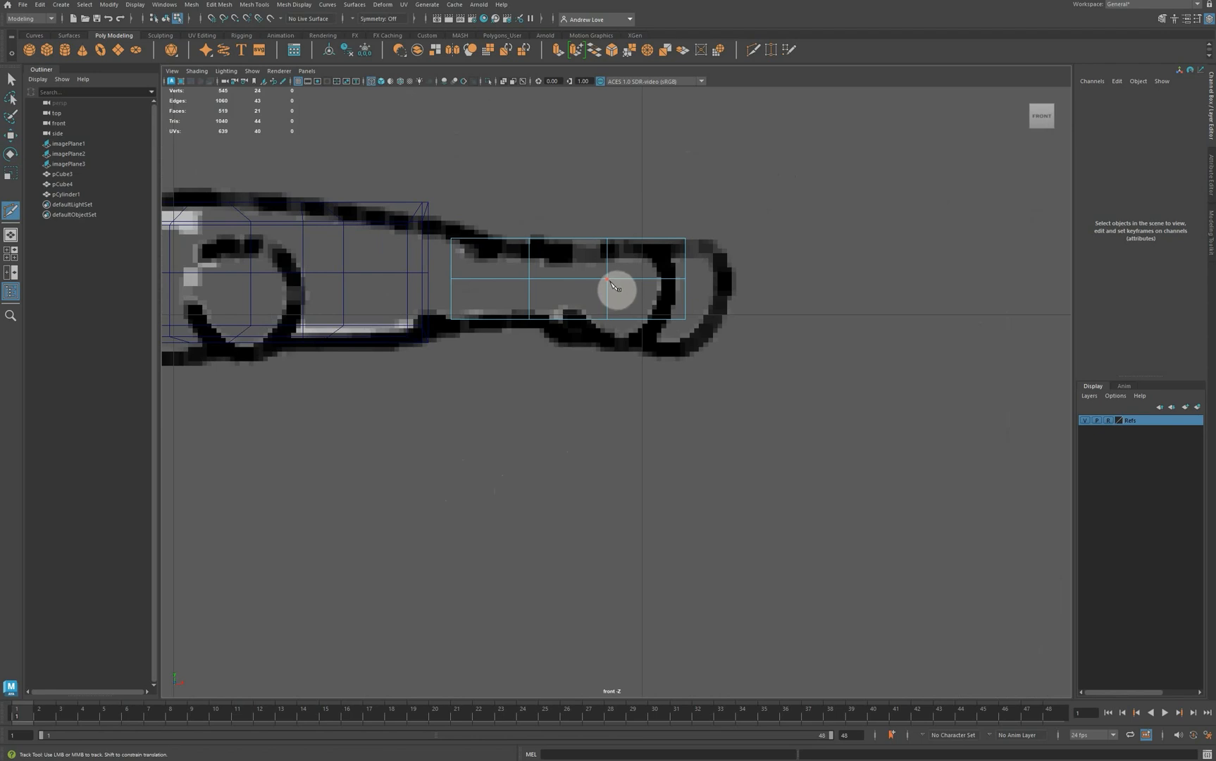
key(w)
right_drag(609, 282, 669, 276)
drag(668, 268, 703, 277)
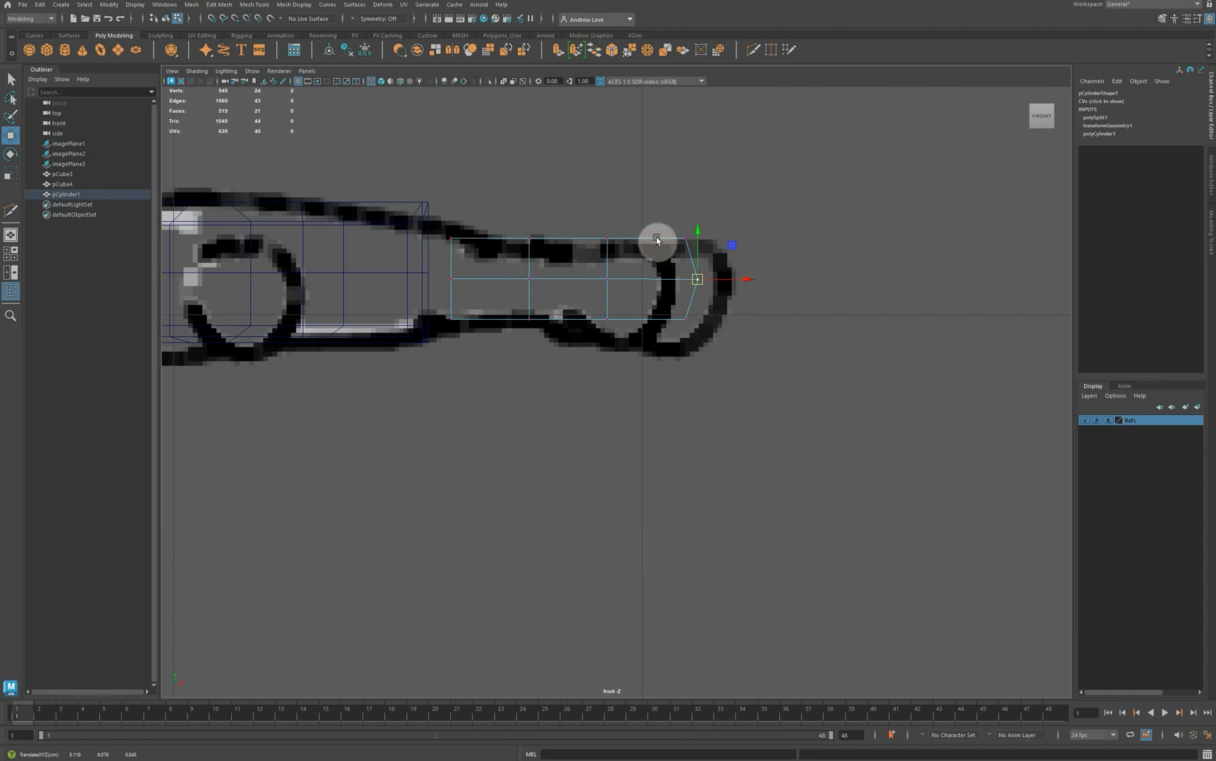
Insert edge loops with Multi-Cut on both sides of the finger's two knuckle loops, plus one near the fingertip.
click(753, 50)
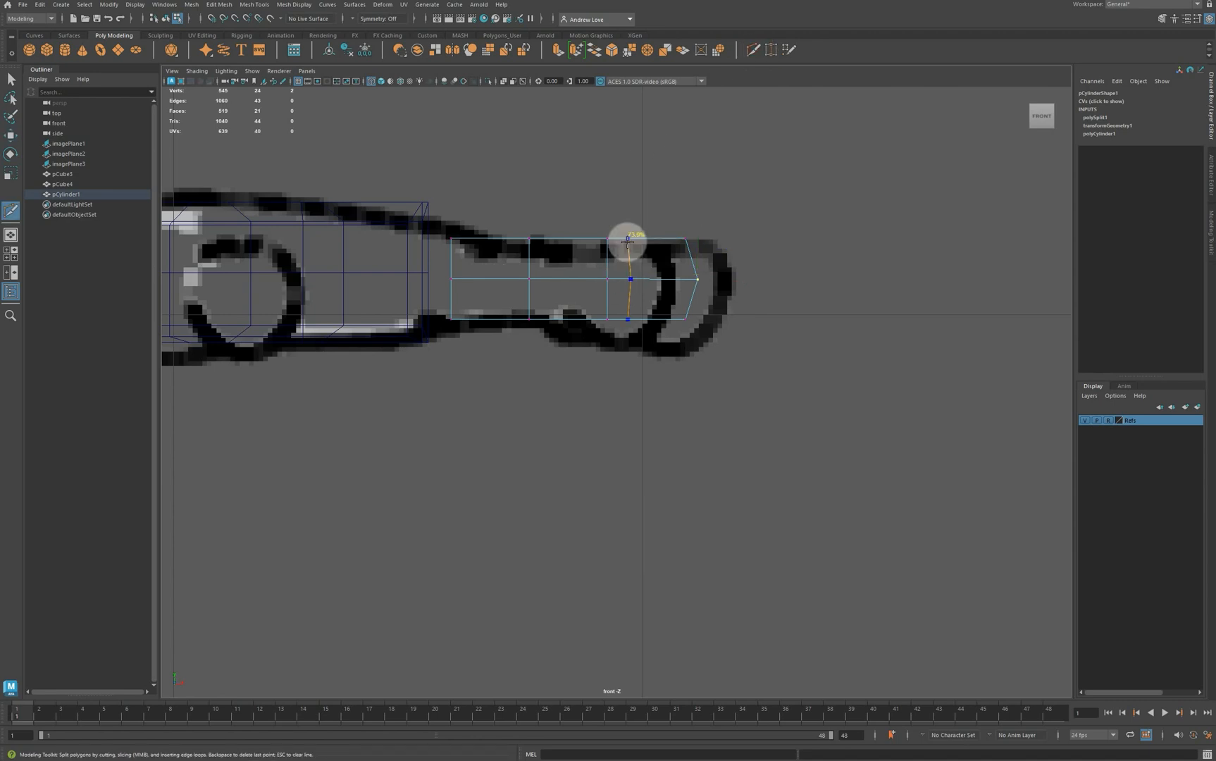
ctrl+click(624, 241)
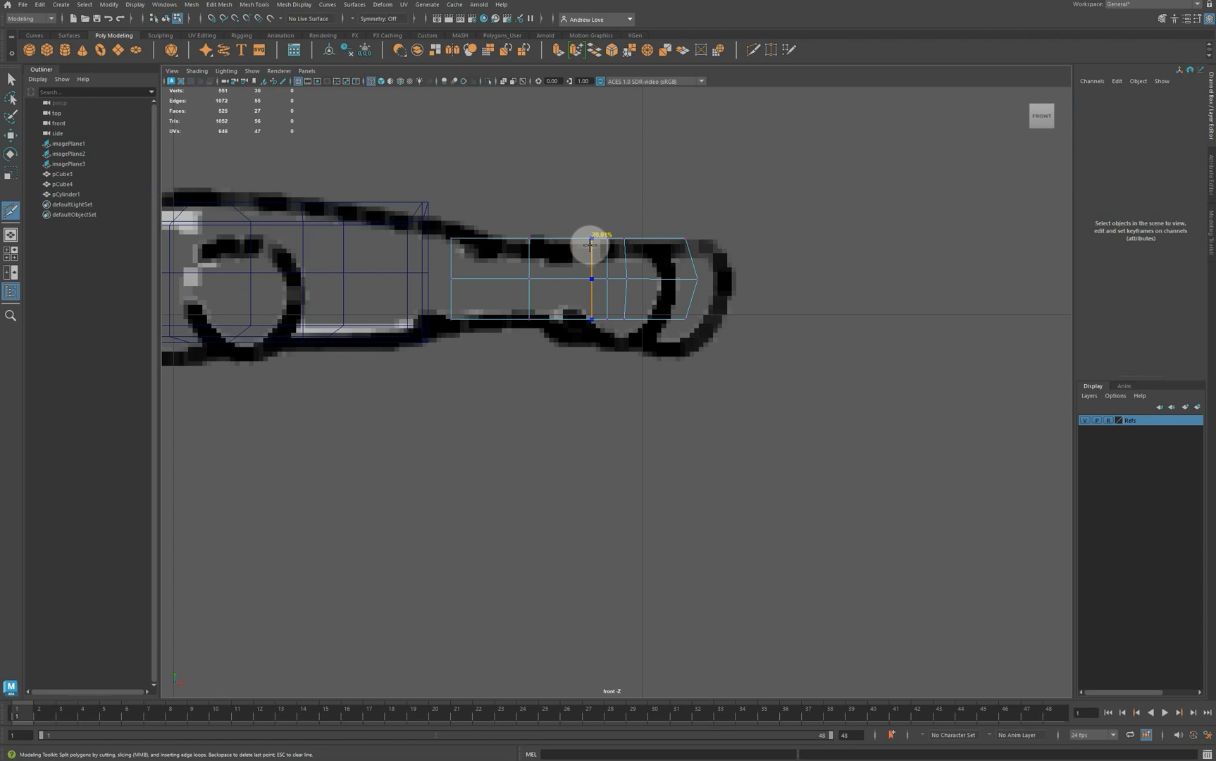
ctrl+click(590, 245)
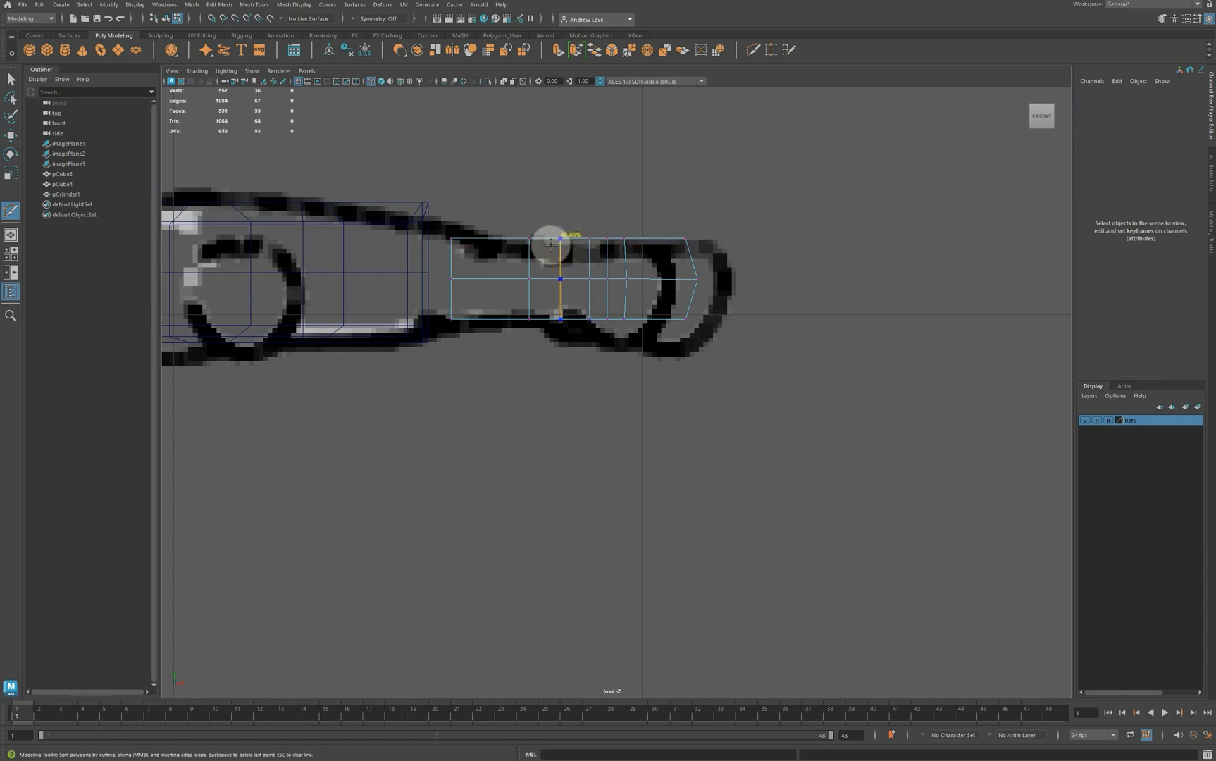
ctrl+click(510, 244)
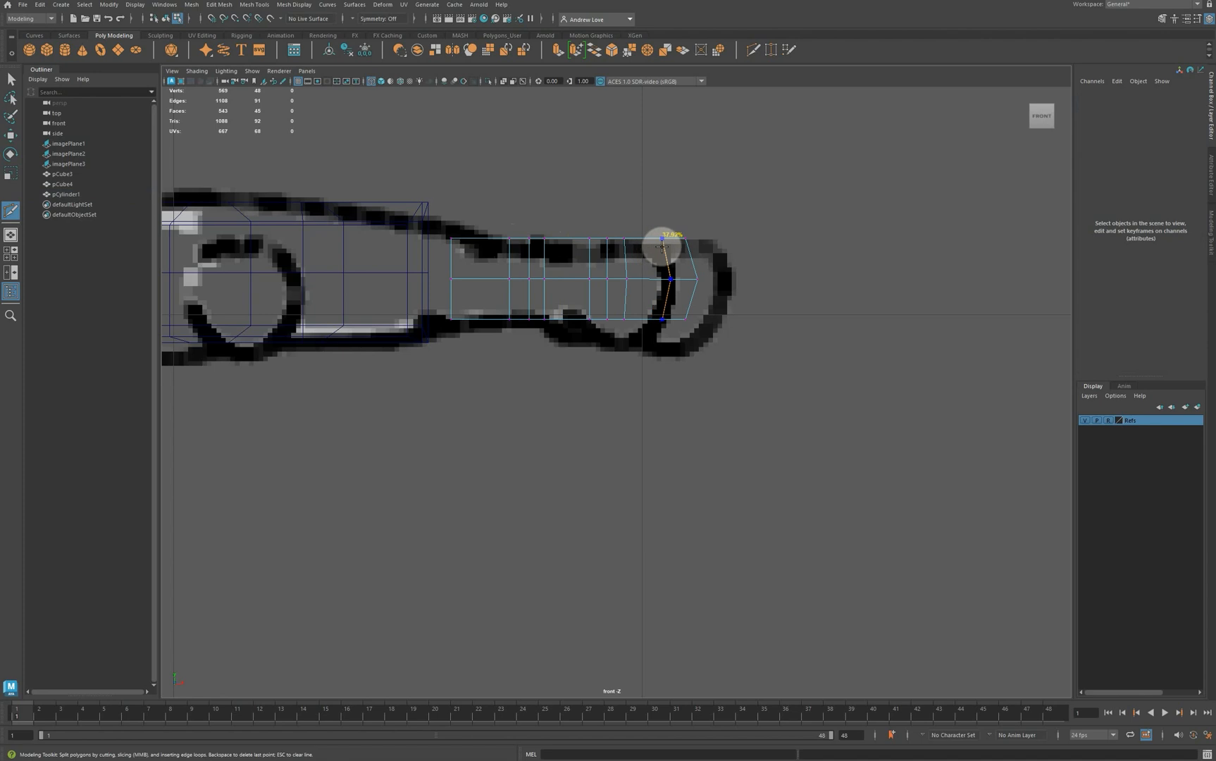
ctrl+click(662, 244)
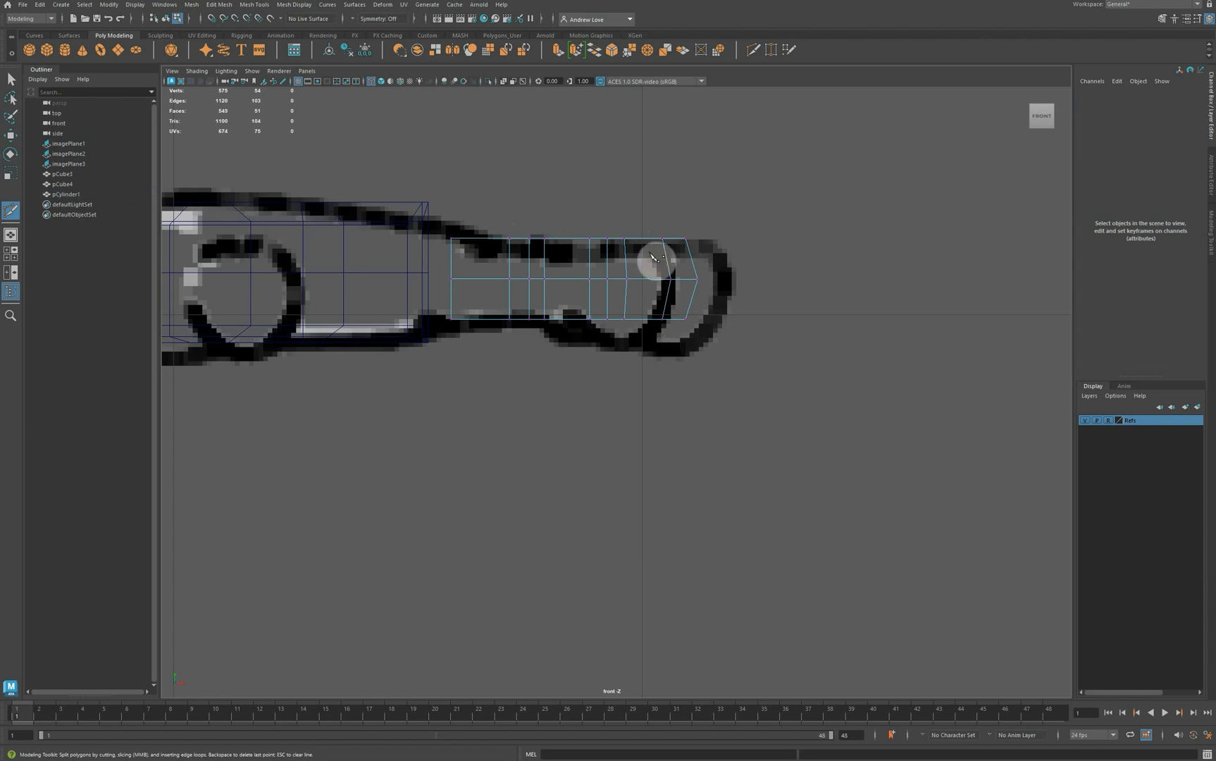
Raise the vertex rows of both knuckle loops slightly above the rest of the finger.
key(w)
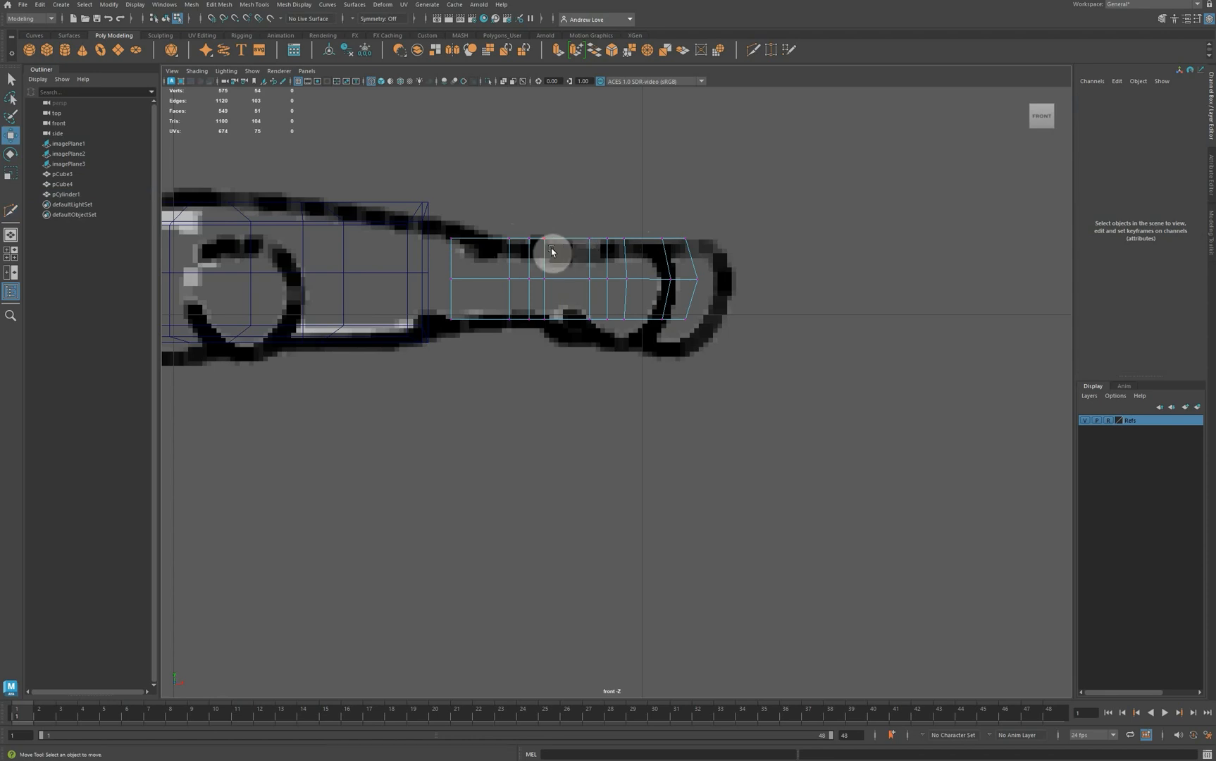
right_drag(552, 255, 523, 240)
drag(522, 288, 535, 338)
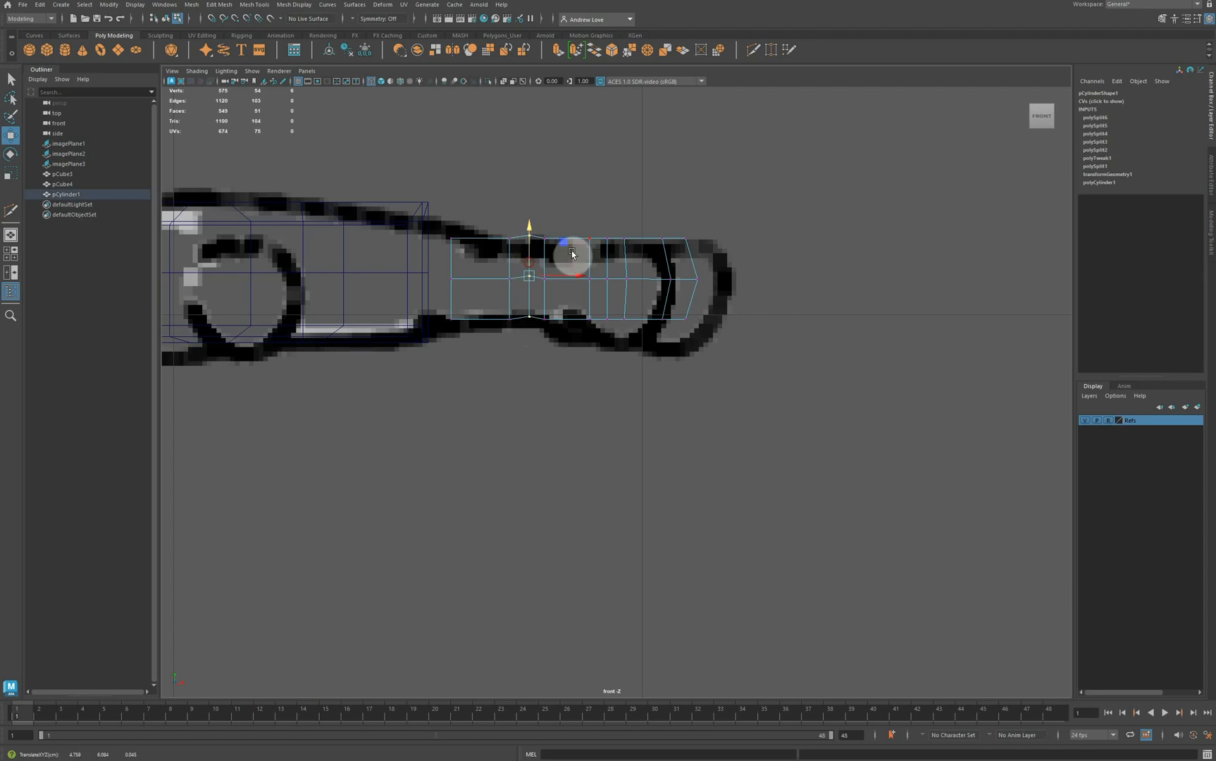
drag(598, 232, 608, 267)
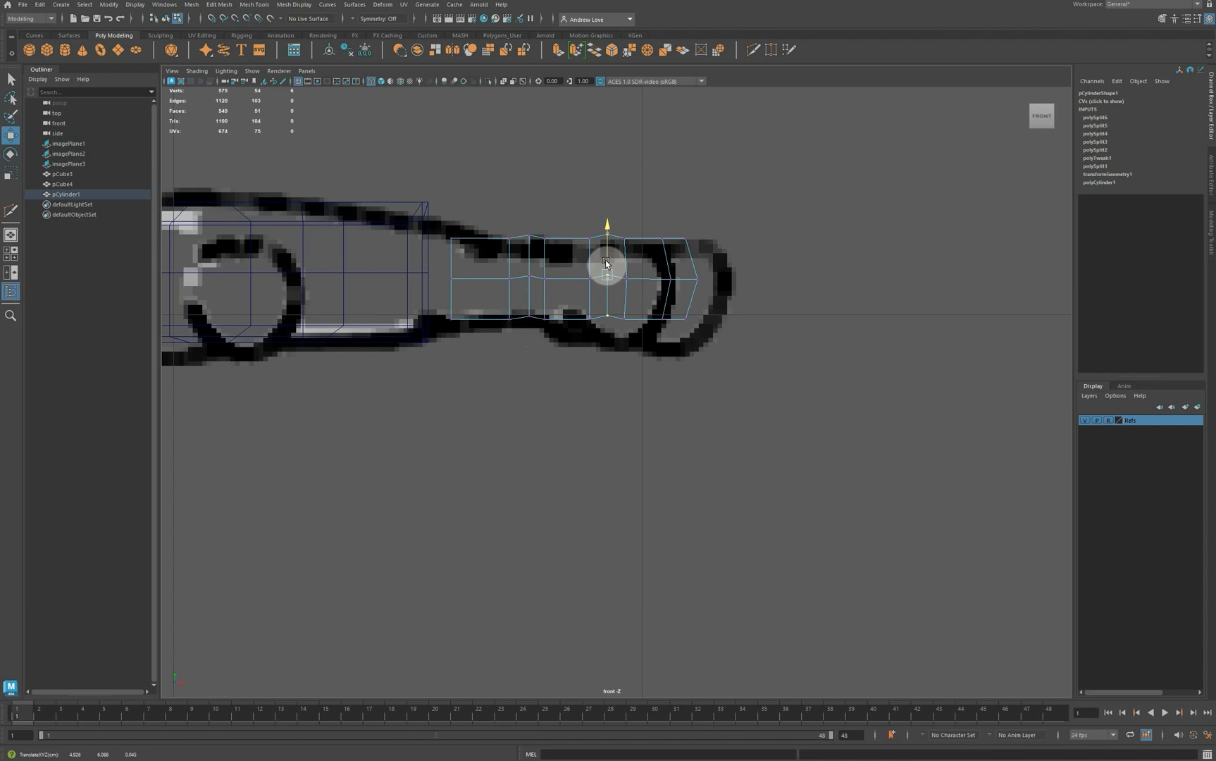
scroll(494, 345, up, 4)
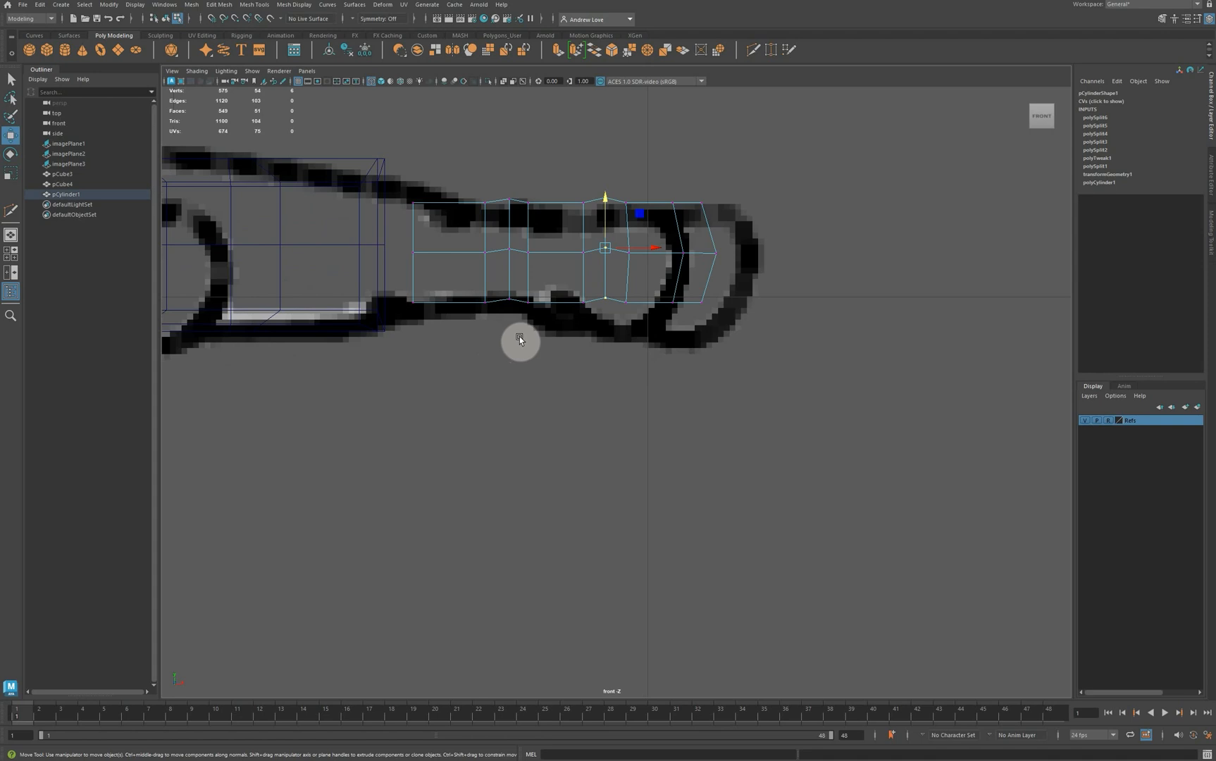
Adjust the underside vertices beside the two knuckles to follow the drawn lower contour of the finger.
click(484, 301)
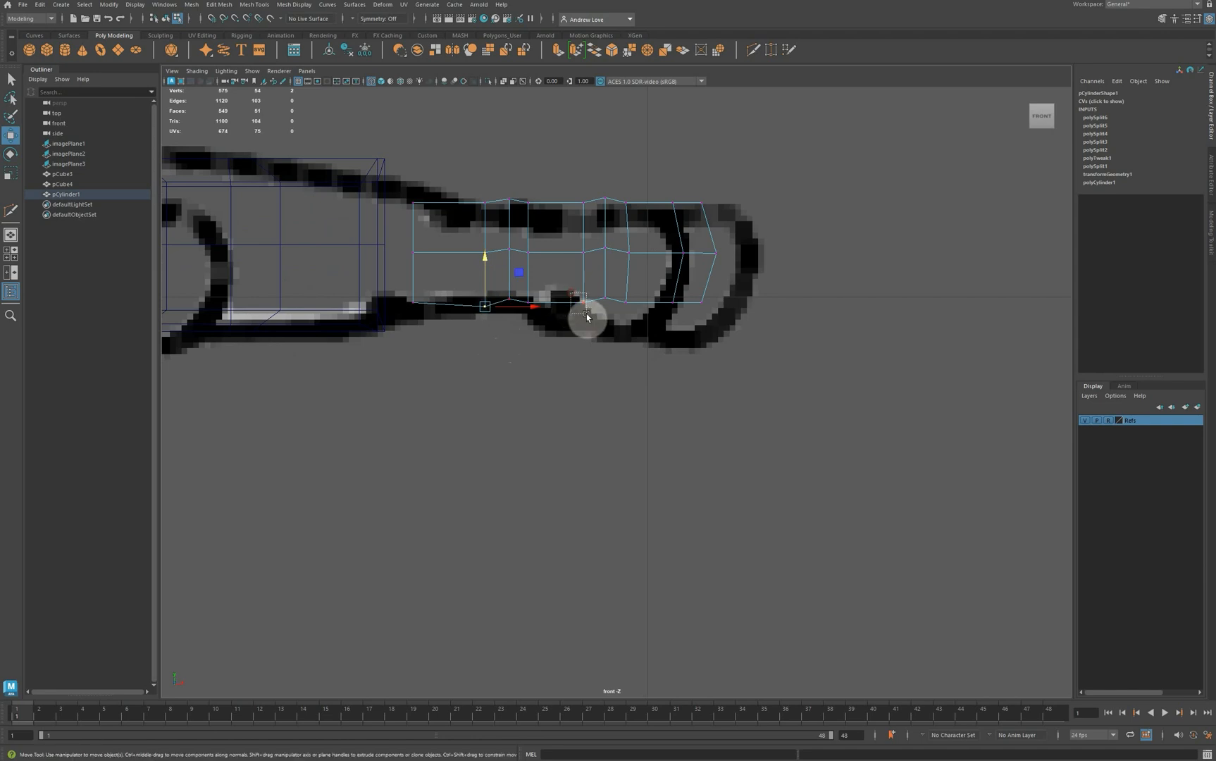
click(583, 301)
drag(584, 293, 540, 313)
drag(527, 296, 527, 292)
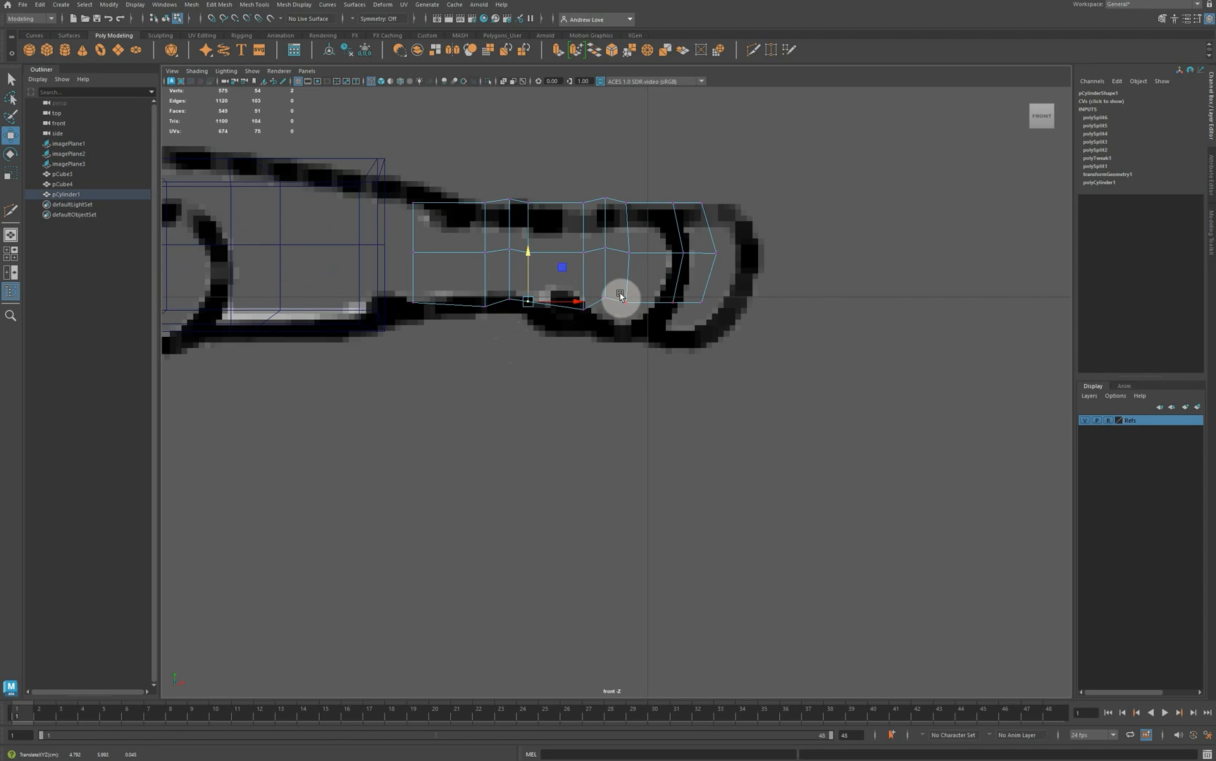
mouse_move(619, 293)
mouse_down()
mouse_move(642, 318)
mouse_move(625, 293)
mouse_up()
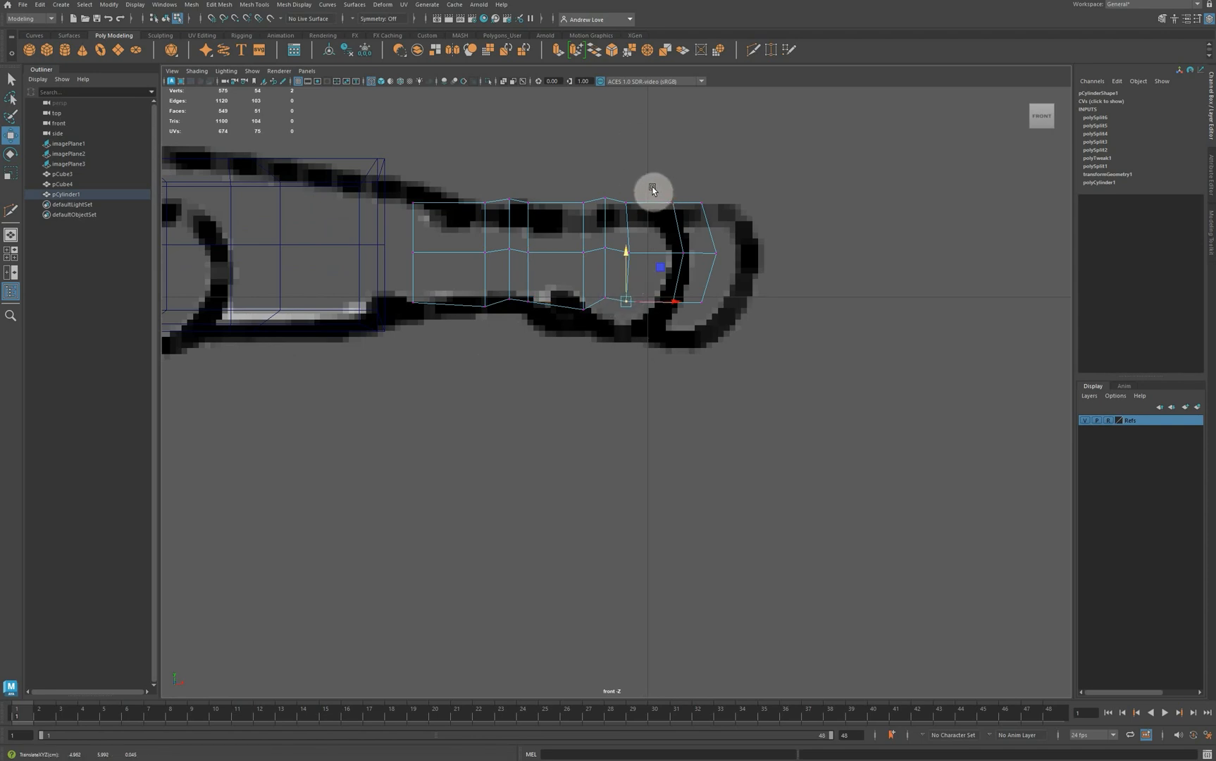
Reshape and enlarge the last two vertex rows to fit the drawn fingertip, lowering the inner row's top vertices to the outline.
drag(689, 187, 728, 319)
drag(707, 306, 714, 316)
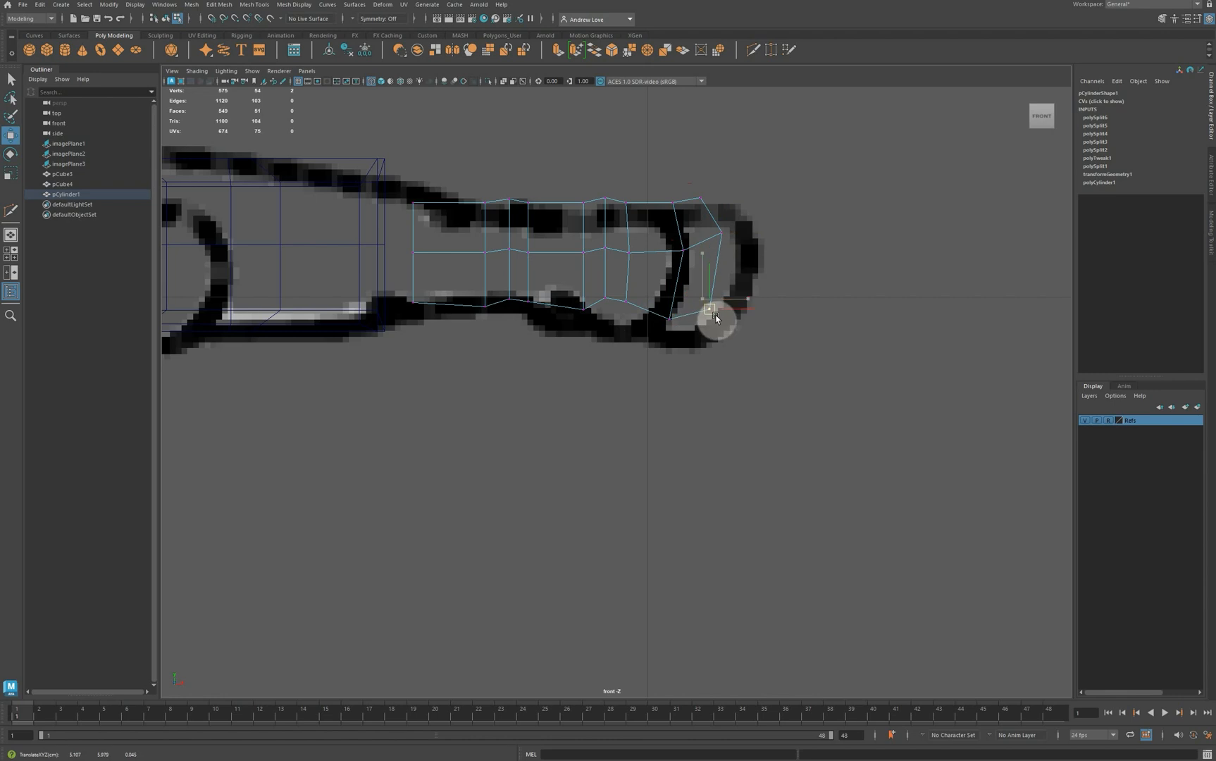
drag(661, 197, 765, 340)
key(r)
drag(706, 261, 701, 257)
key(w)
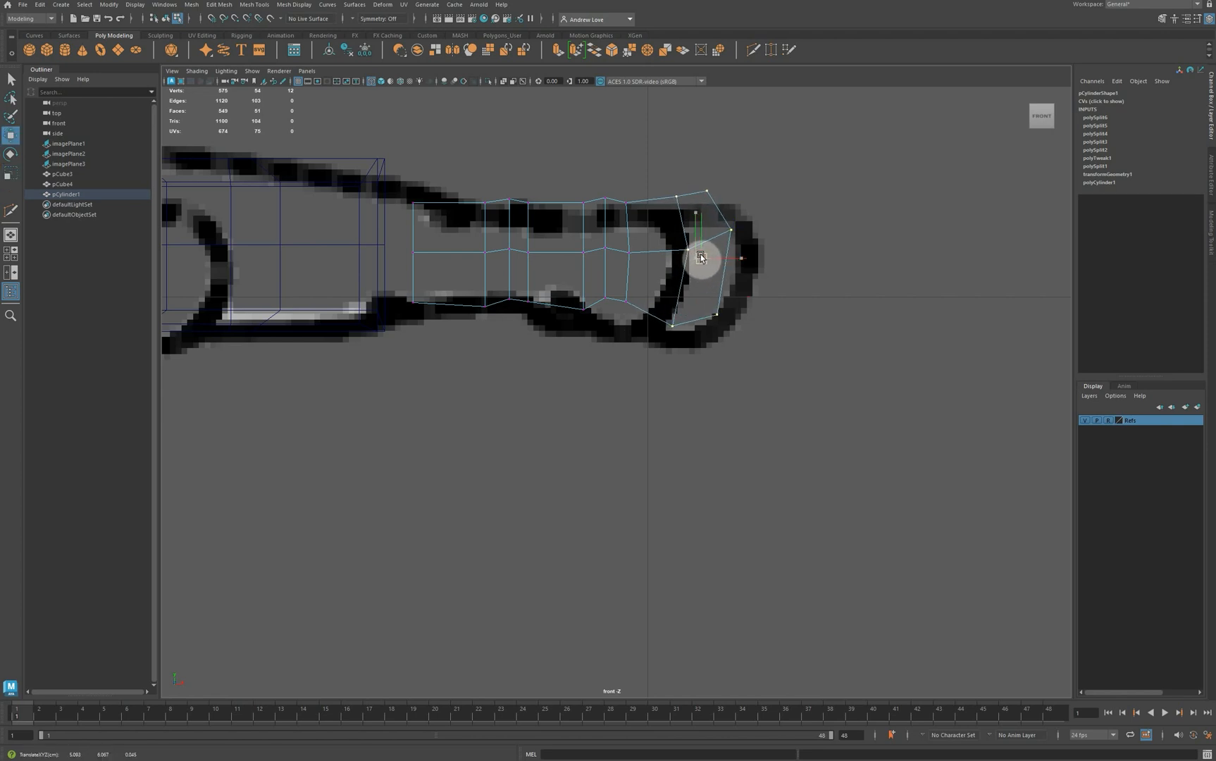
drag(665, 193, 679, 208)
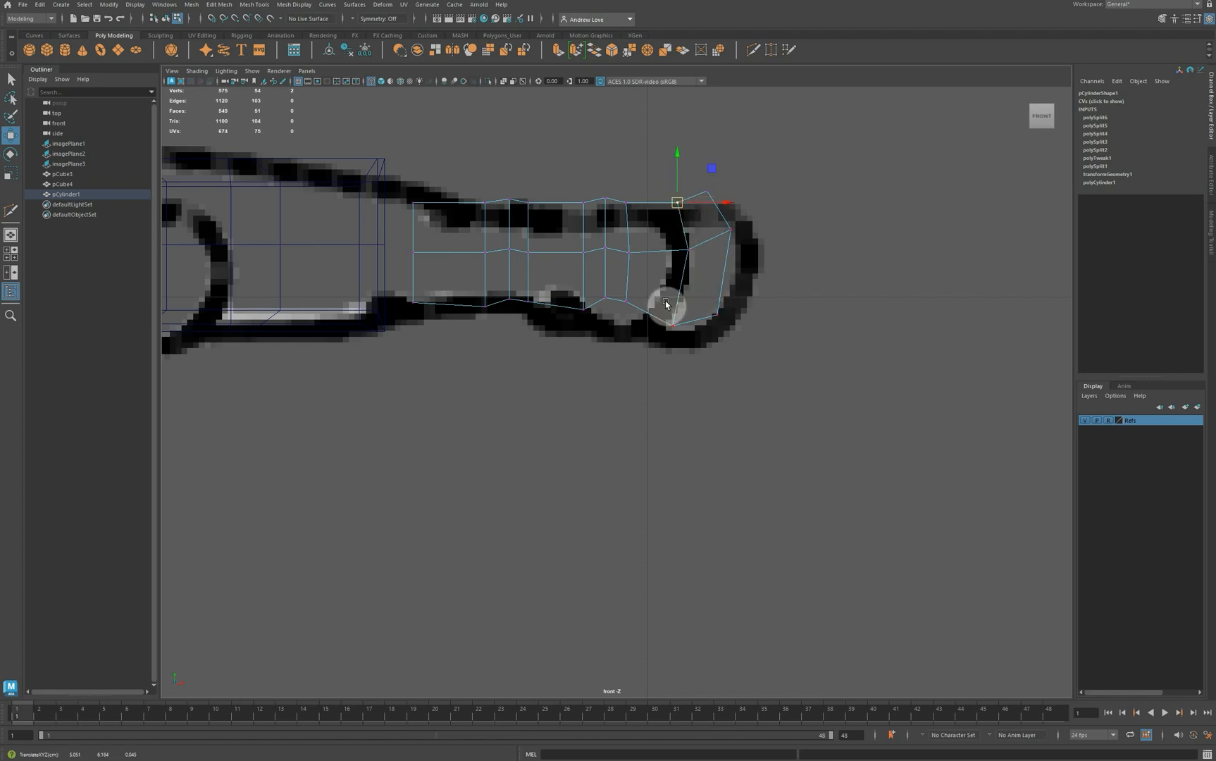
Scale up the vertex row at the finger's base to meet the drawn outline near the palm.
drag(398, 187, 446, 317)
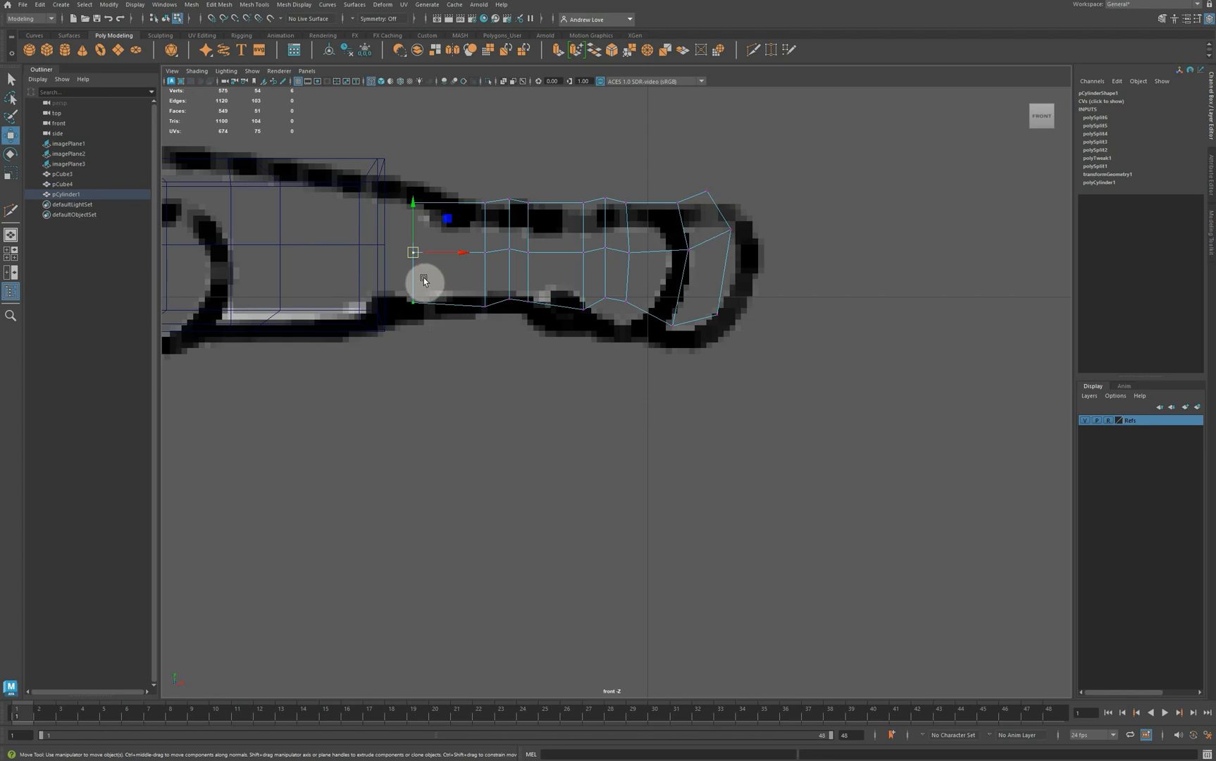
key(r)
drag(419, 255, 427, 261)
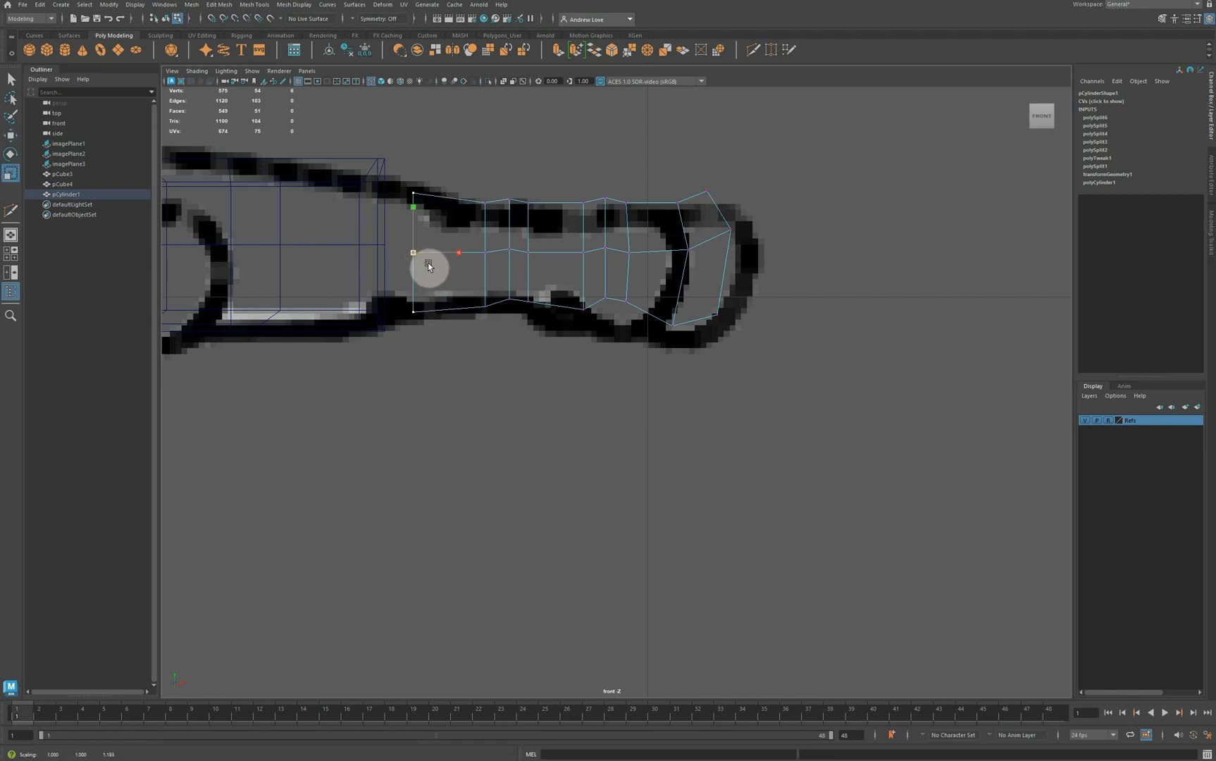
drag(428, 263, 428, 262)
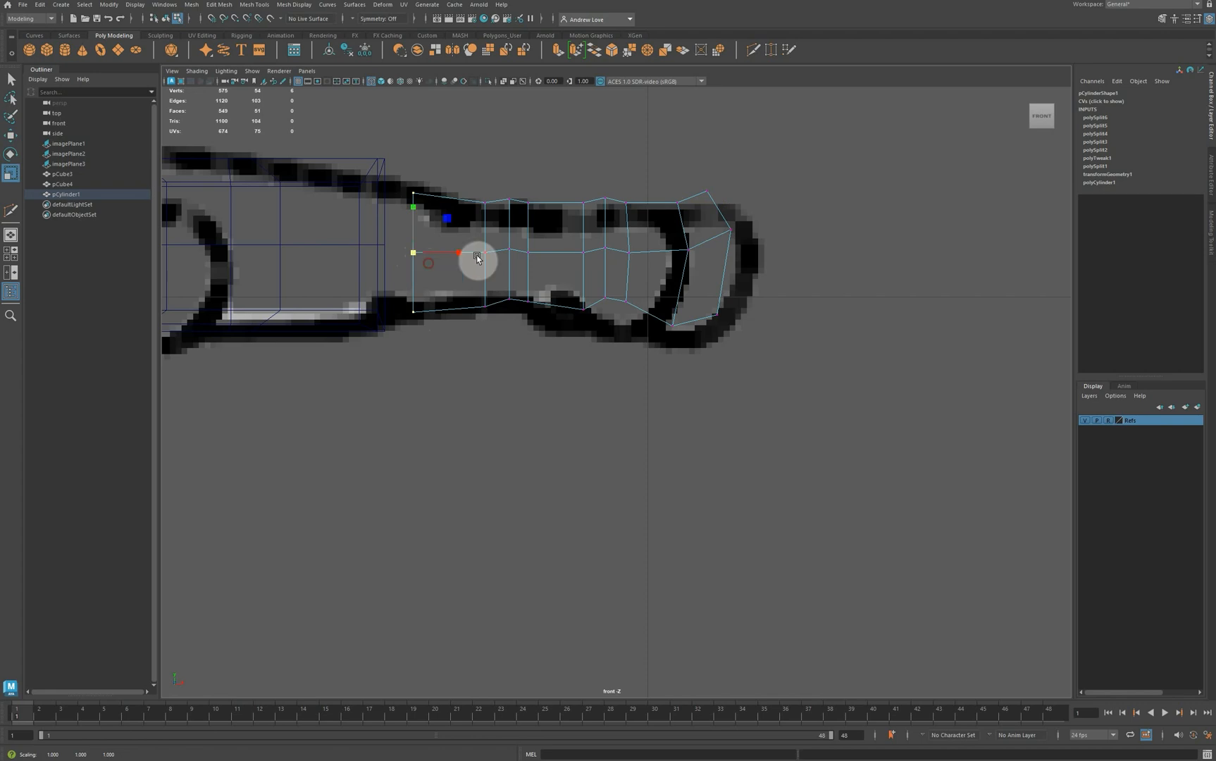
Spread the mid-height vertices beside both knuckles lengthwise, away from each knuckle's central loop.
right_drag(498, 258, 450, 260)
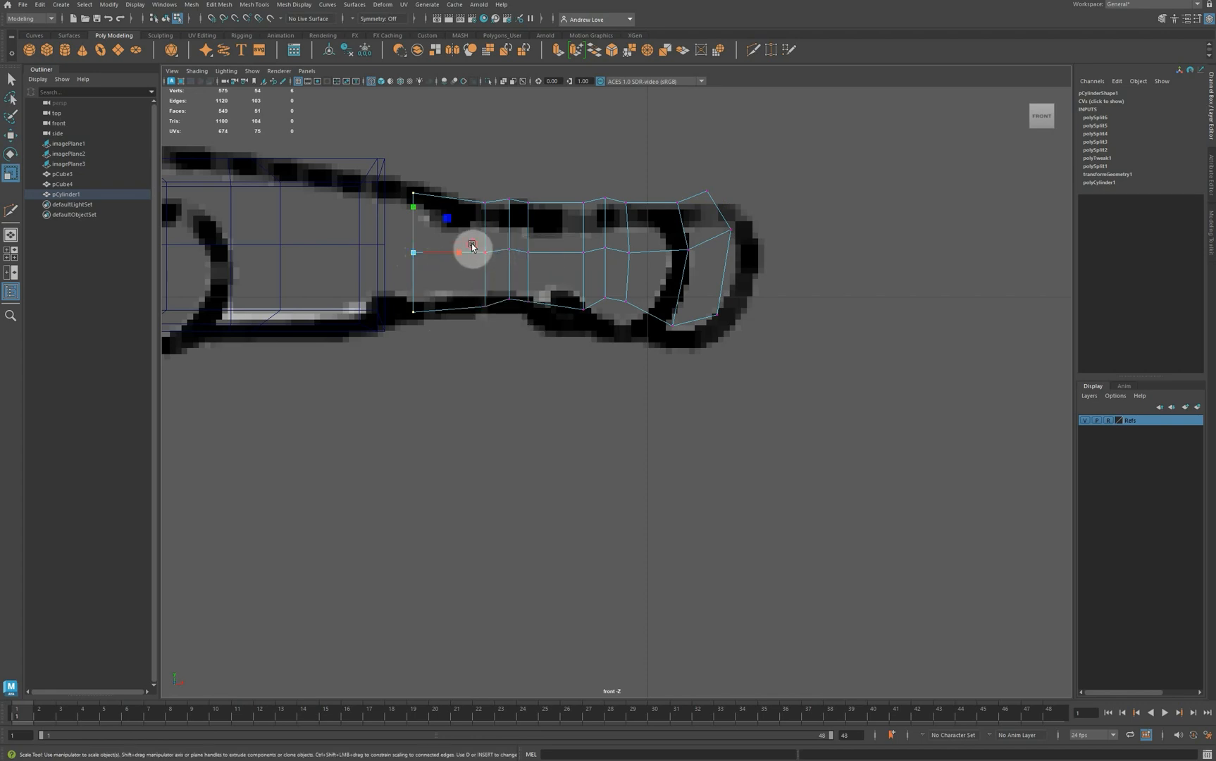
drag(473, 245, 507, 256)
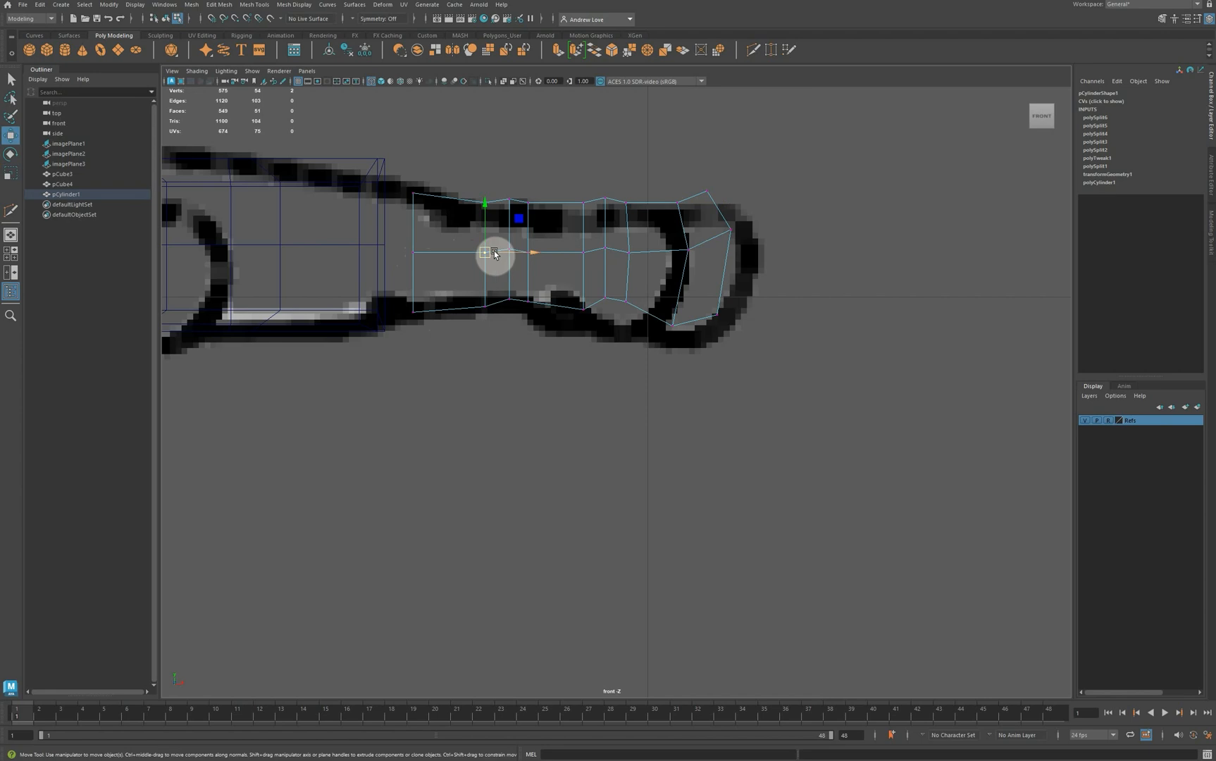
key(w)
drag(546, 245, 613, 255)
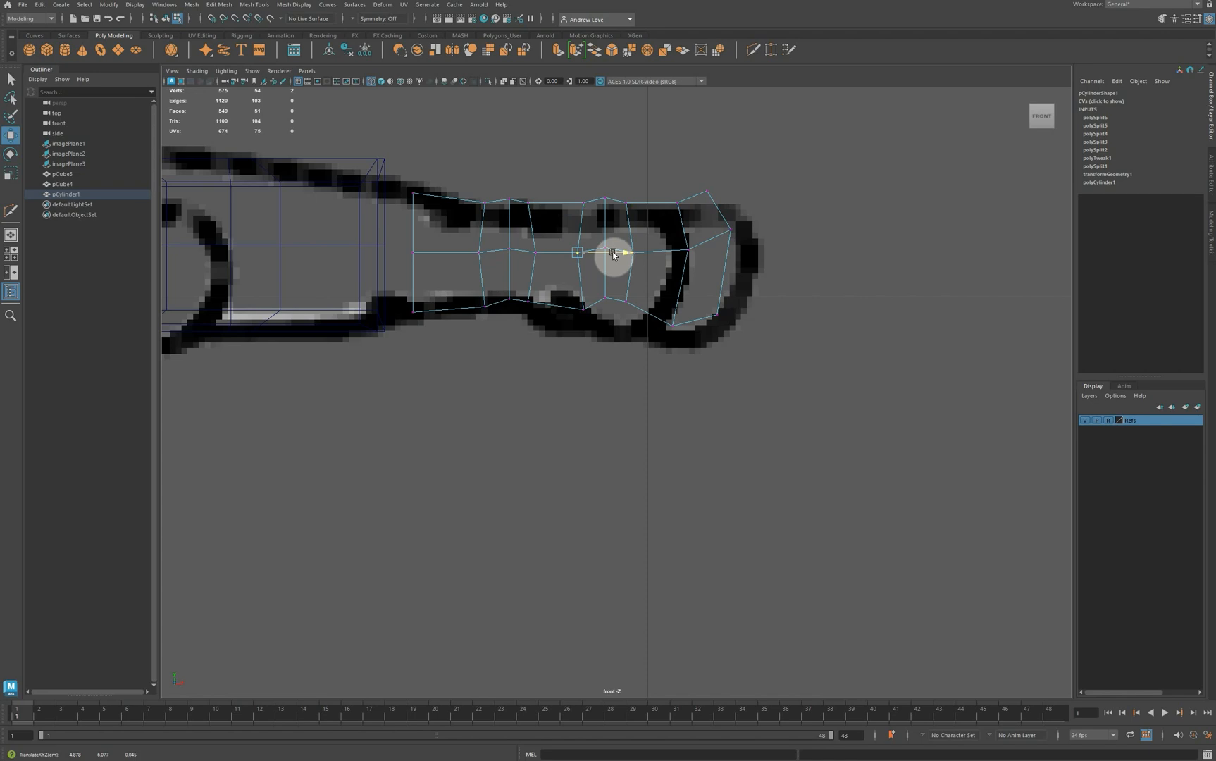
drag(612, 254, 613, 253)
Preview the finger smoothed in the front and perspective views, inspect it from above, and return to the unsmoothed display.
key(3)
key(2)
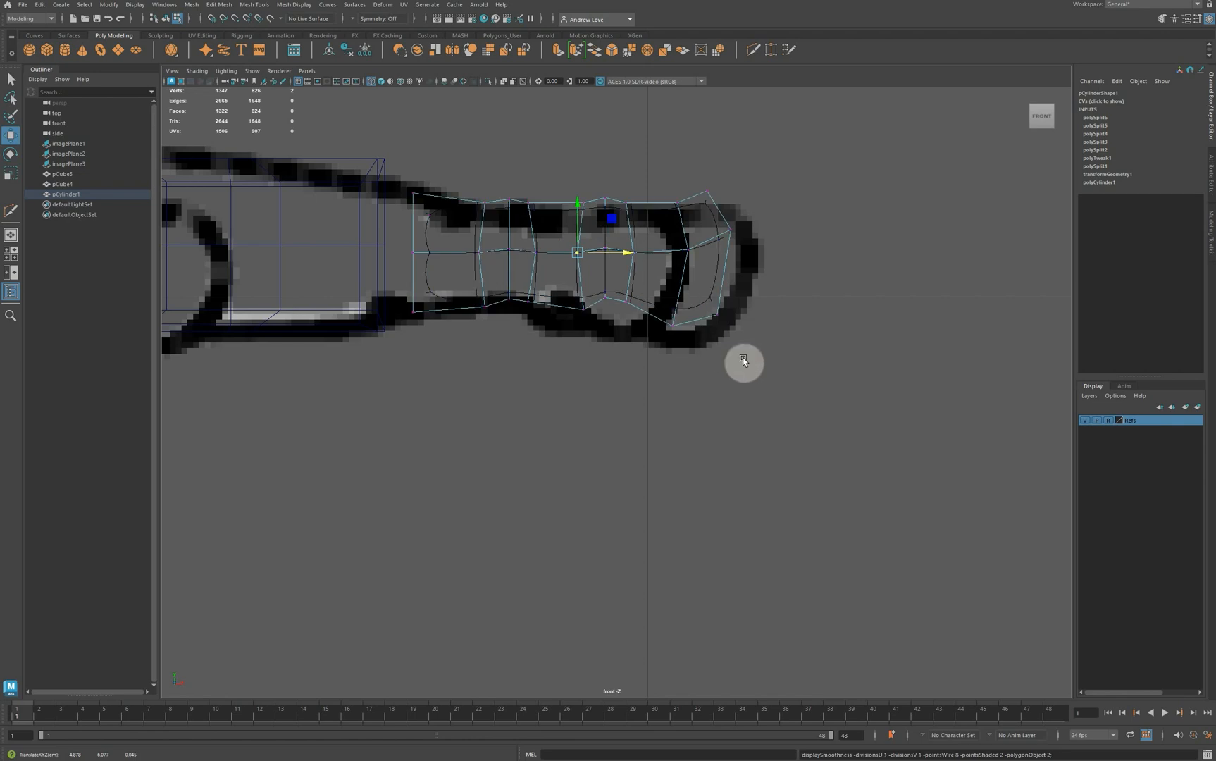
key(1)
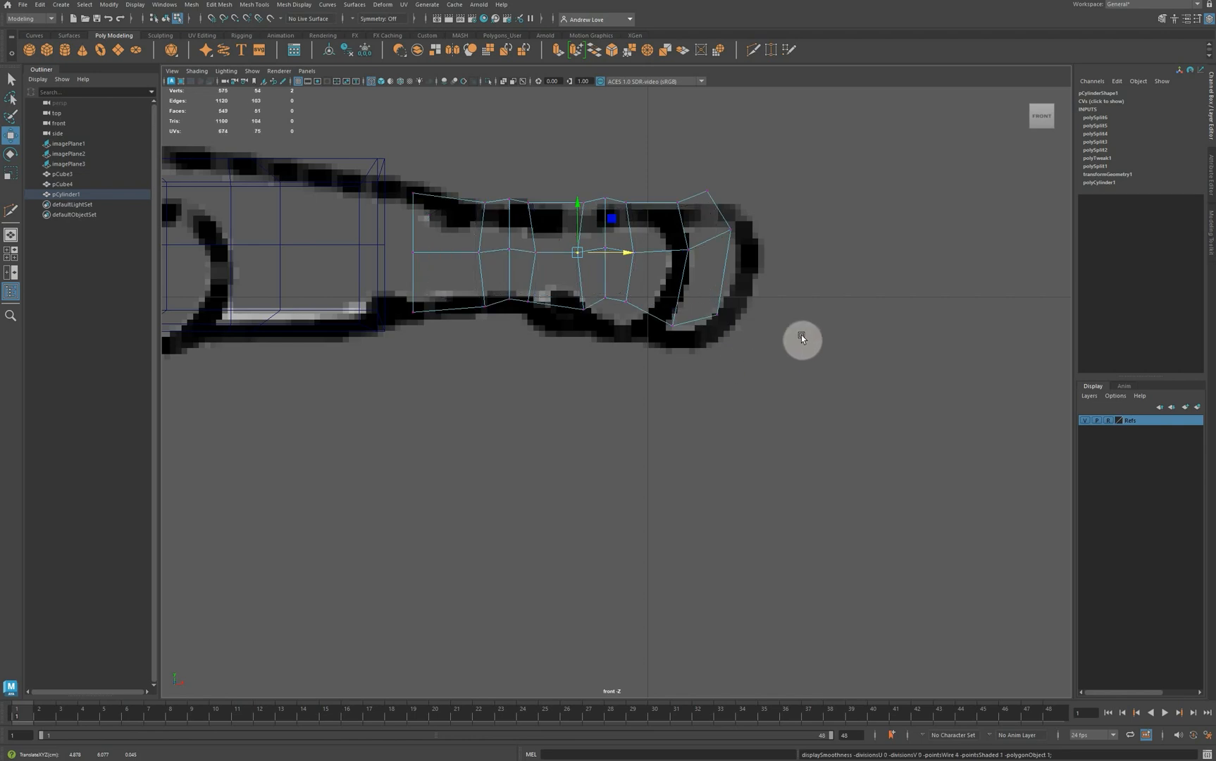
key(space)
key(space)
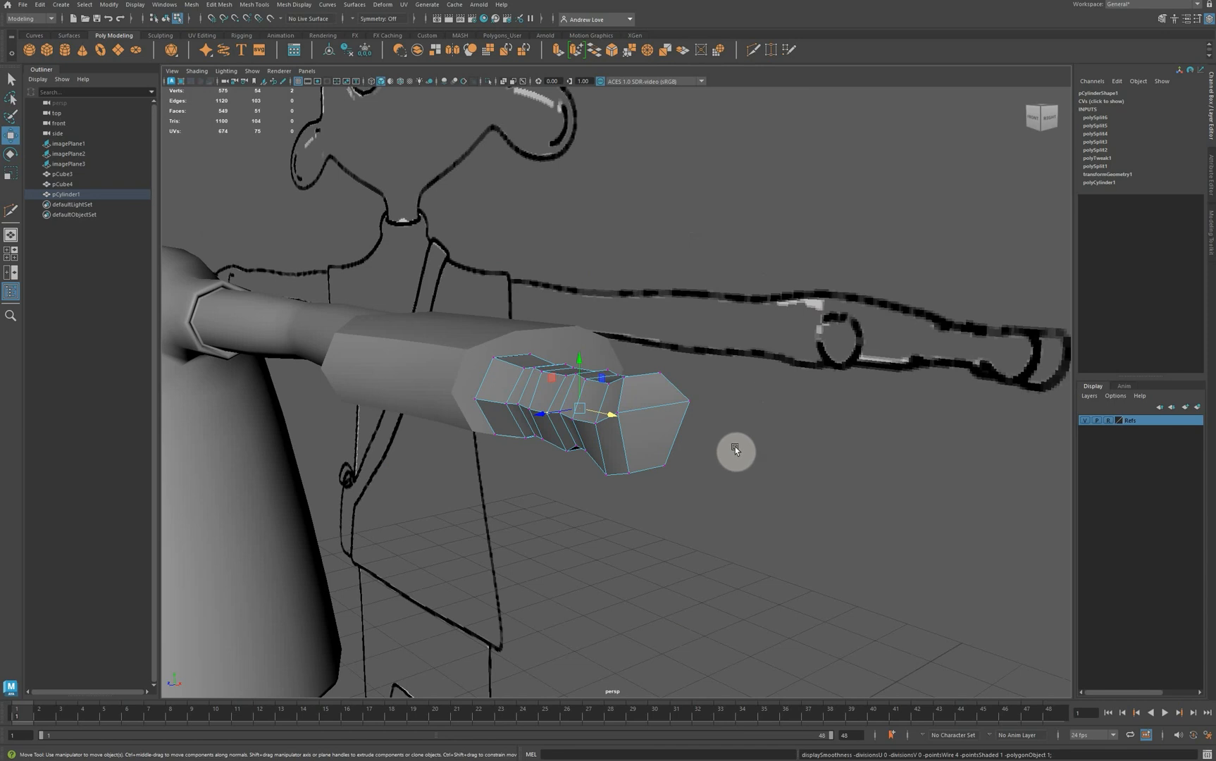
alt+drag(734, 448, 766, 458)
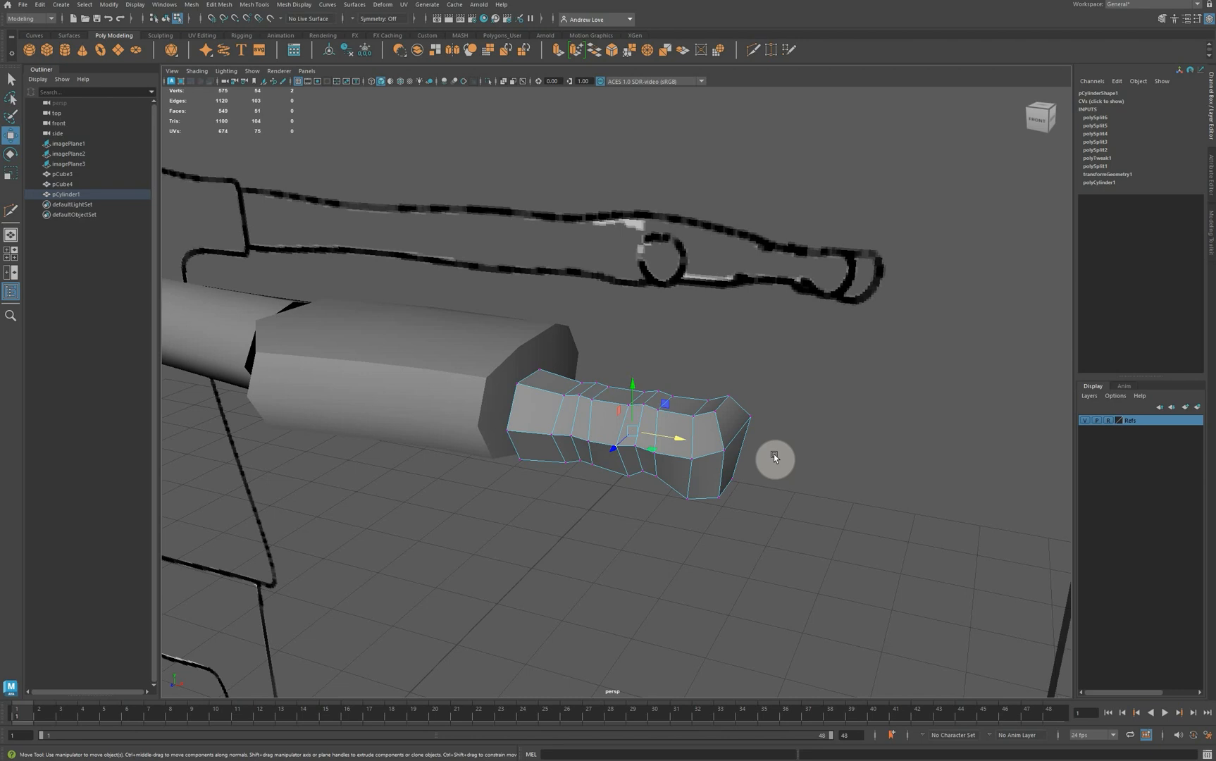
key(3)
click(773, 458)
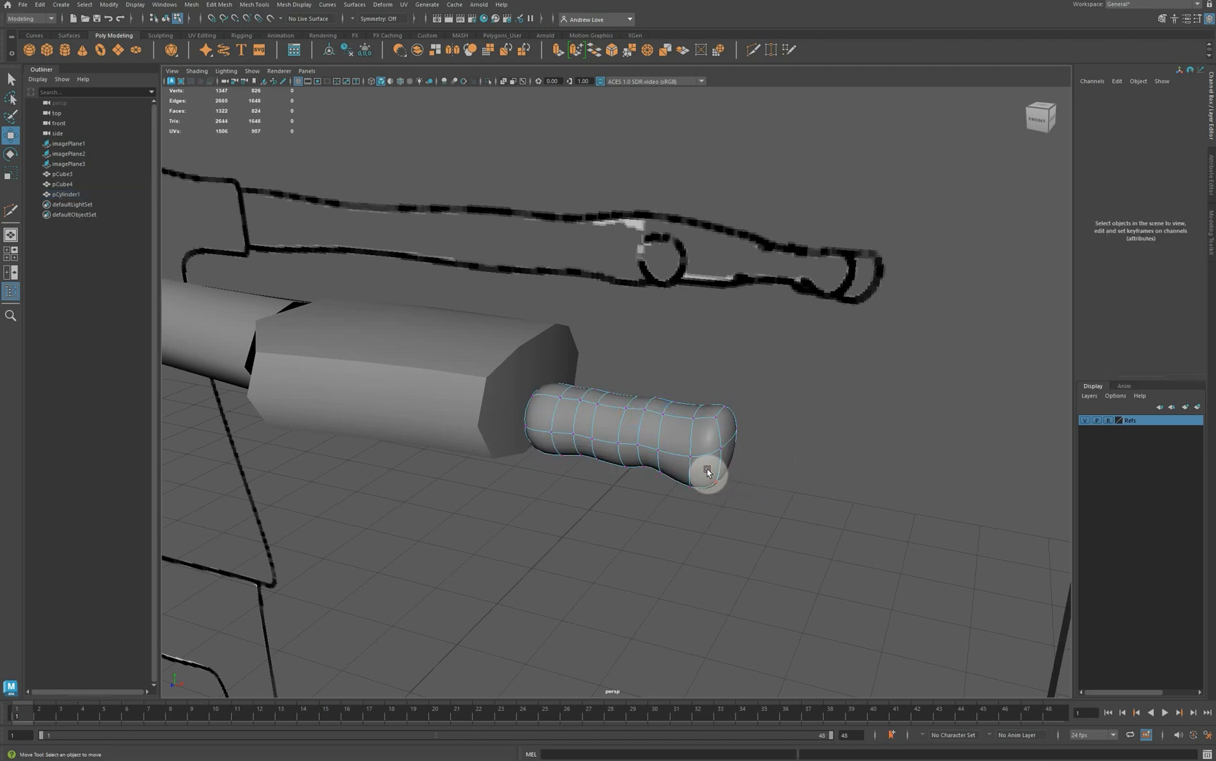
alt+drag(703, 552, 723, 587)
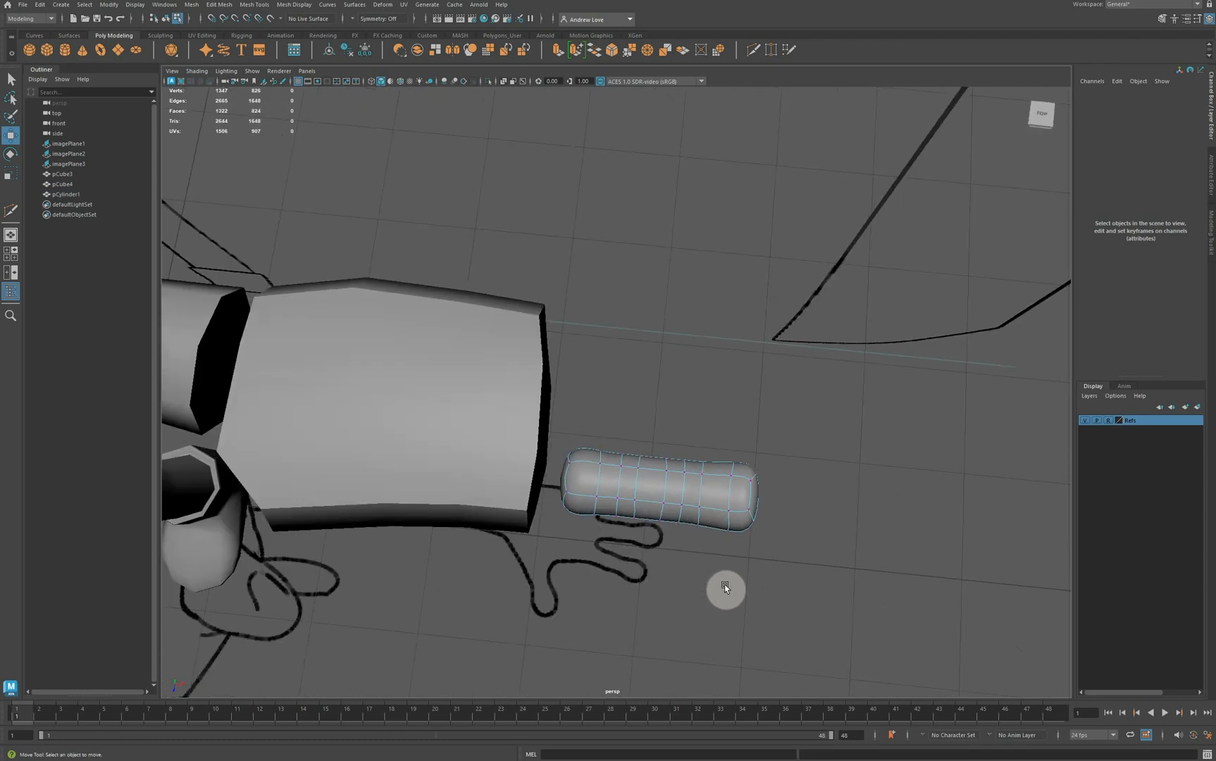
key(1)
Viewed from above, narrow the fingertip's end vertices, then slightly enlarge the last two vertex rows and shift them outward.
scroll(690, 503, up, 3)
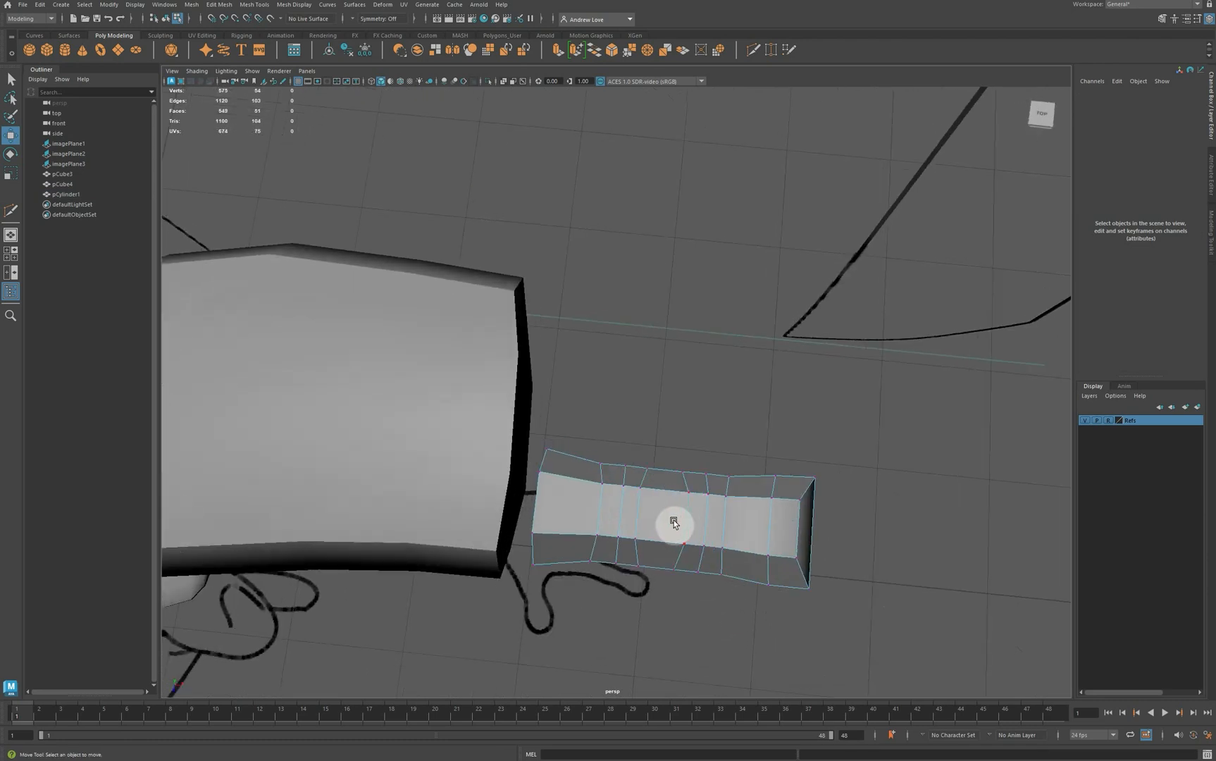
alt+drag(668, 521, 624, 468)
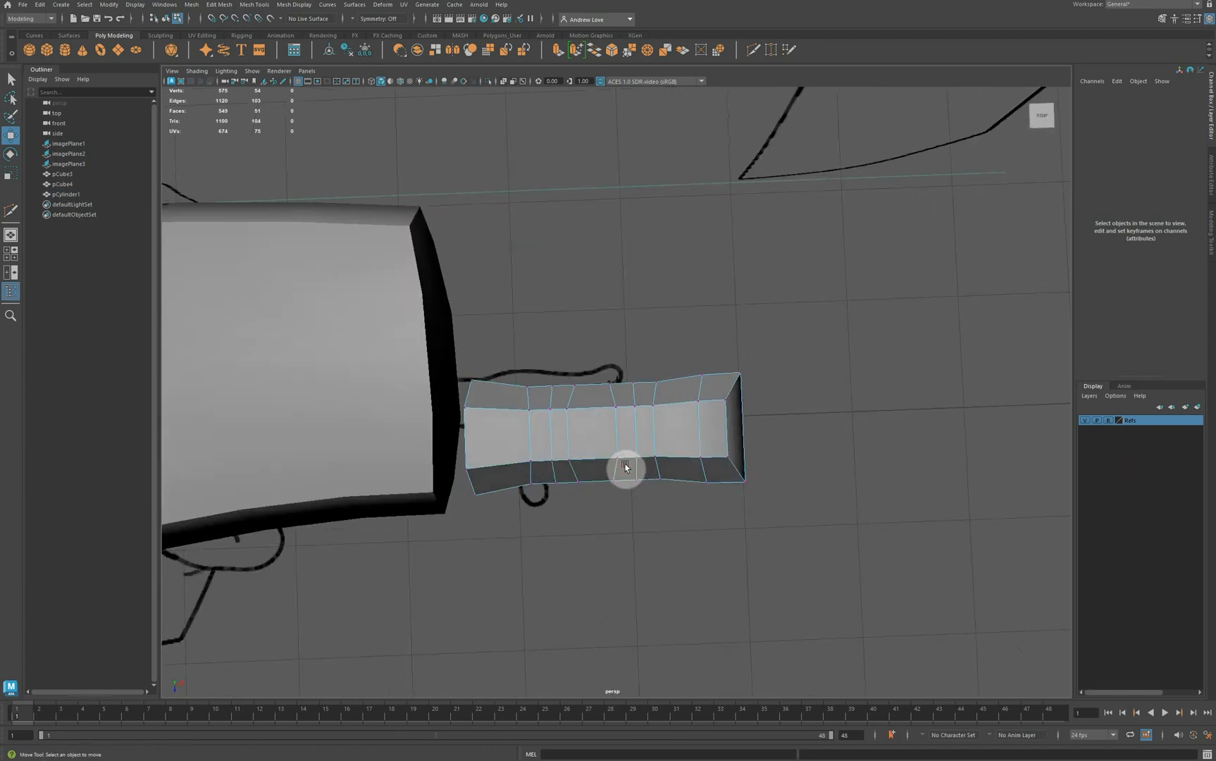
right_drag(734, 419, 699, 417)
drag(712, 360, 734, 465)
key(r)
drag(675, 361, 796, 533)
drag(716, 428, 736, 431)
key(w)
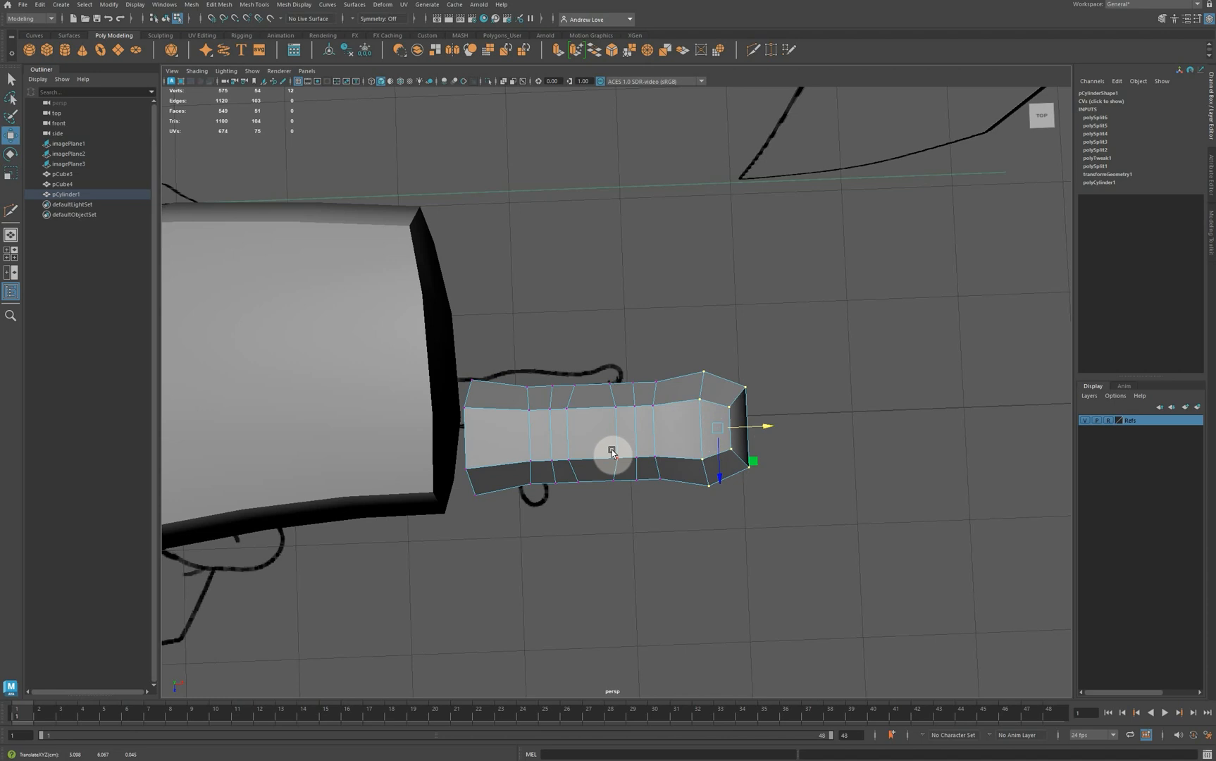
Viewed from above, widen the central edge loops of both finger knuckles slightly across the finger.
alt+middle_drag(596, 462, 651, 394)
scroll(651, 394, up, 2)
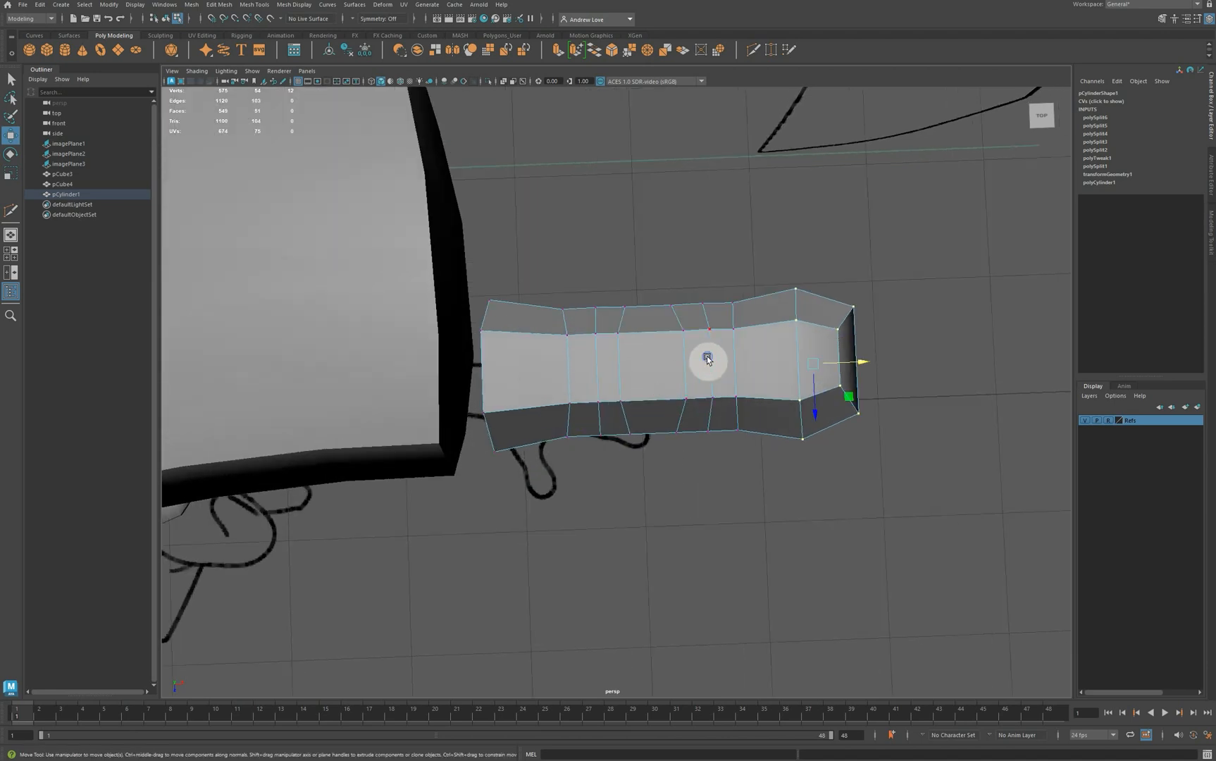
right_drag(707, 356, 707, 334)
click(706, 349)
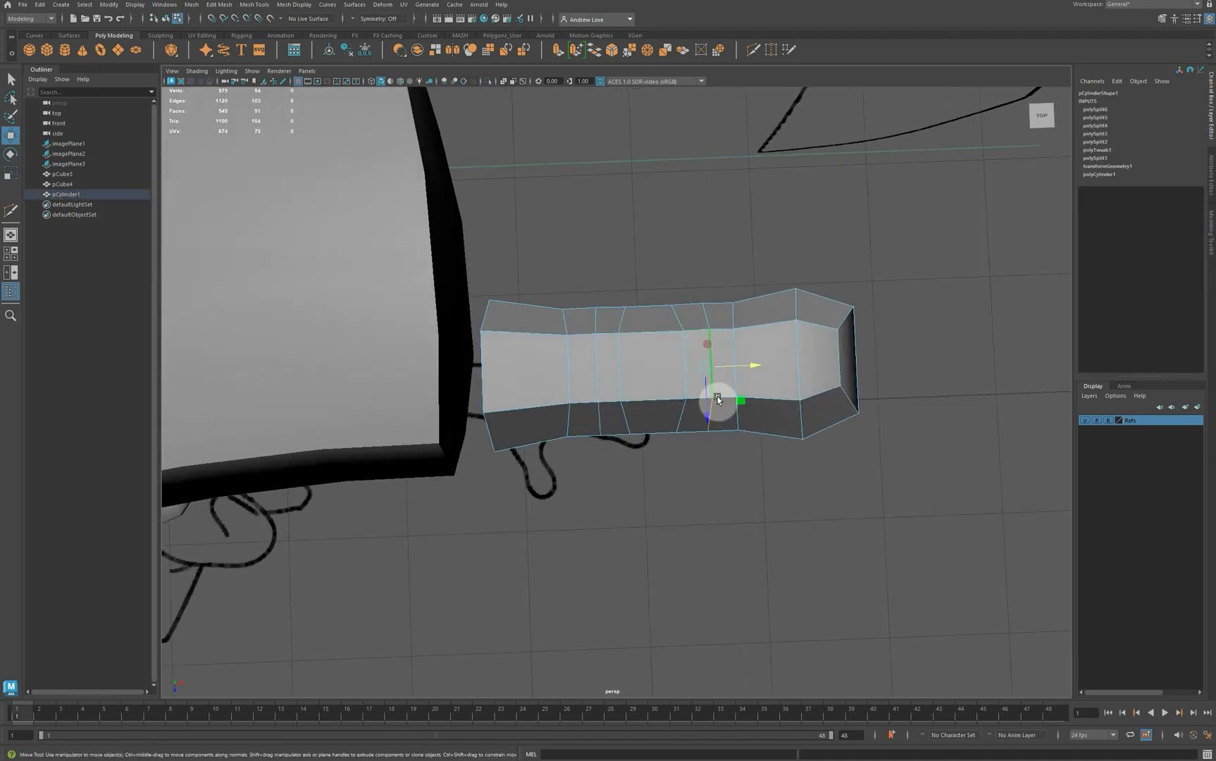
key(r)
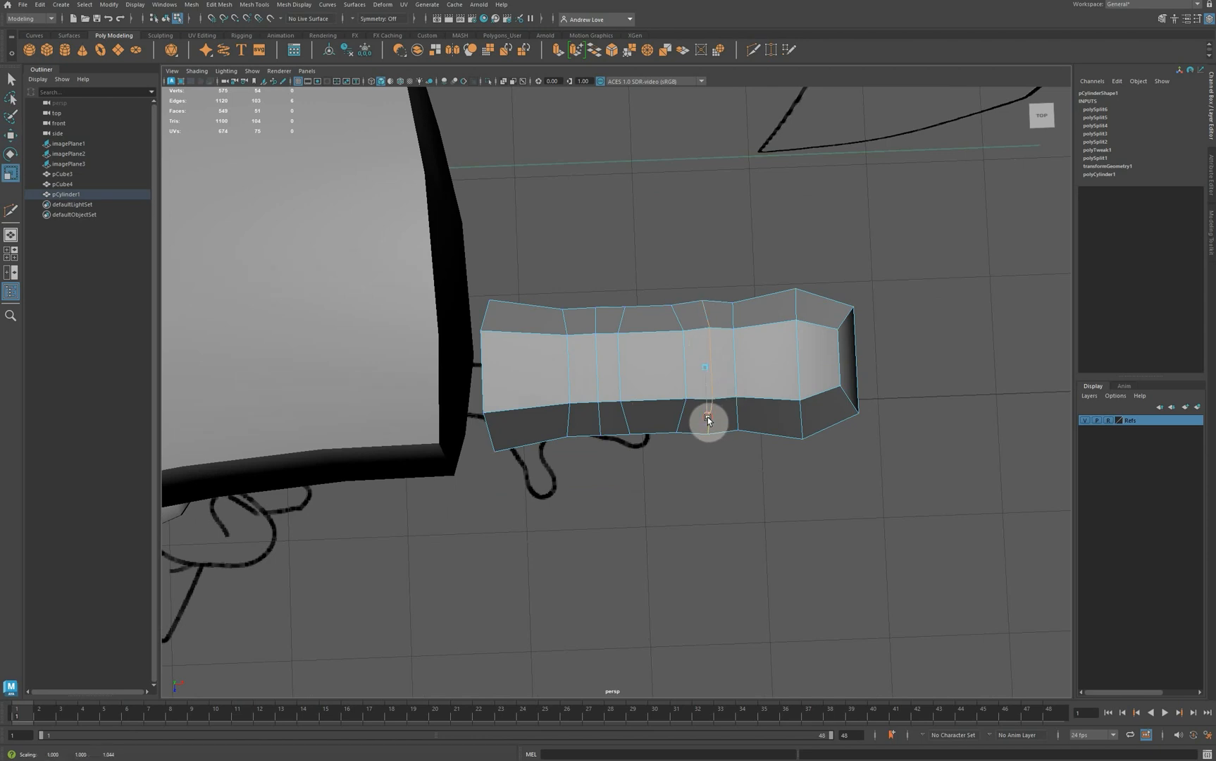
click(594, 384)
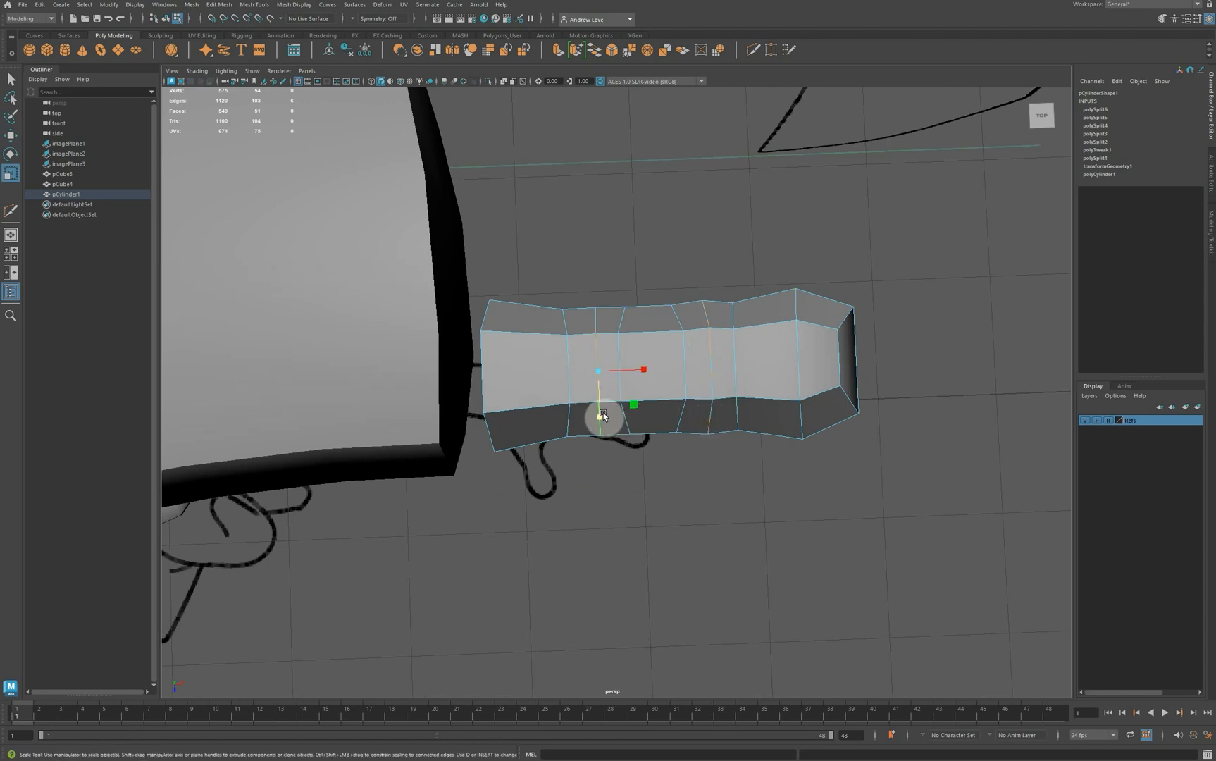
drag(603, 412, 602, 414)
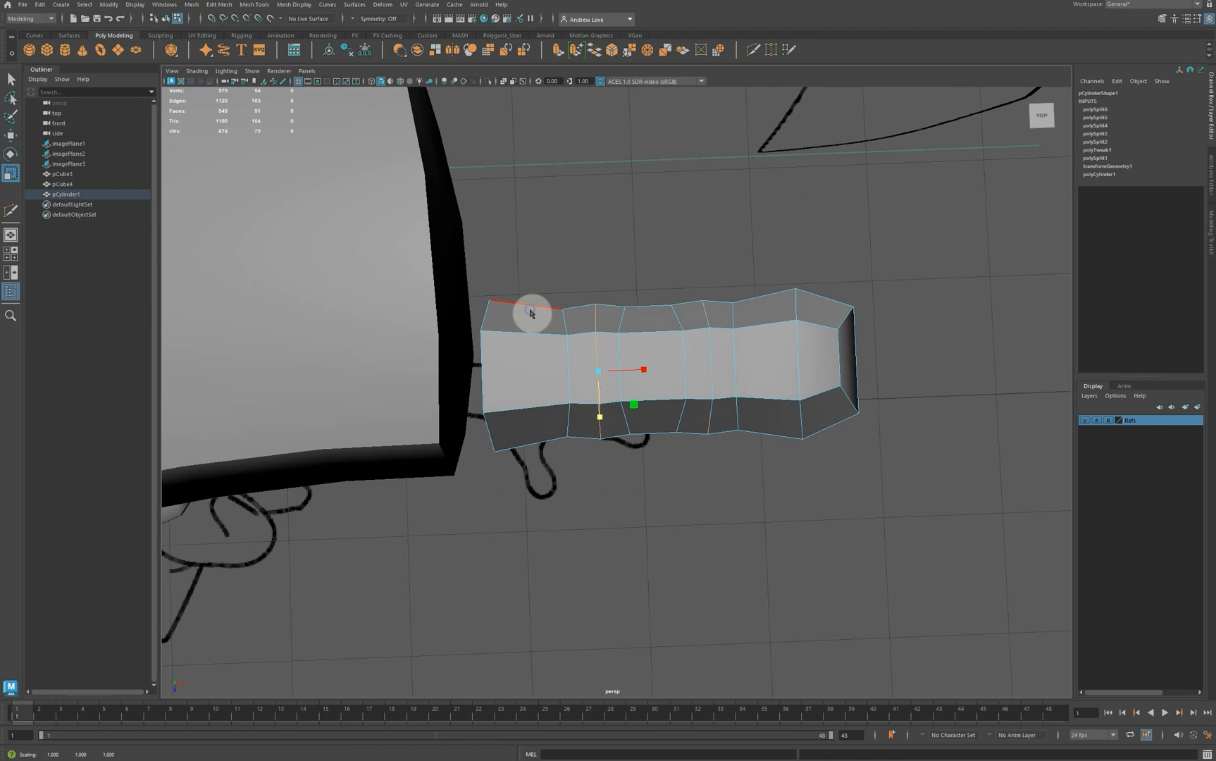
Shift the base and first-knuckle vertex rows toward the palm, then nudge the second knuckle's rows slightly the same way.
right_drag(531, 312, 465, 300)
drag(463, 279, 646, 470)
drag(559, 381, 603, 374)
key(w)
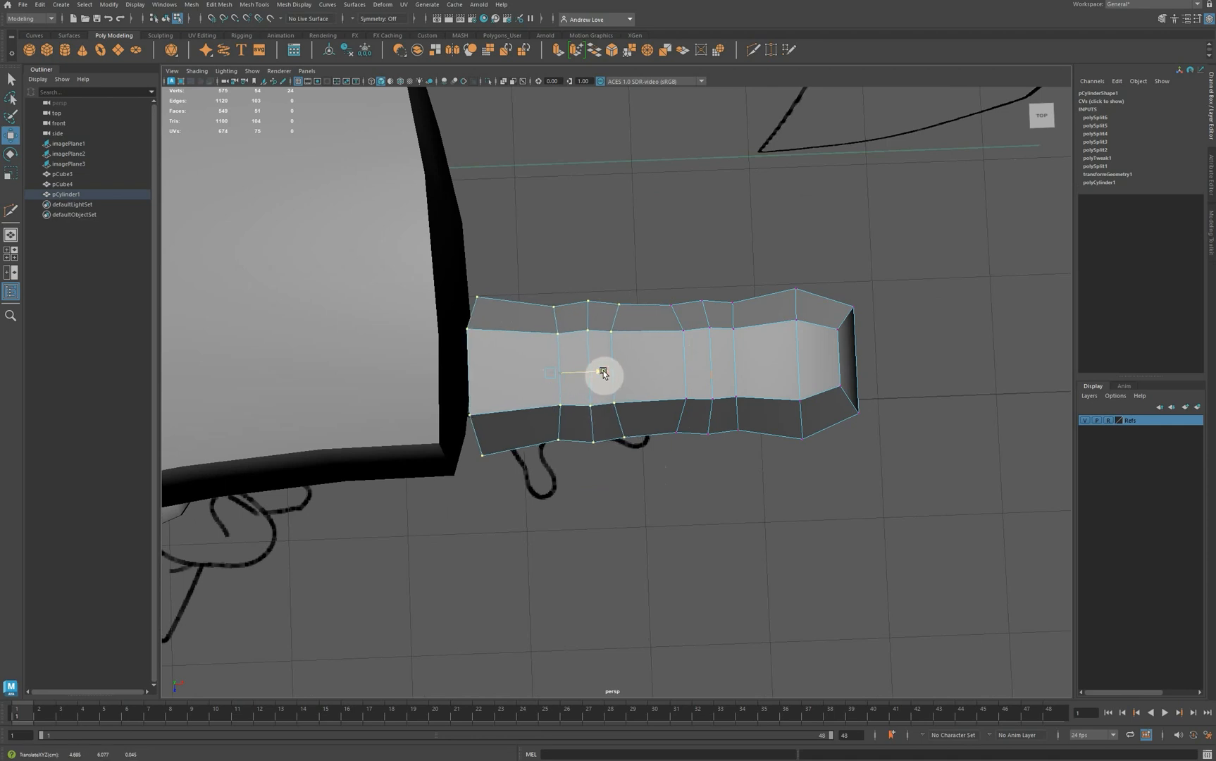
drag(644, 281, 745, 437)
drag(748, 373, 743, 370)
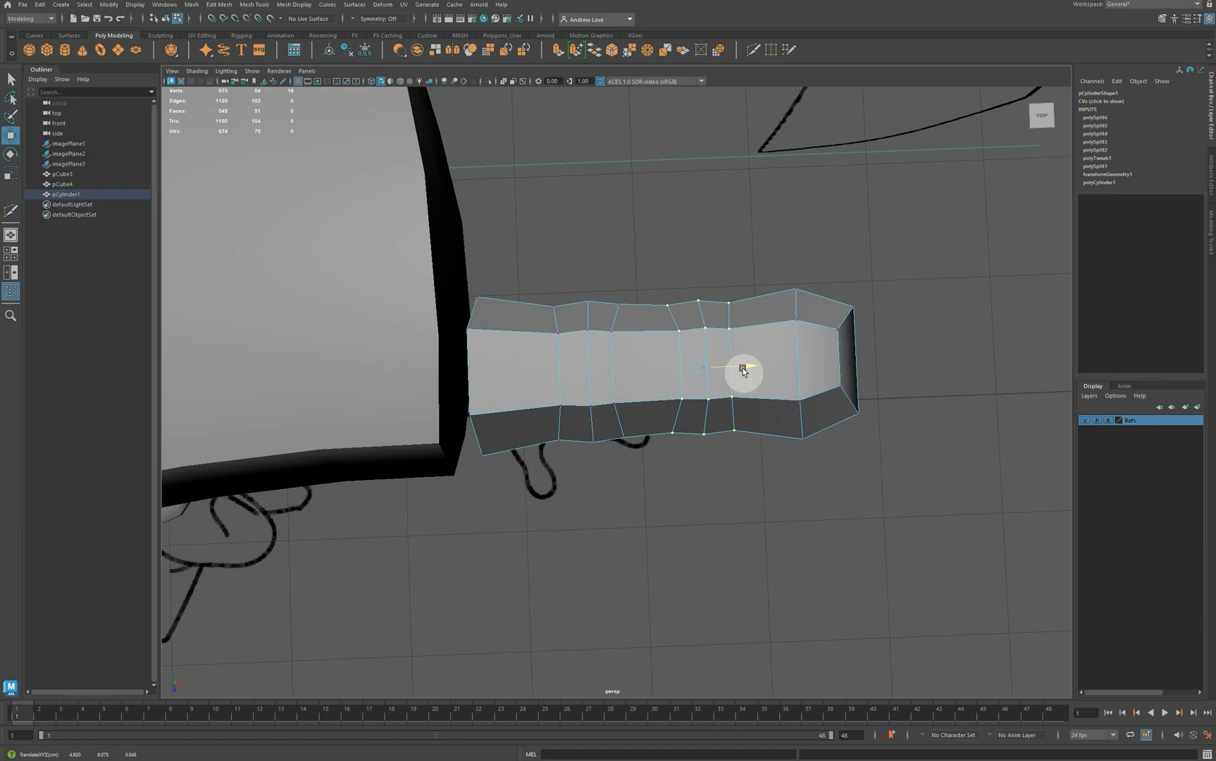
Preview the finger smoothed from the front in the perspective view, then return to object mode and the unsmoothed display.
key(space)
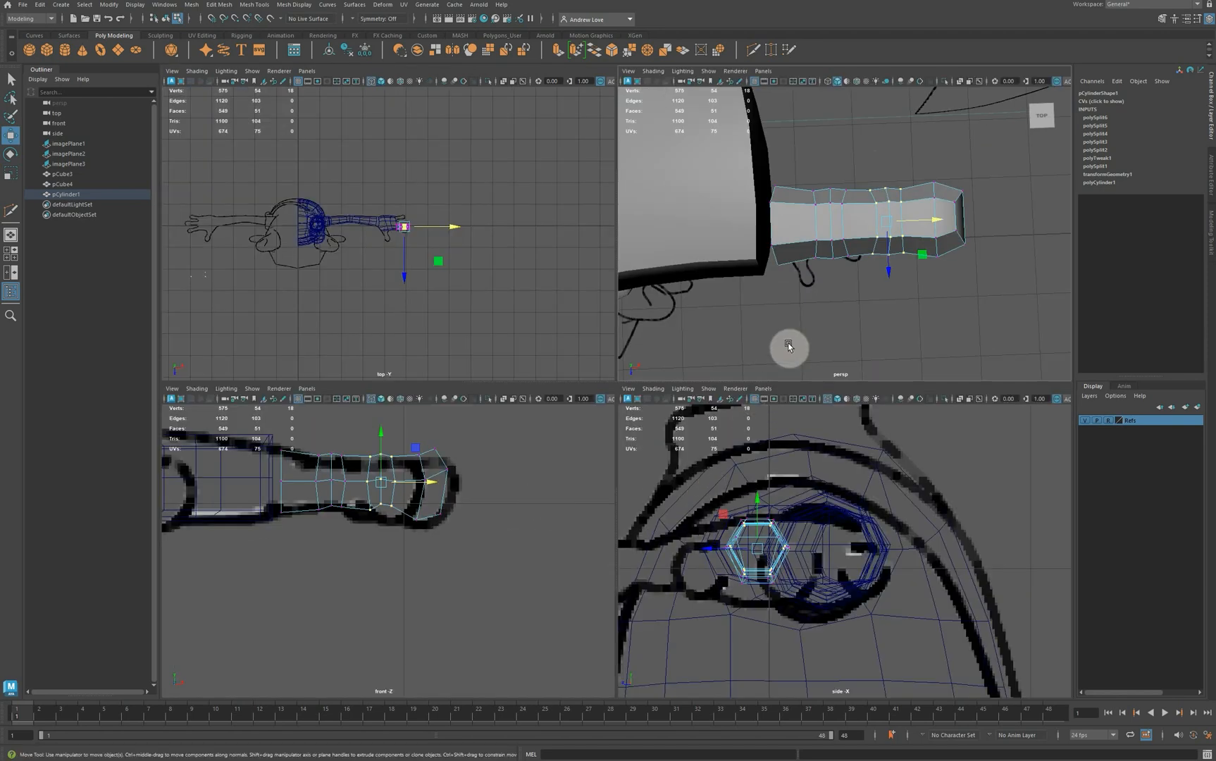
key(space)
alt+drag(693, 482, 602, 489)
key(3)
click(581, 491)
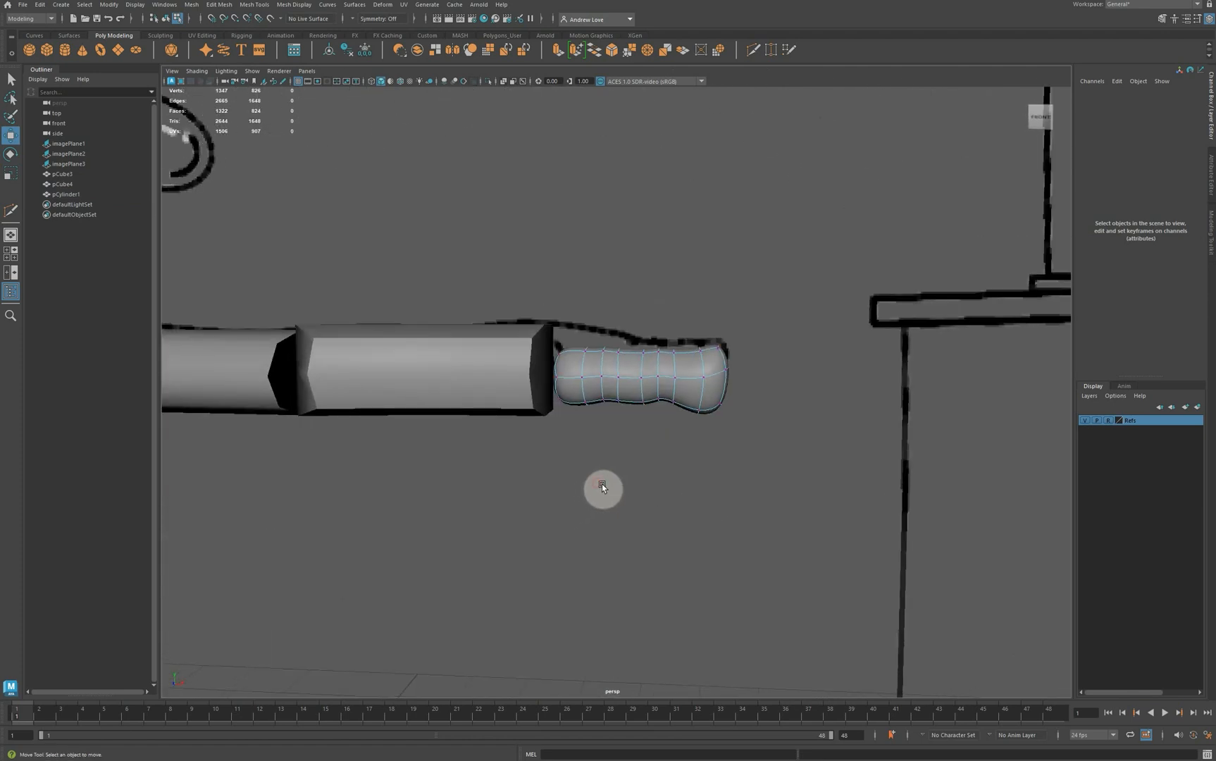
click(619, 391)
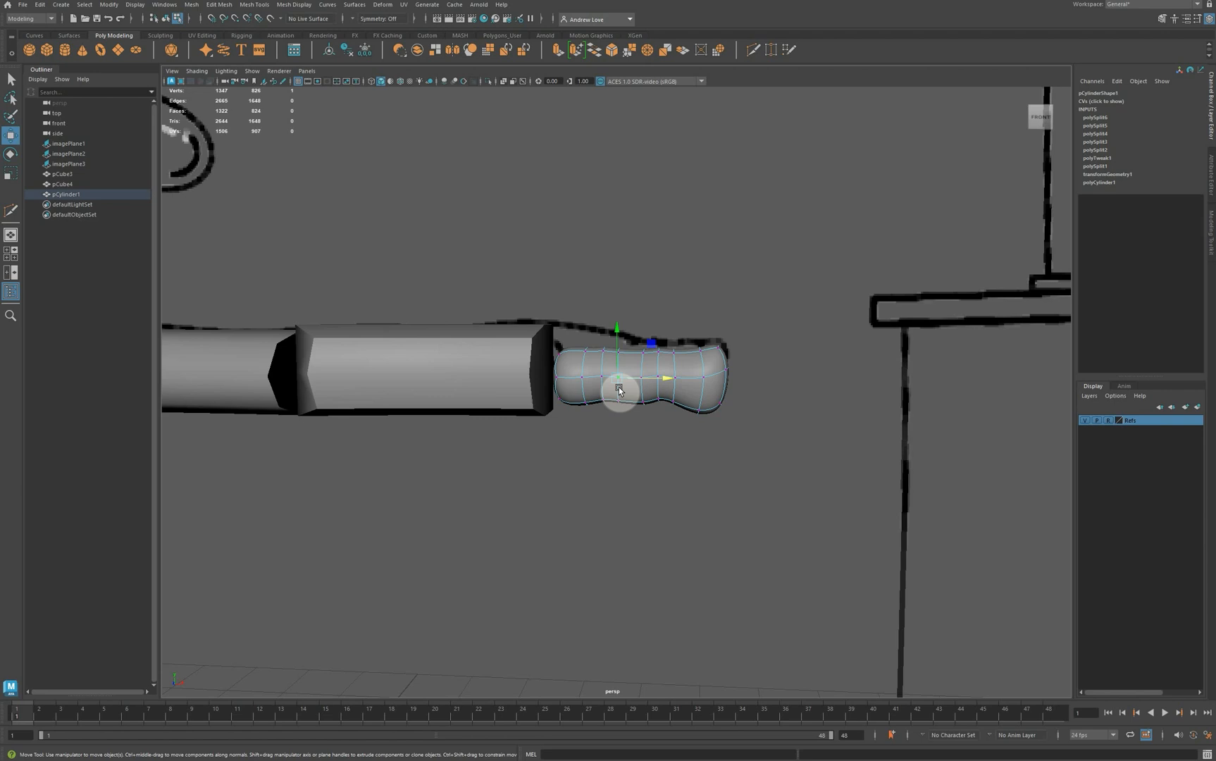
right_drag(619, 391, 652, 376)
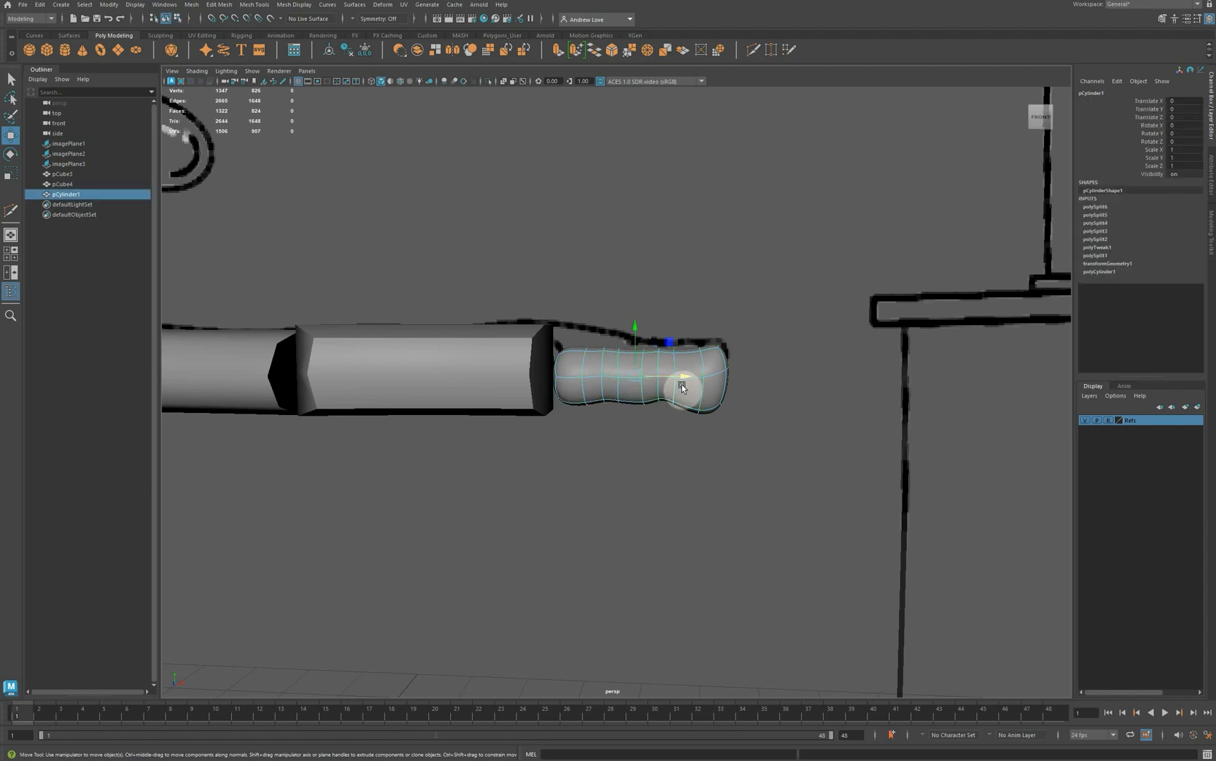
key(1)
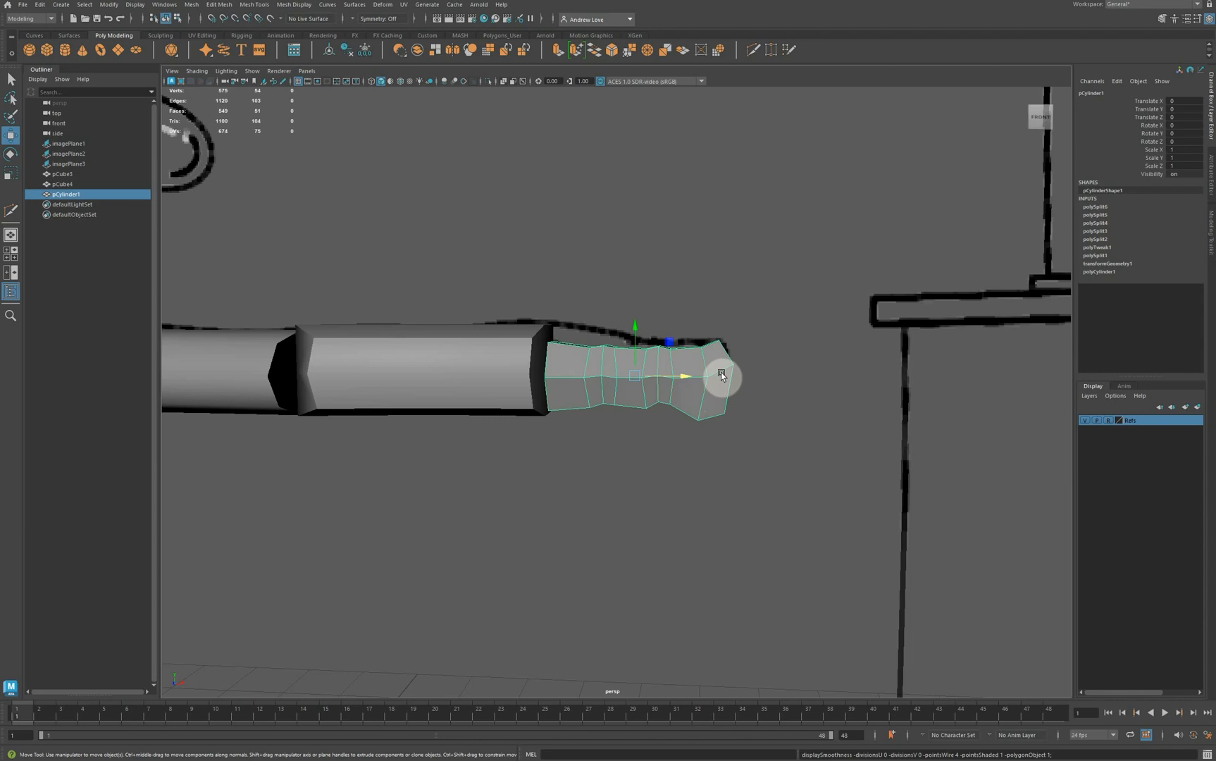
Insert an edge loop around the finger between the second knuckle and the fingertip with Multi-Cut.
alt+drag(703, 426, 648, 489)
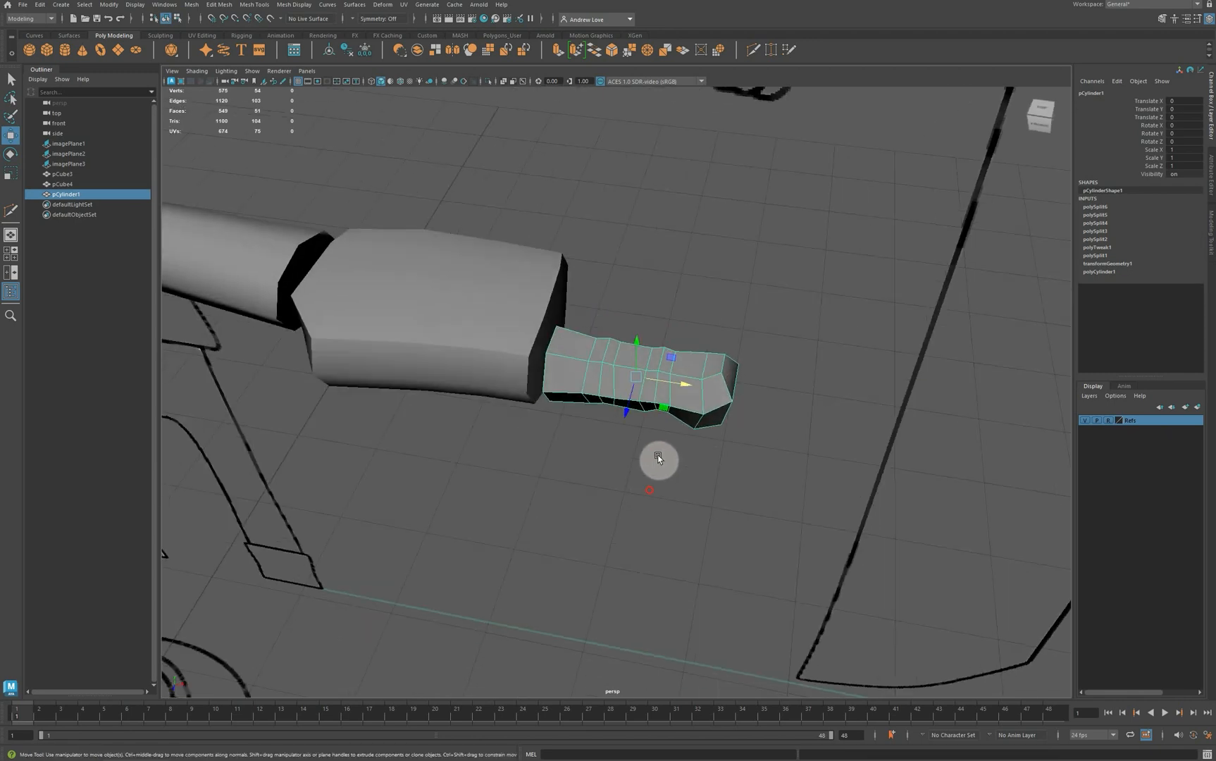
click(753, 50)
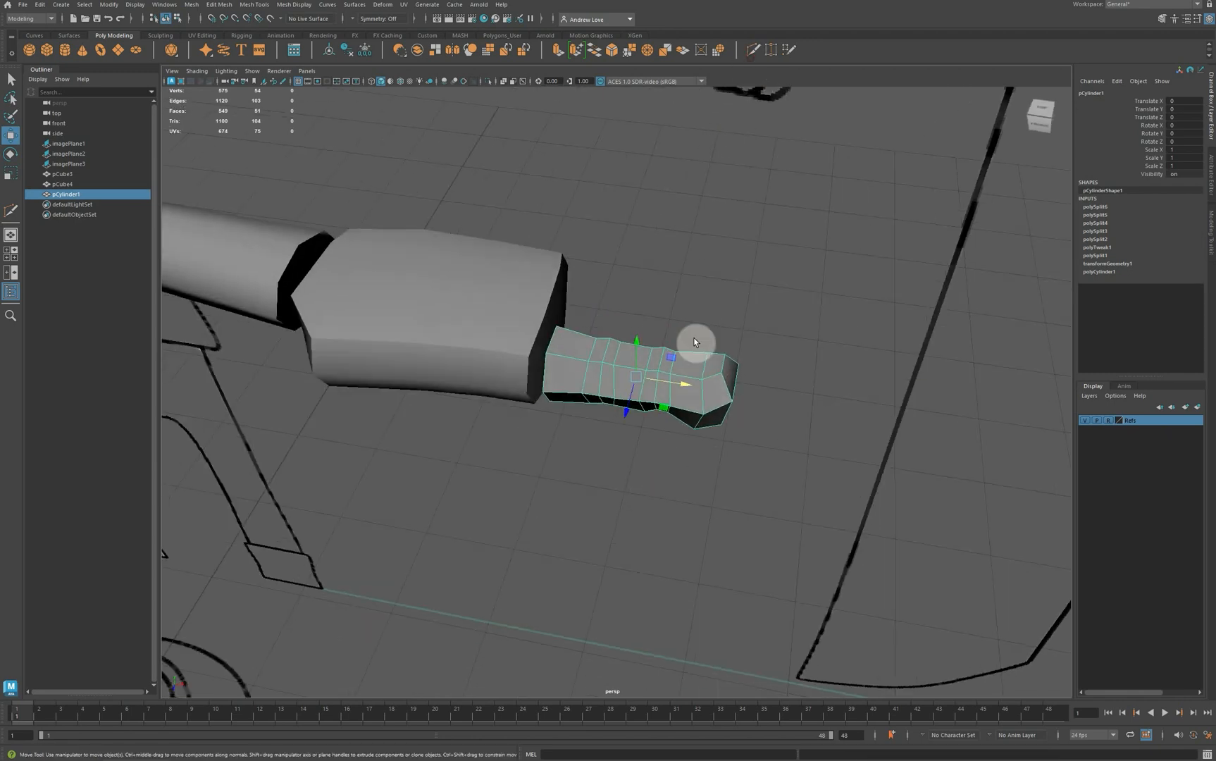
click(689, 379)
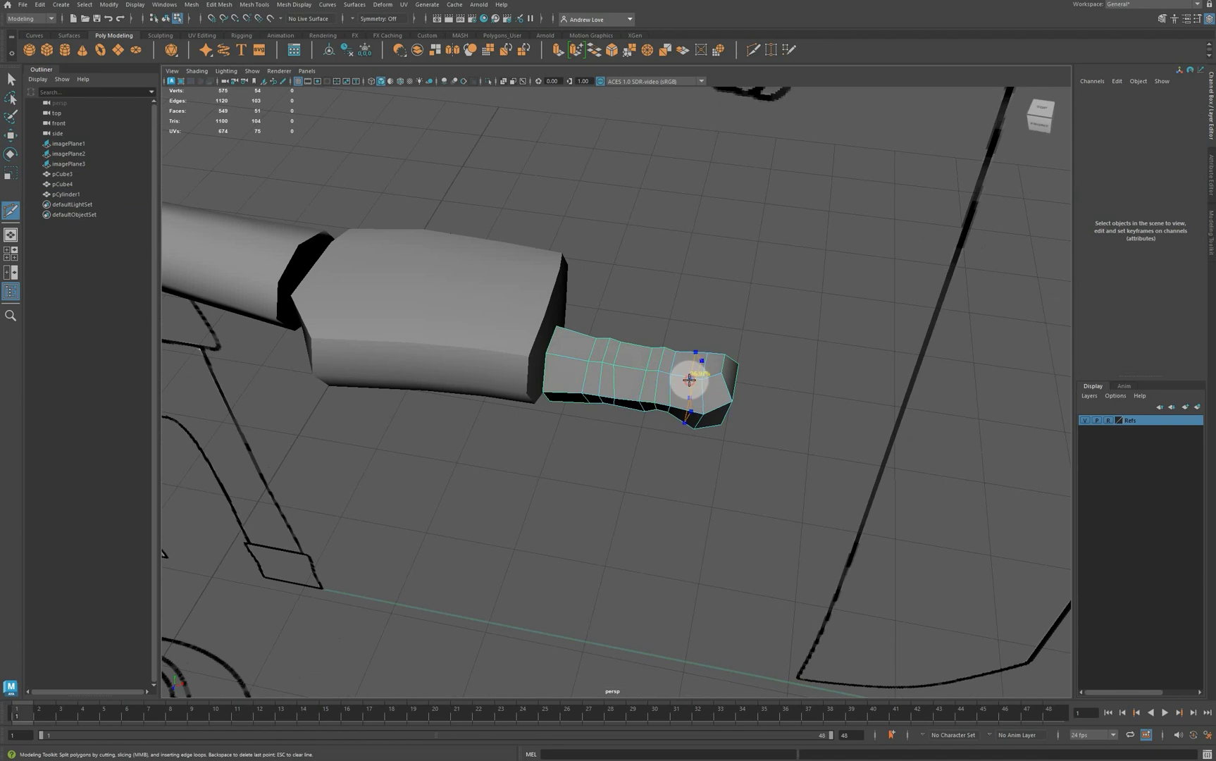
In the front view, reposition the fingertip's lower end vertices to meet the drawn outline.
key(space)
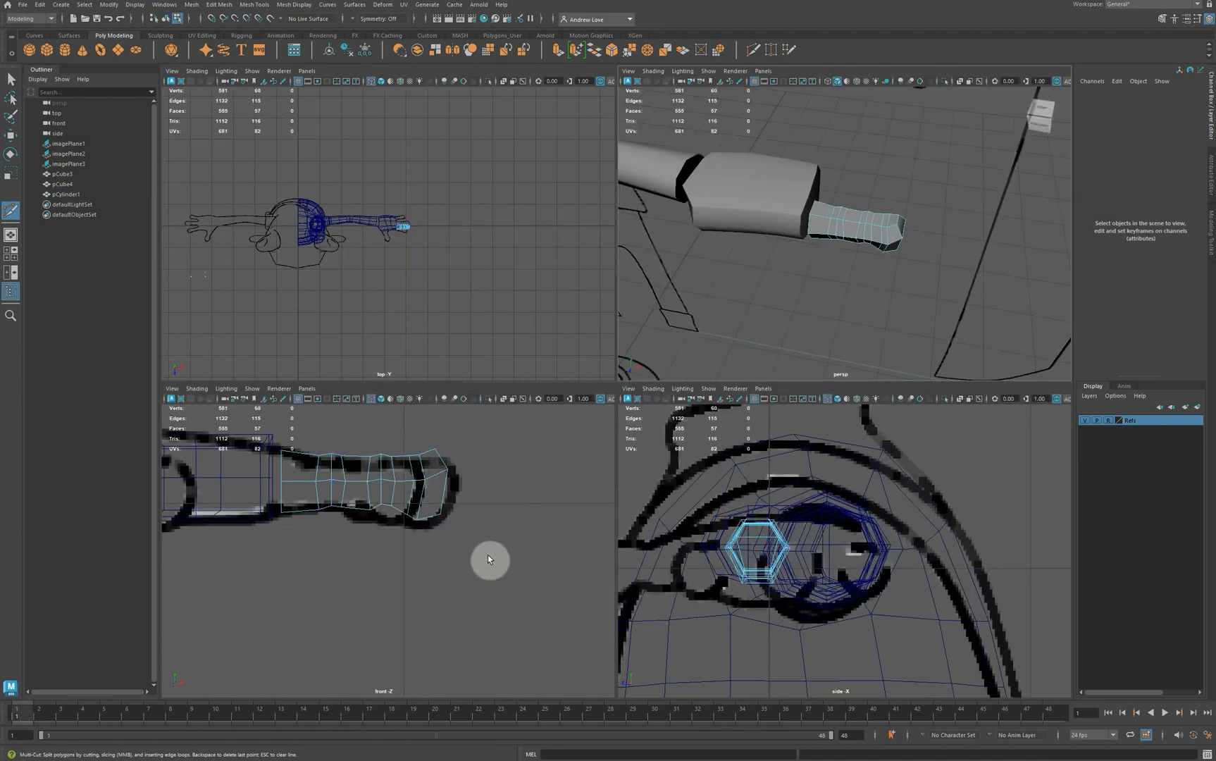
key(space)
alt+right_drag(494, 551, 511, 528)
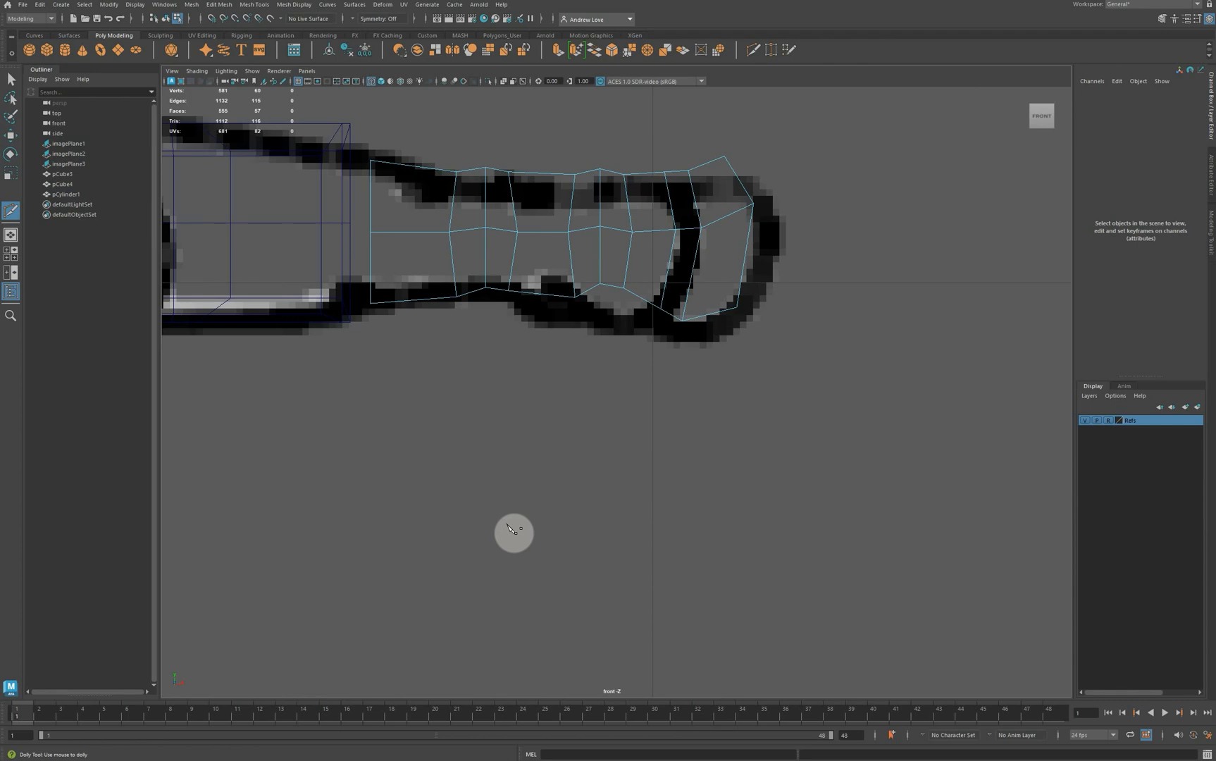
key(w)
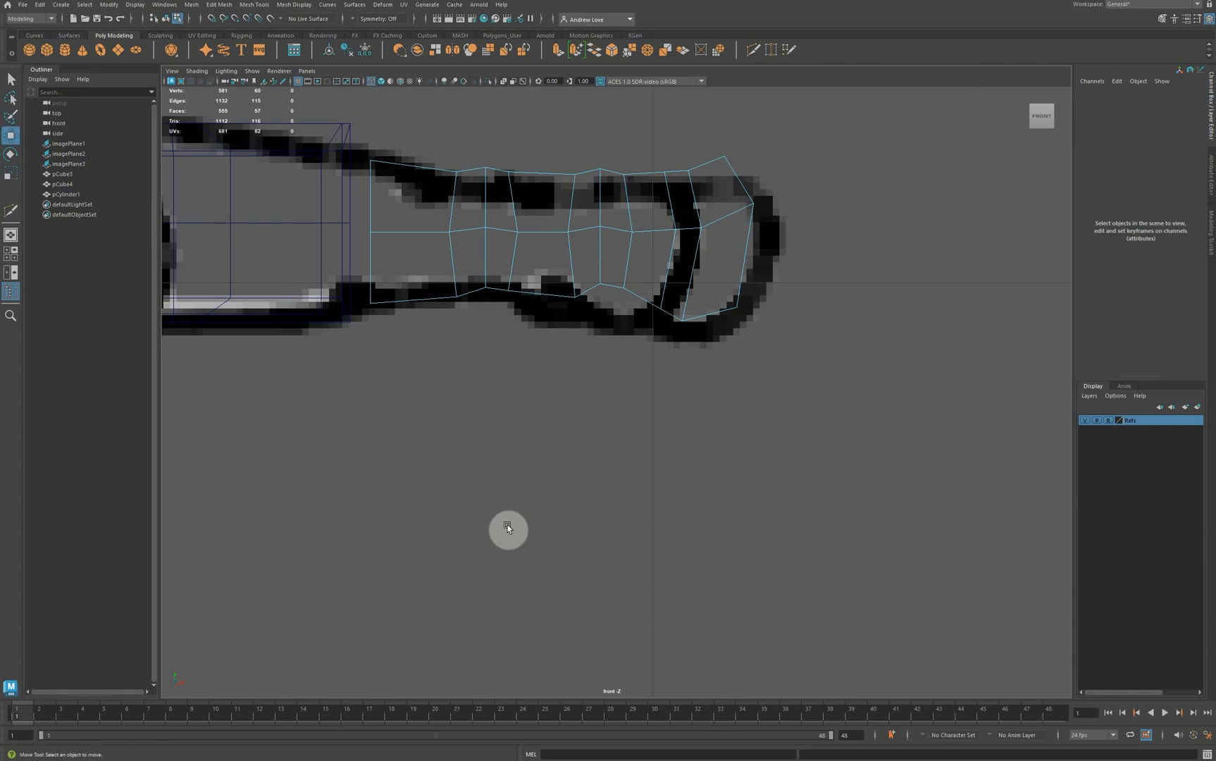
right_drag(555, 269, 523, 269)
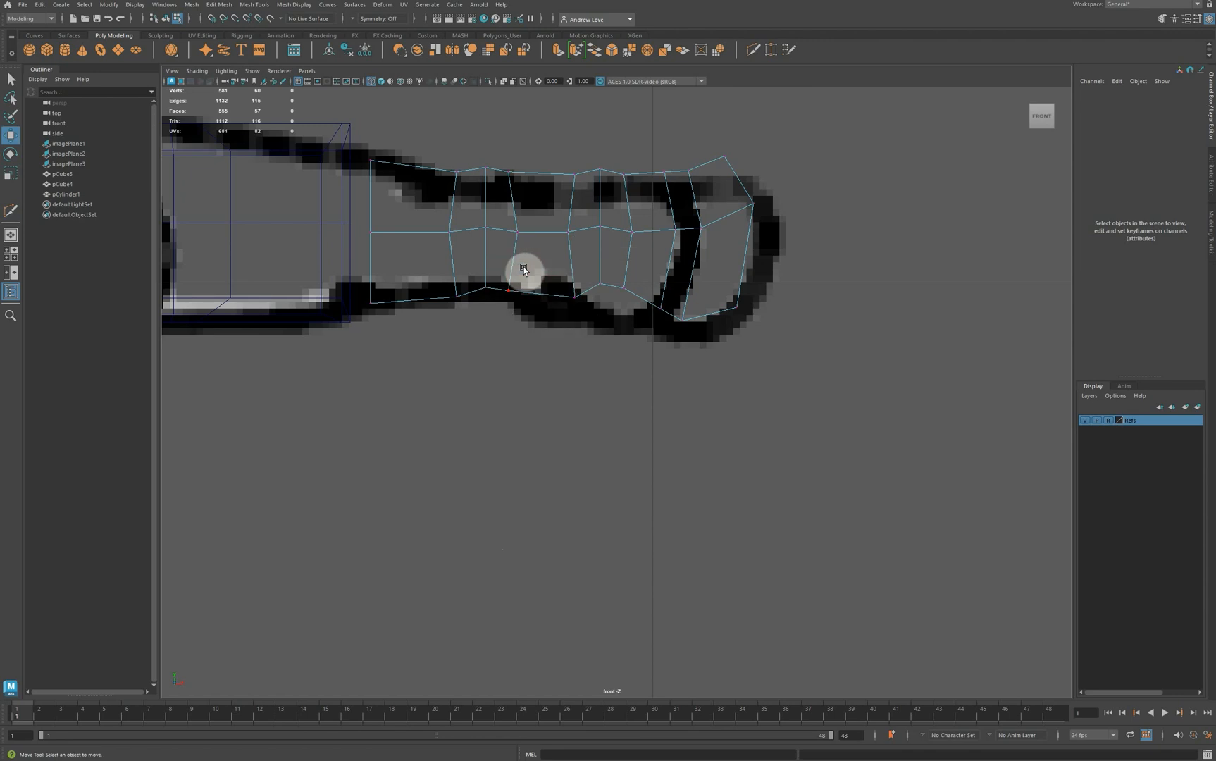
click(686, 327)
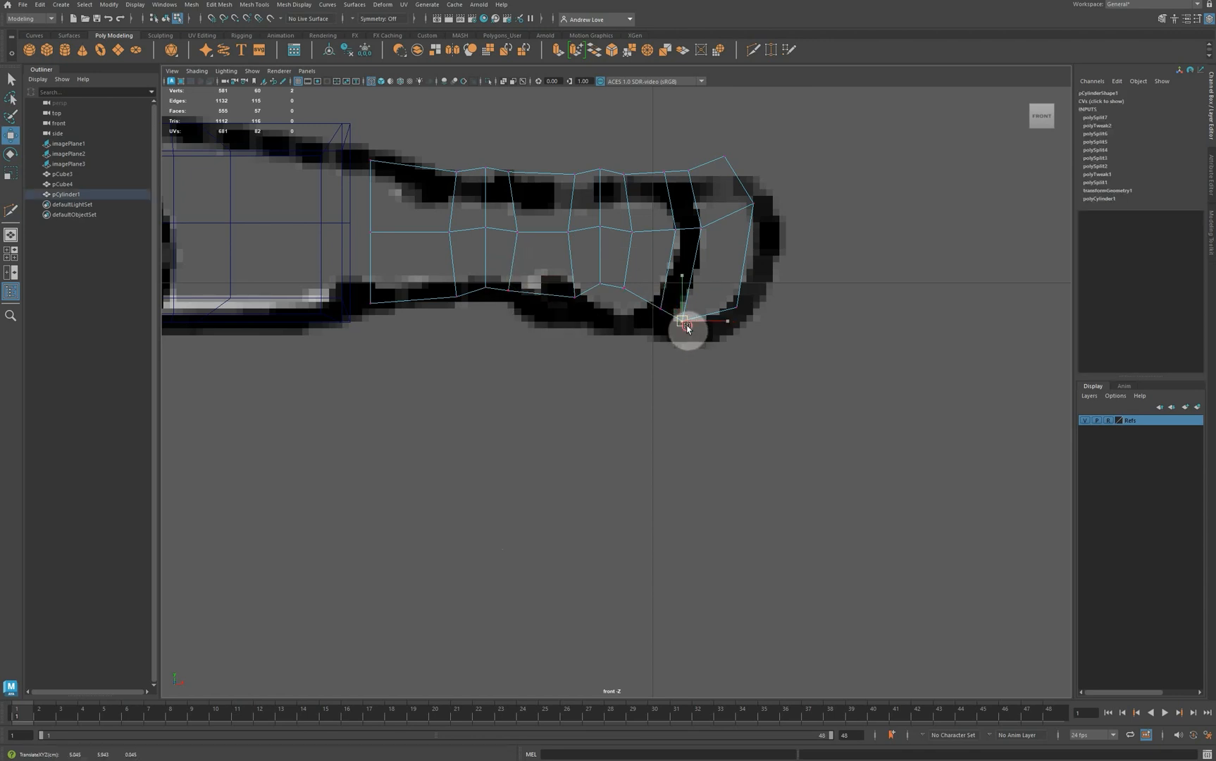
drag(687, 327, 759, 289)
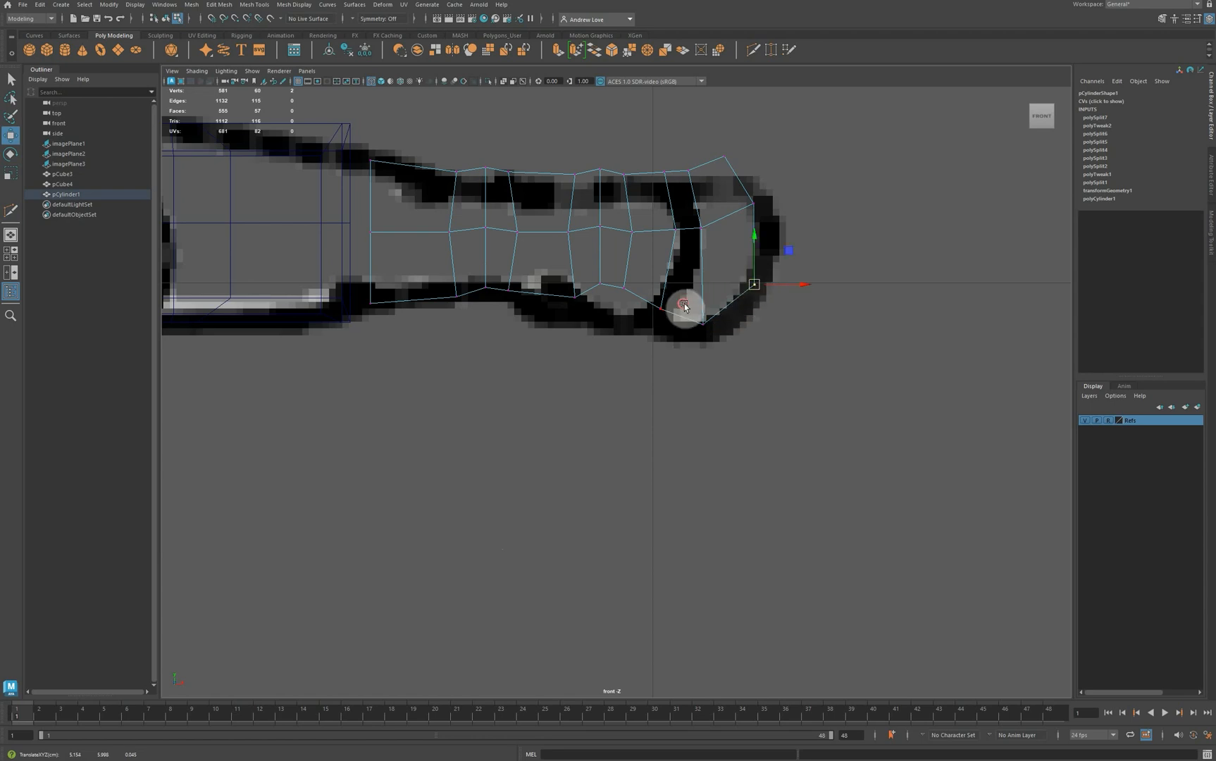
Move the fingertip's underside vertices outward and adjust both end corners to follow the drawing's rounded tip.
click(702, 324)
mouse_move(705, 325)
mouse_down()
mouse_move(777, 348)
mouse_move(721, 329)
mouse_up()
key(ctrl+z)
key(ctrl+z)
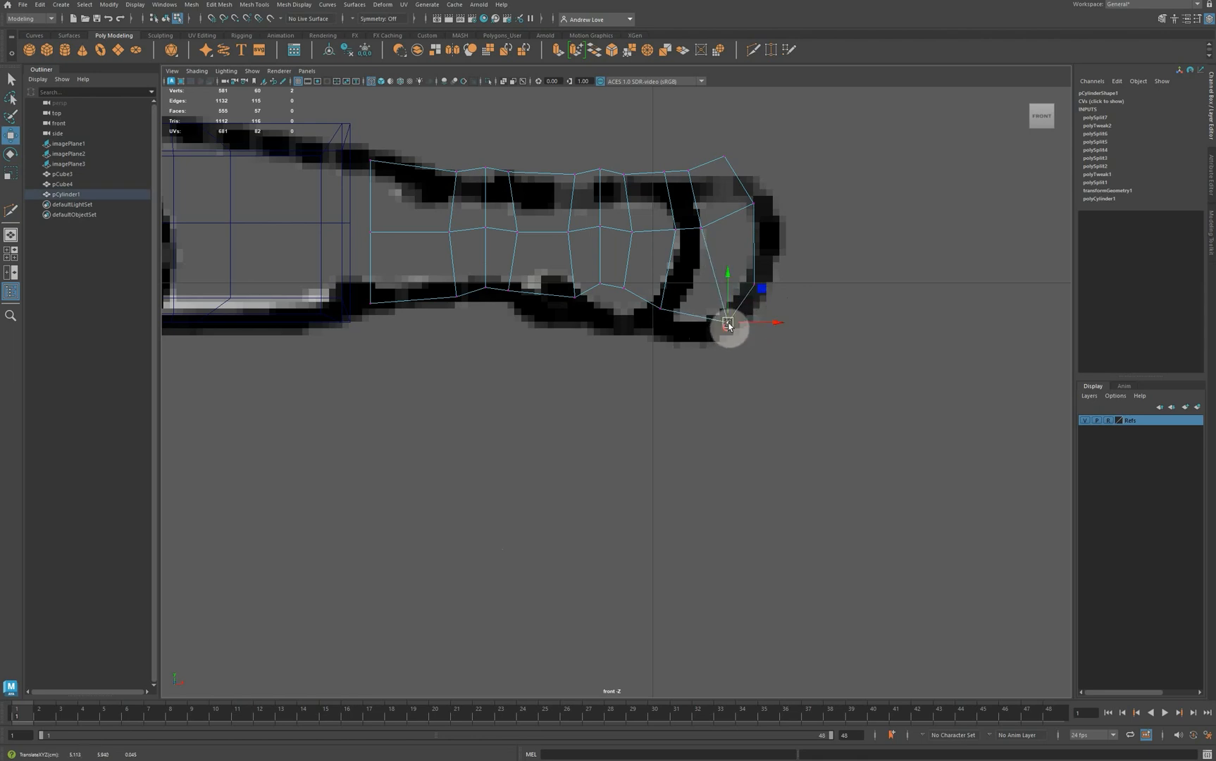
drag(744, 277, 768, 305)
drag(755, 288, 759, 289)
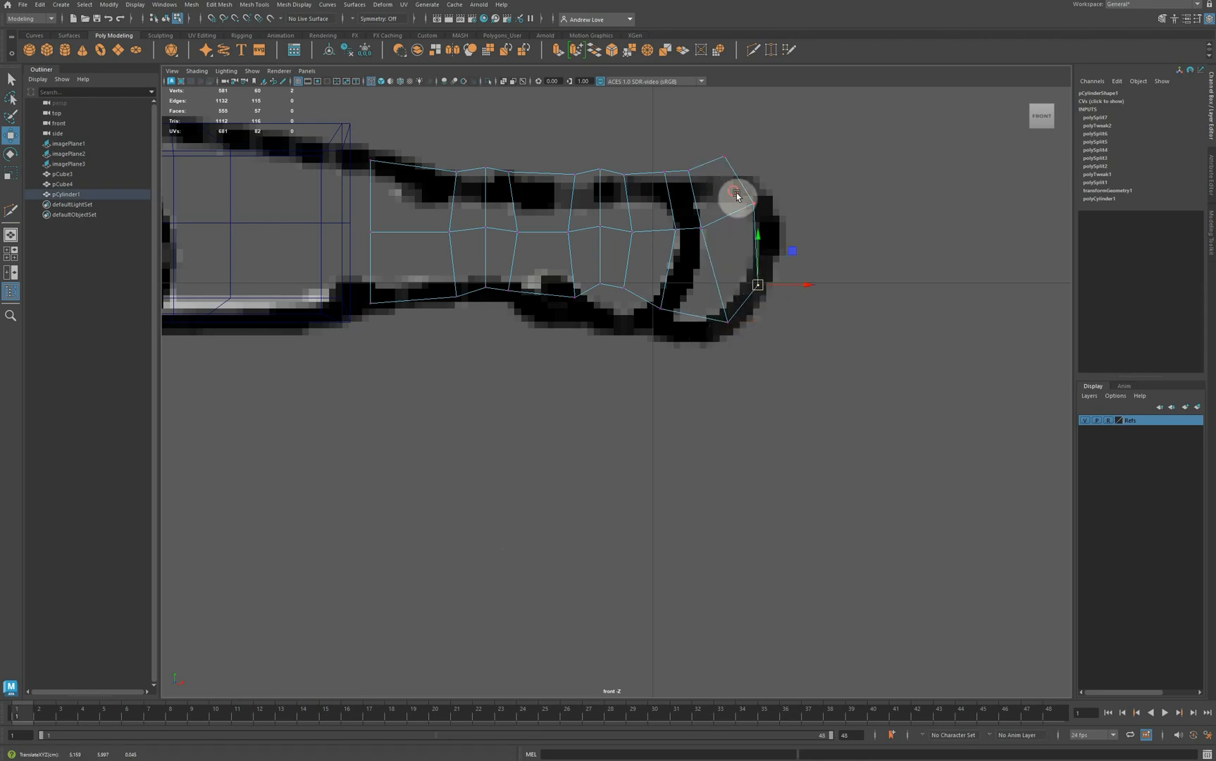
drag(733, 190, 767, 207)
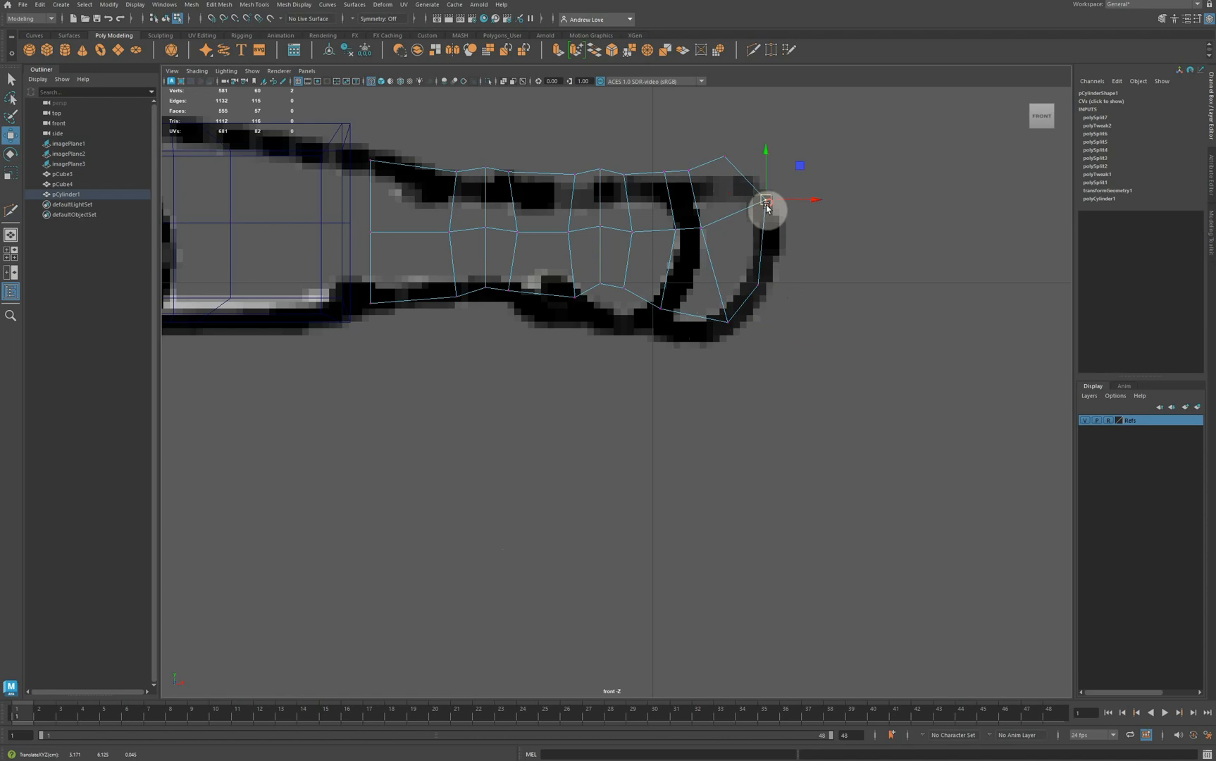
Lower the new loop's underside vertices and the upper vertices behind the fingertip and before each knuckle to match the drawn contour.
drag(646, 293, 679, 326)
drag(650, 157, 689, 191)
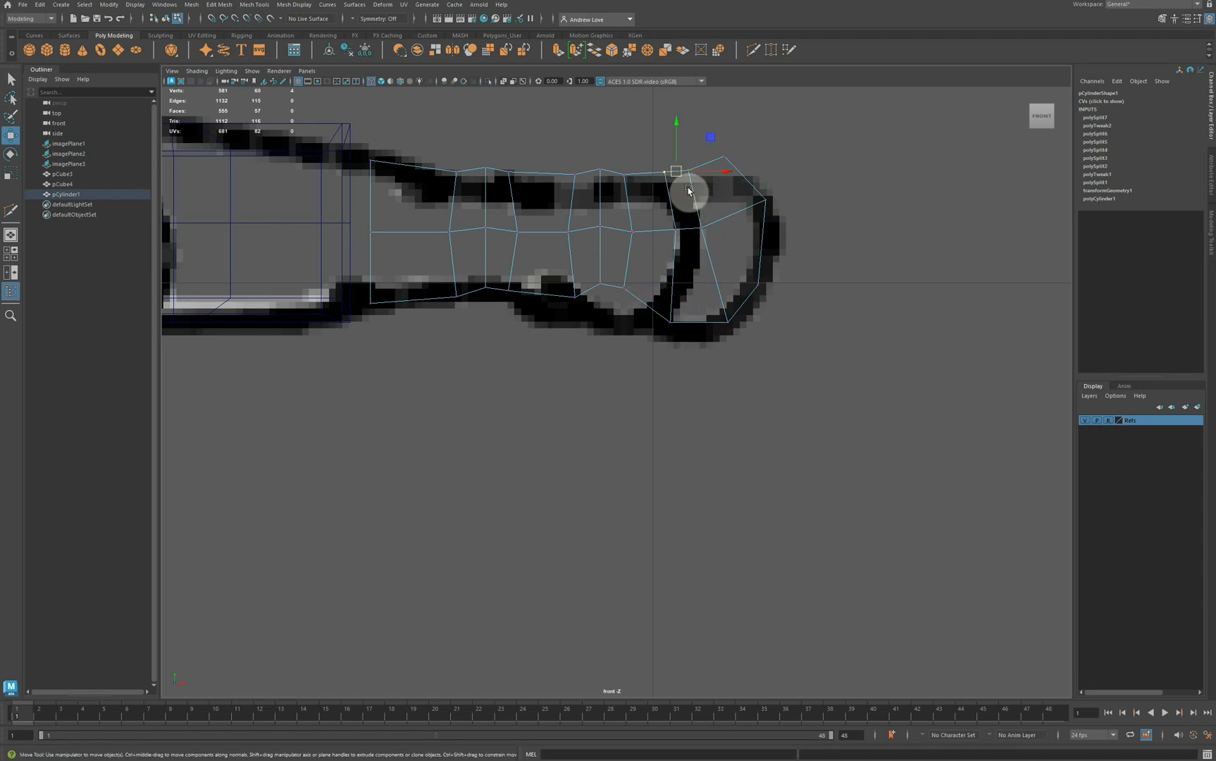
mouse_move(565, 165)
mouse_down()
mouse_move(576, 188)
mouse_move(574, 158)
mouse_up()
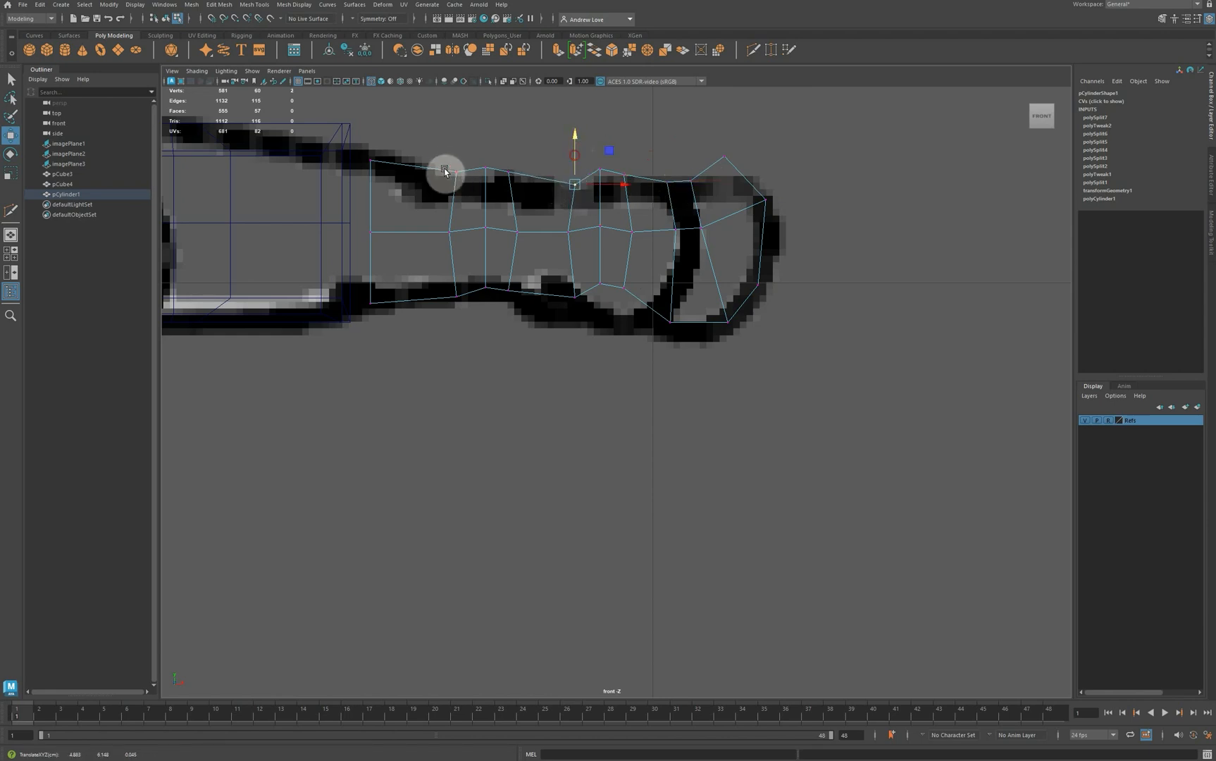
mouse_move(443, 163)
mouse_down()
mouse_move(466, 186)
mouse_move(455, 170)
mouse_up()
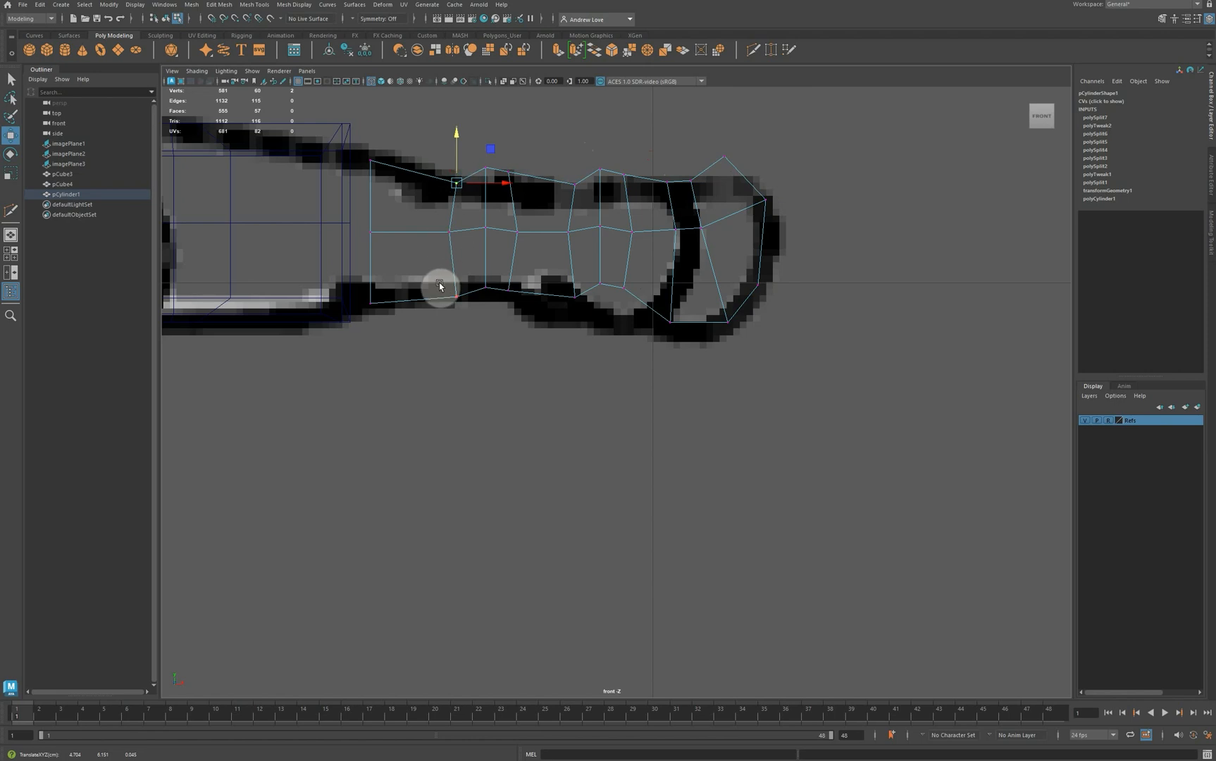
Select all the fingertip's vertex rows, adjust their scale, and nudge them slightly outward.
drag(646, 135, 831, 354)
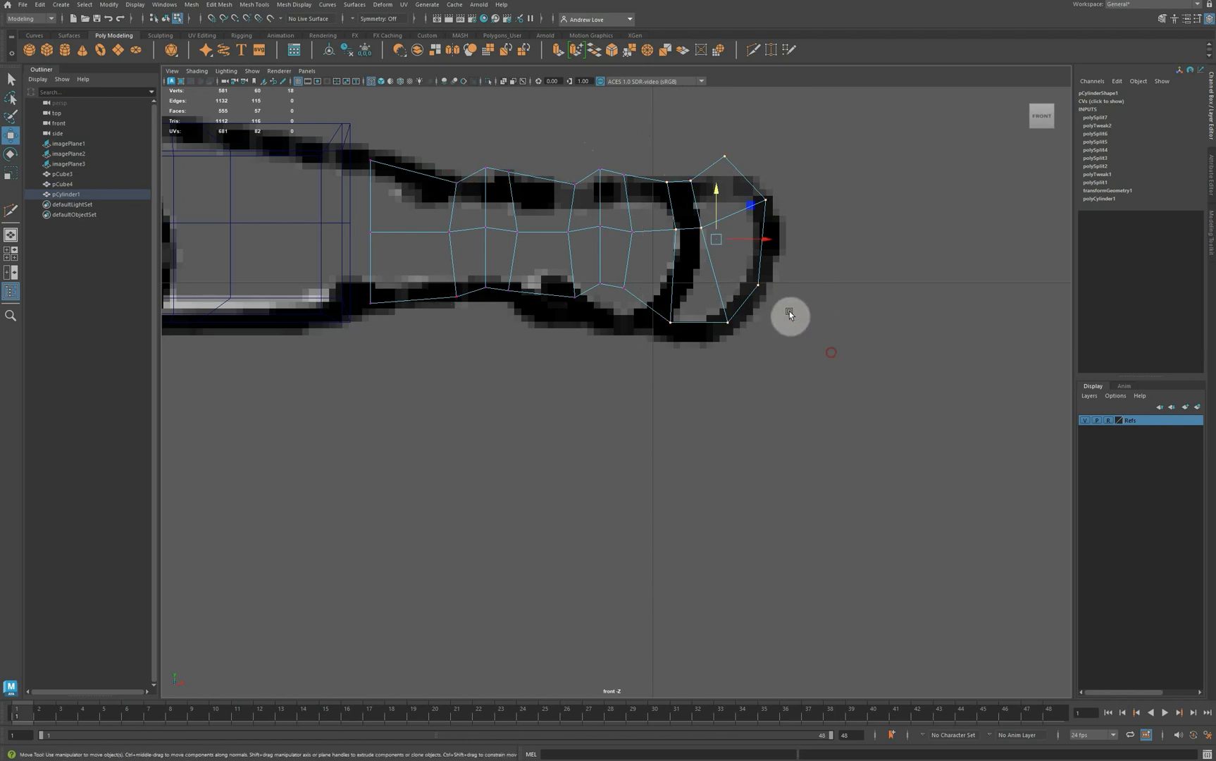
key(r)
drag(710, 236, 715, 239)
key(w)
Preview the finger smoothed in the front view, then inspect it in perspective in object mode.
key(3)
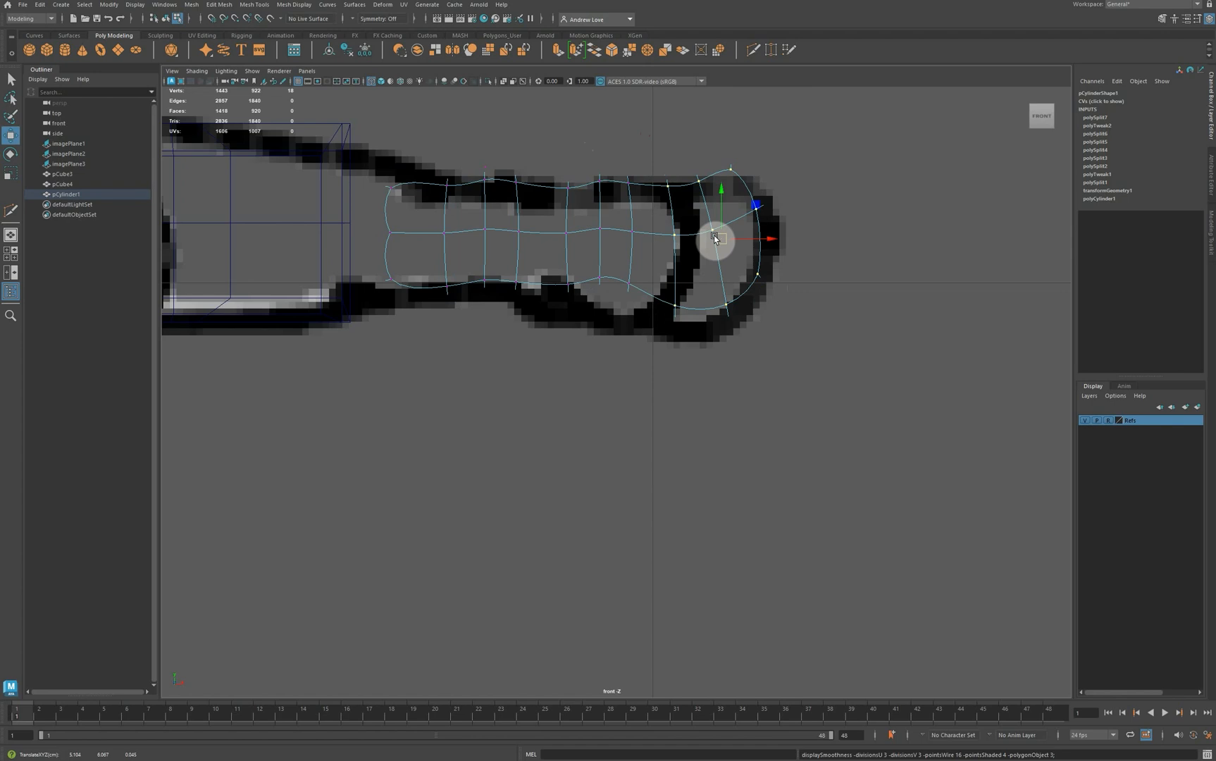
key(space)
key(space)
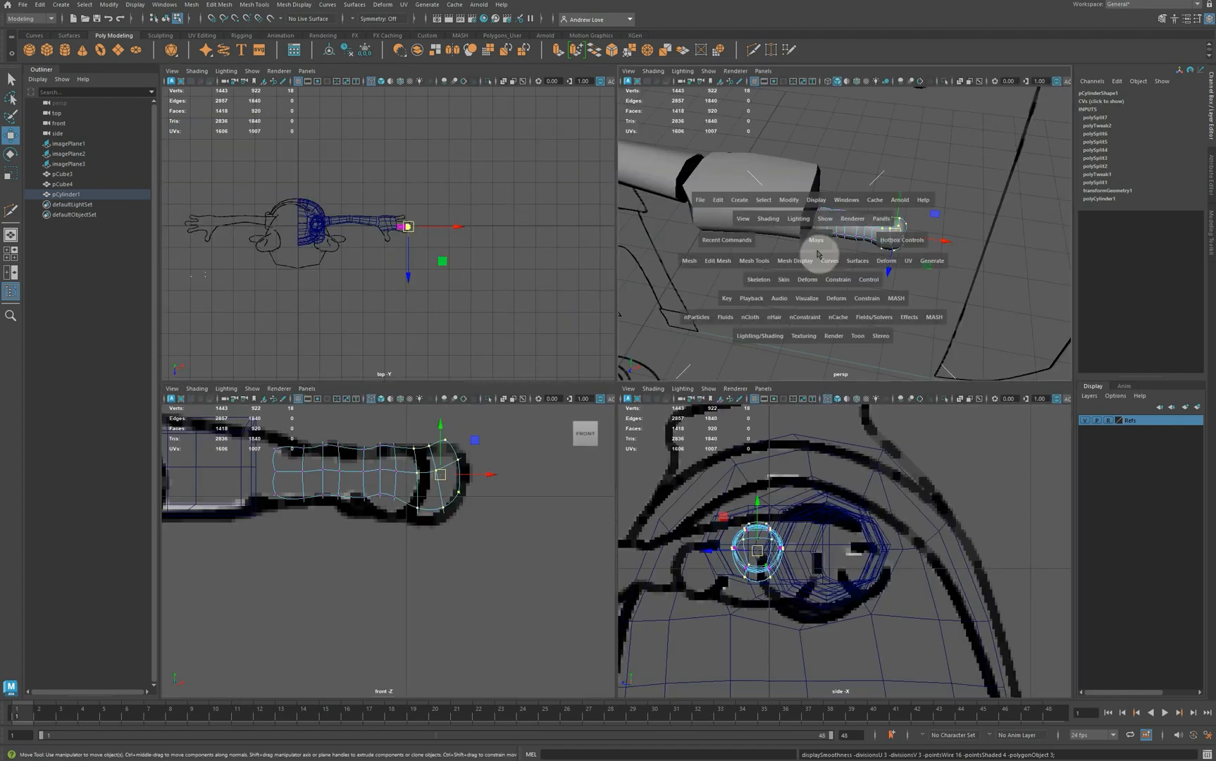
right_drag(630, 386, 665, 376)
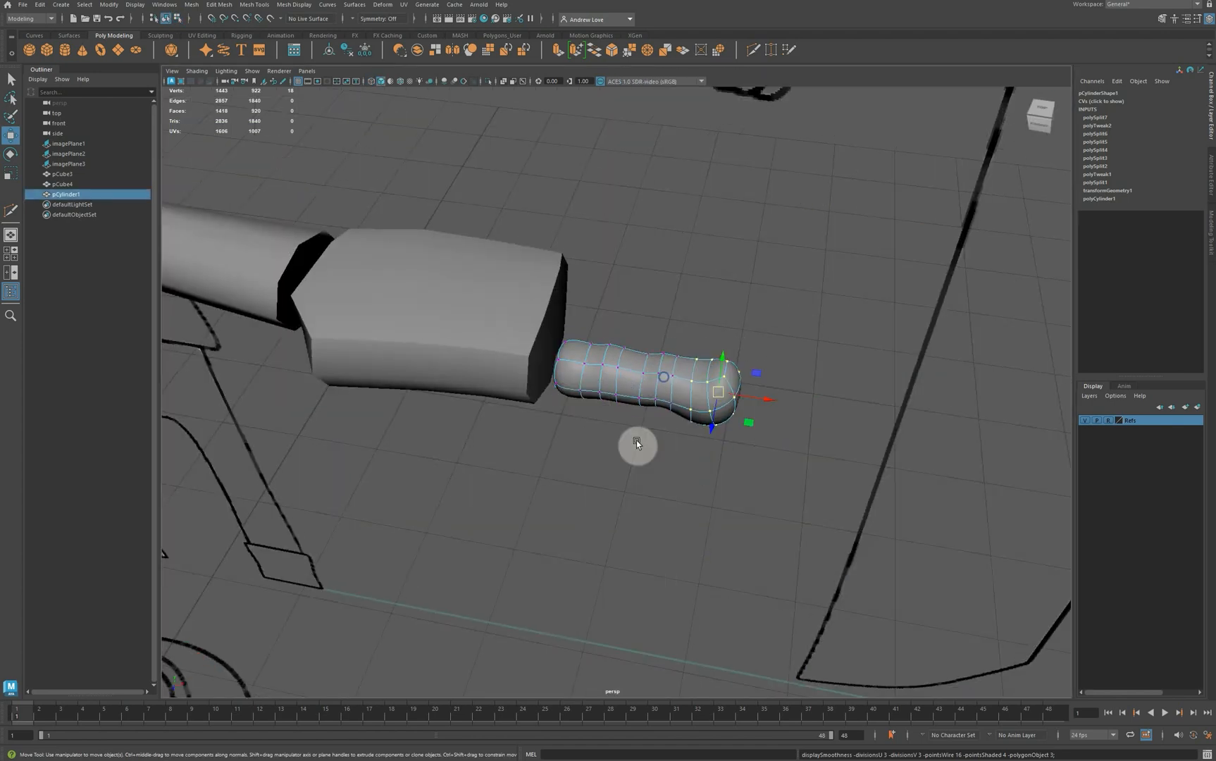
click(617, 451)
alt+drag(582, 481, 553, 475)
click(634, 426)
Move the finger onto the drawn middle finger in the top view, about -0.147 along Z.
key(space)
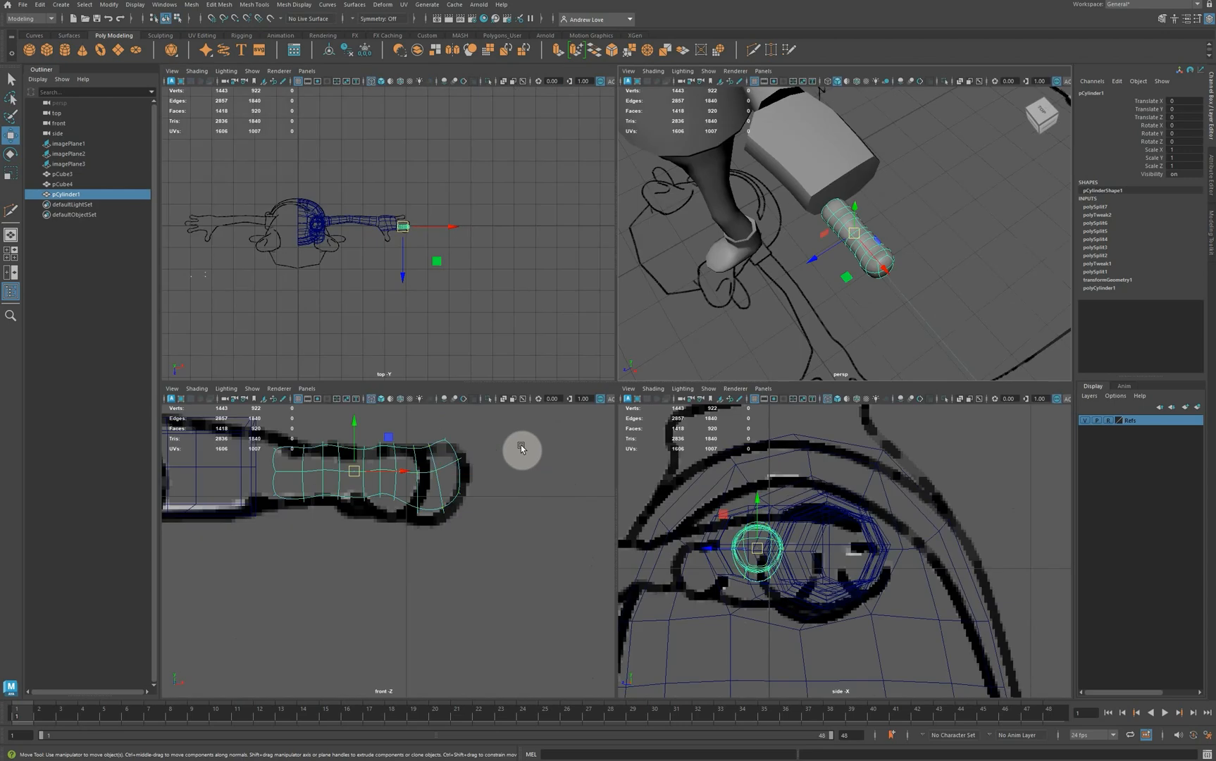
key(space)
key(space)
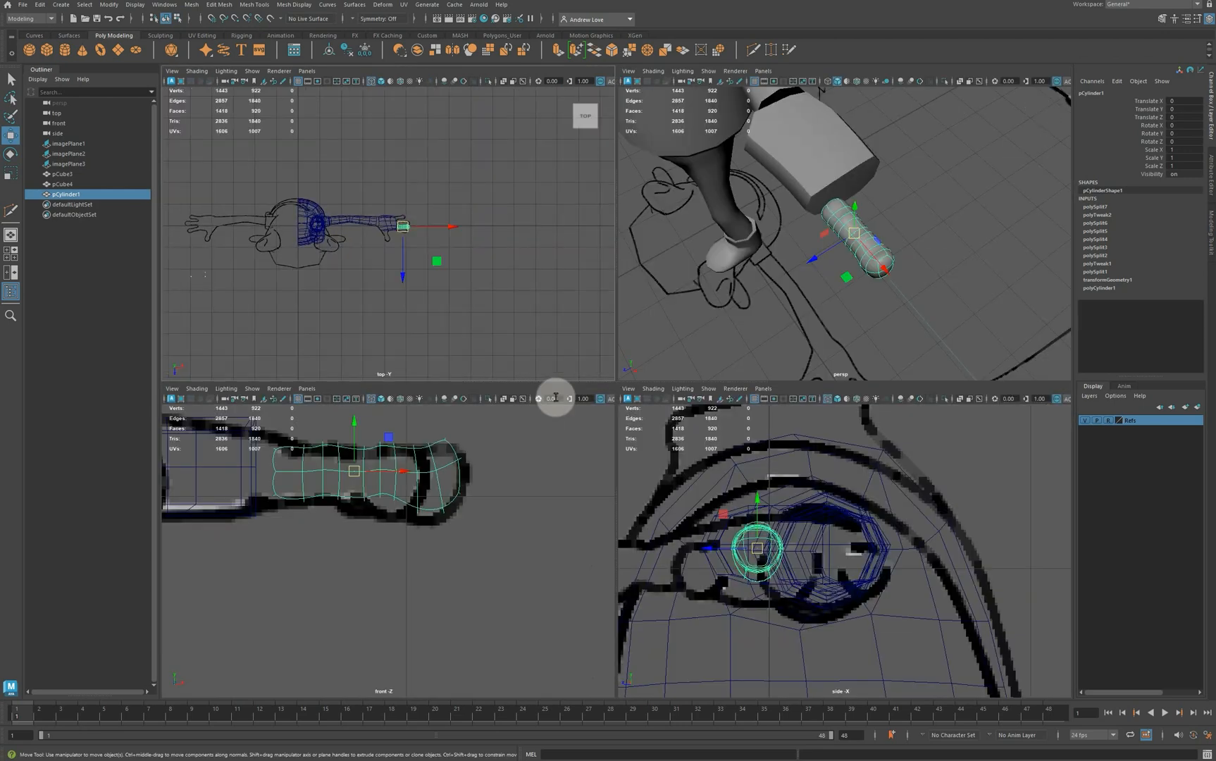
key(space)
scroll(527, 323, up, 8)
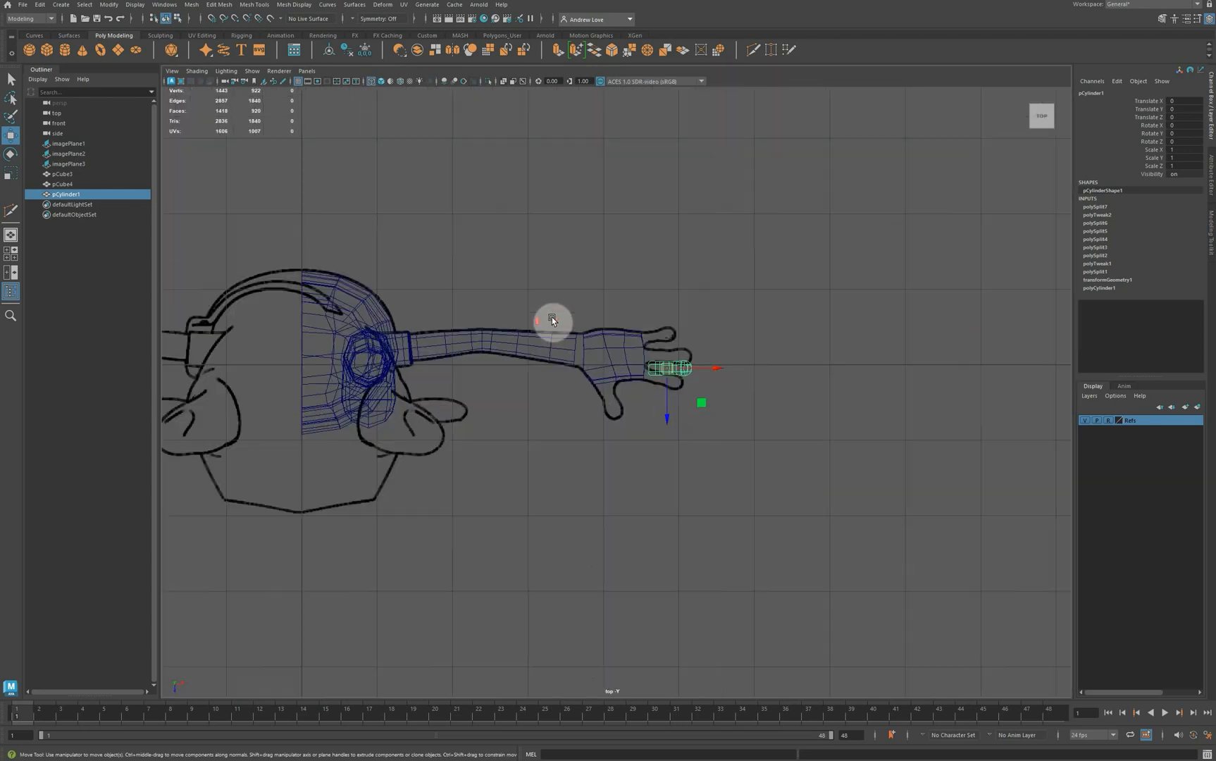
scroll(581, 298, up, 2)
alt+middle_drag(567, 391, 480, 451)
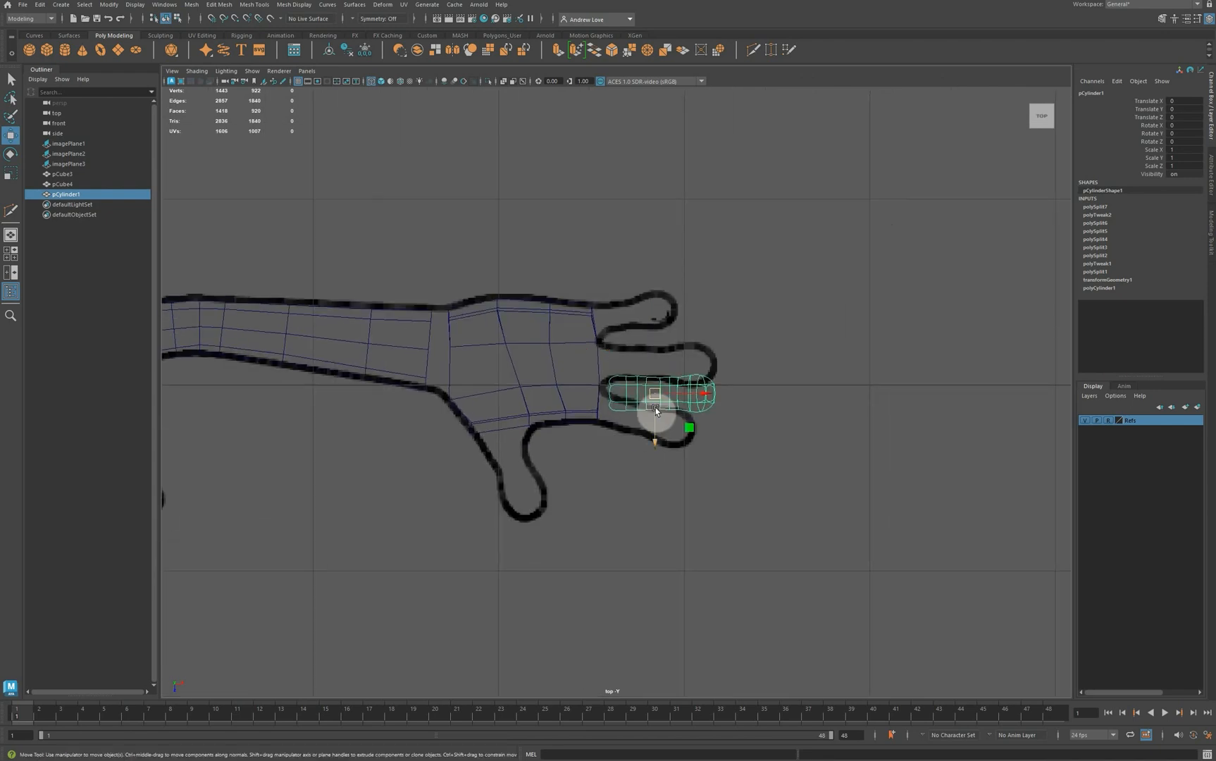
drag(655, 395, 651, 366)
Turn off the finger's smooth preview, delete its construction history, and freeze its transformations.
key(1)
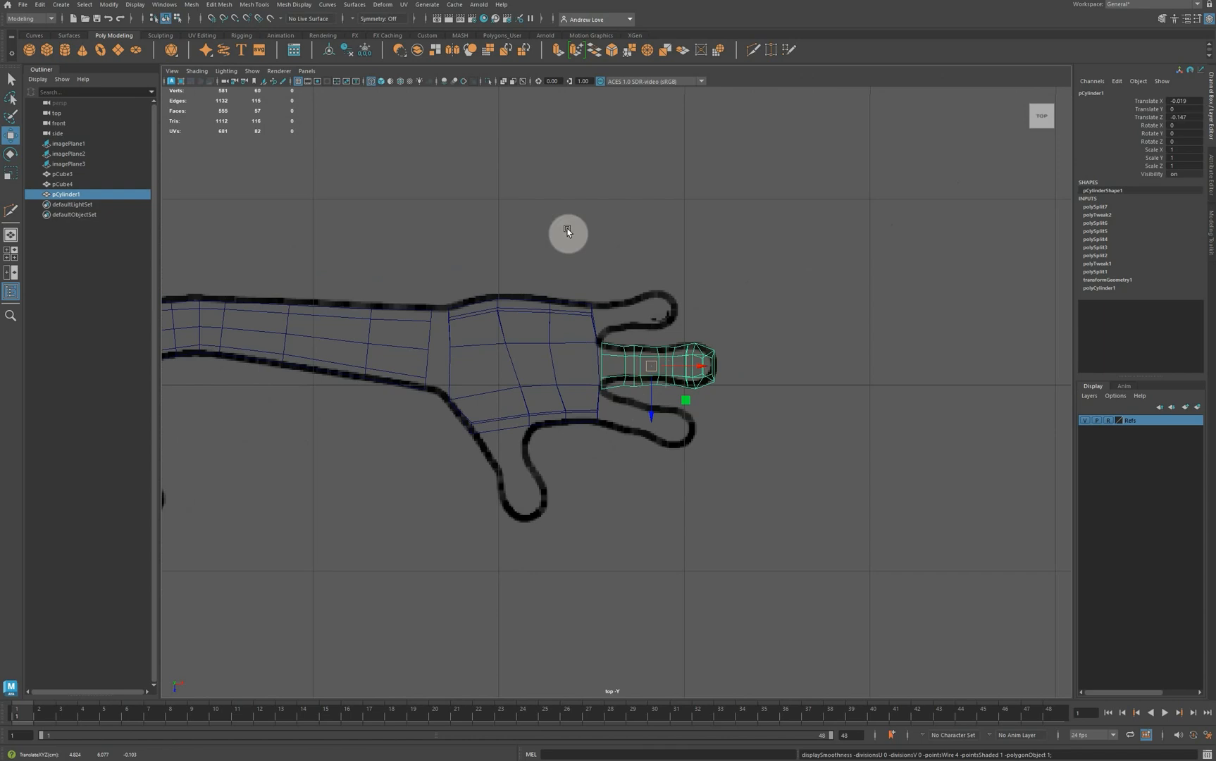
click(347, 54)
click(365, 53)
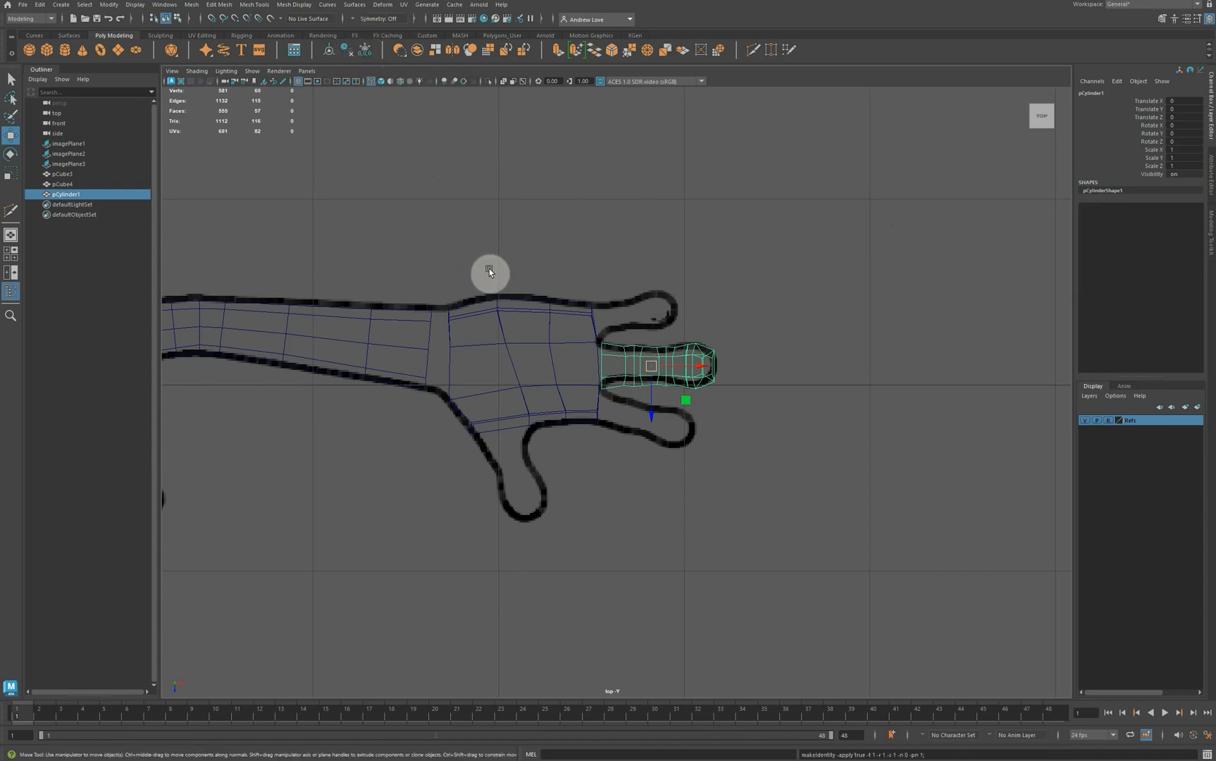
Duplicate the finger and fit the copy to the drawn finger nearest the thumb, rotated about -16° in Y and scaled to about 0.8.
alt+right_drag(488, 269, 501, 266)
key(ctrl+d)
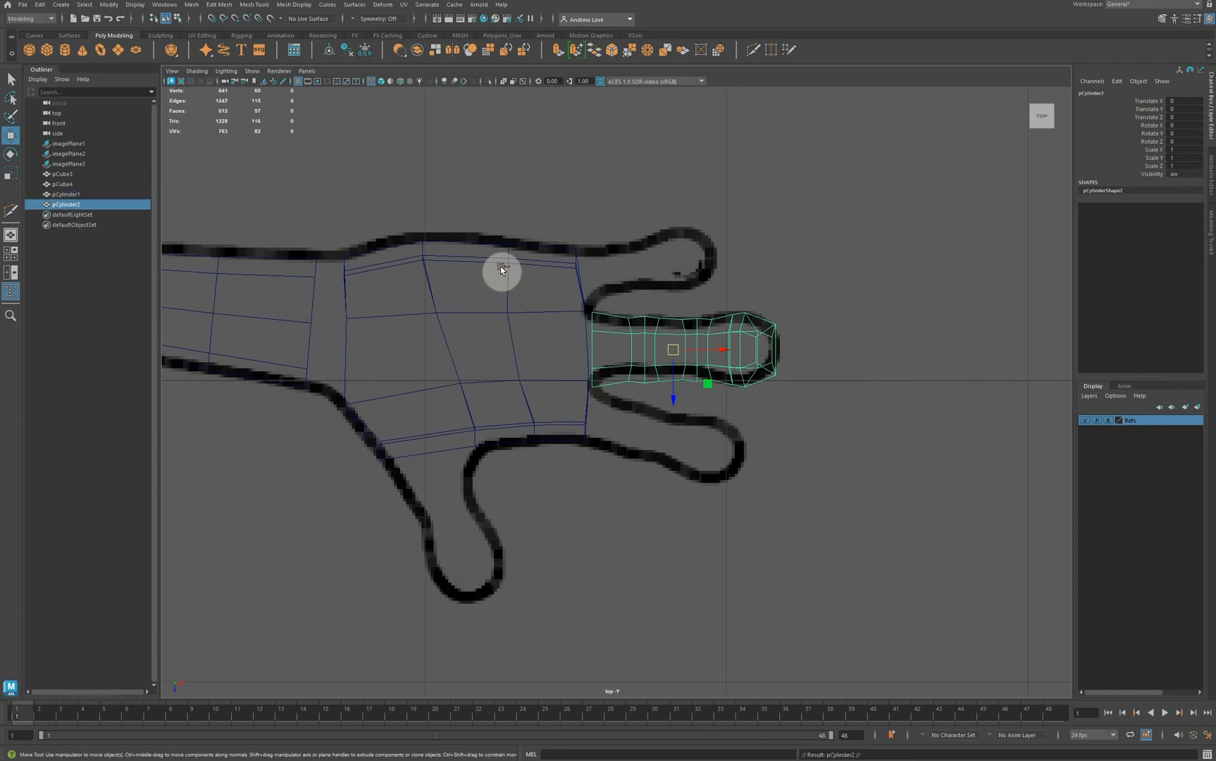
drag(673, 363, 668, 435)
key(e)
key(w)
key(r)
key(w)
Nudge the middle finger into line with its drawing, check it smoothed, and narrow it to about 0.856 in Z.
click(664, 376)
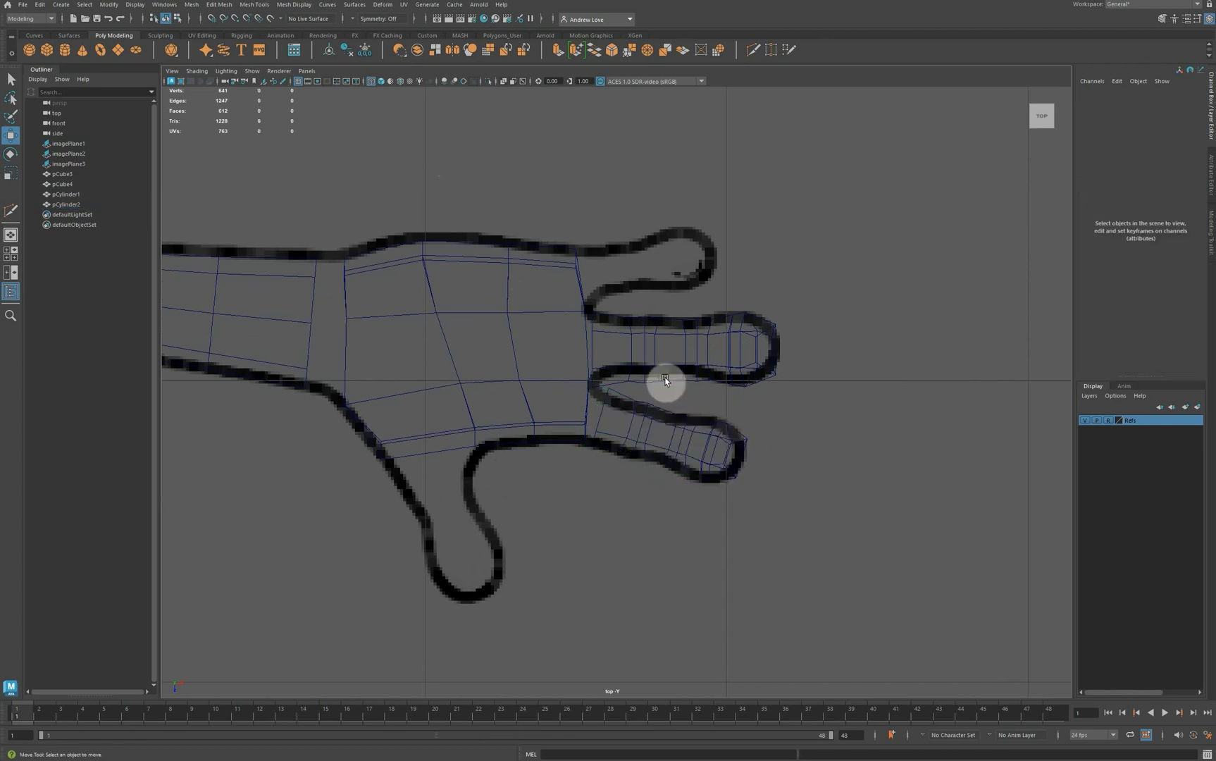
click(663, 362)
drag(665, 356, 675, 350)
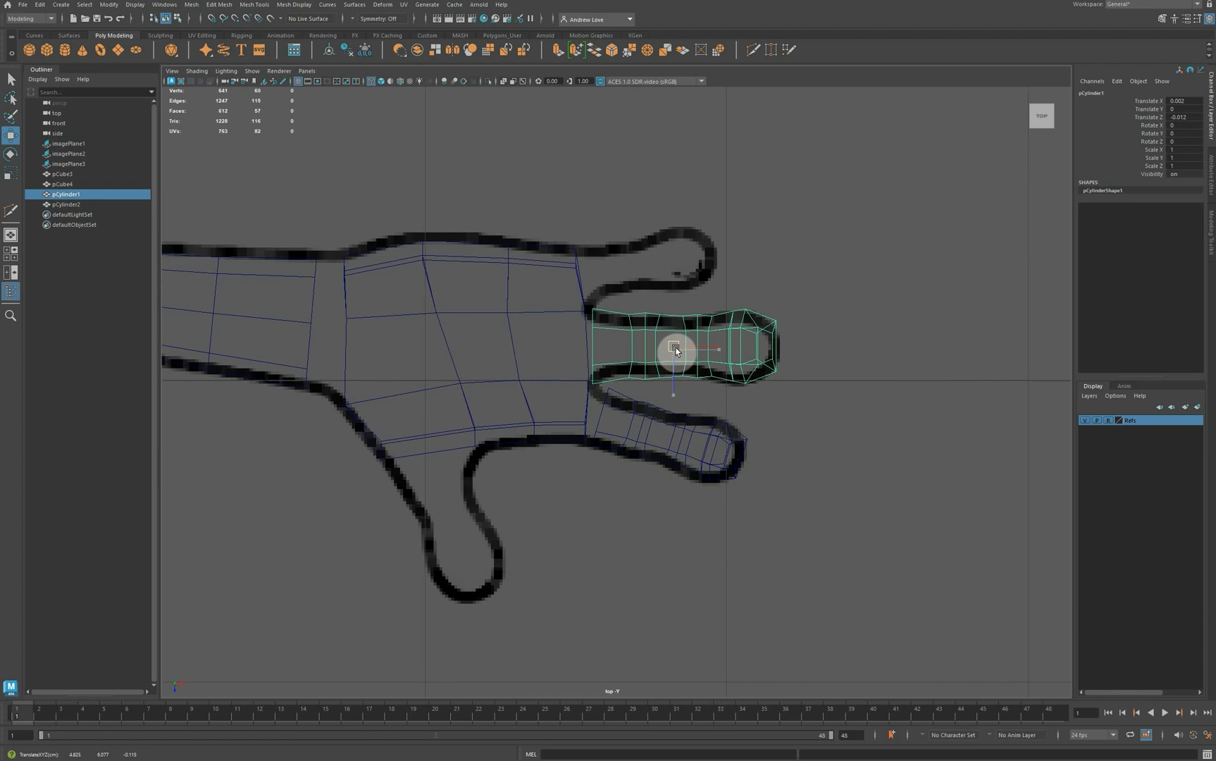
key(3)
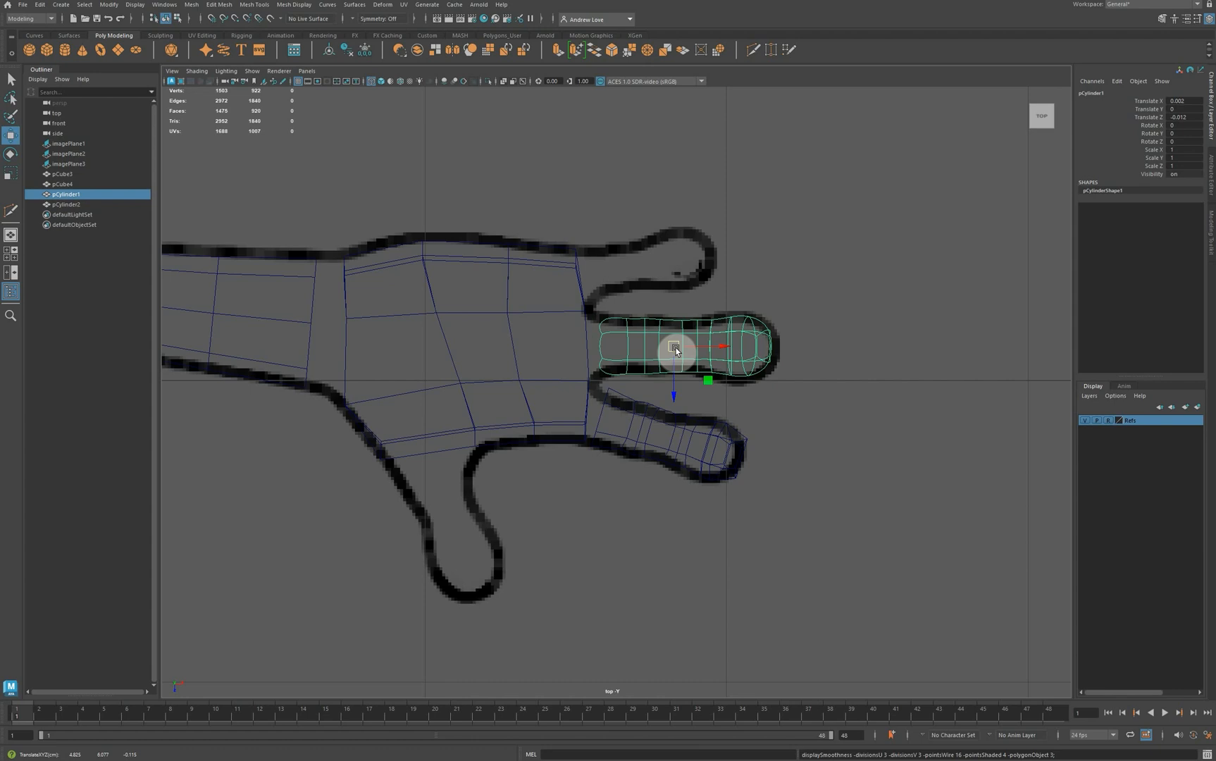
key(1)
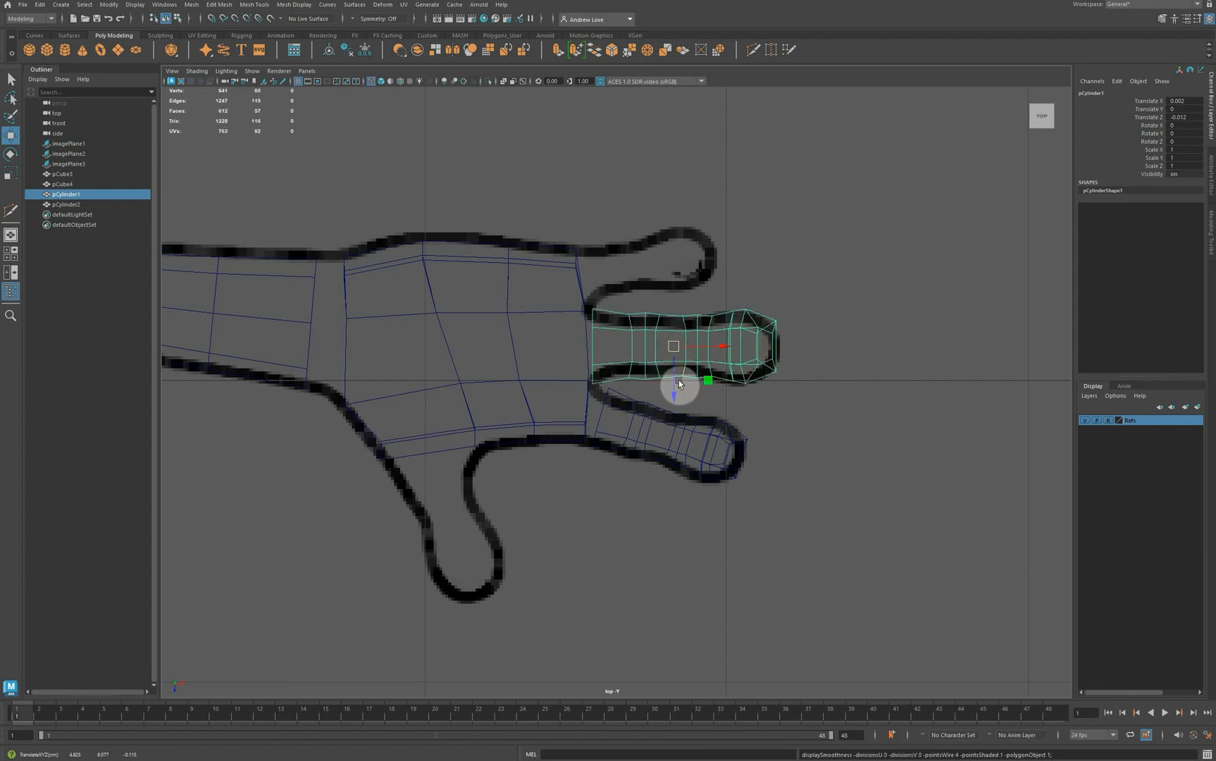
key(r)
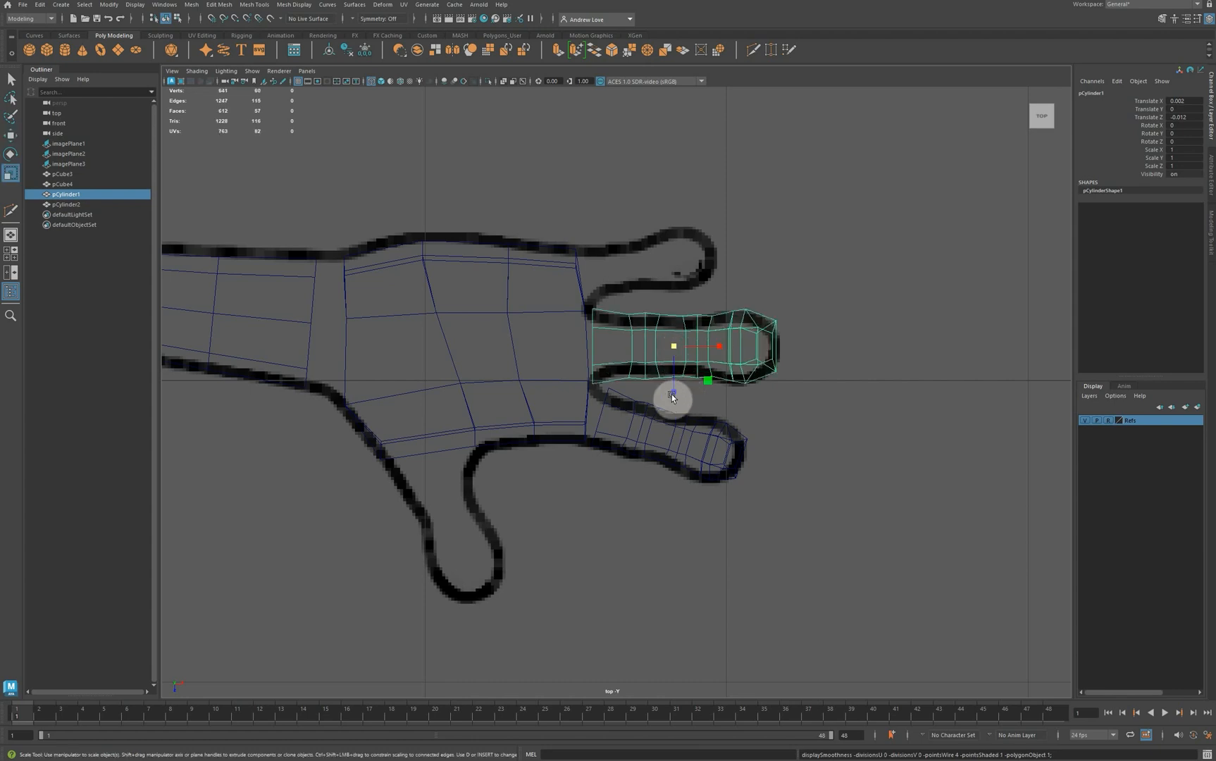
drag(672, 395, 668, 386)
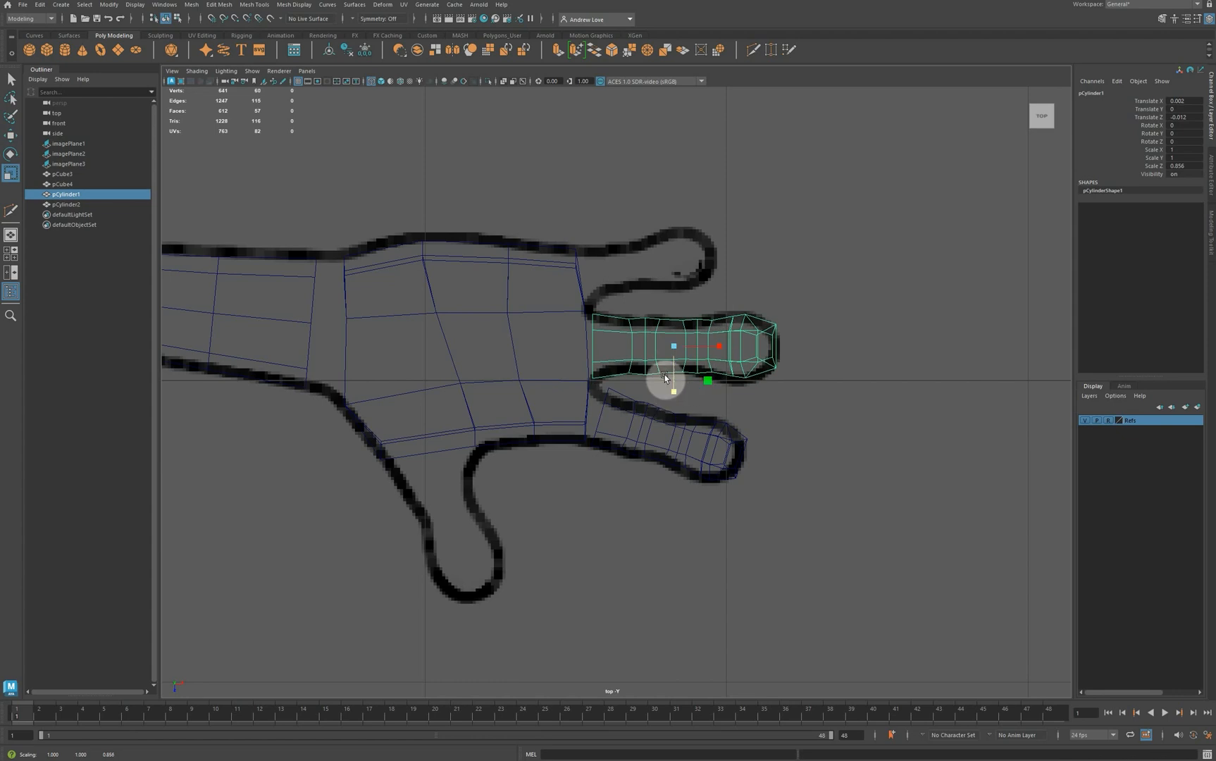
Narrow the finger nearest the thumb to about 0.685 in Z, then duplicate it onto the outermost drawn finger, rotated about 6.8° in Y.
click(651, 448)
click(654, 446)
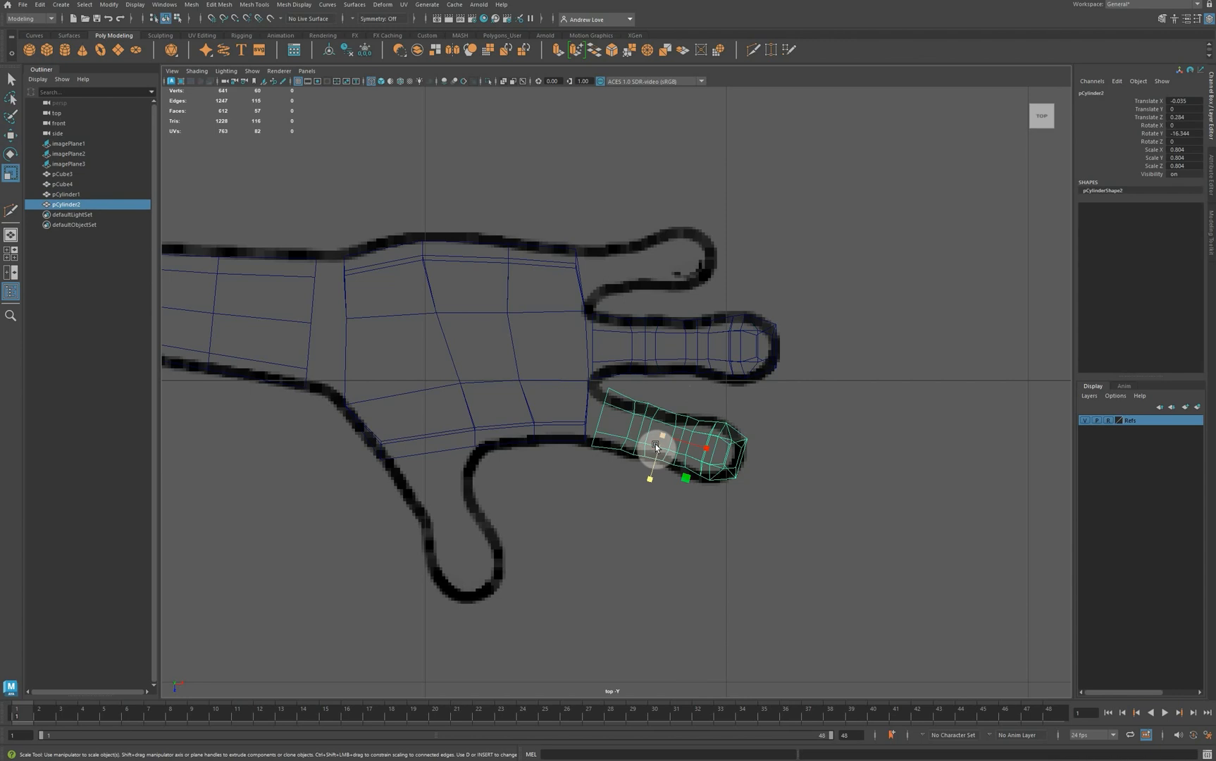
drag(653, 442, 606, 243)
key(w)
key(ctrl+d)
key(e)
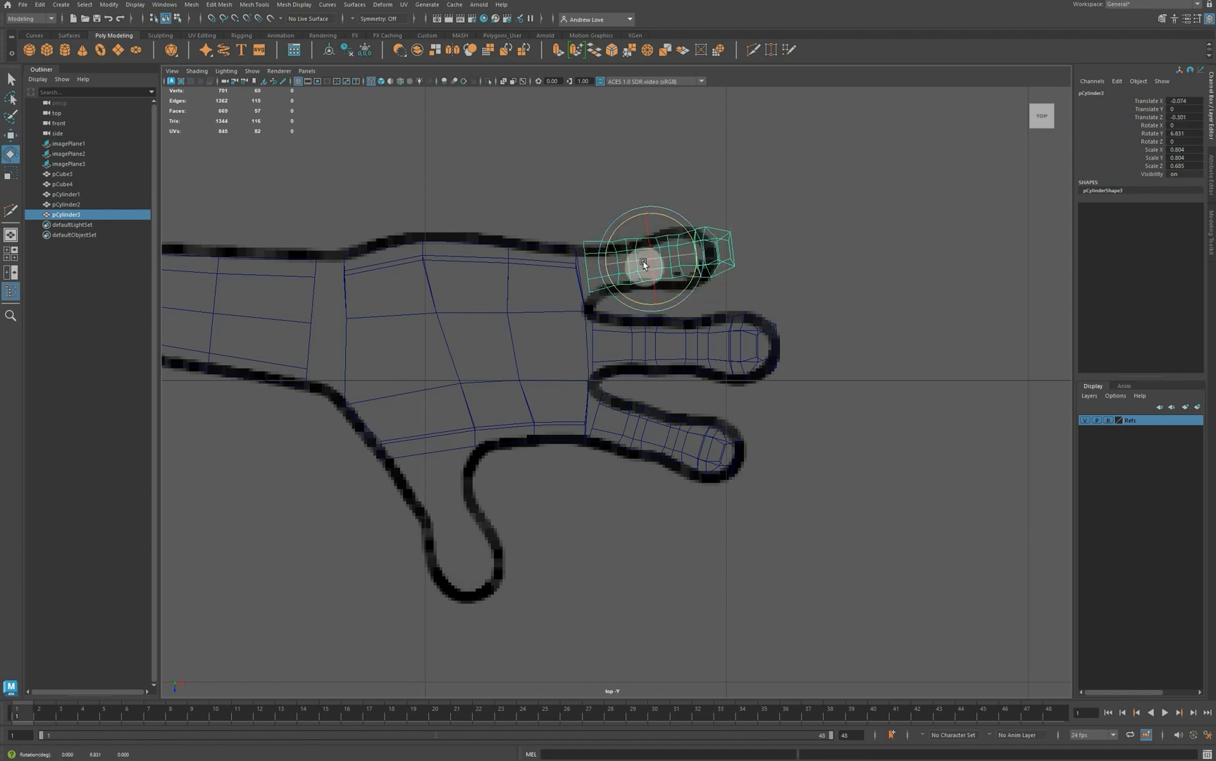
Shorten the outermost finger to about 0.65 in X and reposition it inside its drawn outline.
key(r)
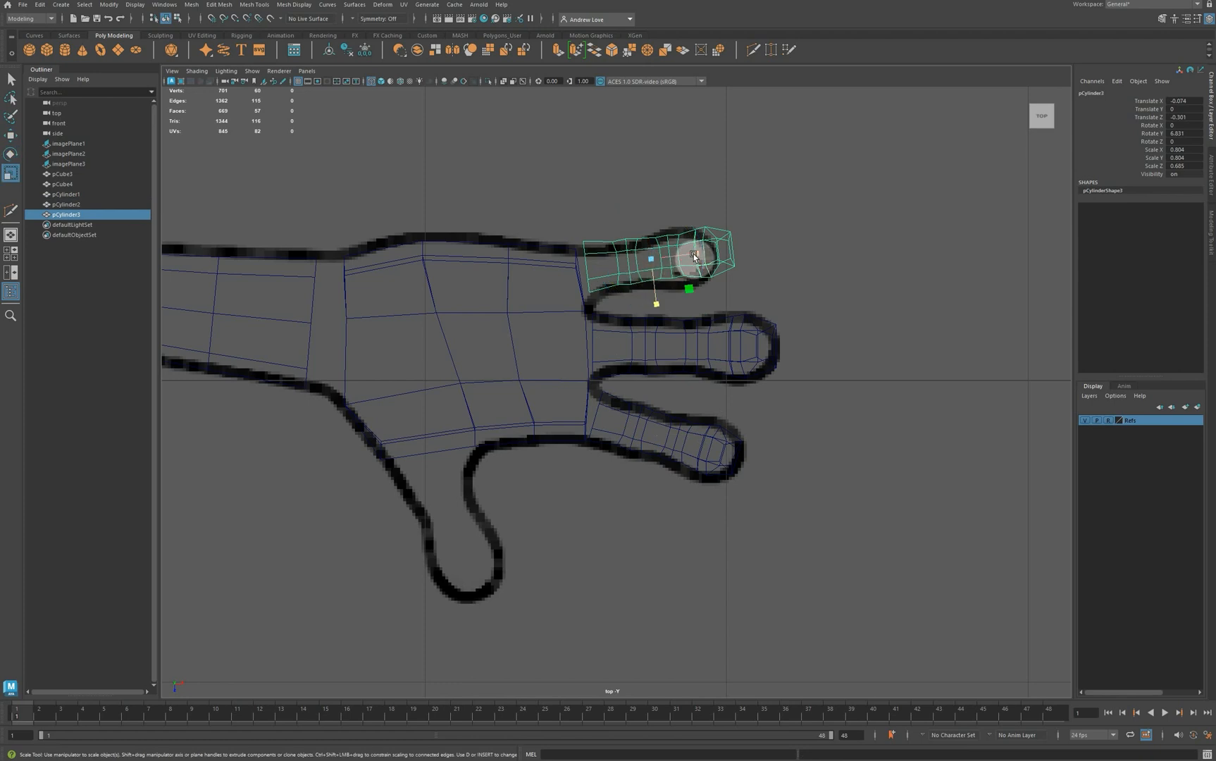
mouse_move(693, 254)
mouse_down()
mouse_move(646, 266)
mouse_move(684, 262)
mouse_up()
key(w)
key(r)
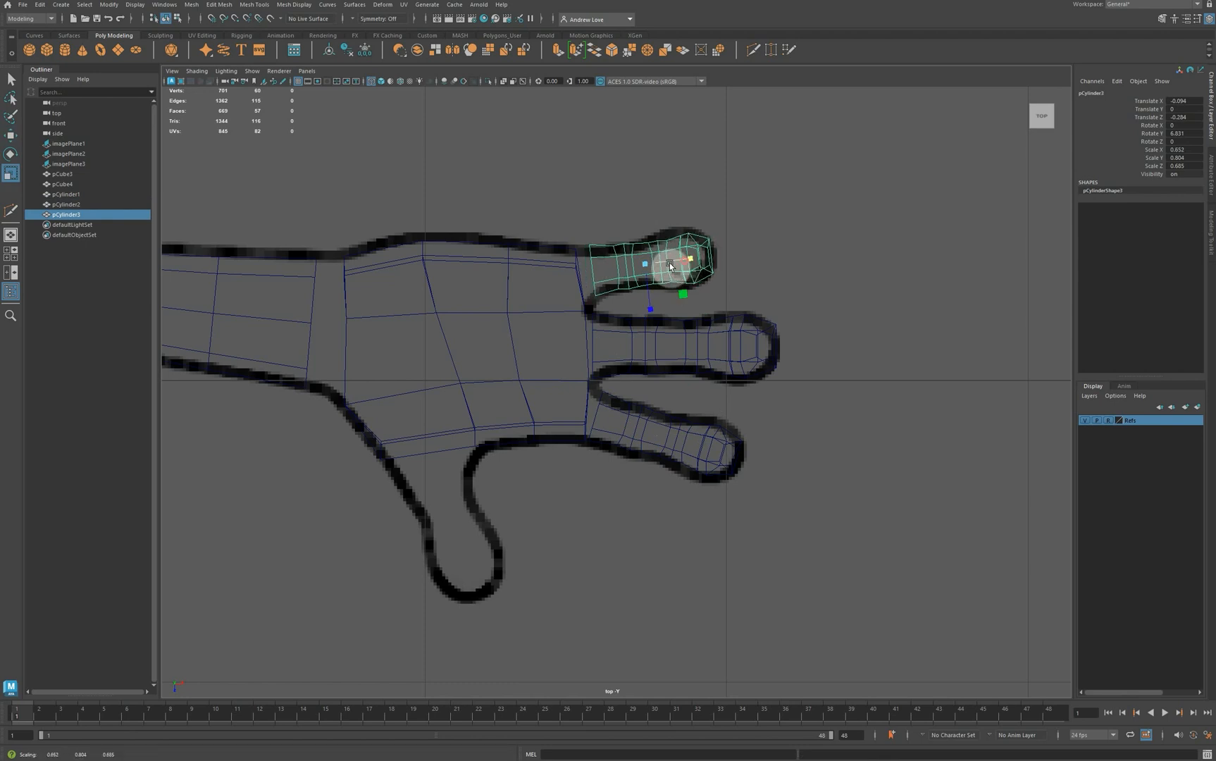
key(w)
drag(649, 266, 636, 265)
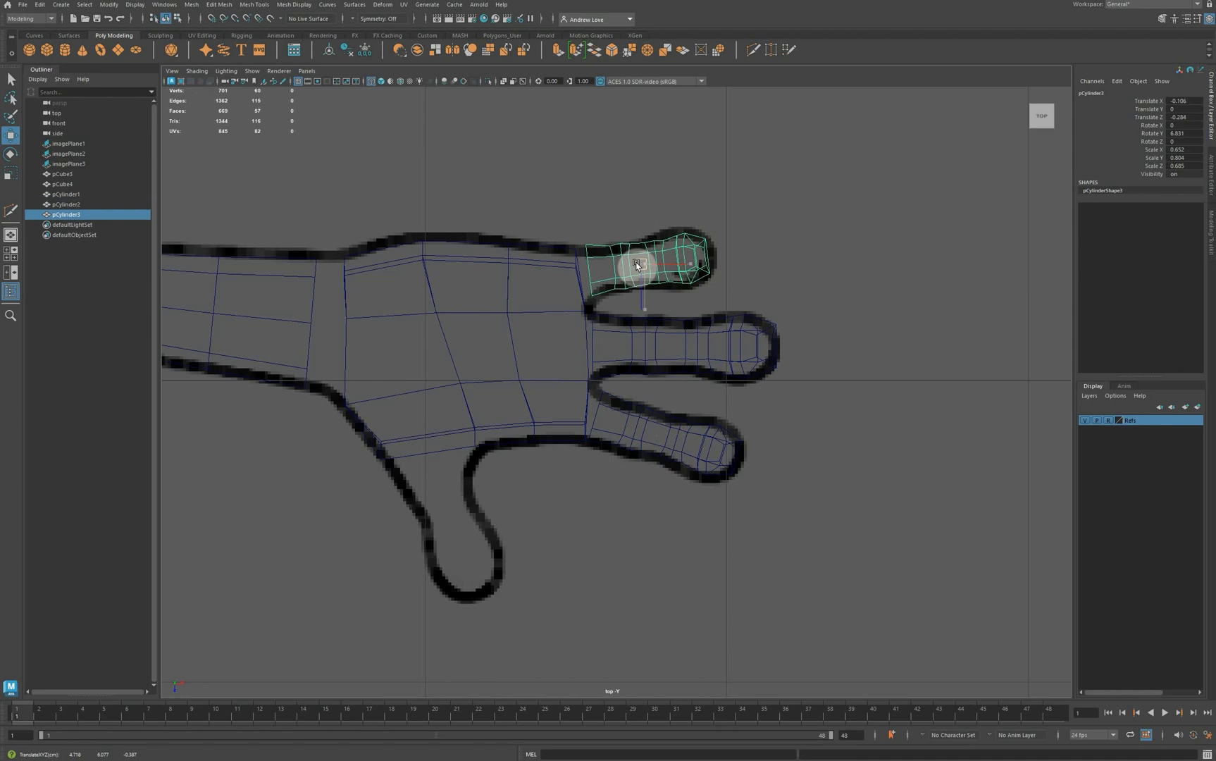
Duplicate the middle finger in the perspective view and move the copy toward the thumb area, to about -0.447 in X and 0.757 in Z.
key(space)
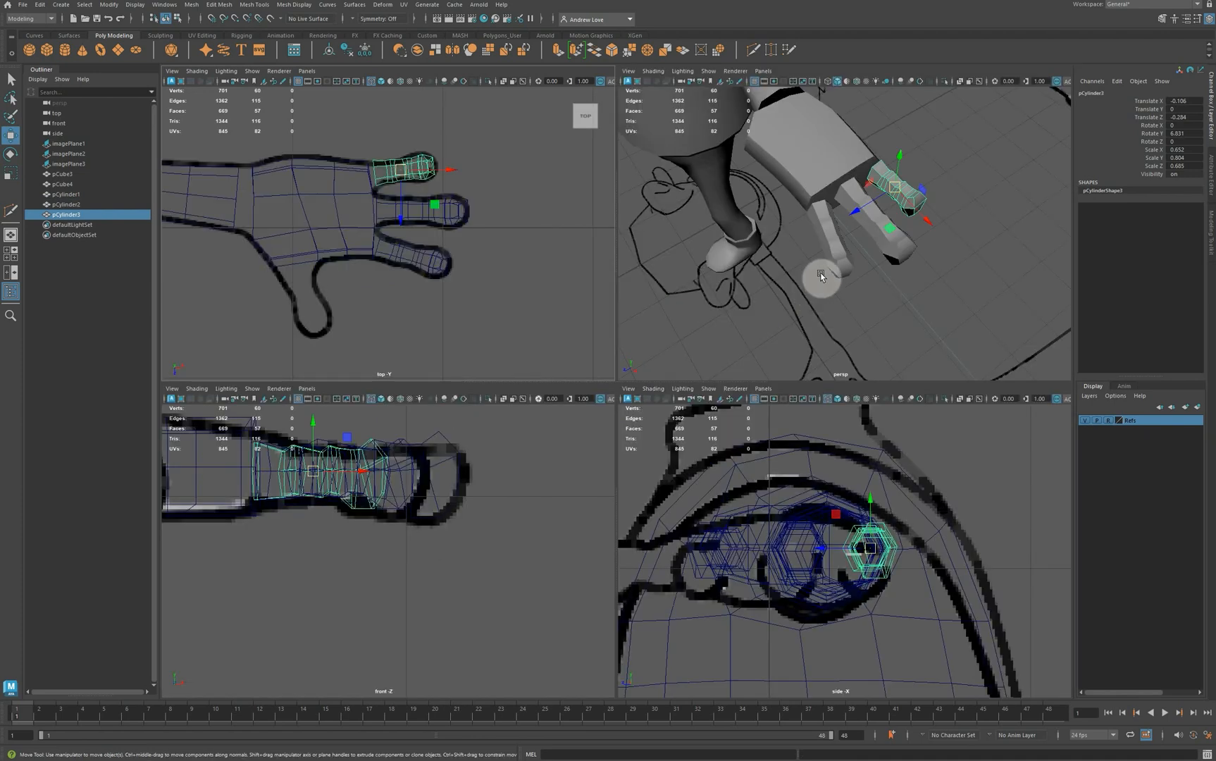
key(space)
click(830, 314)
alt+drag(818, 335, 718, 409)
click(682, 395)
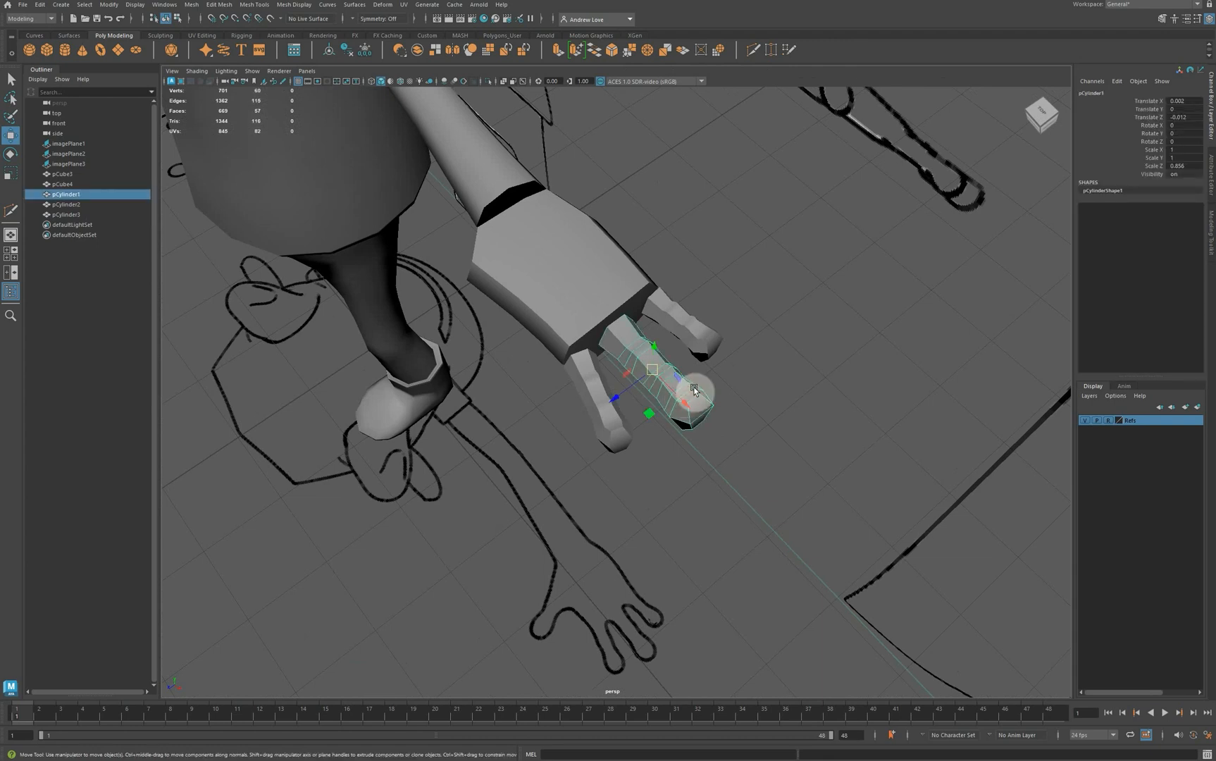
key(ctrl+d)
drag(611, 400, 430, 423)
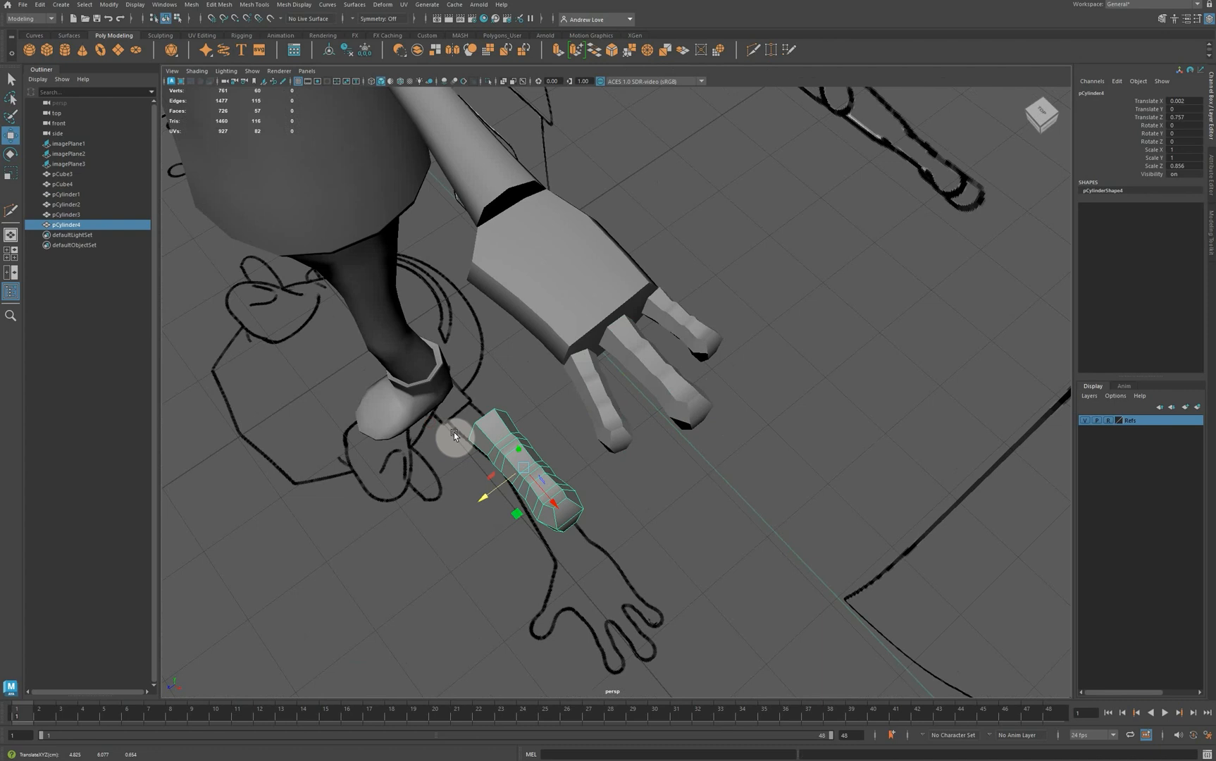
drag(543, 496, 478, 438)
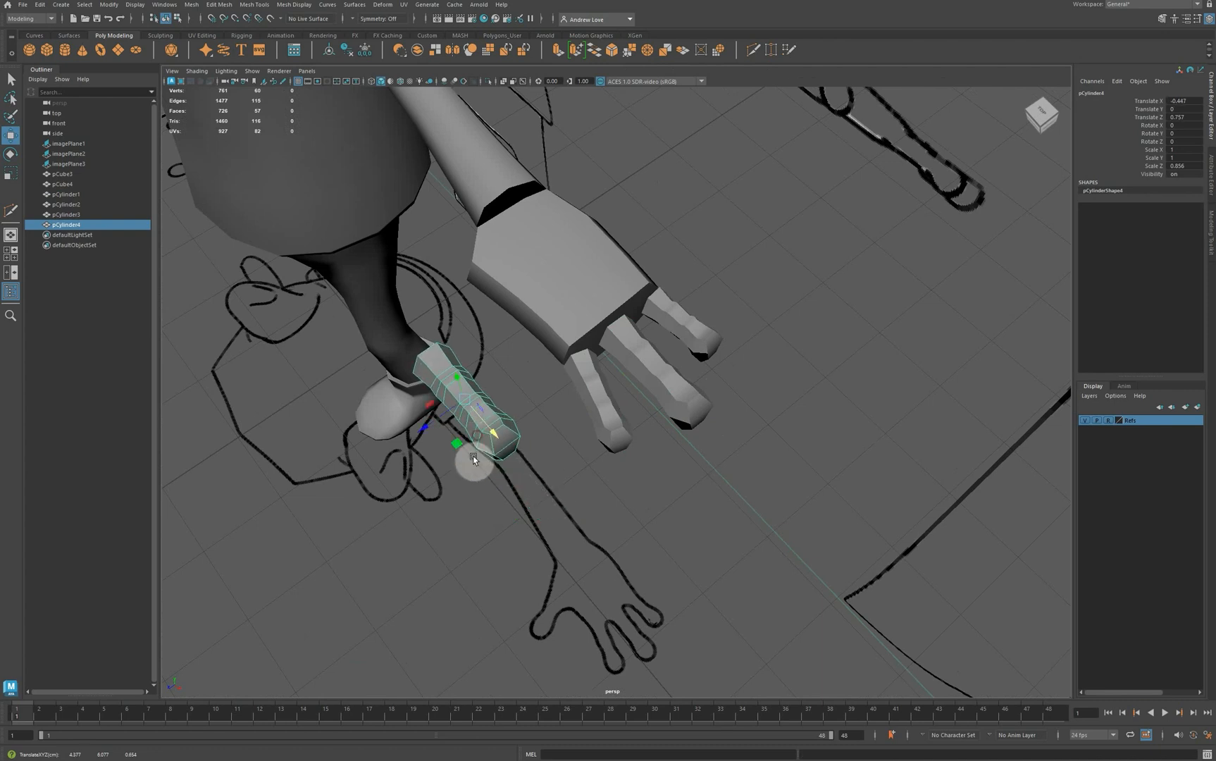
Rotate the thumb copy about -63° in Y in the top view to match the drawn thumb's direction.
key(space)
key(space)
key(space)
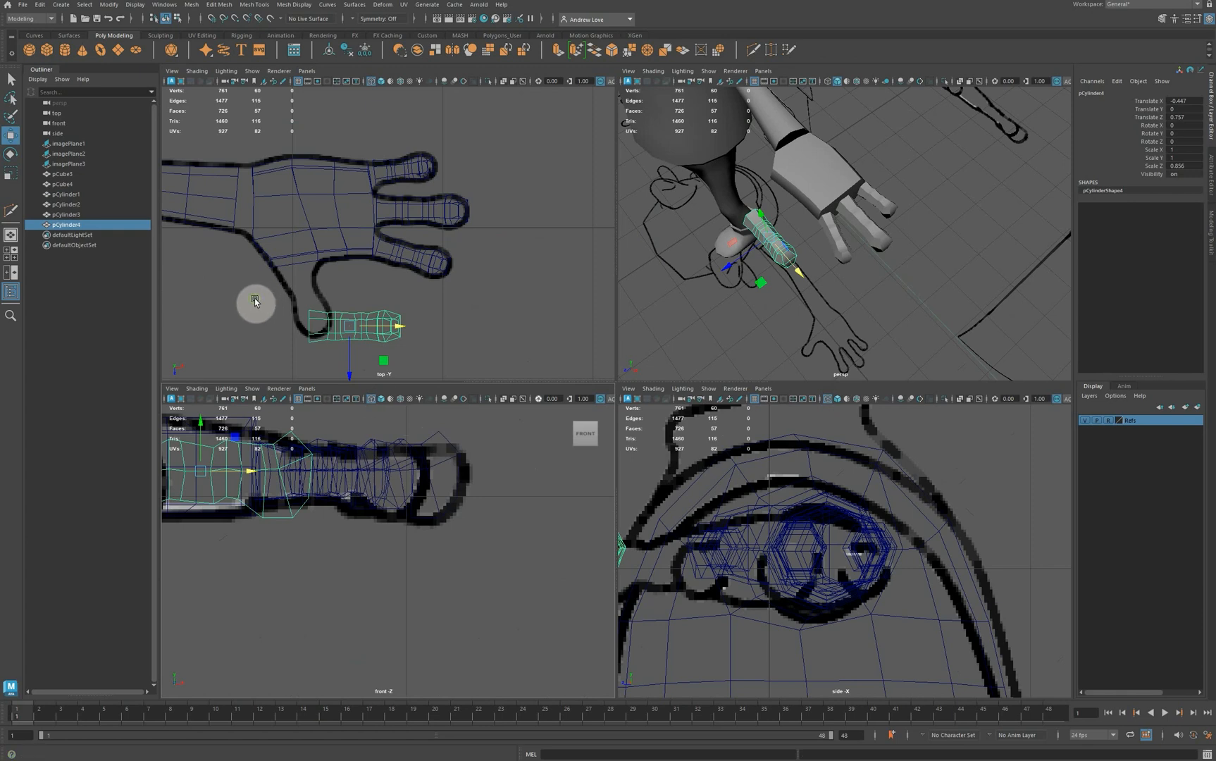
alt+middle_drag(254, 301, 354, 273)
key(space)
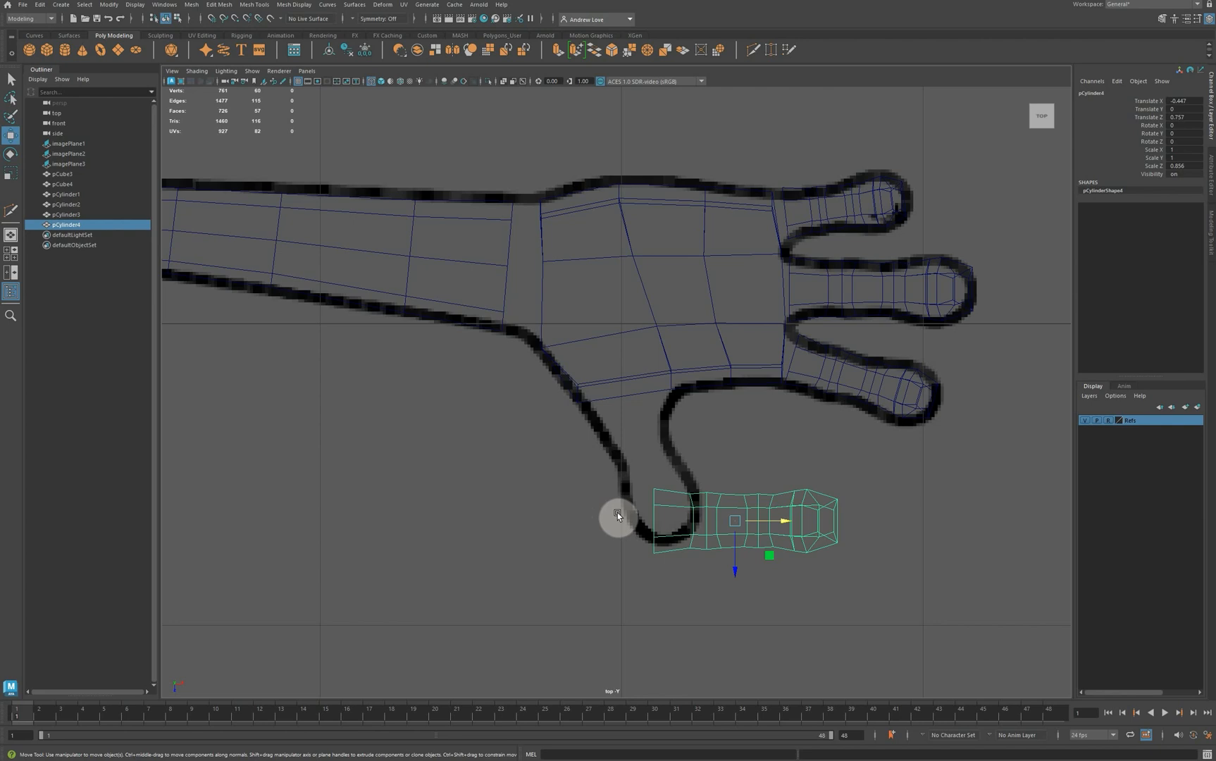
key(e)
drag(701, 552, 662, 497)
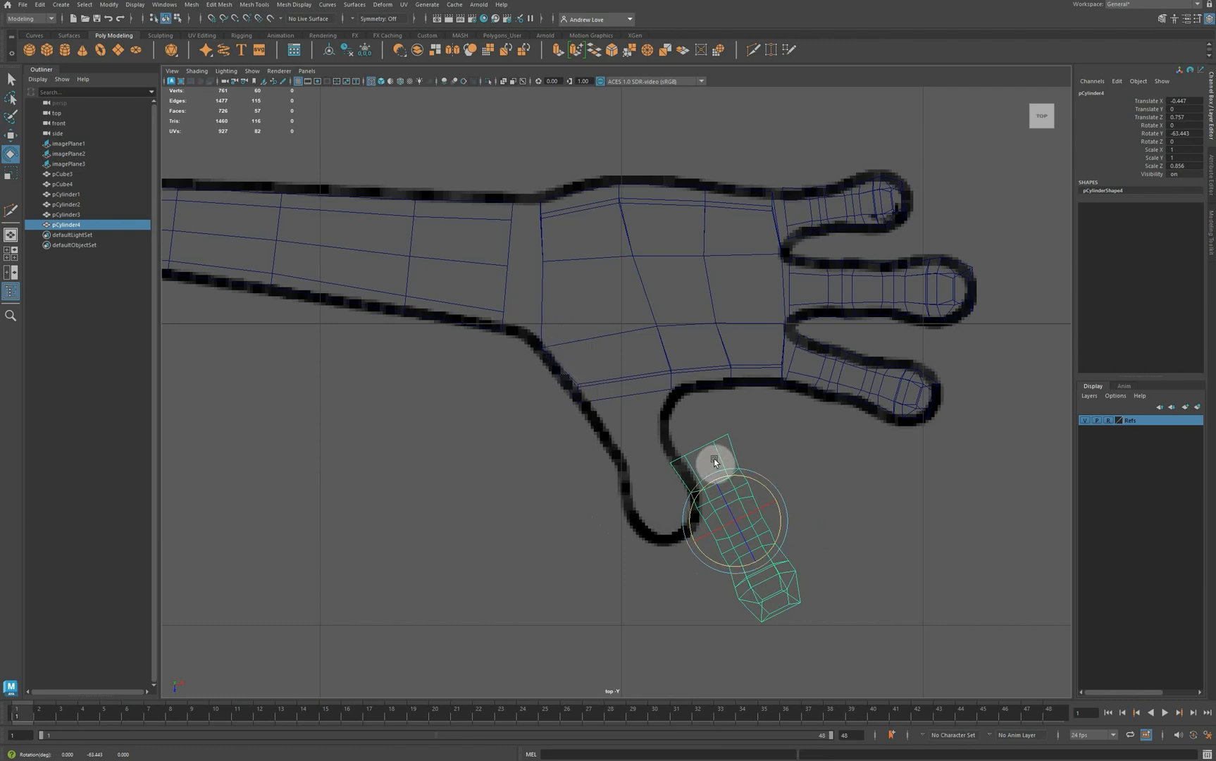
Select the faces of the thumb's base segments, grow the selection once, and delete them to shorten the thumb.
right_drag(712, 449, 672, 453)
drag(638, 421, 758, 463)
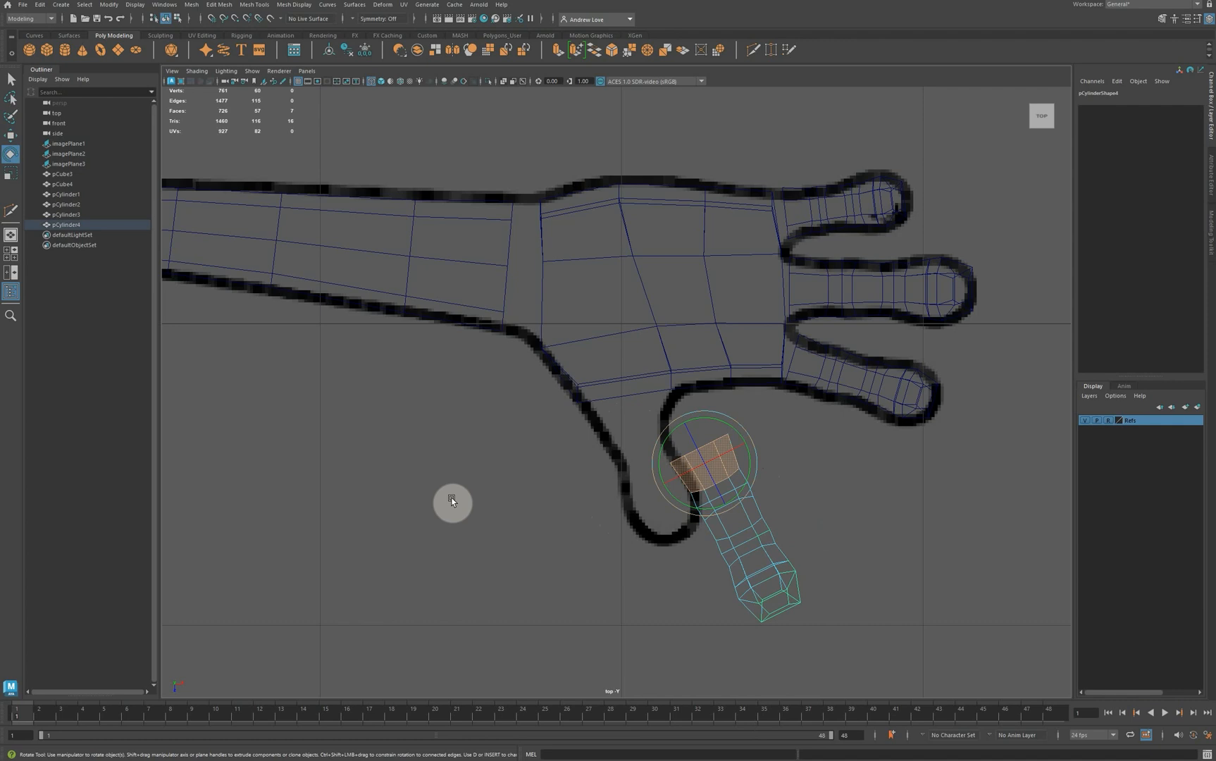
key(shift+period)
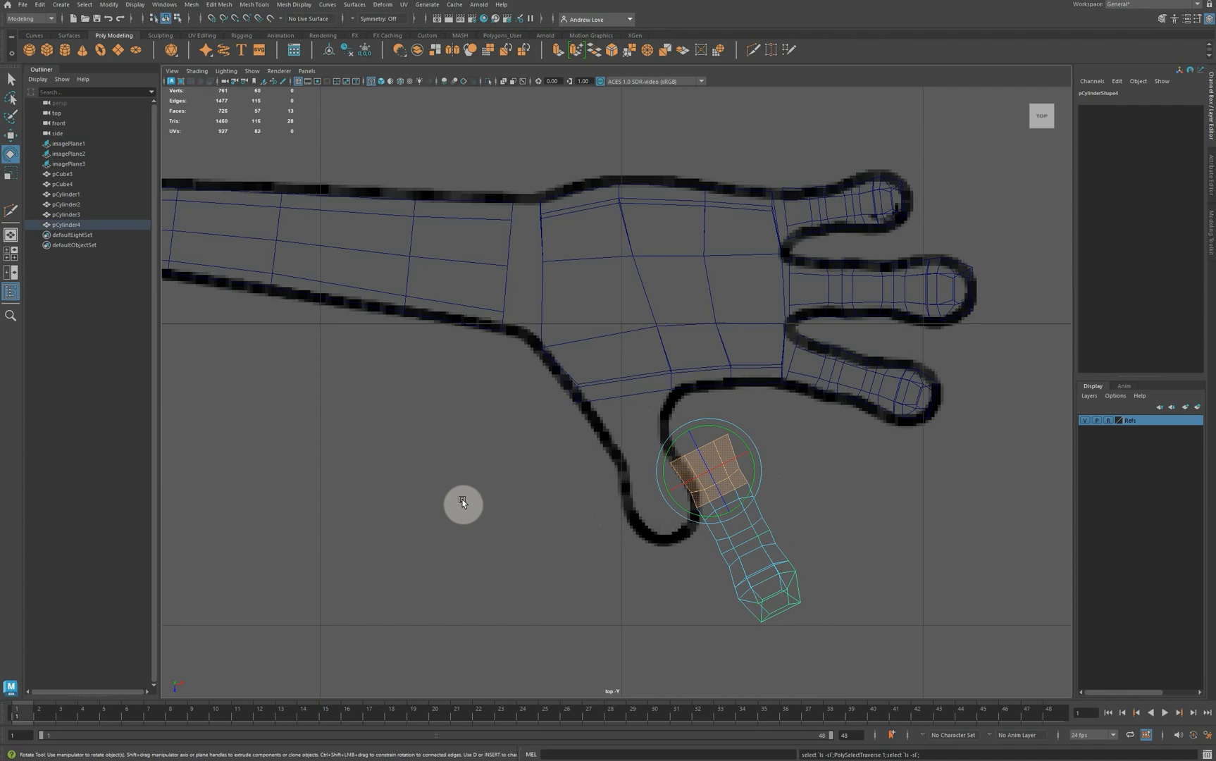
key(Delete)
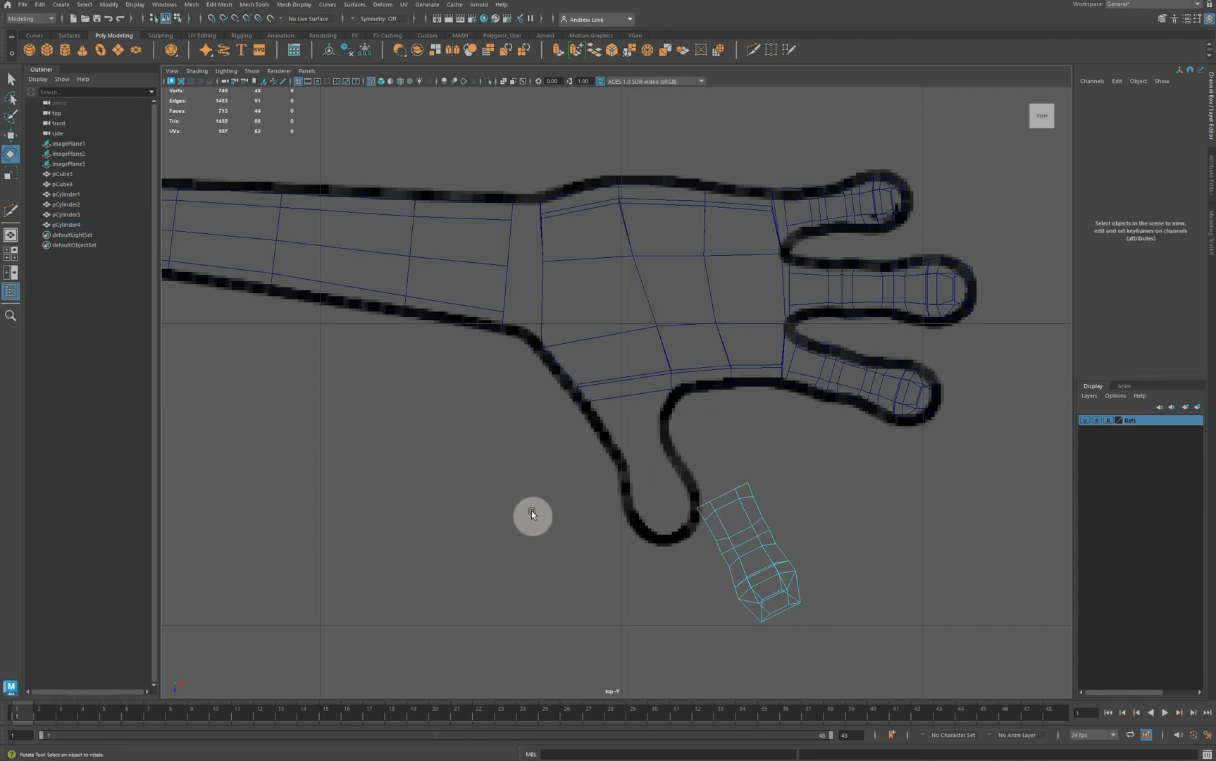
Move the whole thumb onto the drawn thumb and adjust its rotation to about -70° in Y.
right_drag(695, 529, 767, 458)
key(w)
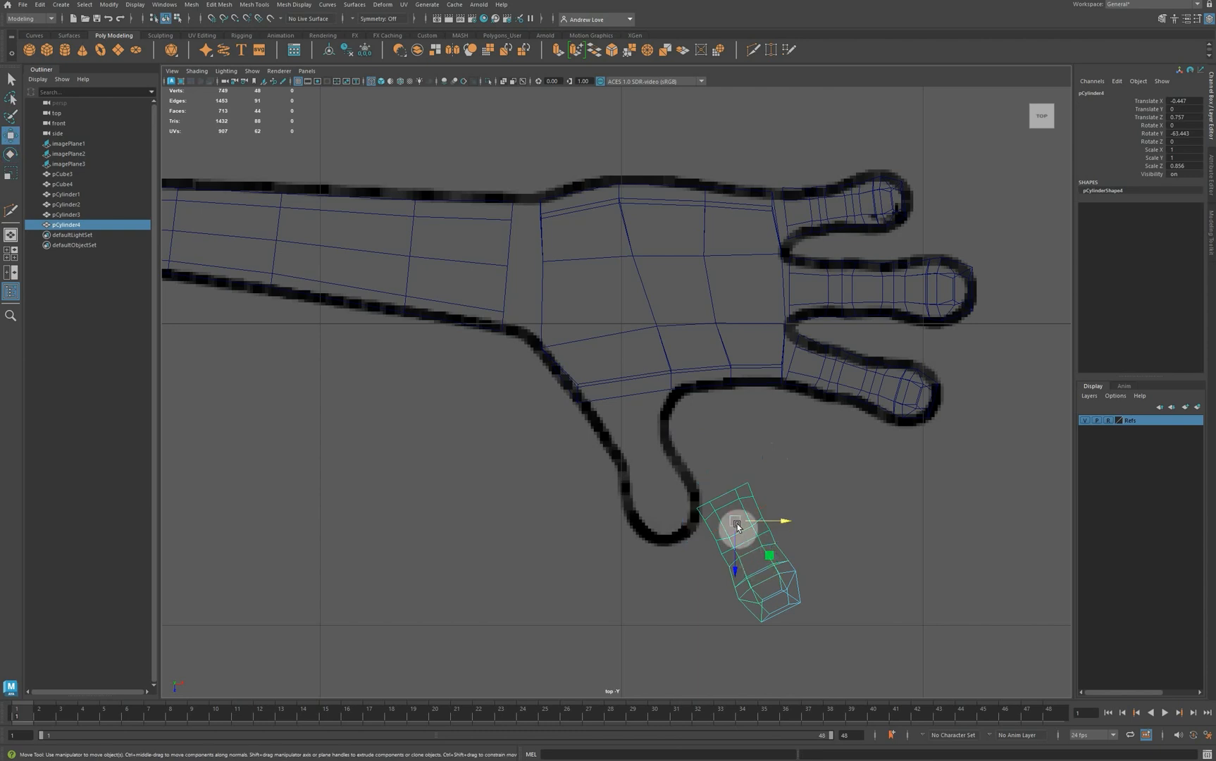
drag(736, 523, 636, 444)
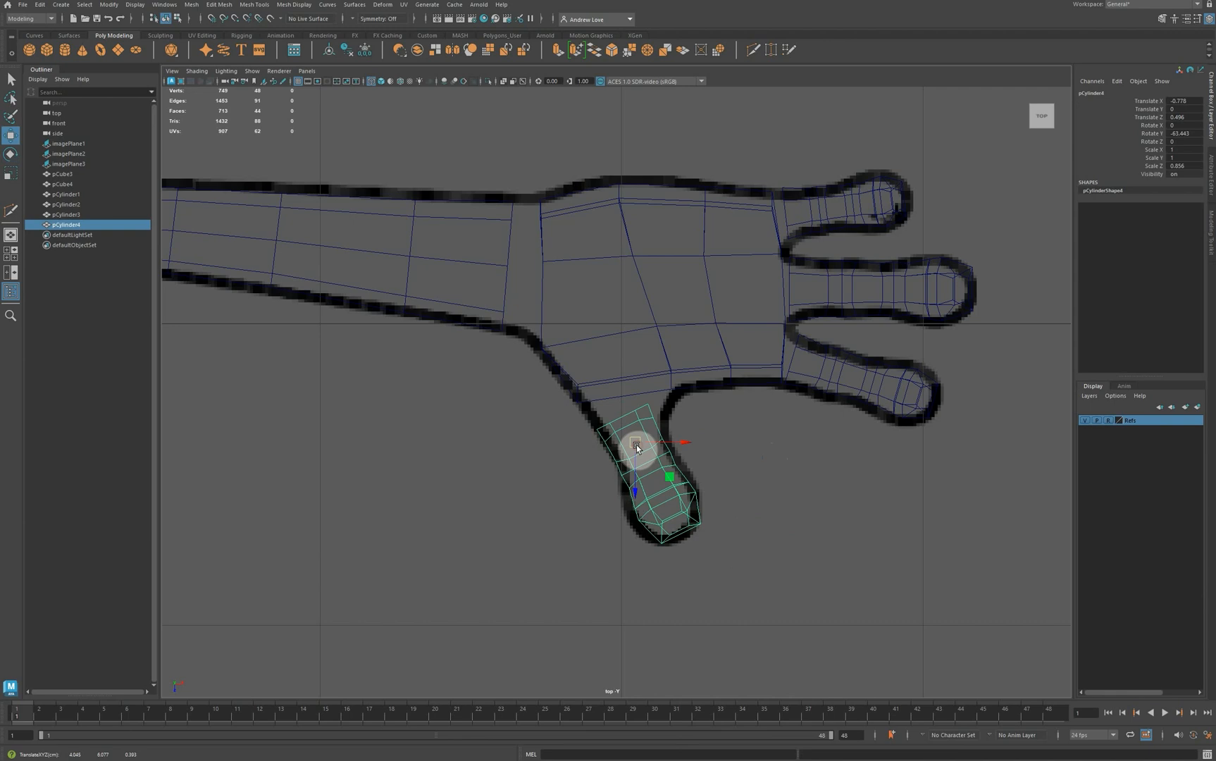
key(e)
drag(611, 477, 642, 448)
key(w)
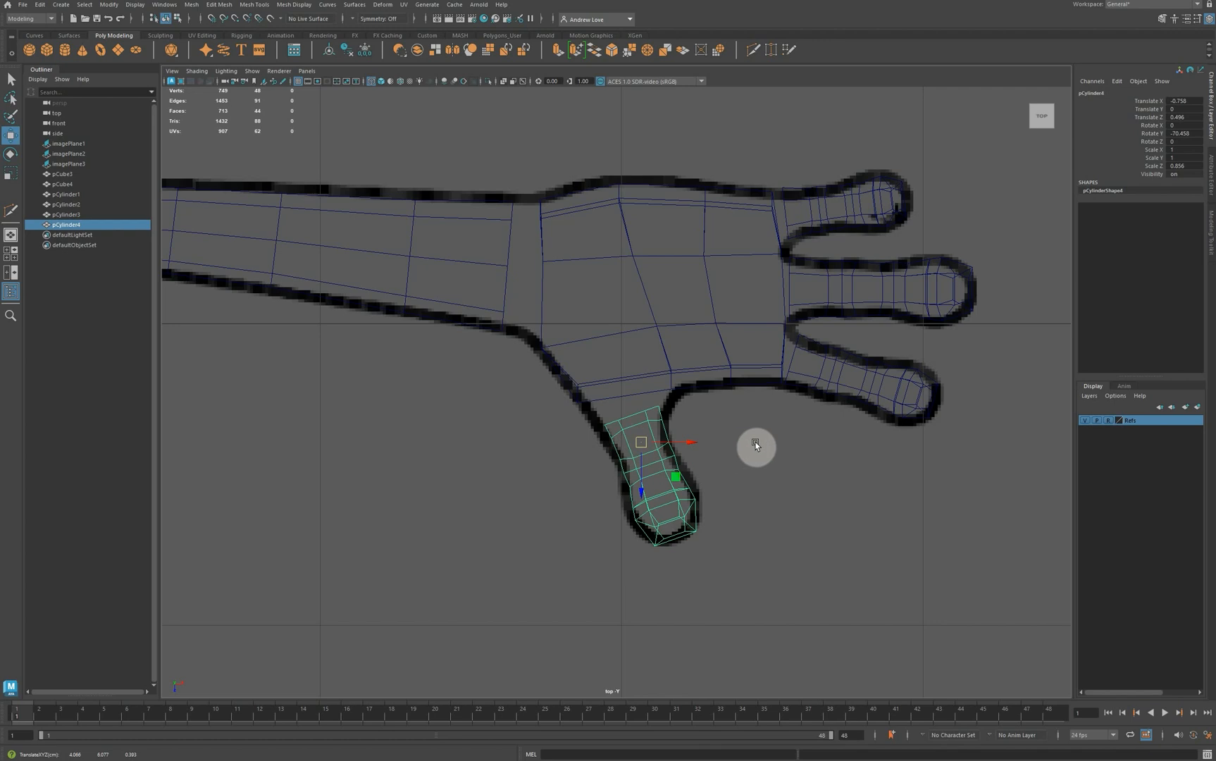
Check the thumb against the hand in perspective and reduce its thickness to about 0.81 in Y and Z.
key(space)
key(space)
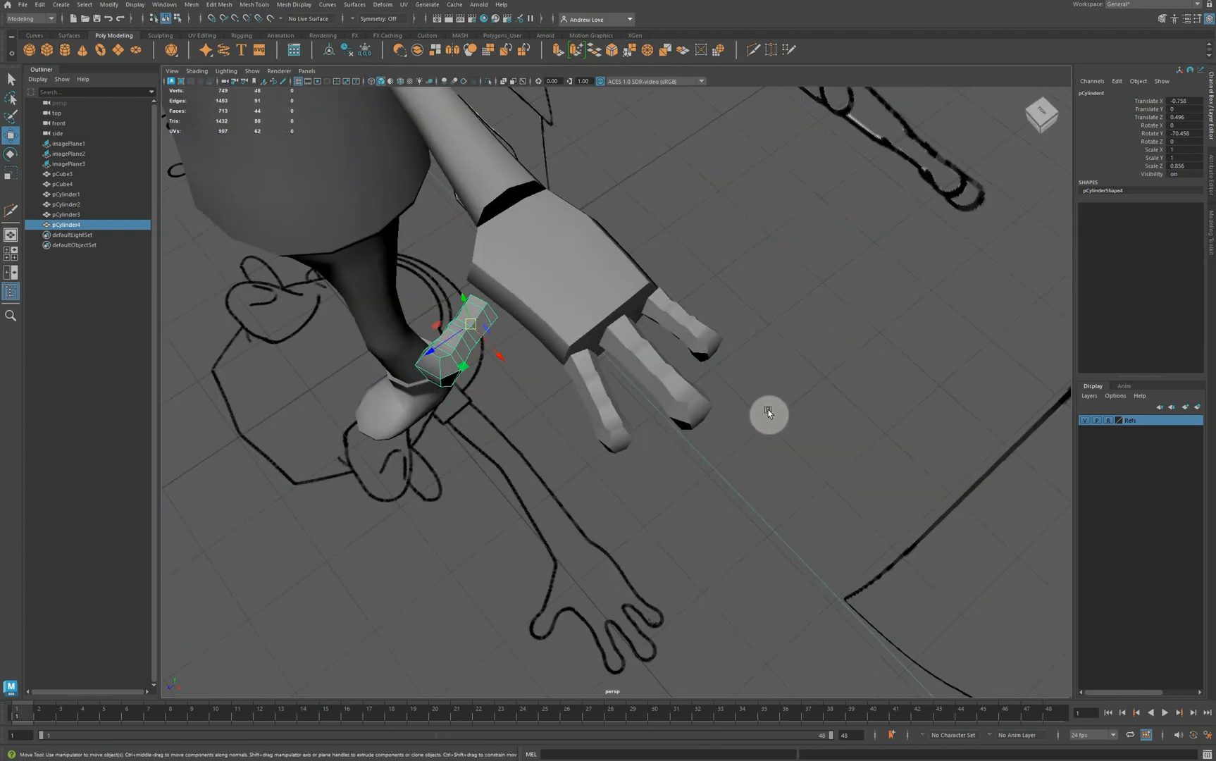
alt+drag(767, 412, 738, 397)
click(716, 456)
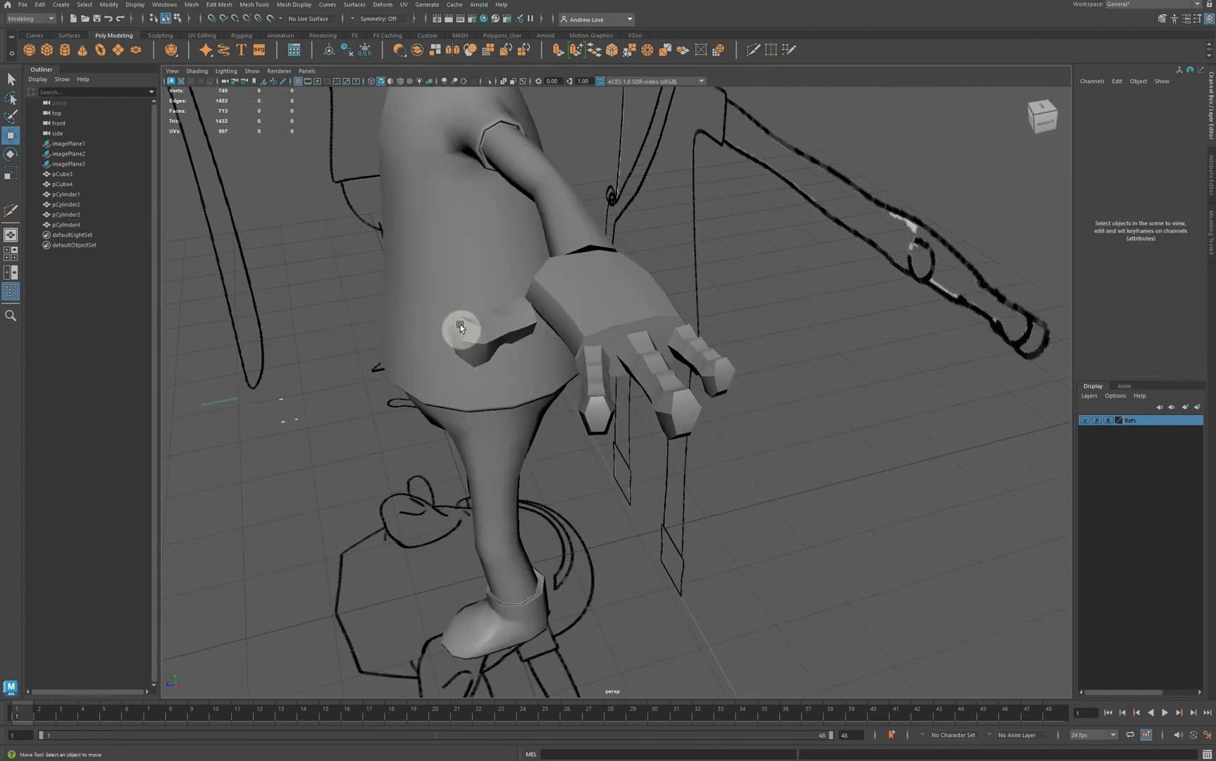
click(460, 326)
alt+drag(398, 402, 525, 385)
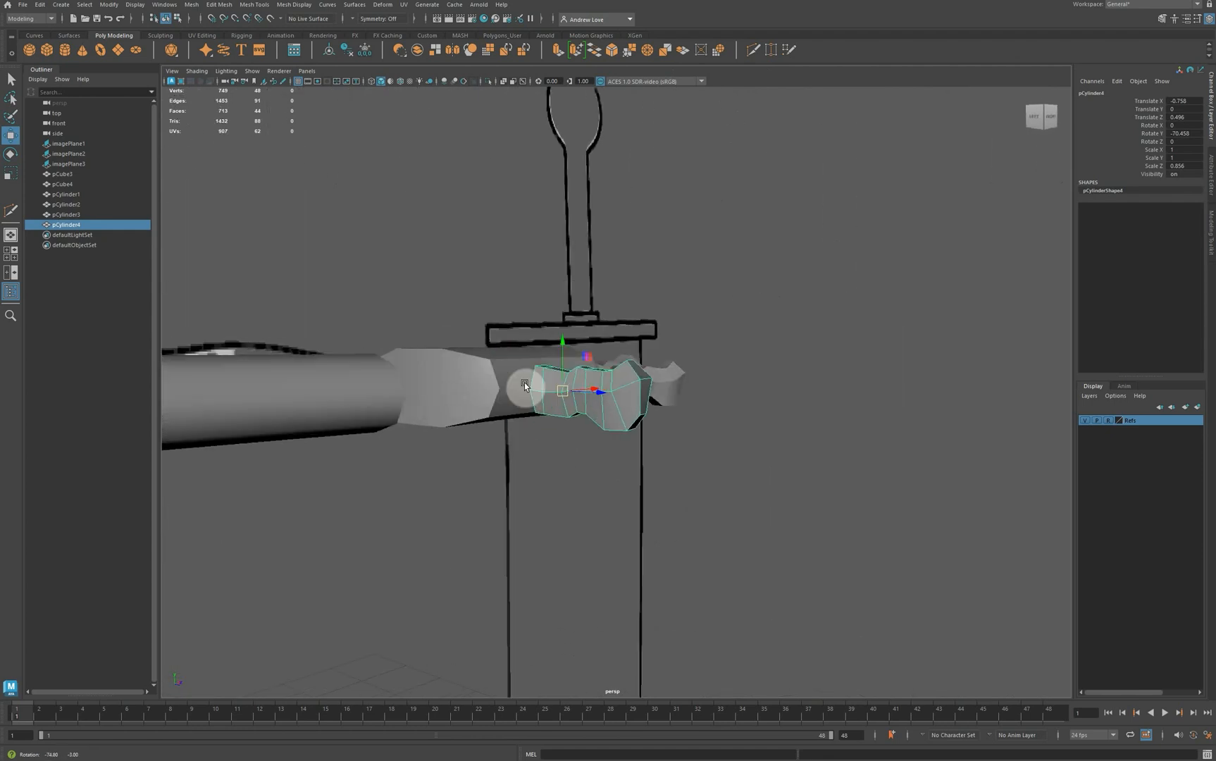
key(r)
drag(561, 341, 562, 350)
alt+drag(636, 483, 422, 443)
key(space)
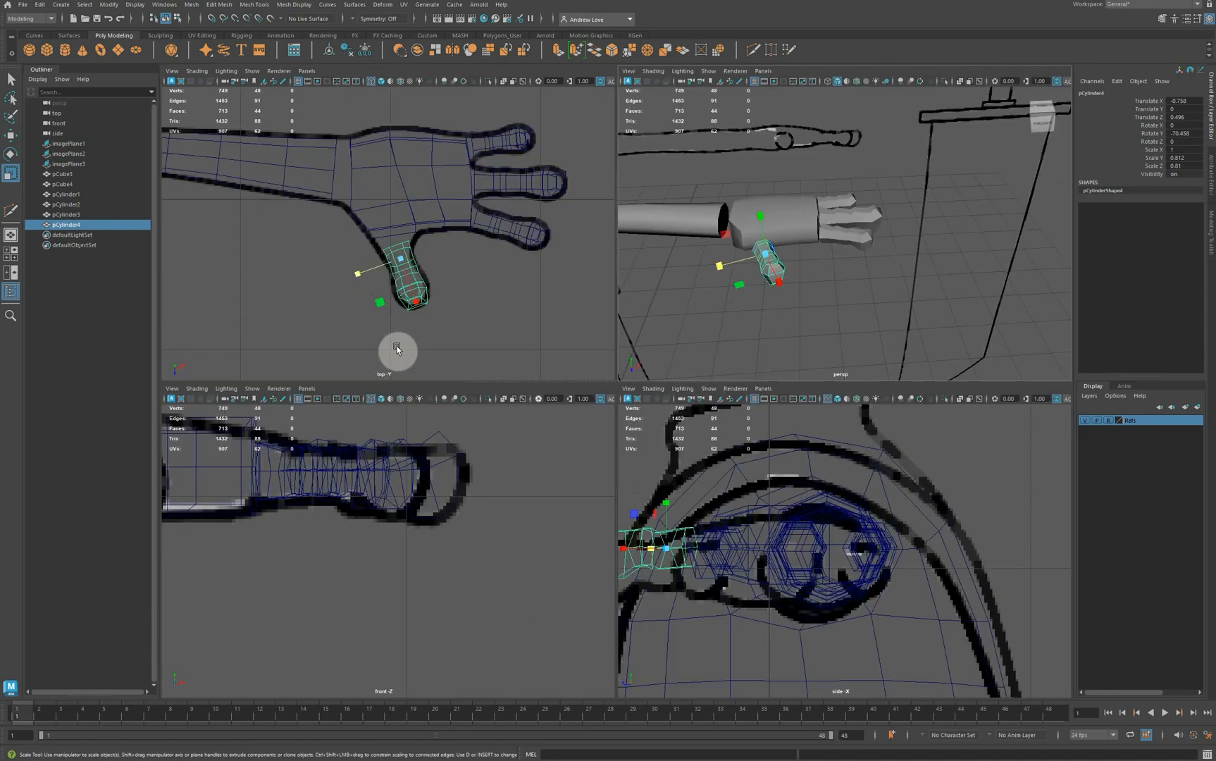
Shorten the thumb slightly by scaling it to about 0.94 in X.
click(416, 302)
drag(416, 302, 413, 300)
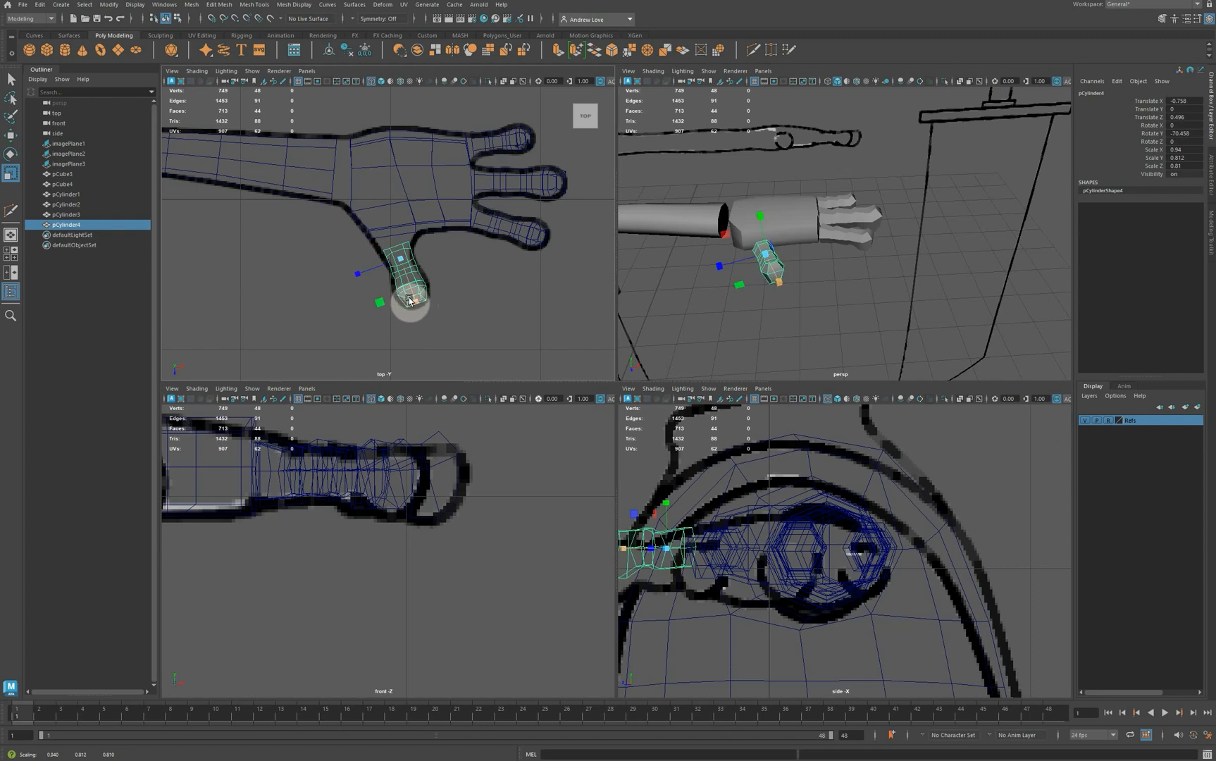
key(space)
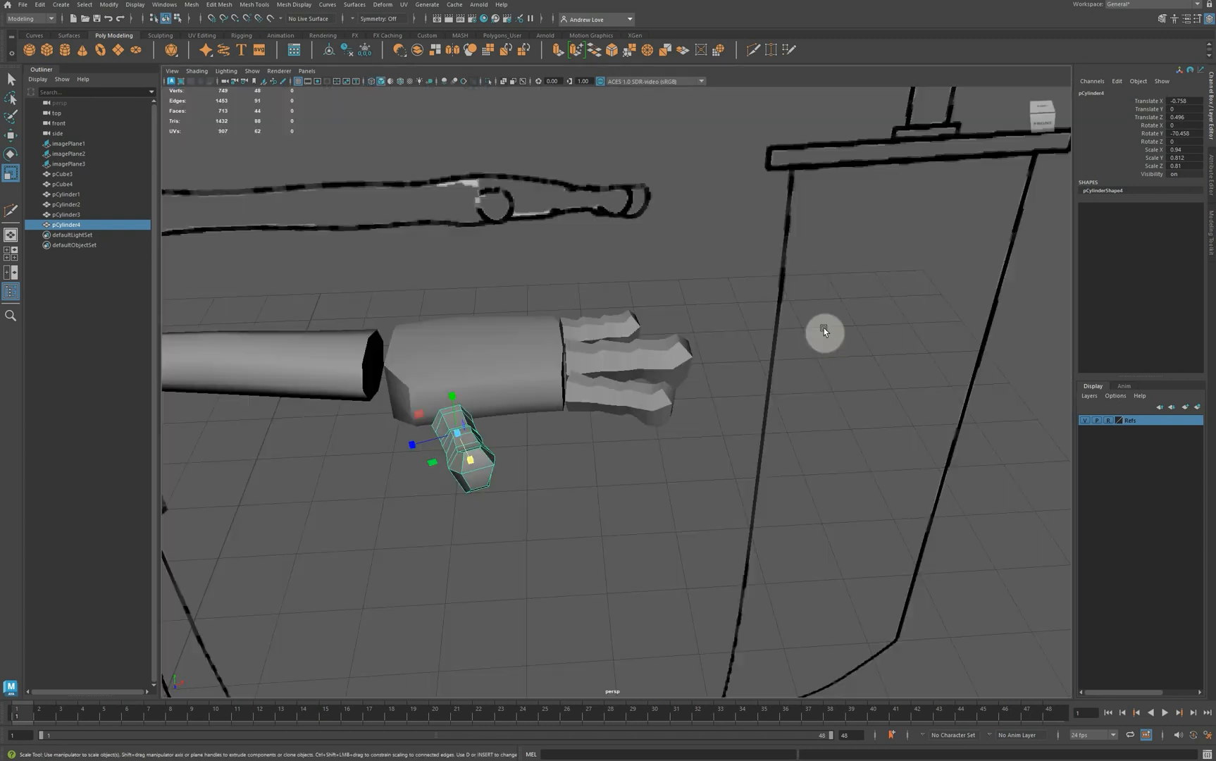
Delete the faces closing the palm's wrist end so it opens toward the arm.
alt+drag(692, 437, 590, 427)
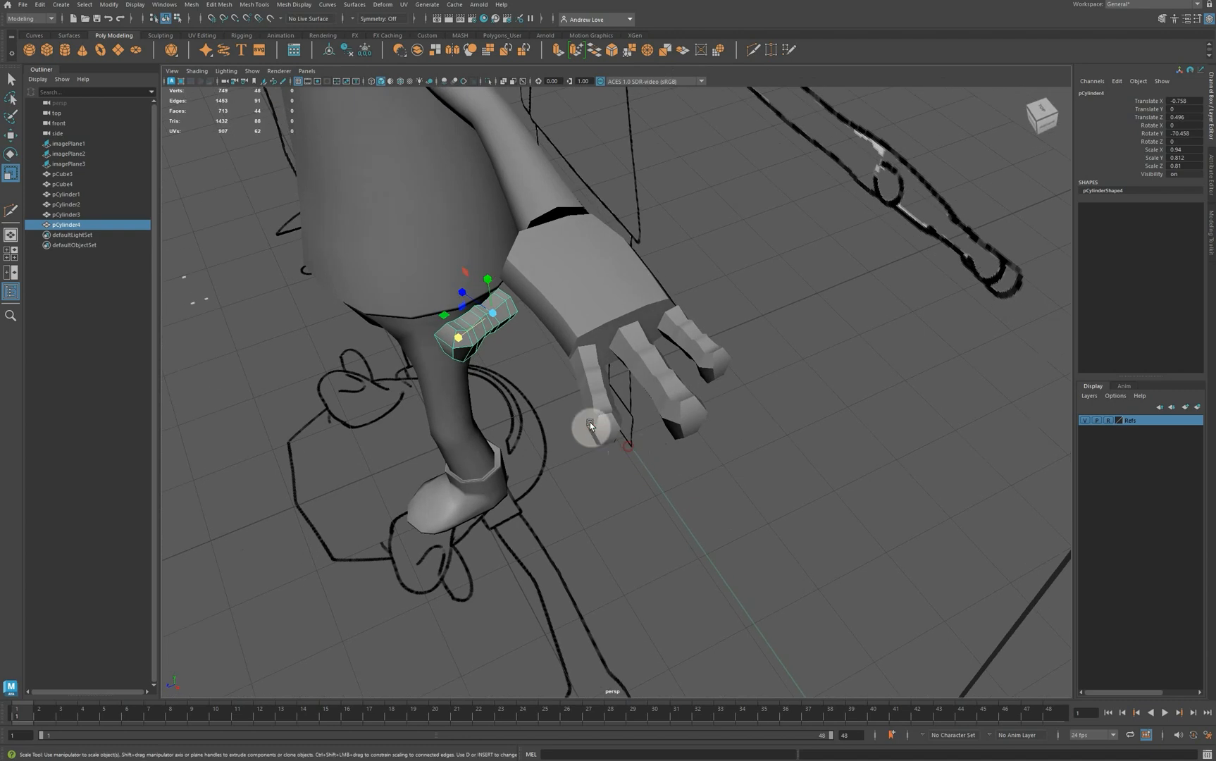
alt+drag(506, 377, 556, 448)
click(556, 447)
alt+drag(482, 519, 466, 456)
right_drag(465, 456, 476, 493)
click(407, 448)
click(409, 451)
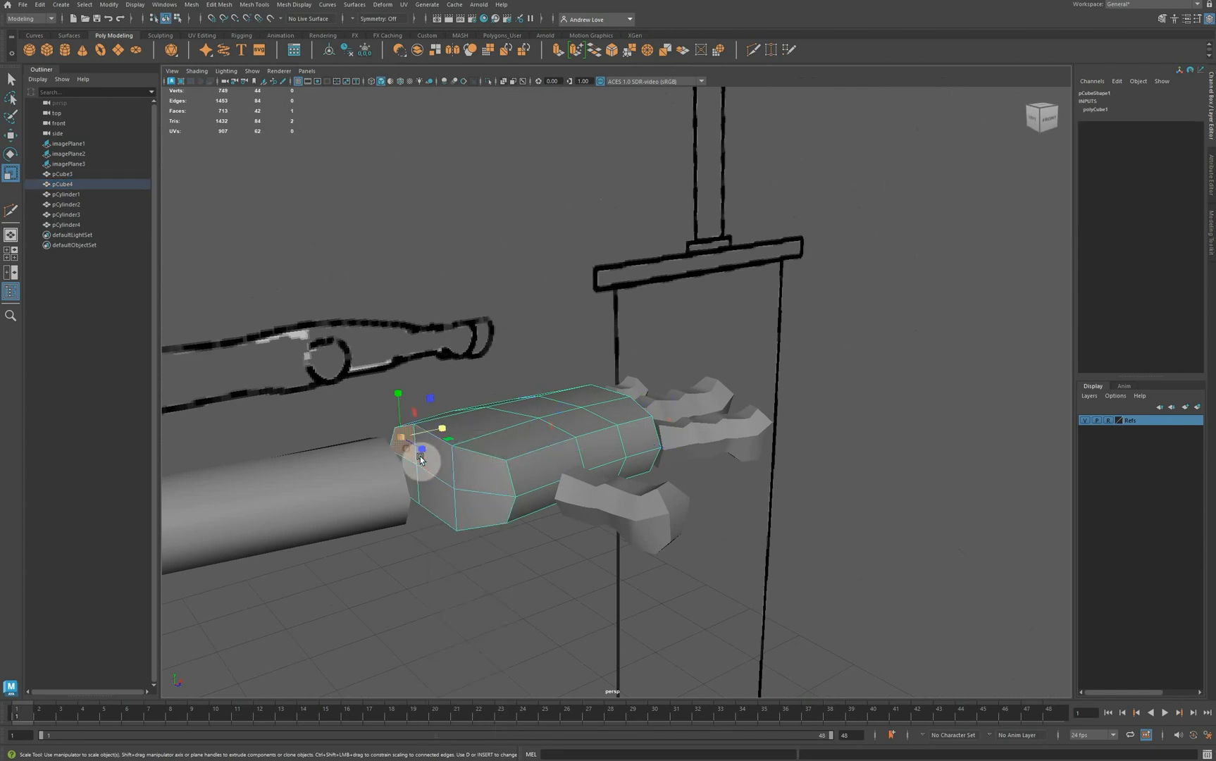
key(Delete)
click(435, 462)
key(Delete)
click(428, 483)
key(Delete)
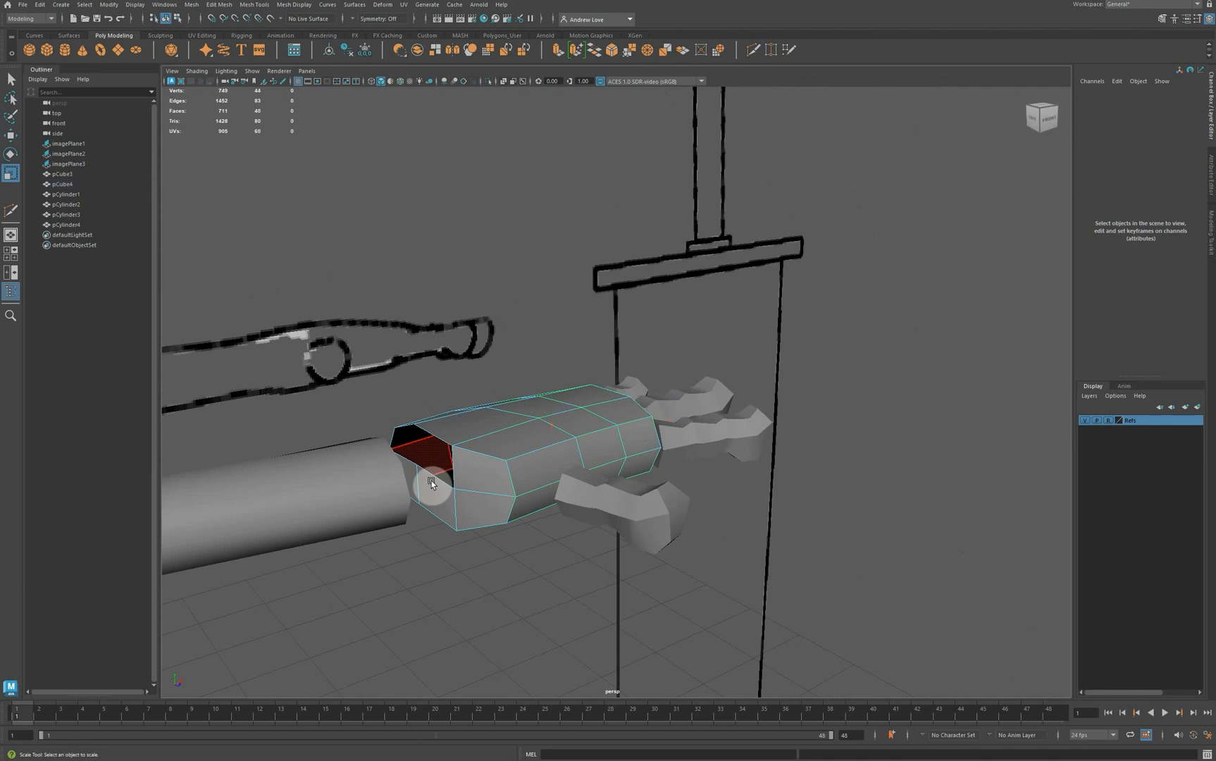
key(Delete)
Reposition the vertices around the thumb side of the palm's open wrist end to round its outline.
click(467, 495)
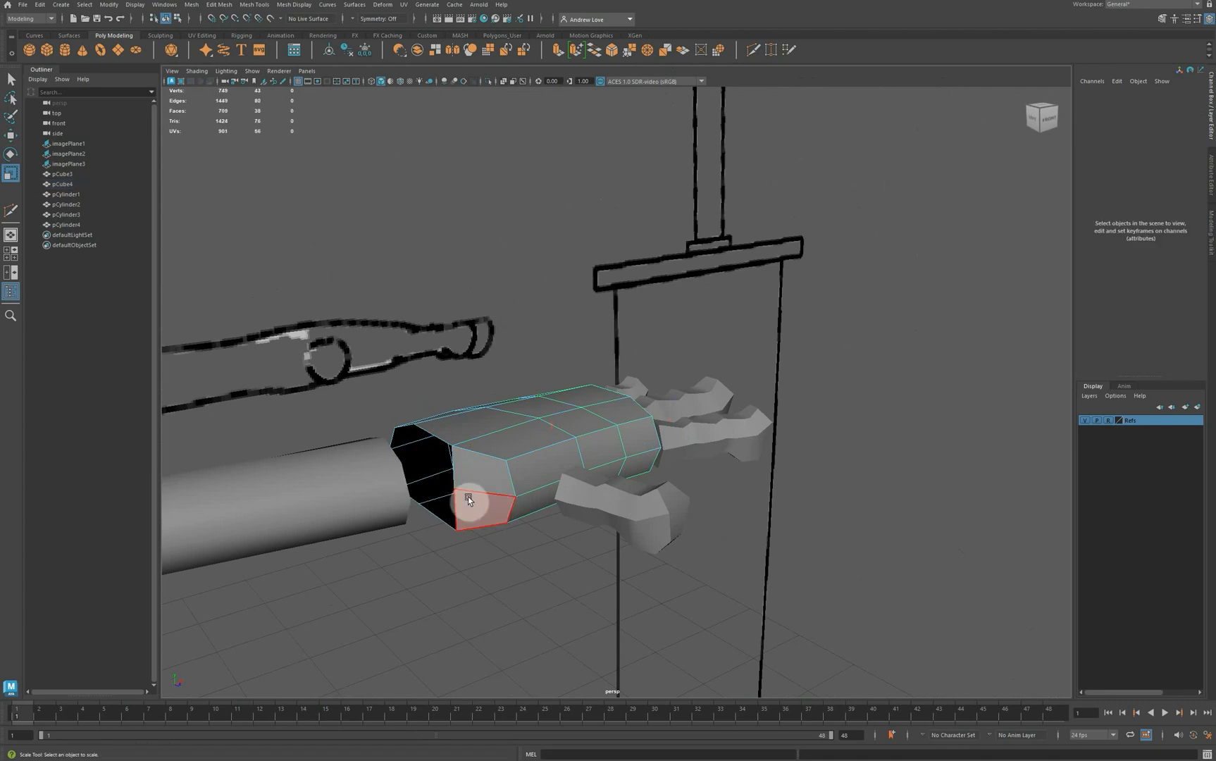
mouse_move(467, 496)
right_down()
mouse_move(419, 483)
mouse_move(451, 482)
right_up()
click(455, 488)
key(w)
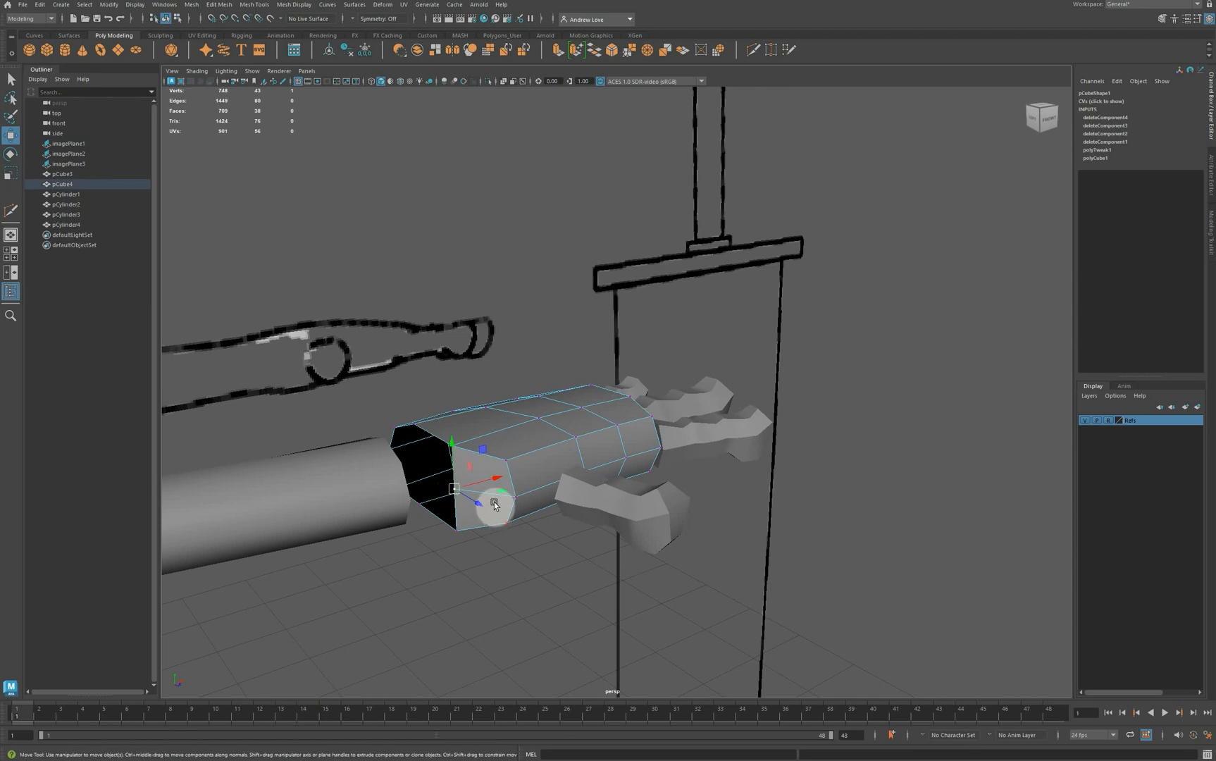
mouse_move(479, 505)
mouse_down()
mouse_move(498, 511)
mouse_move(475, 516)
mouse_up()
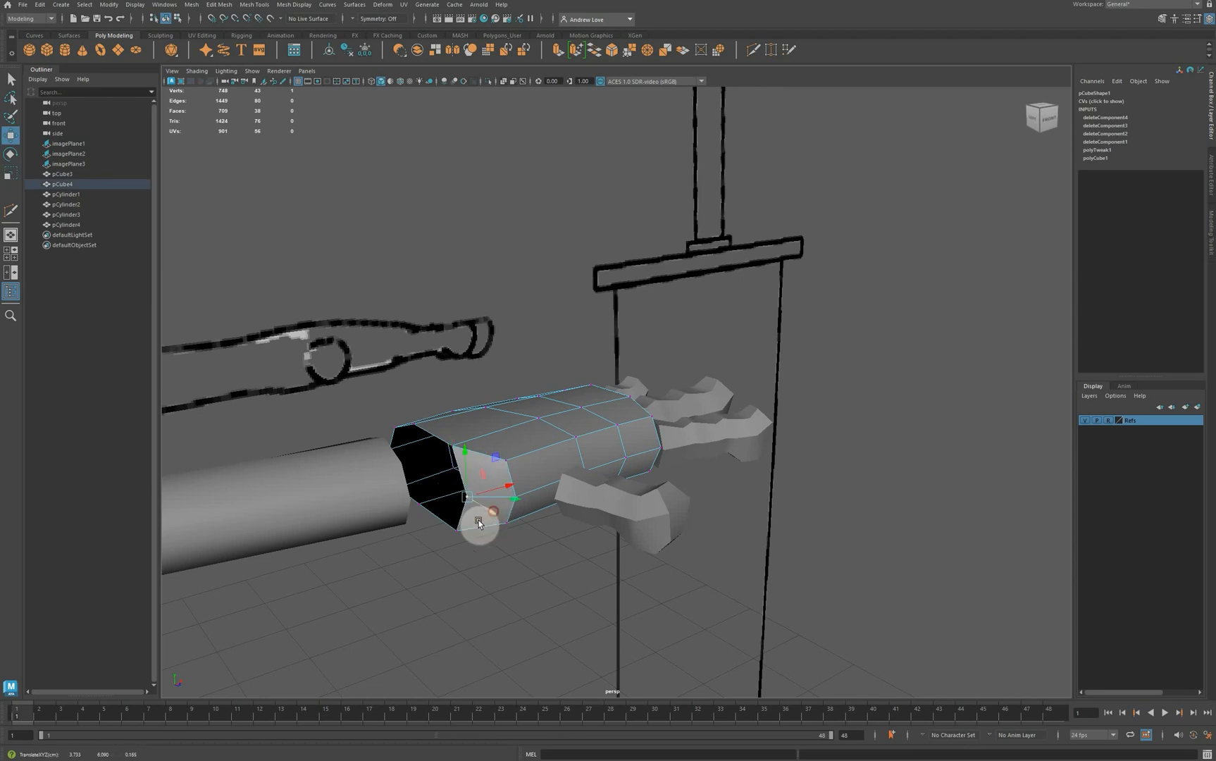
alt+drag(402, 573, 637, 478)
click(615, 476)
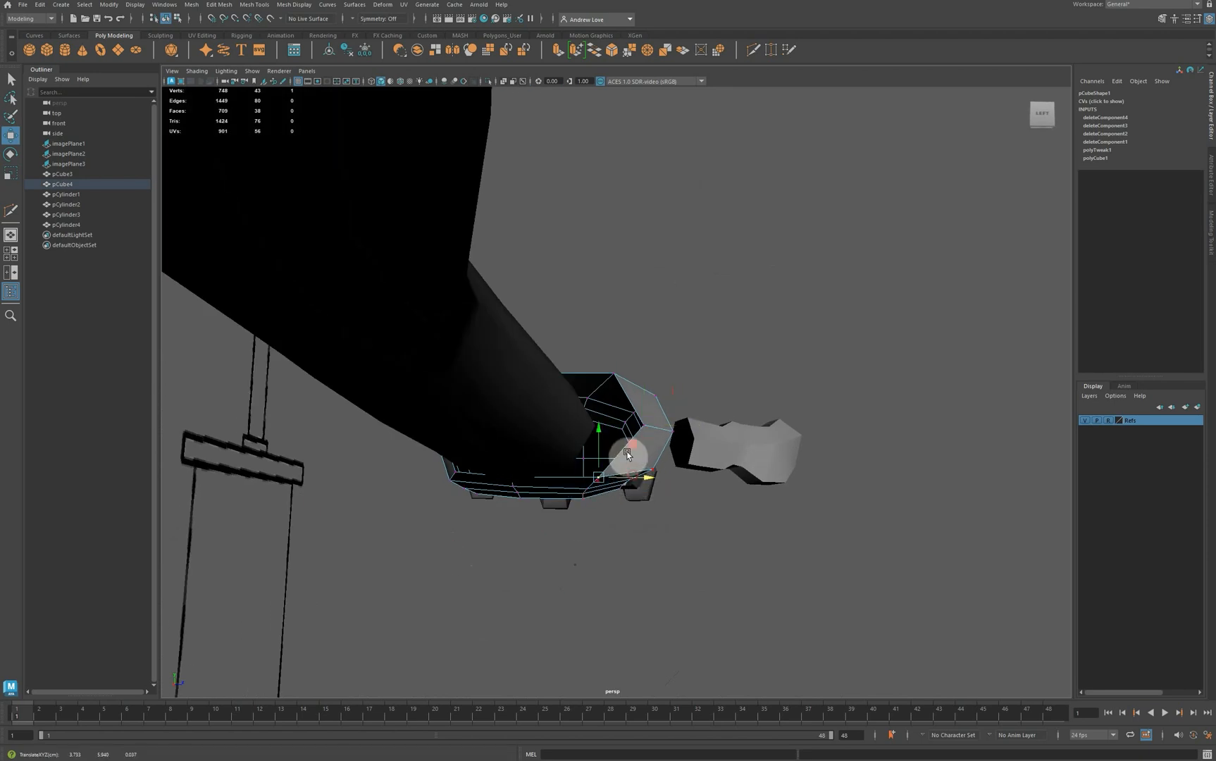
click(609, 379)
drag(655, 377, 651, 387)
Combine the body and palm meshes into one object and delete its construction history.
alt+drag(521, 480, 748, 511)
right_click(639, 386)
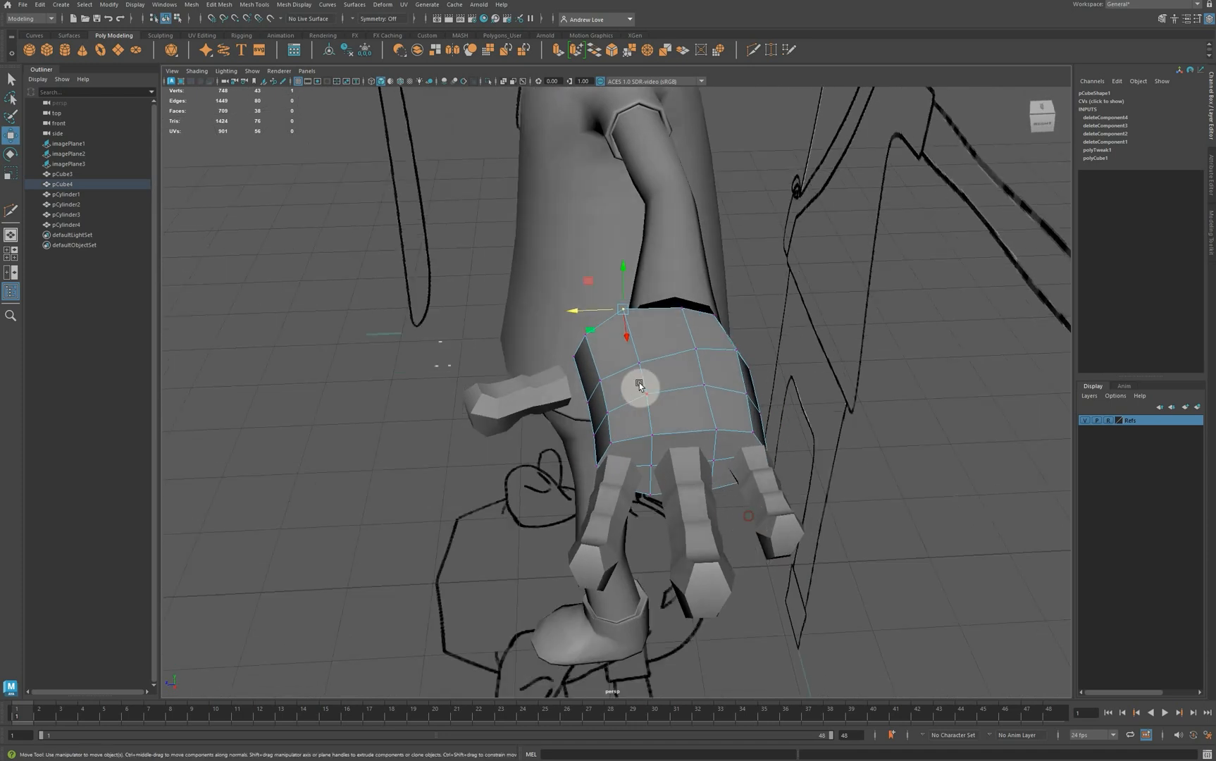
right_drag(639, 386, 690, 368)
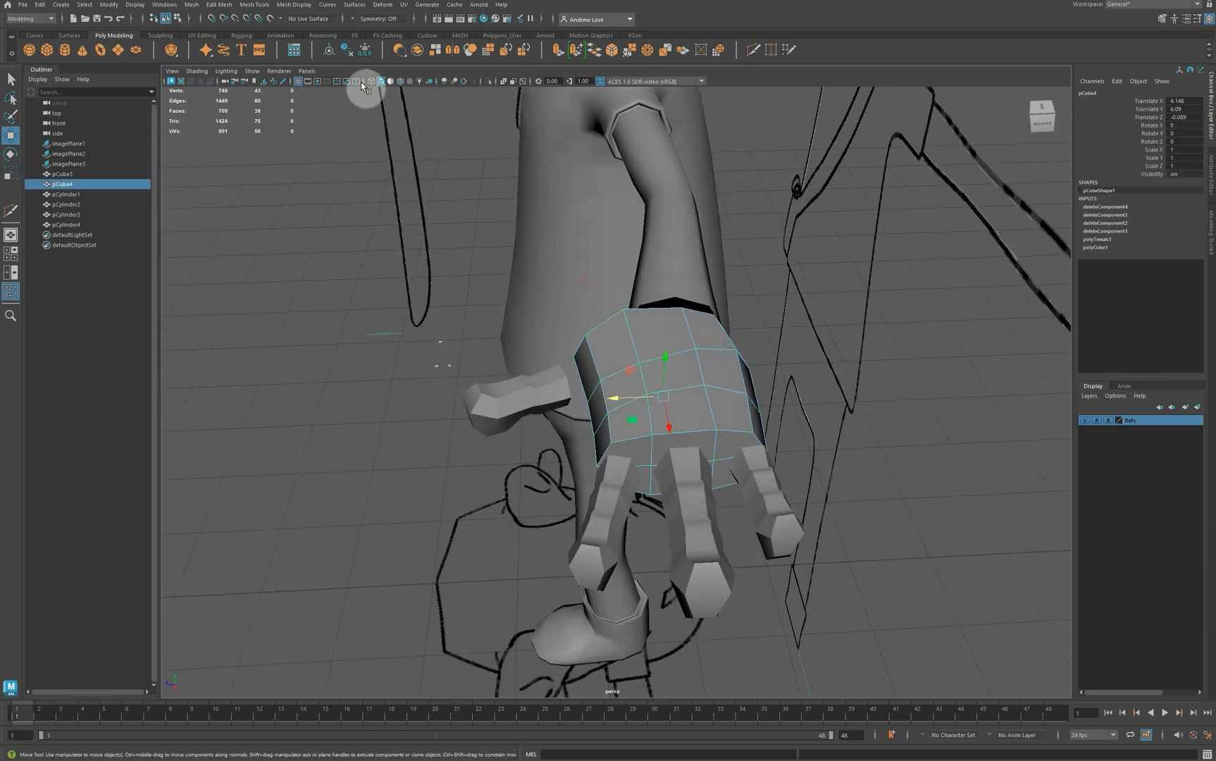
click(357, 55)
click(631, 275)
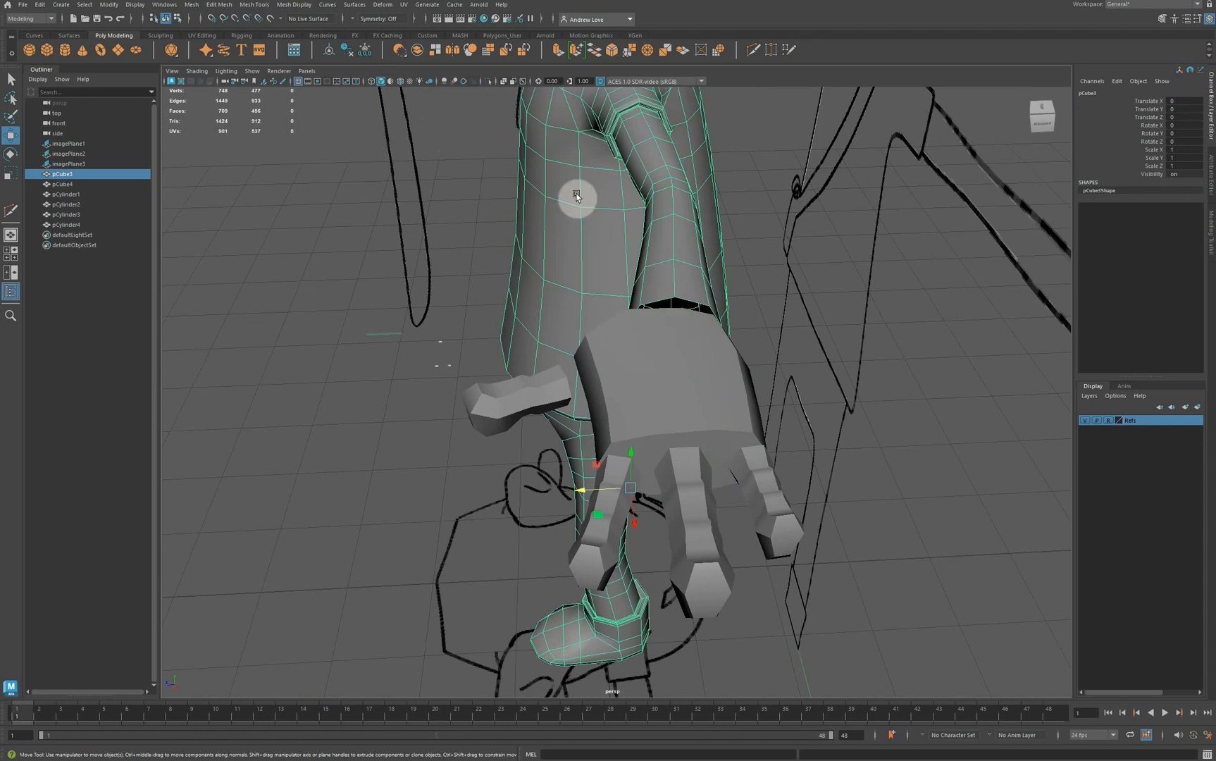
shift+click(624, 371)
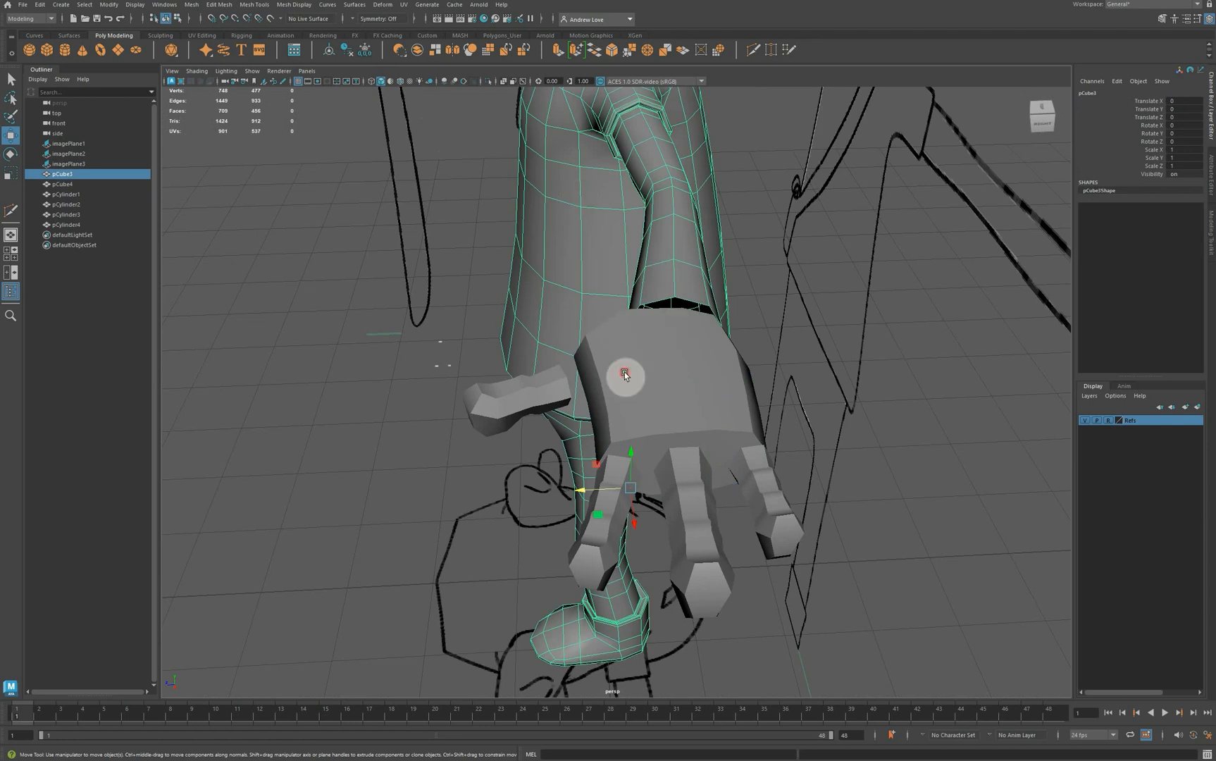
click(416, 50)
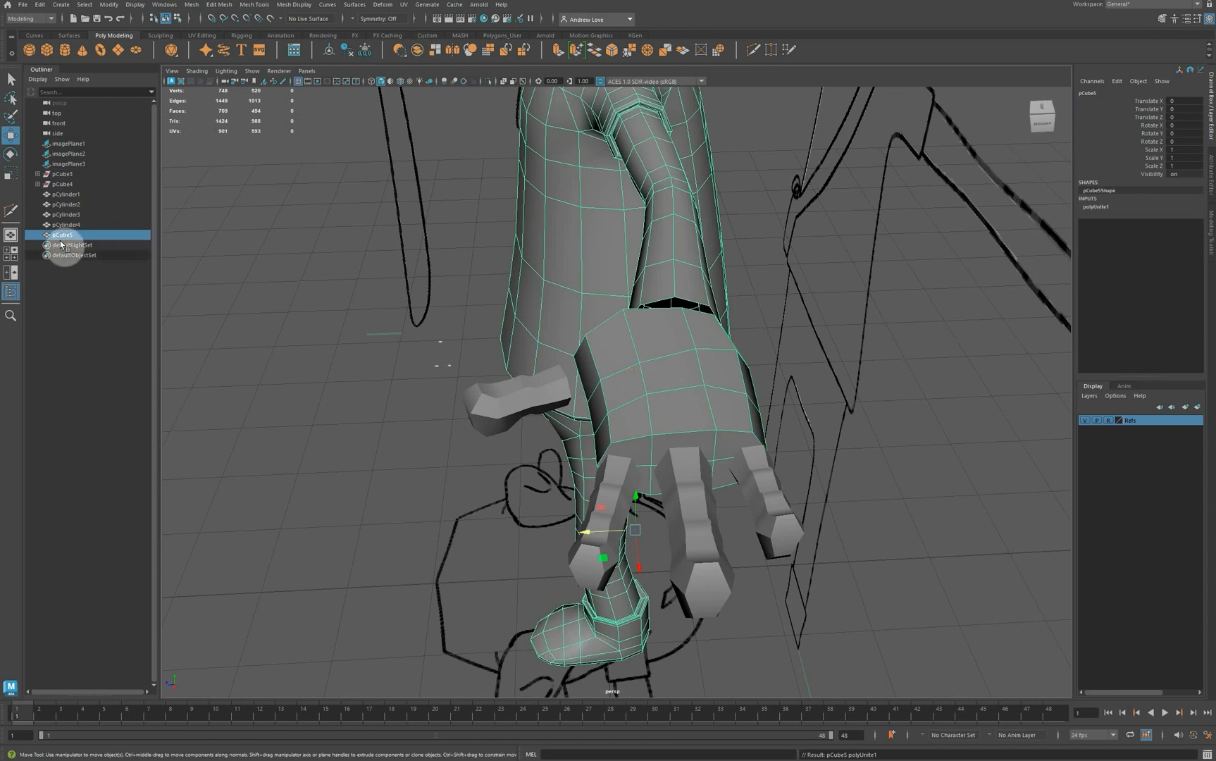
click(349, 54)
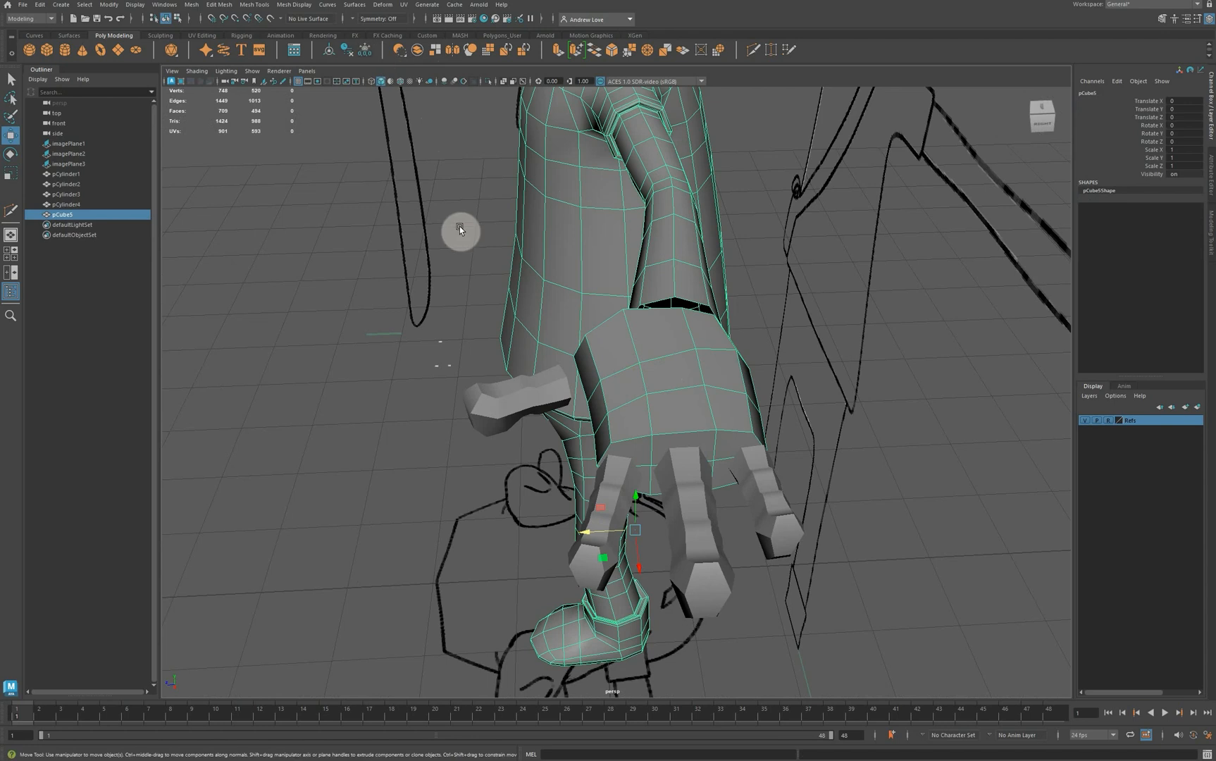
Bridge one pair of facing edges between the arm's end and the palm's wrist opening, with 0 divisions.
alt+drag(431, 287, 483, 262)
right_drag(651, 320, 651, 282)
click(650, 273)
drag(651, 274, 648, 244)
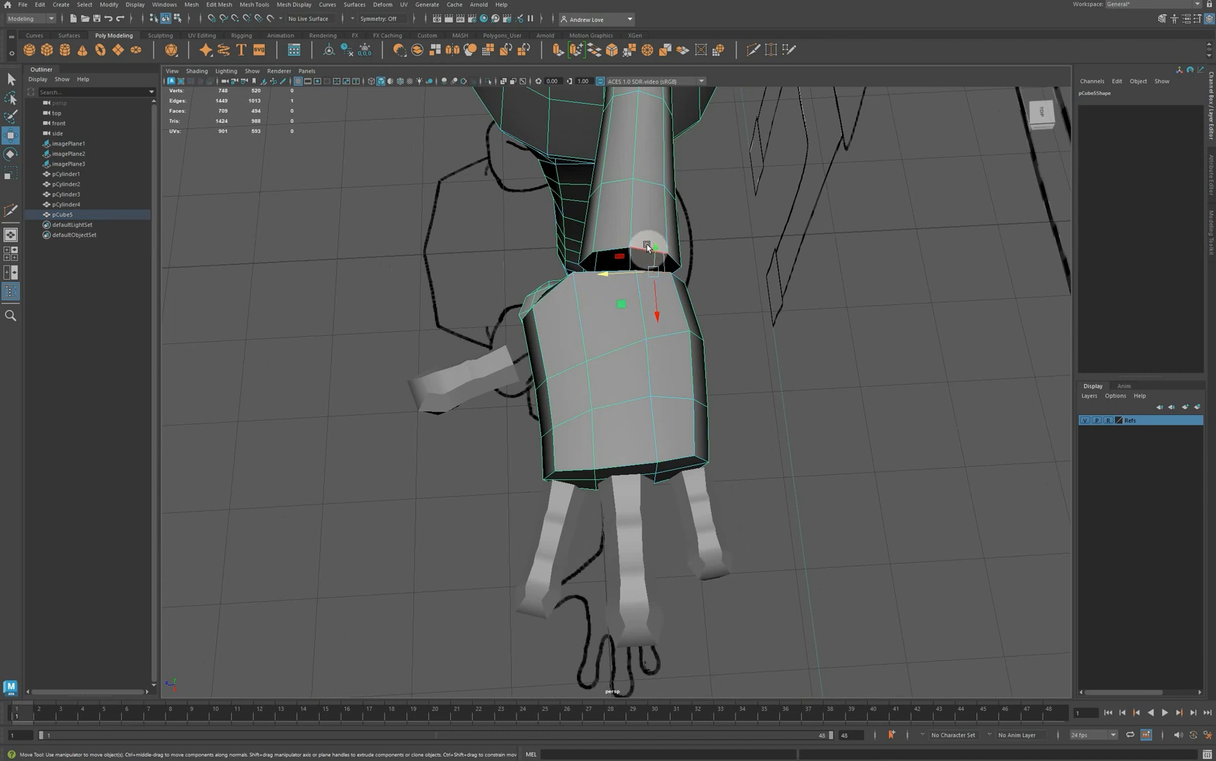
key(q)
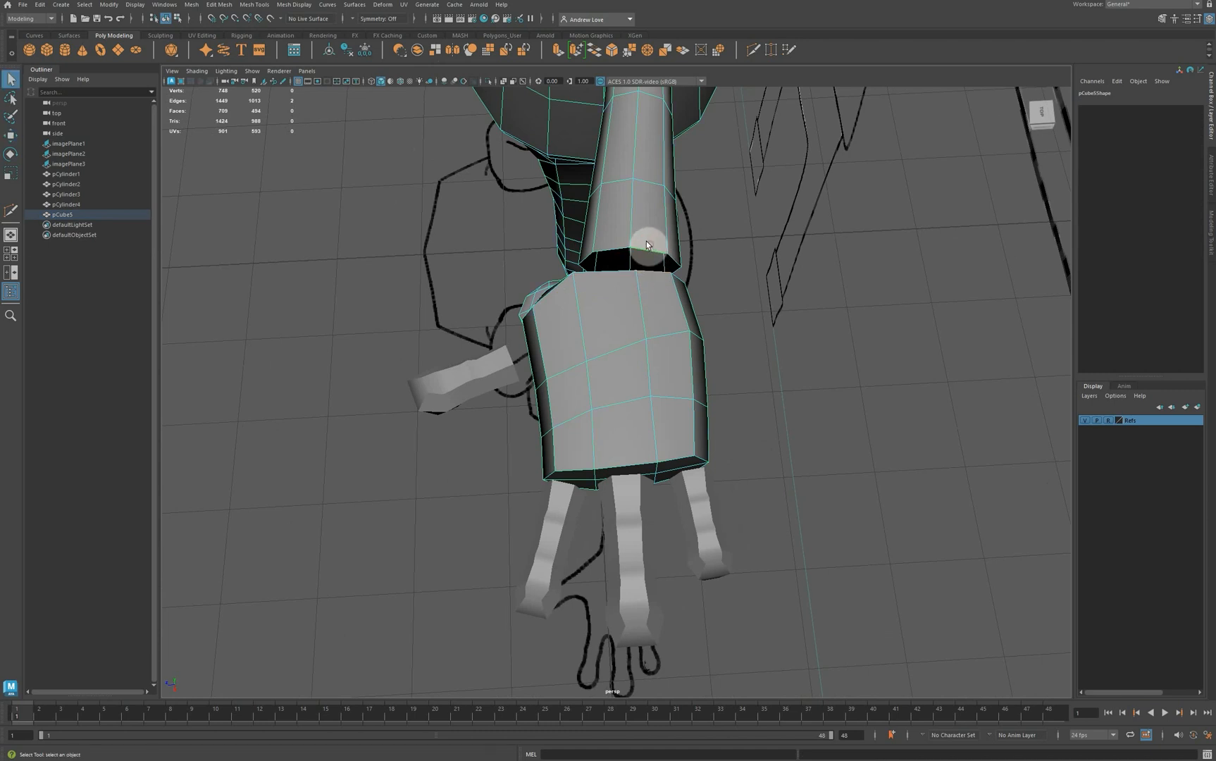
click(596, 53)
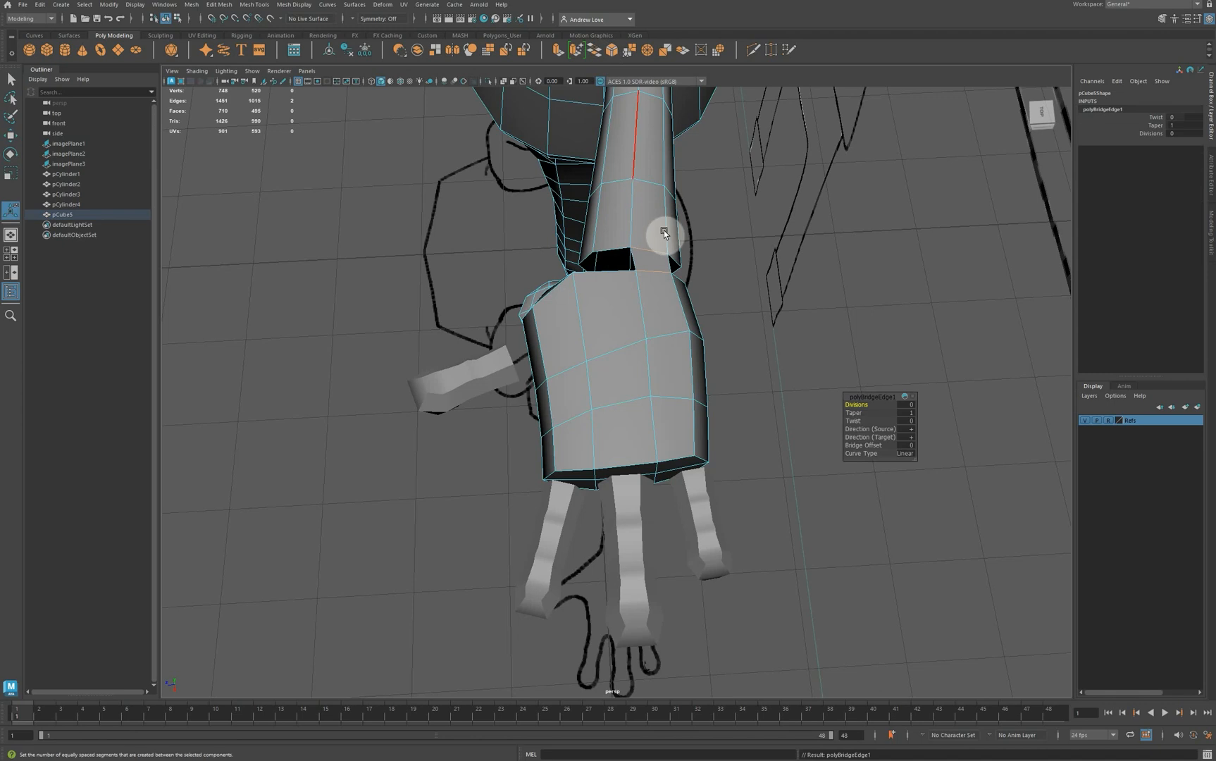
Select the remaining border edges of the wrist gap and bridge them with 0 divisions to close it.
key(t)
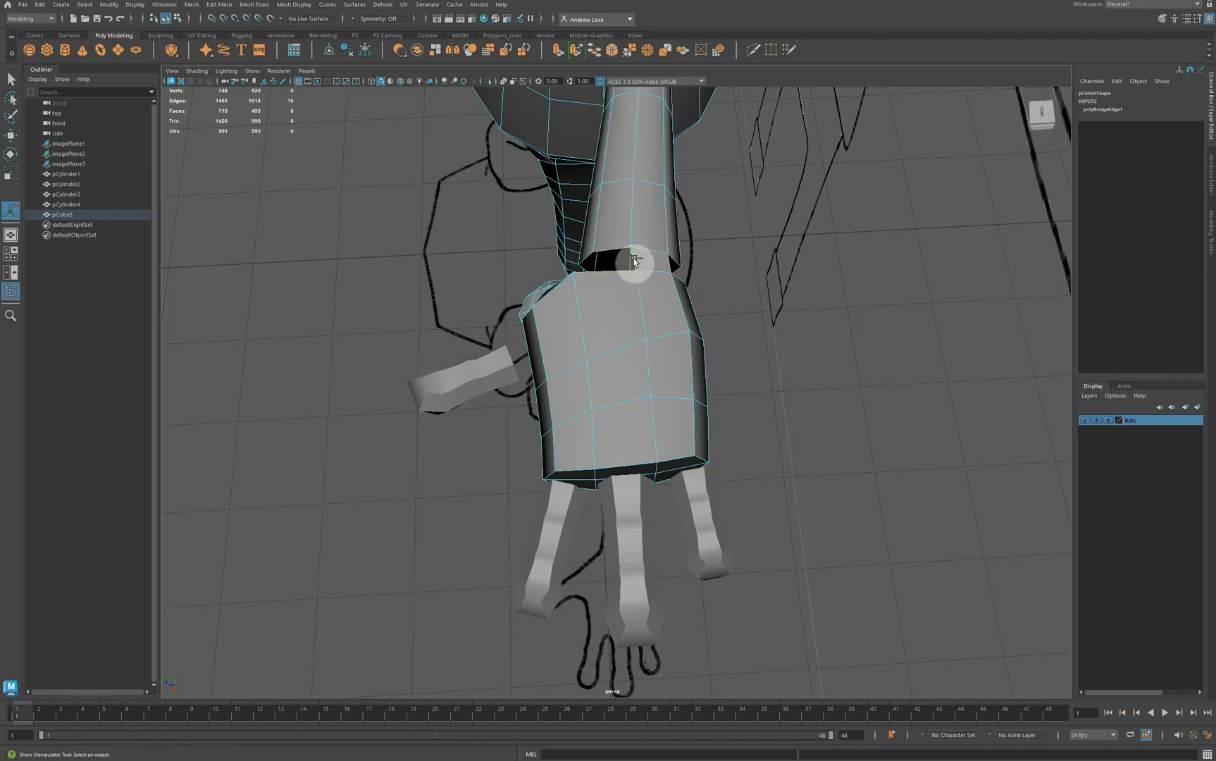
ctrl+click(662, 263)
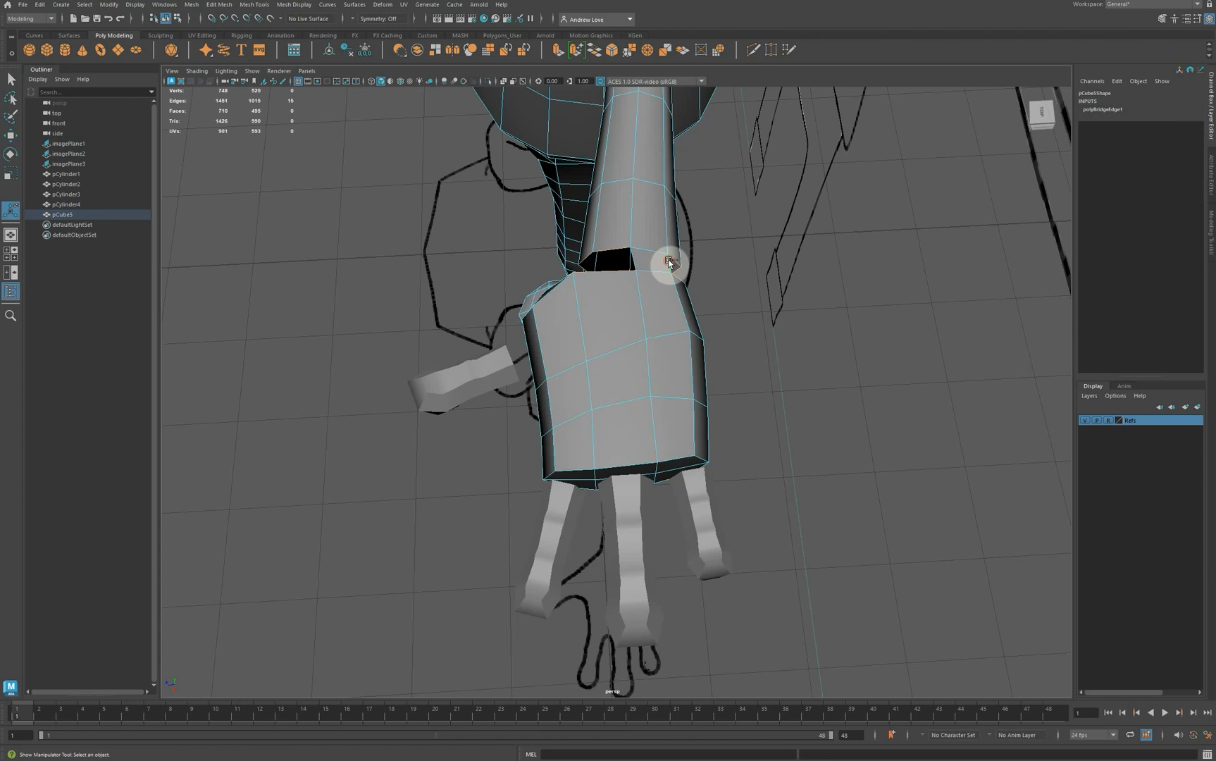
click(594, 49)
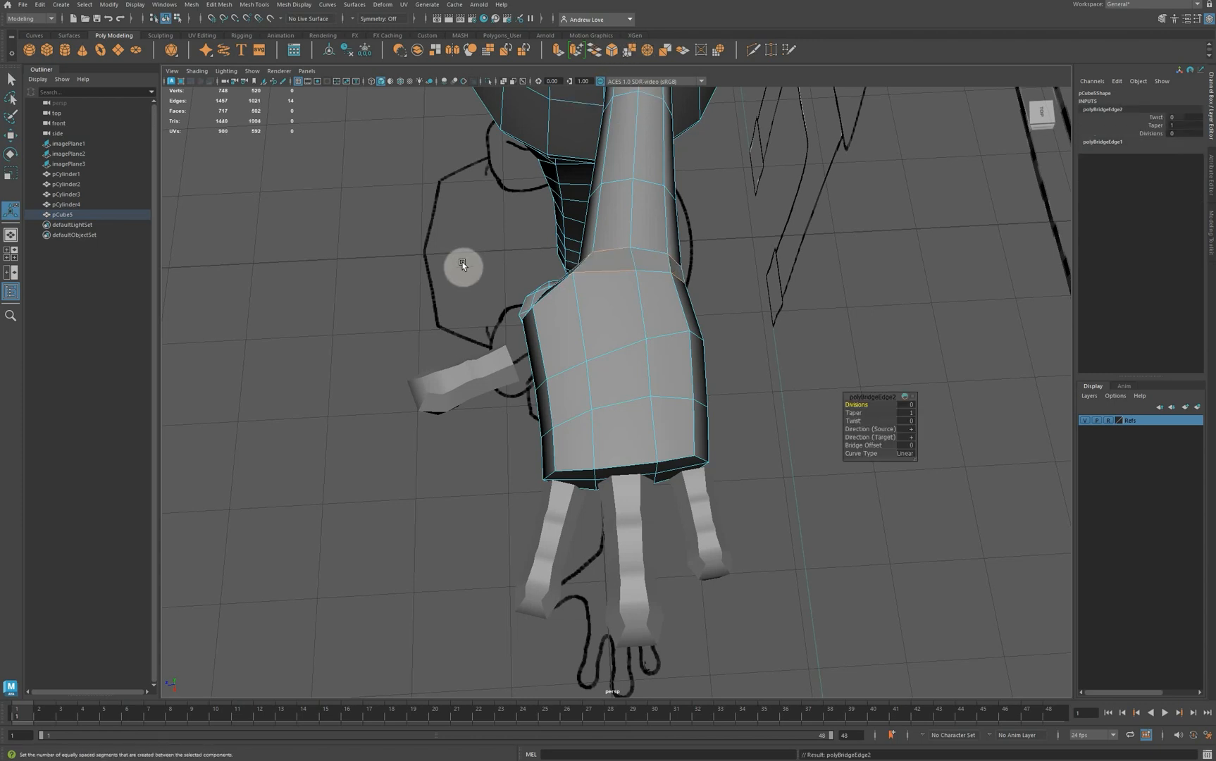
Move the back-of-hand vertices next to the wrist bridge to even out their spacing.
alt+drag(461, 264, 421, 332)
alt+middle_drag(369, 182, 375, 249)
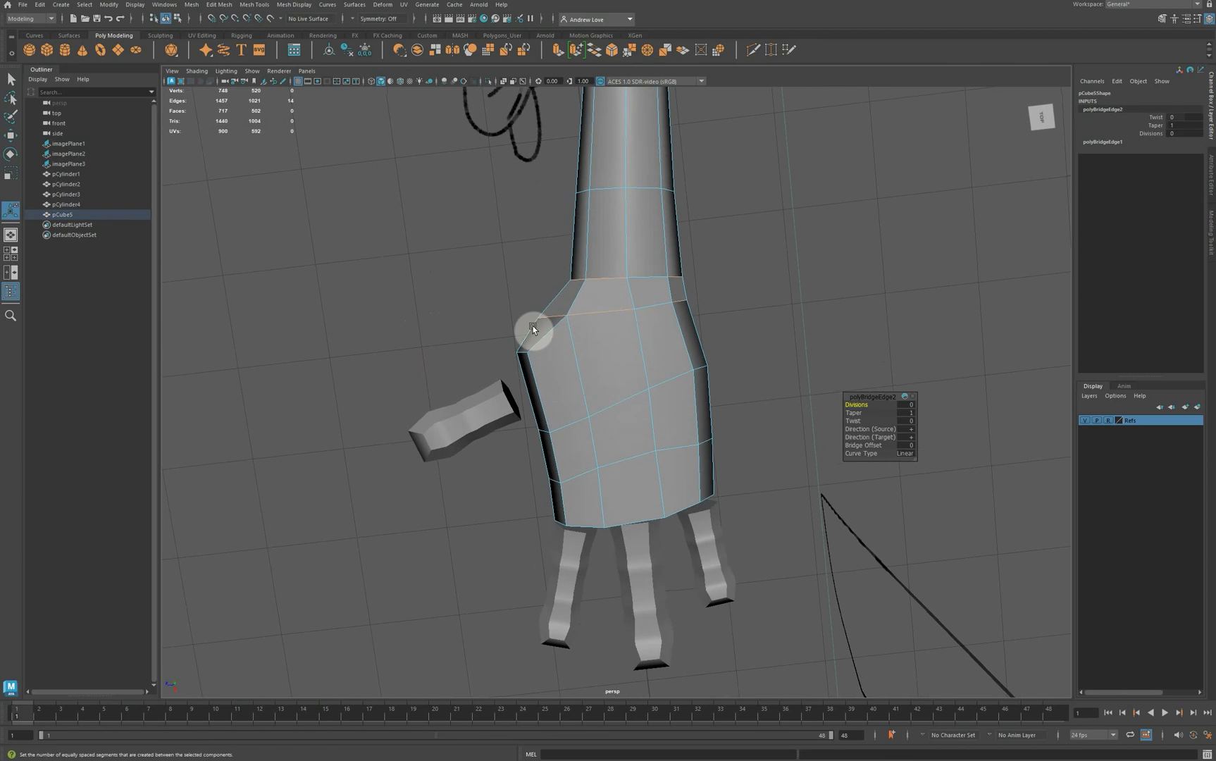
right_drag(562, 337, 524, 321)
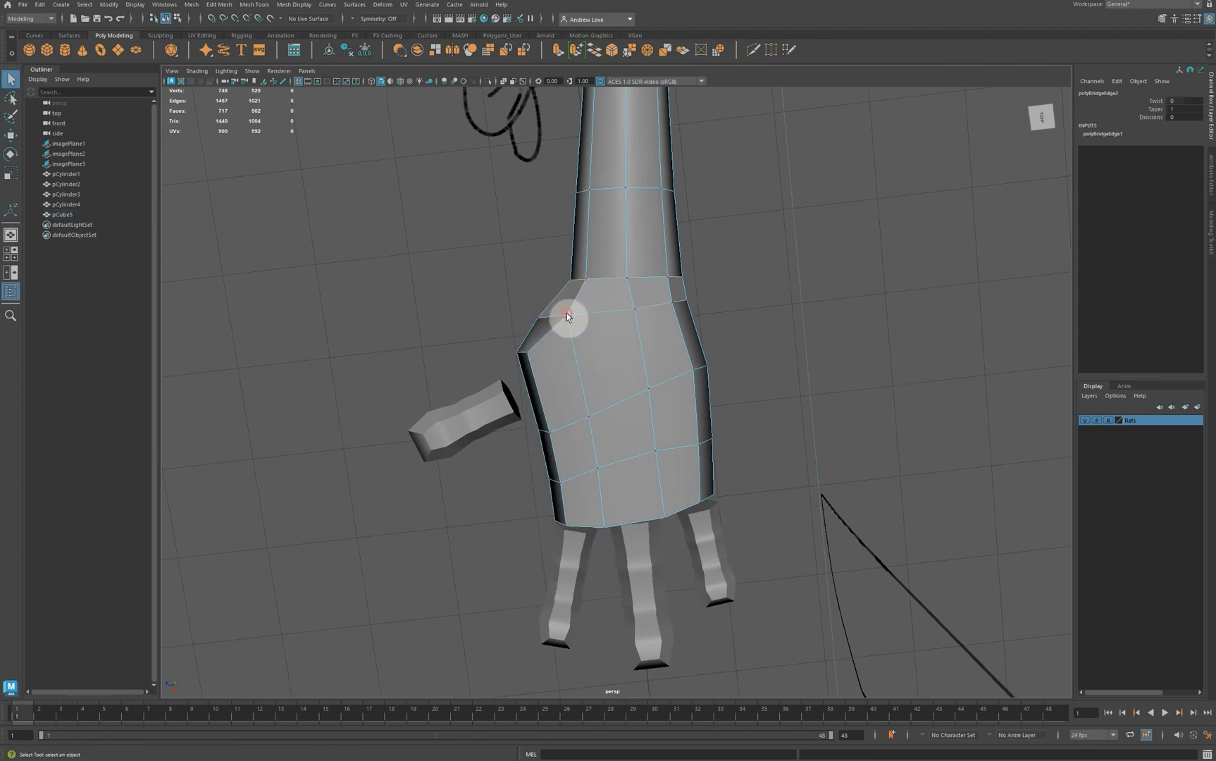
click(567, 317)
key(w)
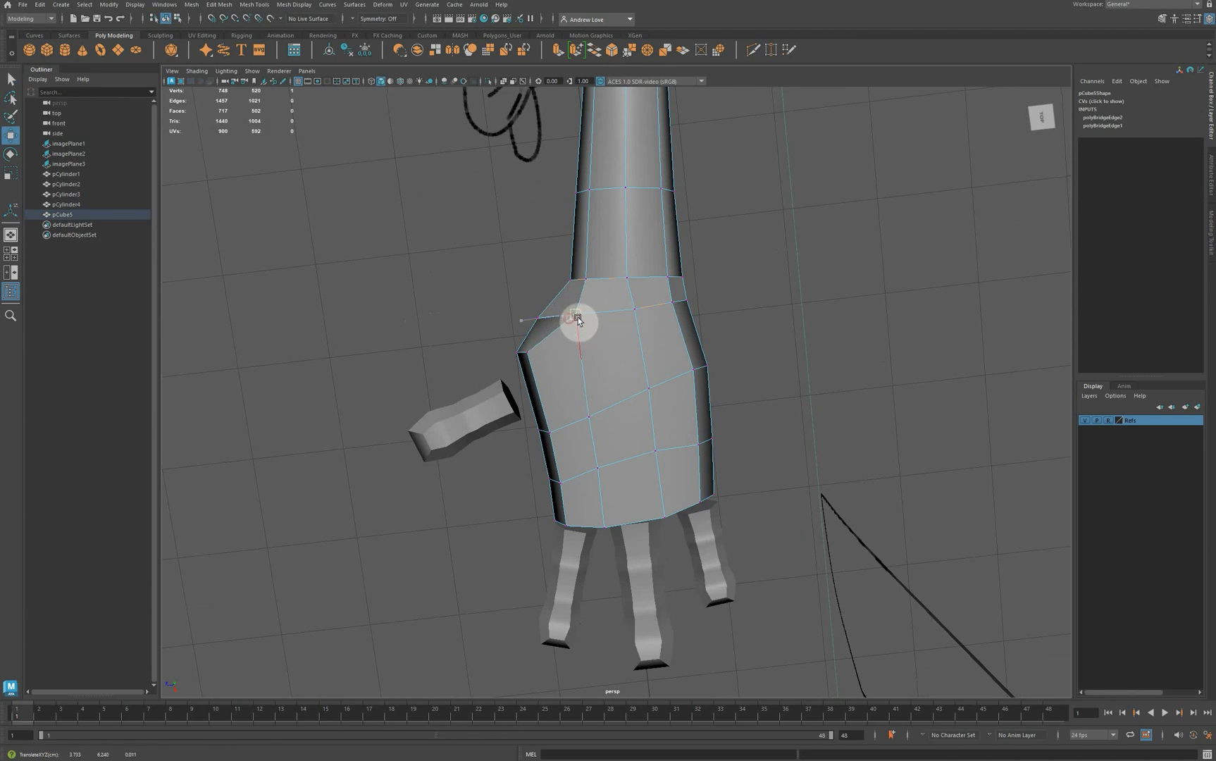
drag(577, 319, 633, 313)
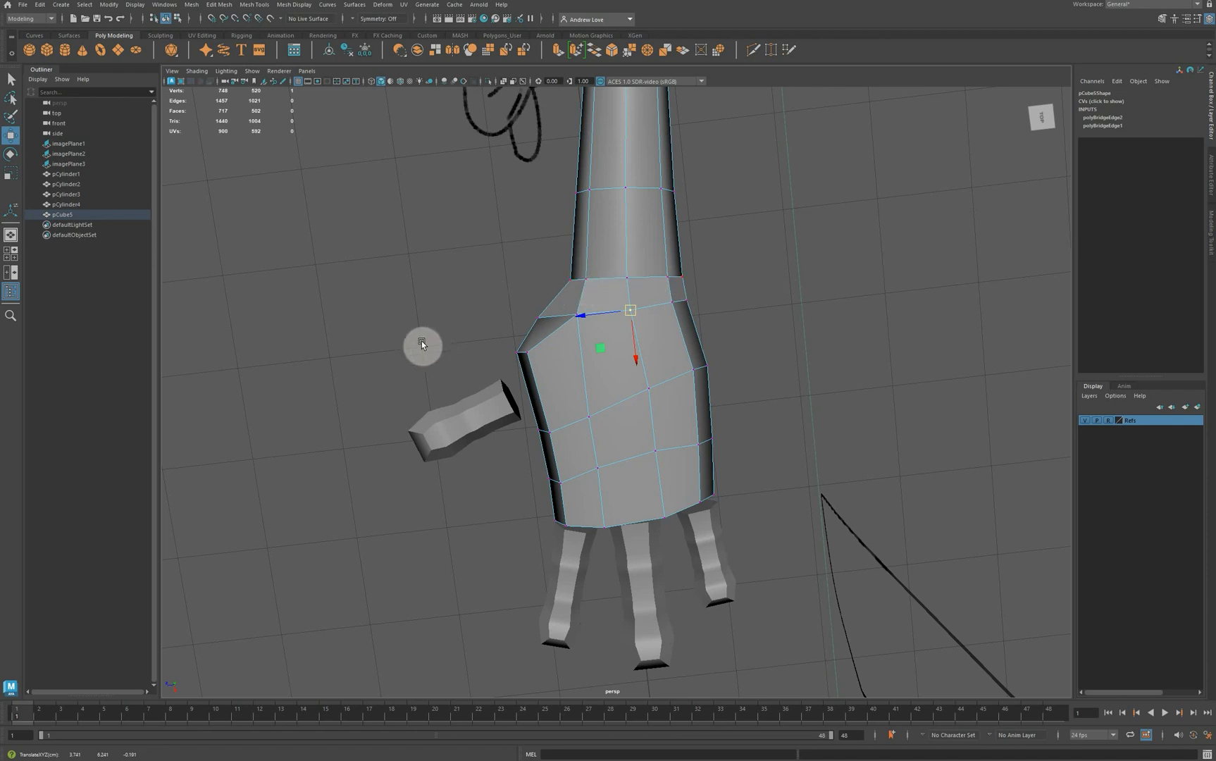
Adjust the thumb-side and underside vertices where the palm meets the wrist for a smoother contour.
alt+drag(422, 344, 296, 179)
mouse_move(542, 276)
mouse_down()
mouse_move(558, 301)
mouse_move(560, 269)
mouse_up()
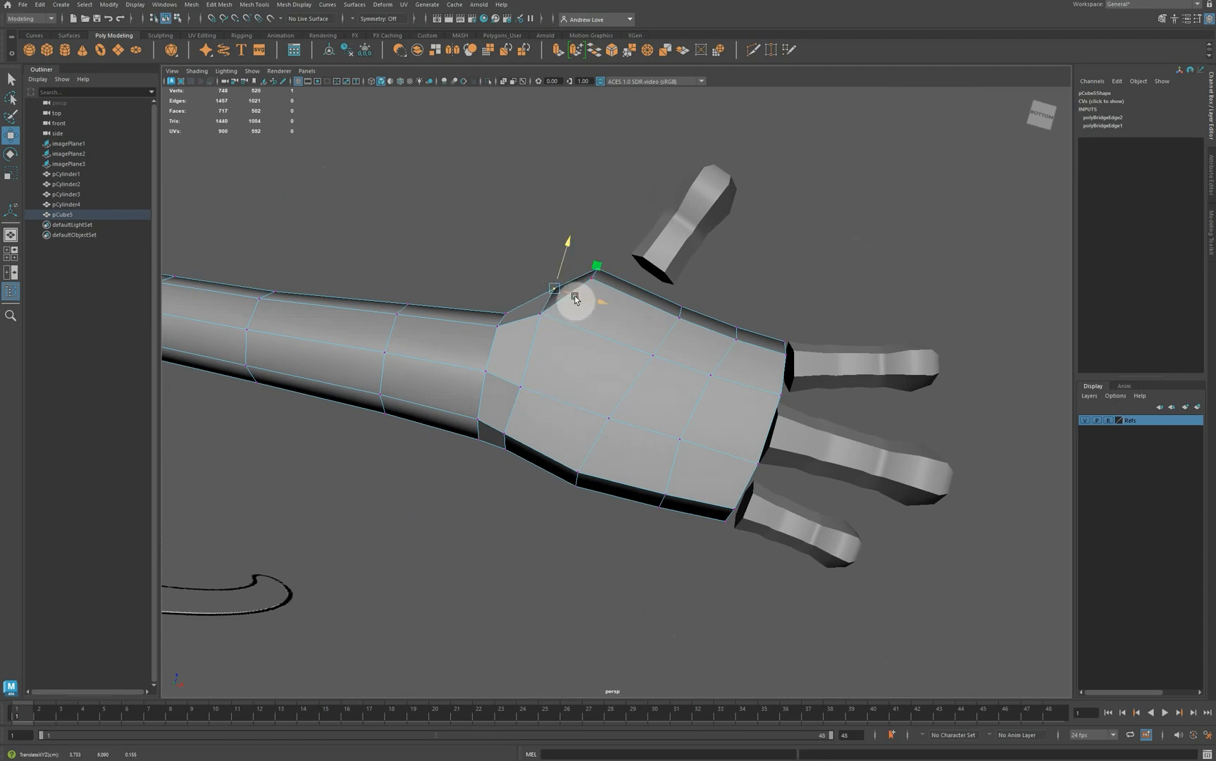
click(504, 434)
drag(507, 435, 504, 412)
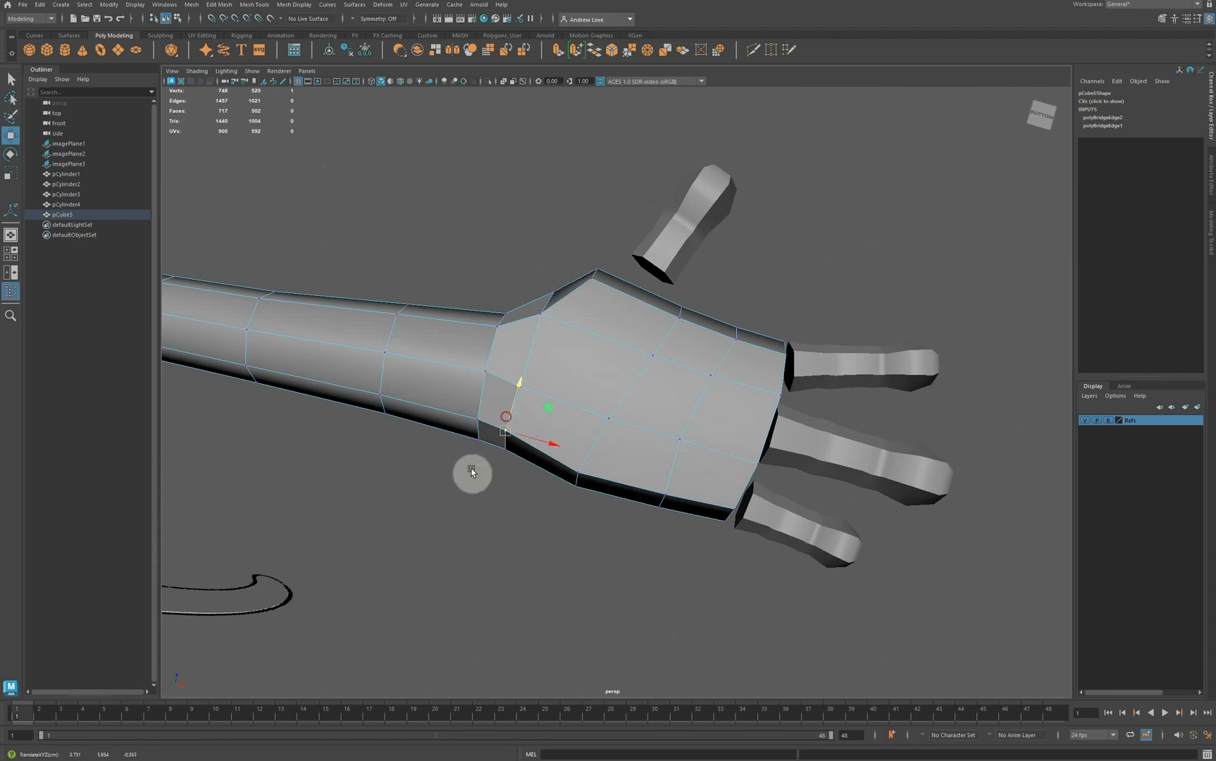
Adjust the vertices along the outer side of the wrist, including the lower one at the arm's end, to smooth the transition.
alt+drag(372, 412, 271, 436)
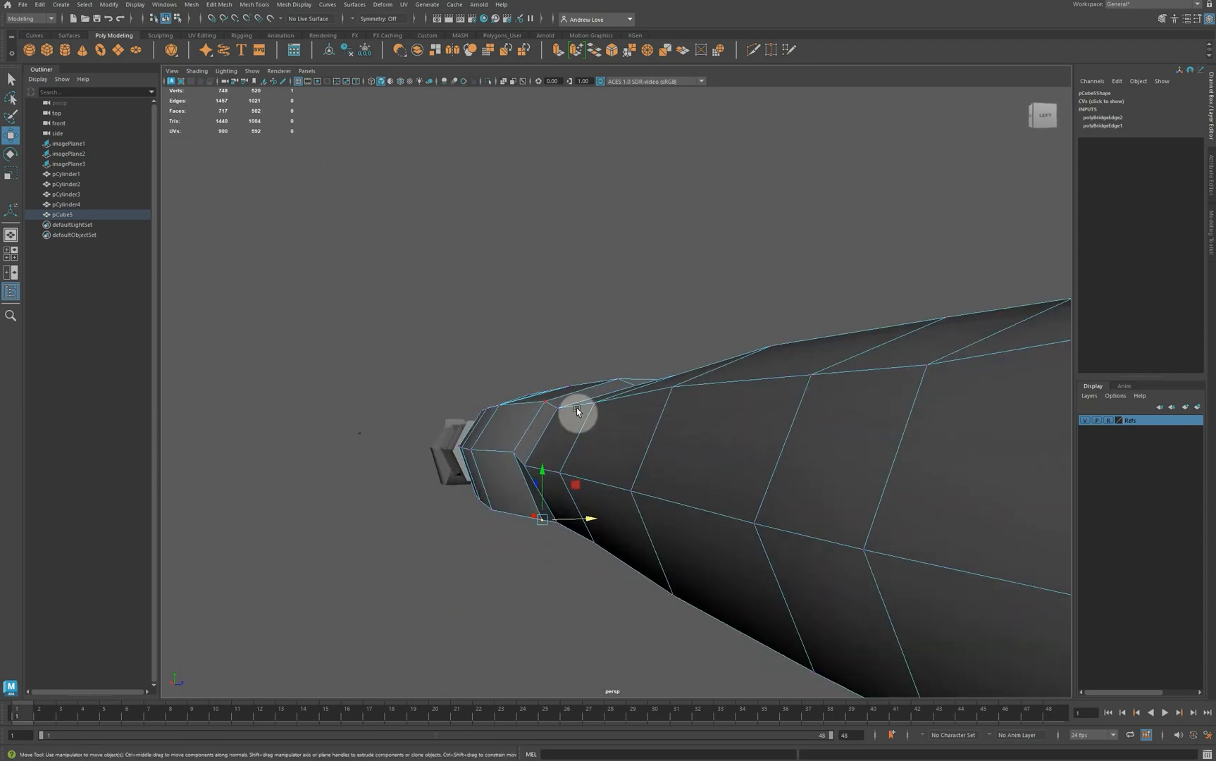
click(524, 454)
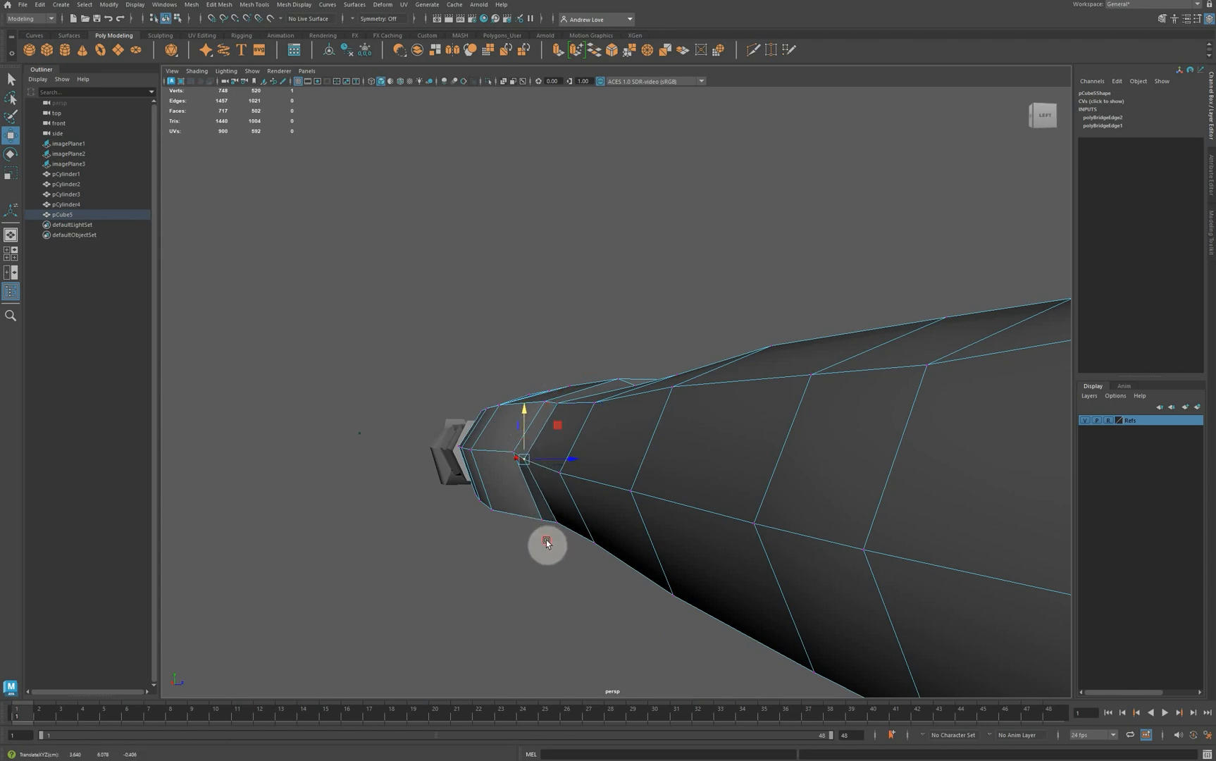
alt+drag(545, 542, 485, 554)
click(527, 553)
click(796, 519)
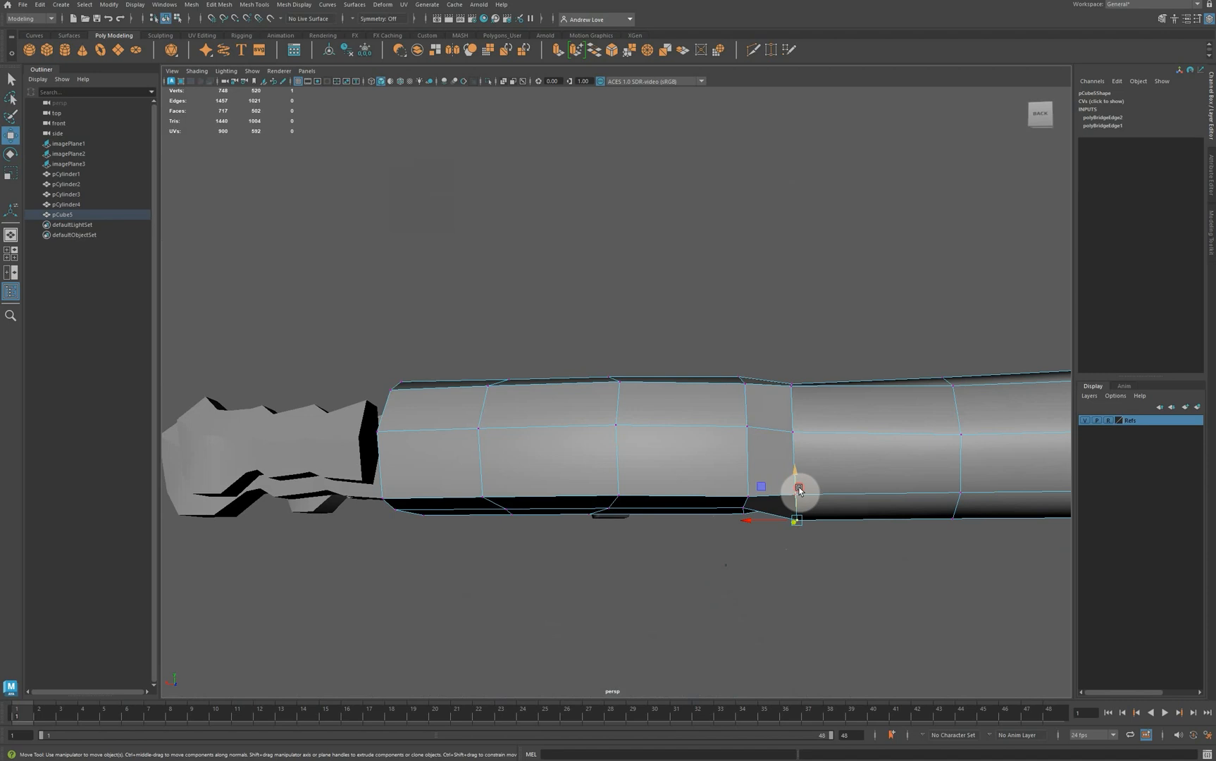
click(797, 488)
Select two vertices on the thumb half of the palm's underside and shift them vertically to shape the palm.
alt+drag(718, 529, 913, 564)
alt+drag(591, 578, 505, 489)
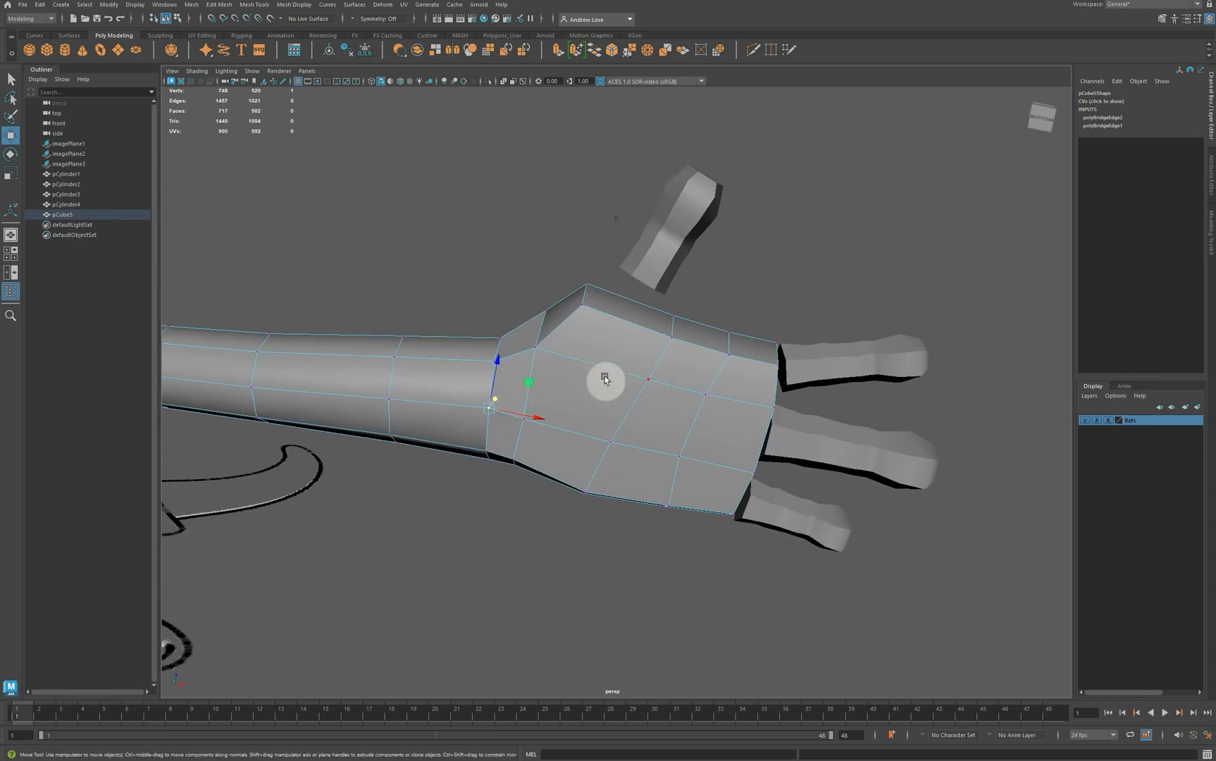
click(537, 347)
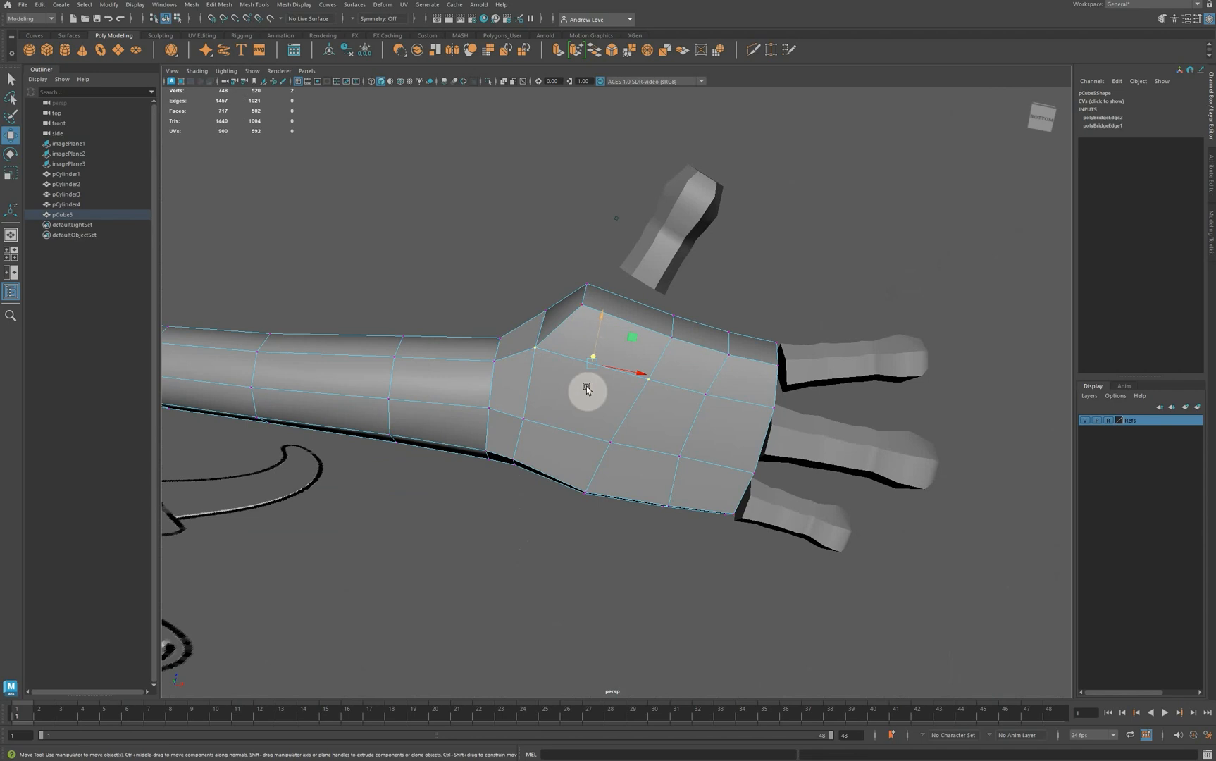
alt+drag(572, 451, 602, 426)
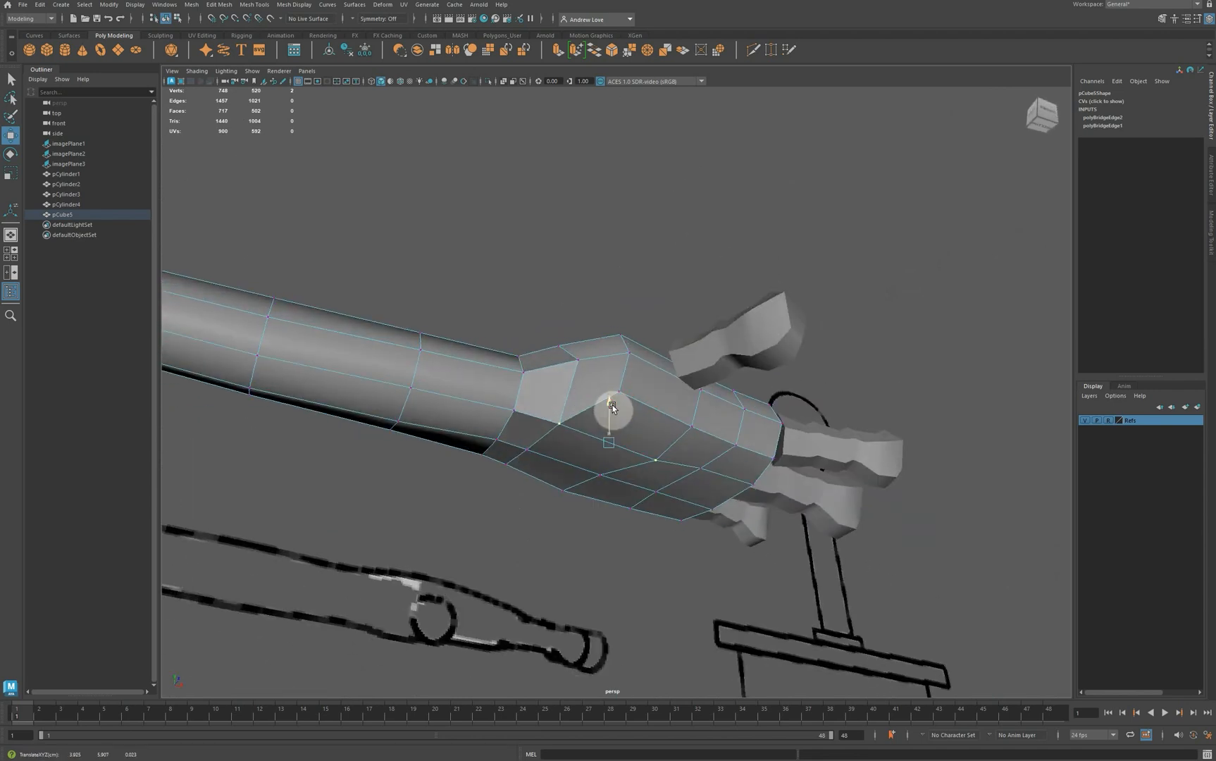
Adjust the height of individual vertices along the underside of the palm and wrist to smooth the hand's shape.
alt+drag(599, 516, 685, 464)
click(697, 458)
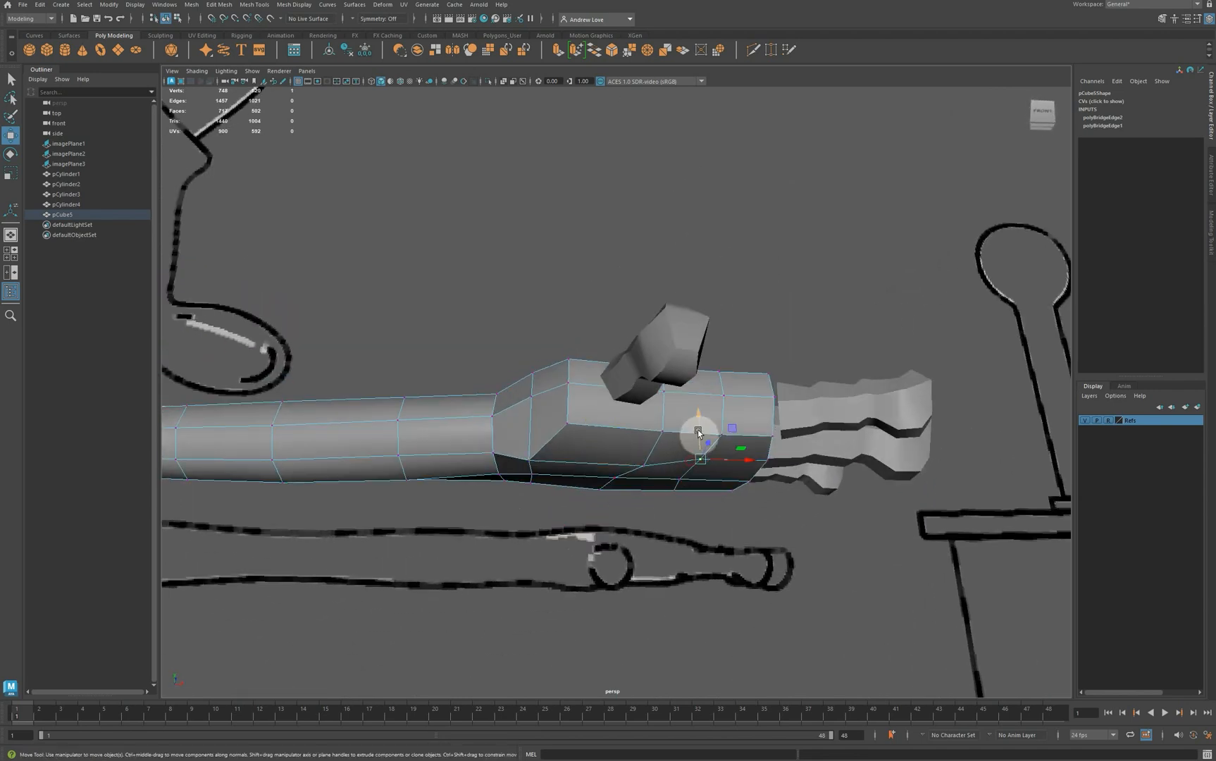
click(680, 484)
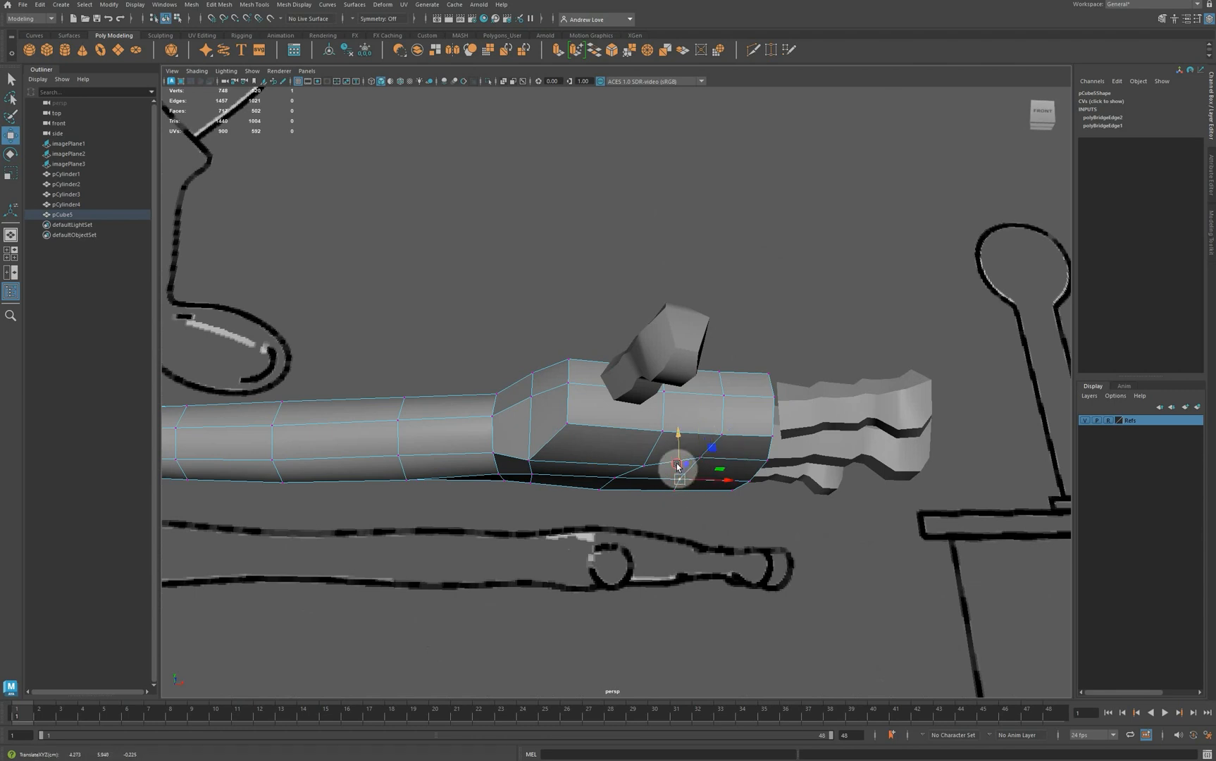
alt+drag(537, 529, 597, 455)
click(633, 482)
click(598, 466)
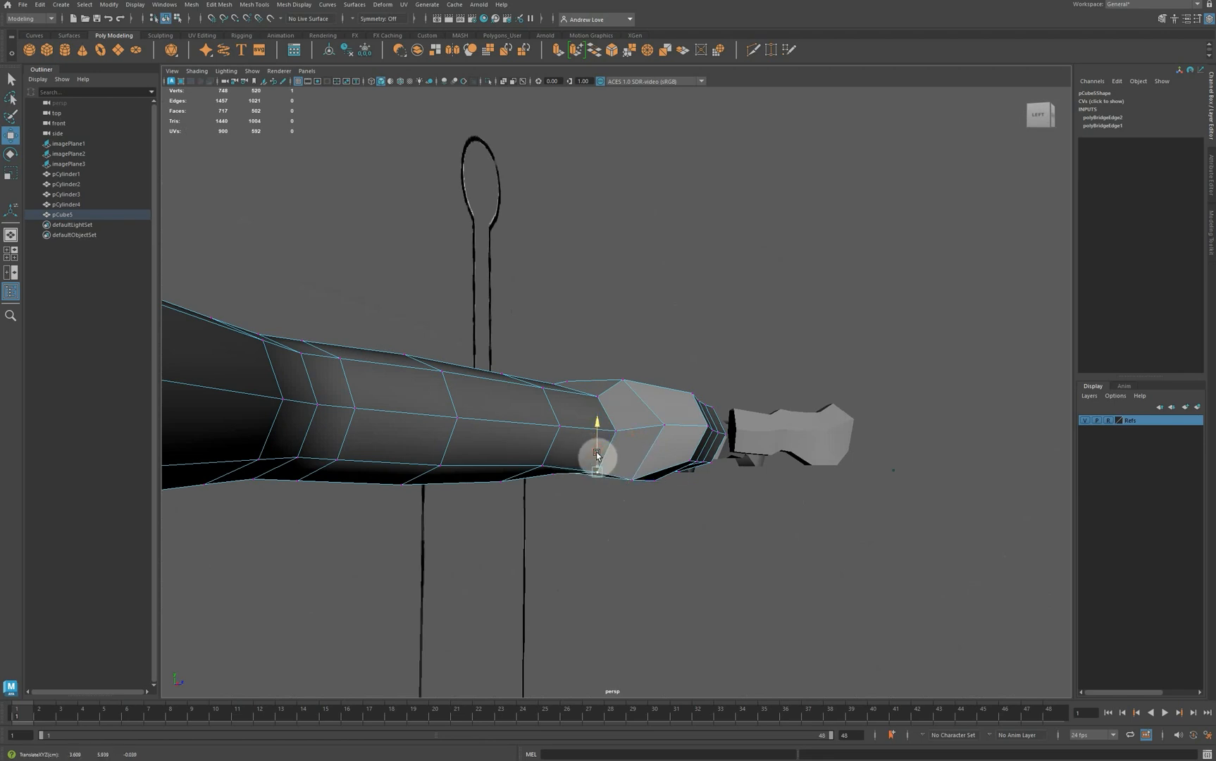
Reposition the vertex on top of the wrist, where the forearm meets the back of the hand.
alt+drag(524, 524, 455, 561)
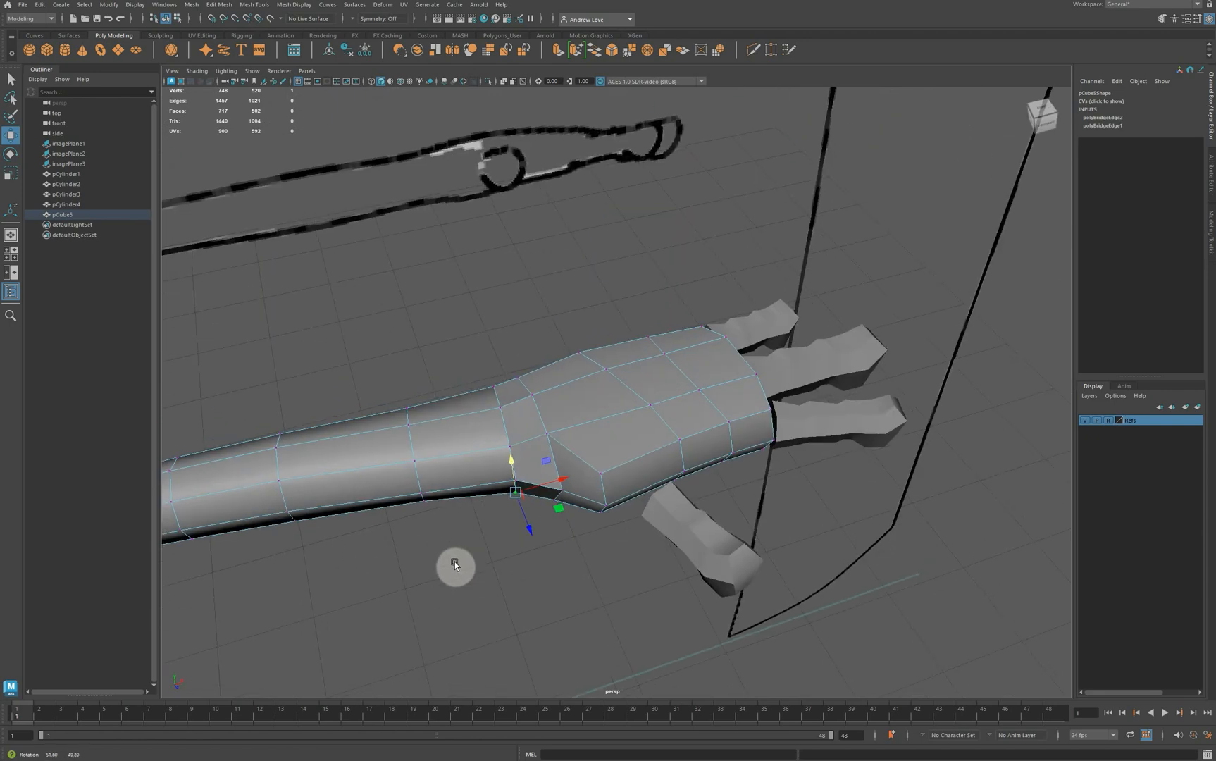
alt+drag(722, 554, 735, 524)
click(528, 385)
mouse_move(529, 372)
mouse_down()
mouse_move(546, 384)
mouse_move(537, 371)
mouse_up()
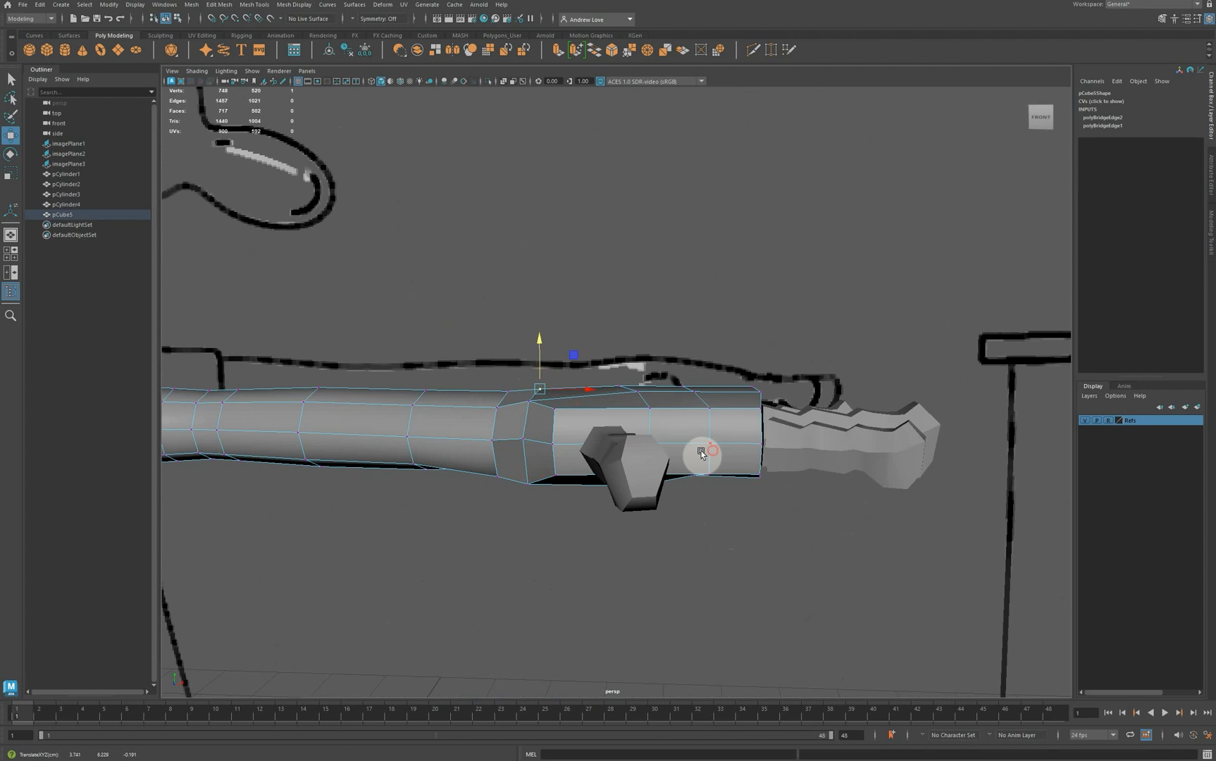
Return the body mesh to Object Mode and delete its construction history.
alt+drag(706, 456, 621, 473)
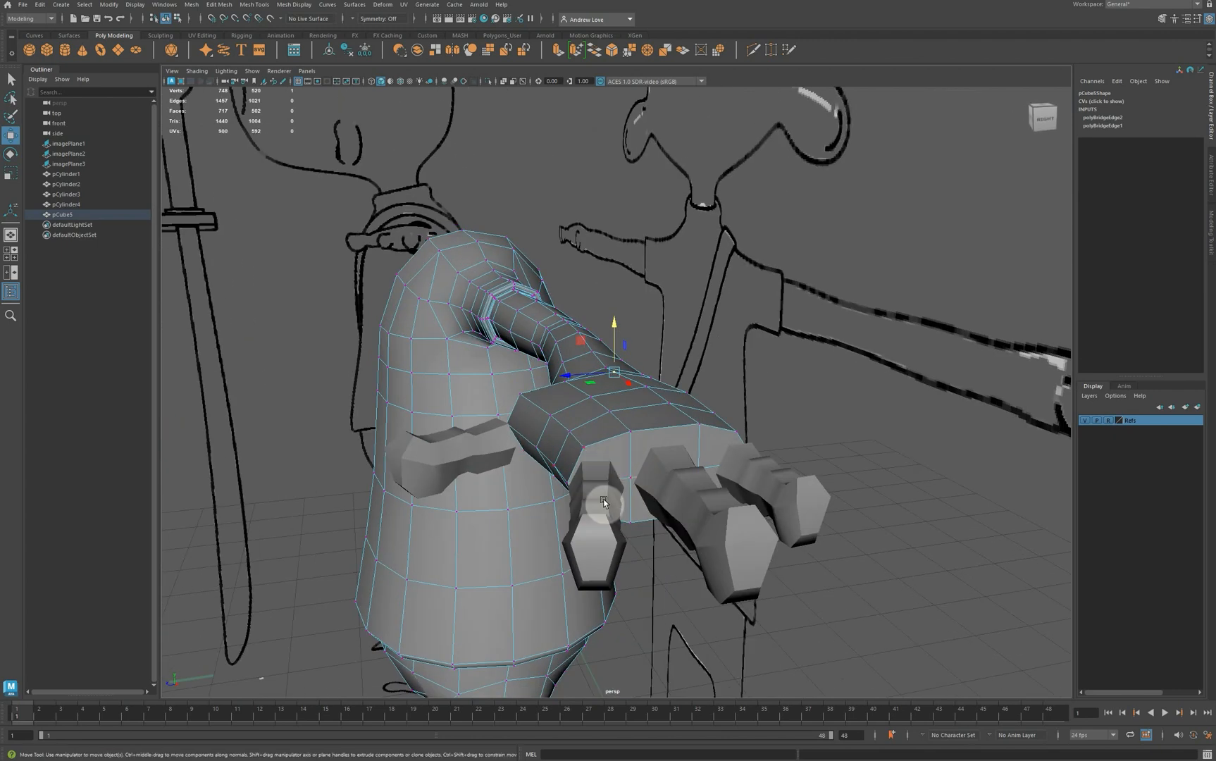
click(586, 544)
right_drag(647, 454, 689, 434)
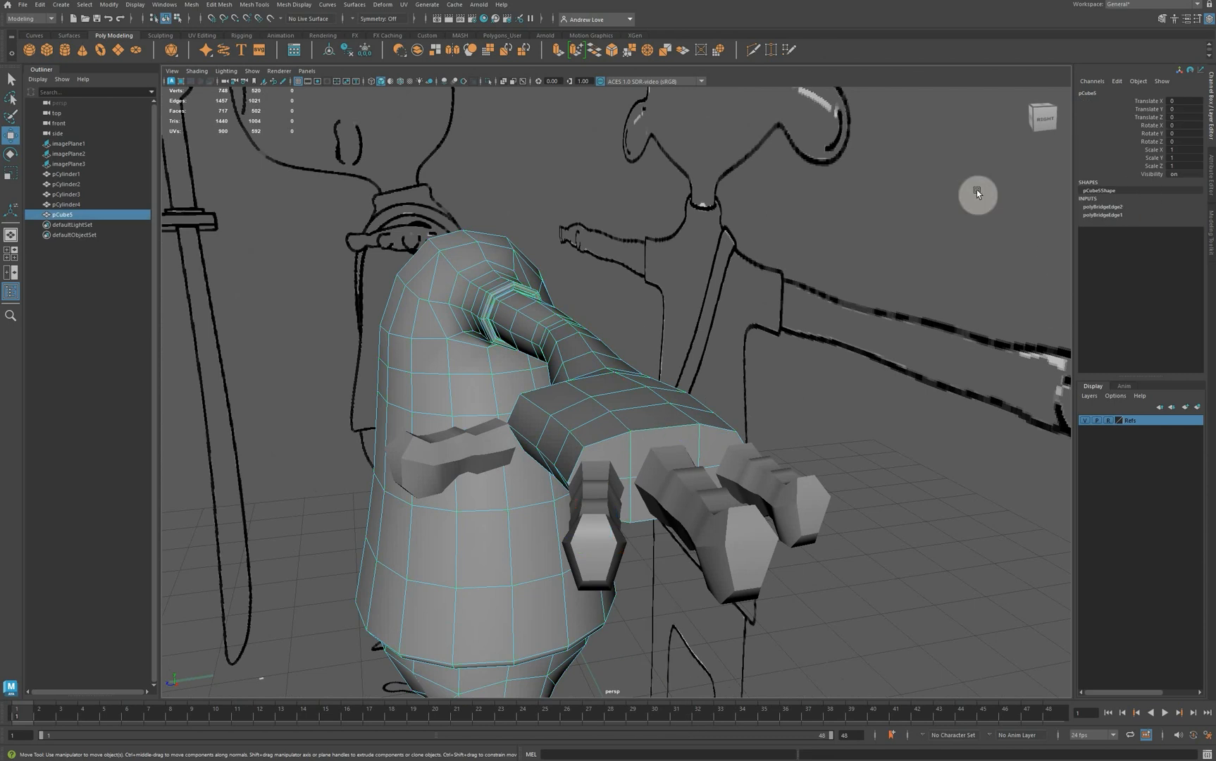
click(346, 49)
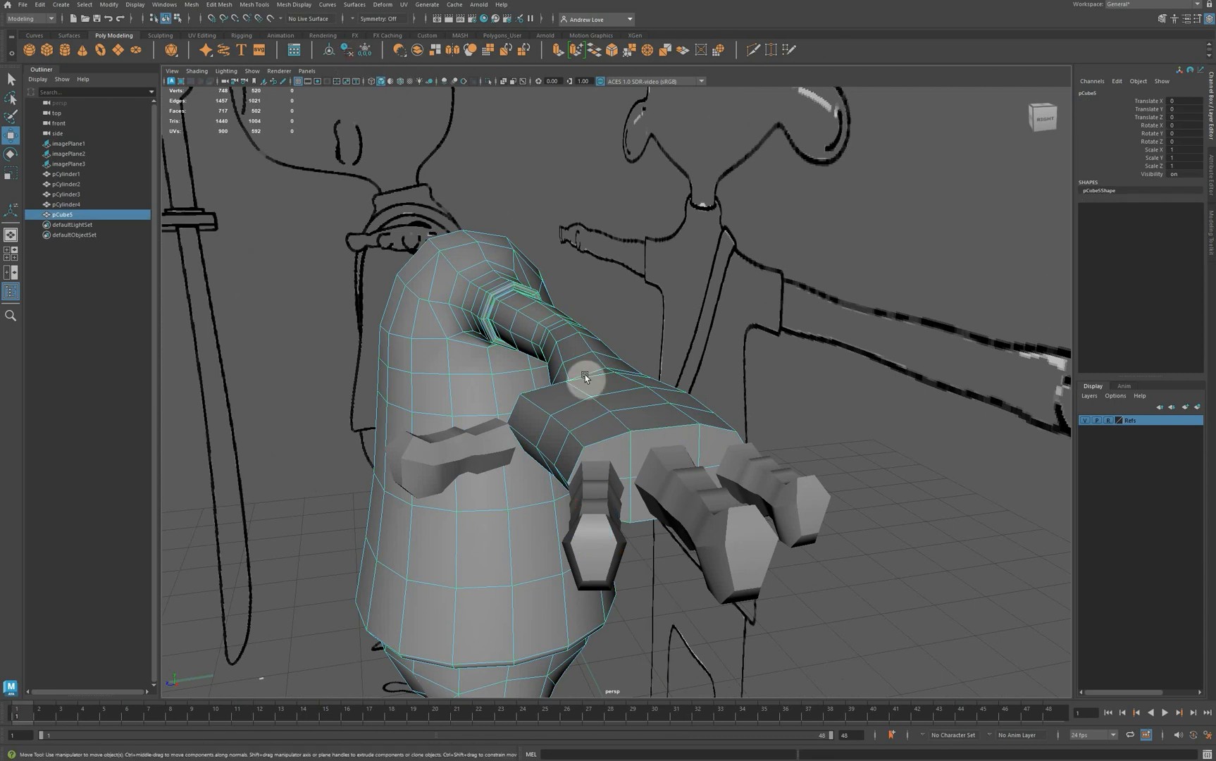
Delete the upper and lower palm end faces behind the index finger to open a hole for it.
right_drag(615, 457, 602, 479)
click(624, 451)
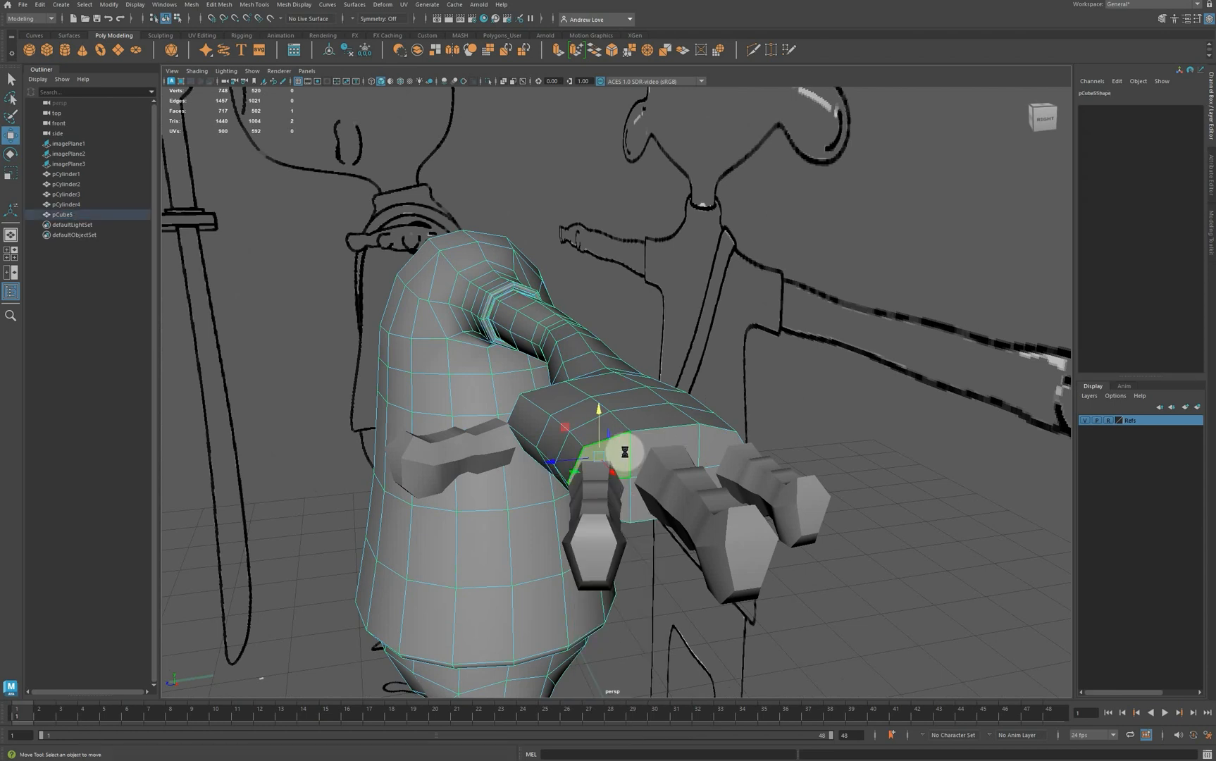
key(Delete)
click(629, 490)
key(Delete)
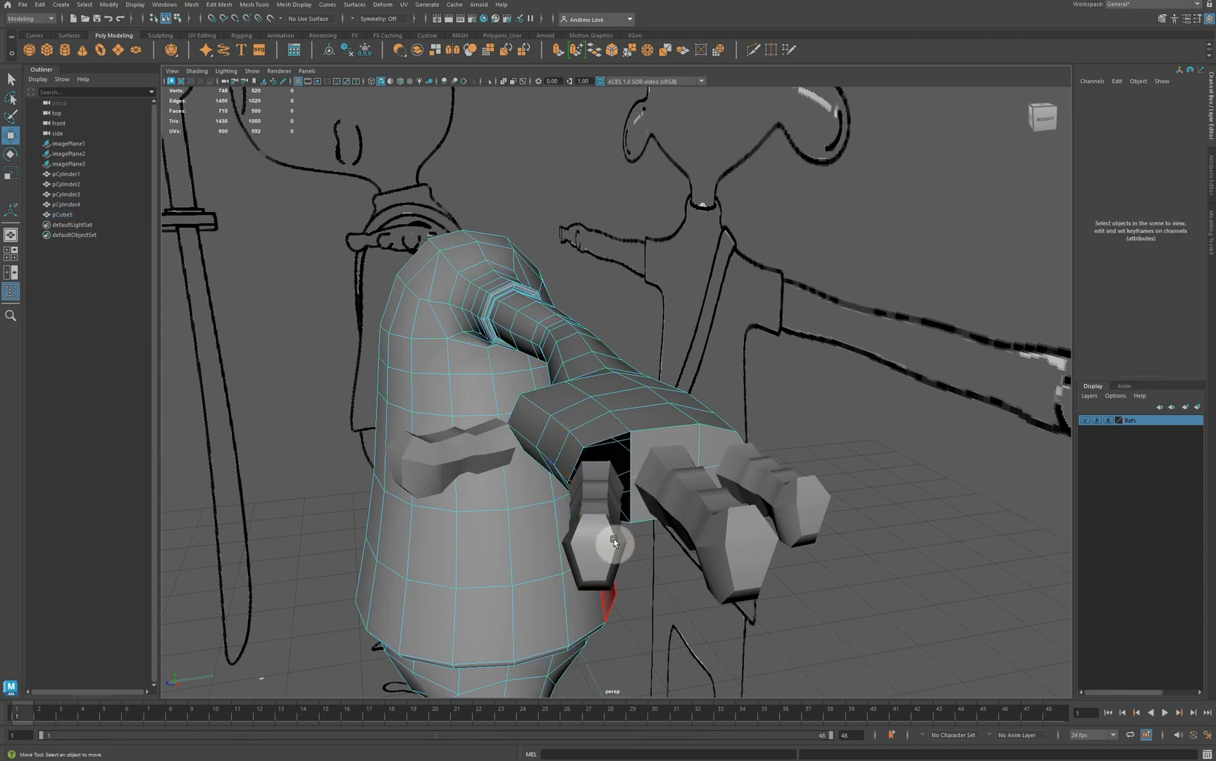
Combine the body mesh with the index finger pCylinder2 and delete the combined mesh's history.
alt+drag(614, 539, 605, 551)
click(595, 607)
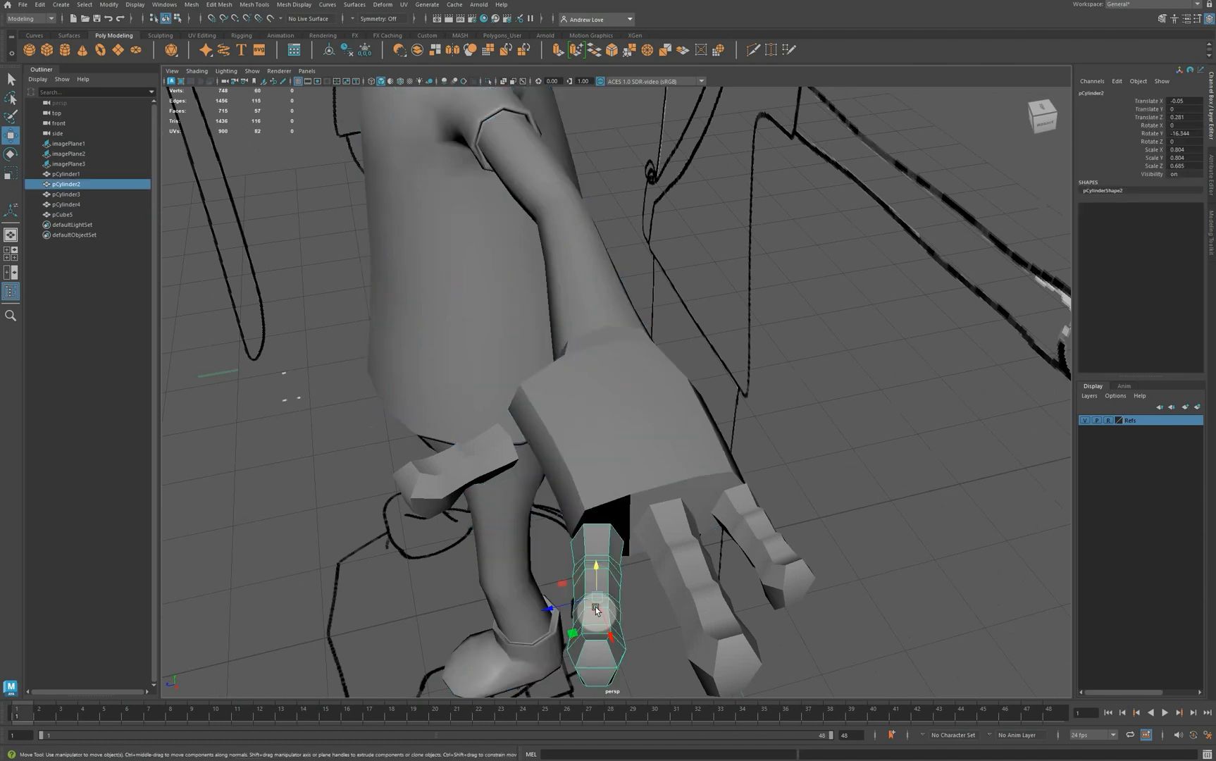
click(567, 396)
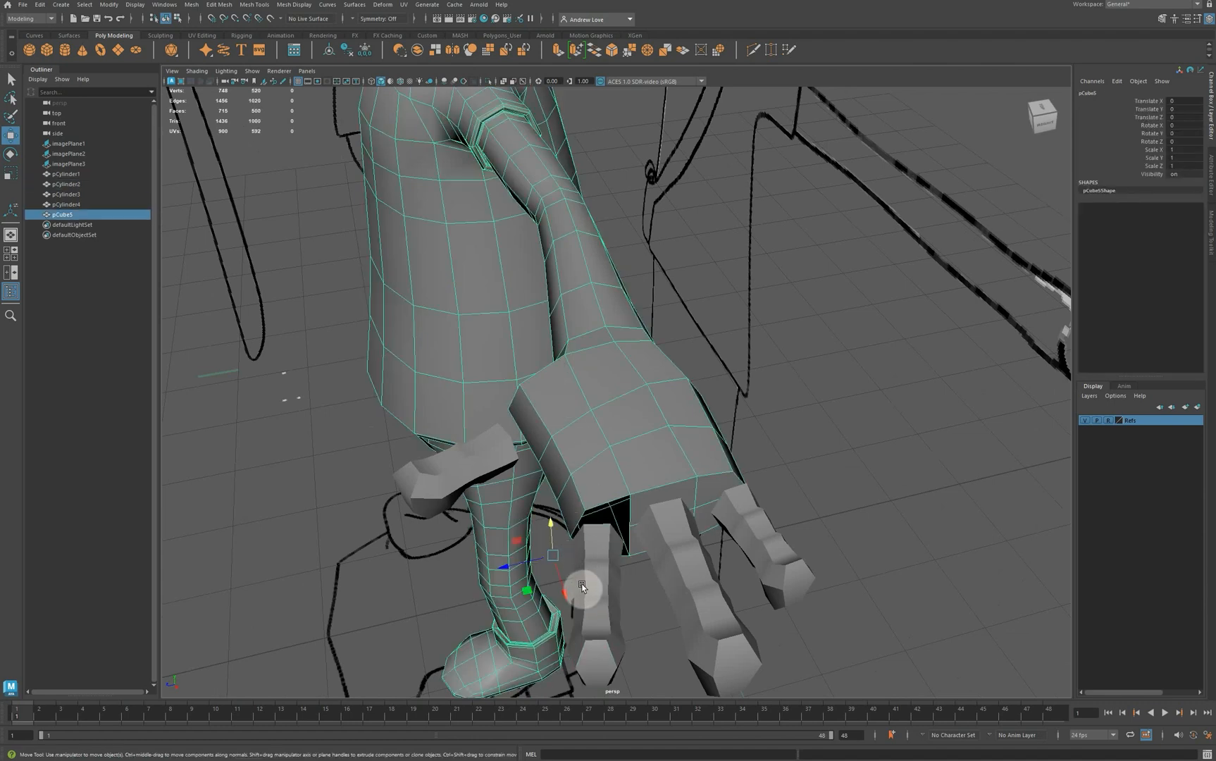
shift+click(596, 609)
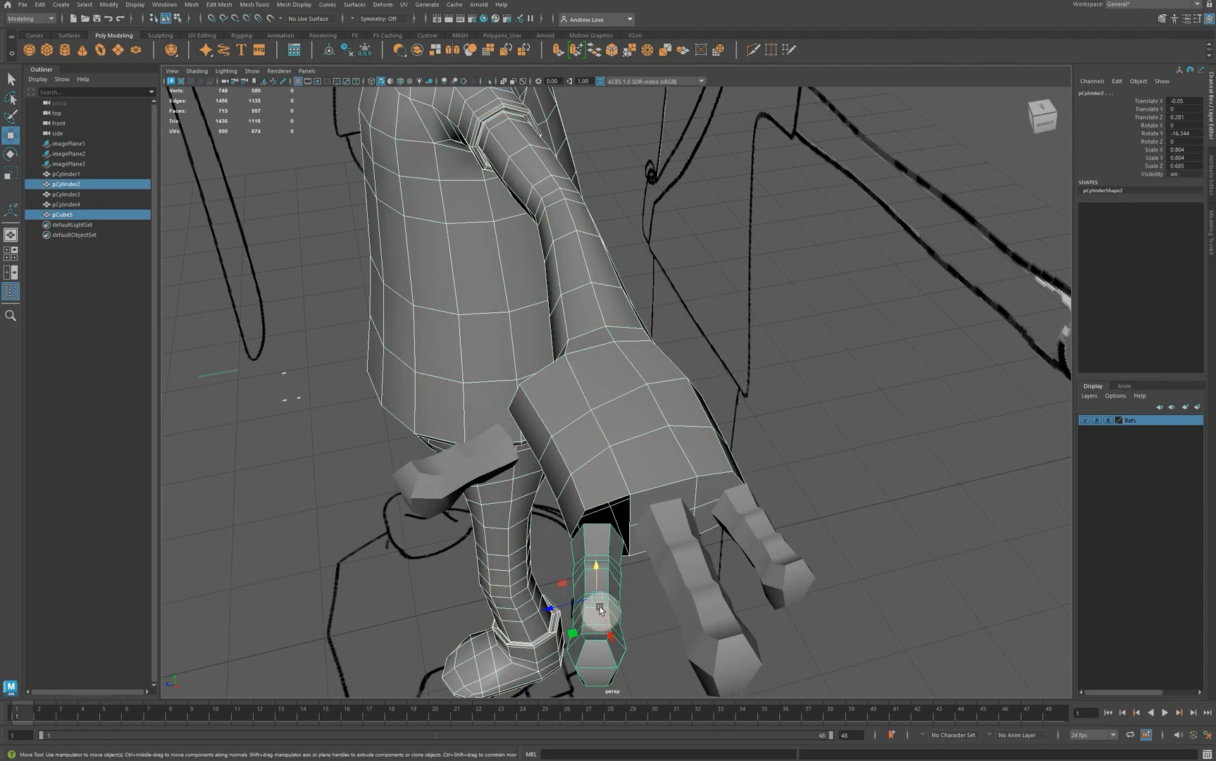
click(419, 49)
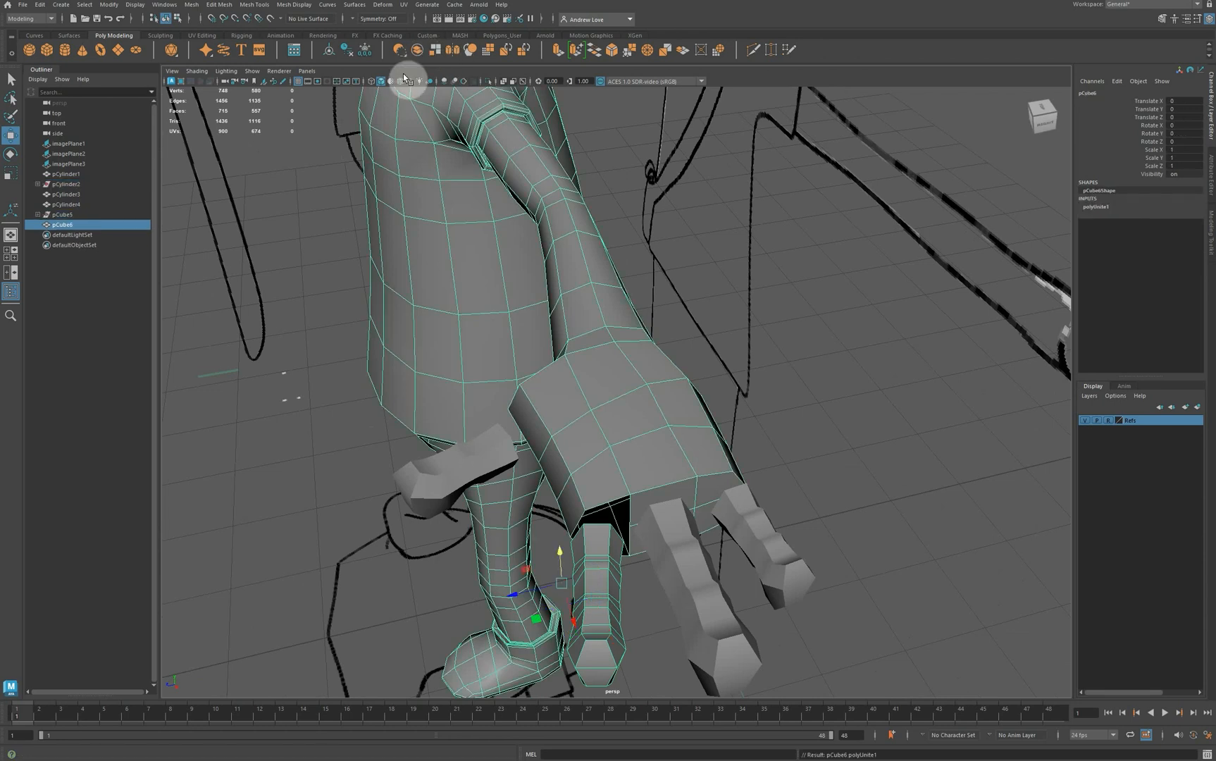
click(350, 52)
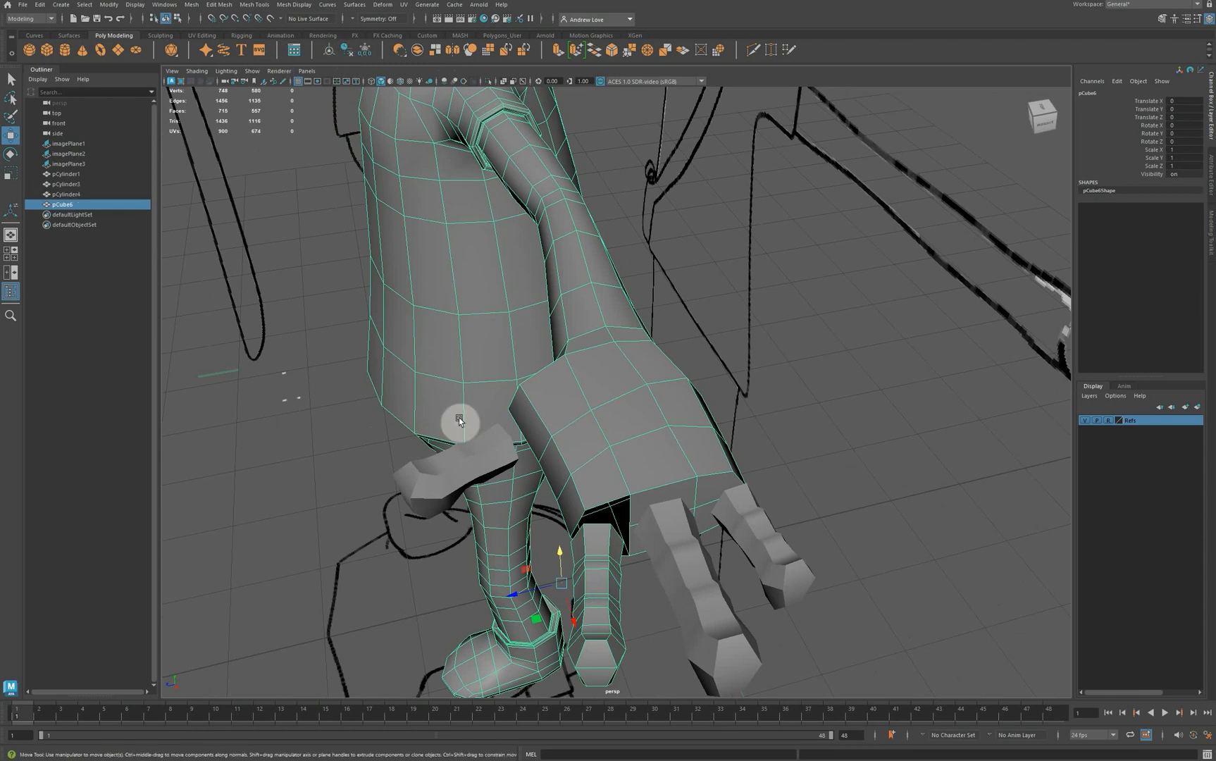
Try to bridge the top edge of the index finger's base to the upper edge of the palm opening.
alt+drag(614, 564, 553, 521)
right_drag(547, 473, 596, 460)
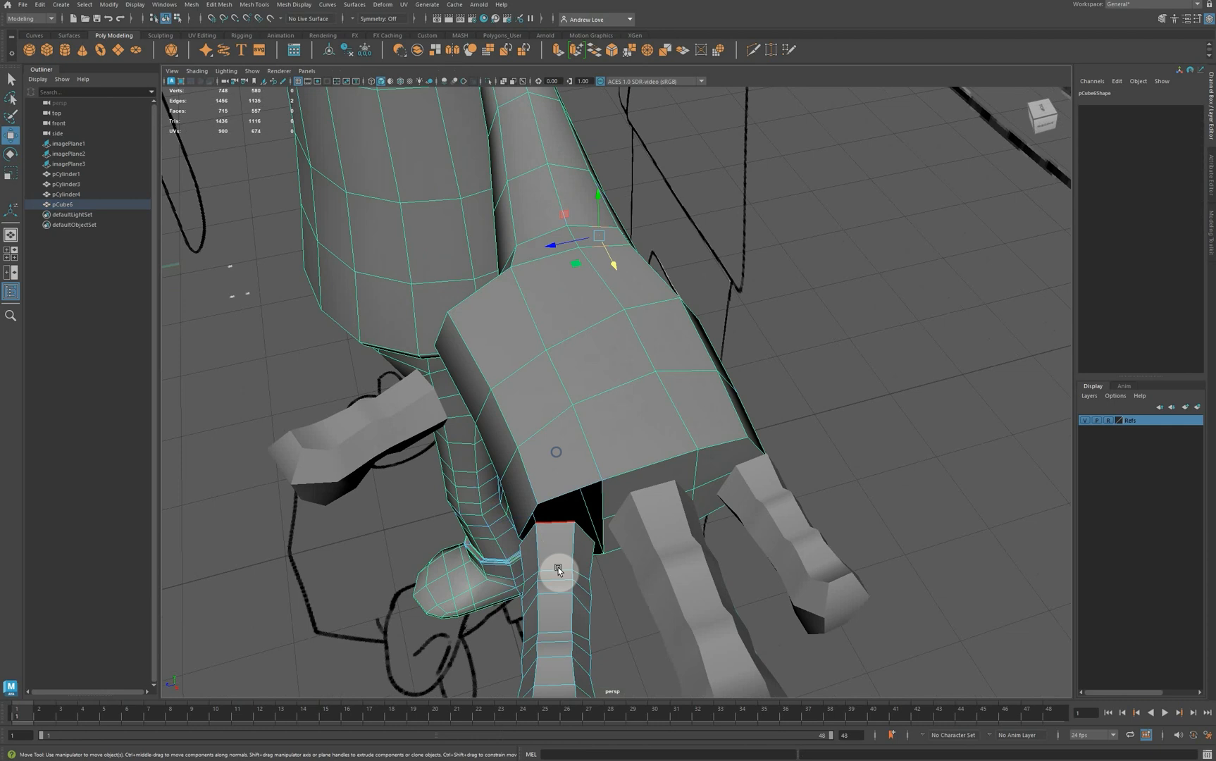
shift+click(576, 494)
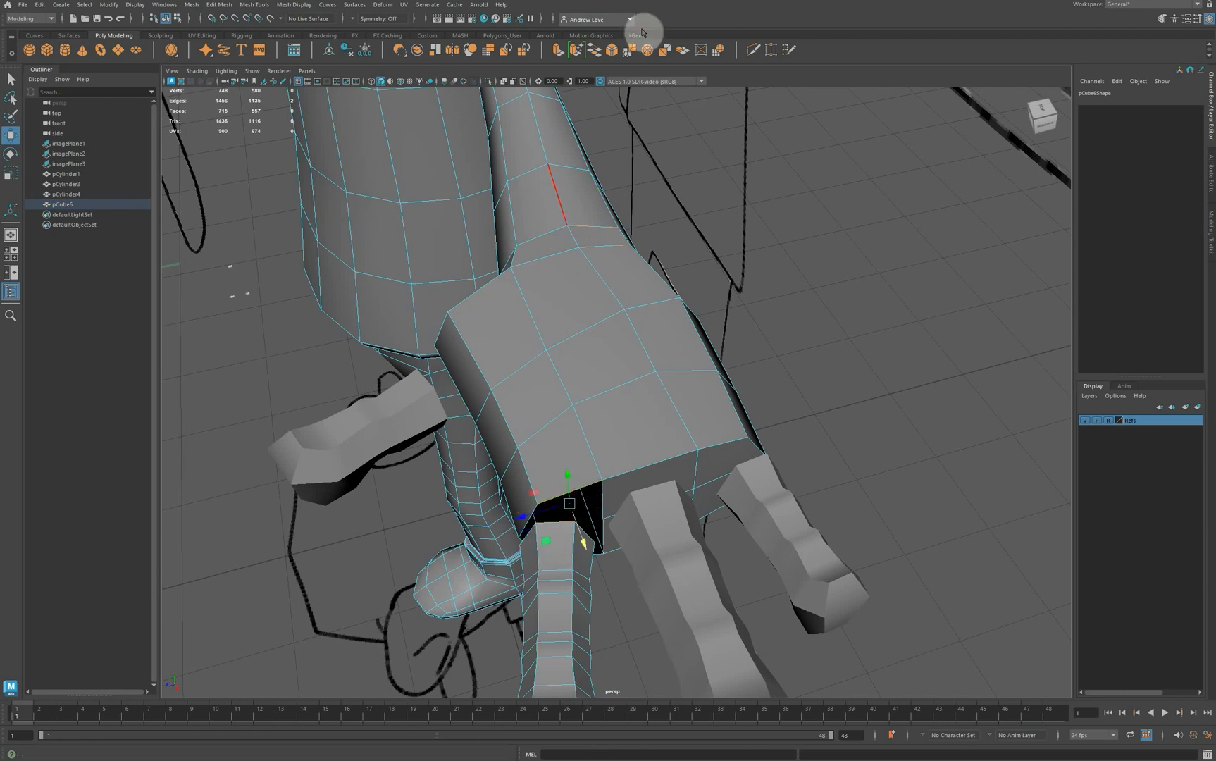
click(601, 52)
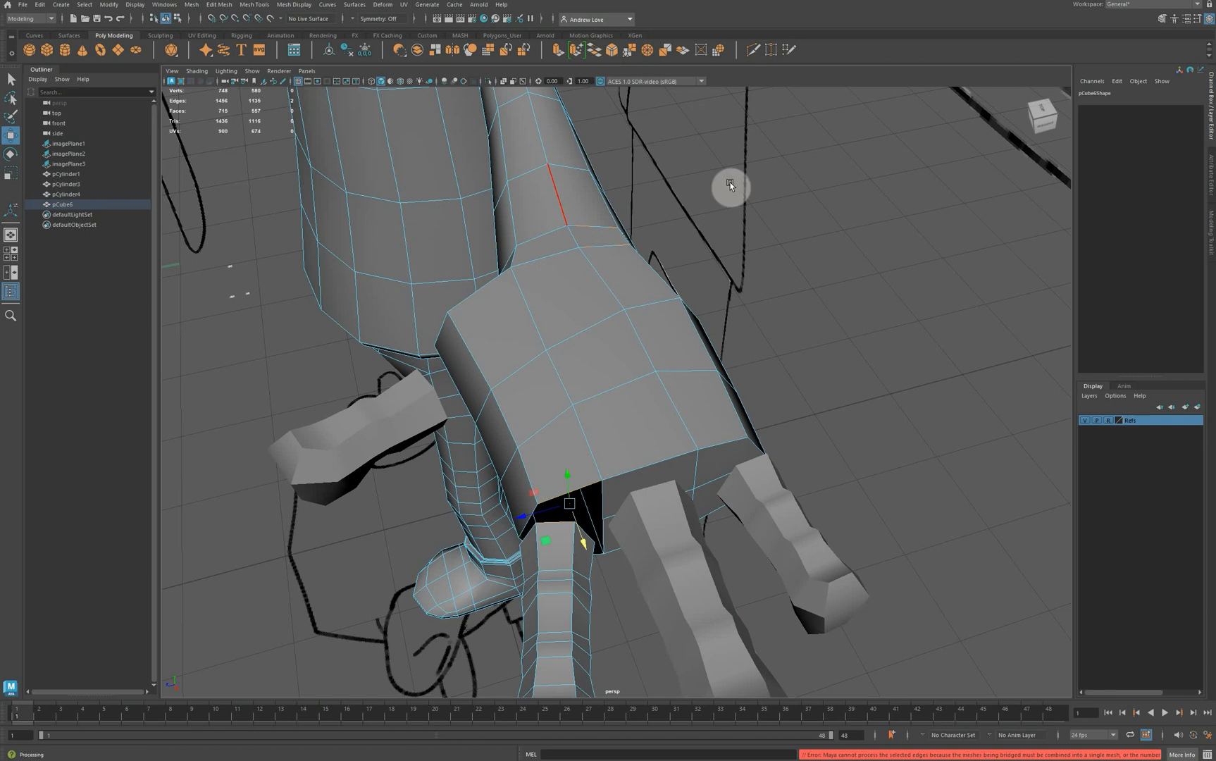
click(865, 265)
click(569, 520)
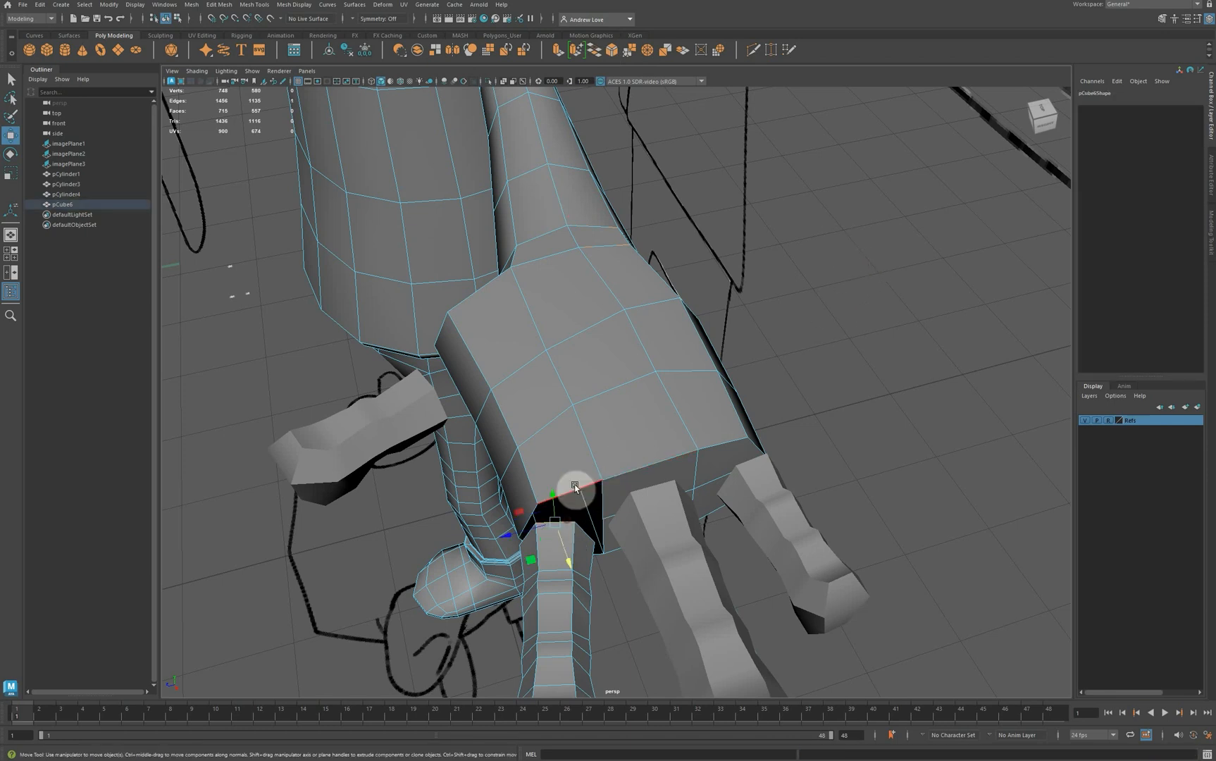
shift+click(577, 486)
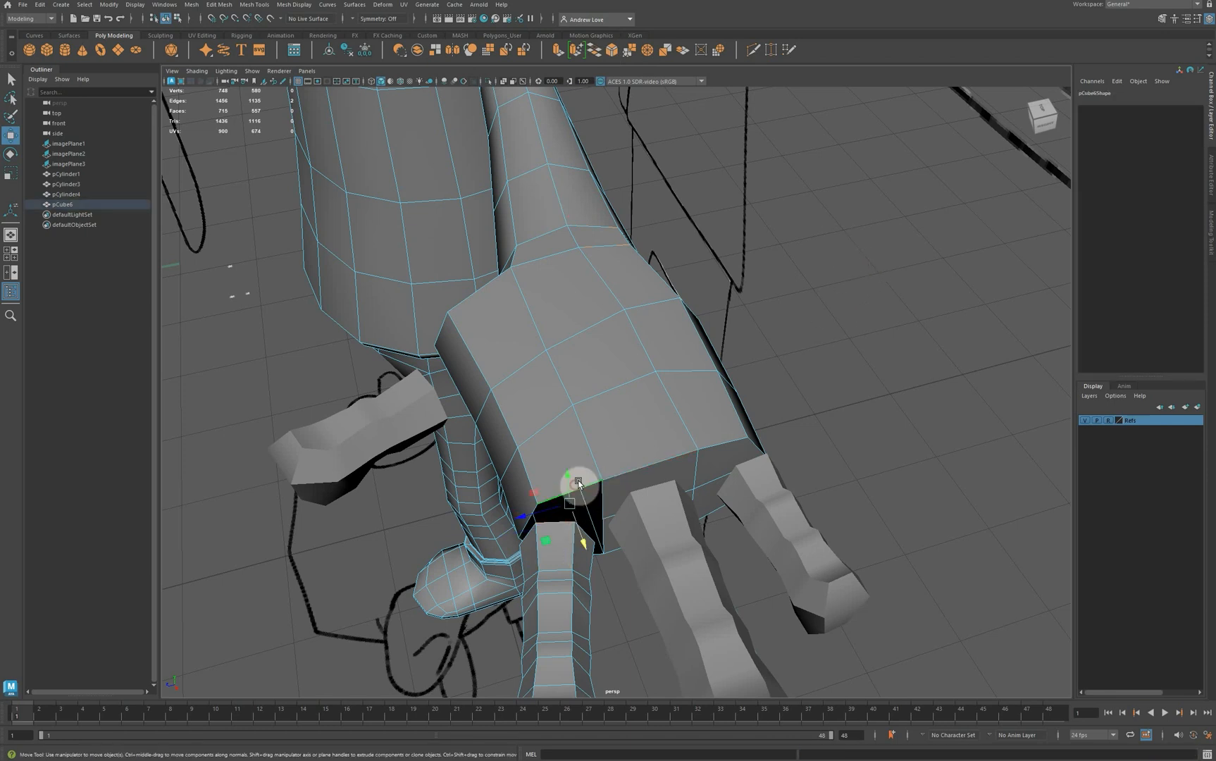
click(597, 52)
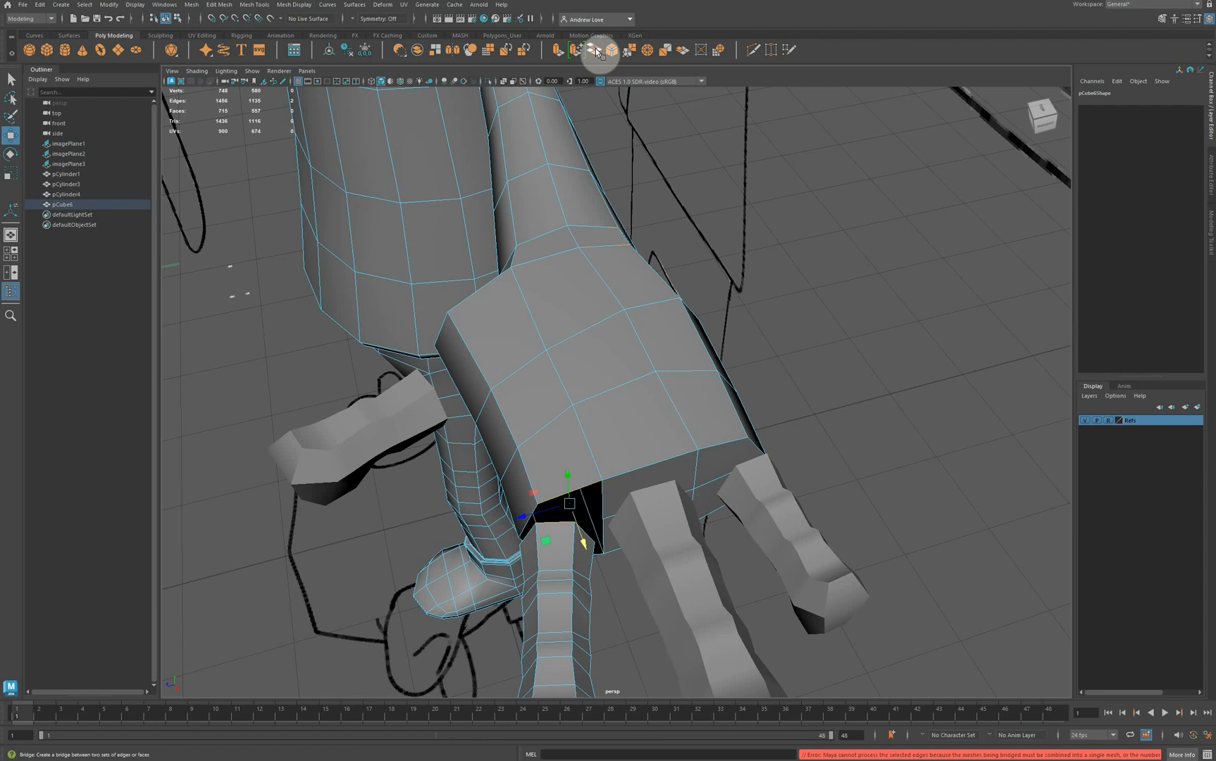
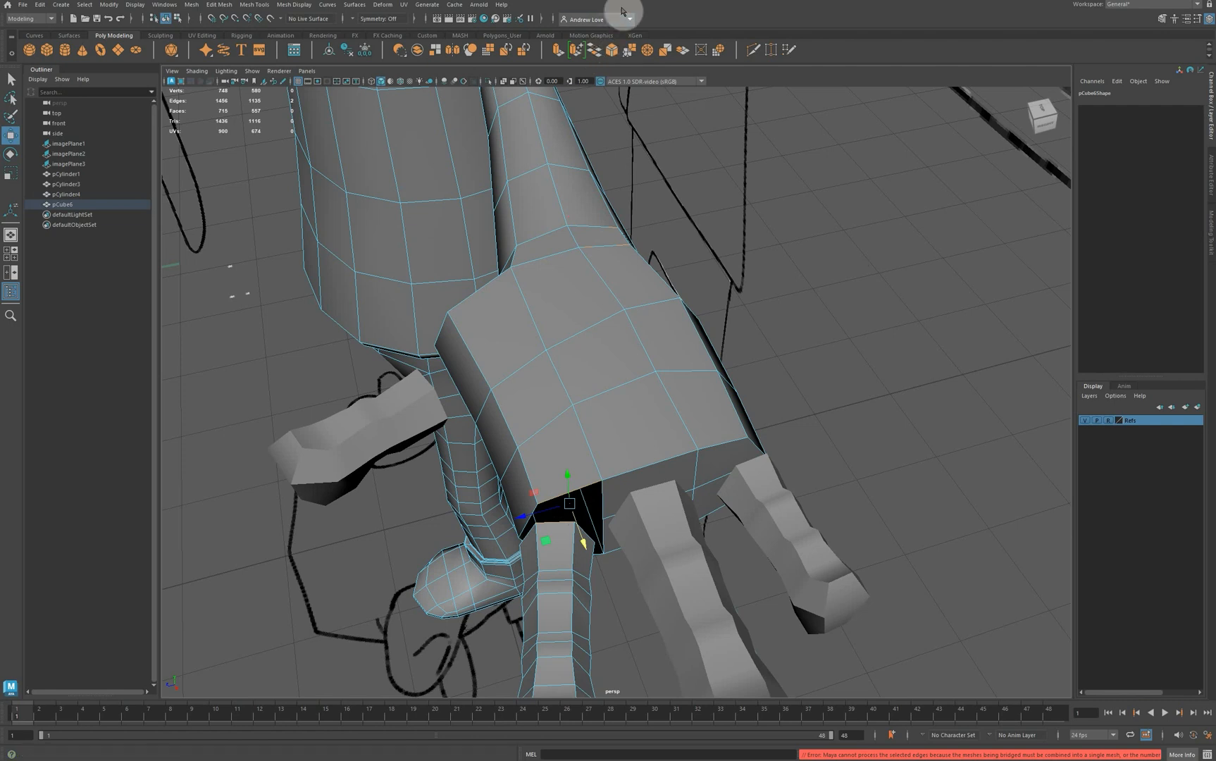
Delete the cap face closing the base of the index finger, facing the palm opening.
alt+drag(563, 297, 646, 345)
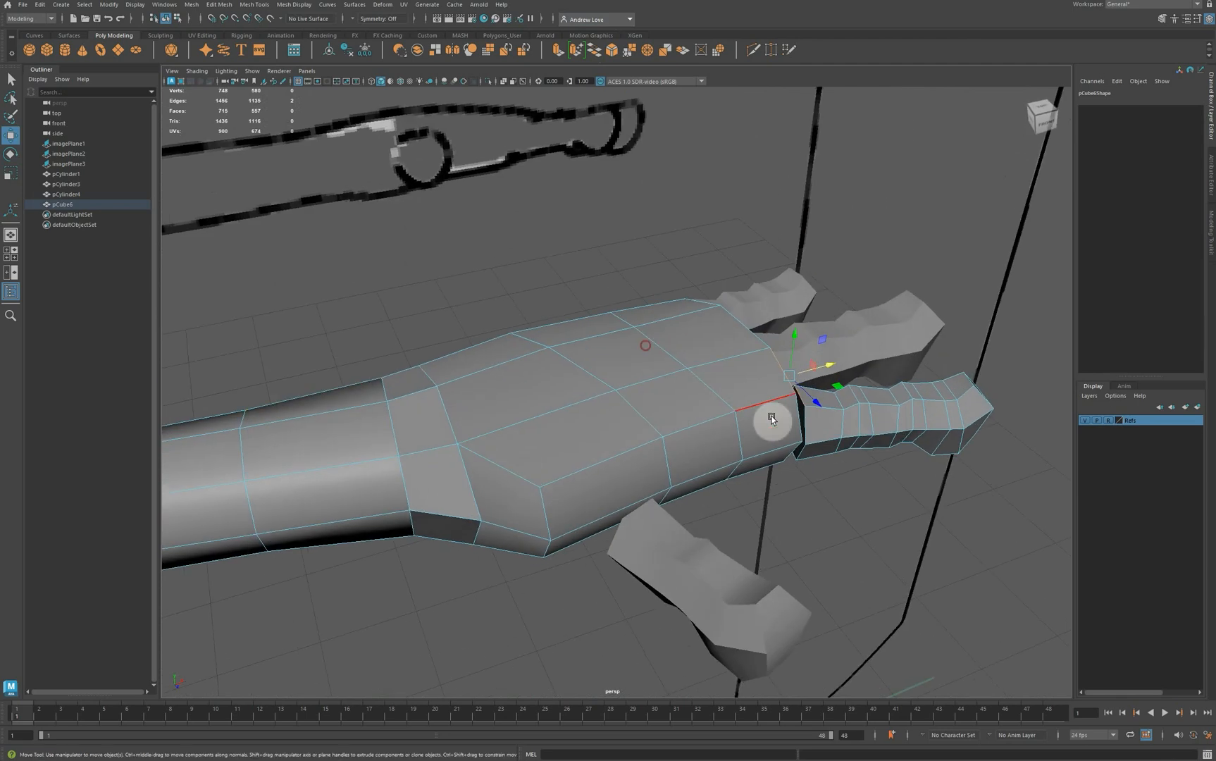
click(811, 417)
right_click(811, 416)
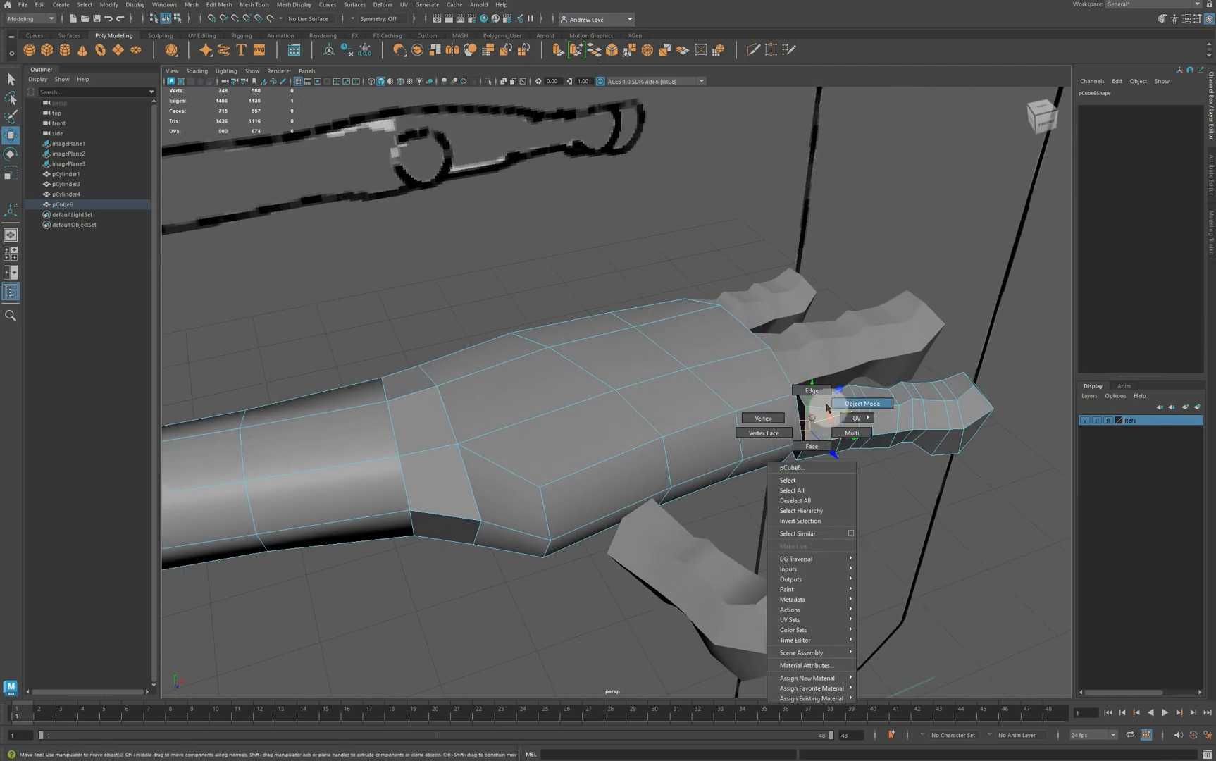
click(811, 446)
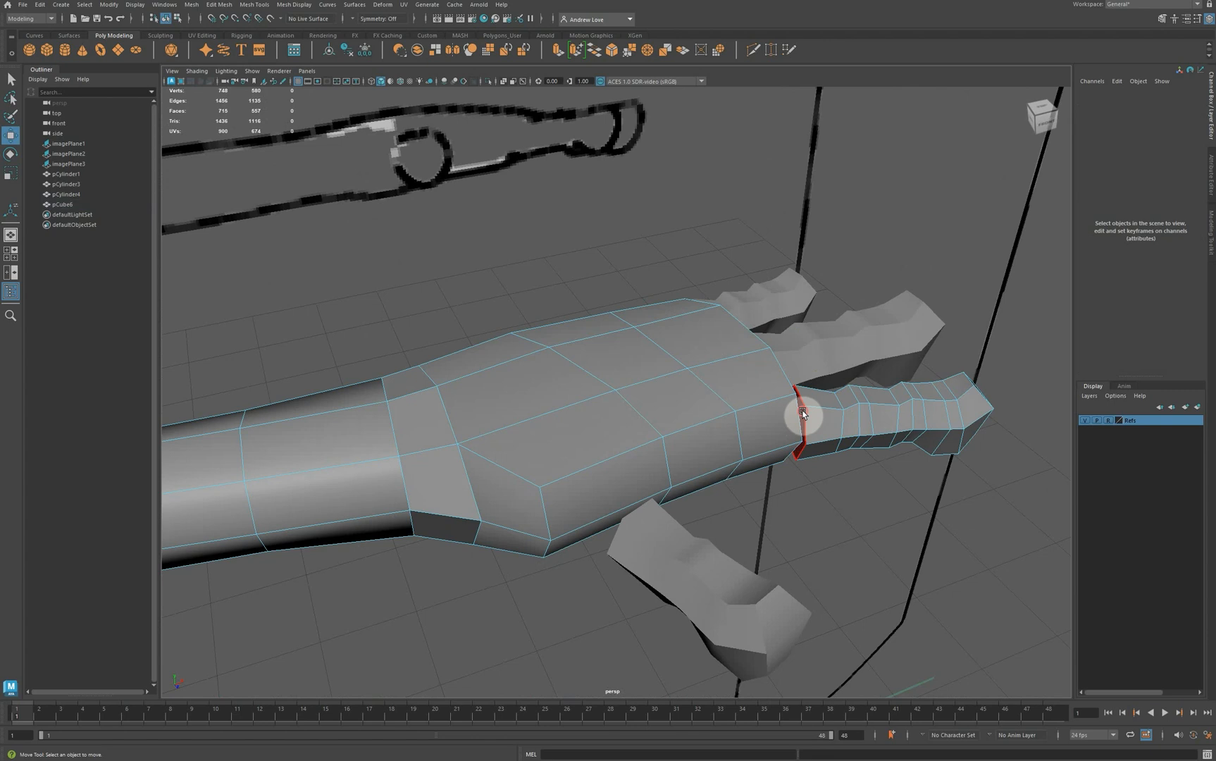
click(803, 414)
key(Delete)
Bridge the top edge of the index finger's open base to the upper edge of the palm opening.
alt+drag(855, 526, 765, 515)
scroll(759, 518, up, 2)
right_drag(612, 508, 606, 482)
click(610, 457)
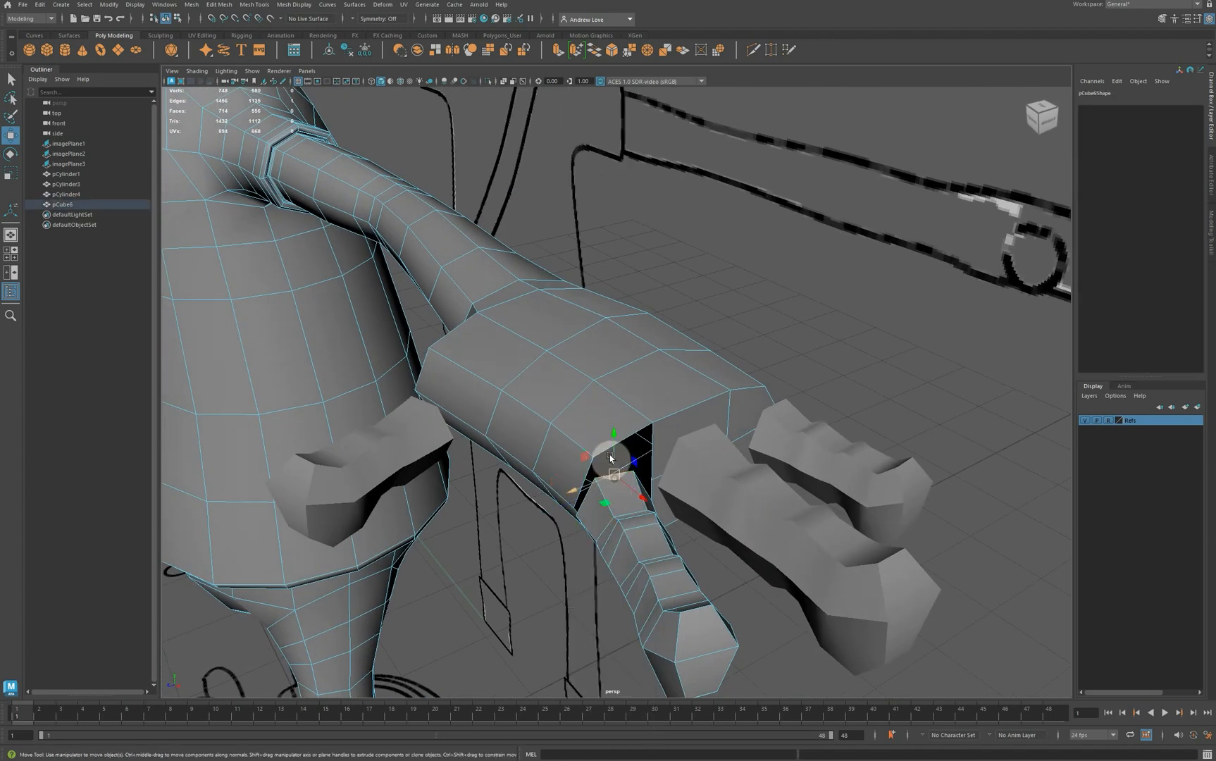
click(622, 438)
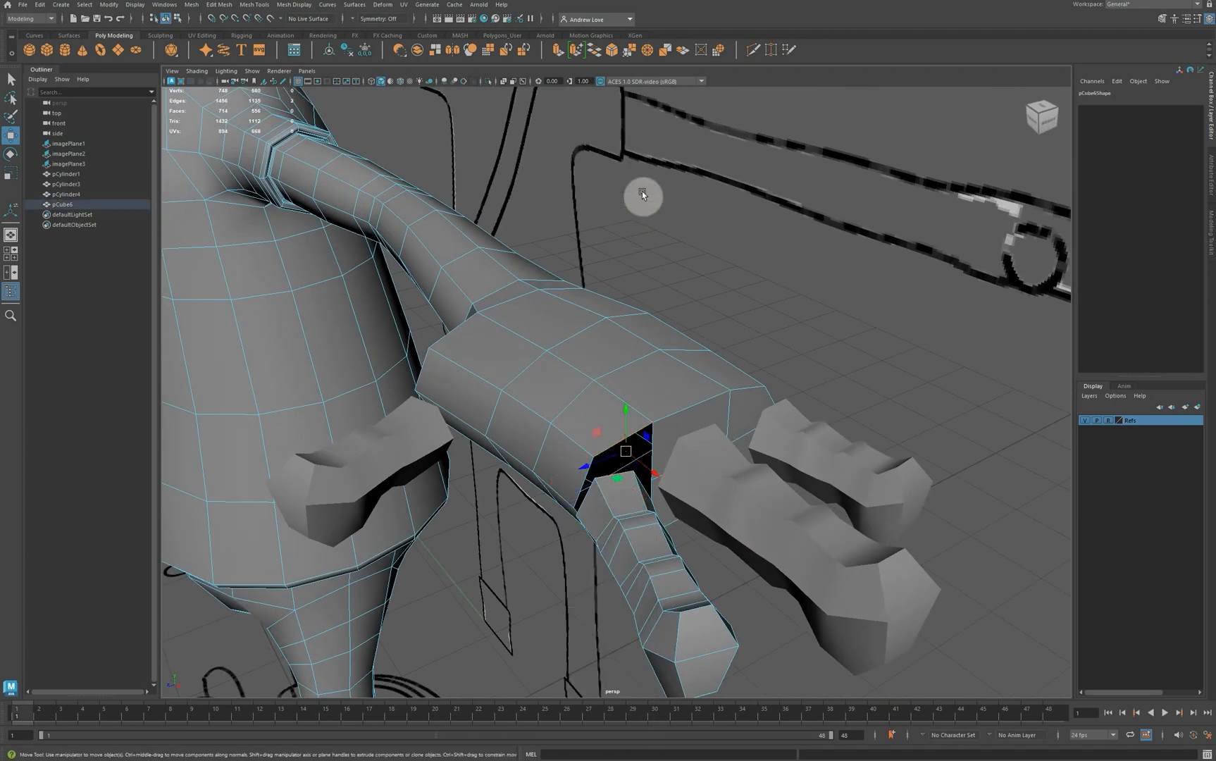
click(595, 49)
Select the remaining open border edges between the index finger and palm, and bridge them closed.
alt+drag(583, 567, 581, 515)
key(t)
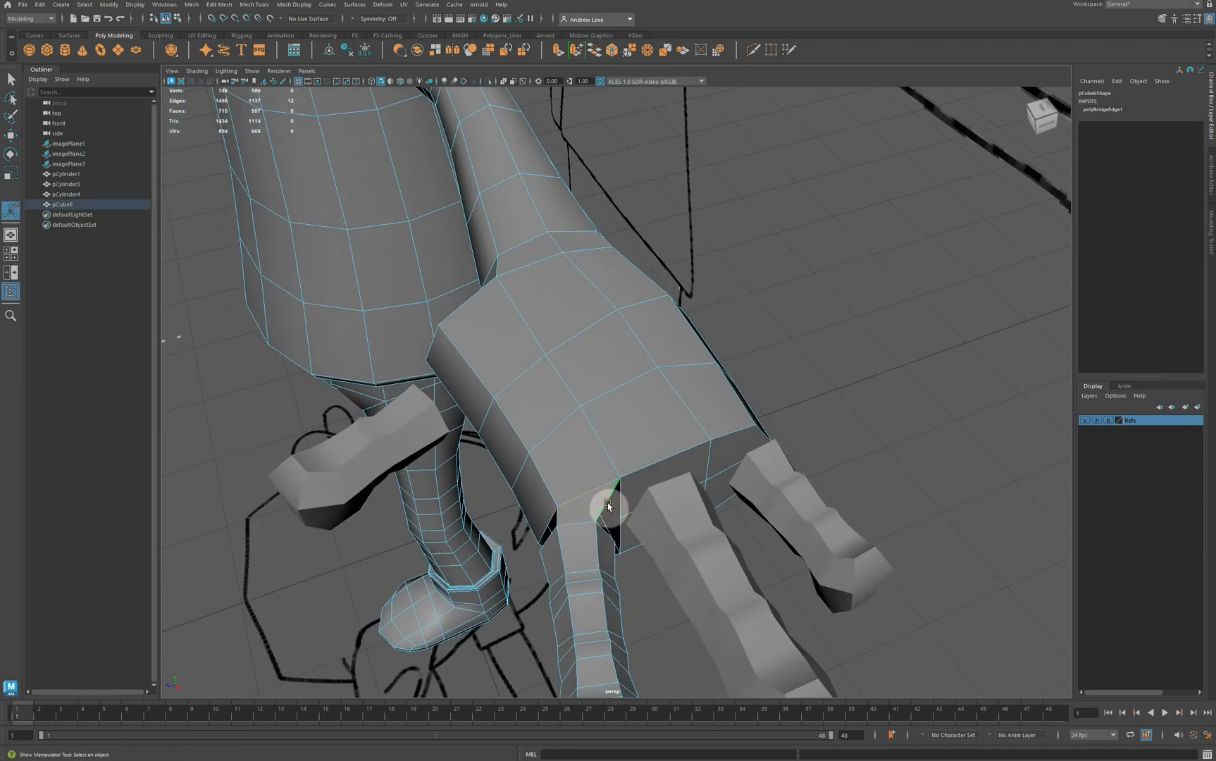
ctrl+click(608, 504)
click(595, 51)
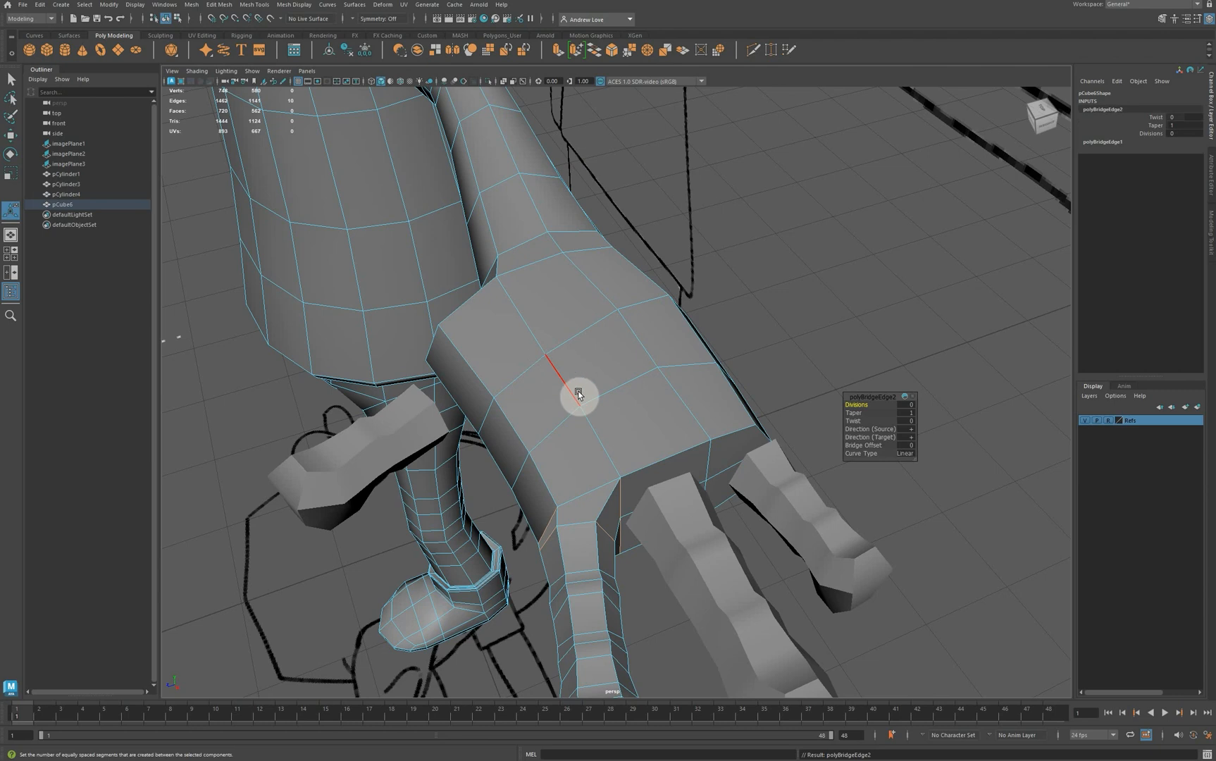
In the top view, move the vertices on the outer side of the index finger's base back toward the wrist.
alt+drag(594, 388, 590, 427)
alt+middle_drag(589, 425, 614, 267)
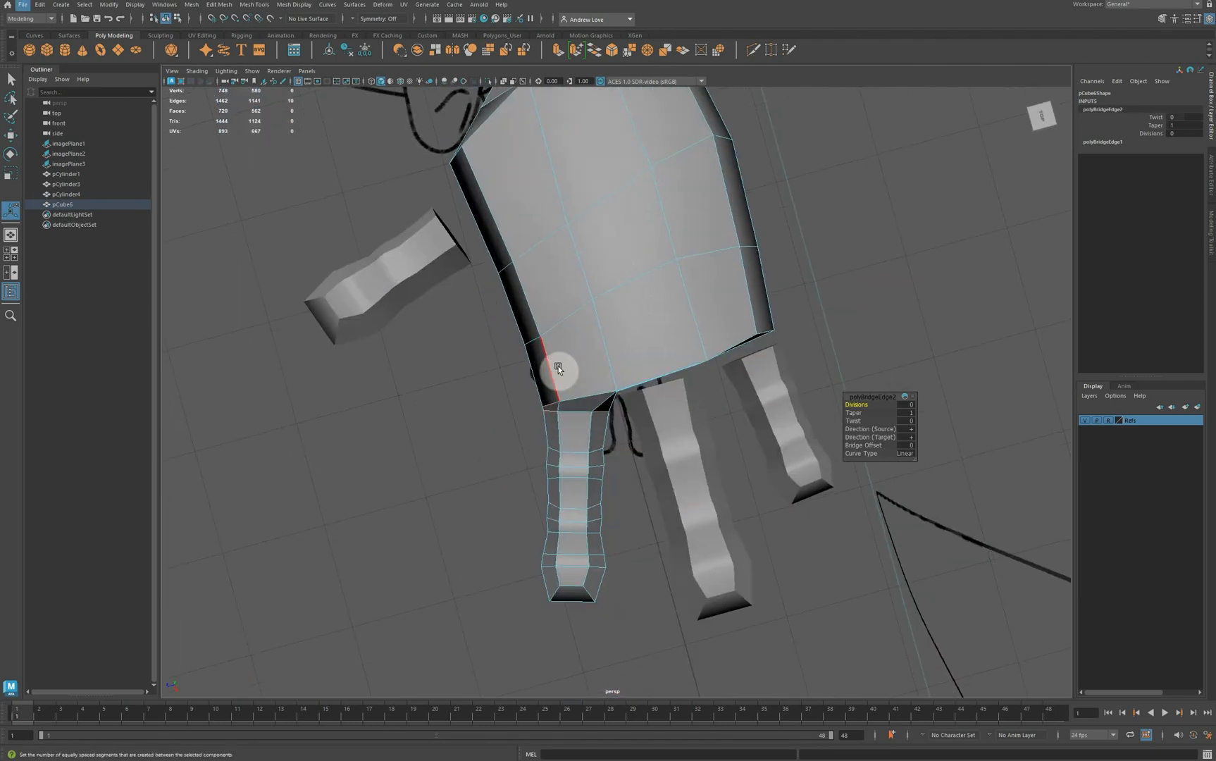
key(space)
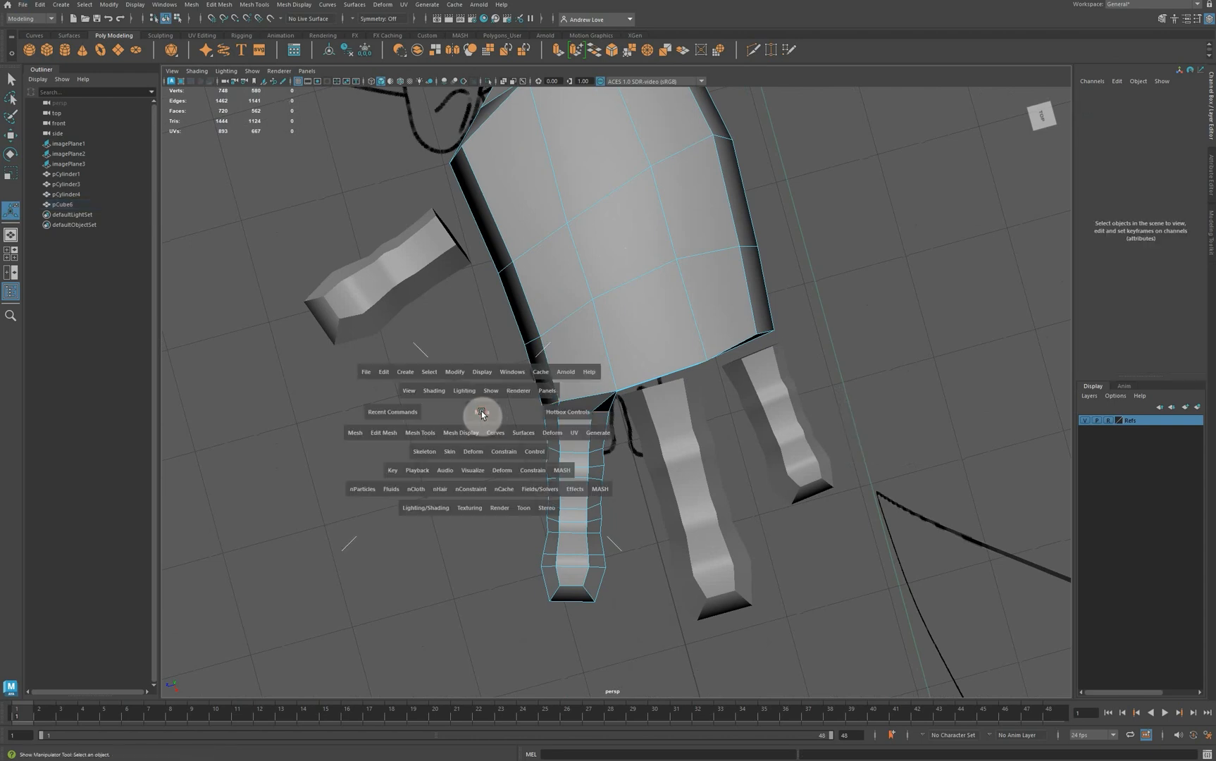
key(space)
scroll(662, 326, up, 2)
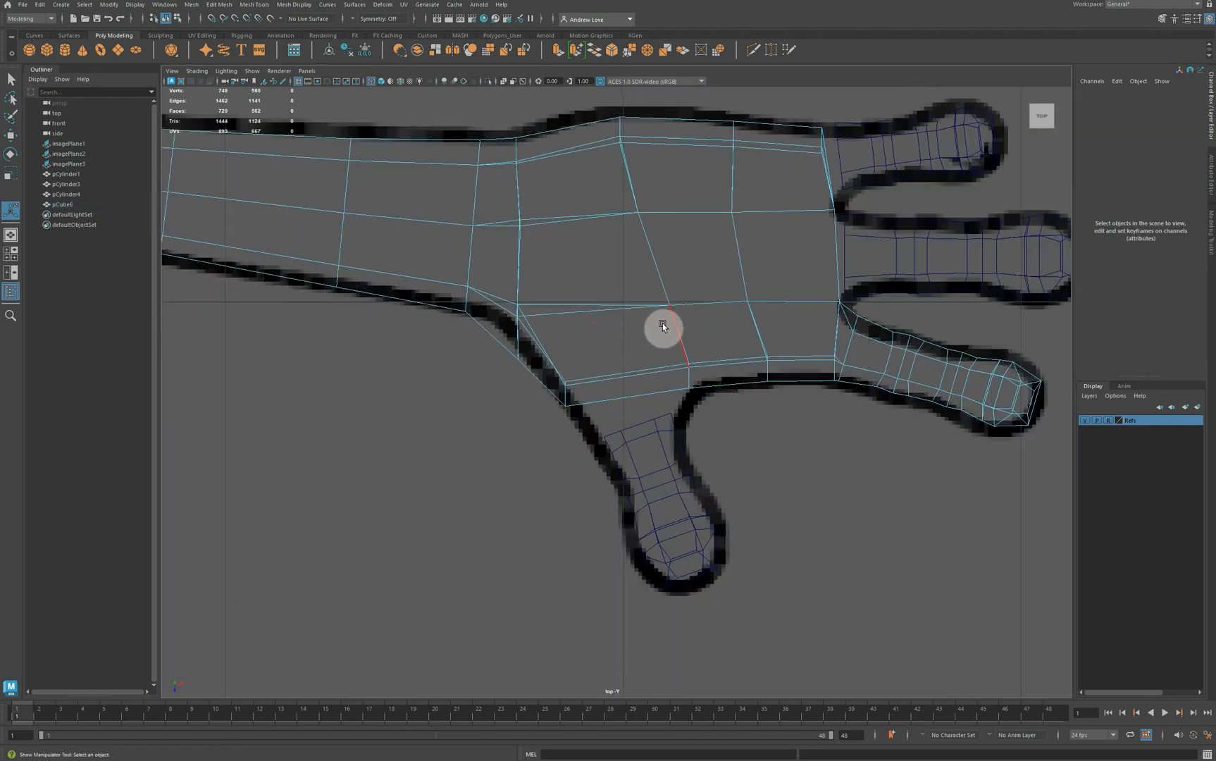
alt+middle_drag(724, 292, 584, 305)
scroll(585, 305, up, 1)
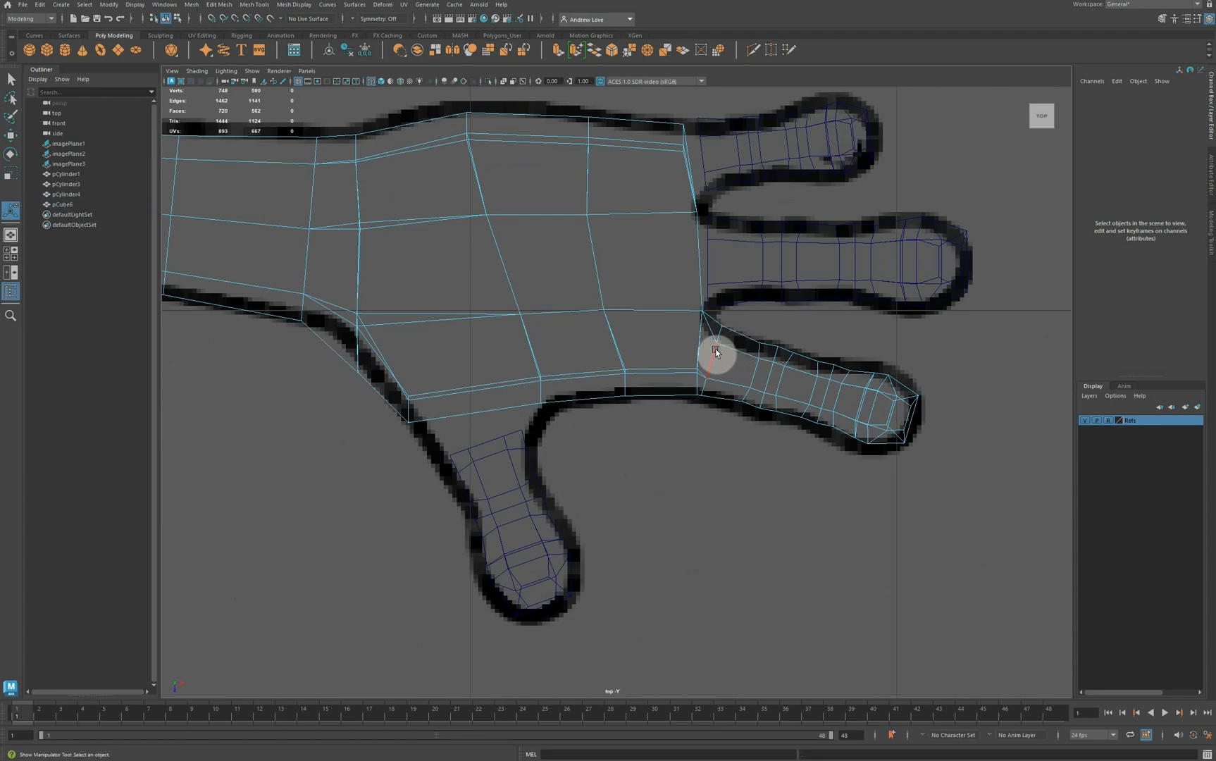
right_drag(699, 355, 657, 356)
drag(697, 400, 695, 398)
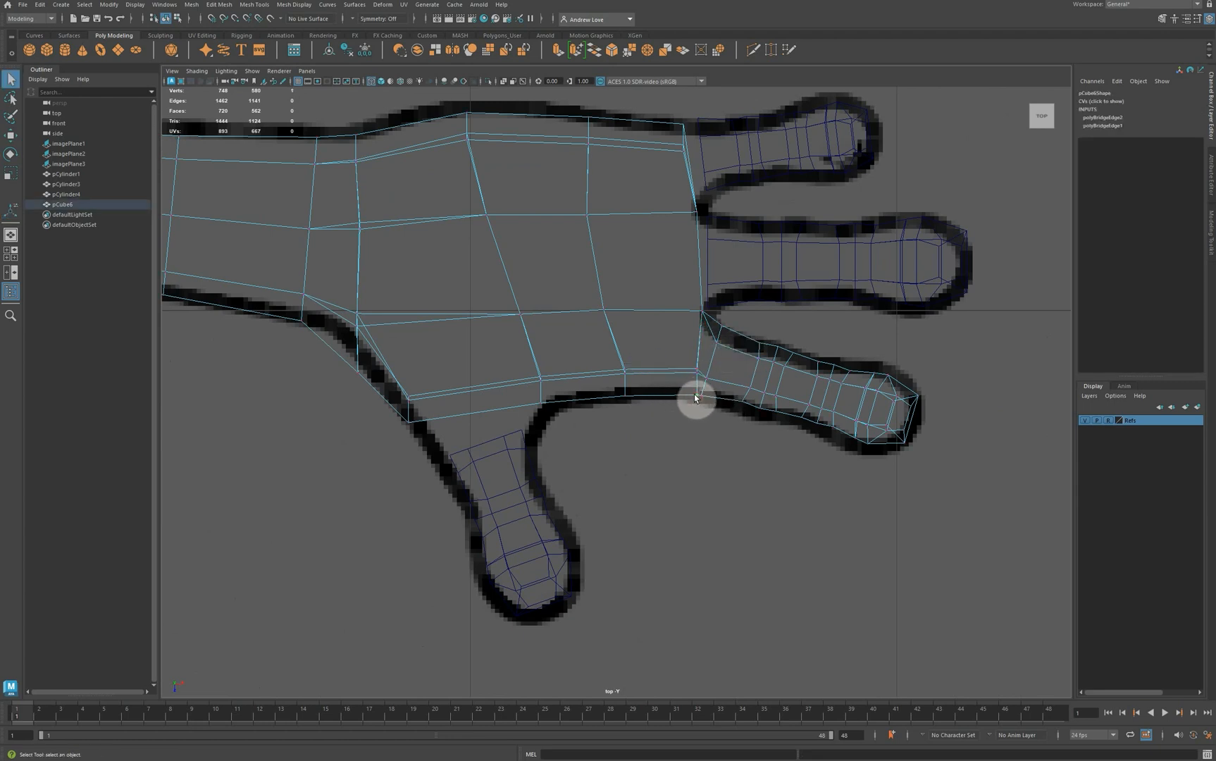
key(w)
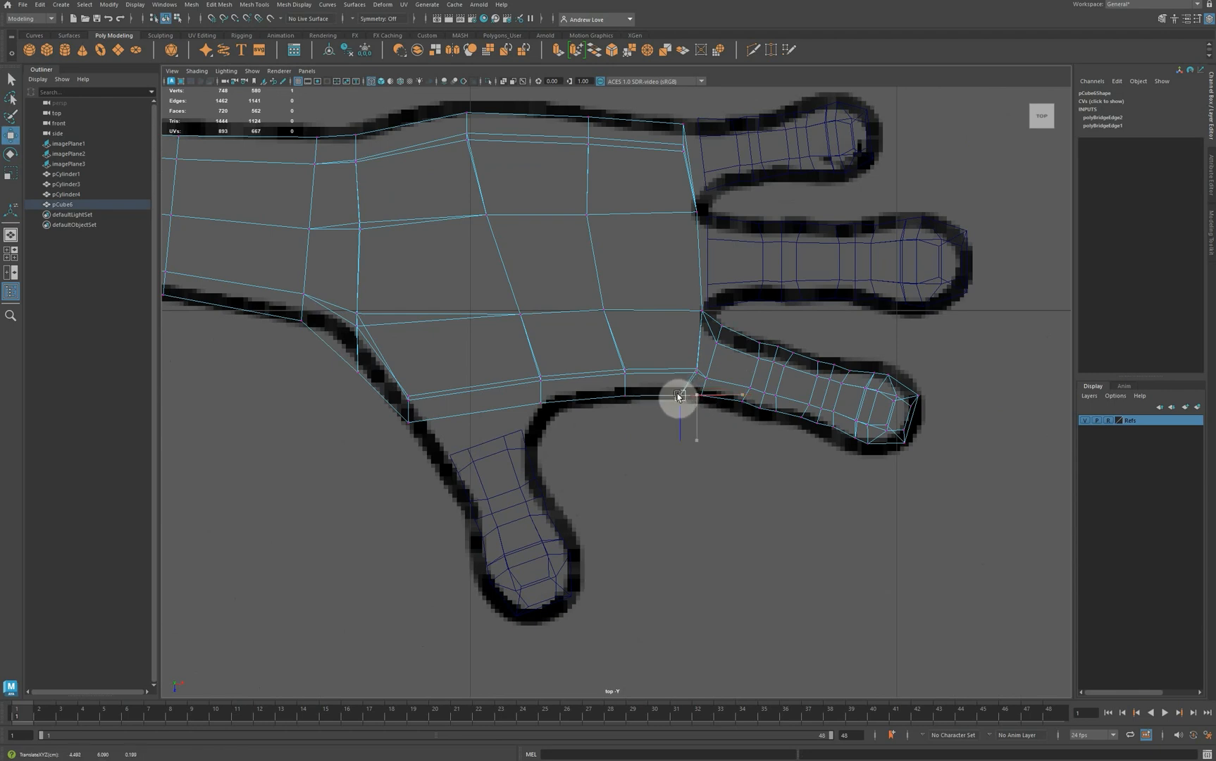
mouse_move(674, 354)
mouse_down()
mouse_move(706, 378)
mouse_move(688, 374)
mouse_up()
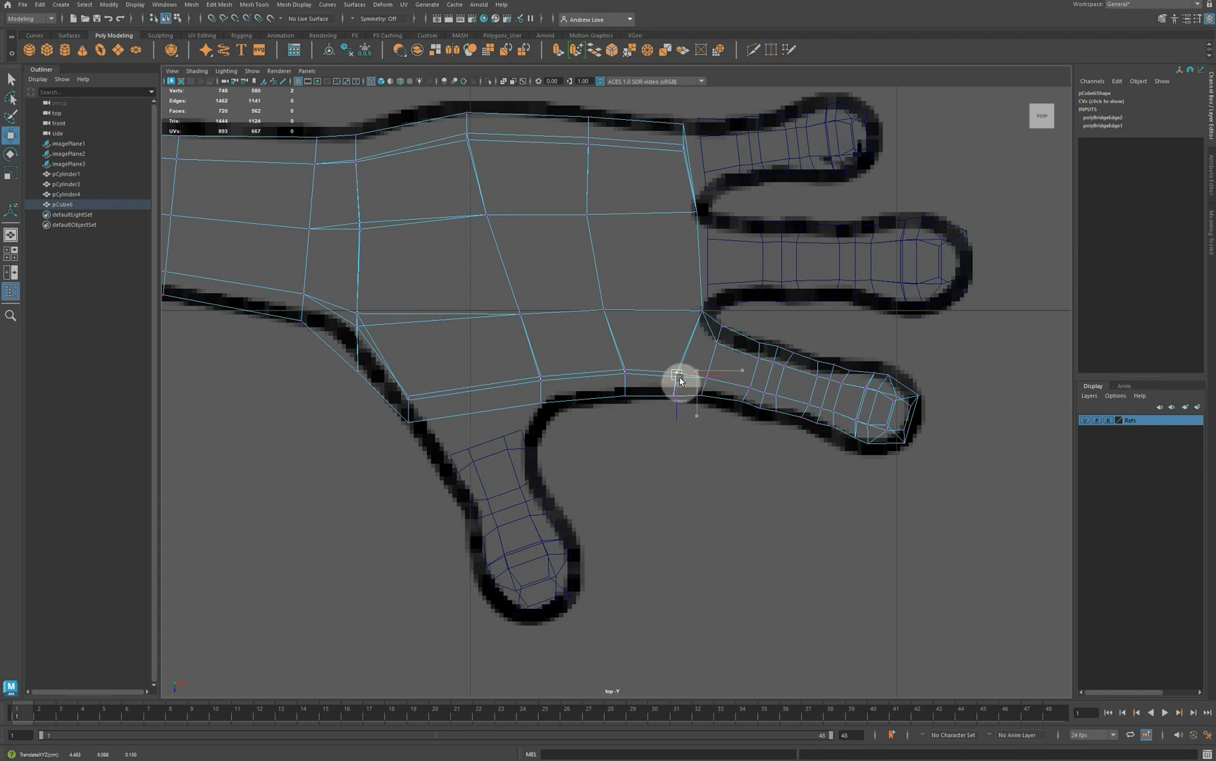
Pull the palm-edge vertices between the index and middle finger bases slightly back toward the wrist.
click(701, 314)
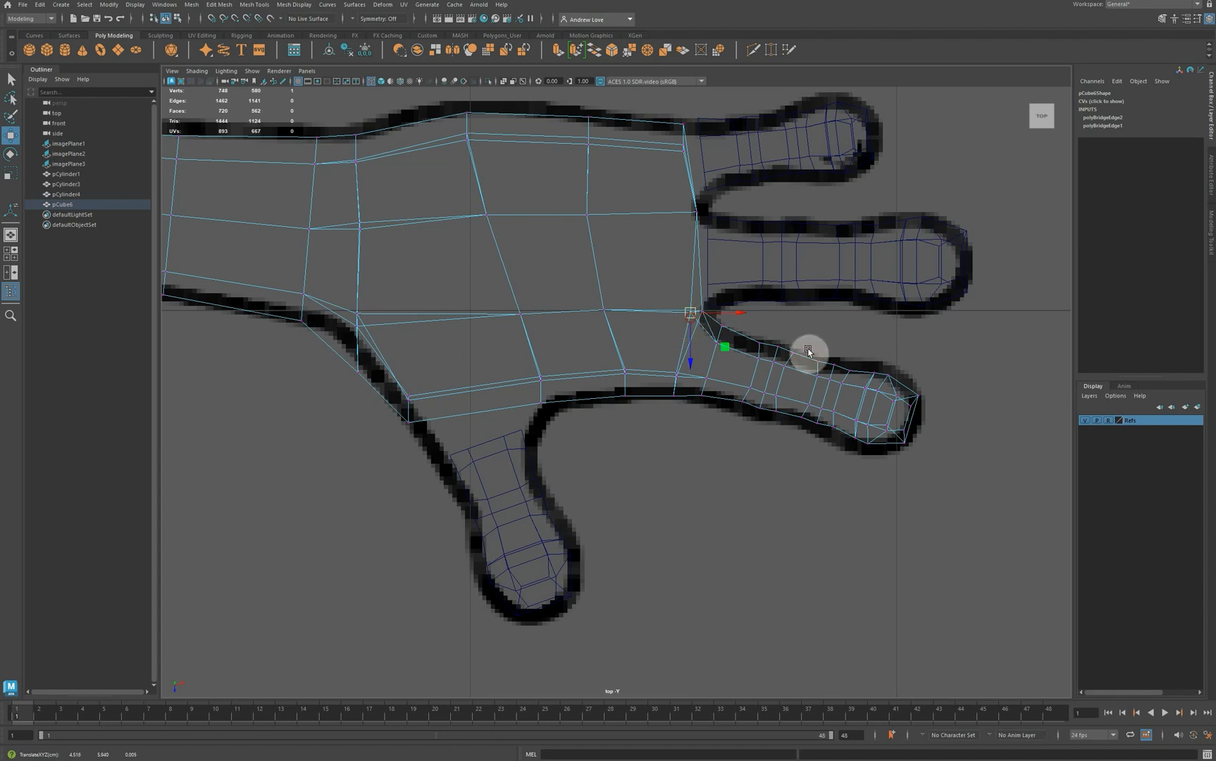
key(space)
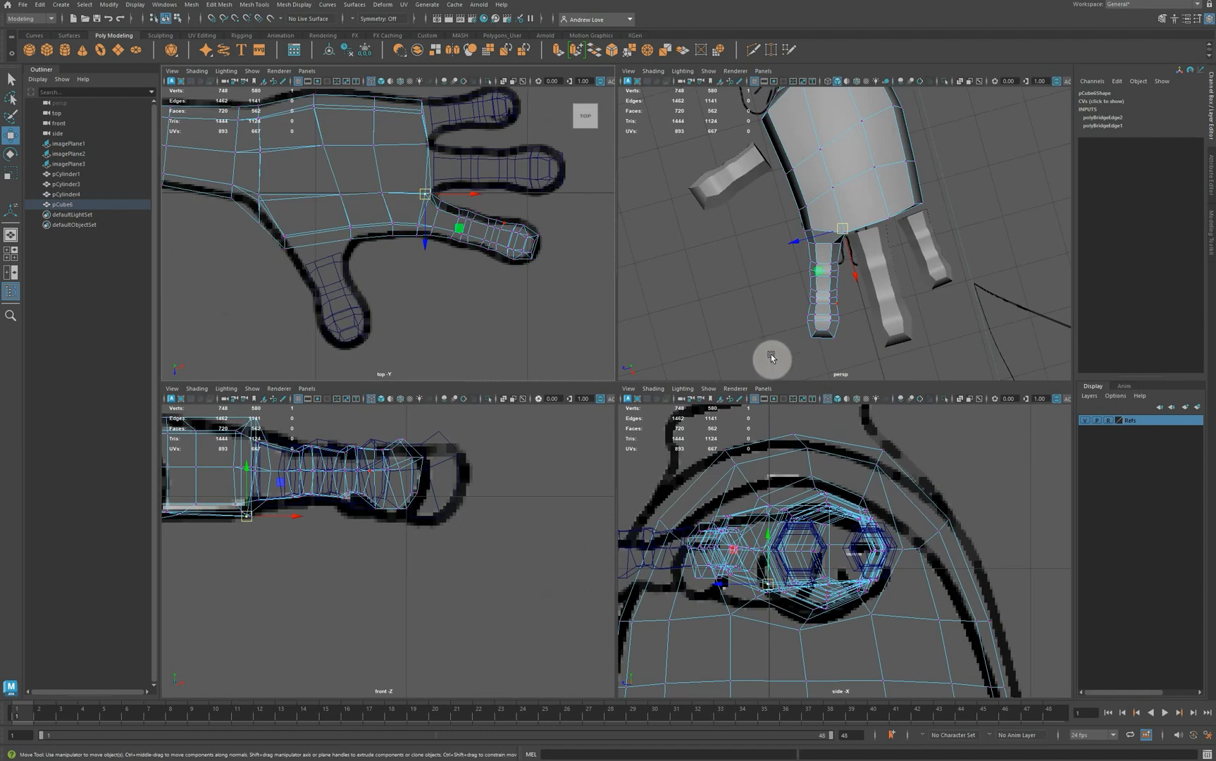
alt+drag(773, 354, 731, 203)
drag(843, 247, 848, 393)
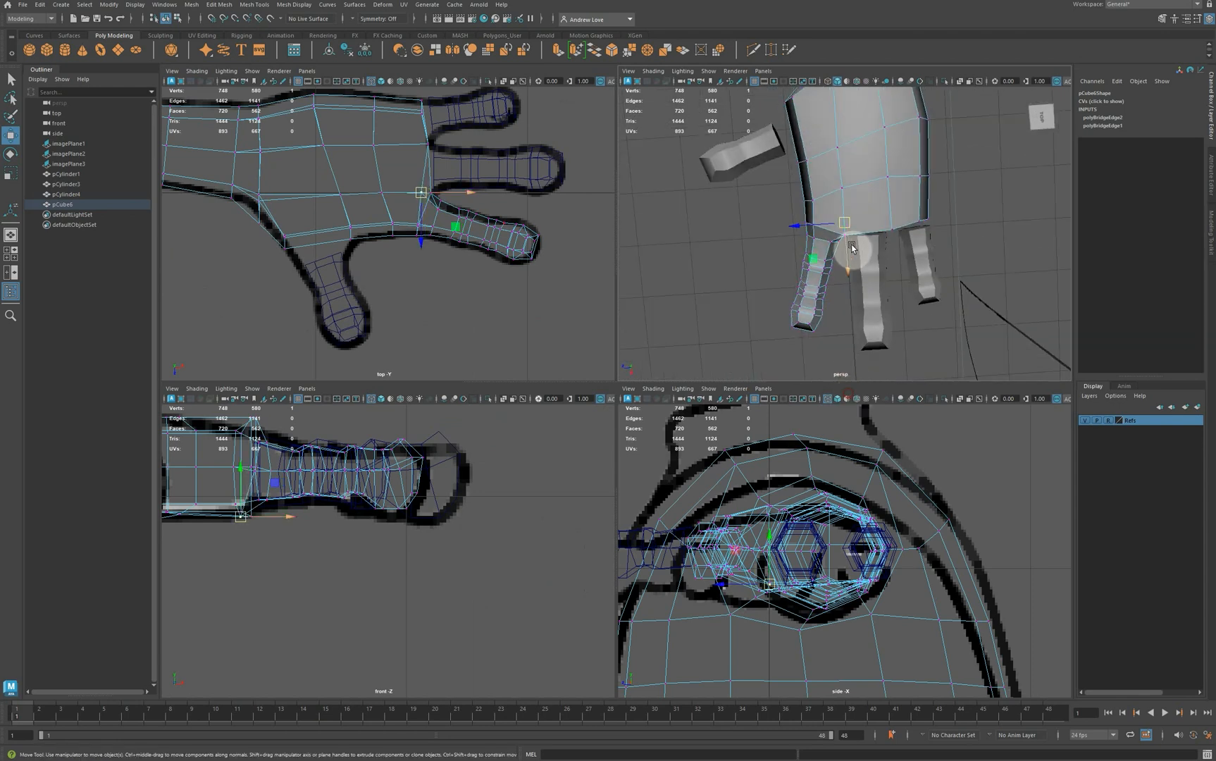
drag(850, 239, 749, 165)
Lower the top palm-edge vertex beside the index finger's base and adjust the height of the neighbouring vertex on the palm's side edge.
scroll(739, 160, up, 10)
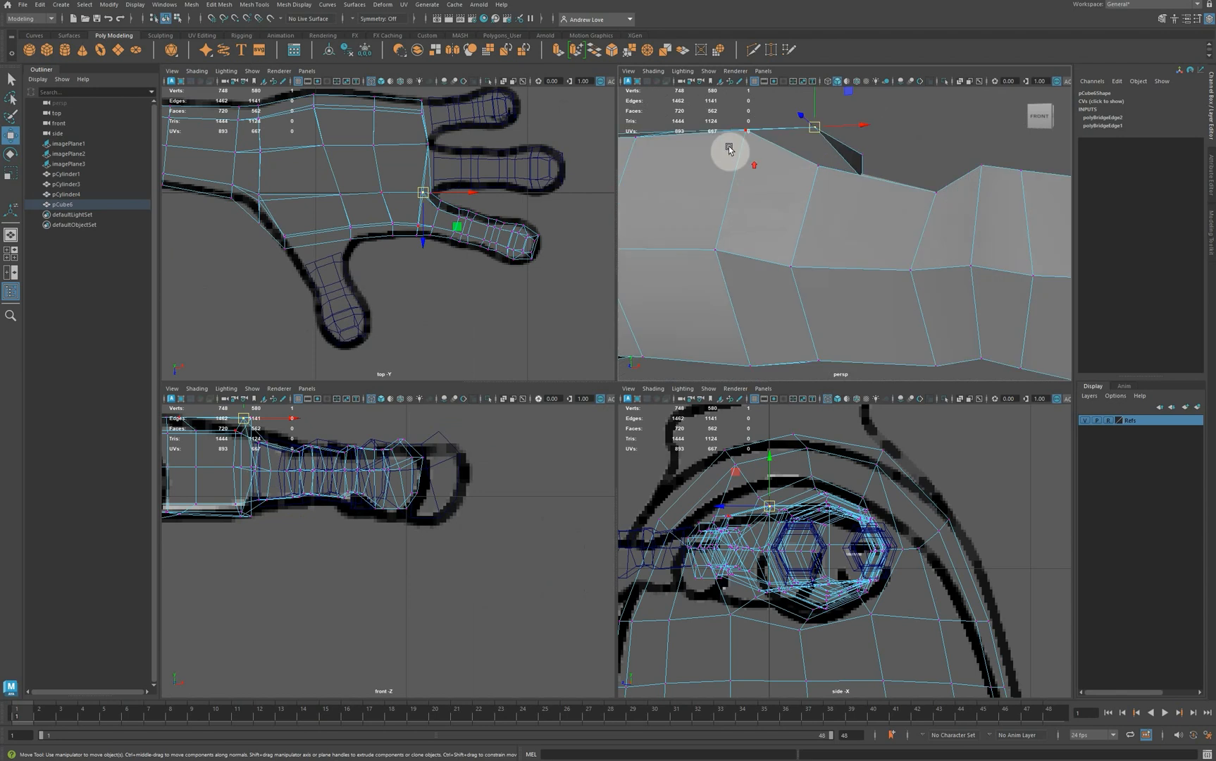
alt+middle_drag(713, 158, 749, 200)
alt+drag(749, 201, 777, 218)
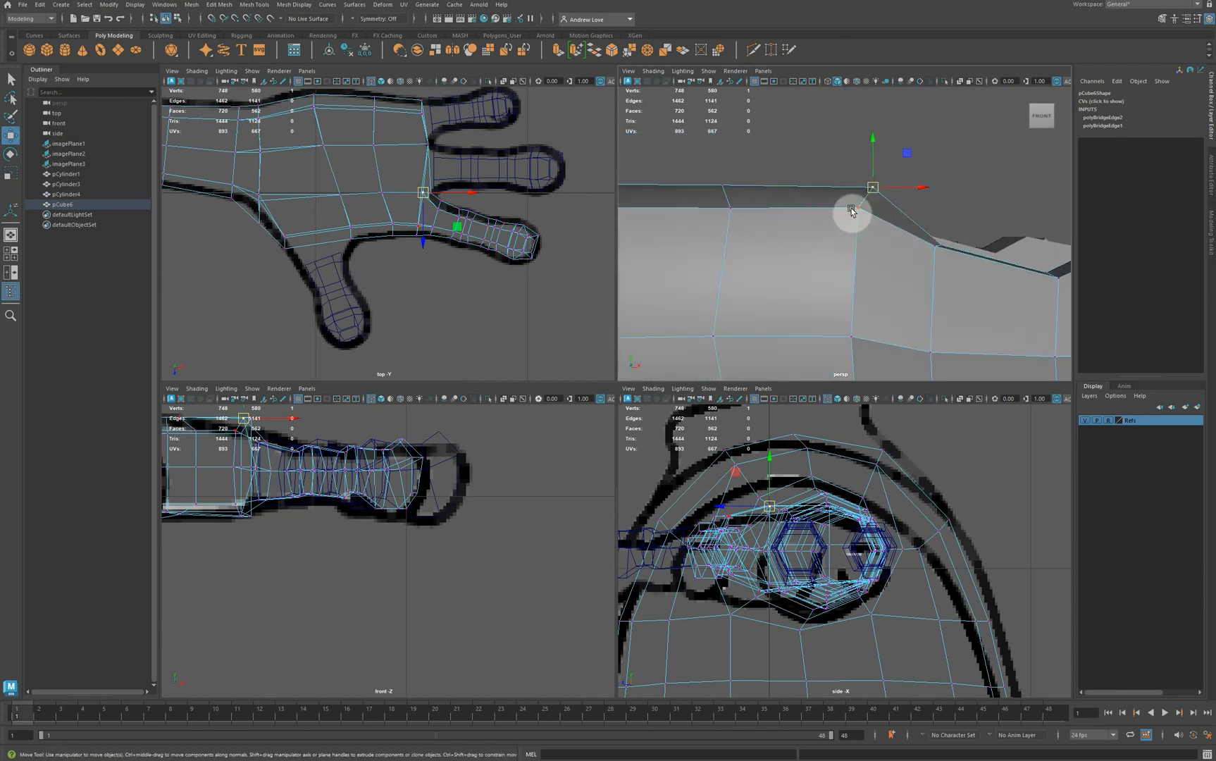
mouse_move(858, 170)
mouse_down()
mouse_move(859, 191)
mouse_move(875, 180)
mouse_up()
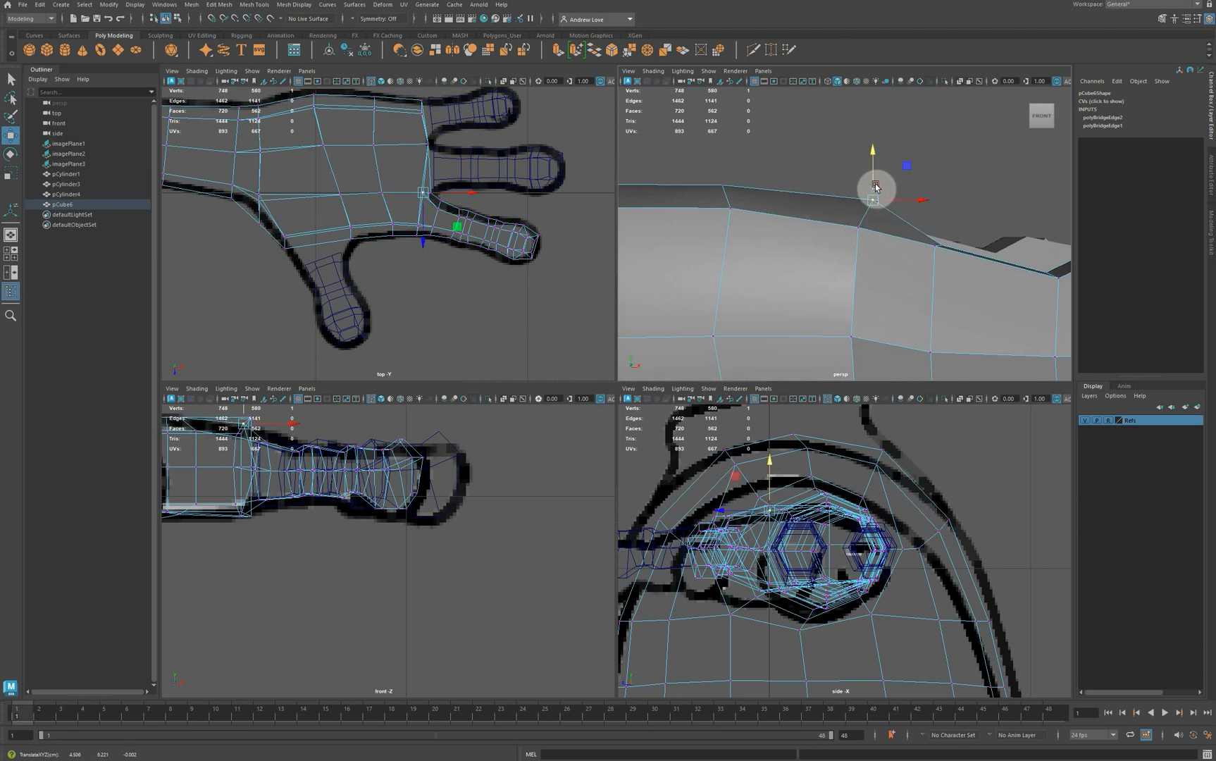
click(728, 212)
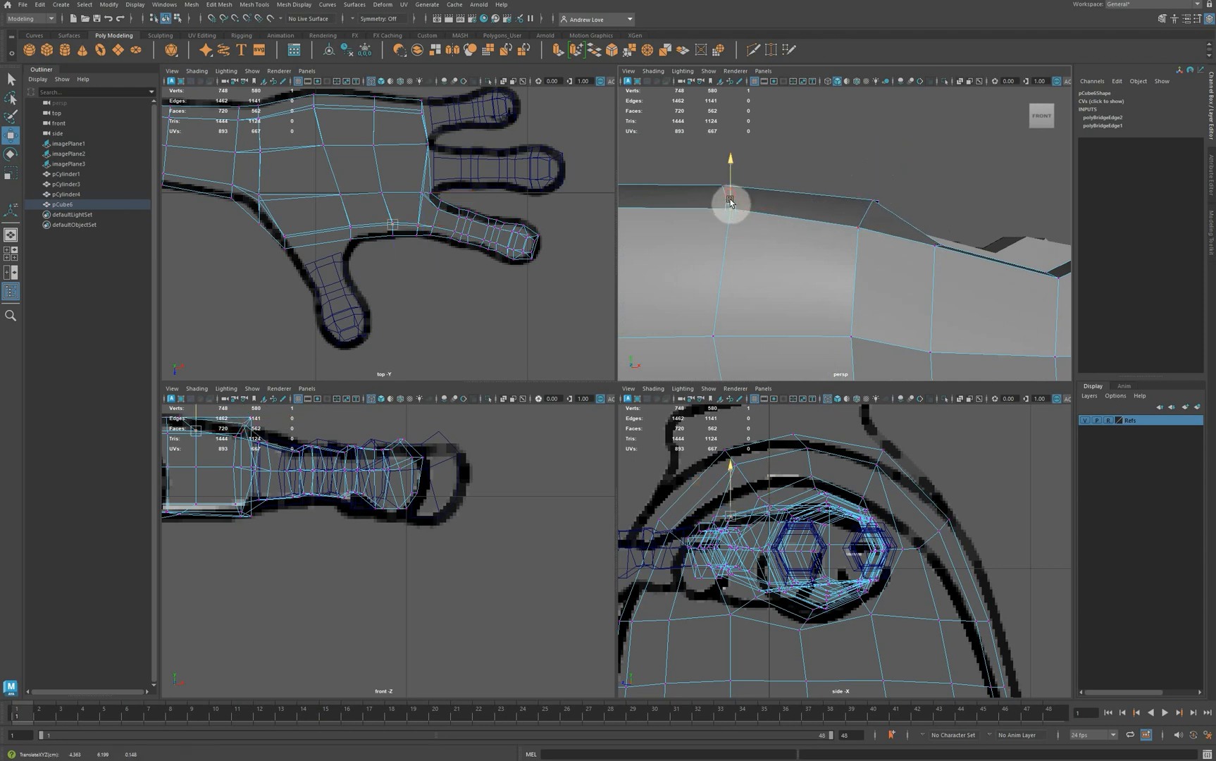
Preview the hand smoothed, examine how the index finger blends into the palm, and return to the unsmoothed display.
alt+drag(821, 251, 804, 316)
scroll(803, 315, up, 5)
scroll(800, 312, down, 2)
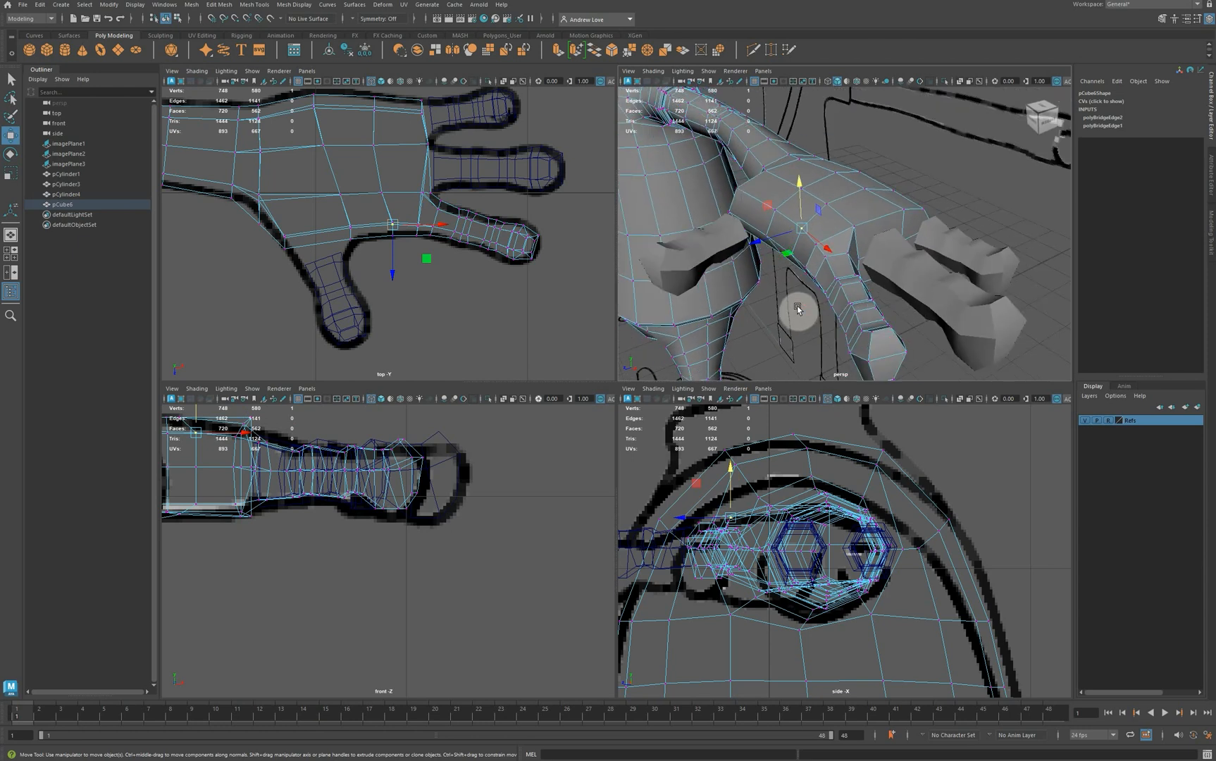
key(3)
key(space)
click(792, 261)
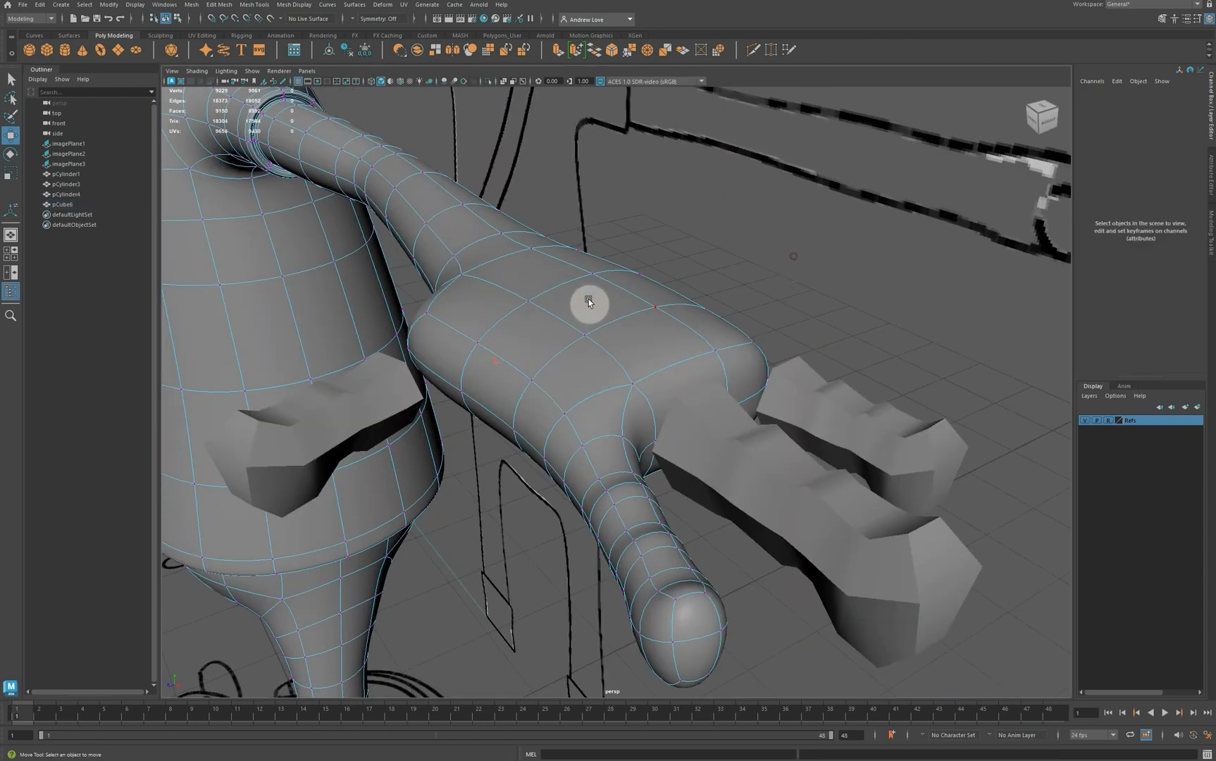
right_drag(583, 299, 667, 277)
alt+drag(668, 277, 551, 474)
click(605, 371)
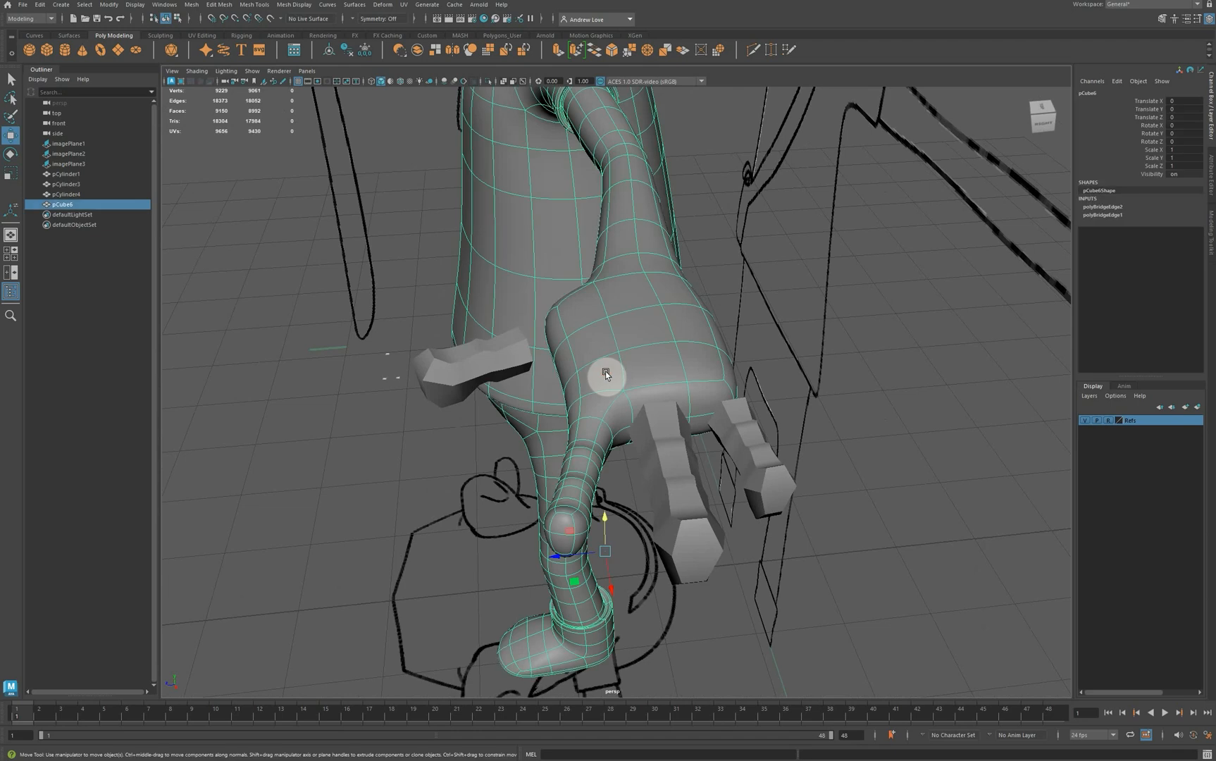
key(1)
Delete the face at the palm's front end that faces the middle finger.
right_click(642, 379)
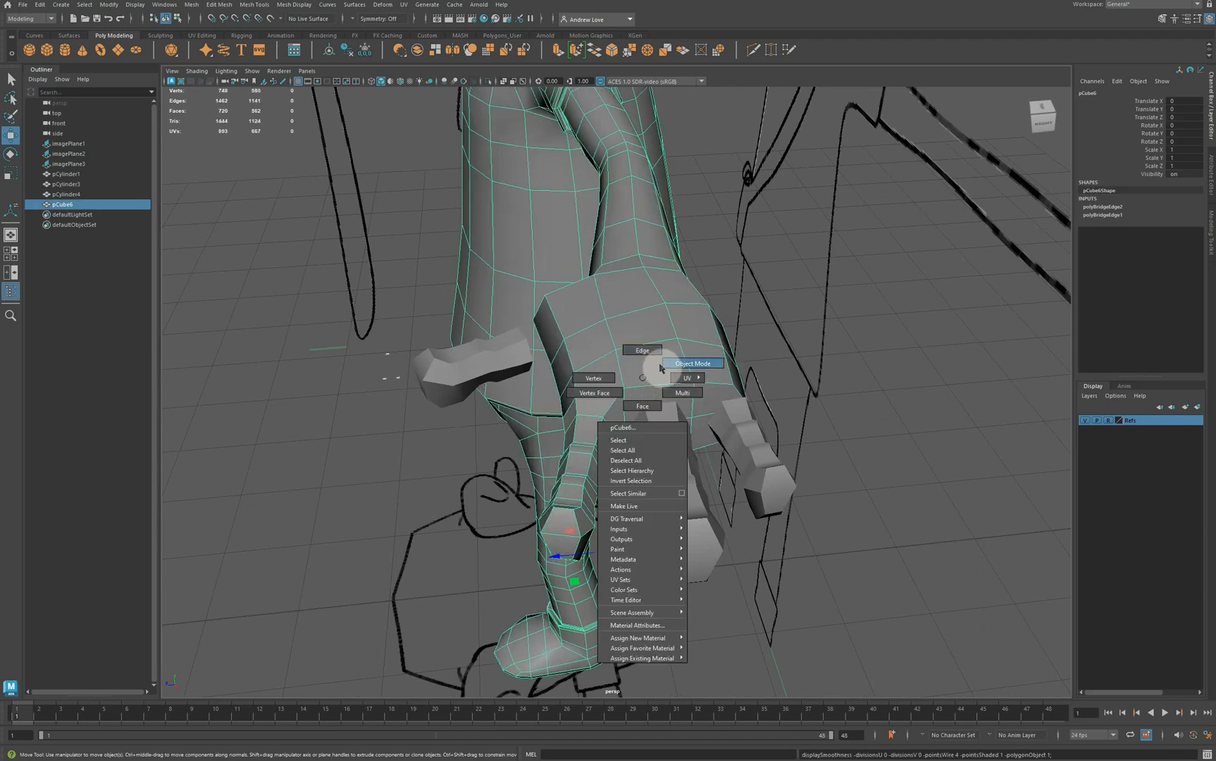
right_drag(660, 367, 641, 405)
click(641, 400)
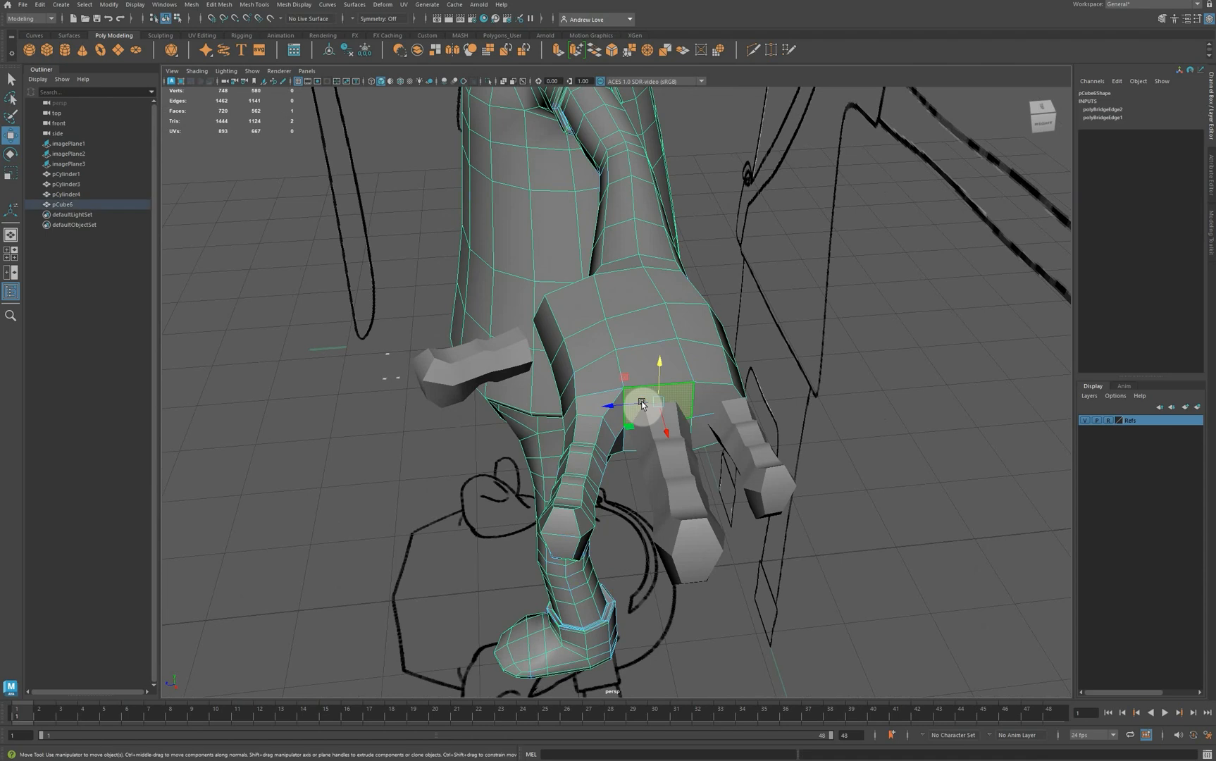
key(Delete)
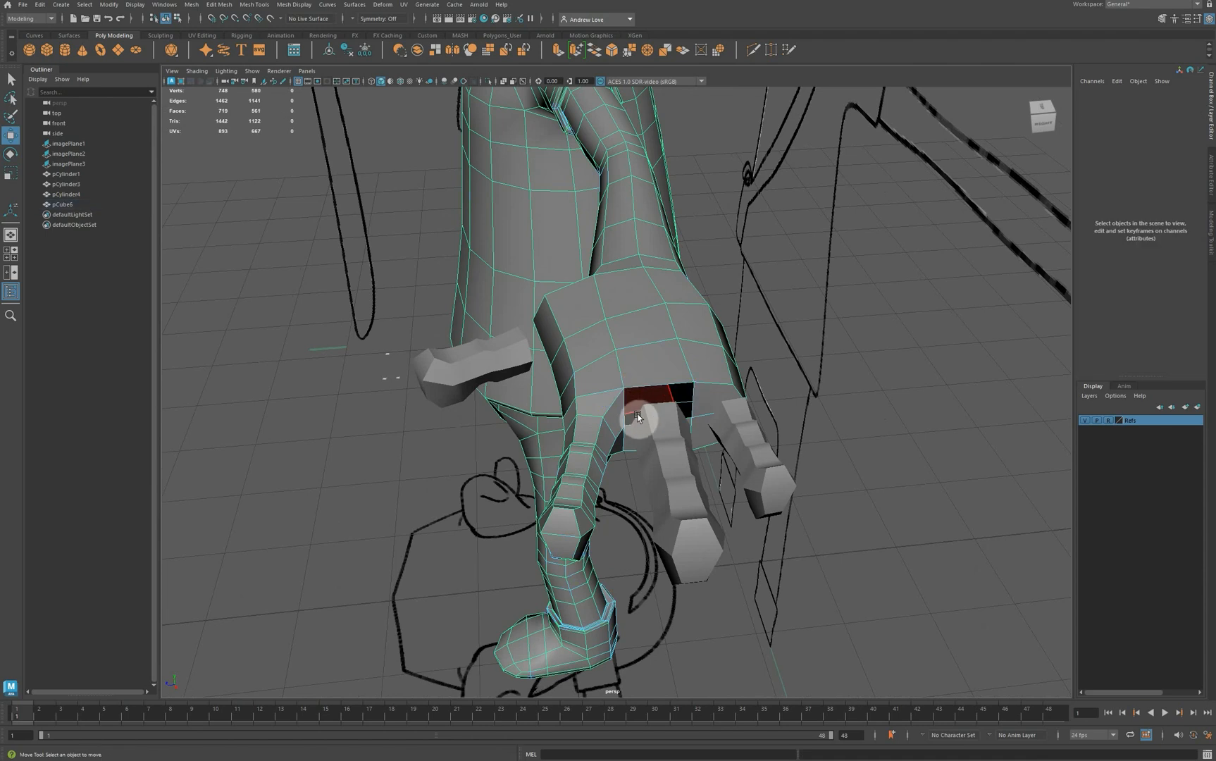
Delete the cap face closing the base of the middle finger.
click(690, 501)
alt+drag(691, 501, 692, 414)
right_drag(626, 345, 606, 373)
click(600, 371)
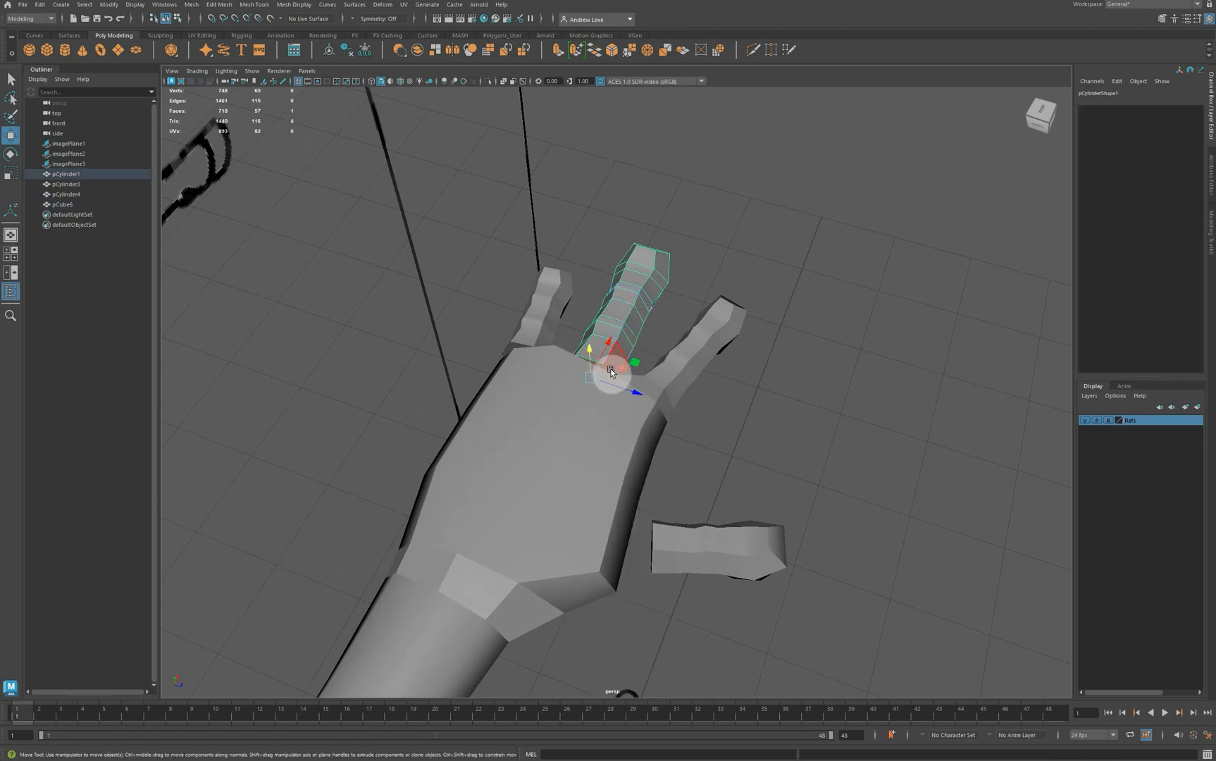
key(Delete)
Combine the middle finger and the body mesh into a single object.
alt+drag(632, 426, 445, 412)
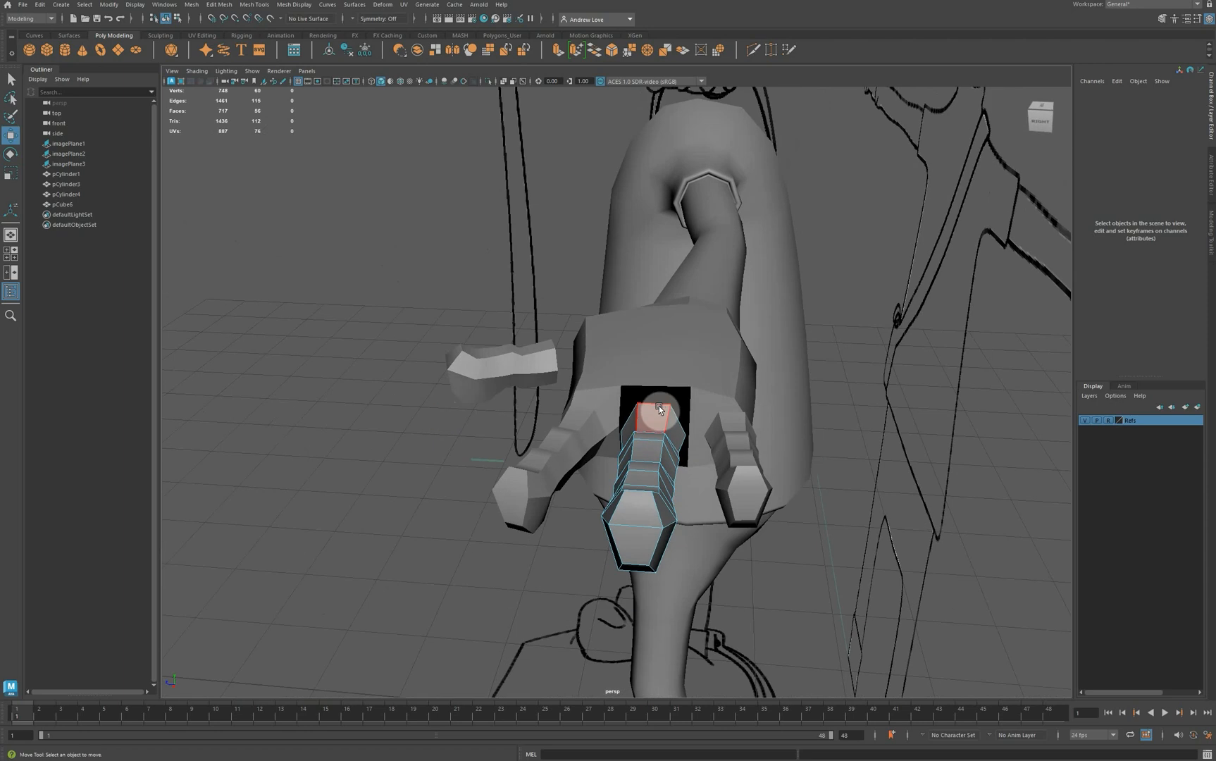
right_drag(658, 406, 694, 388)
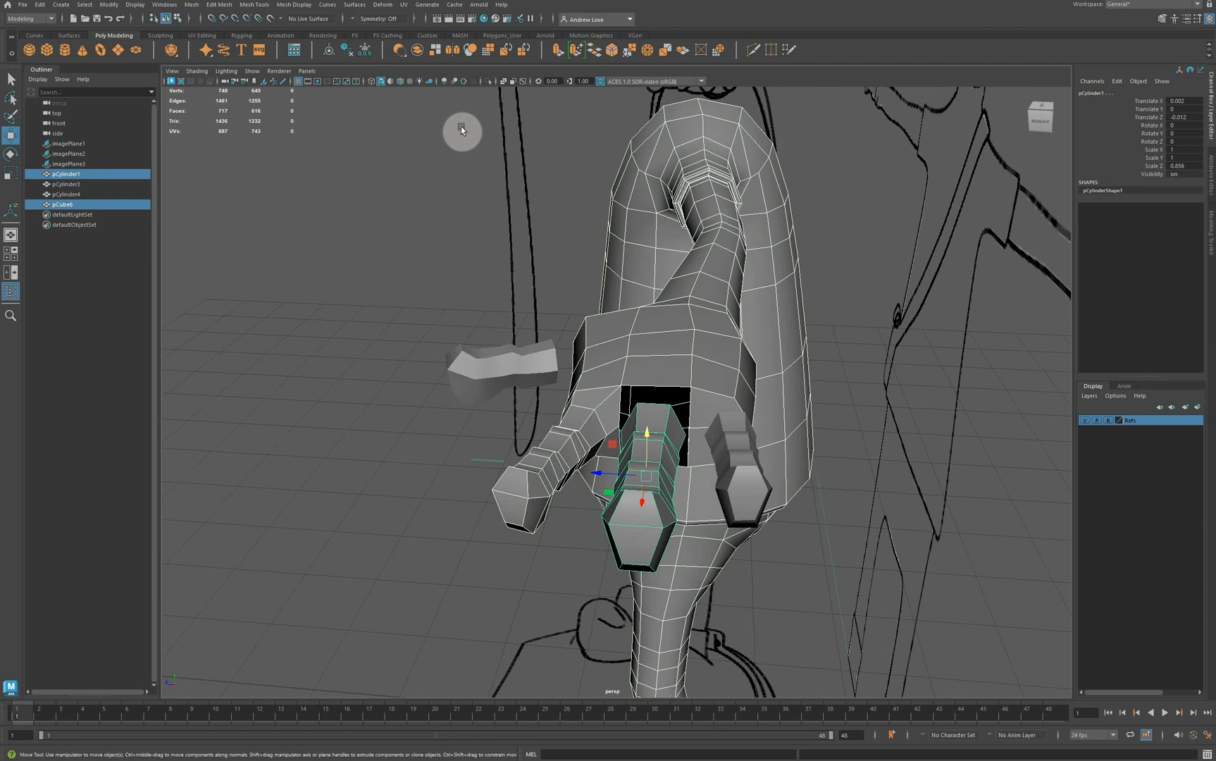
click(416, 53)
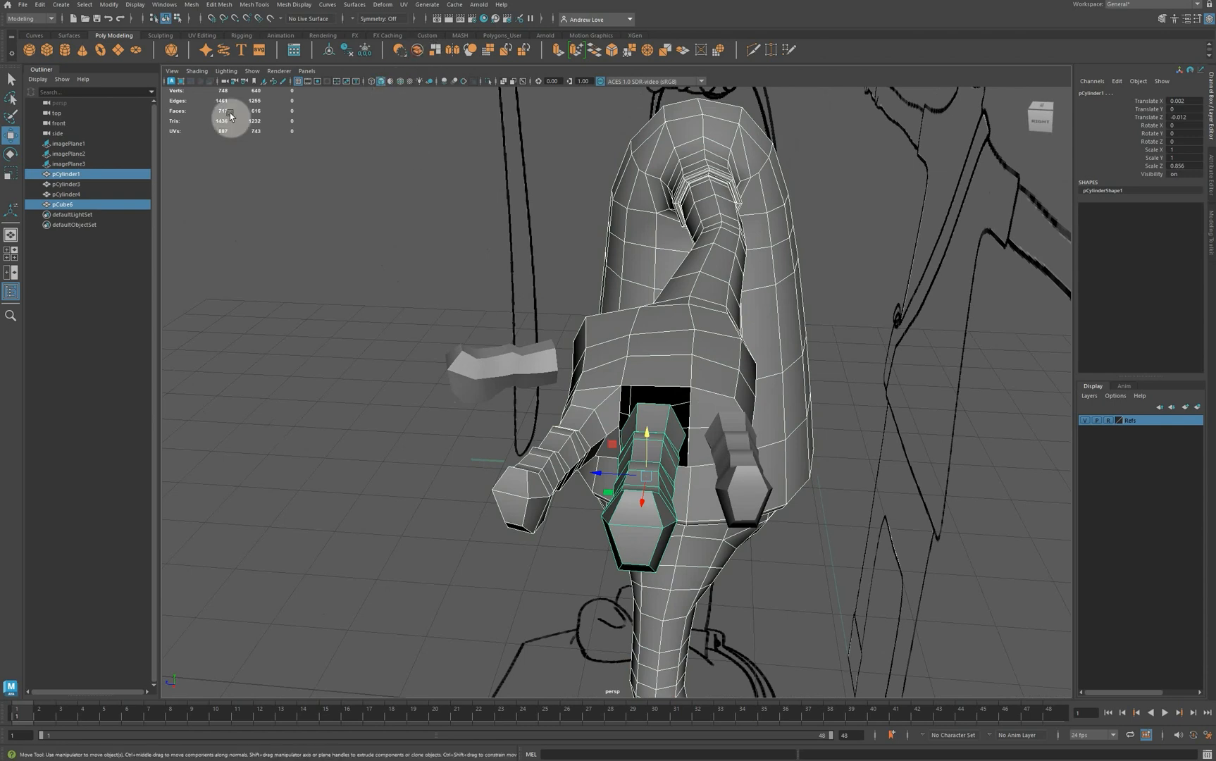
click(345, 53)
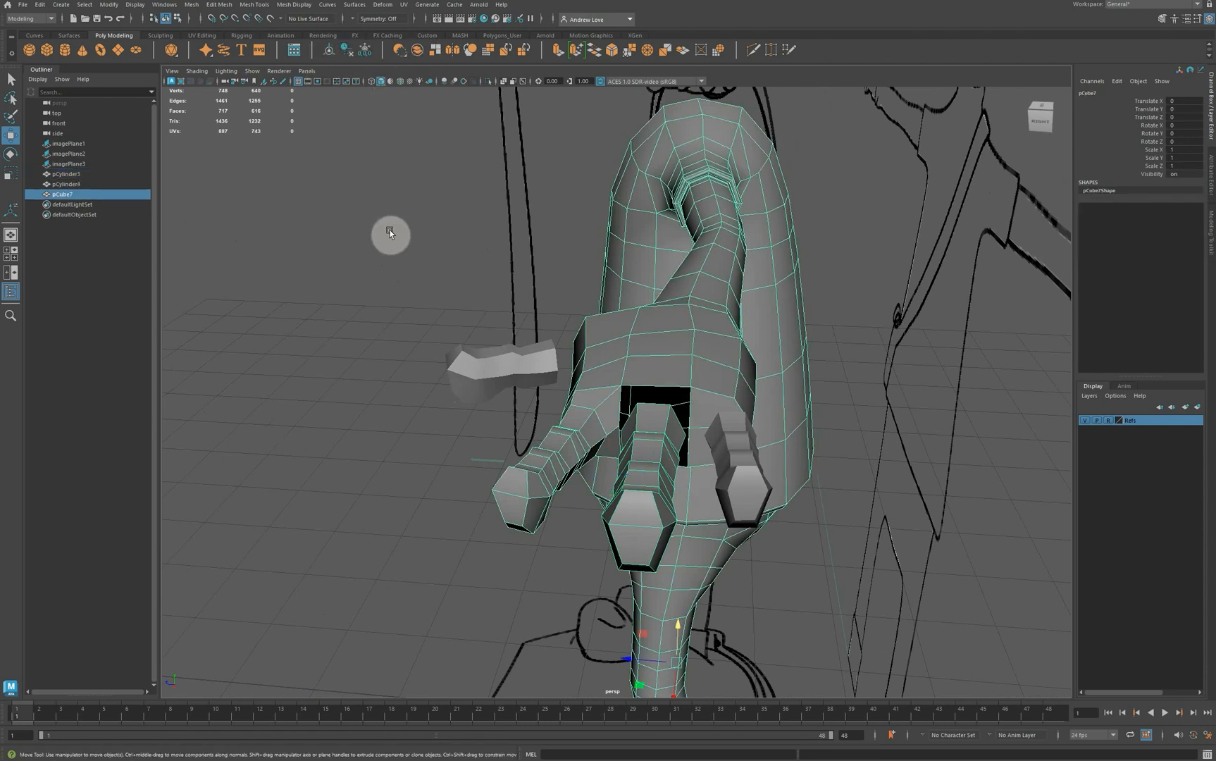
Bridge the top edge of the middle finger's open base to the upper edge of the palm opening.
alt+drag(387, 282, 391, 294)
scroll(391, 294, up, 2)
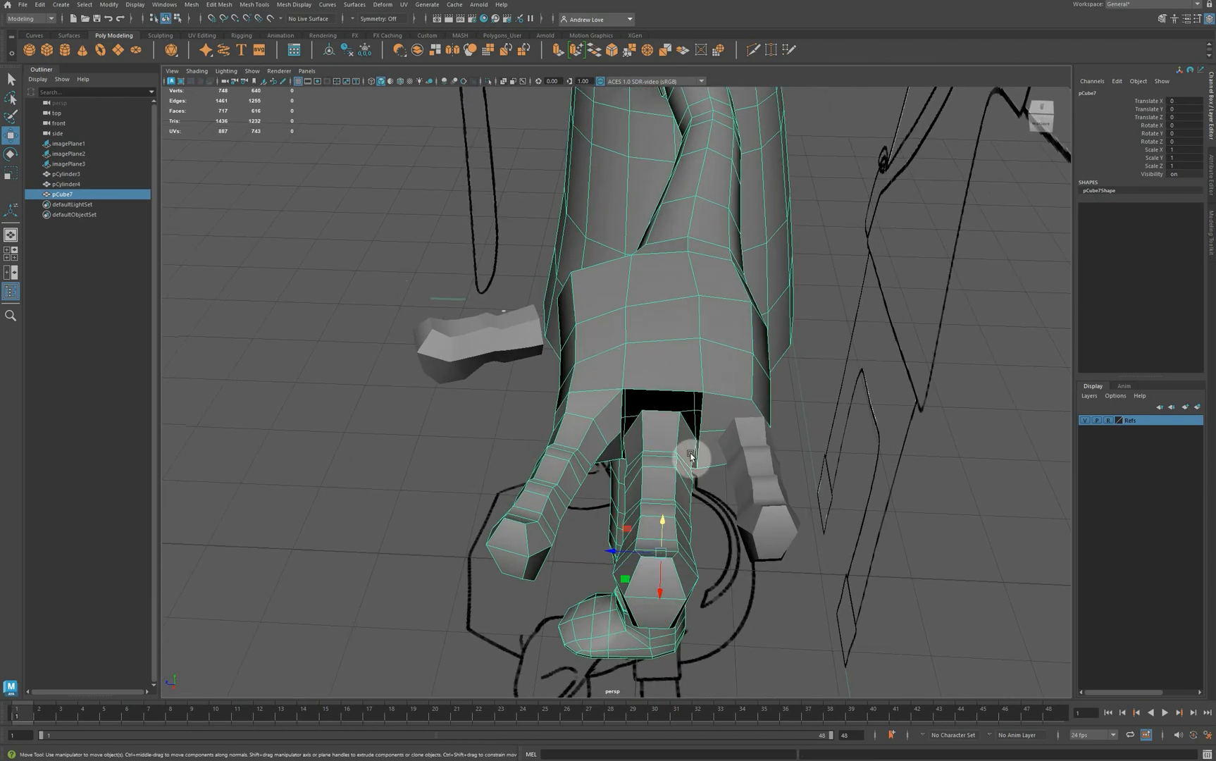
right_click(666, 424)
click(665, 395)
click(663, 430)
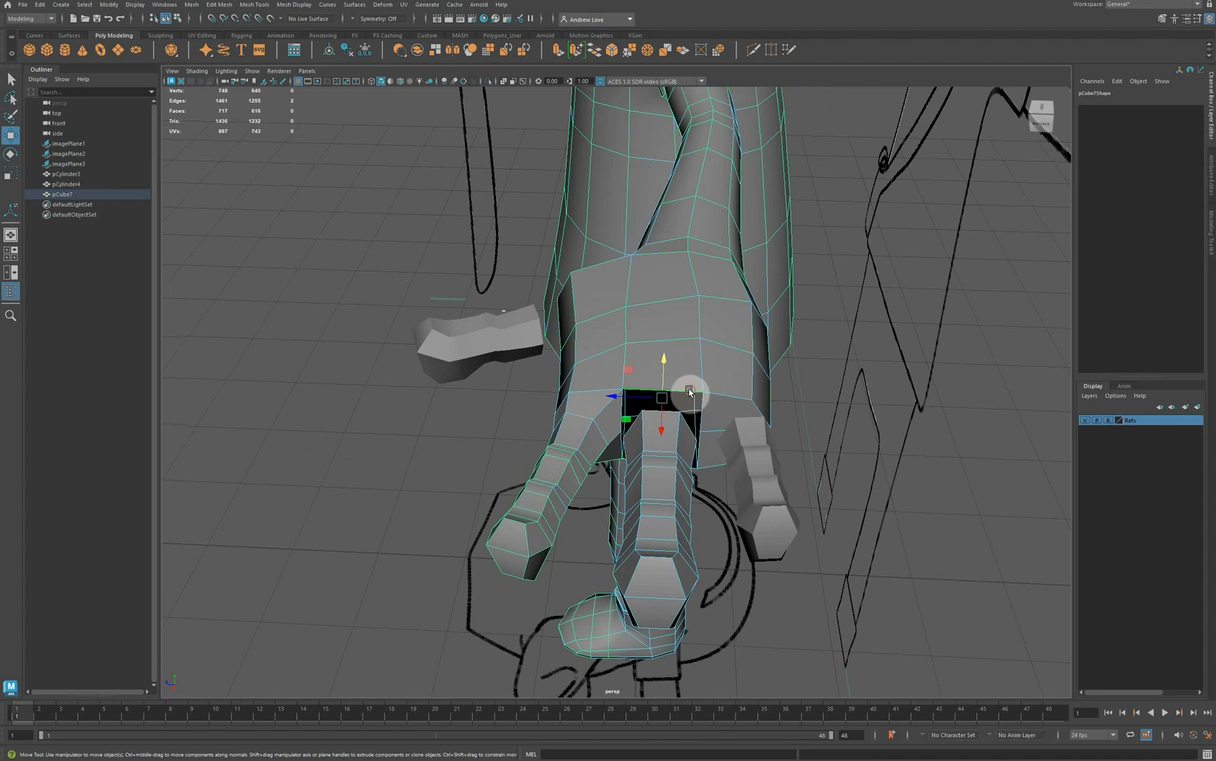
click(597, 53)
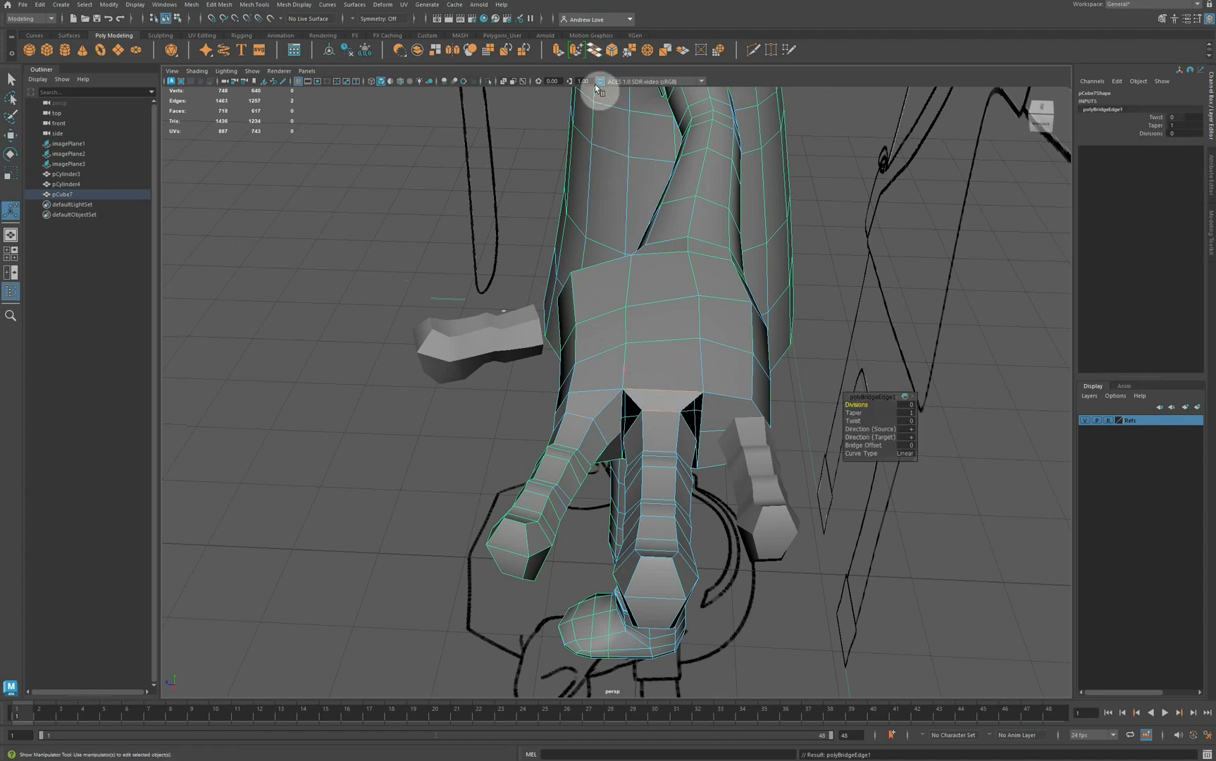
Select the remaining open border edges between the middle finger and the palm, and bridge them closed.
click(630, 402)
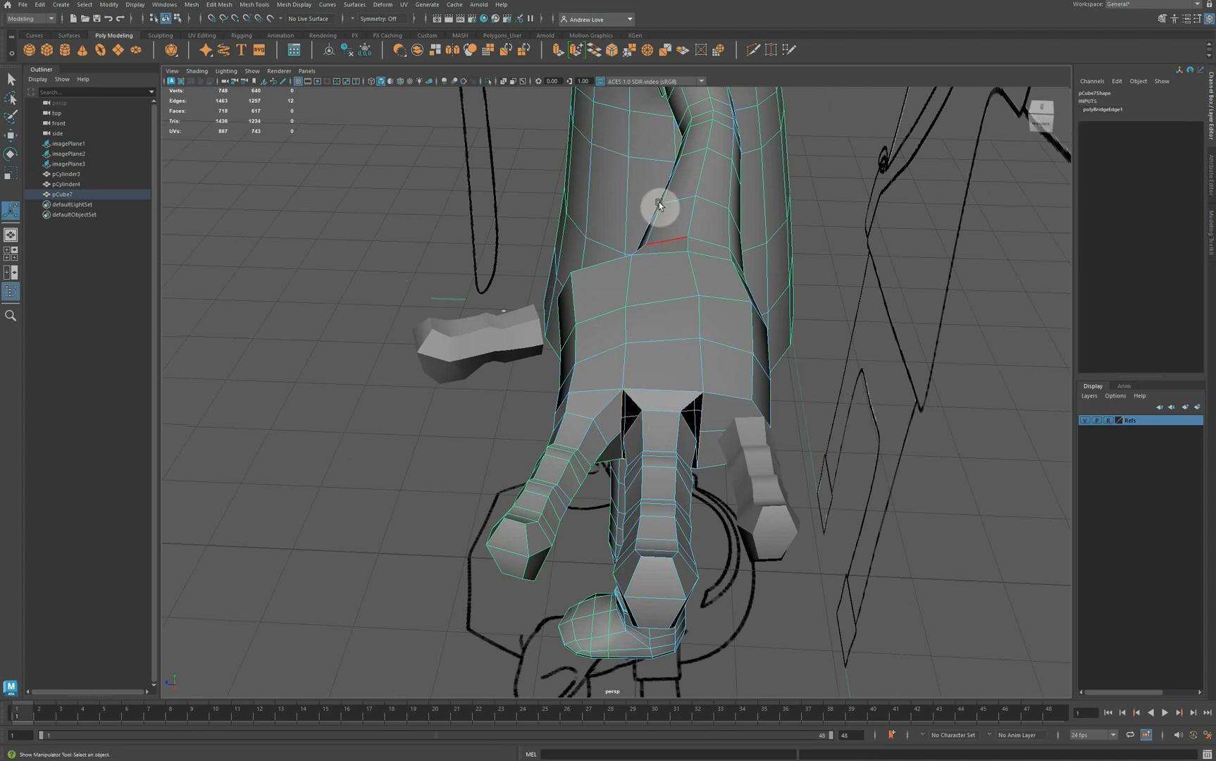
ctrl+click(635, 400)
ctrl+click(686, 405)
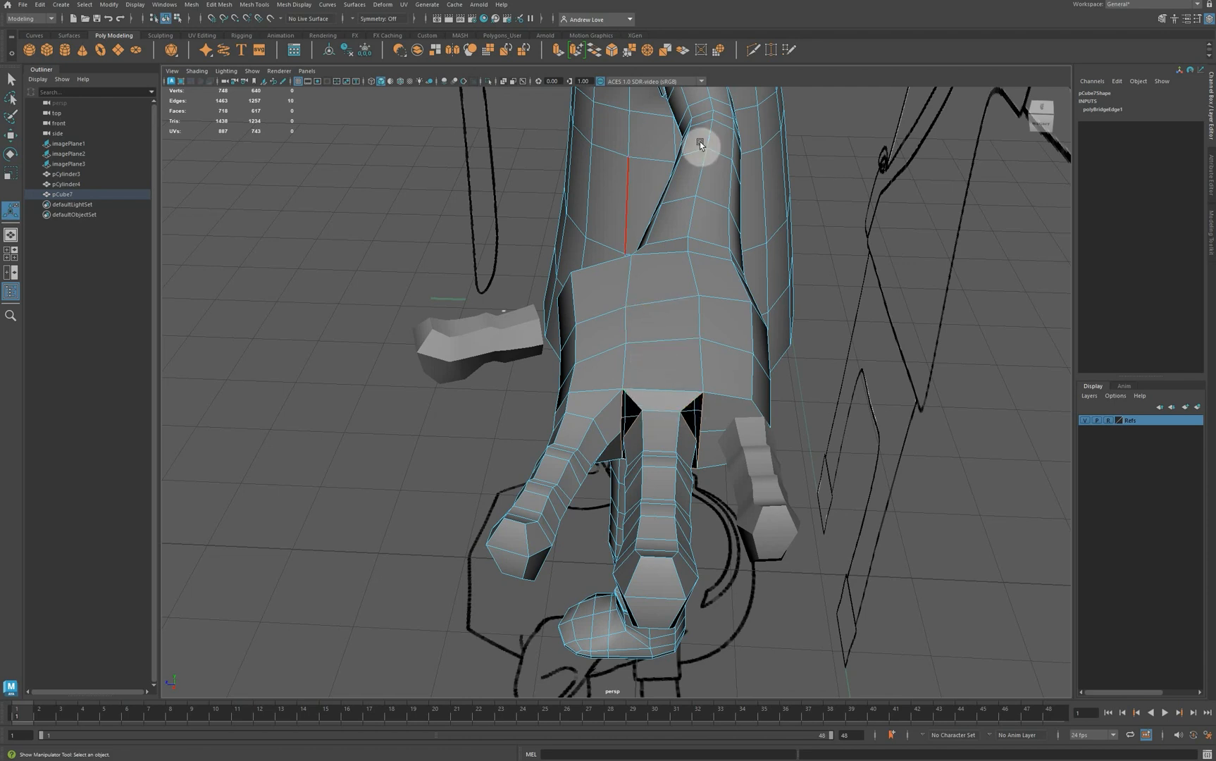
click(597, 50)
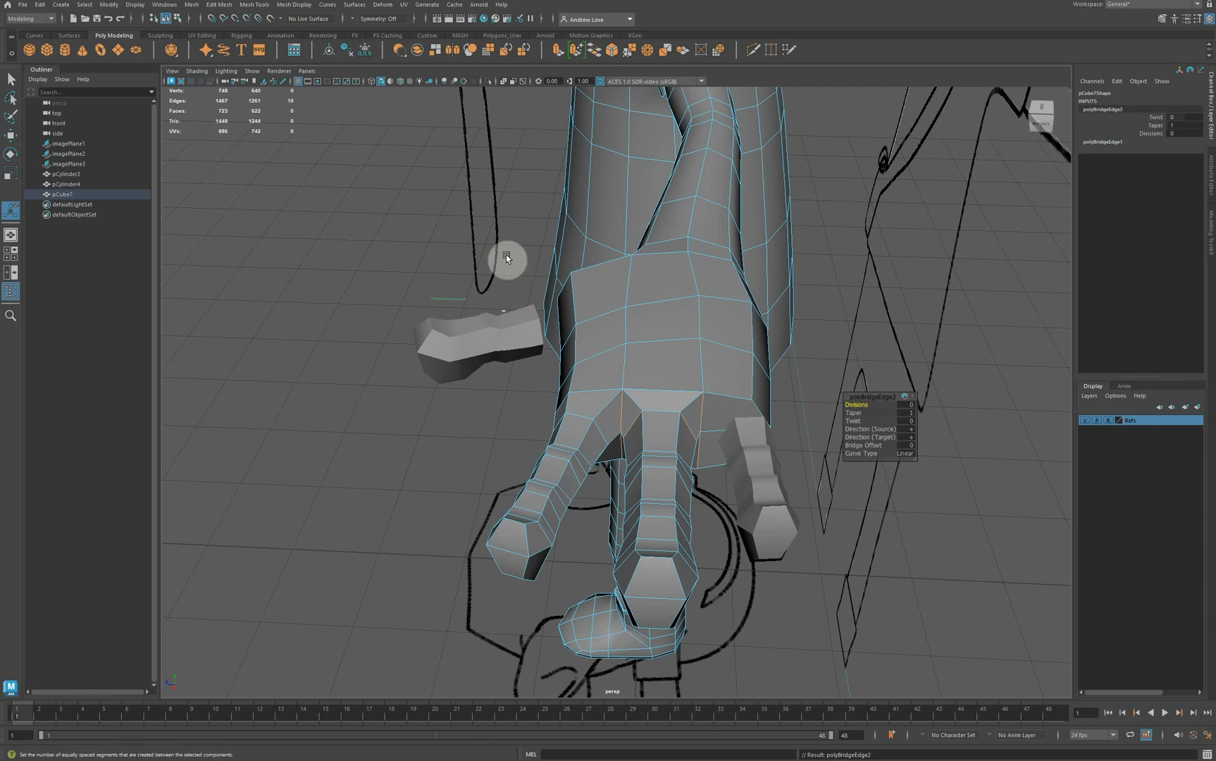
In the top view, shift the joining vertices at the middle finger's base outward and the adjoining palm vertex back toward the wrist.
alt+drag(504, 386, 499, 413)
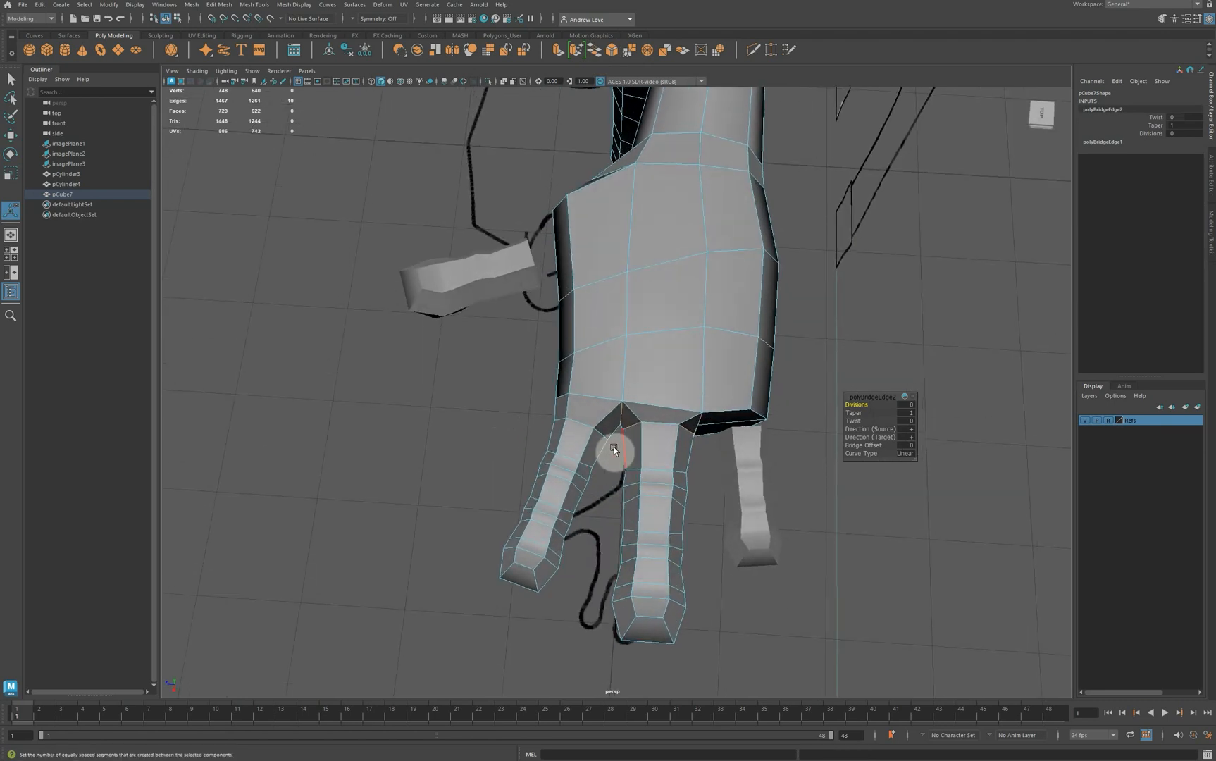
key(space)
key(space)
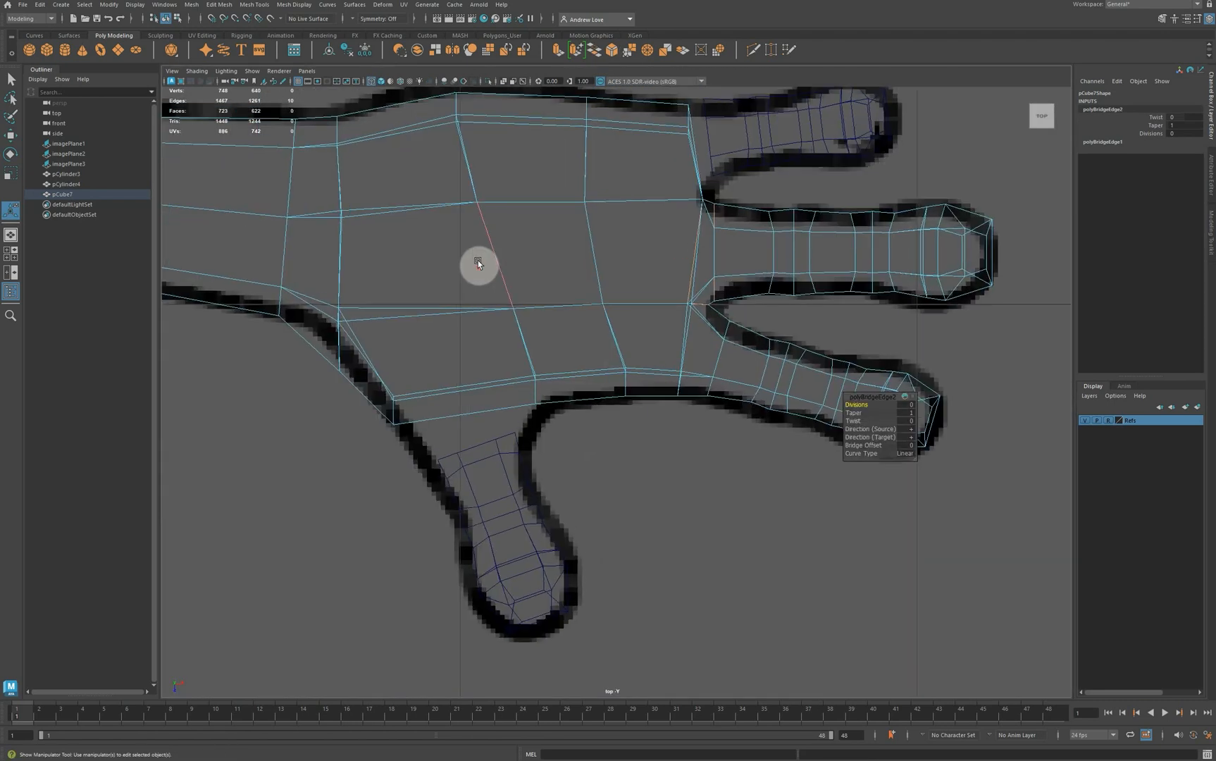
scroll(477, 260, up, 2)
alt+middle_drag(619, 210, 548, 247)
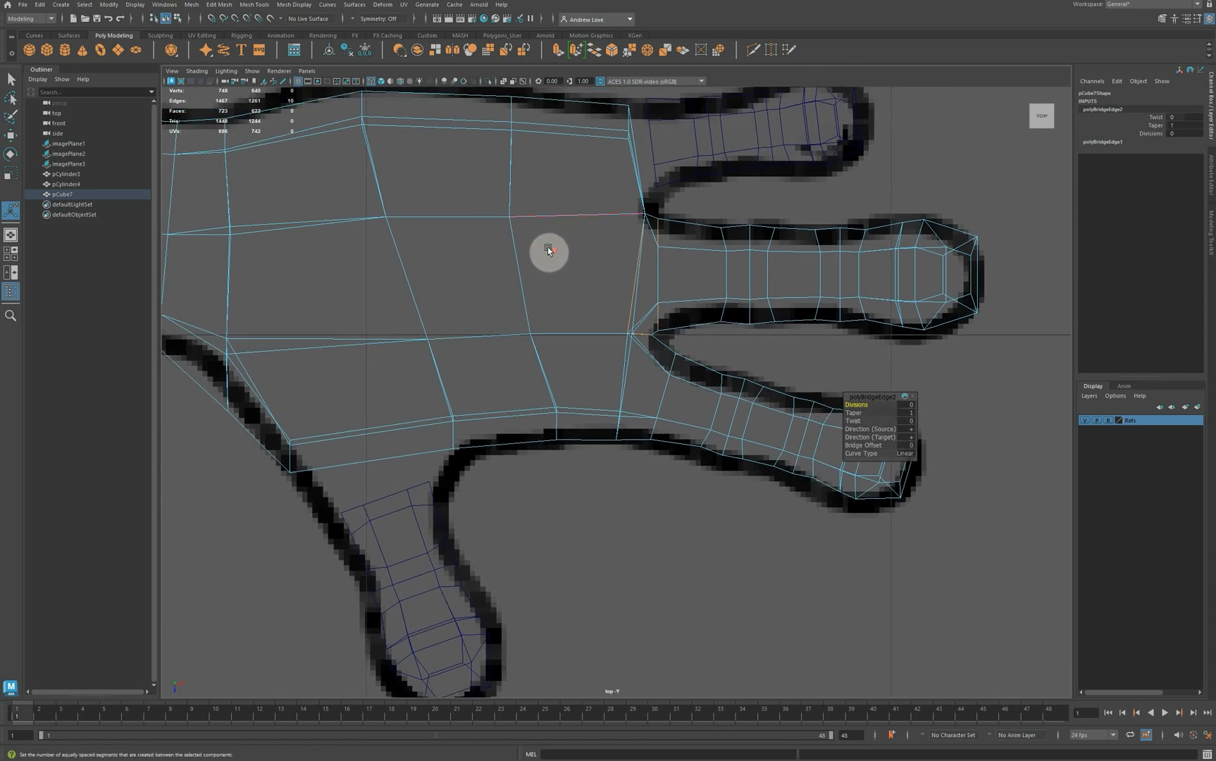
scroll(548, 248, up, 2)
right_drag(630, 234, 605, 296)
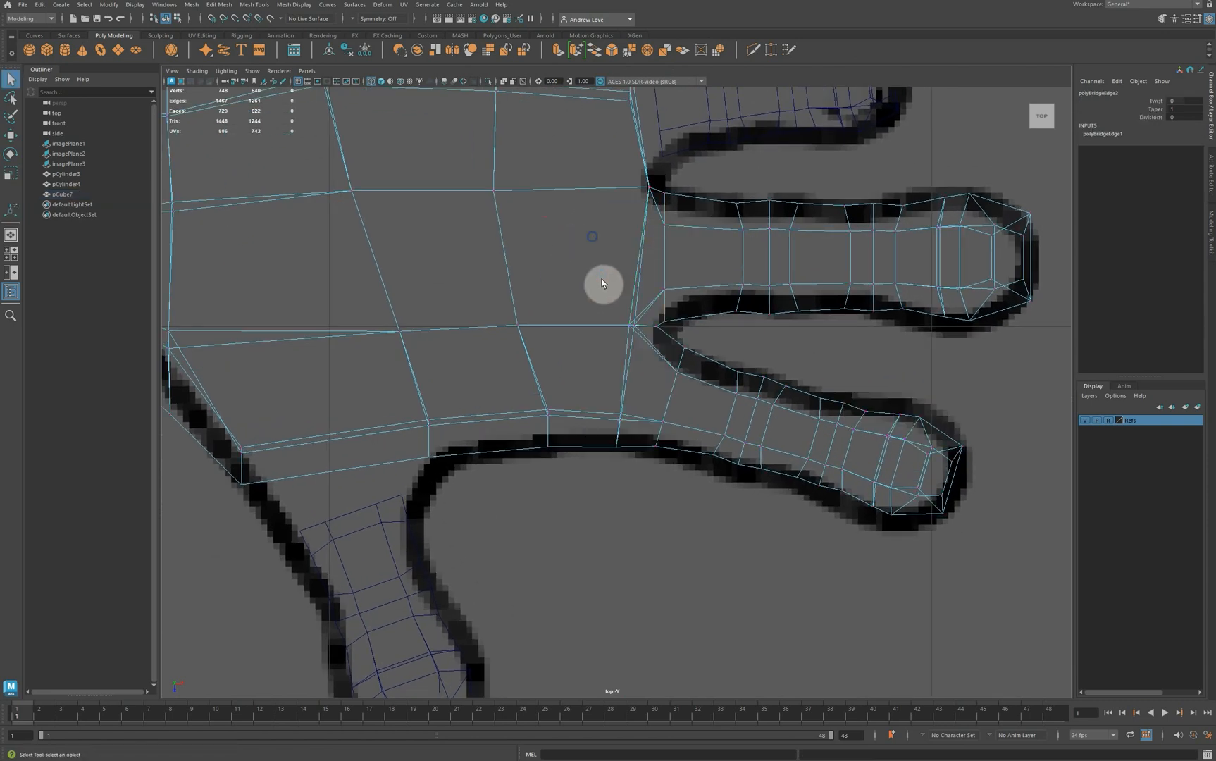
click(664, 324)
key(w)
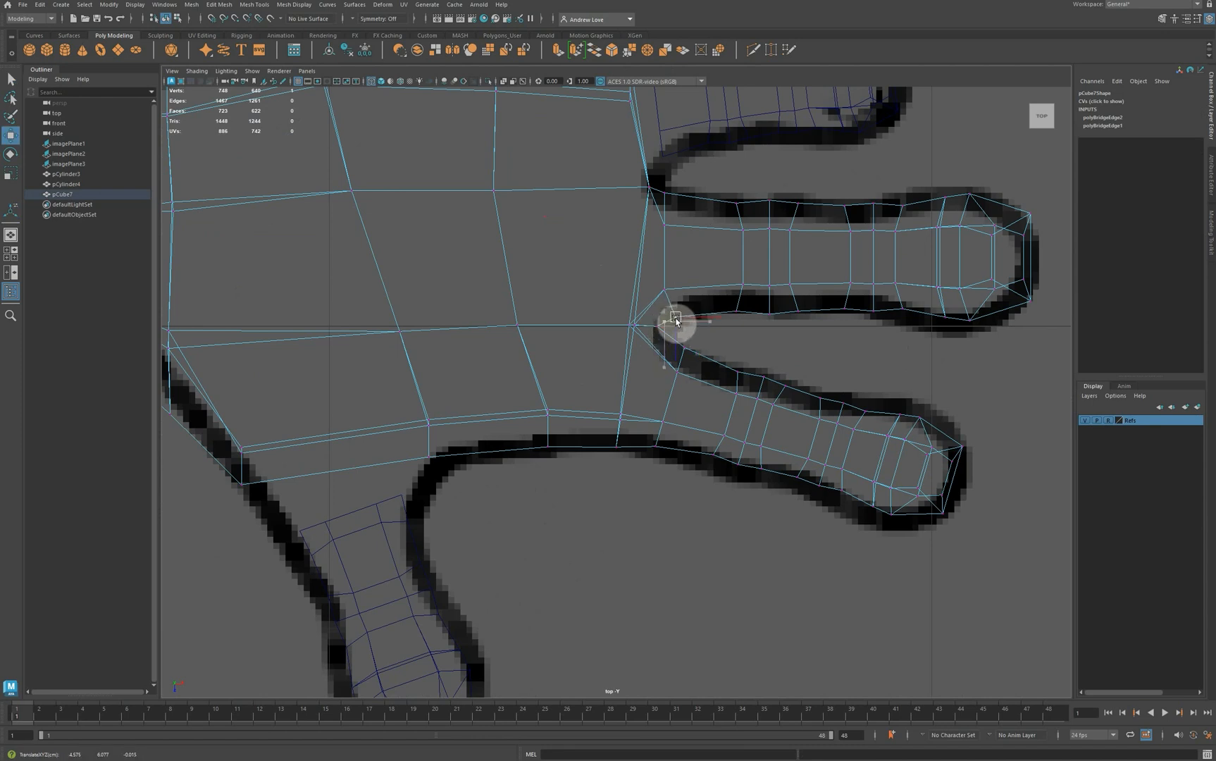
drag(679, 321, 682, 202)
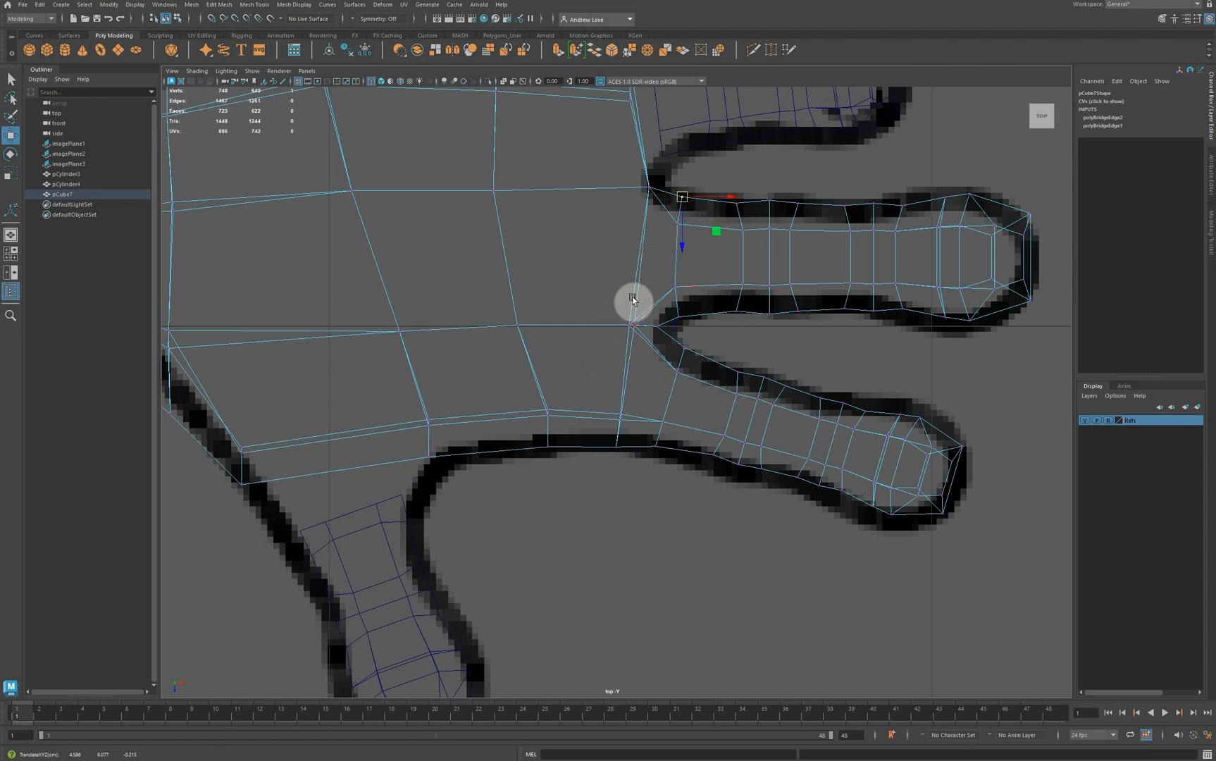
middle_drag(640, 217, 651, 192)
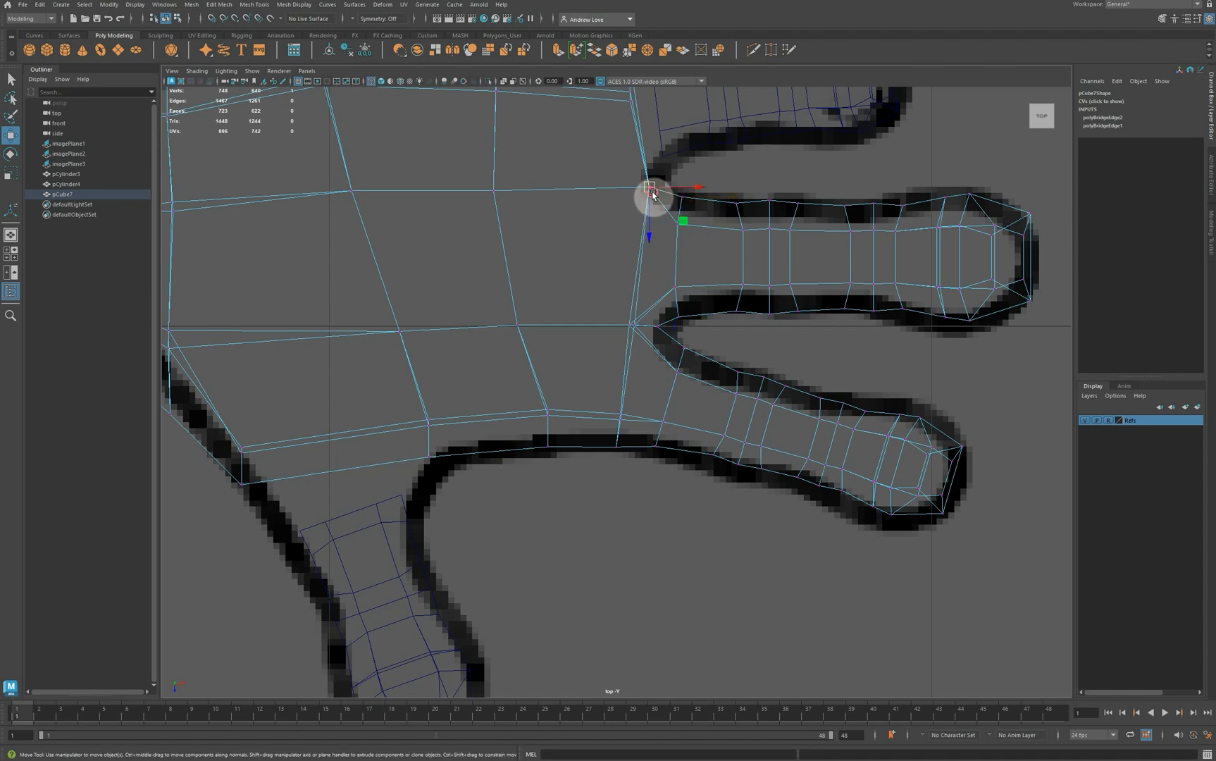
mouse_move(652, 195)
mouse_down()
mouse_move(619, 195)
mouse_move(648, 205)
mouse_move(629, 194)
mouse_up()
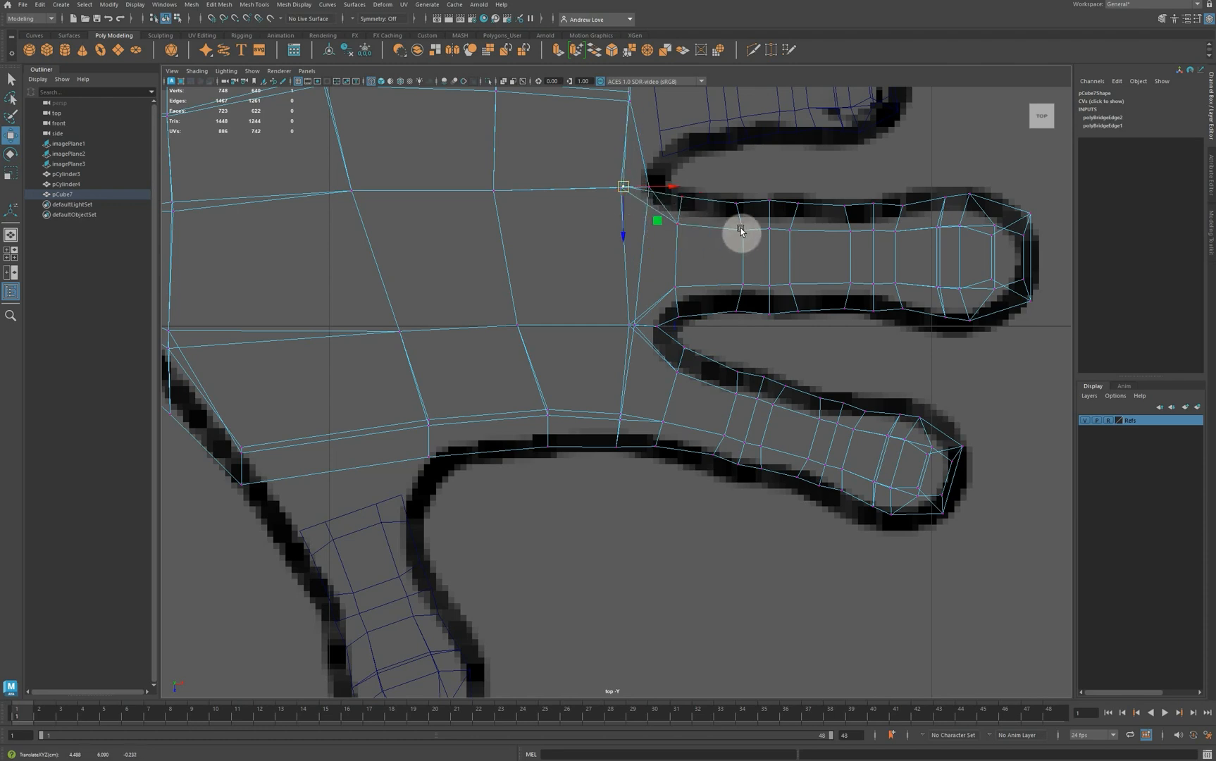
Examine the finger joints from several angles in perspective, comparing the smoothed preview with the unsmoothed mesh.
key(space)
key(space)
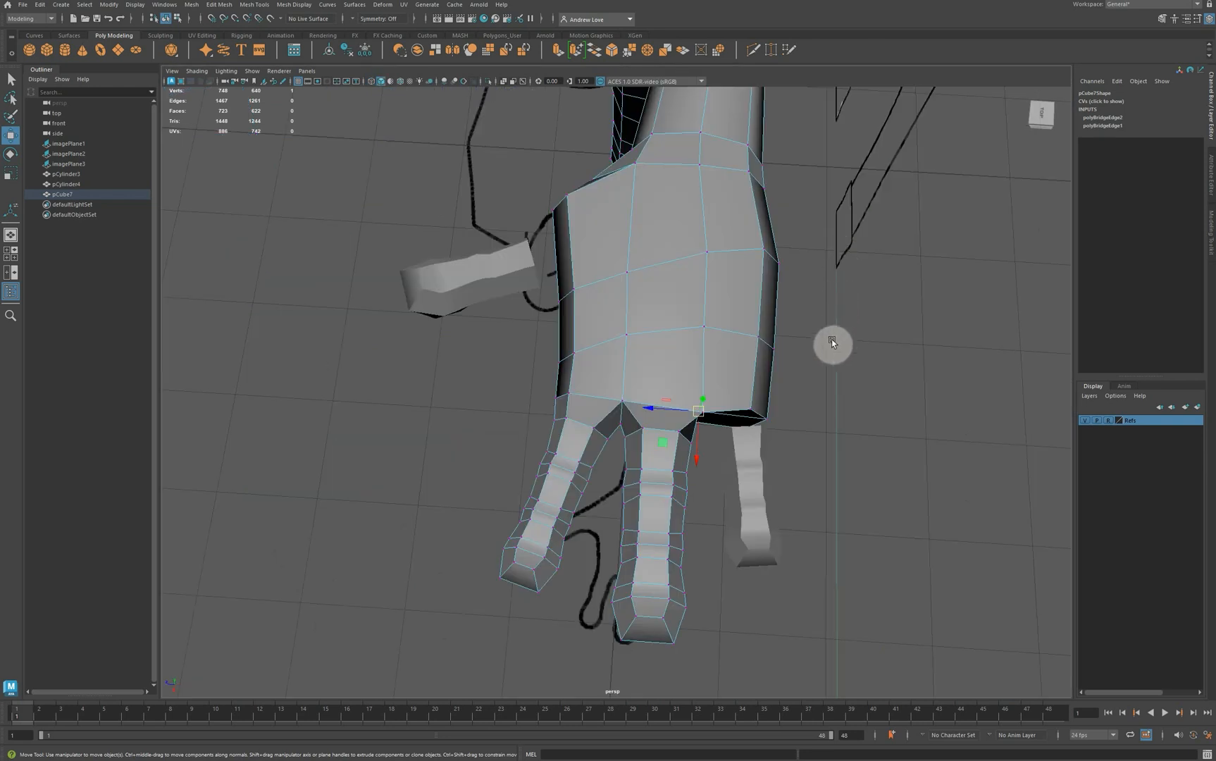
alt+drag(832, 342, 732, 318)
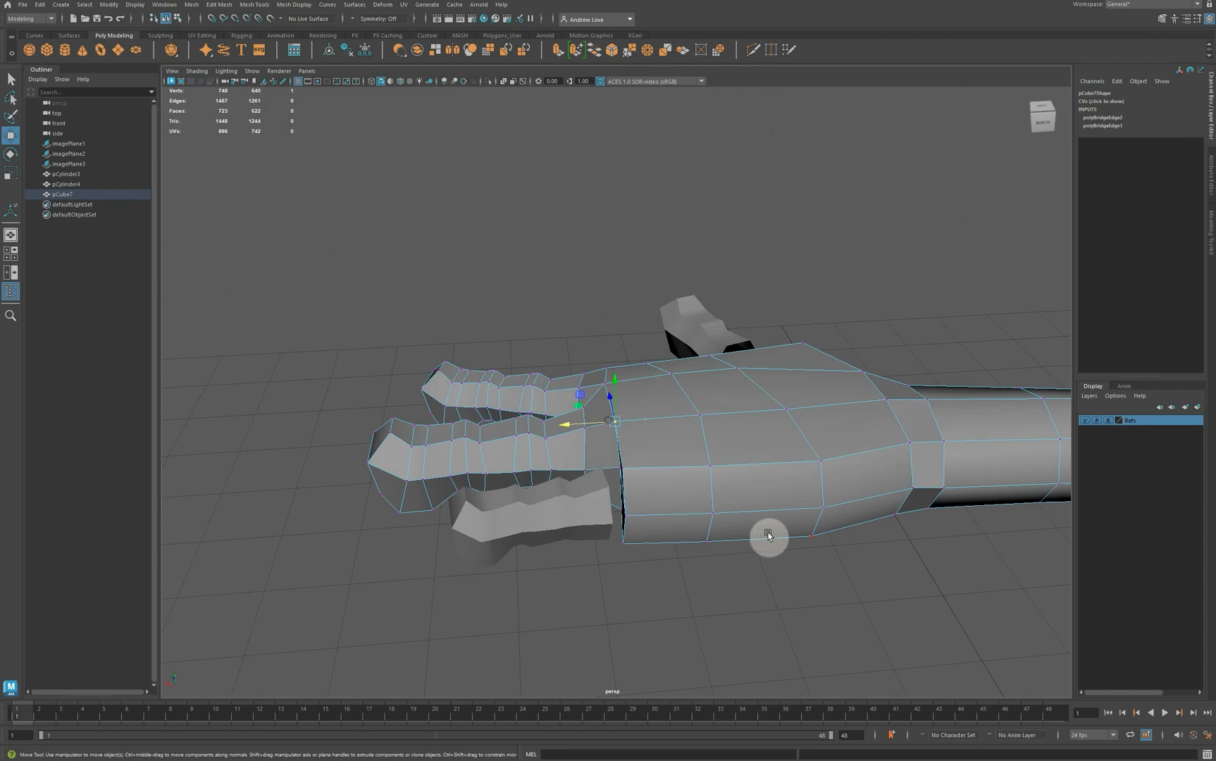
alt+drag(654, 510, 667, 513)
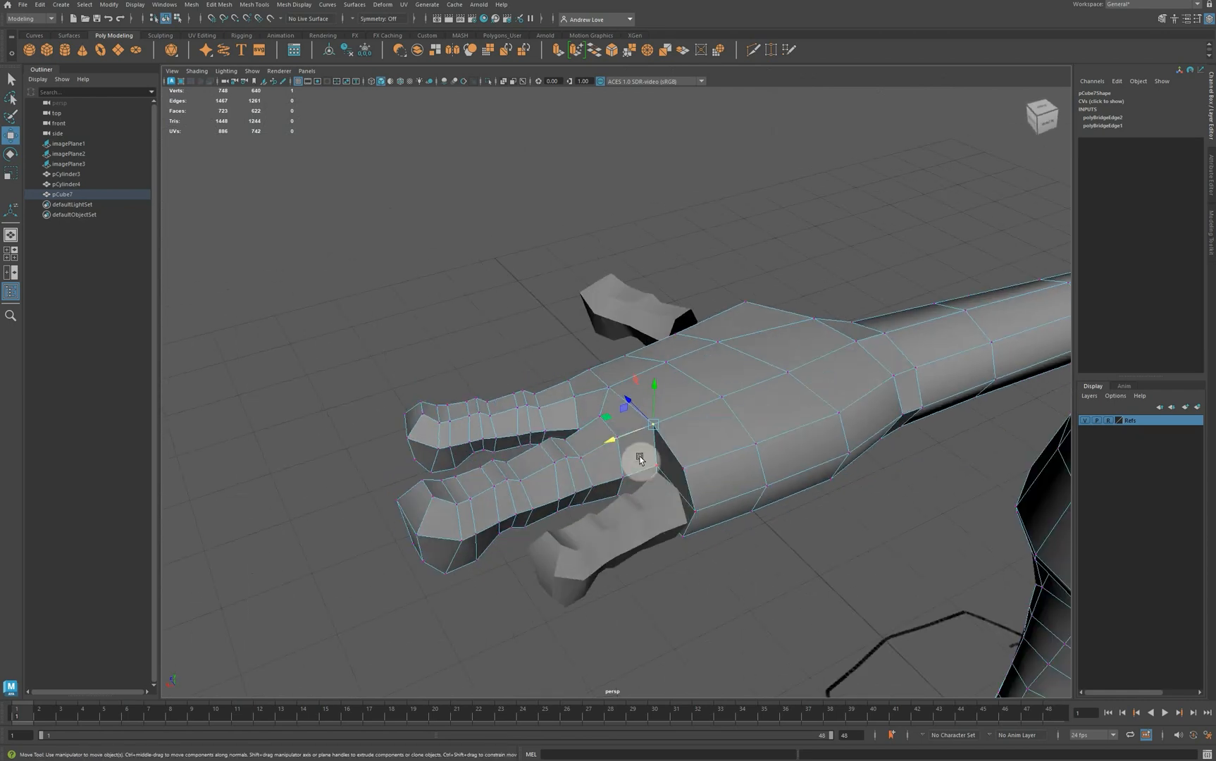
alt+drag(649, 468, 563, 495)
alt+drag(572, 450, 712, 634)
click(588, 396)
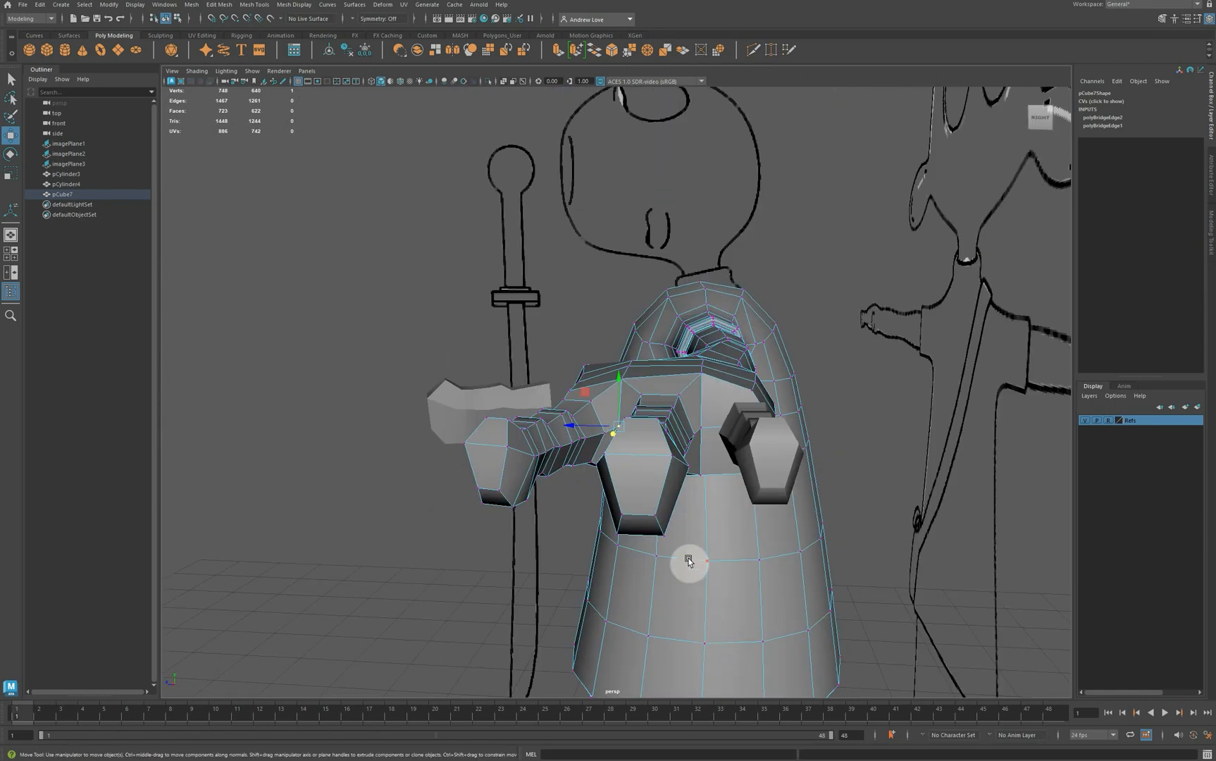
alt+drag(488, 570, 456, 579)
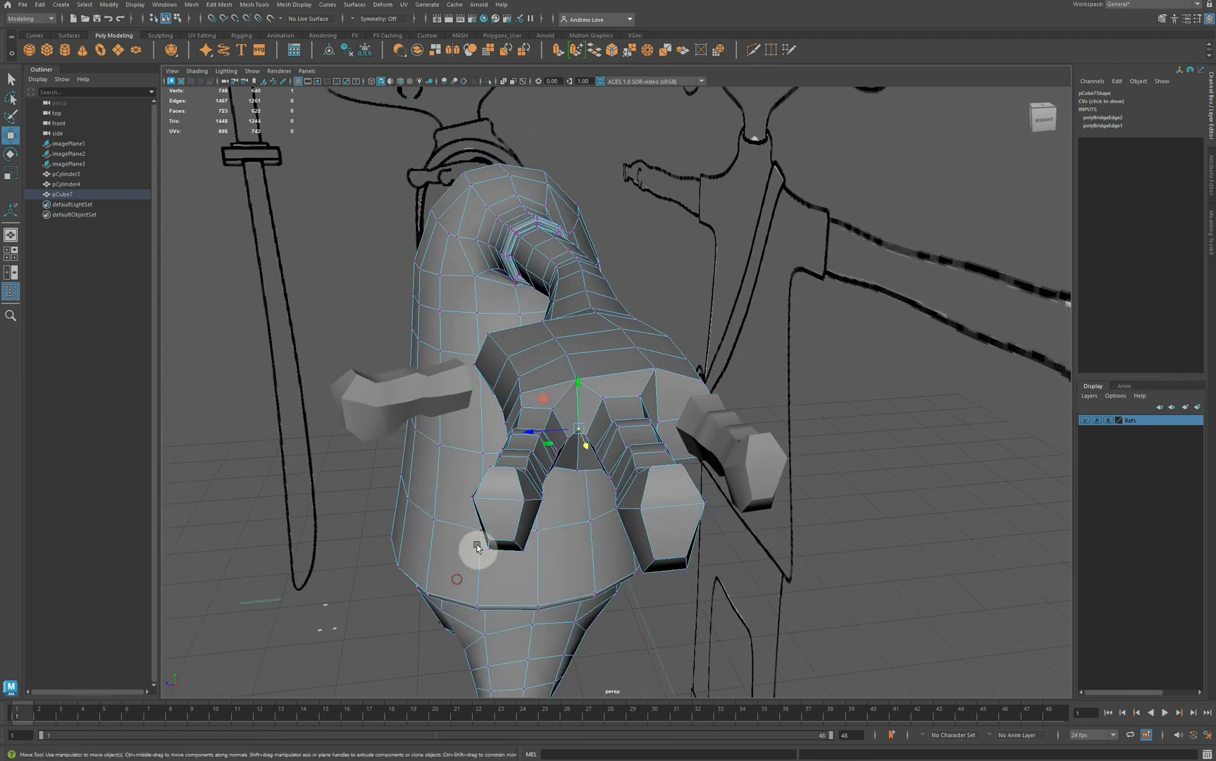
key(3)
alt+drag(393, 556, 478, 546)
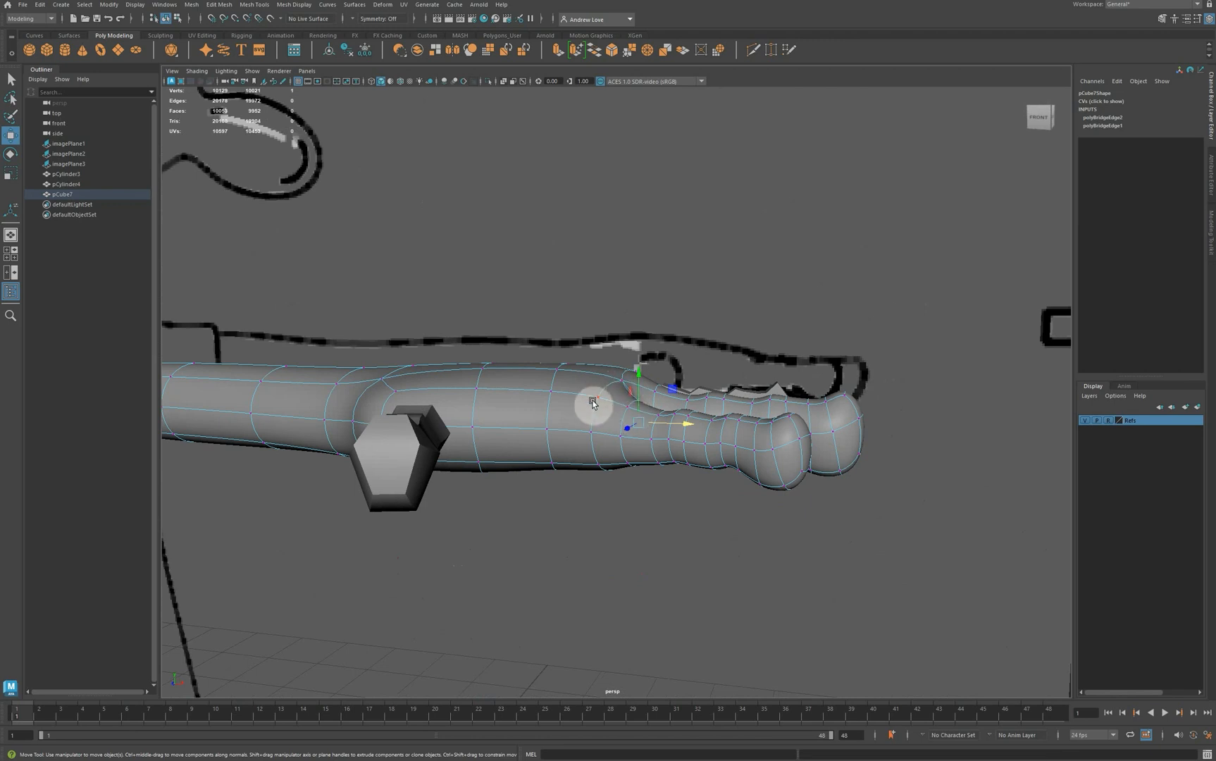
key(1)
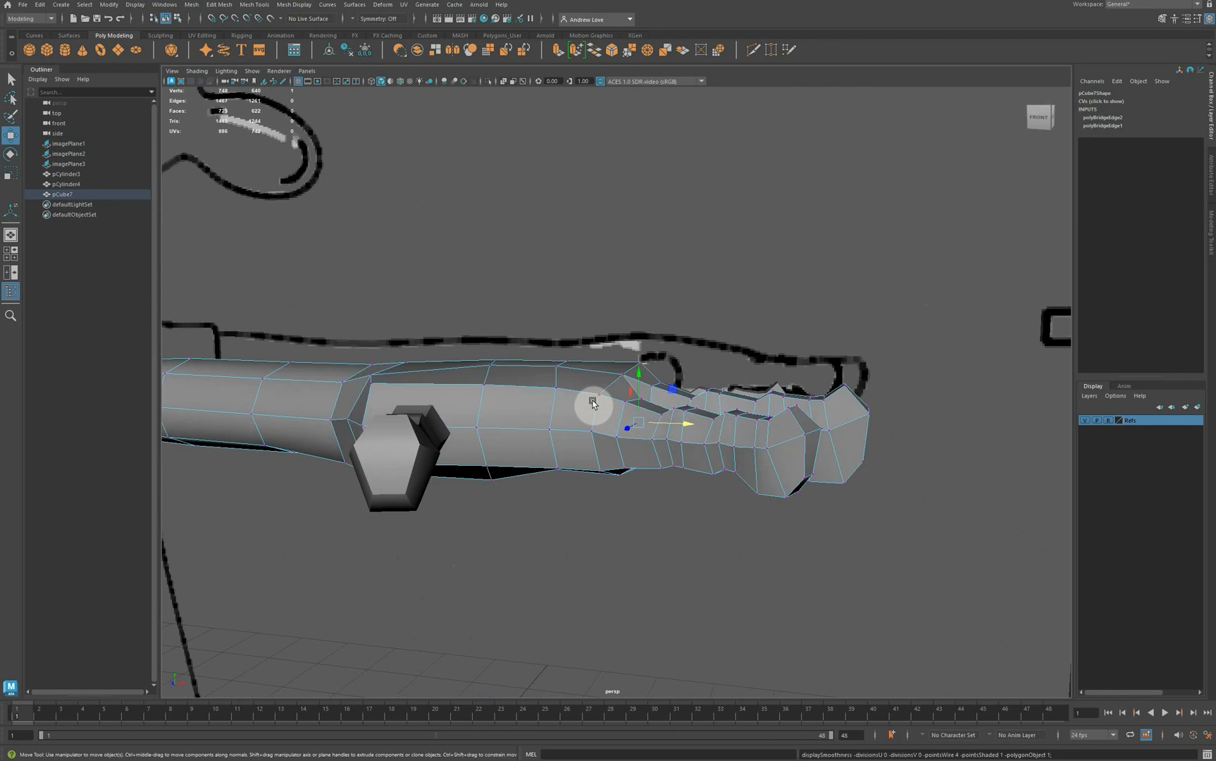
In the front view, lower the upper vertices and raise the lower vertices where the palm meets the fingers, following the reference outline.
key(space)
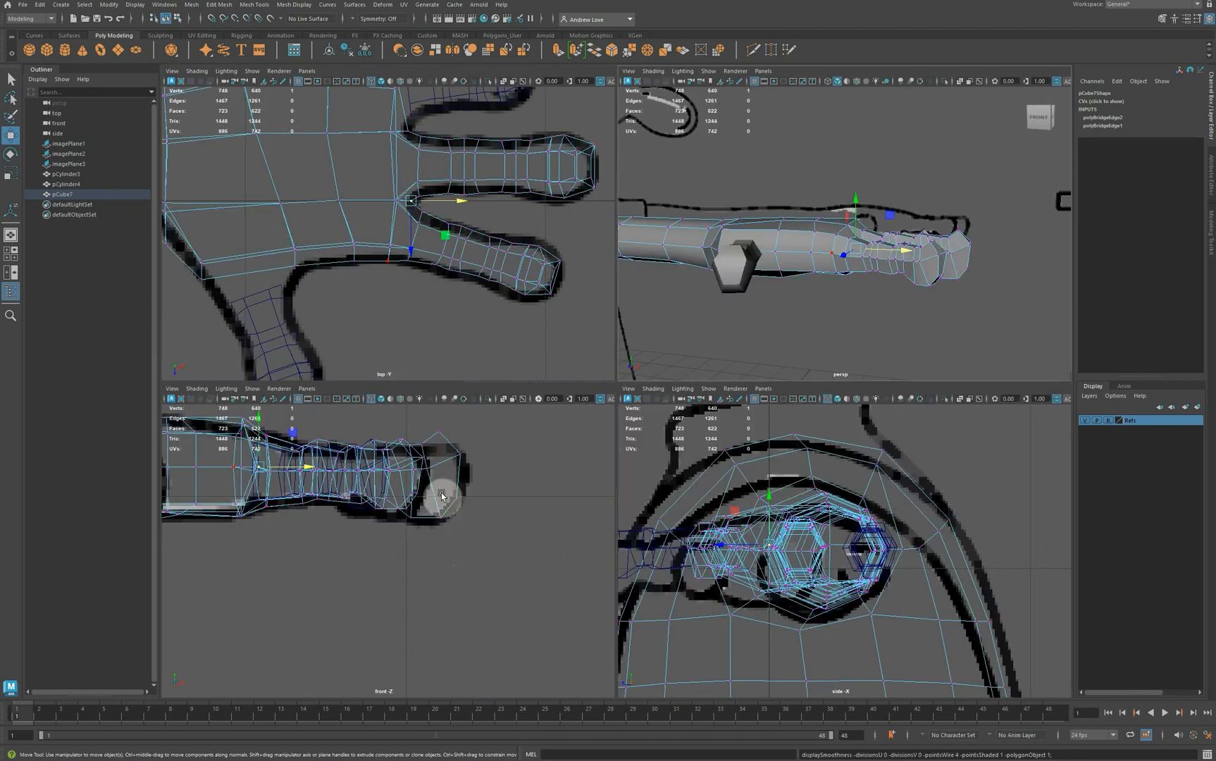
alt+middle_drag(405, 529, 483, 546)
key(space)
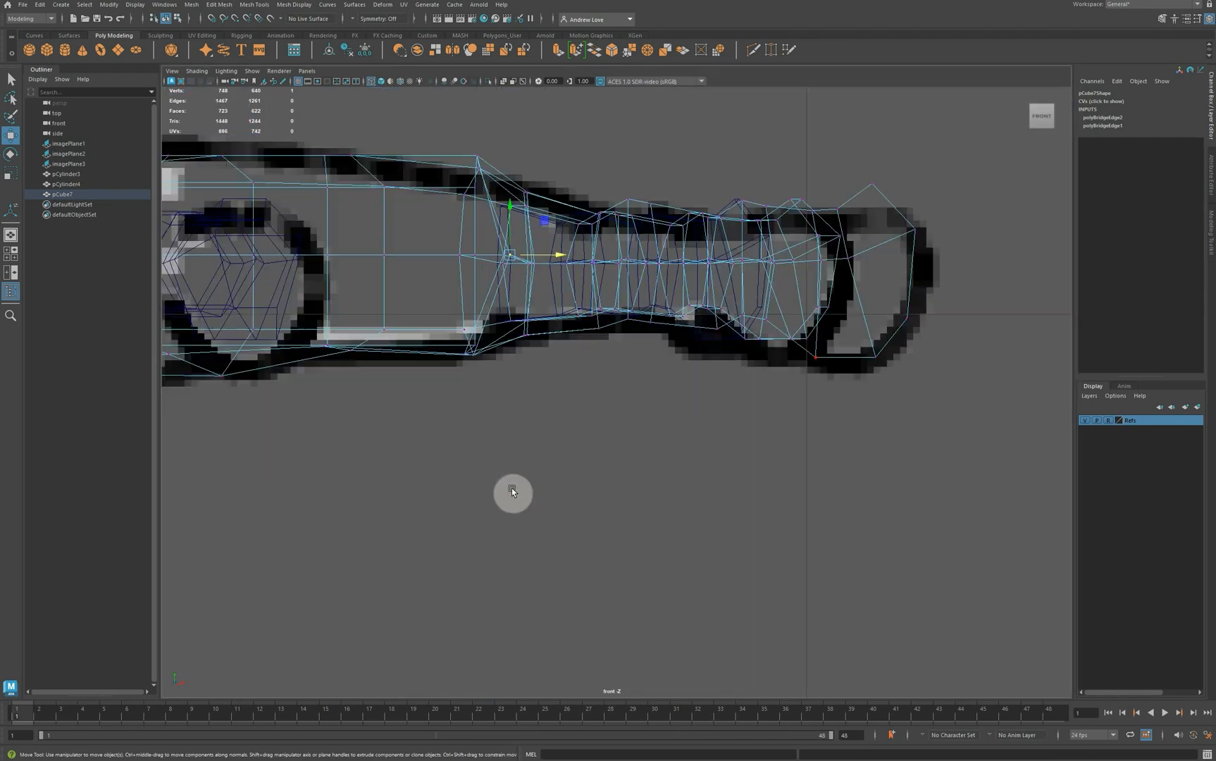
click(478, 156)
drag(477, 143, 529, 185)
click(481, 162)
click(479, 168)
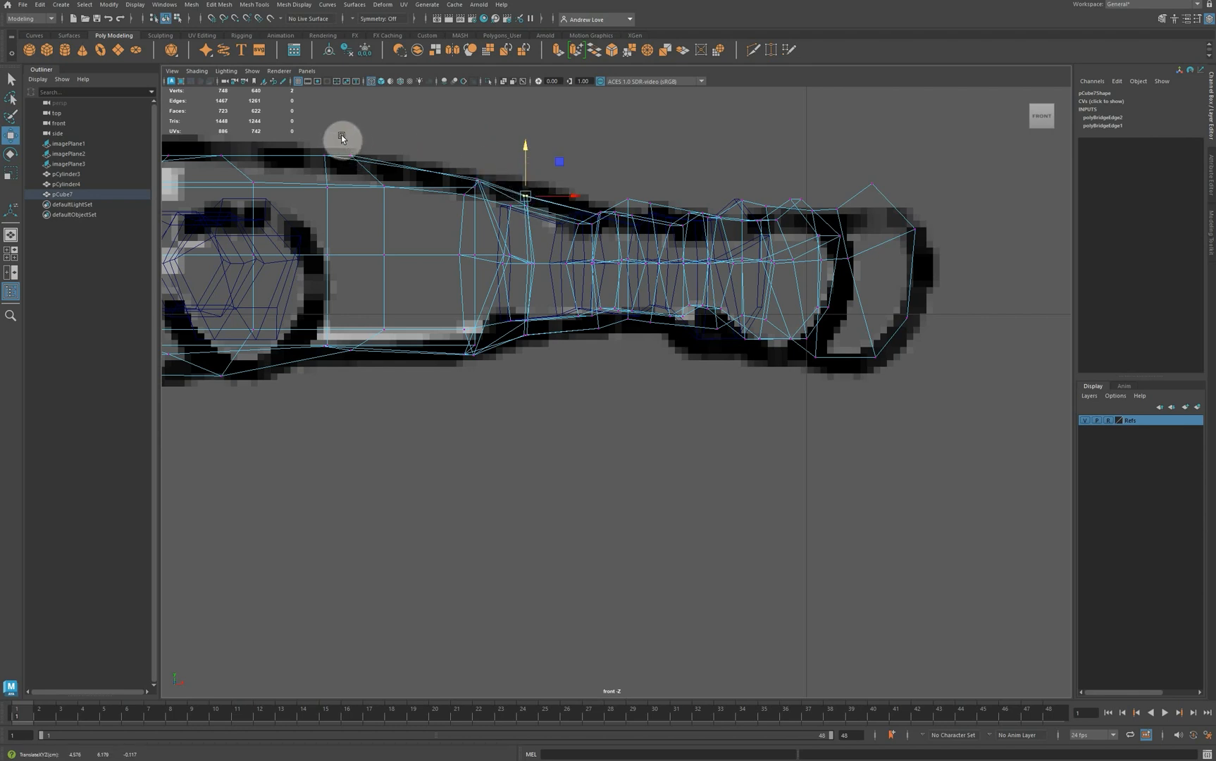
mouse_move(342, 136)
mouse_down()
mouse_move(355, 171)
mouse_move(348, 139)
mouse_up()
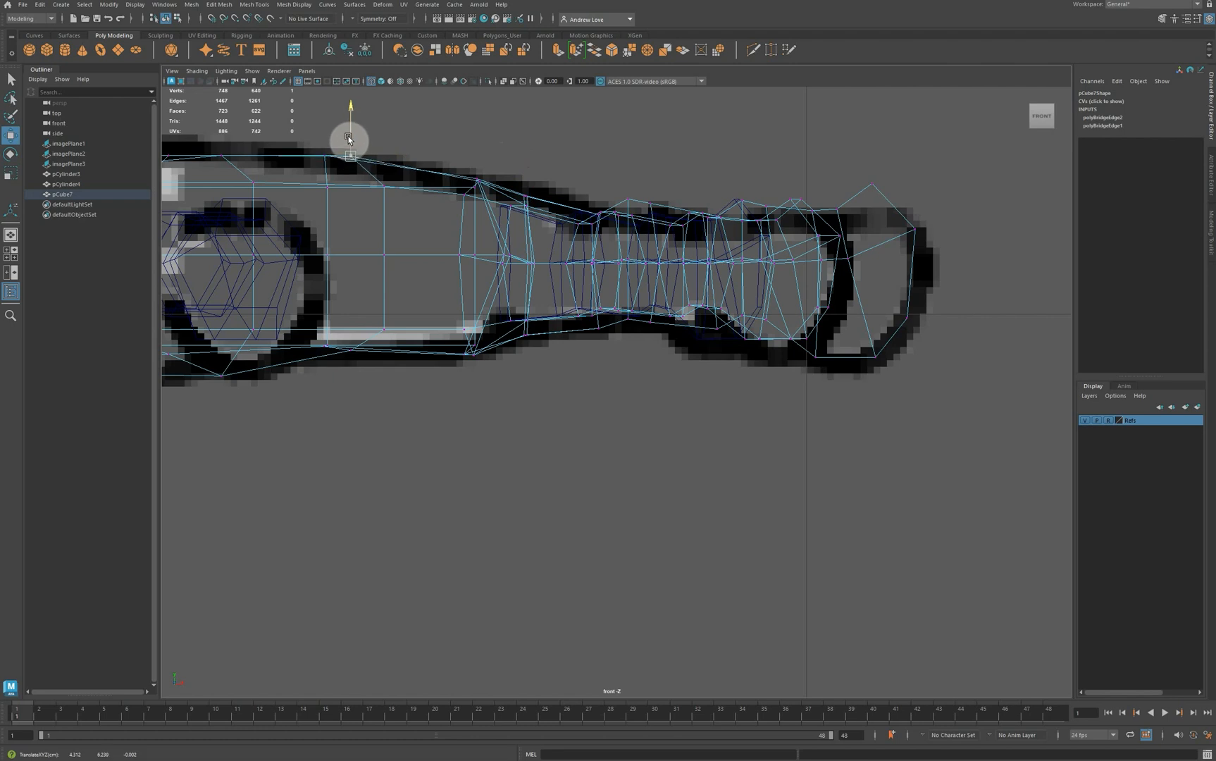
drag(442, 396, 526, 303)
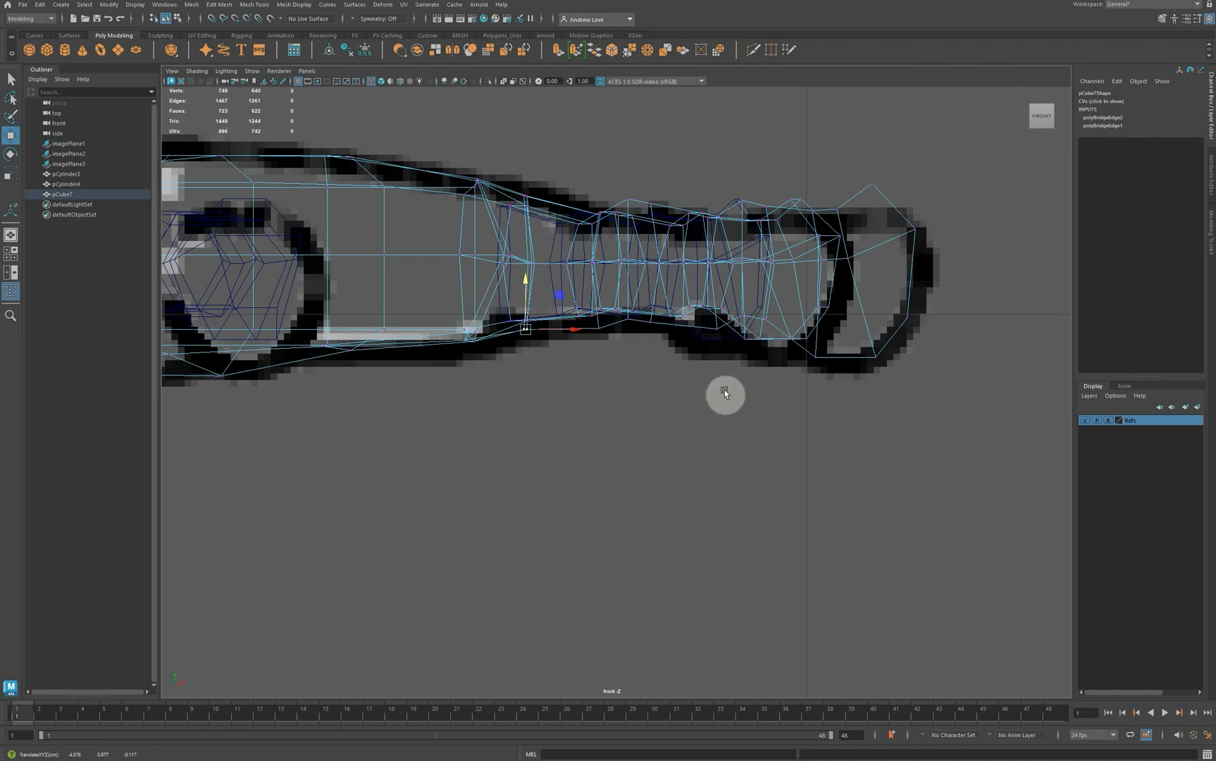
Delete the cap face closing the base of the outer finger opposite the thumb.
key(space)
key(space)
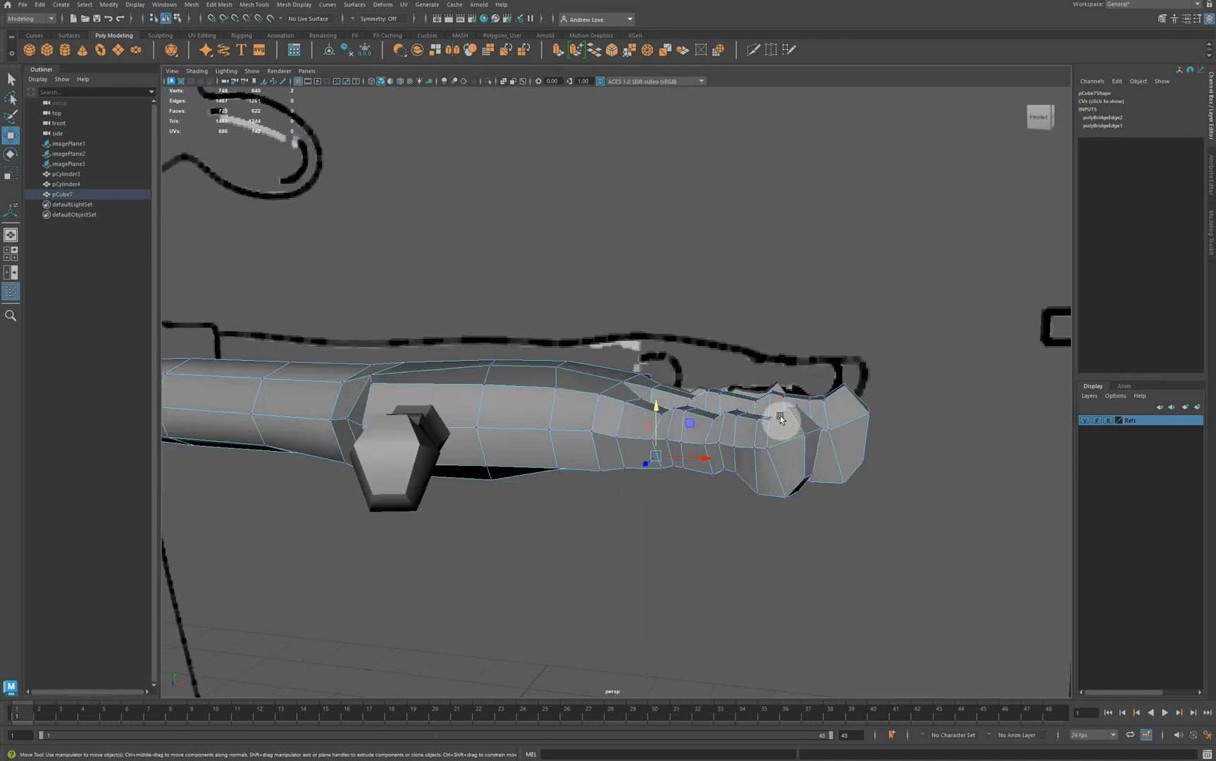
alt+drag(782, 421, 500, 433)
click(501, 429)
right_drag(501, 428, 502, 456)
click(523, 436)
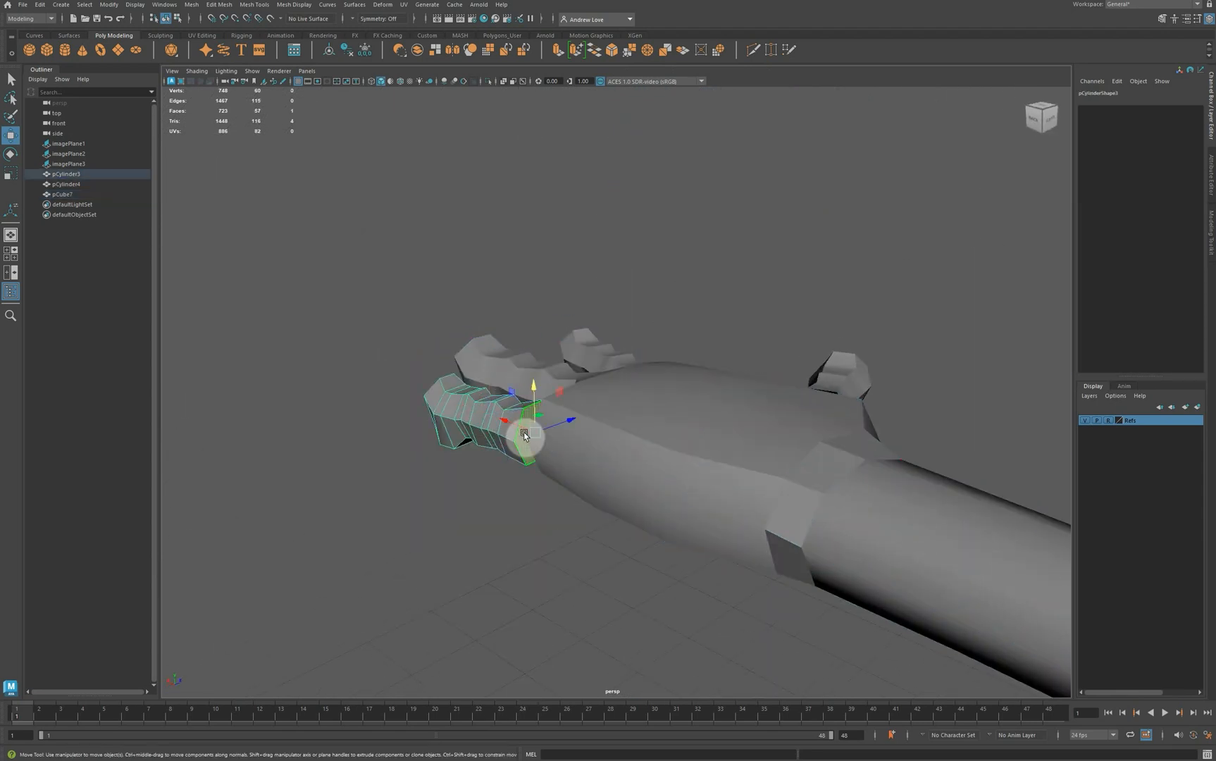
key(Delete)
Delete the two palm end faces behind the outer finger to open a hole for it.
alt+drag(501, 495, 638, 399)
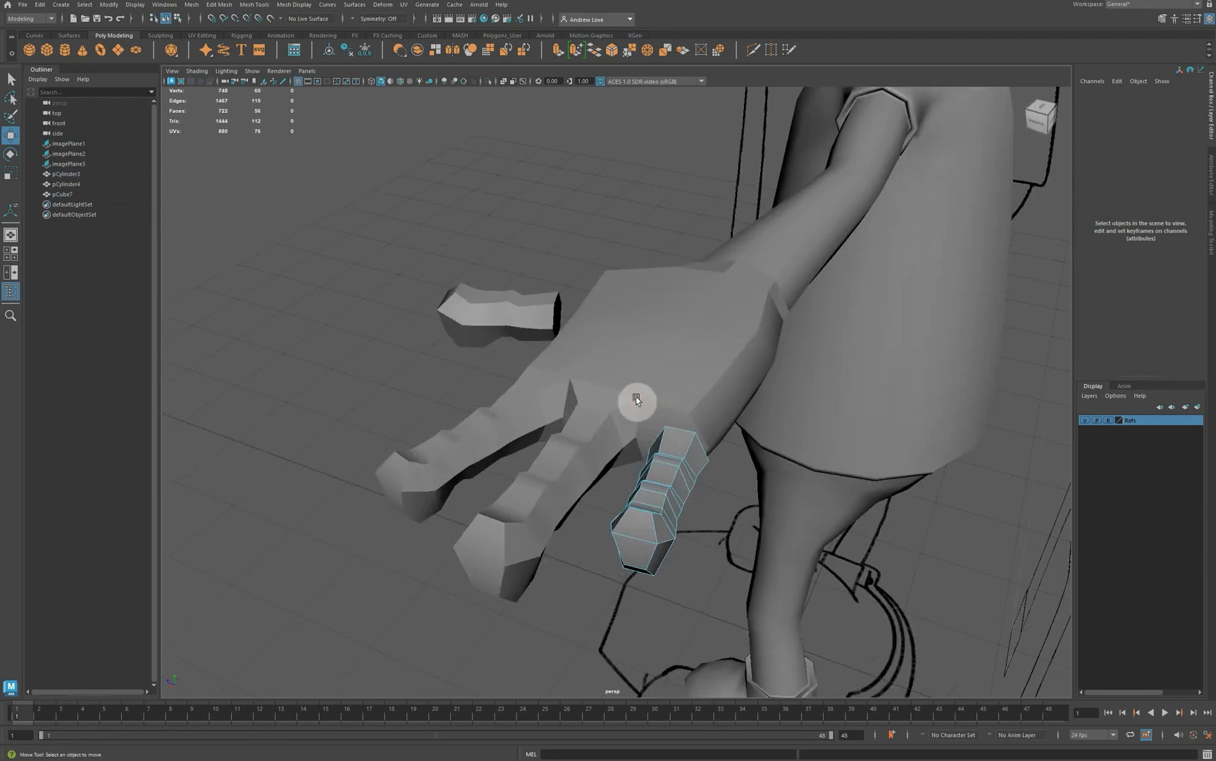
click(642, 385)
right_click(648, 387)
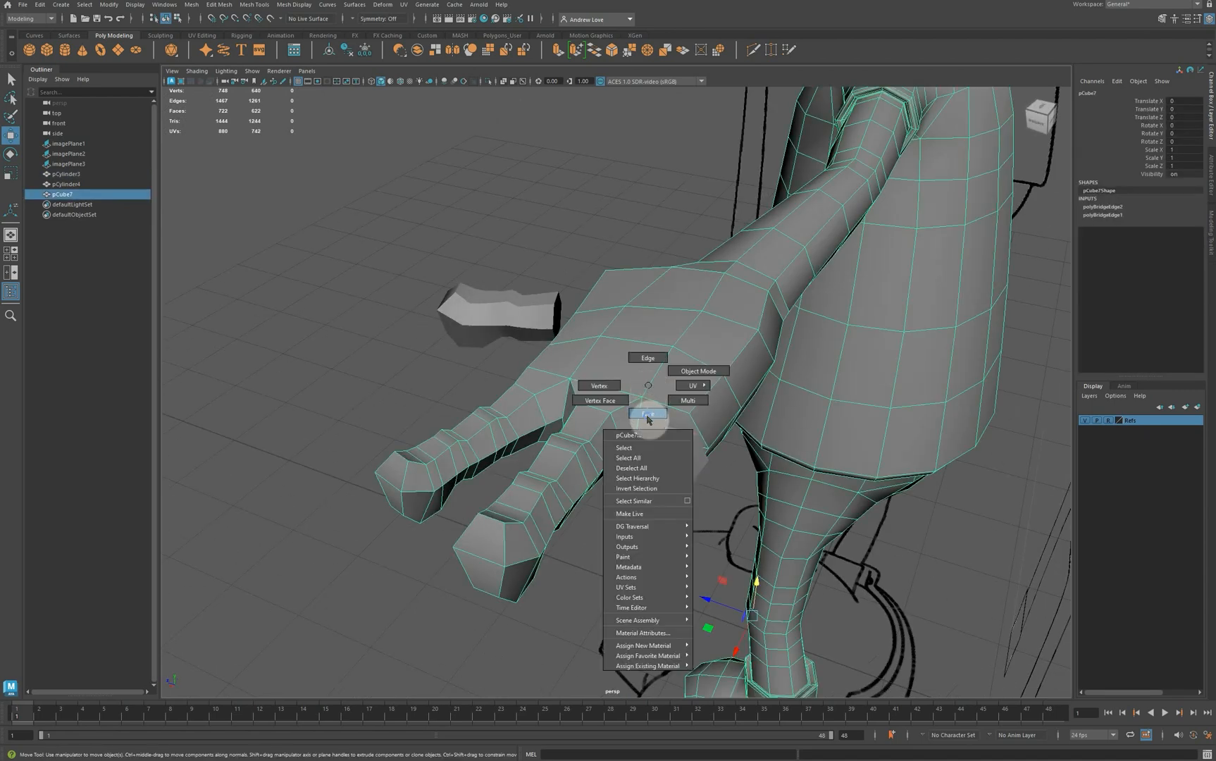
click(647, 414)
click(649, 417)
key(Delete)
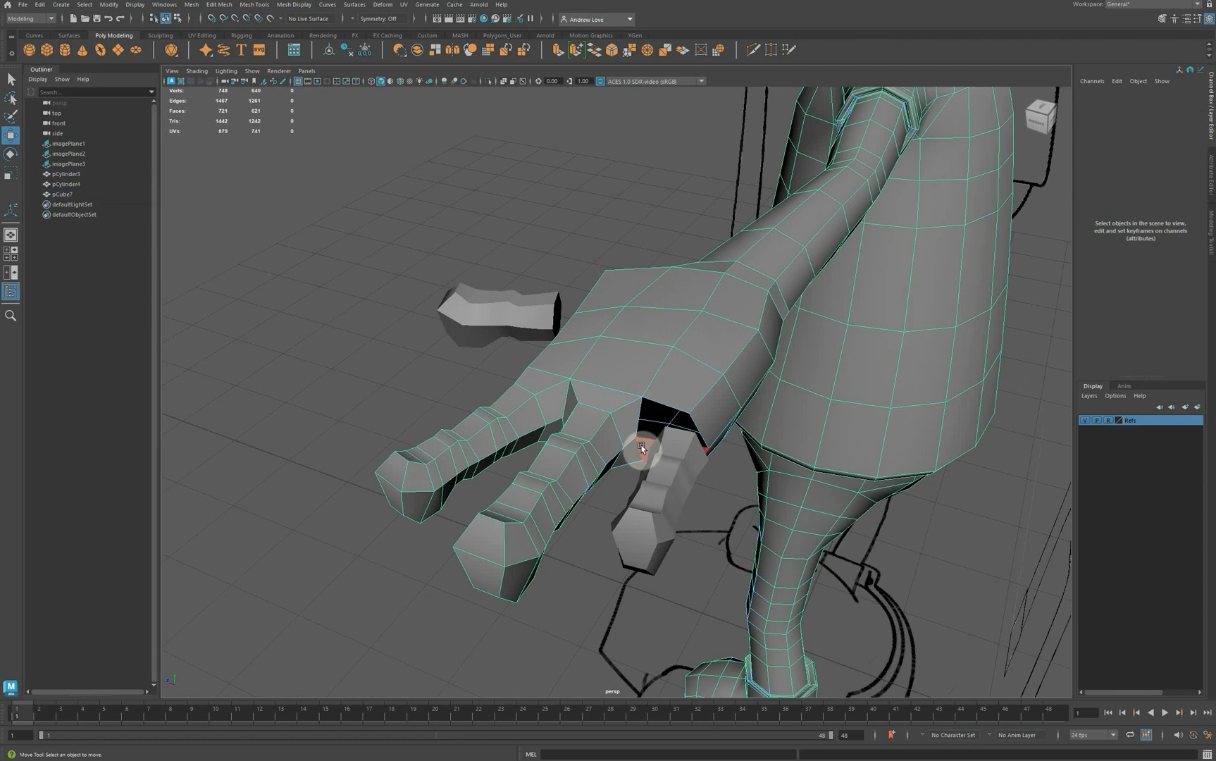
key(Delete)
mouse_move(608, 394)
alt+mouse_down()
mouse_move(632, 362)
mouse_move(614, 374)
alt+mouse_up()
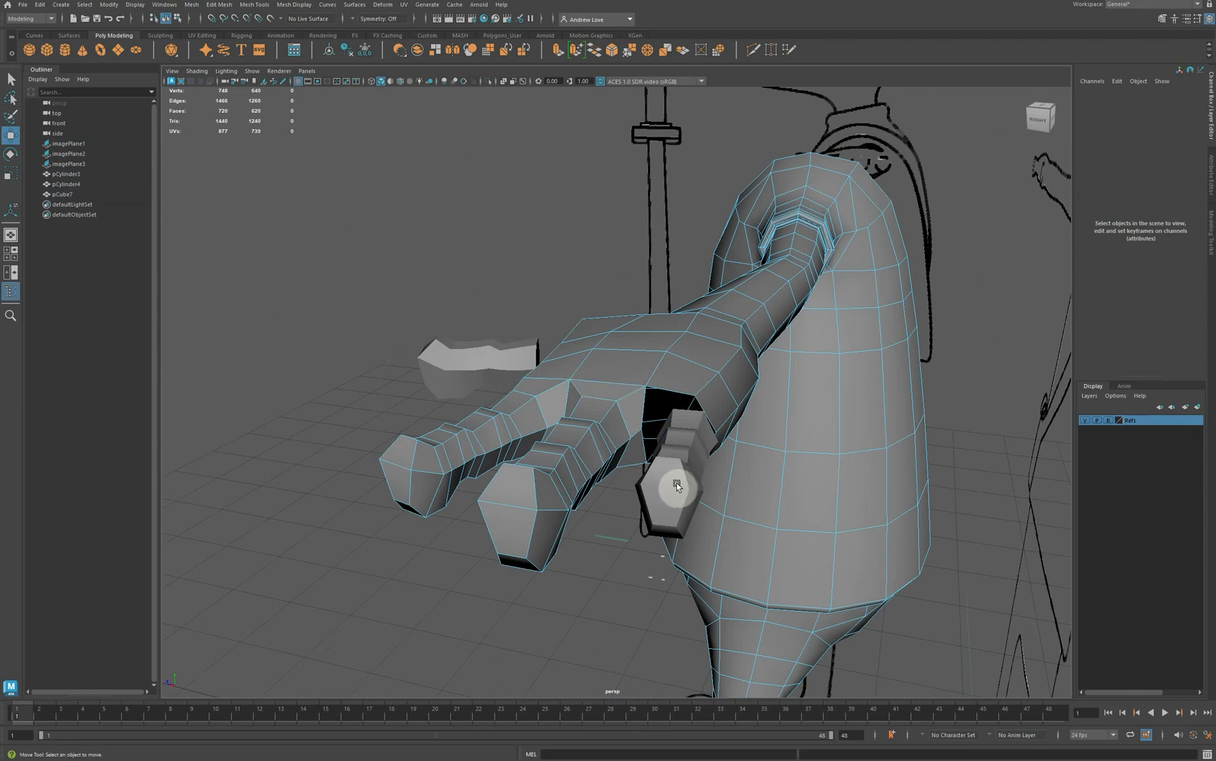
Combine the body mesh and the outer finger into a single object and delete its construction history.
click(668, 508)
click(806, 521)
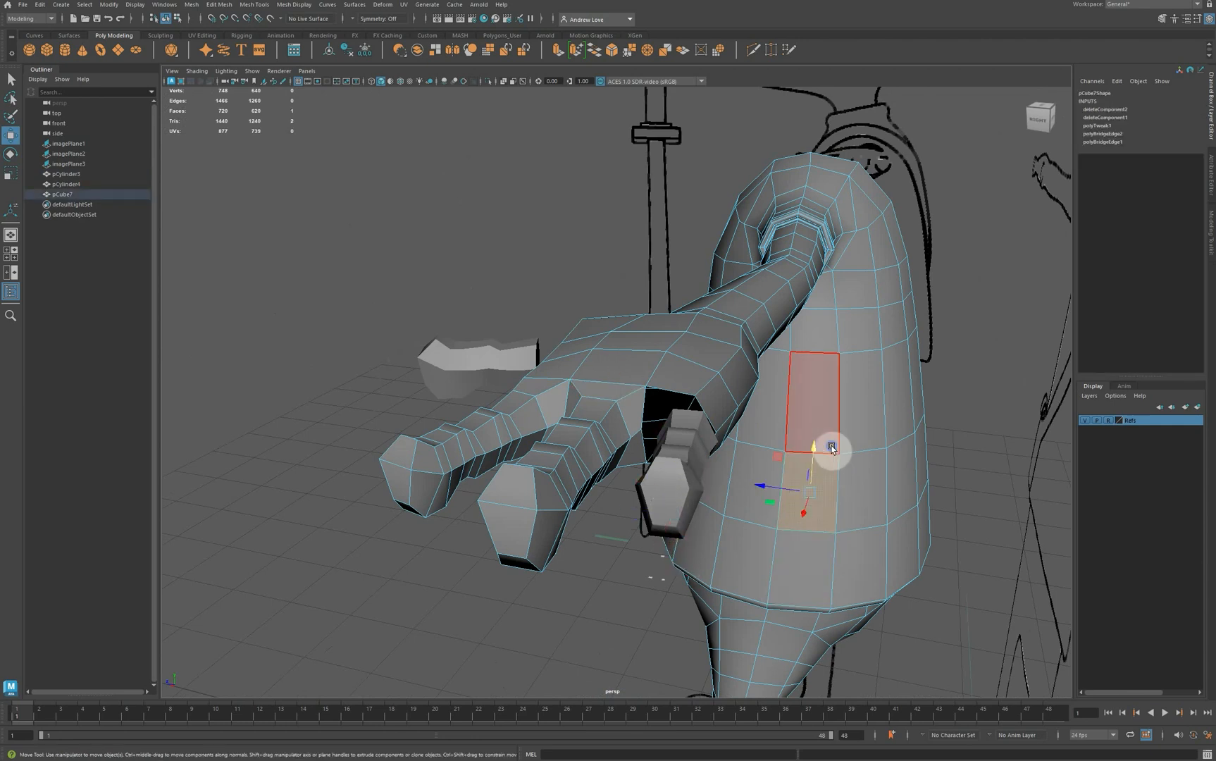
right_drag(833, 436, 814, 461)
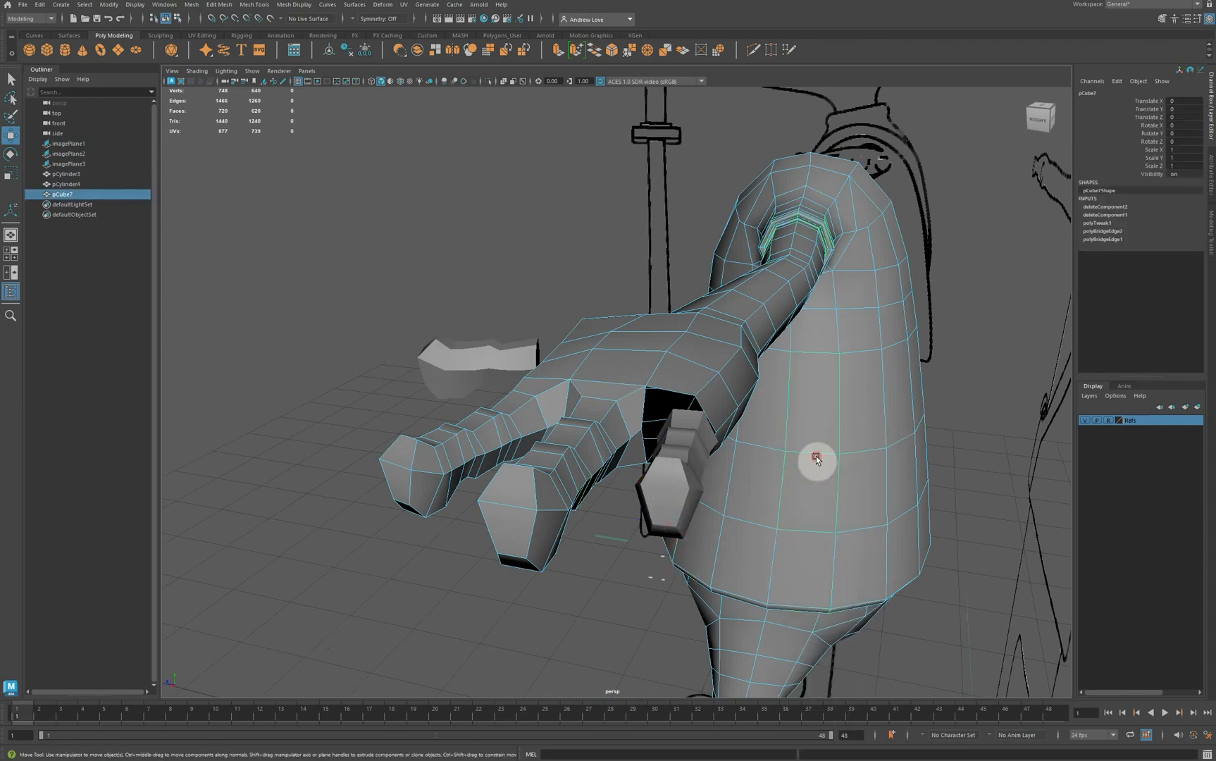
shift+click(658, 499)
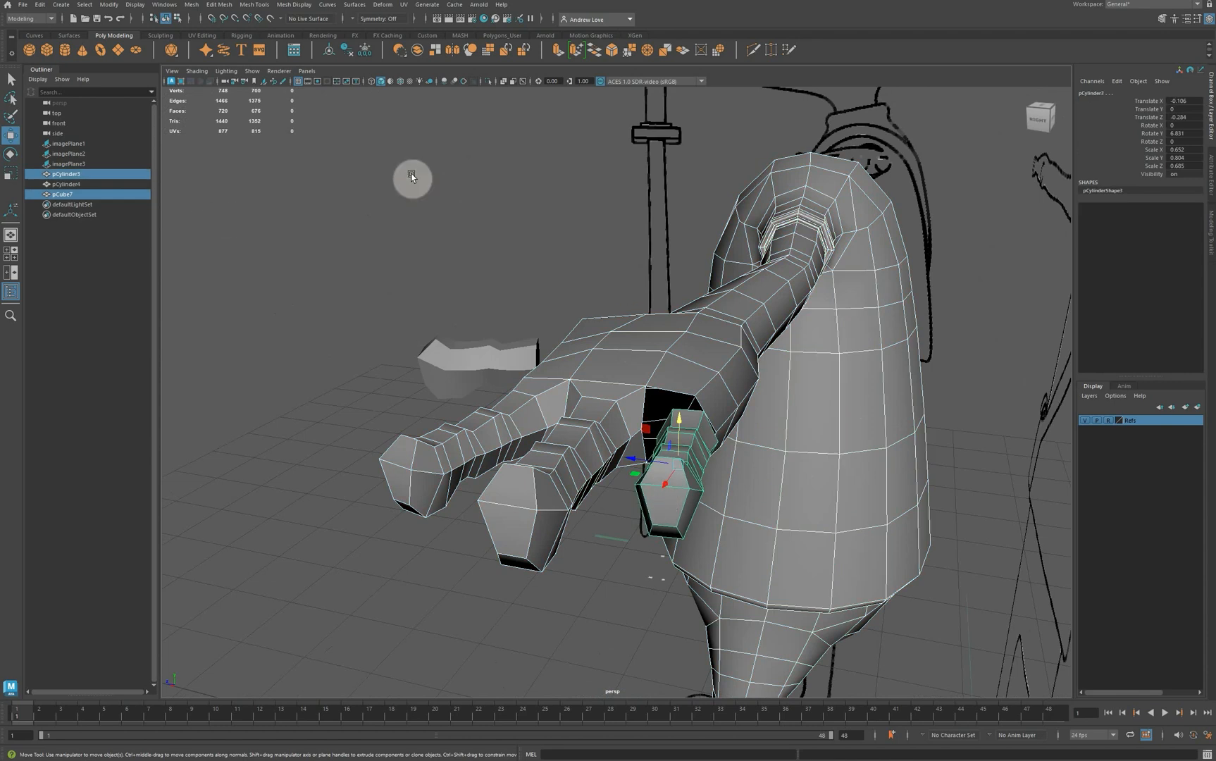
click(420, 52)
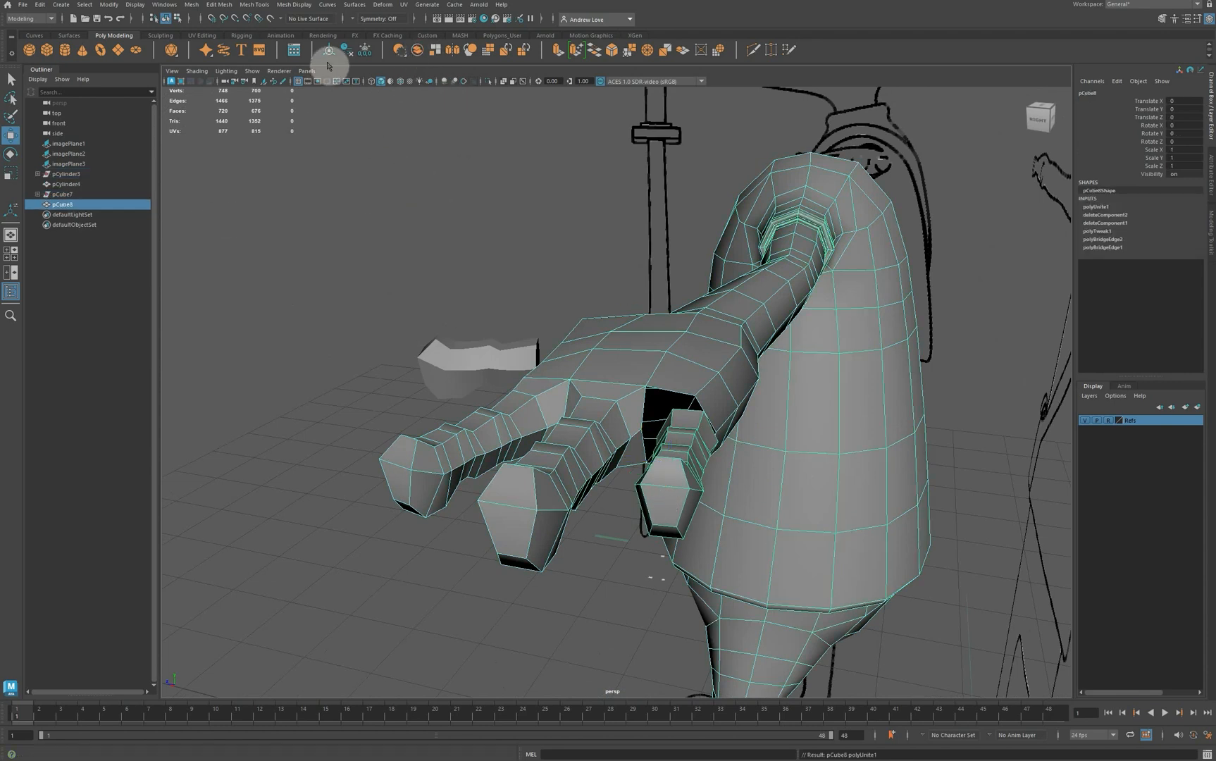
click(346, 50)
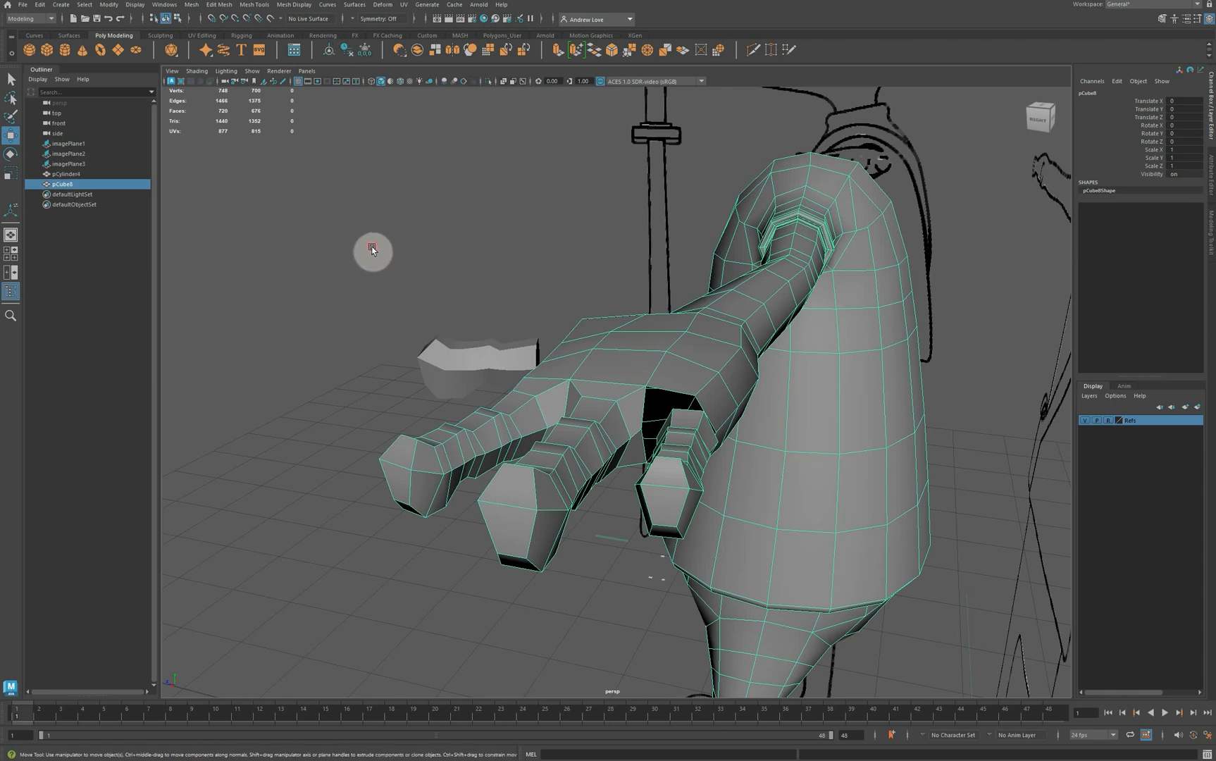
Bridge the top edge of the outer finger's open base to the upper edge of the palm opening.
alt+drag(372, 250, 374, 273)
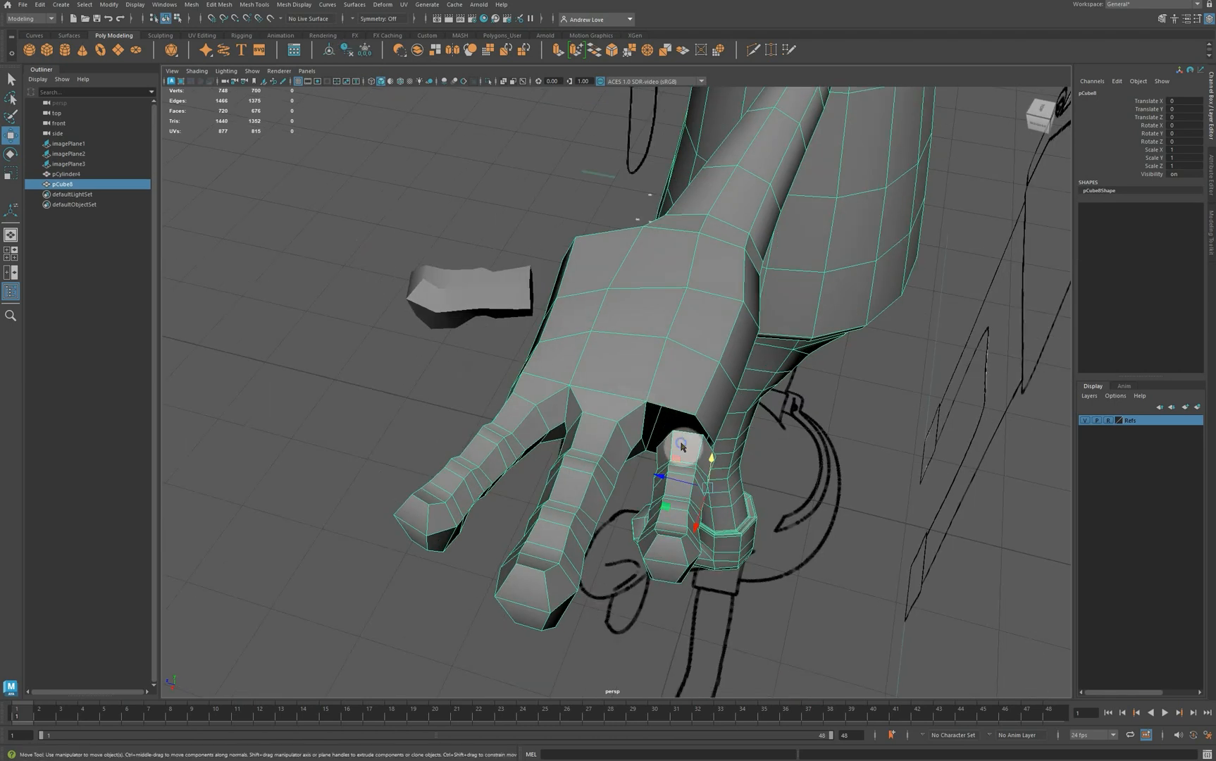
right_drag(681, 446, 684, 431)
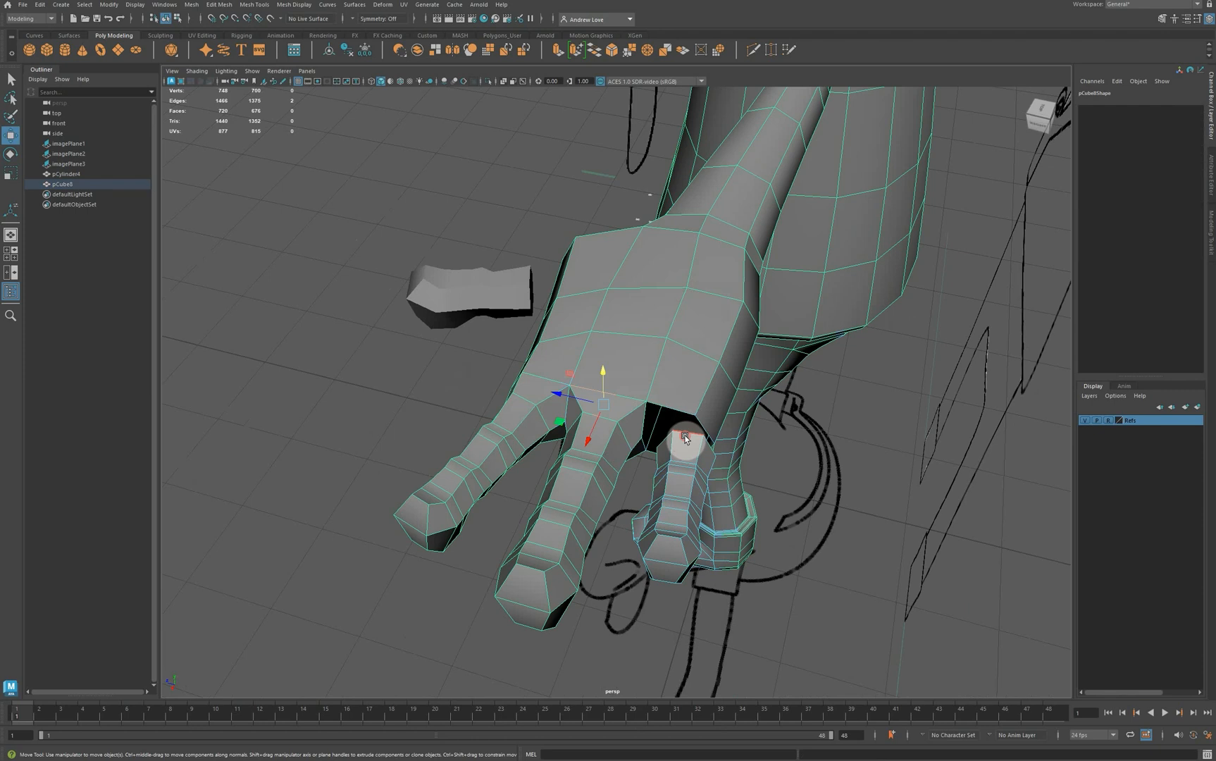
click(684, 436)
shift+click(618, 407)
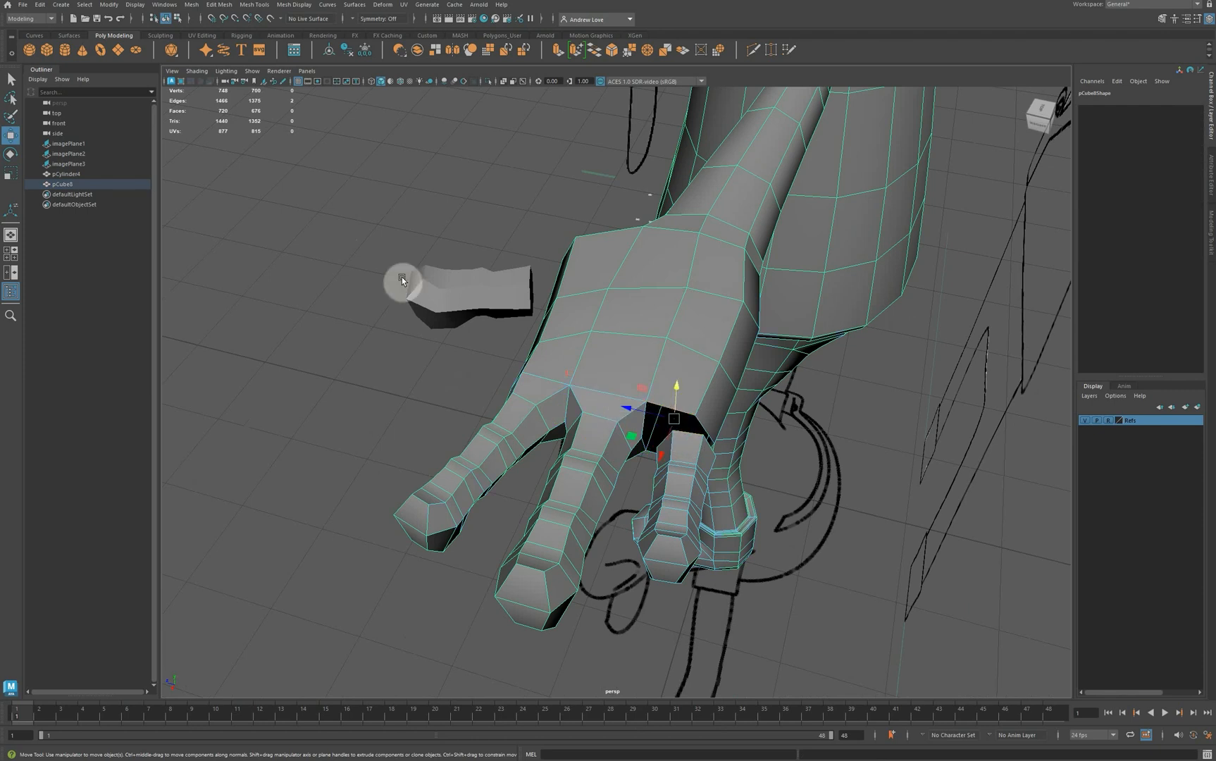
click(598, 50)
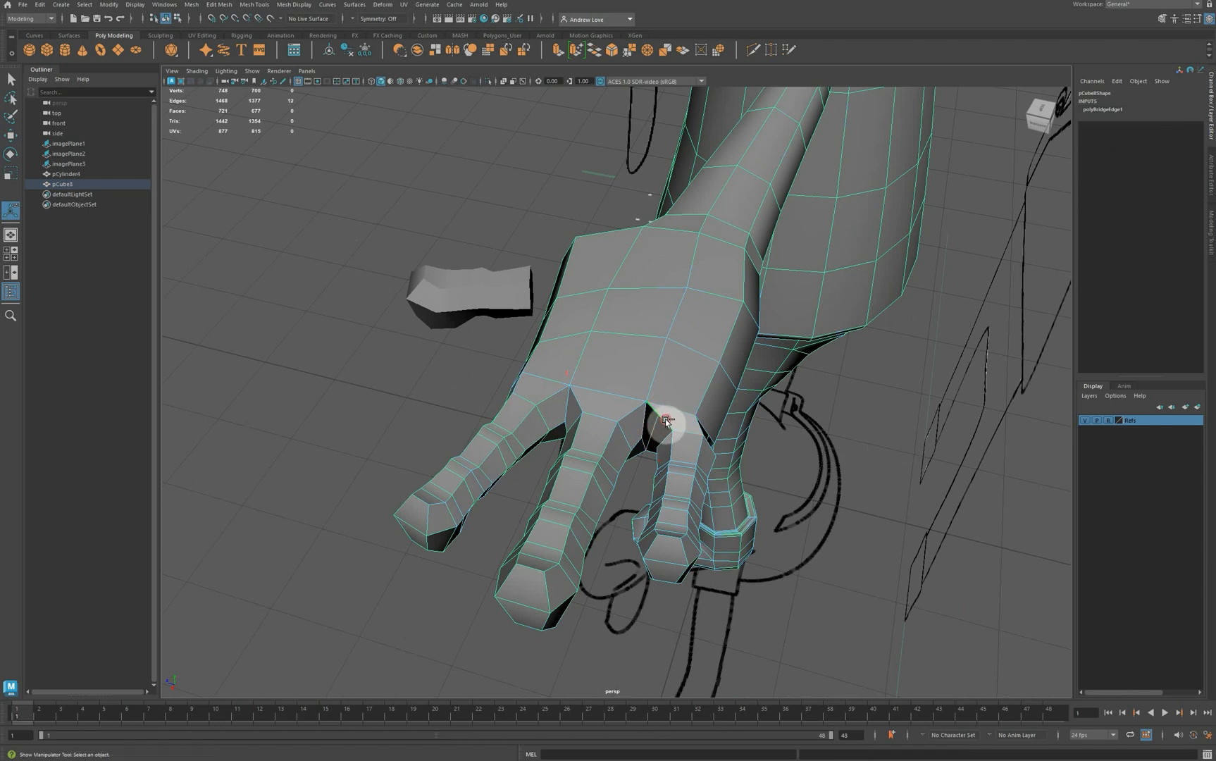
Bridge the side edge of the outer finger's open base to the palm opening next to the middle finger.
ctrl+click(665, 420)
ctrl+click(697, 426)
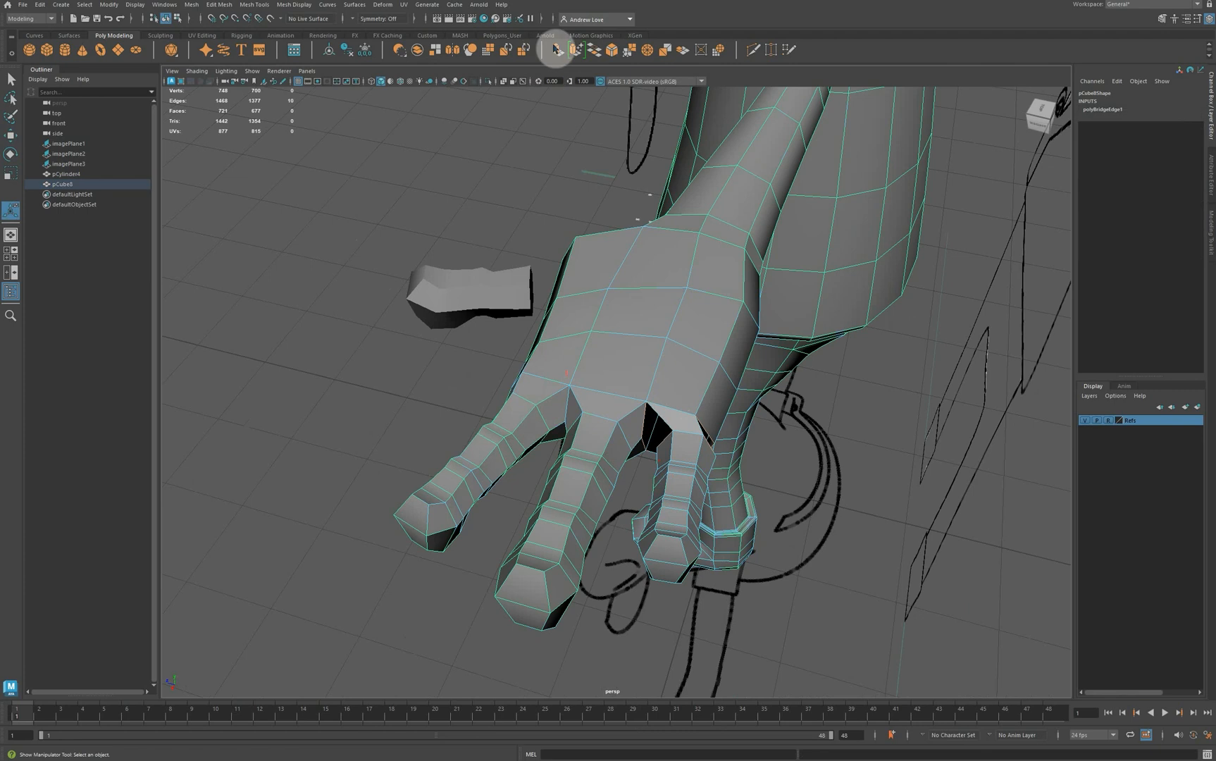
click(594, 51)
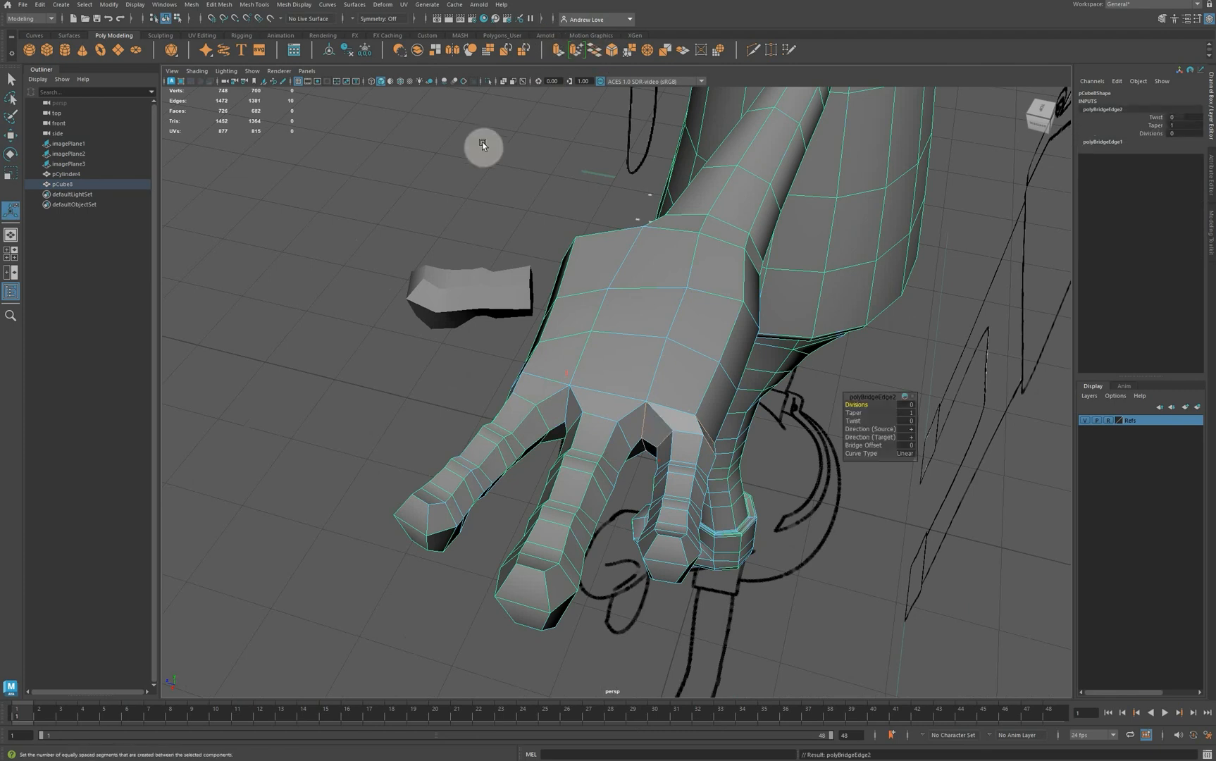
alt+drag(330, 431, 344, 457)
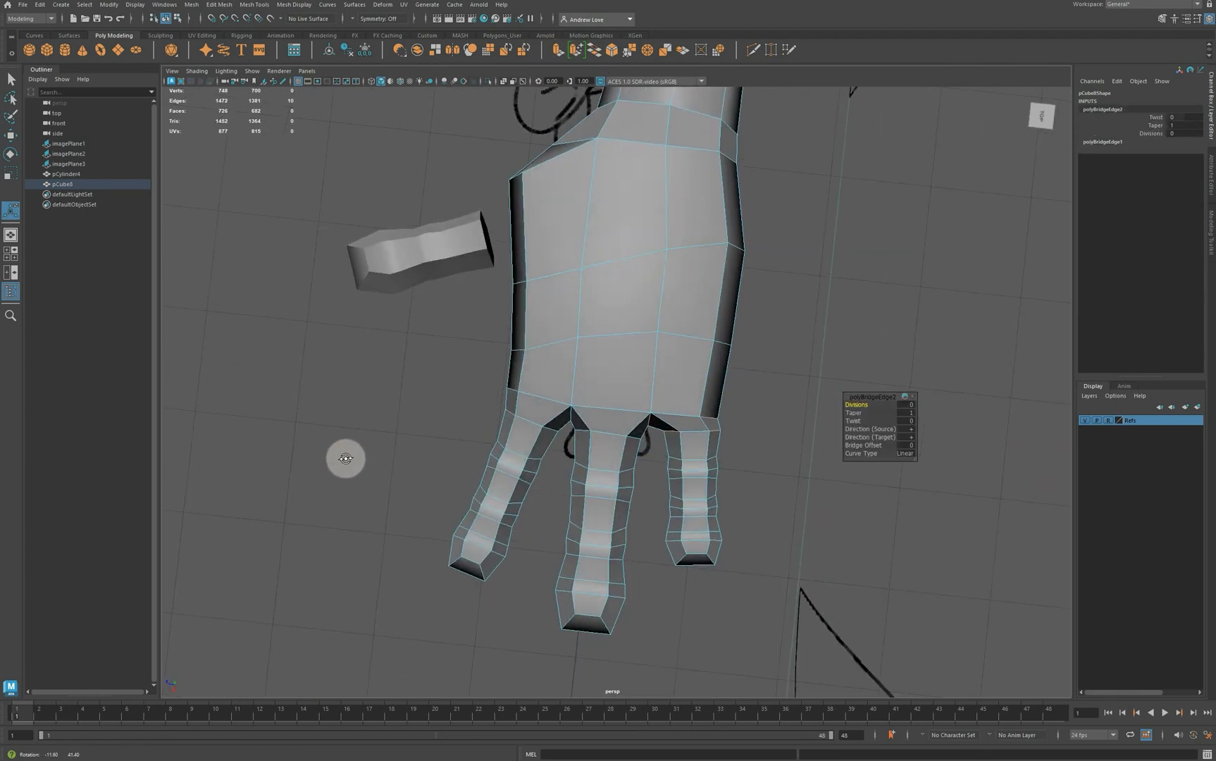
click(344, 457)
In the top view, move the vertices at the outer finger's base and the adjoining palm edge to follow the reference outline.
key(space)
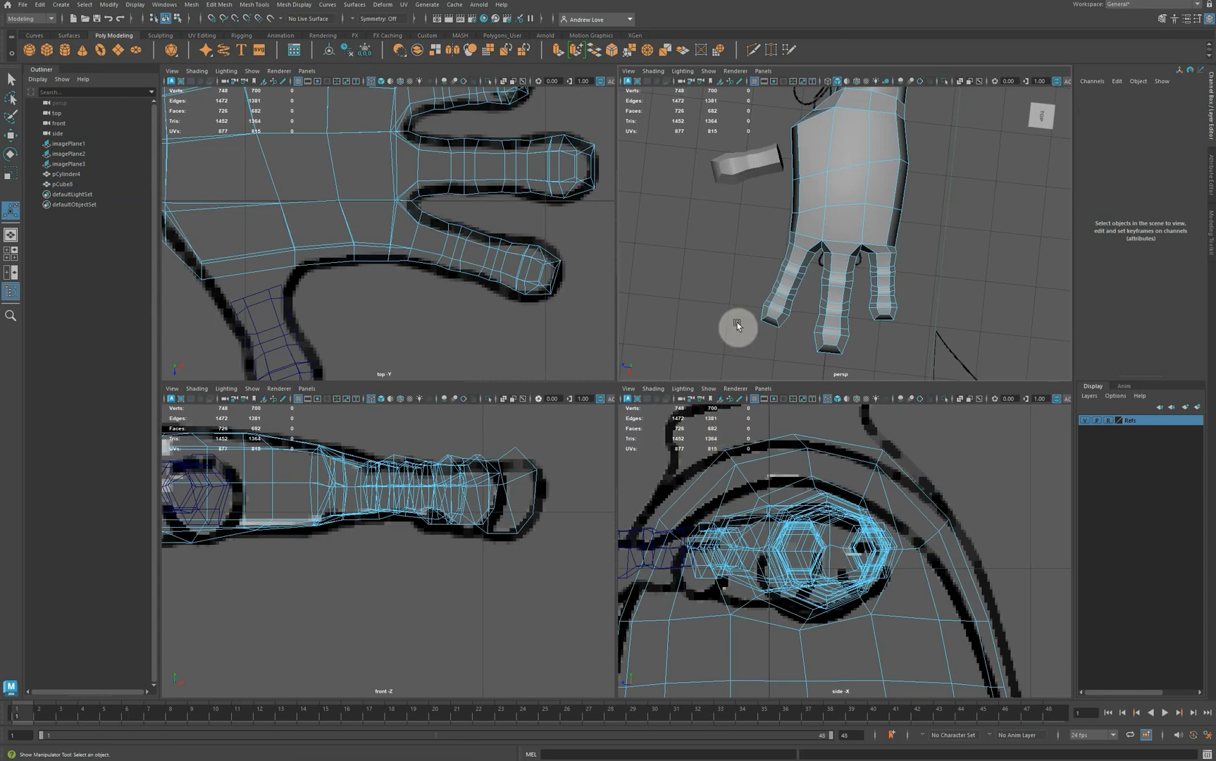
key(space)
alt+drag(730, 417, 676, 348)
key(space)
key(space)
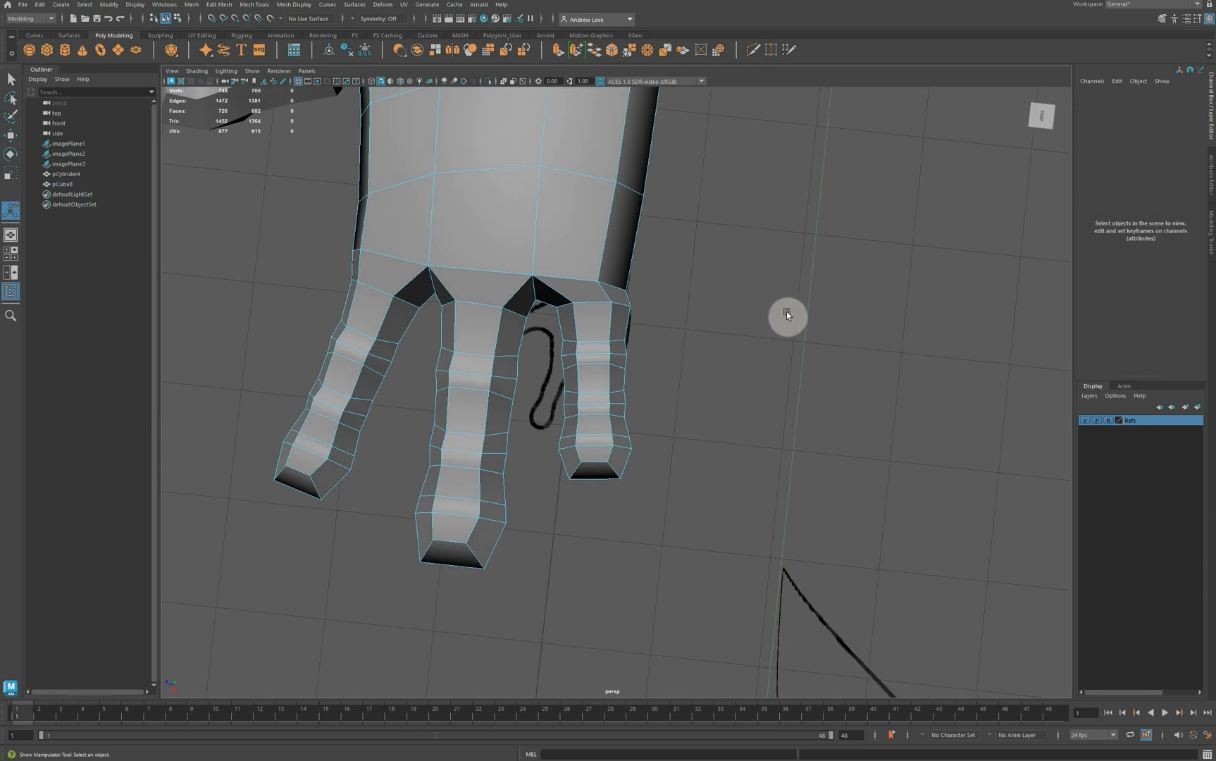
alt+drag(754, 337, 565, 332)
key(space)
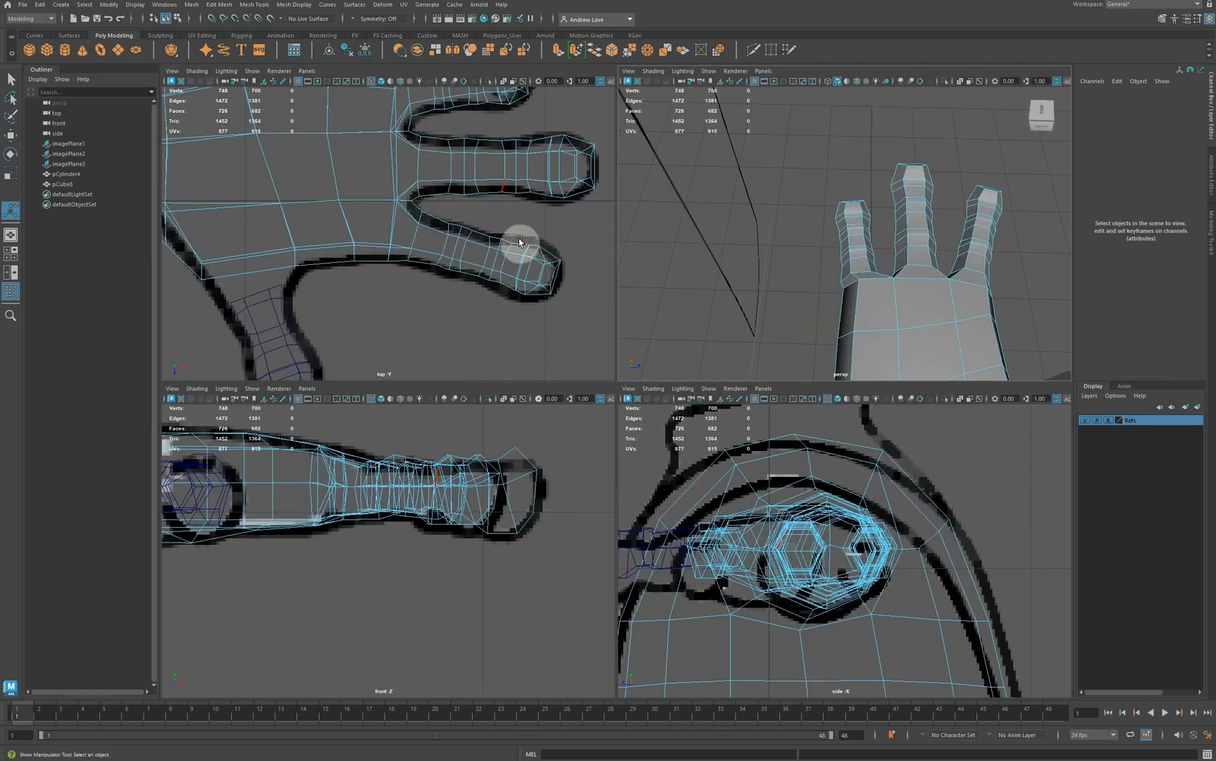
key(space)
alt+middle_drag(511, 221, 435, 383)
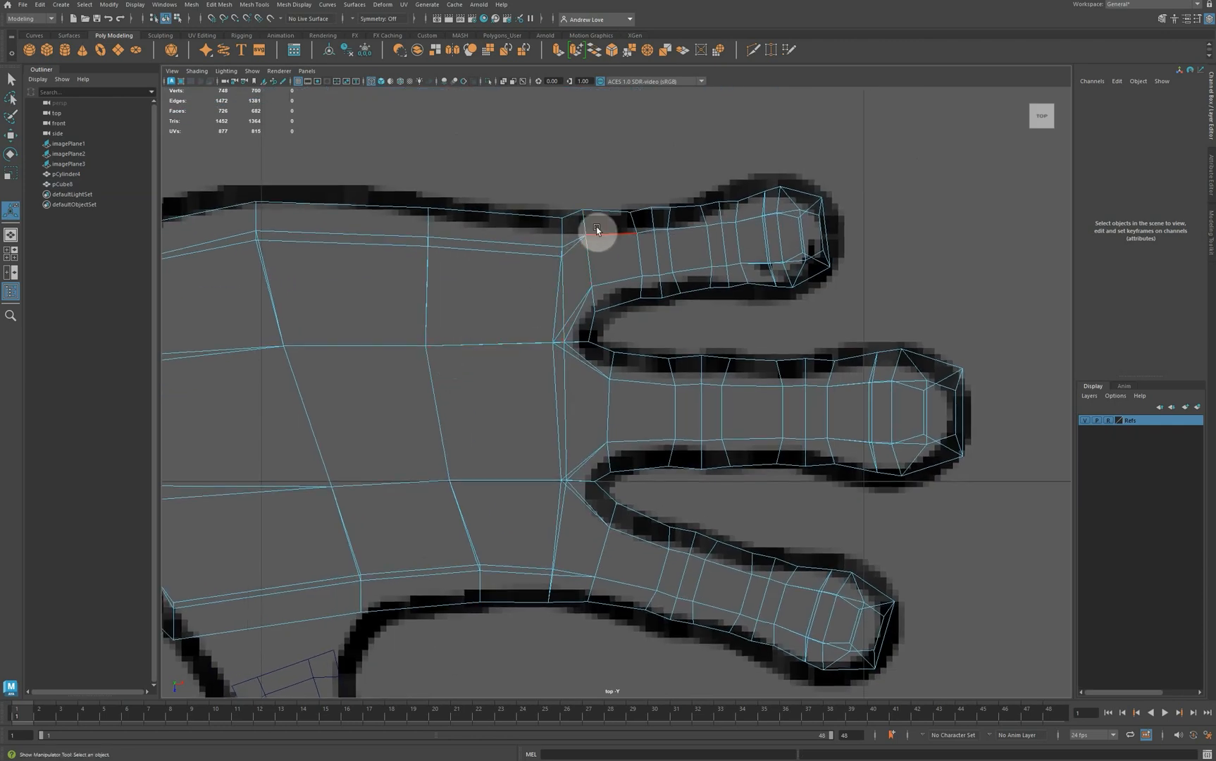
right_drag(595, 226, 554, 275)
click(578, 234)
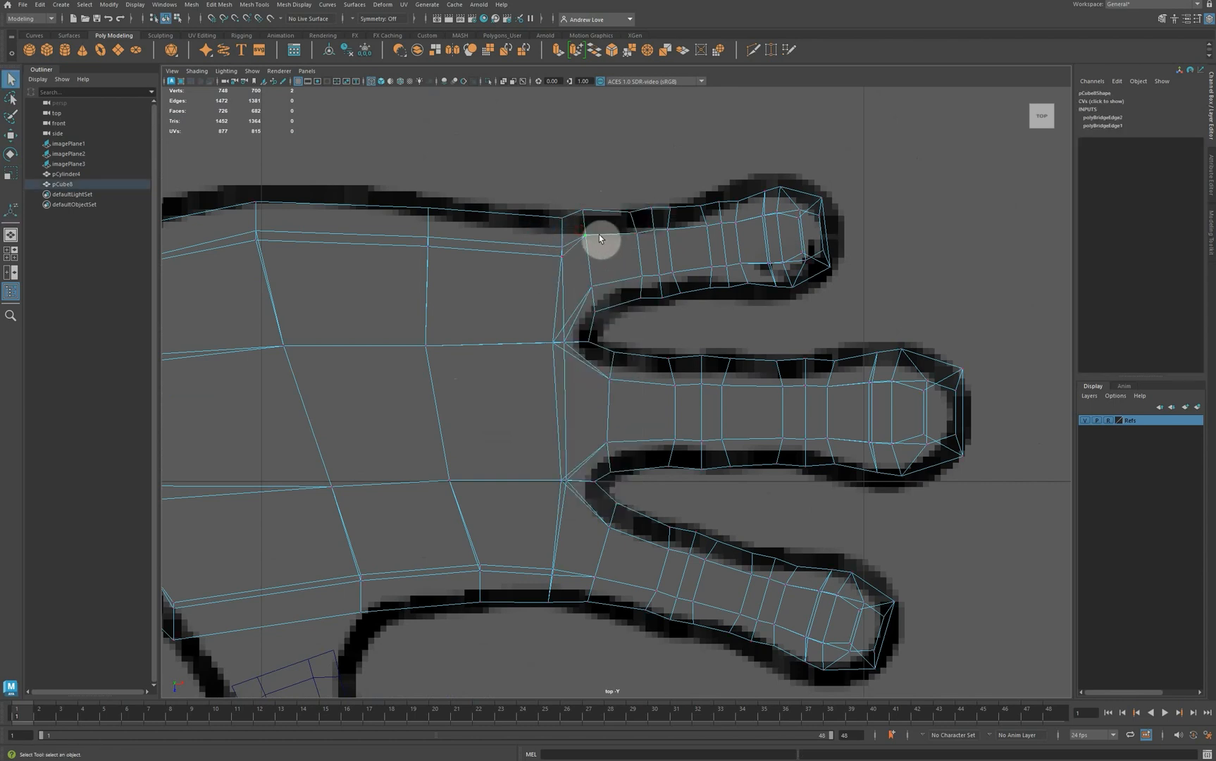
key(w)
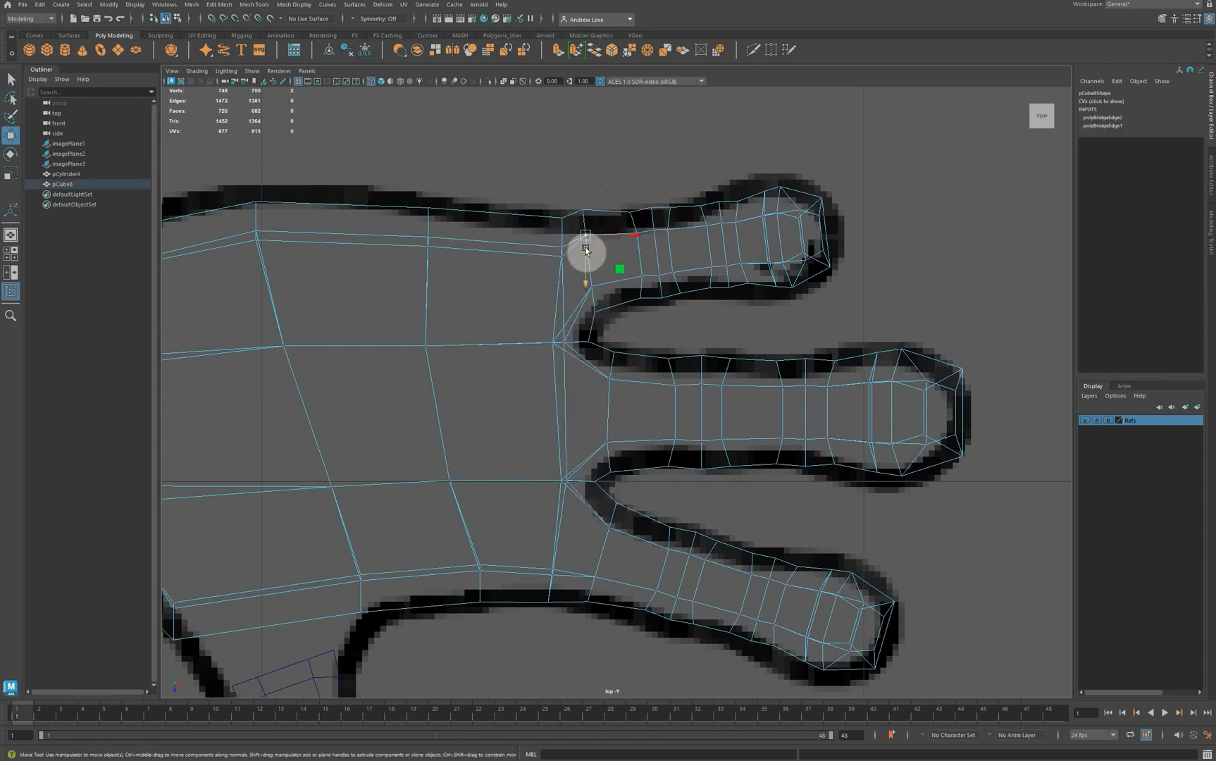
drag(586, 248, 590, 266)
drag(563, 193, 541, 221)
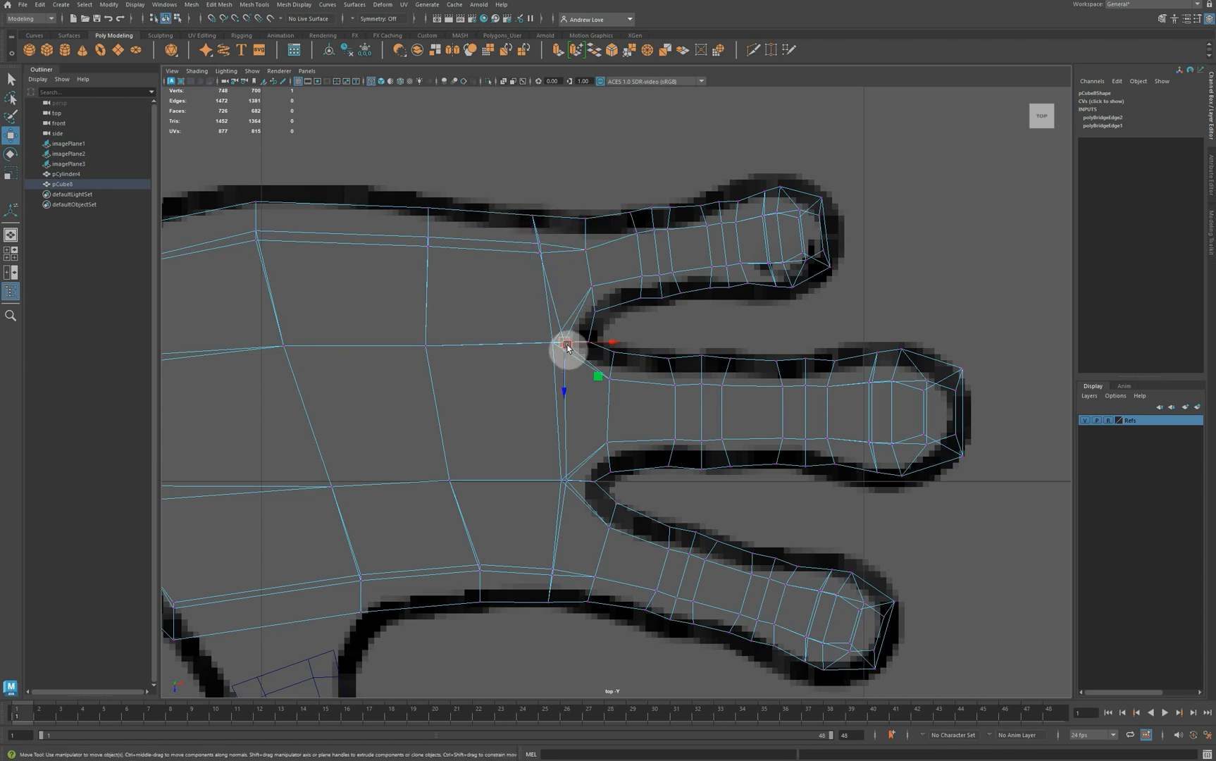
Reposition the vertices around the gap beside the outer finger, along that finger and inside the palm to match the reference outline.
drag(568, 346, 601, 317)
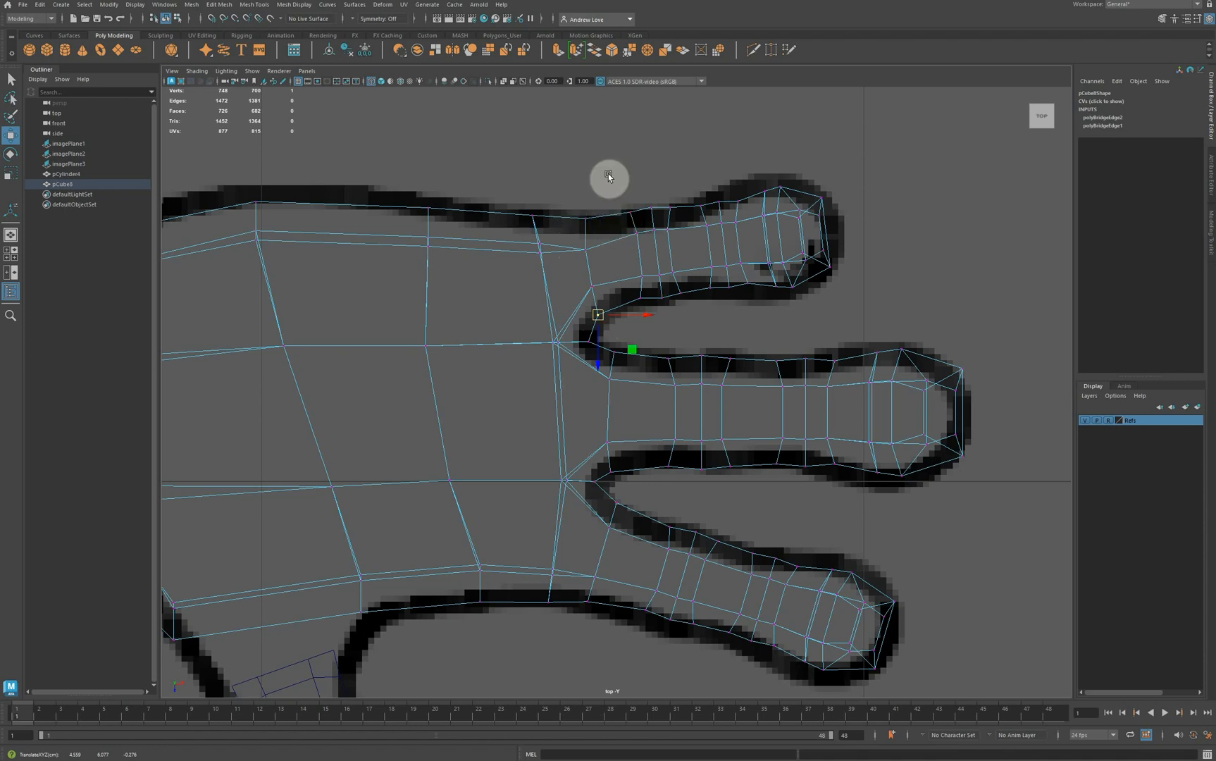
drag(609, 176, 730, 214)
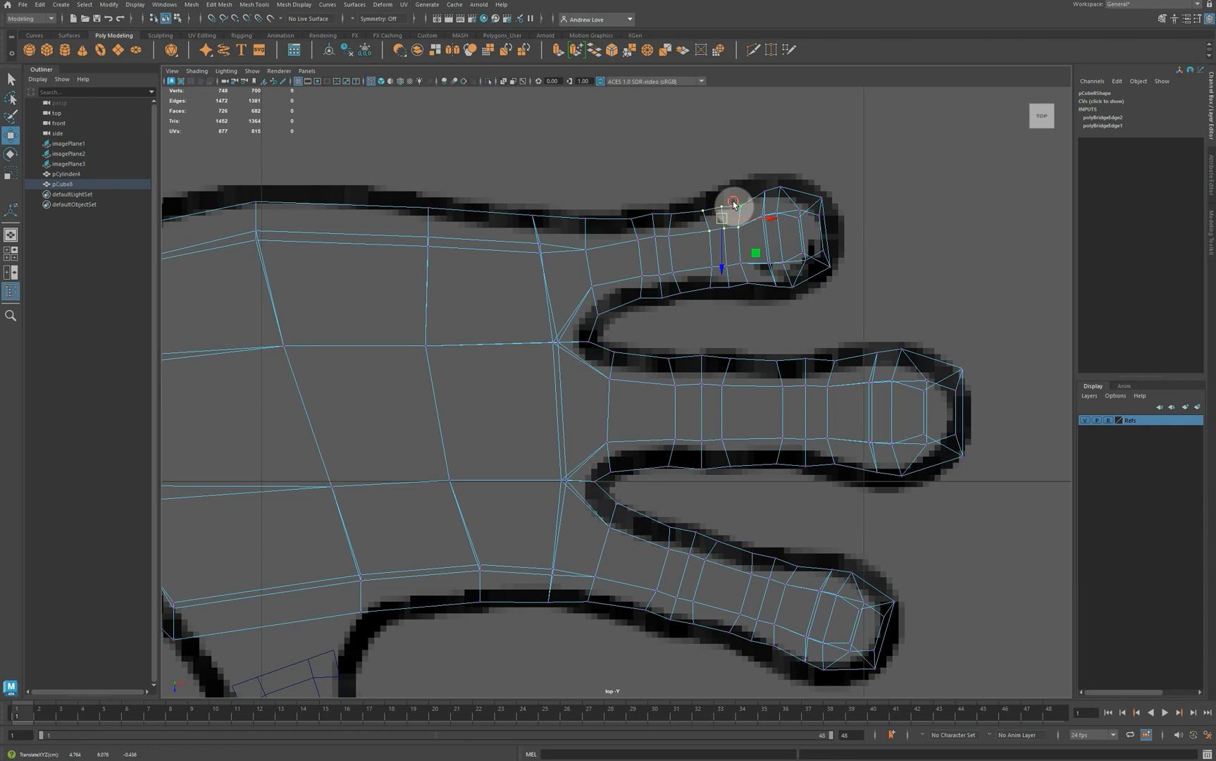
click(740, 208)
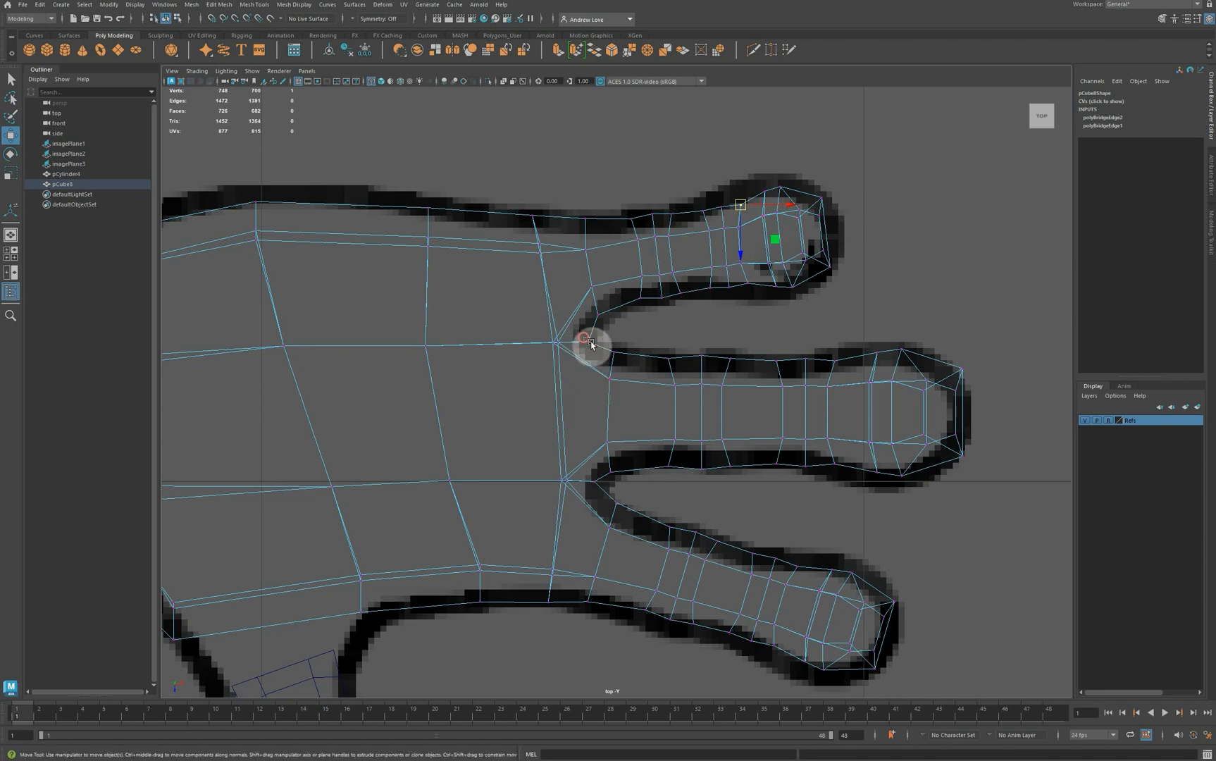
mouse_move(588, 345)
mouse_down()
mouse_move(548, 339)
mouse_move(561, 355)
mouse_move(545, 341)
mouse_move(599, 335)
mouse_up()
drag(241, 337, 284, 355)
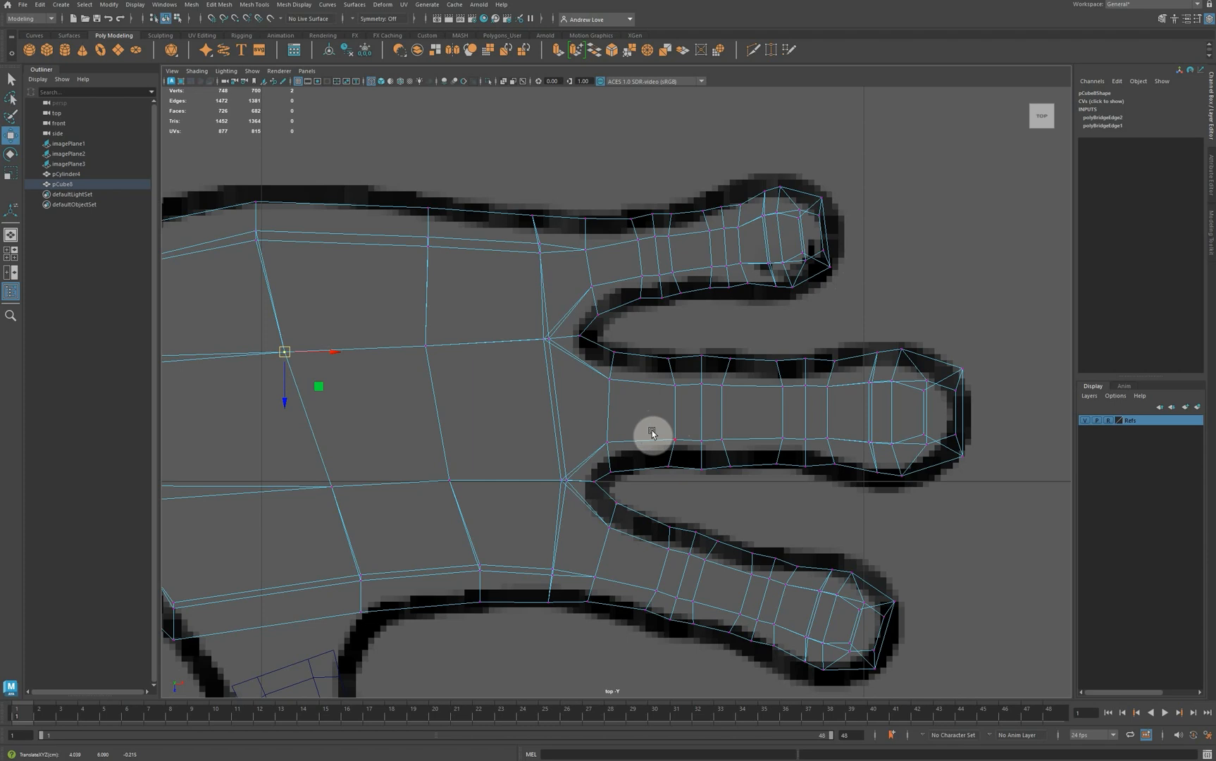
In the perspective view, shift the upper vertices at the bases of the outer and middle fingers sideways to even out their shape.
key(space)
key(space)
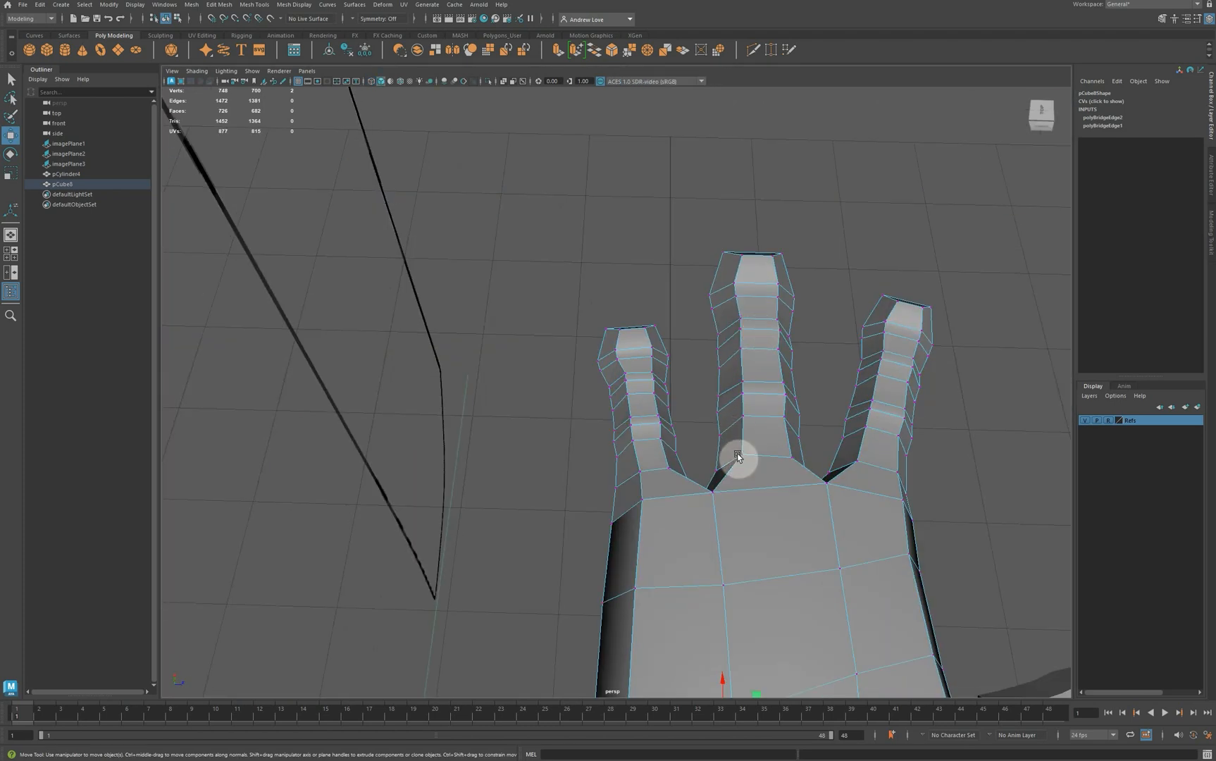
alt+drag(738, 457, 949, 448)
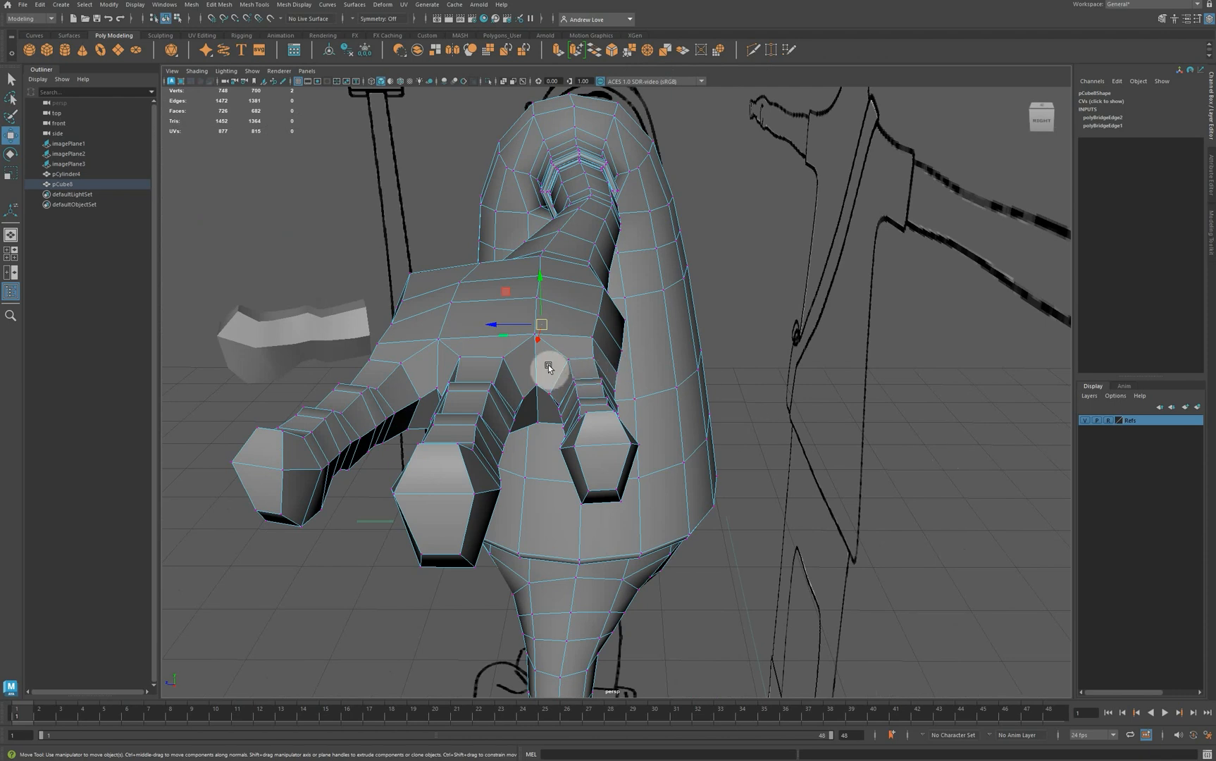
mouse_move(548, 367)
alt+mouse_down()
mouse_move(551, 348)
mouse_move(559, 418)
mouse_move(546, 383)
alt+mouse_up()
click(569, 314)
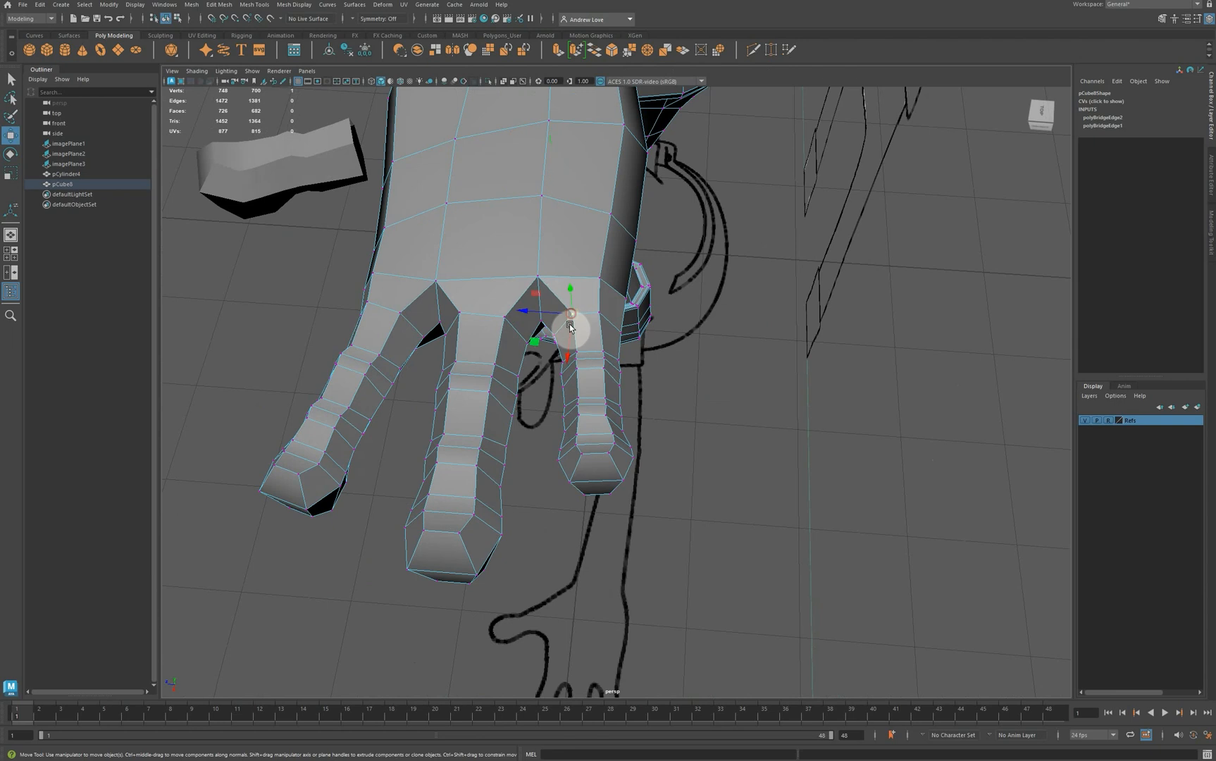
drag(570, 327, 630, 329)
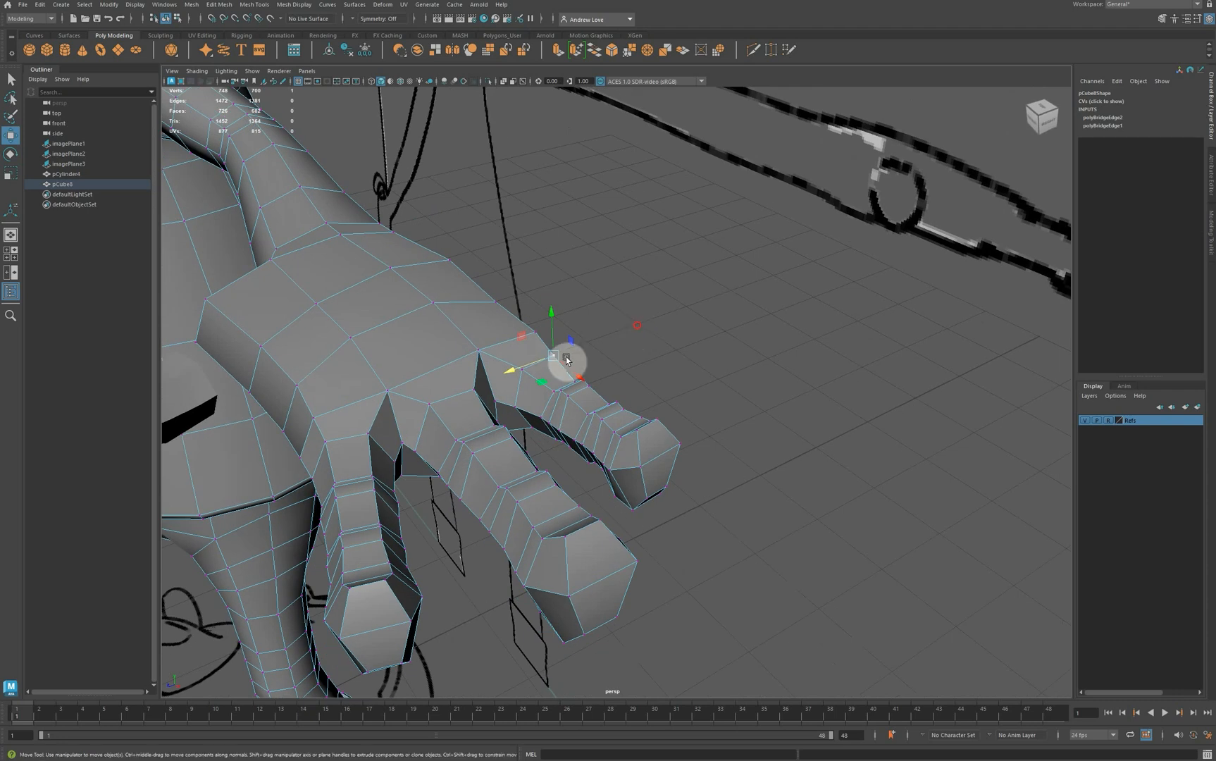
alt+drag(407, 469, 474, 365)
click(481, 365)
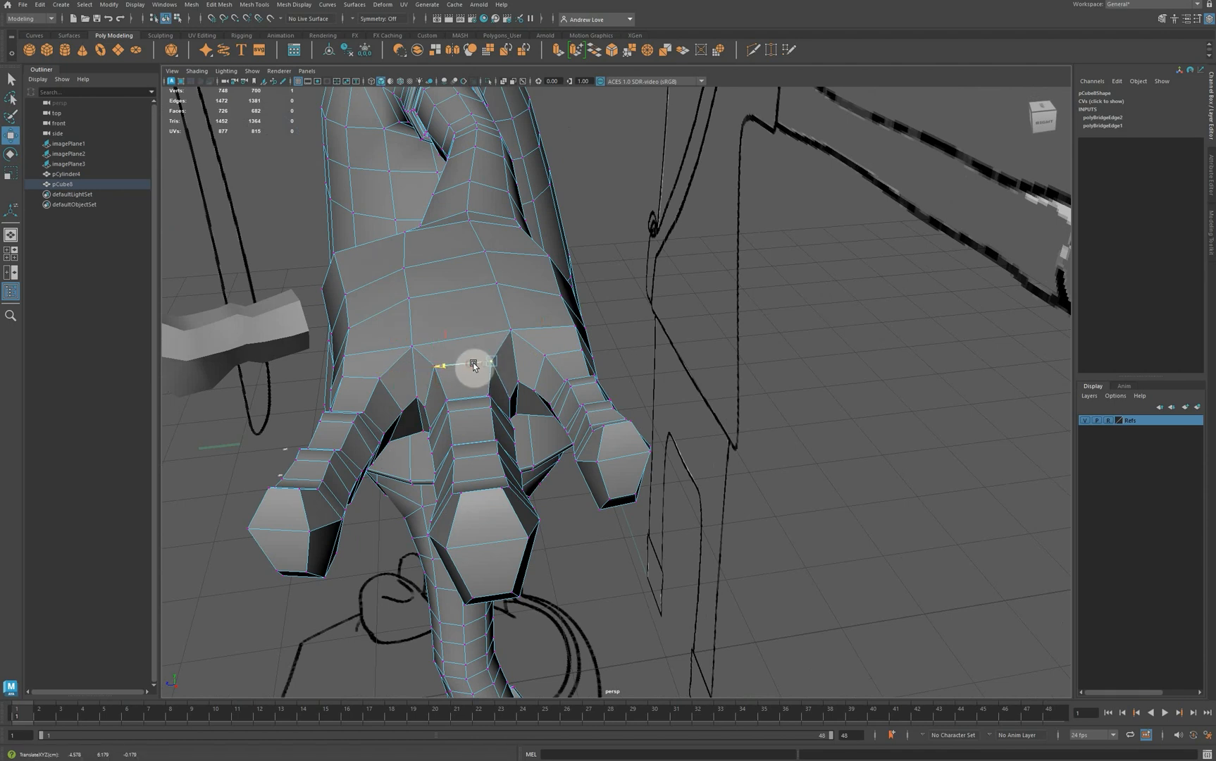
alt+drag(509, 431, 508, 434)
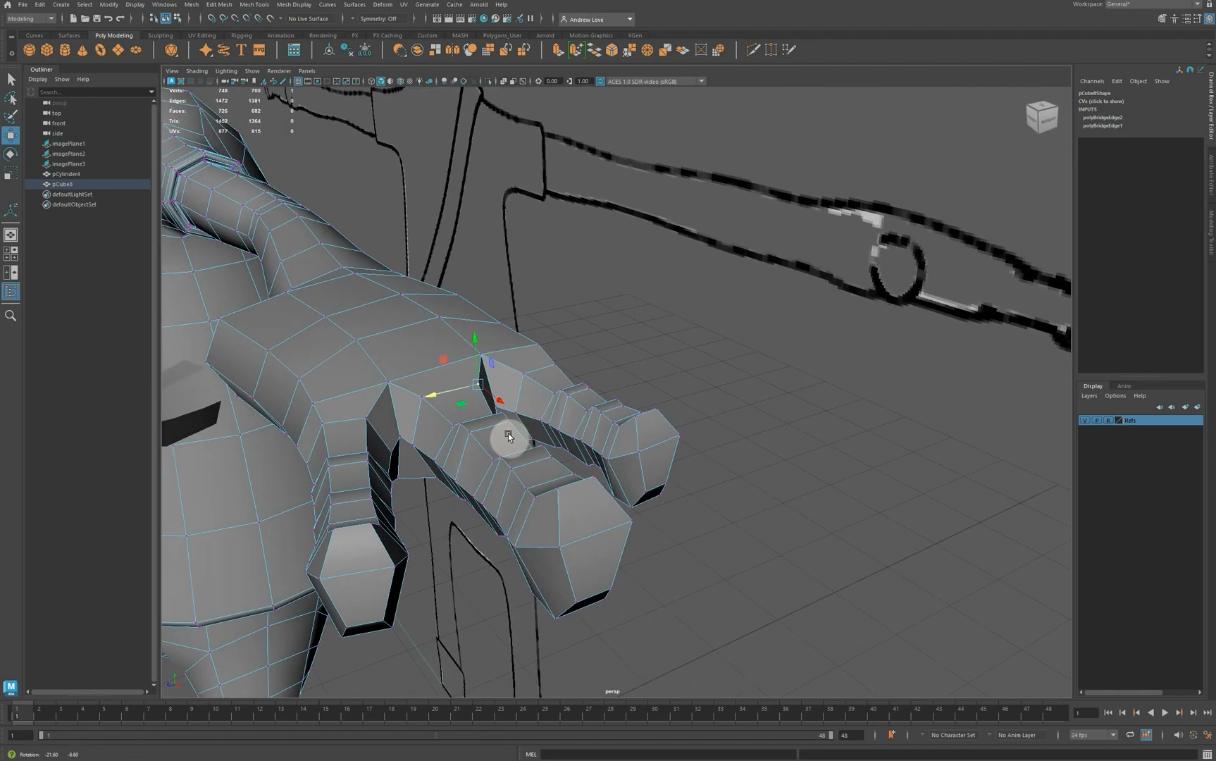
Soften all edges of the combined body mesh.
right_drag(328, 300, 345, 285)
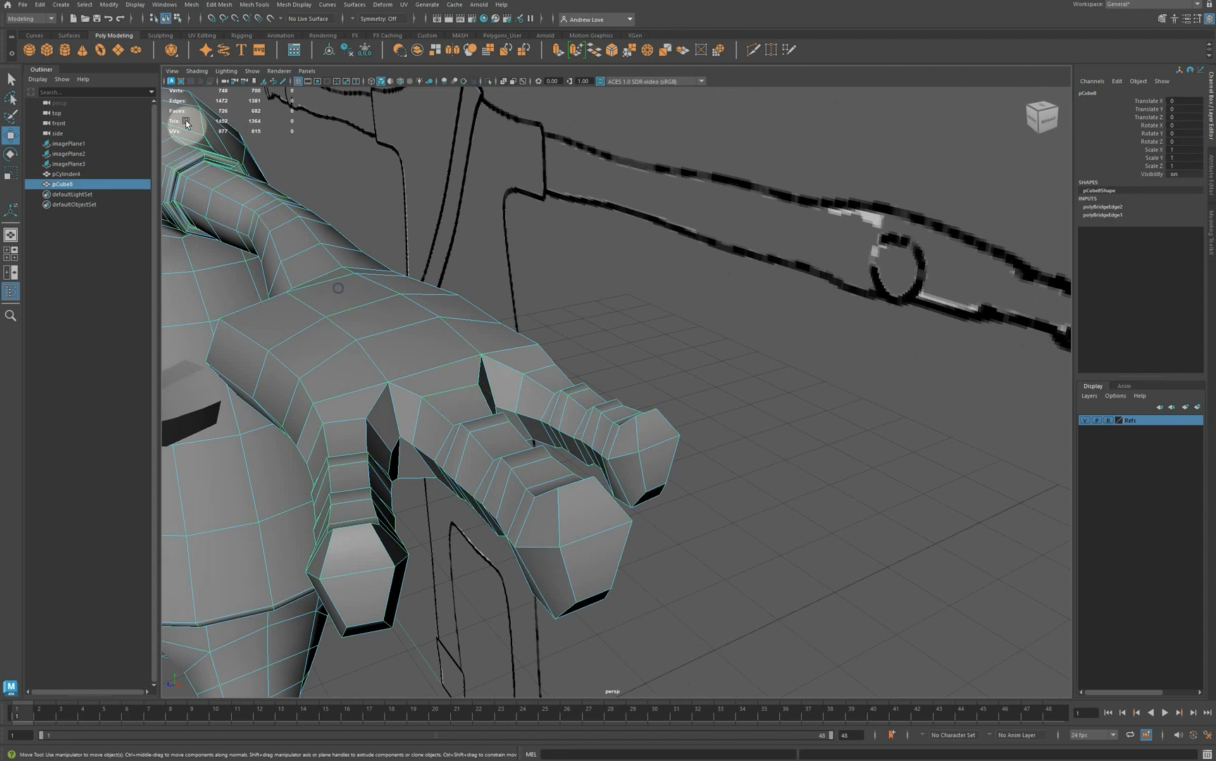
click(637, 303)
click(436, 363)
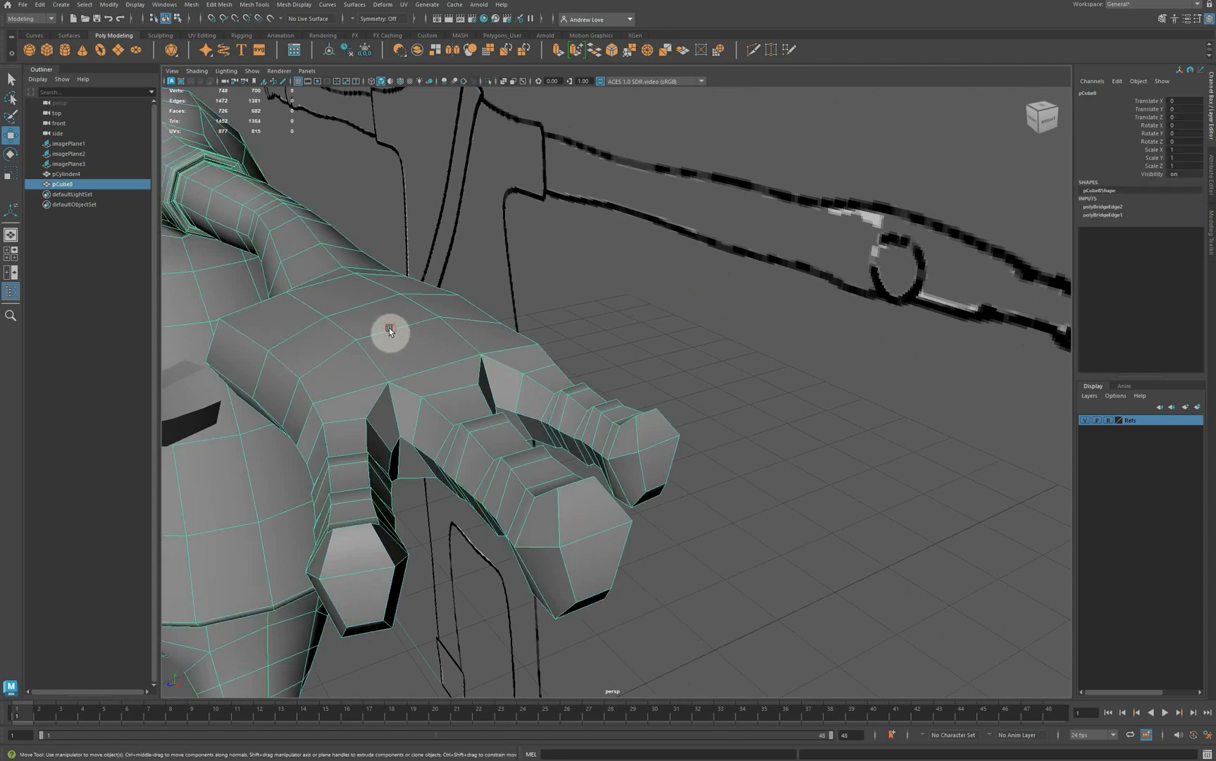
click(293, 5)
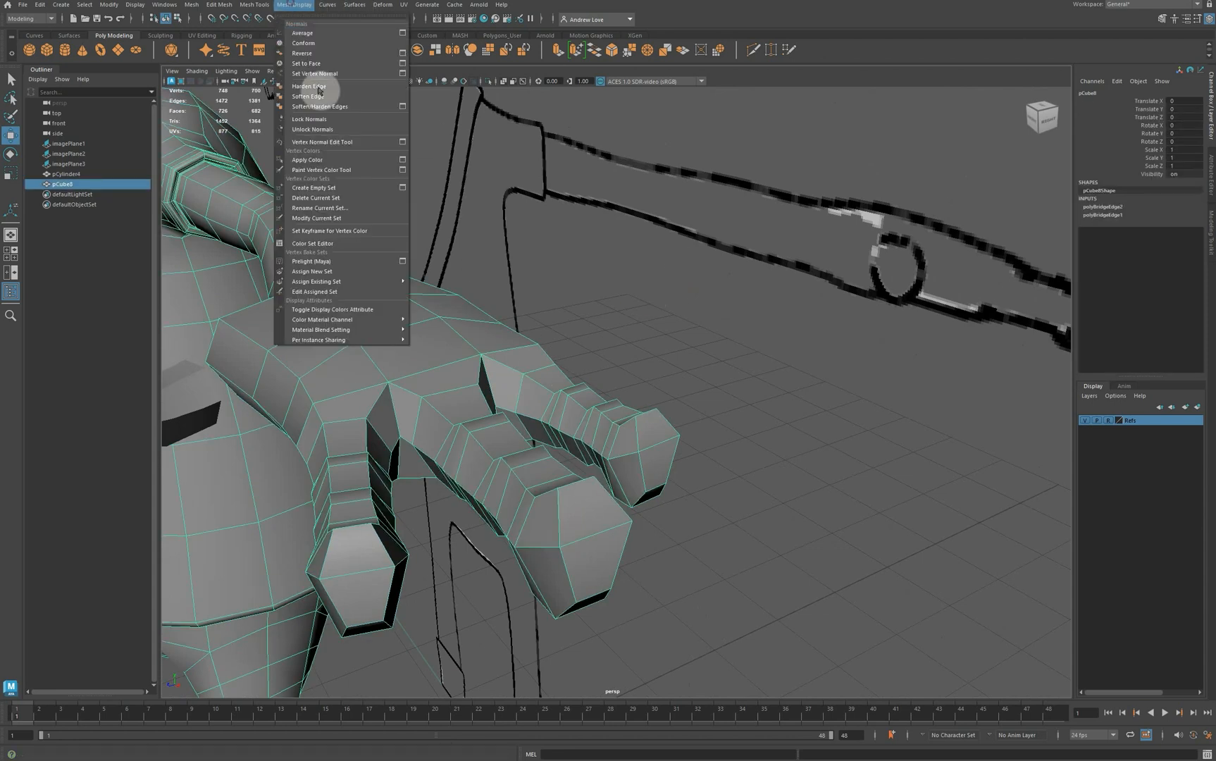
click(358, 100)
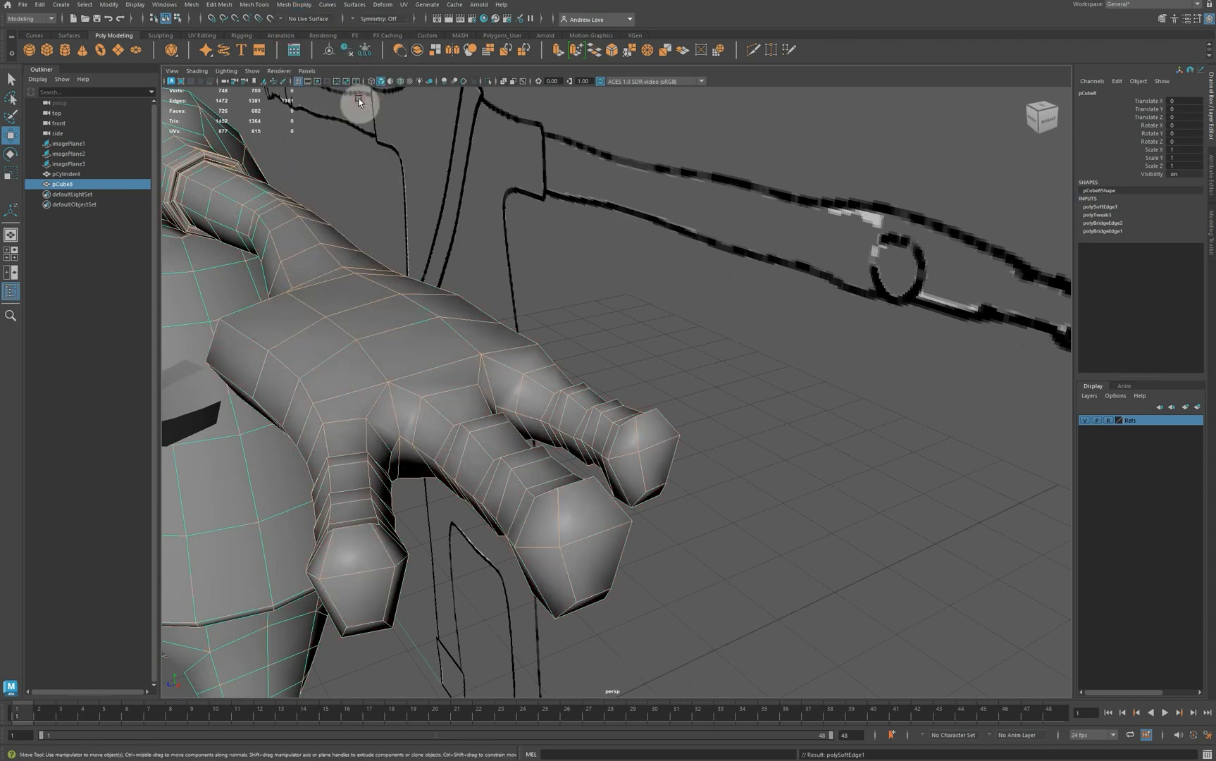
click(505, 169)
Preview the body mesh smoothed to examine the hand and its proportions, and return to the unsmoothed display.
alt+drag(504, 182, 413, 366)
click(414, 361)
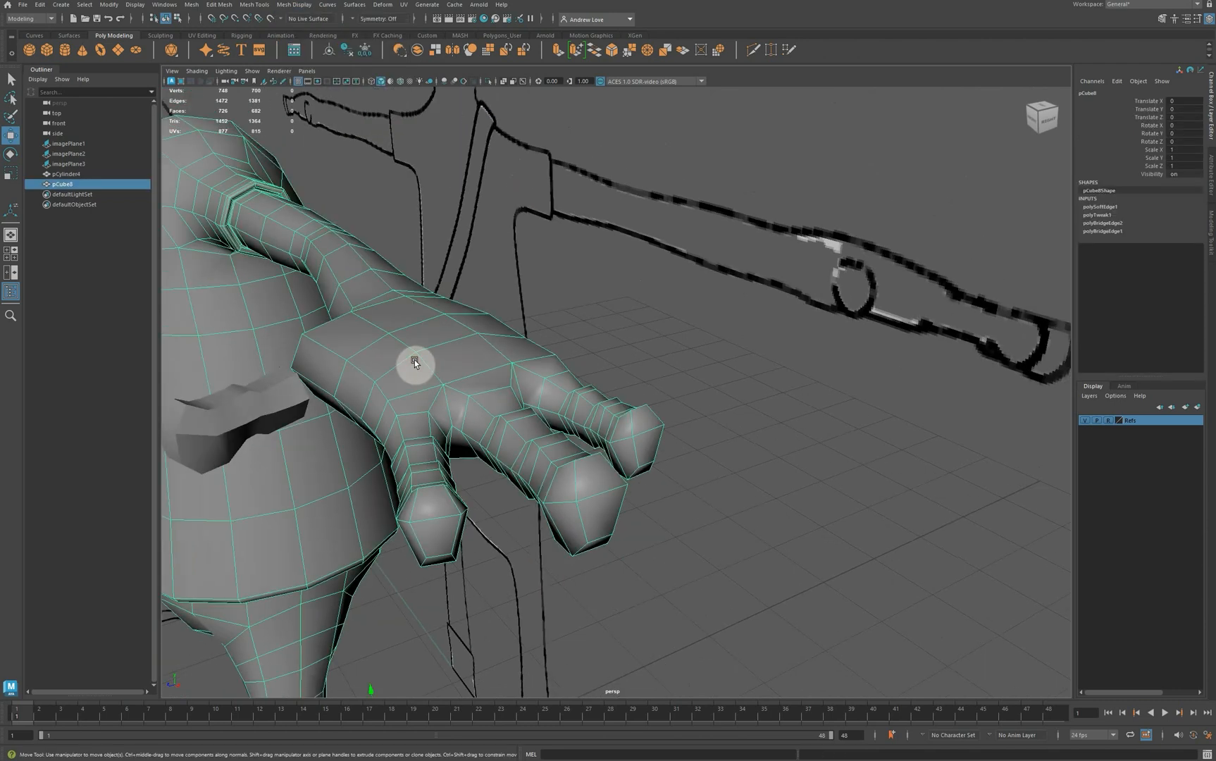
key(3)
click(706, 358)
scroll(706, 358, down, 3)
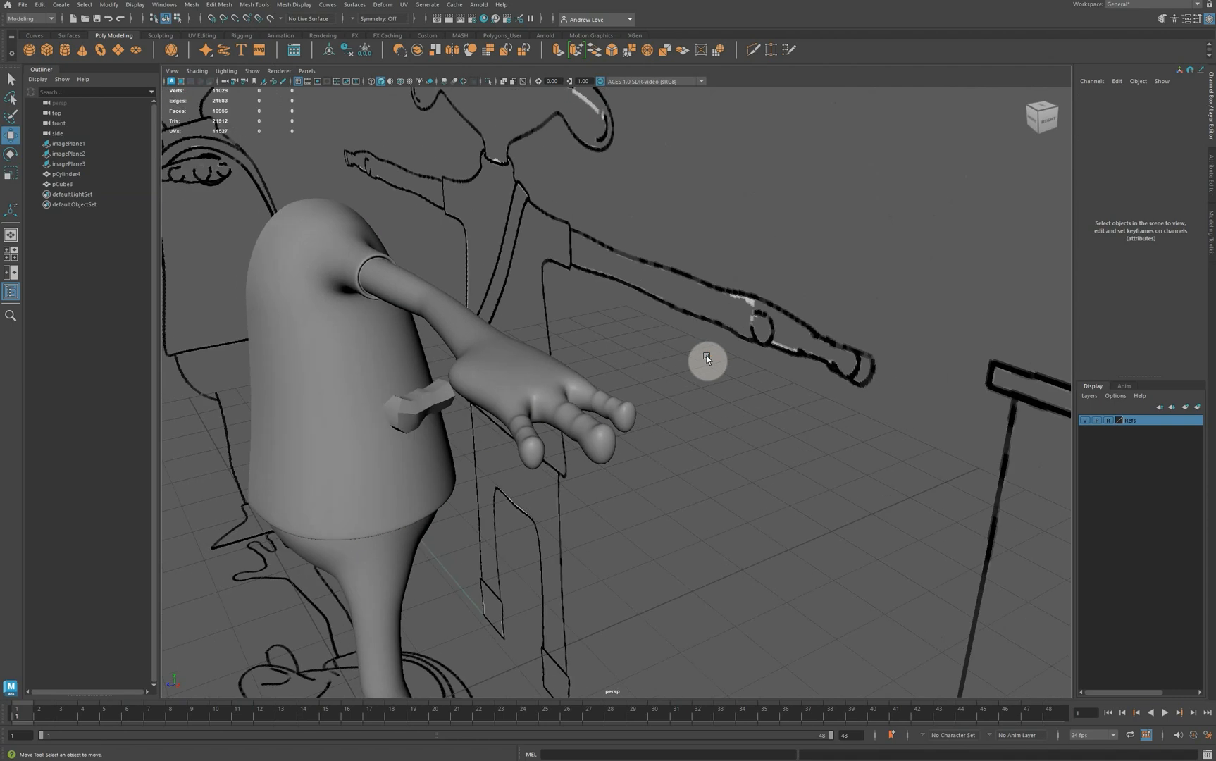
alt+drag(692, 445, 650, 433)
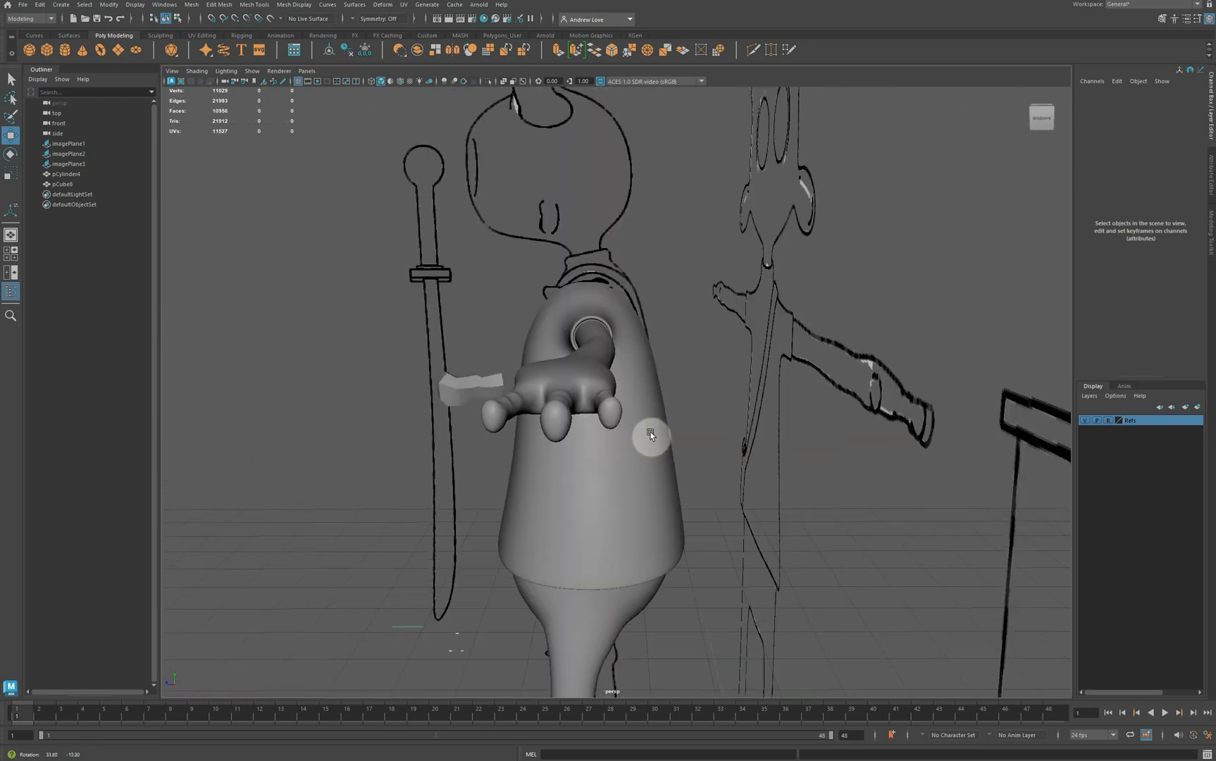
click(574, 425)
alt+drag(545, 453, 575, 336)
key(1)
Scale the two edge loops just below the middle fingertip slightly wider.
right_drag(576, 336, 590, 322)
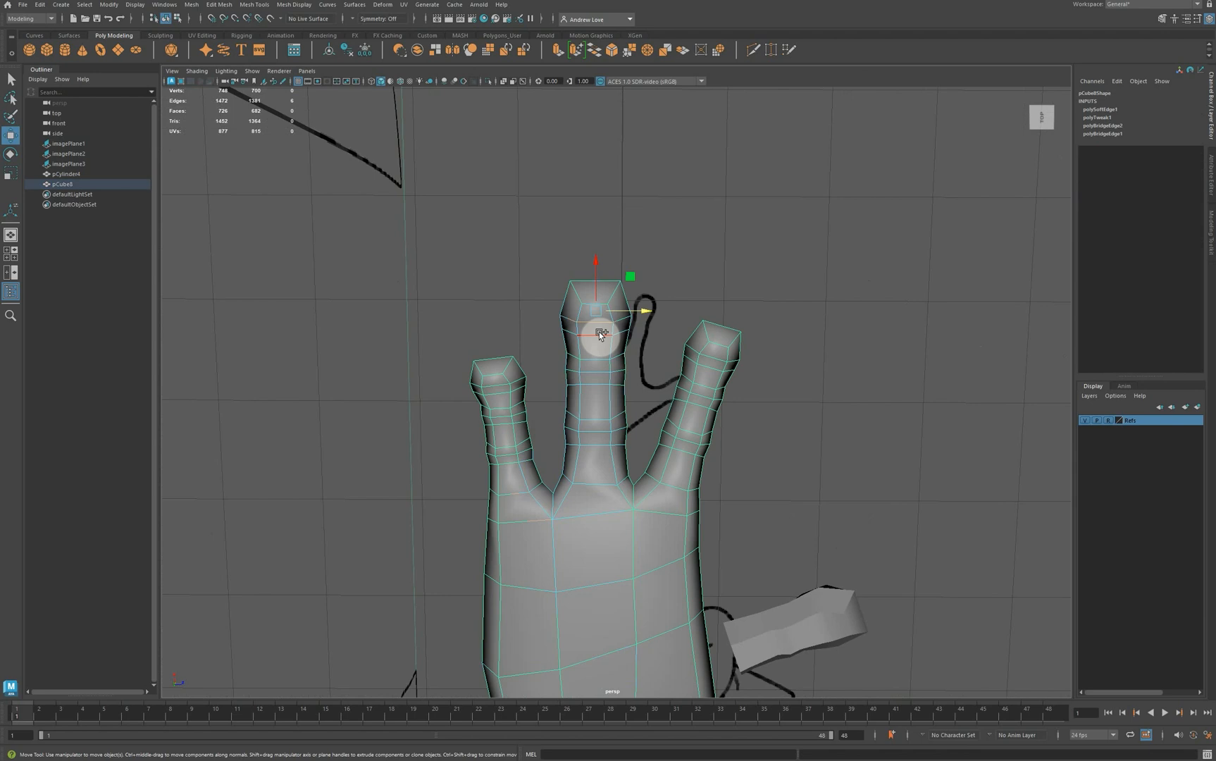
key(e)
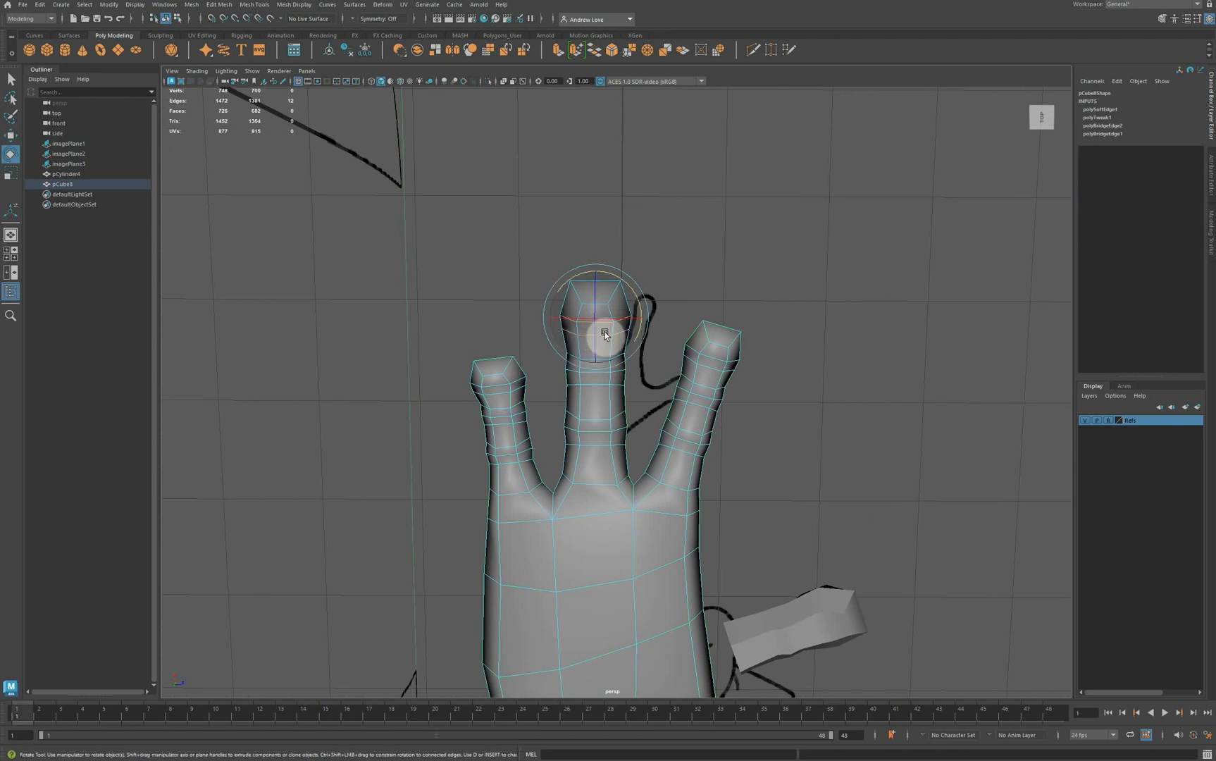
key(r)
drag(639, 319, 642, 319)
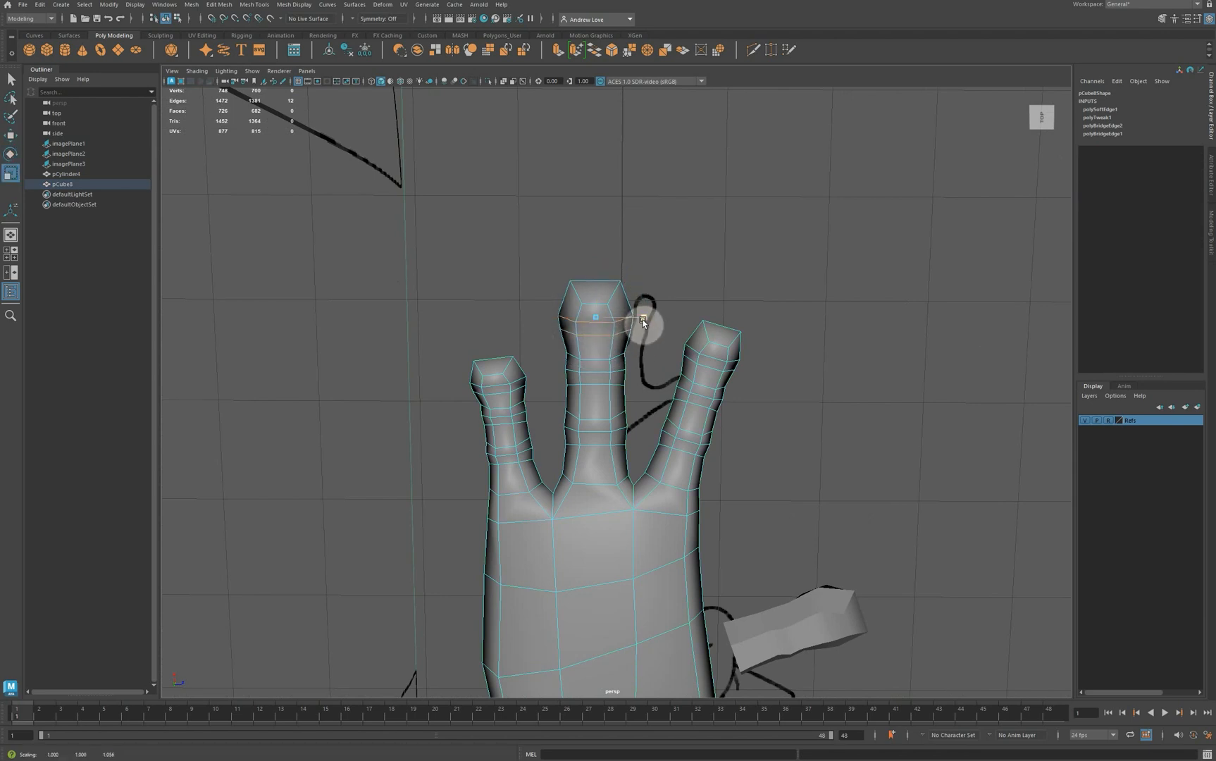
Scale the two edge loops just below the tip of each of the two outer fingers slightly wider.
double_click(707, 377)
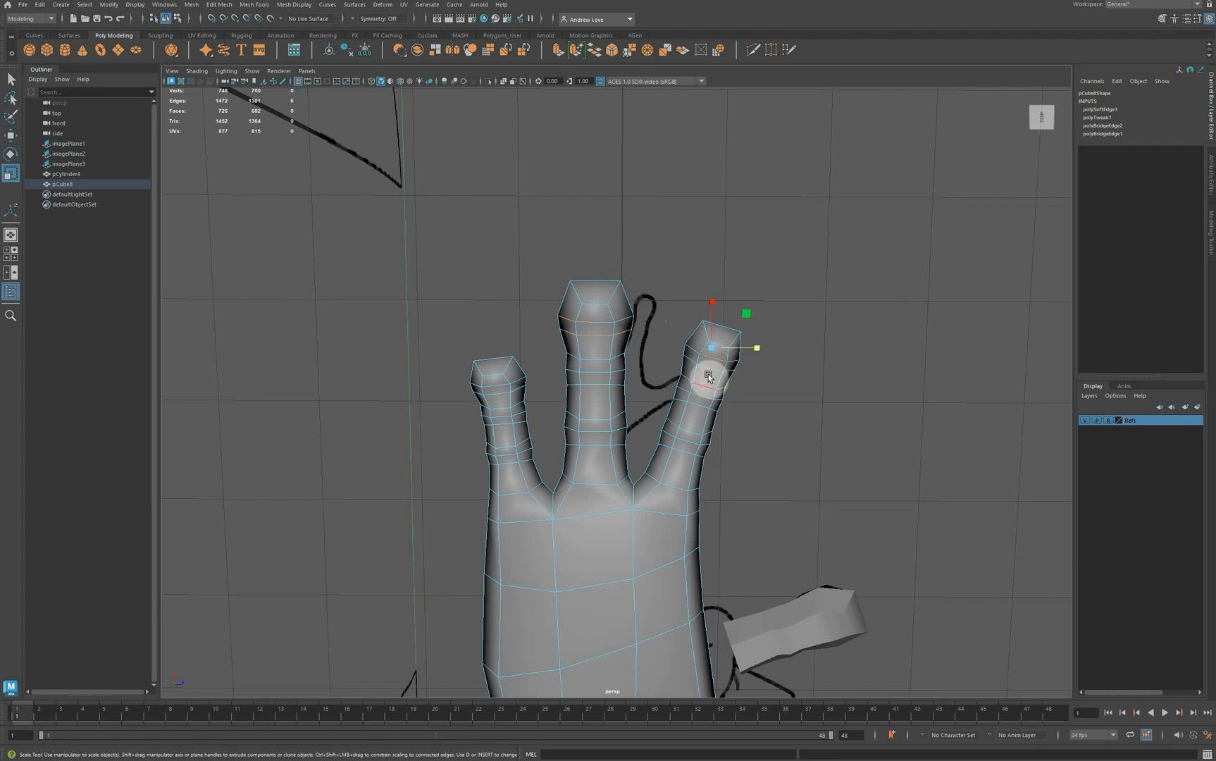
shift+double_click(710, 367)
drag(753, 354, 757, 354)
double_click(497, 390)
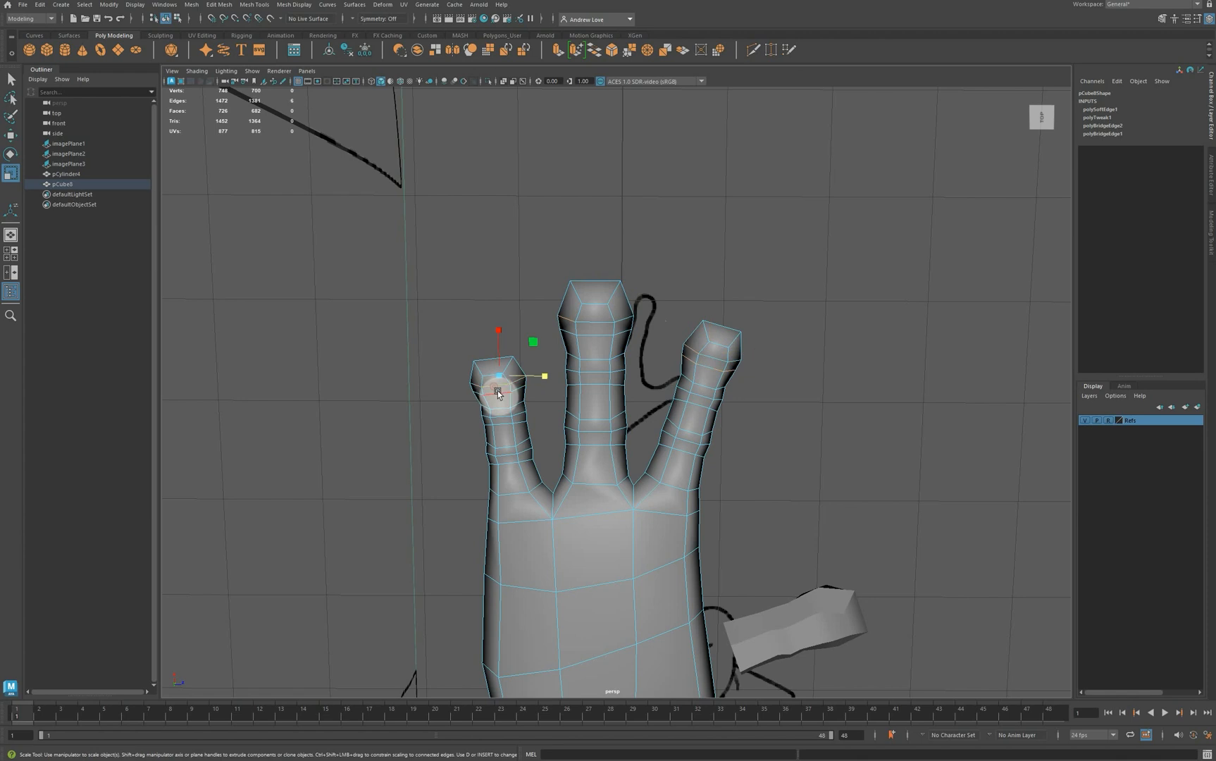
shift+double_click(498, 391)
drag(546, 380, 302, 447)
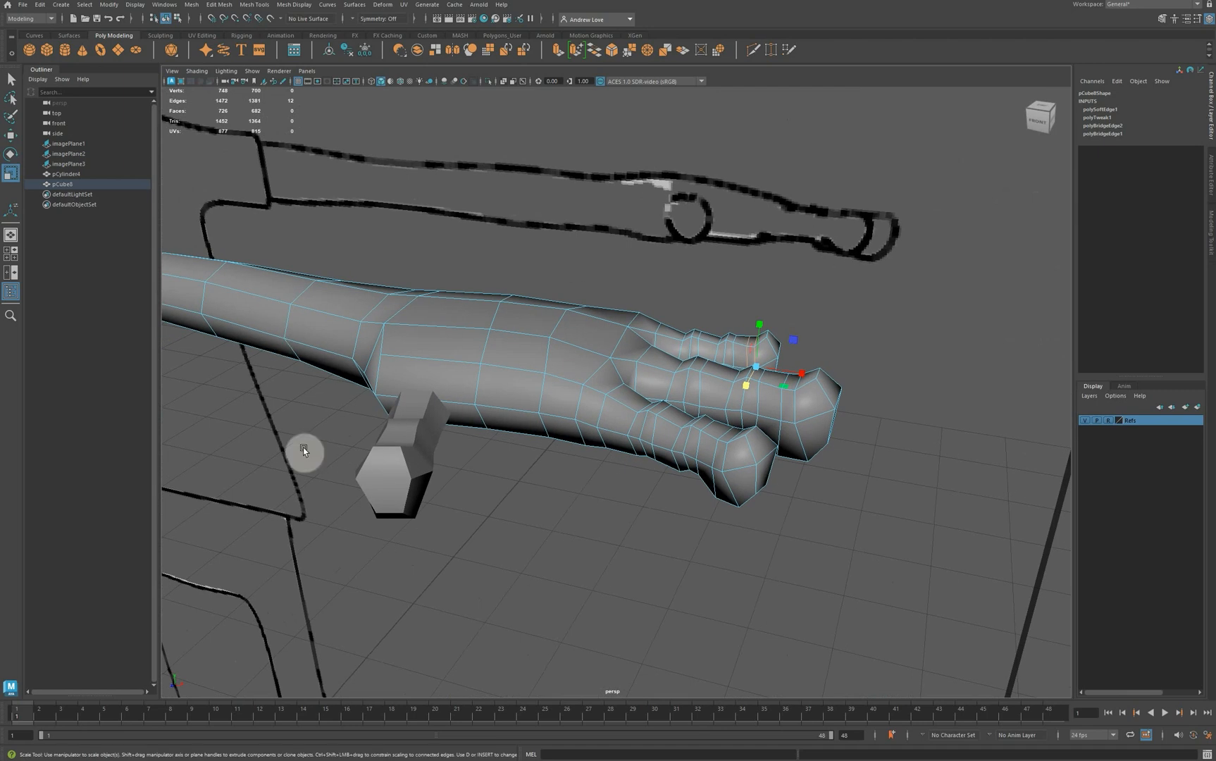
Delete the palm side face behind the separate thumb mesh near the wrist to start its opening.
click(460, 371)
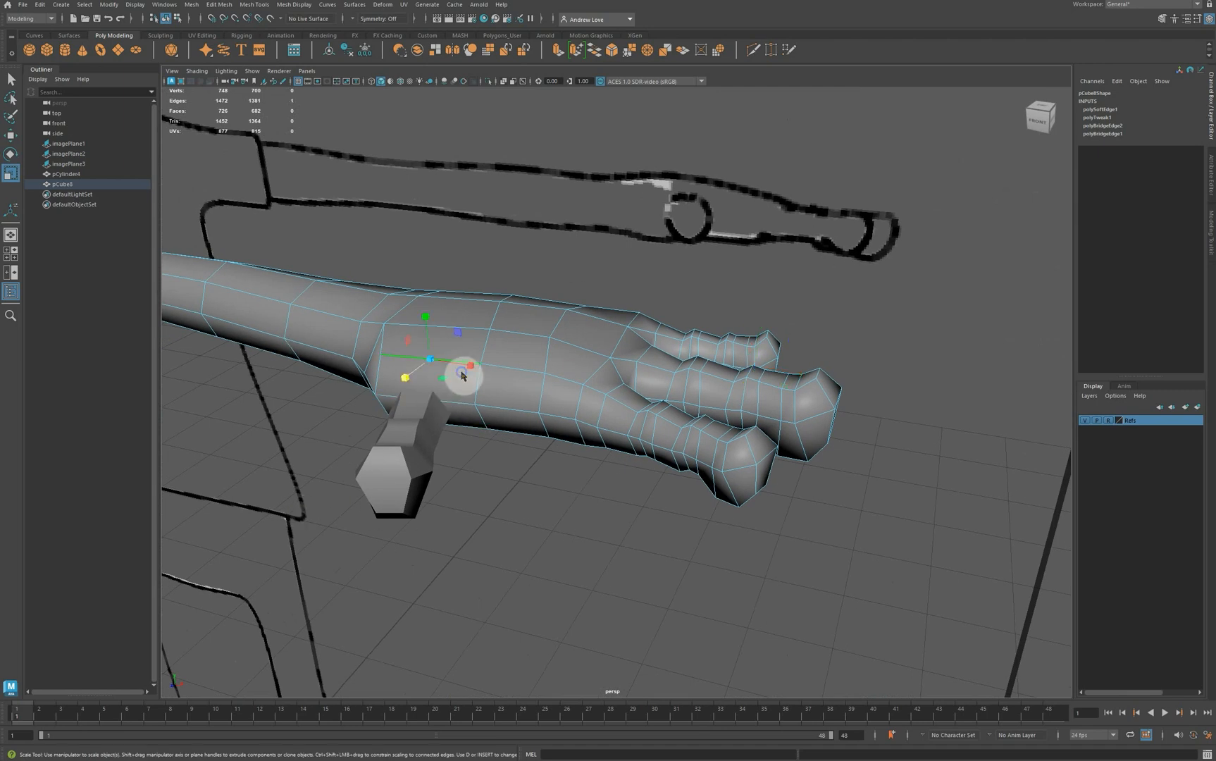
mouse_move(462, 371)
right_down()
mouse_move(496, 364)
mouse_move(462, 399)
right_up()
click(461, 387)
key(Delete)
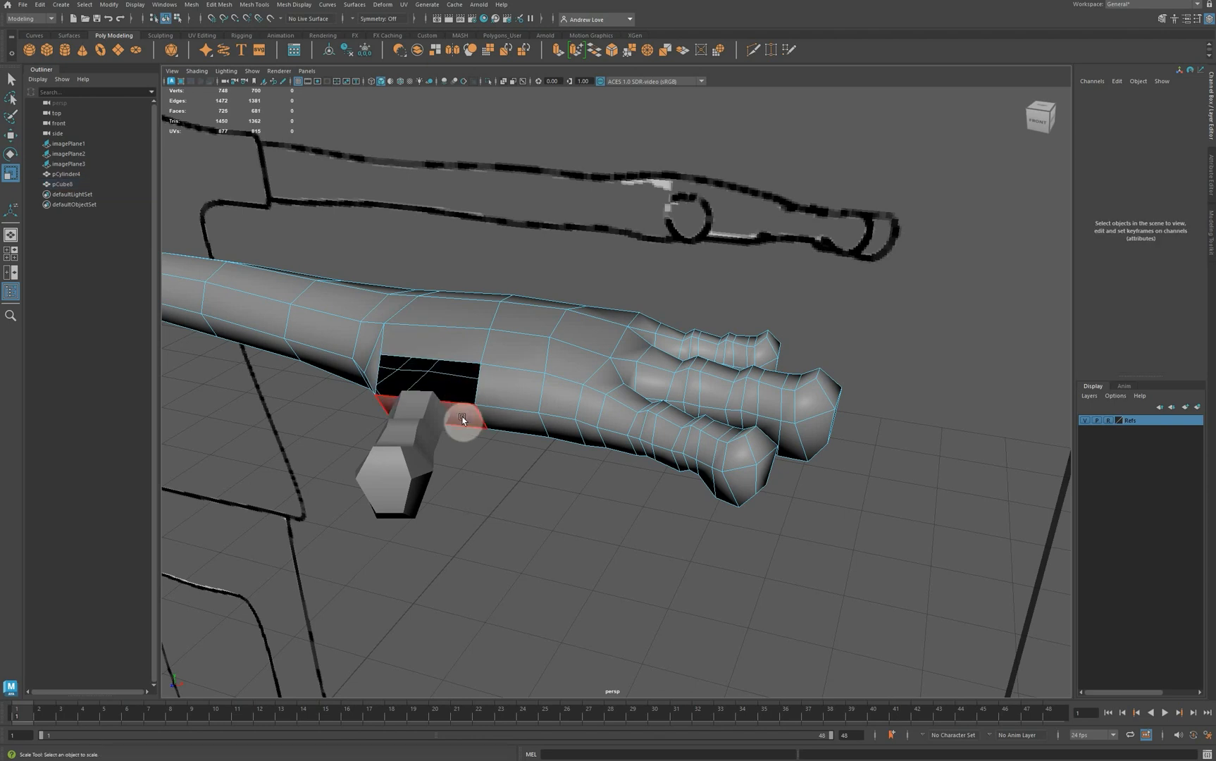
Delete the remaining palm side face of the thumb opening and combine the thumb and body meshes into one object.
mouse_move(474, 431)
alt+mouse_down()
mouse_move(568, 452)
mouse_move(676, 448)
mouse_move(685, 460)
mouse_move(538, 439)
mouse_move(488, 454)
mouse_move(479, 437)
alt+mouse_up()
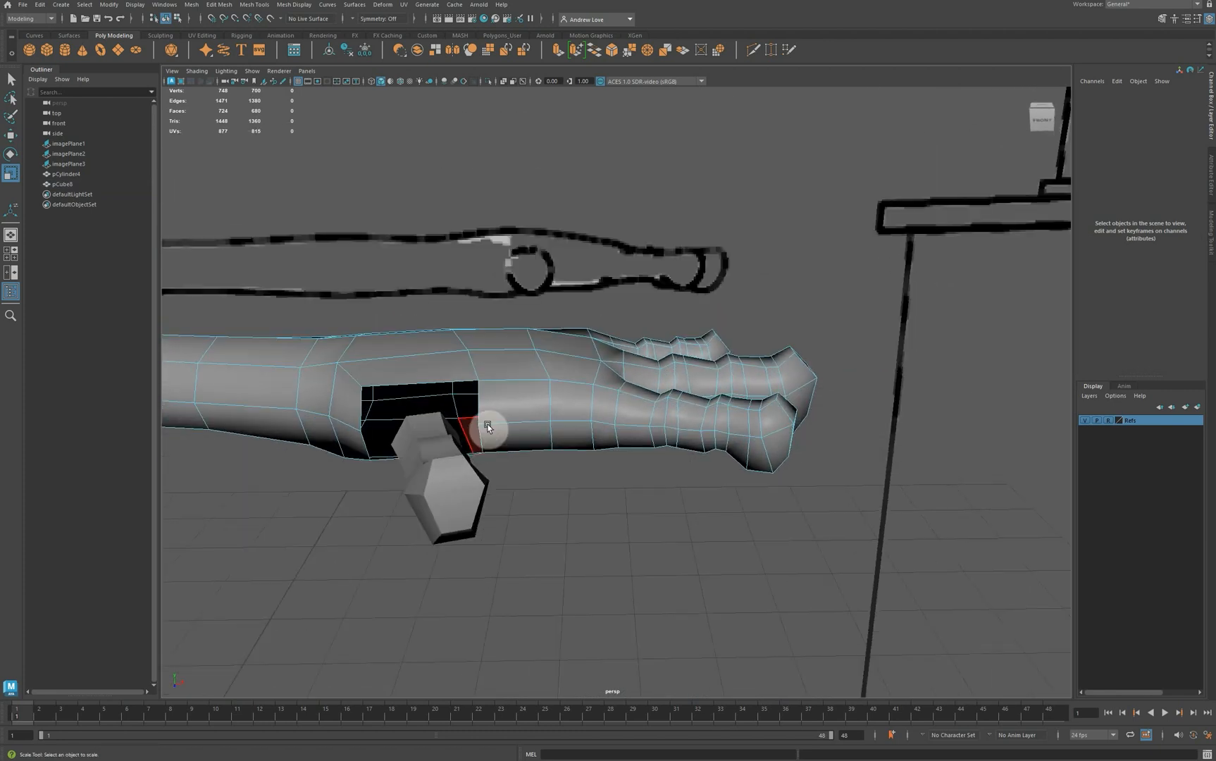
right_drag(490, 423, 486, 395)
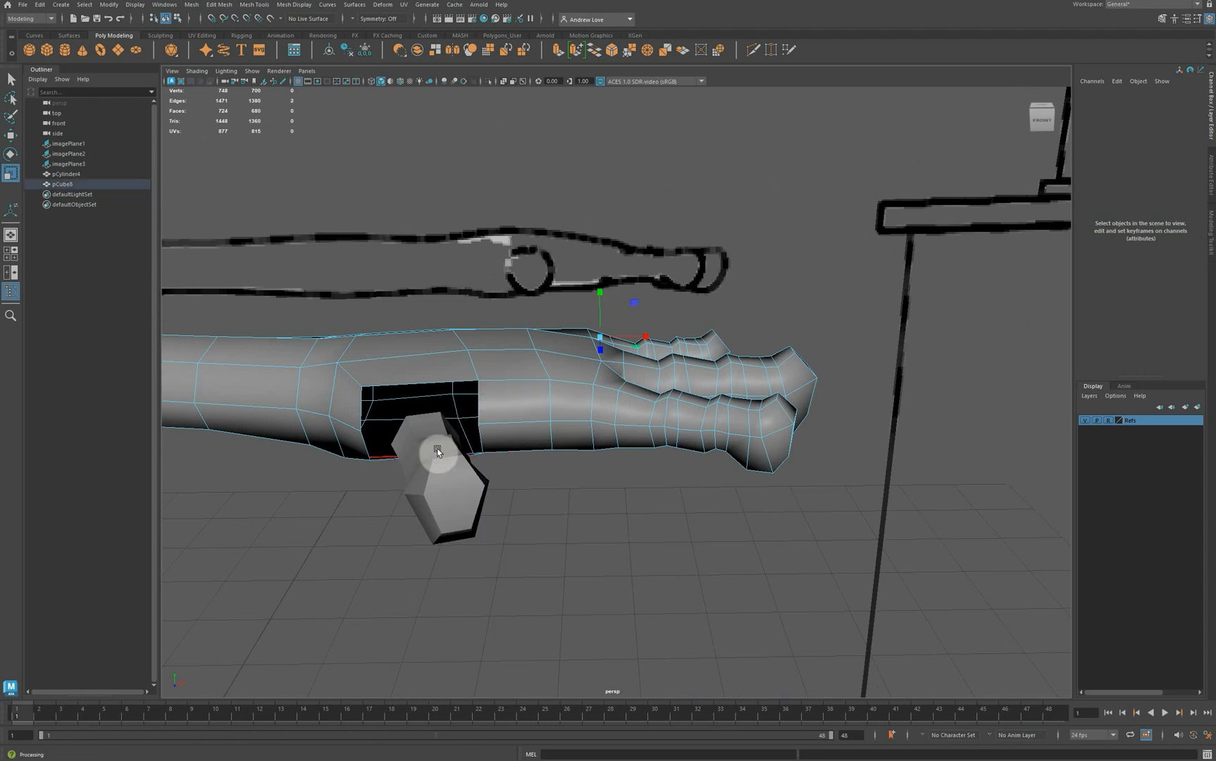
alt+drag(437, 448, 442, 460)
click(438, 519)
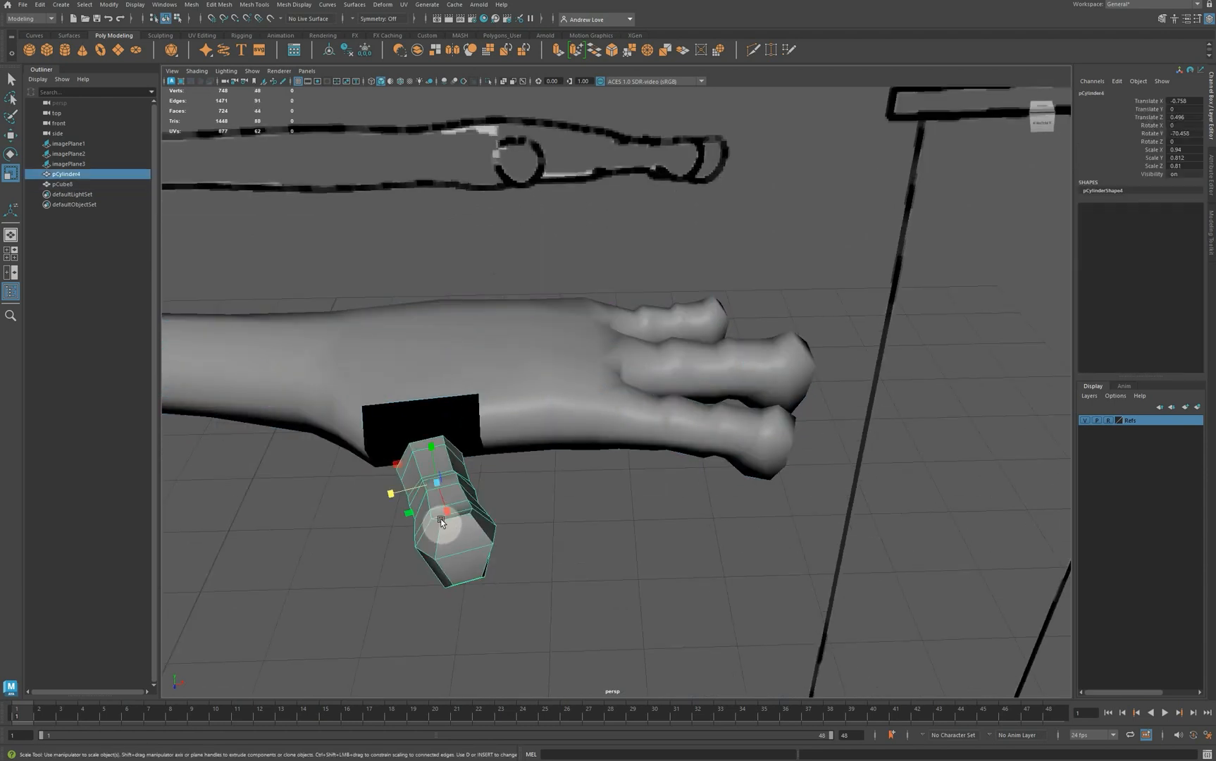
click(529, 410)
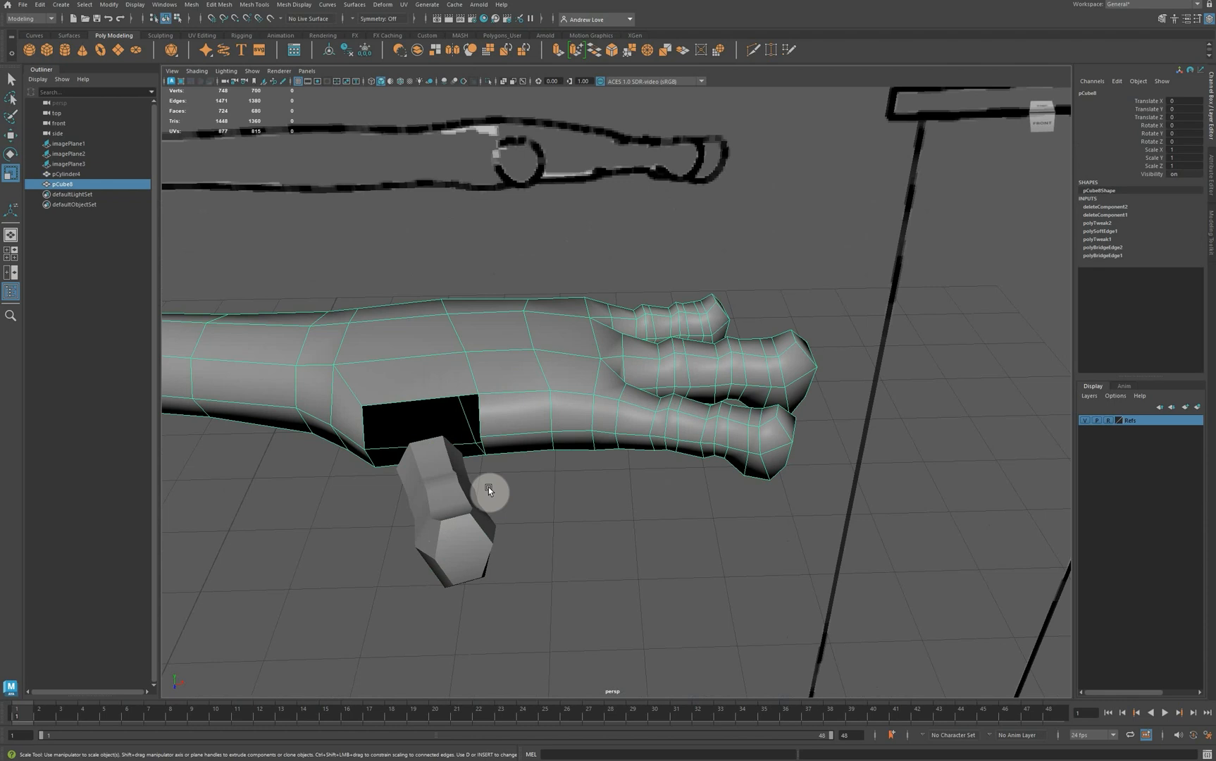
shift+click(455, 513)
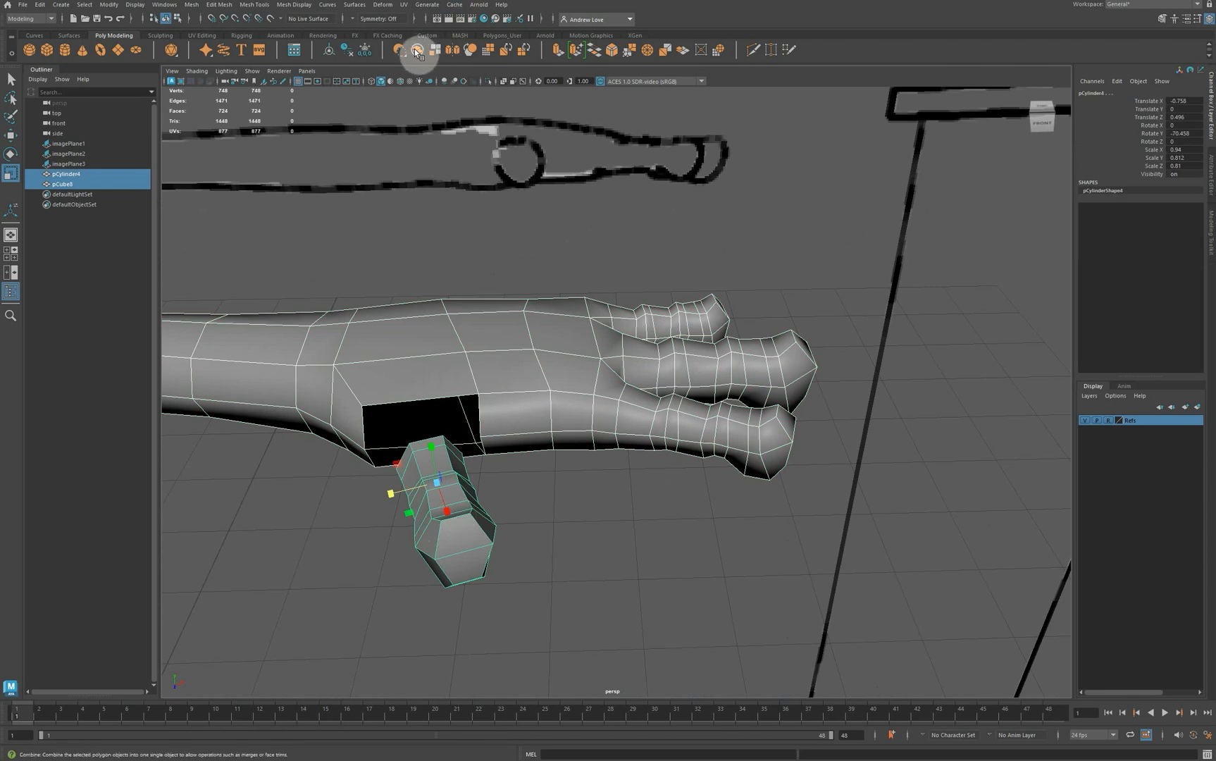
click(348, 50)
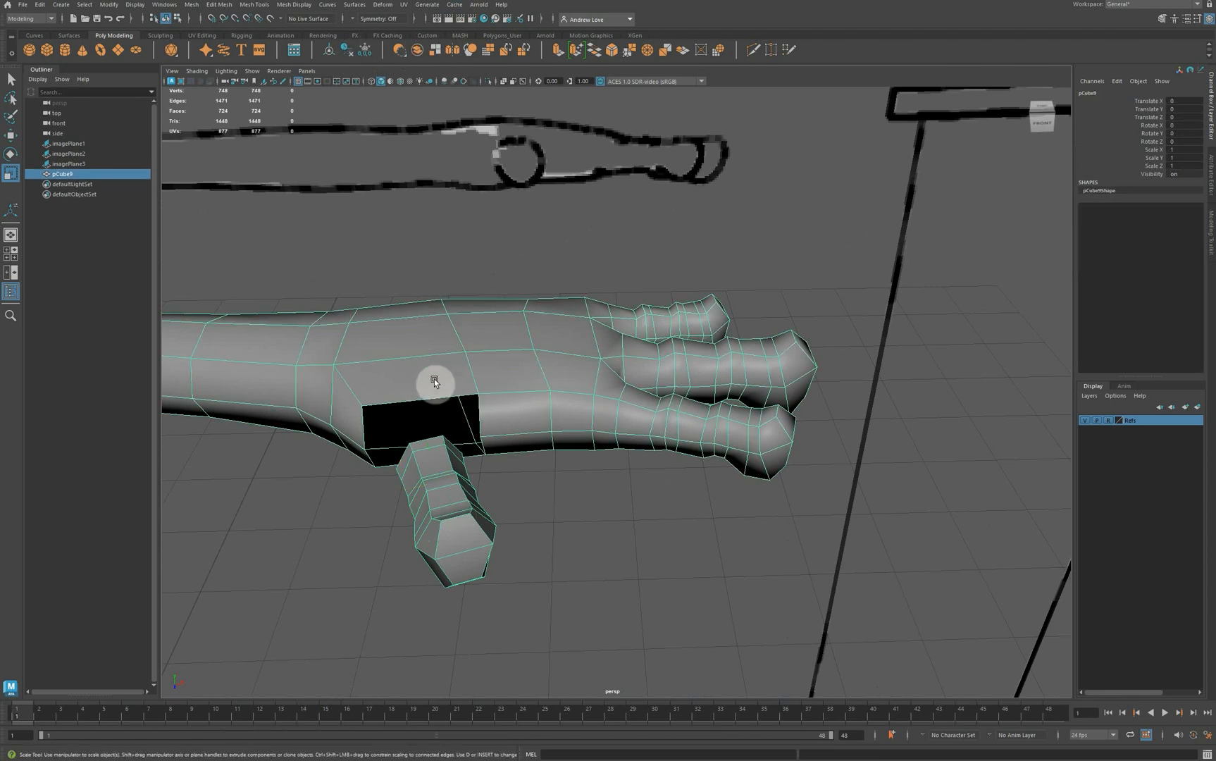
Bridge the edge on the thumb's open end facing the palm to the upper edge of the palm opening.
right_drag(431, 377, 431, 341)
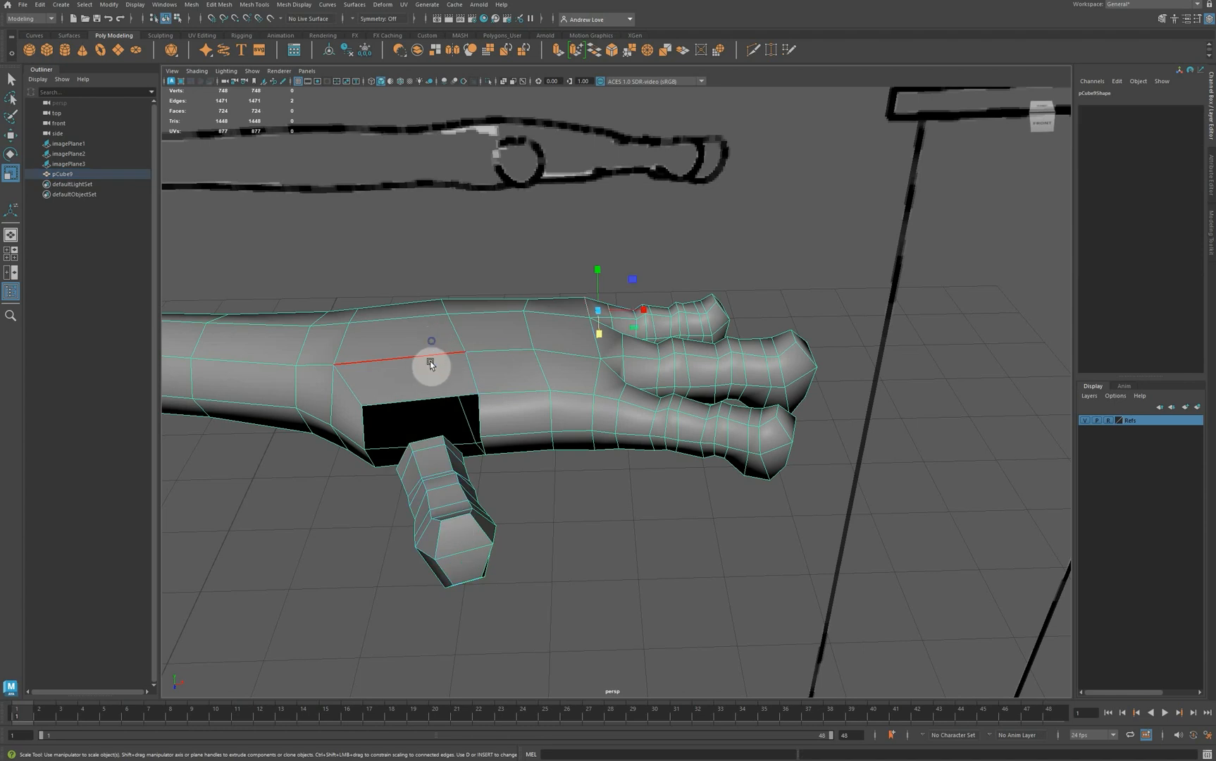
click(430, 440)
shift+click(390, 407)
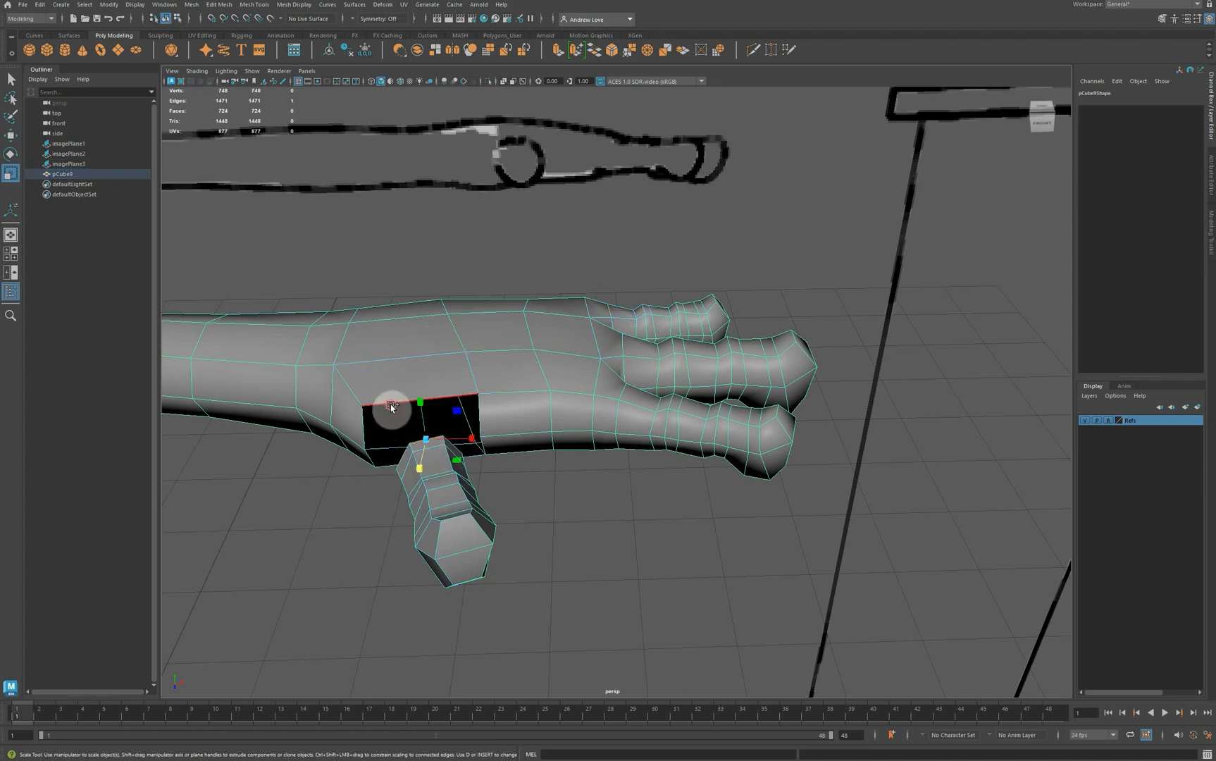
click(595, 52)
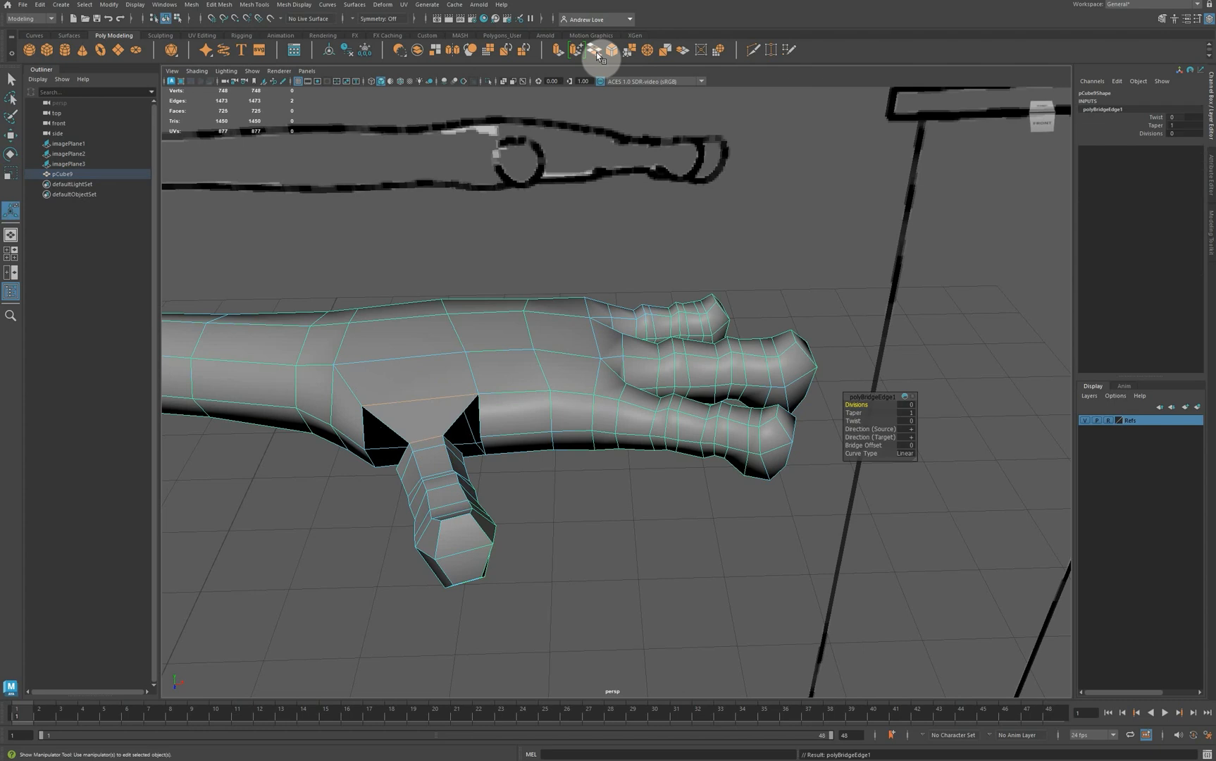
Bridge the remaining border edges of the palm opening to the thumb's open end to close the gaps.
double_click(393, 432)
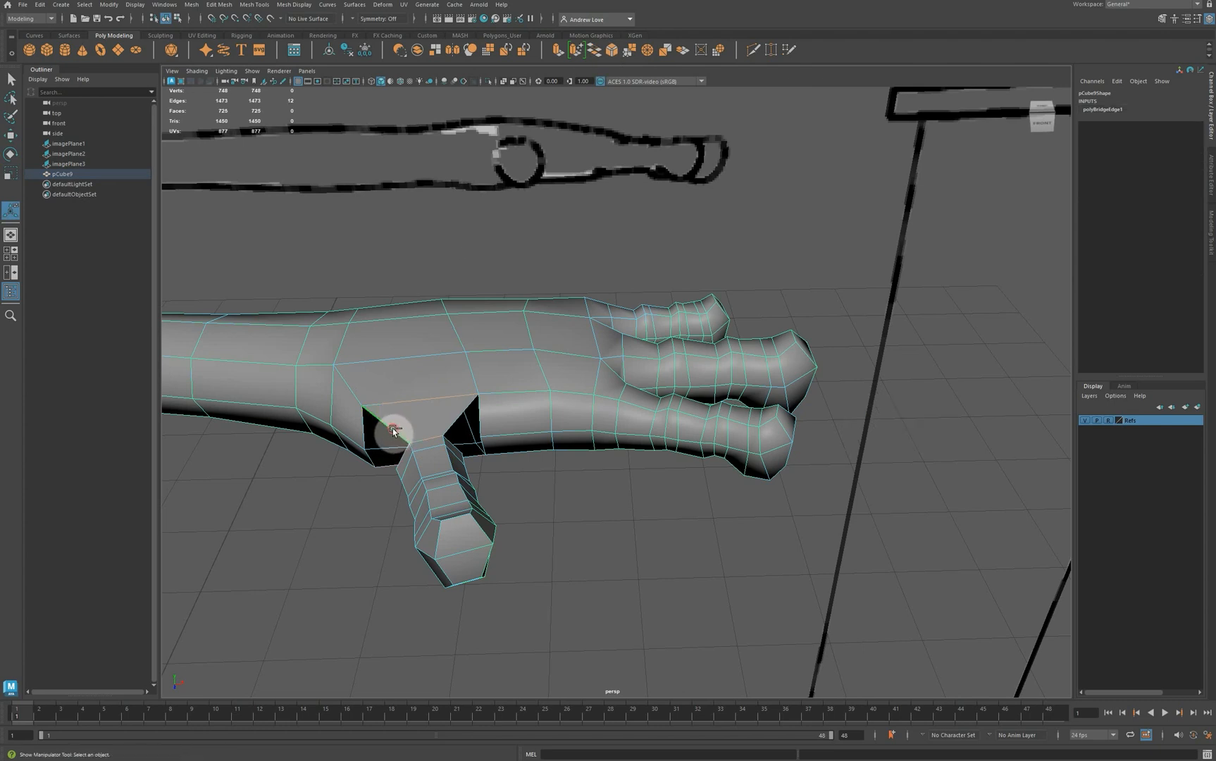
ctrl+click(435, 435)
ctrl+click(457, 420)
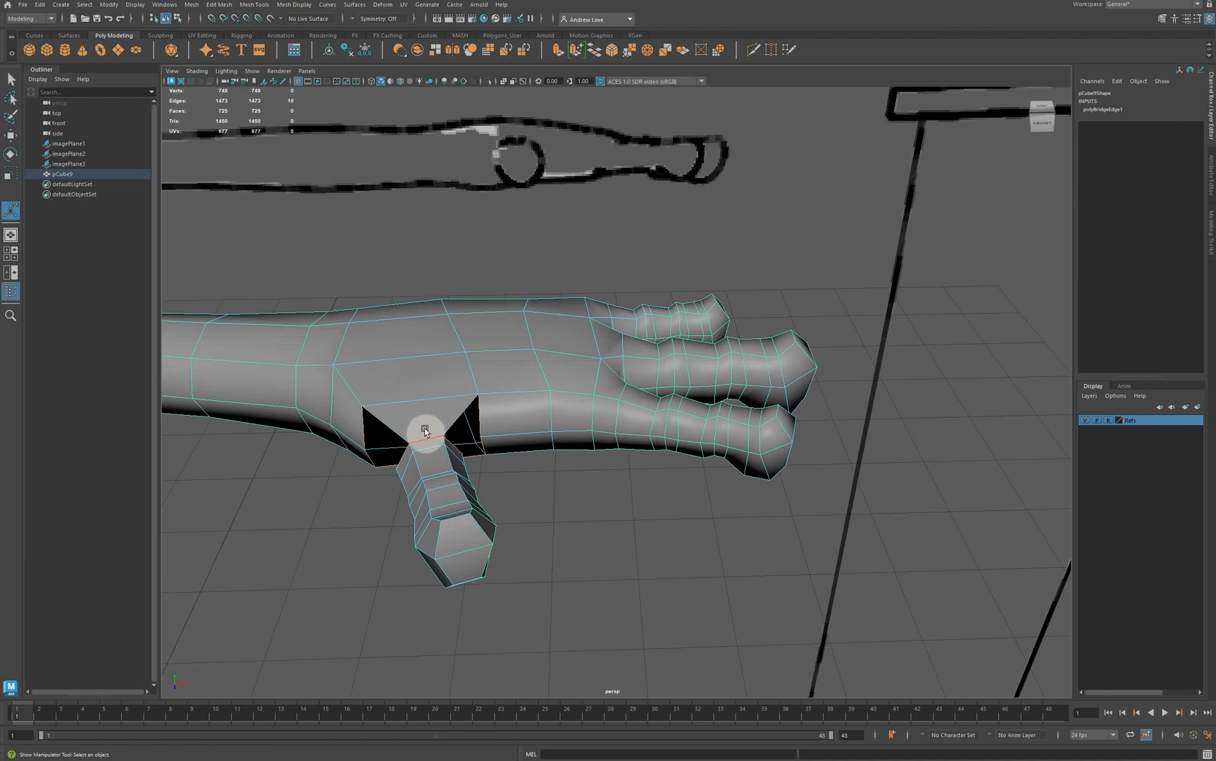
click(593, 49)
alt+drag(309, 529, 519, 576)
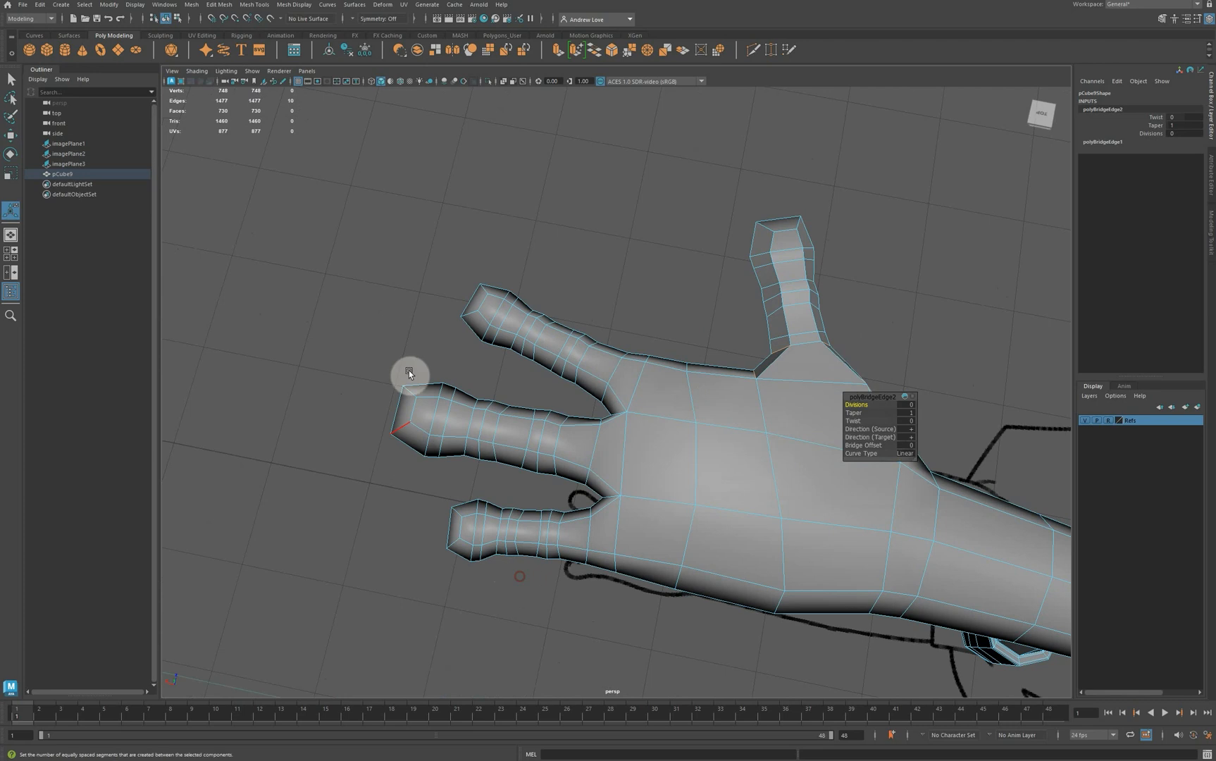
In the top view, shift the palm vertices near the thumb crotch toward the fingers to follow the reference outline.
key(space)
key(space)
alt+middle_drag(336, 374, 467, 239)
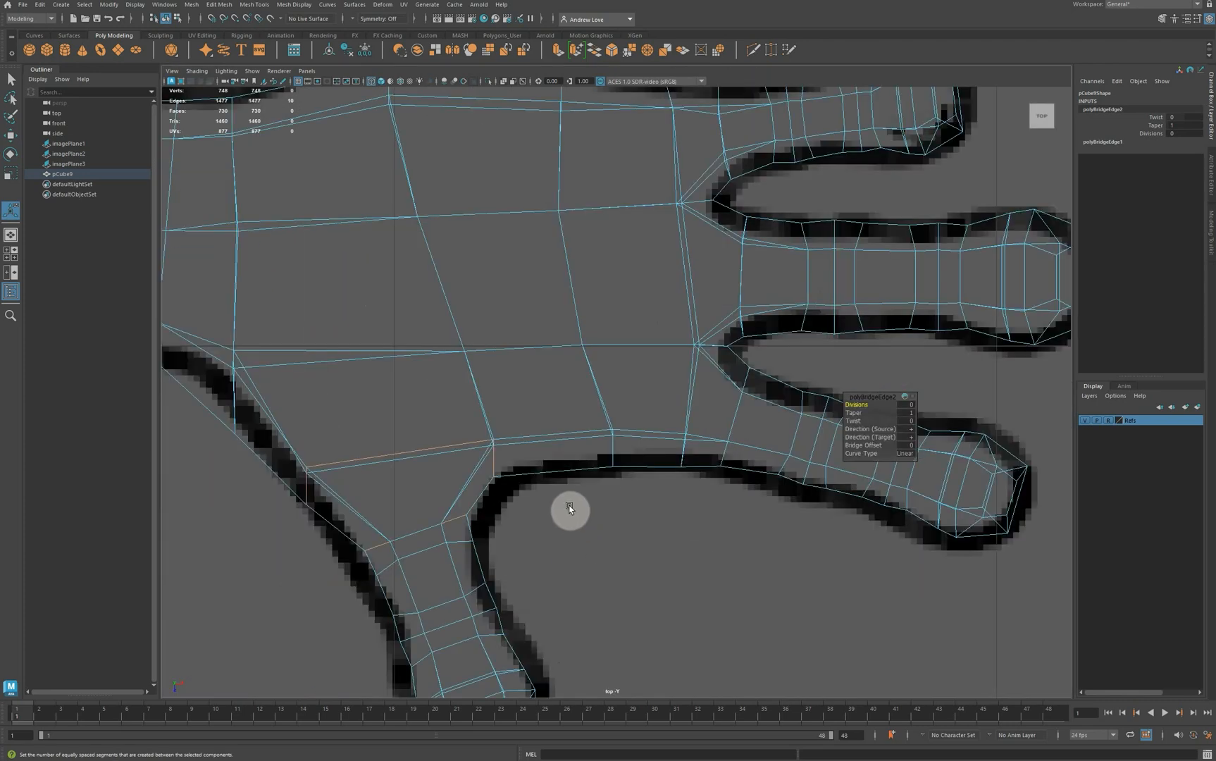
right_drag(452, 473, 409, 479)
click(494, 480)
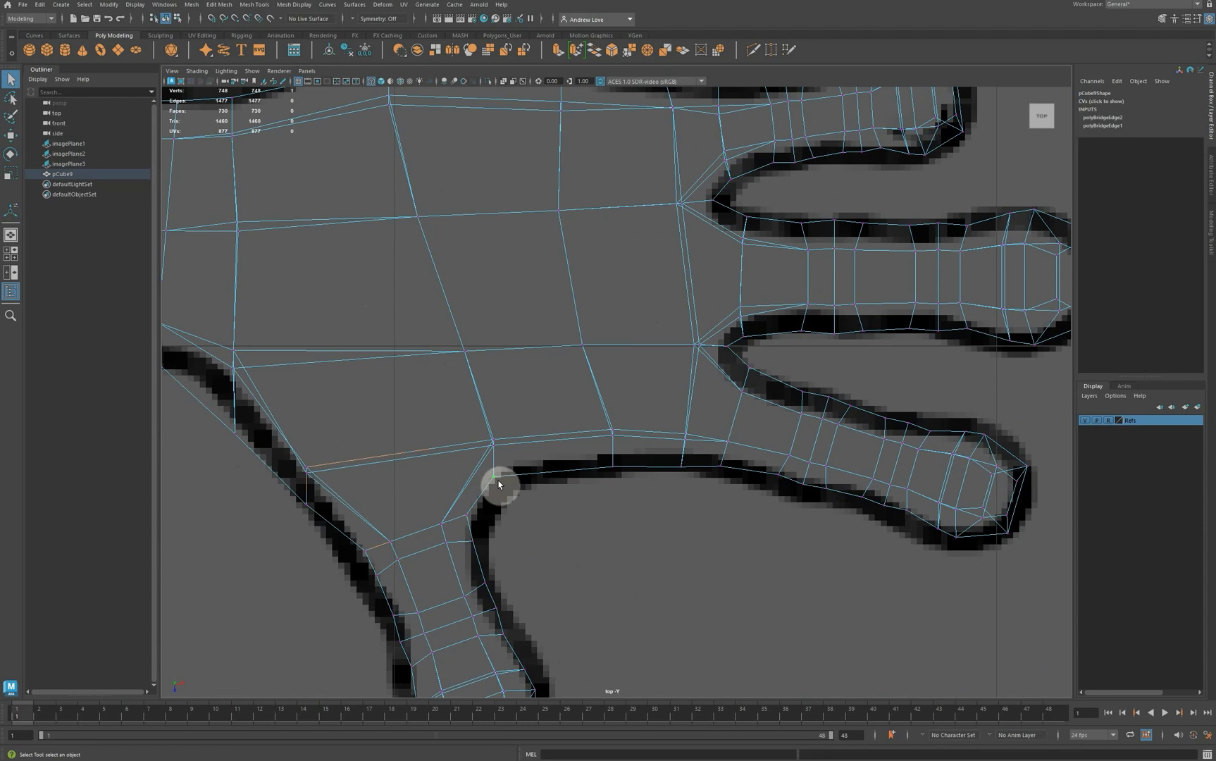
key(w)
drag(497, 480, 539, 483)
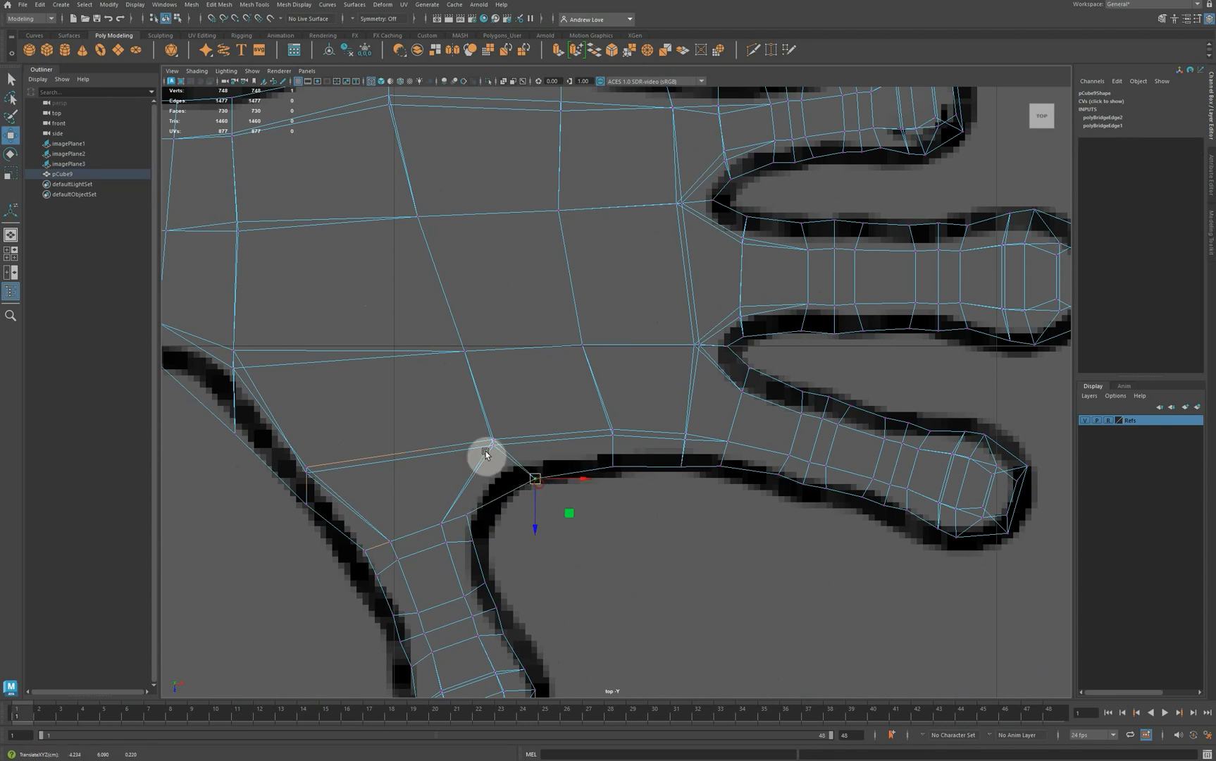
drag(468, 421, 522, 436)
drag(392, 321, 471, 347)
drag(511, 466, 550, 480)
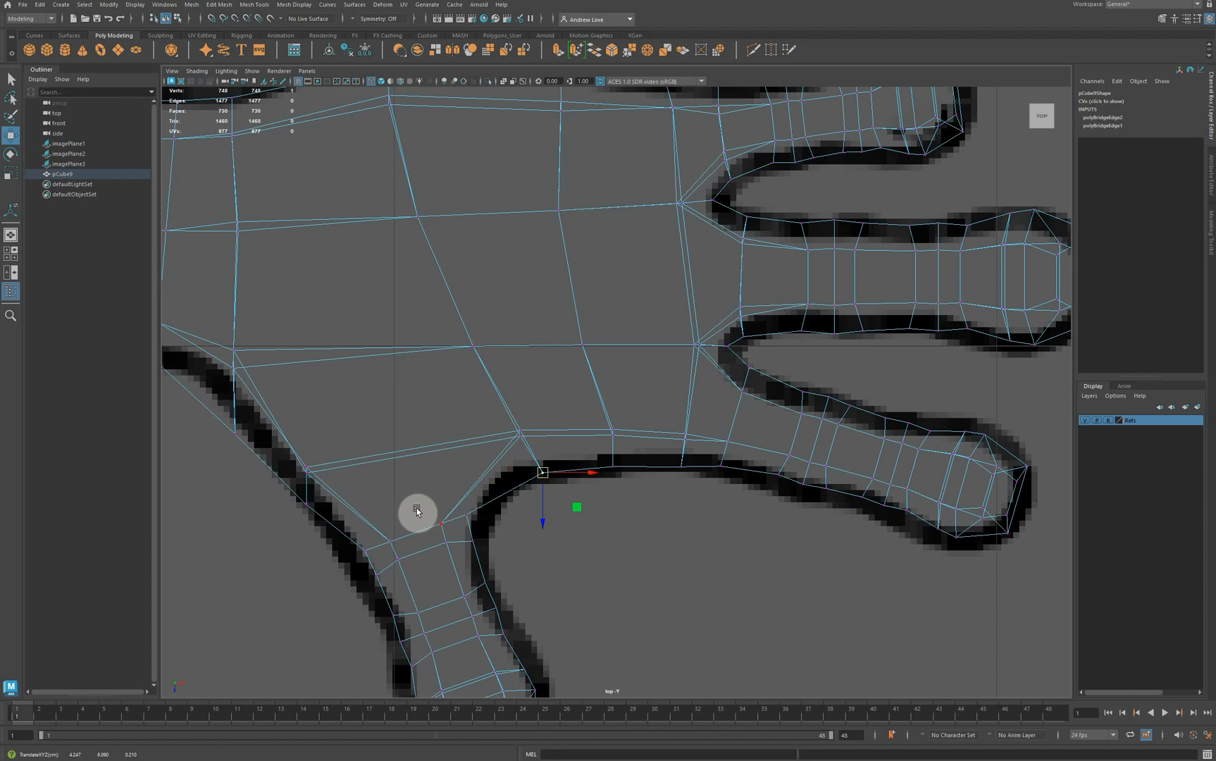
Insert an edge loop around the middle of the bridged section between the palm and thumb with Multi-Cut.
alt+middle_drag(413, 475, 412, 261)
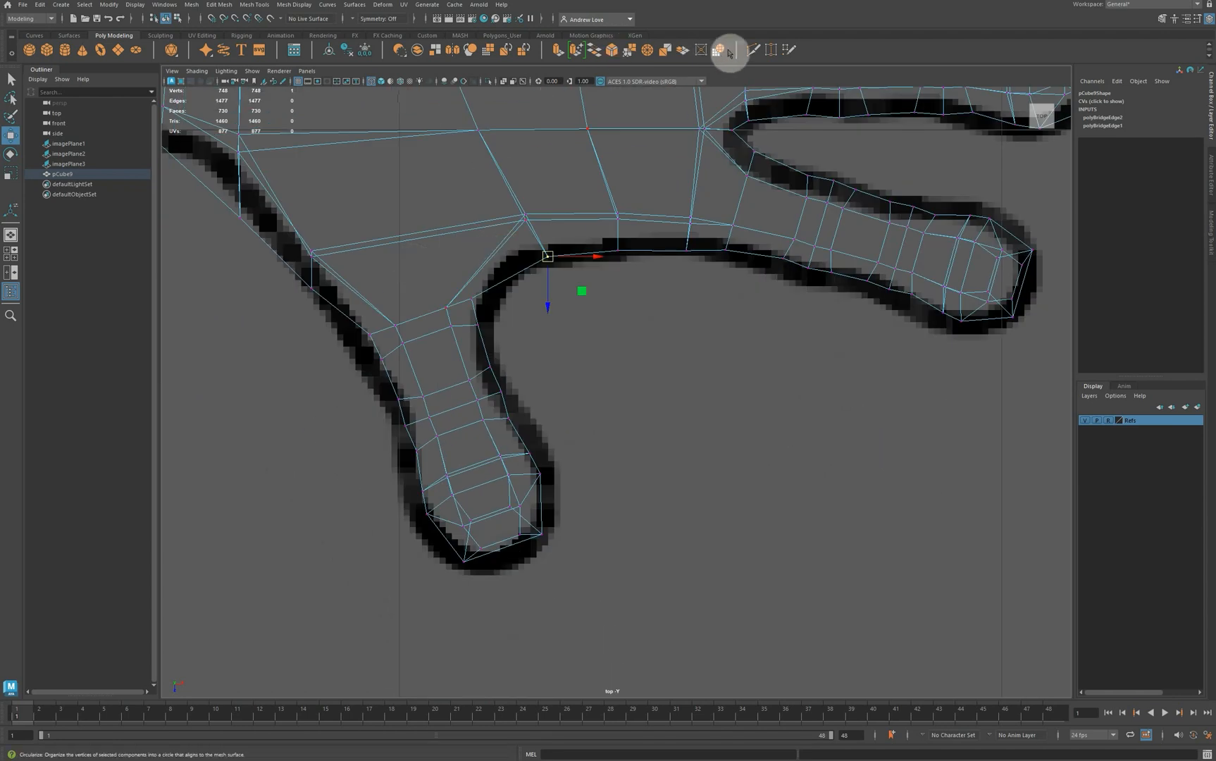
click(751, 49)
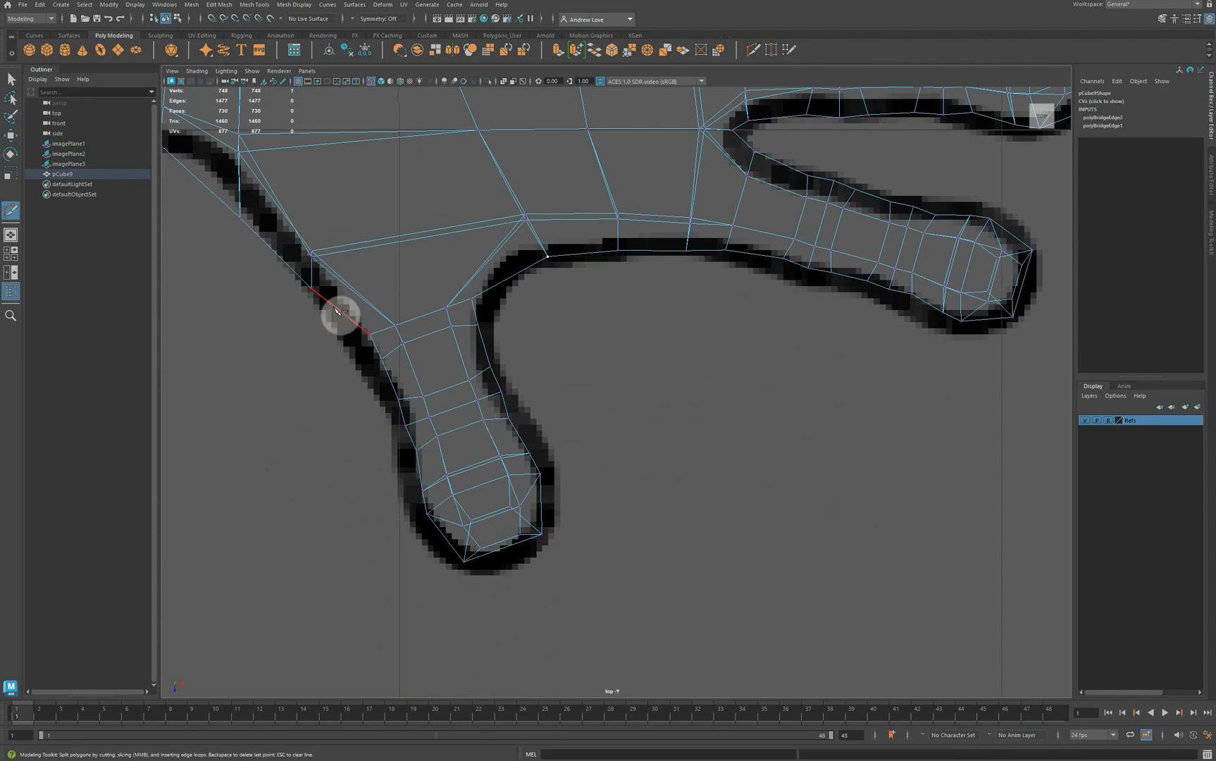
ctrl+click(335, 307)
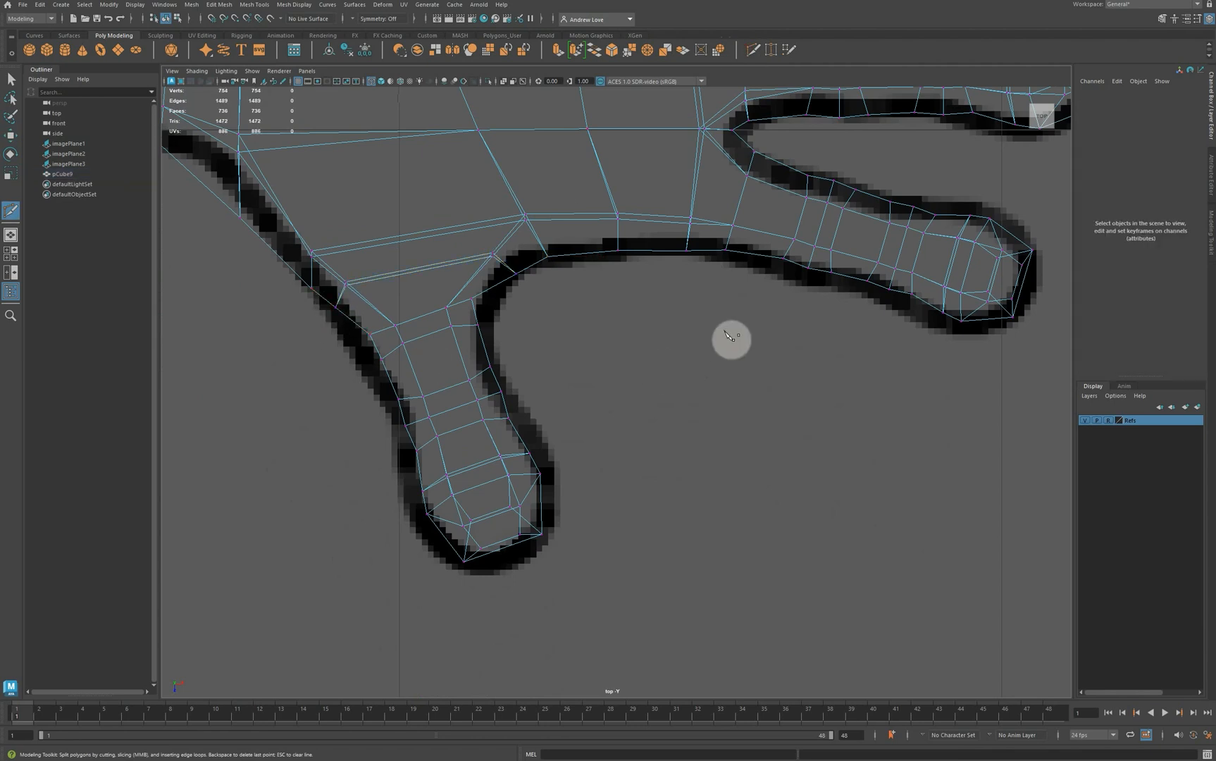
key(w)
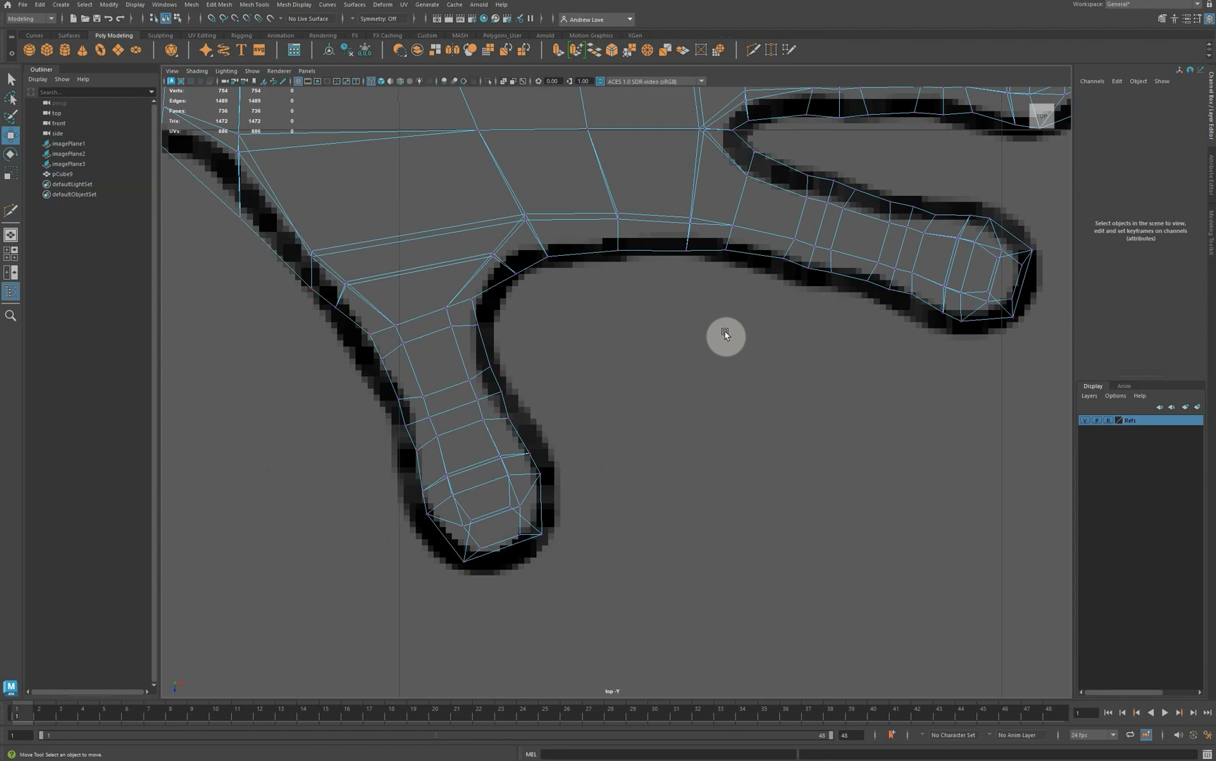
Move the outline vertex between the wrist and thumb base back toward the wrist along the reference outline.
right_drag(314, 248, 287, 248)
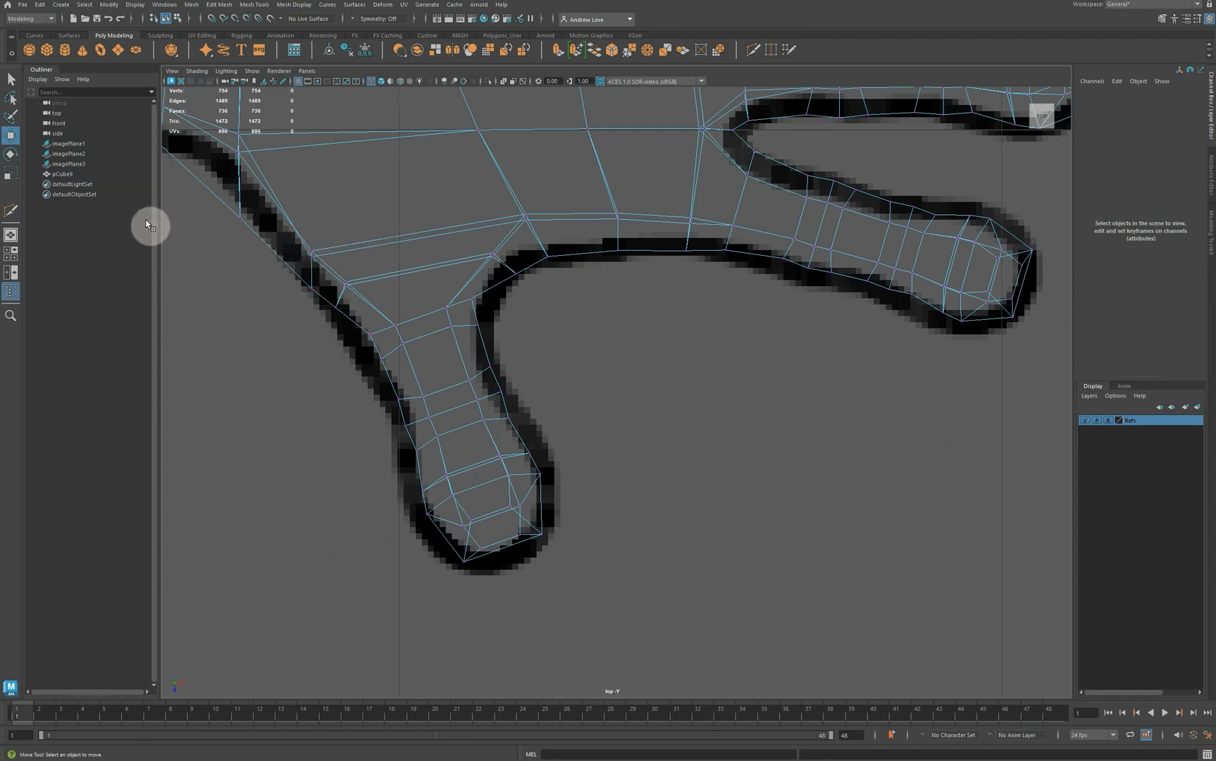
alt+right_drag(219, 268, 335, 382)
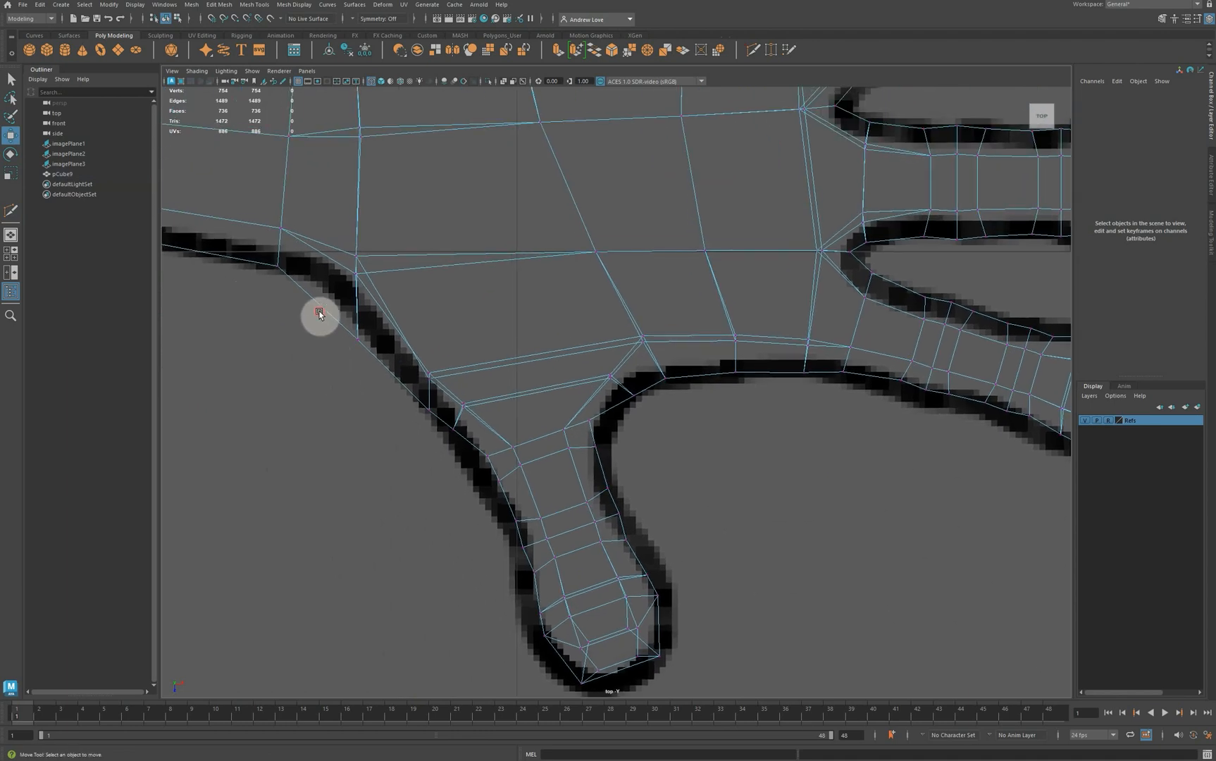
mouse_move(317, 315)
mouse_down()
mouse_move(361, 353)
mouse_move(335, 317)
mouse_up()
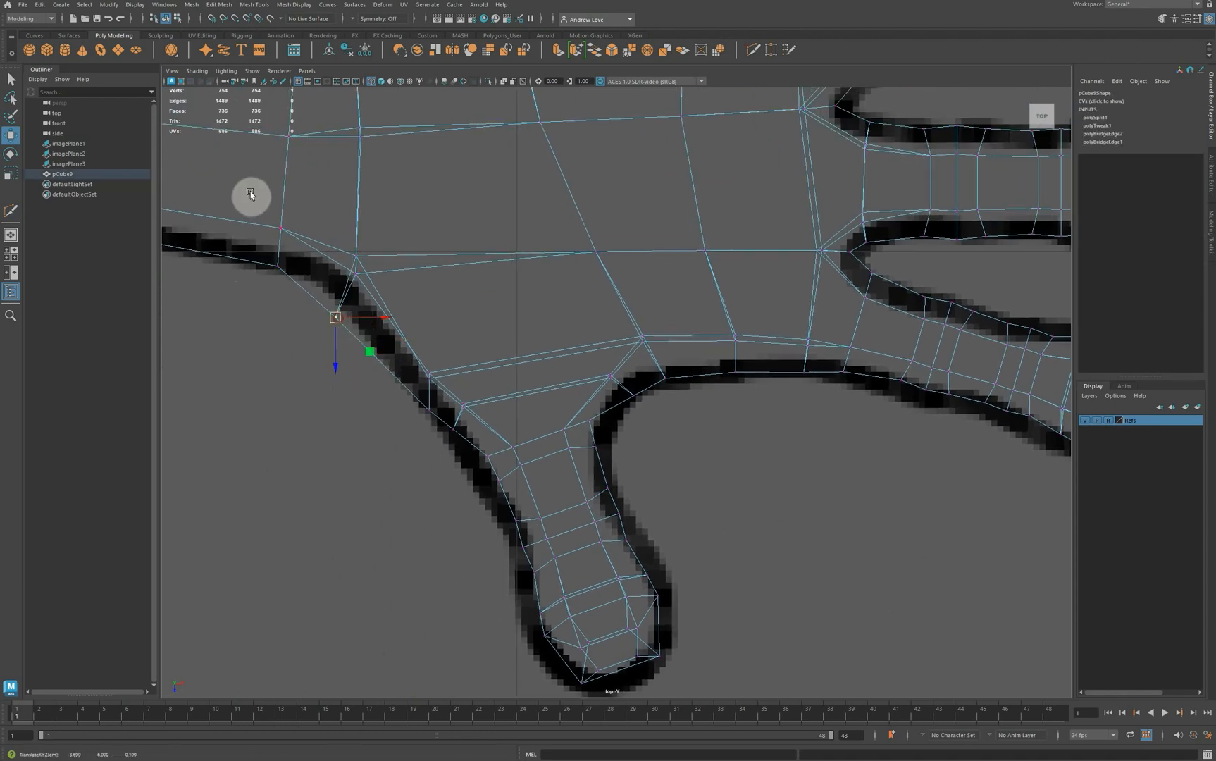
alt+right_drag(254, 210, 310, 271)
drag(427, 283, 432, 326)
Reposition the wrist loop's middle and upper vertices slightly toward the fingers, keeping its outer vertex on the reference outline.
drag(479, 248, 490, 271)
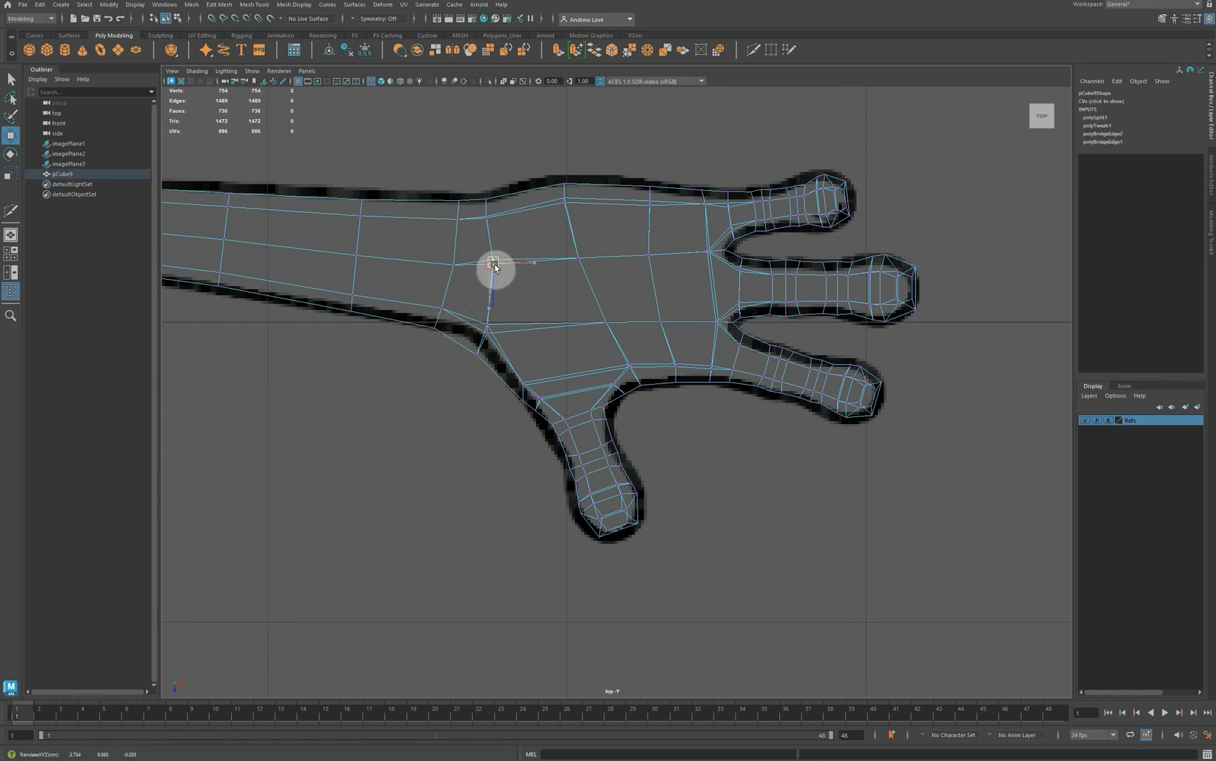
drag(496, 223, 497, 225)
drag(487, 218, 497, 202)
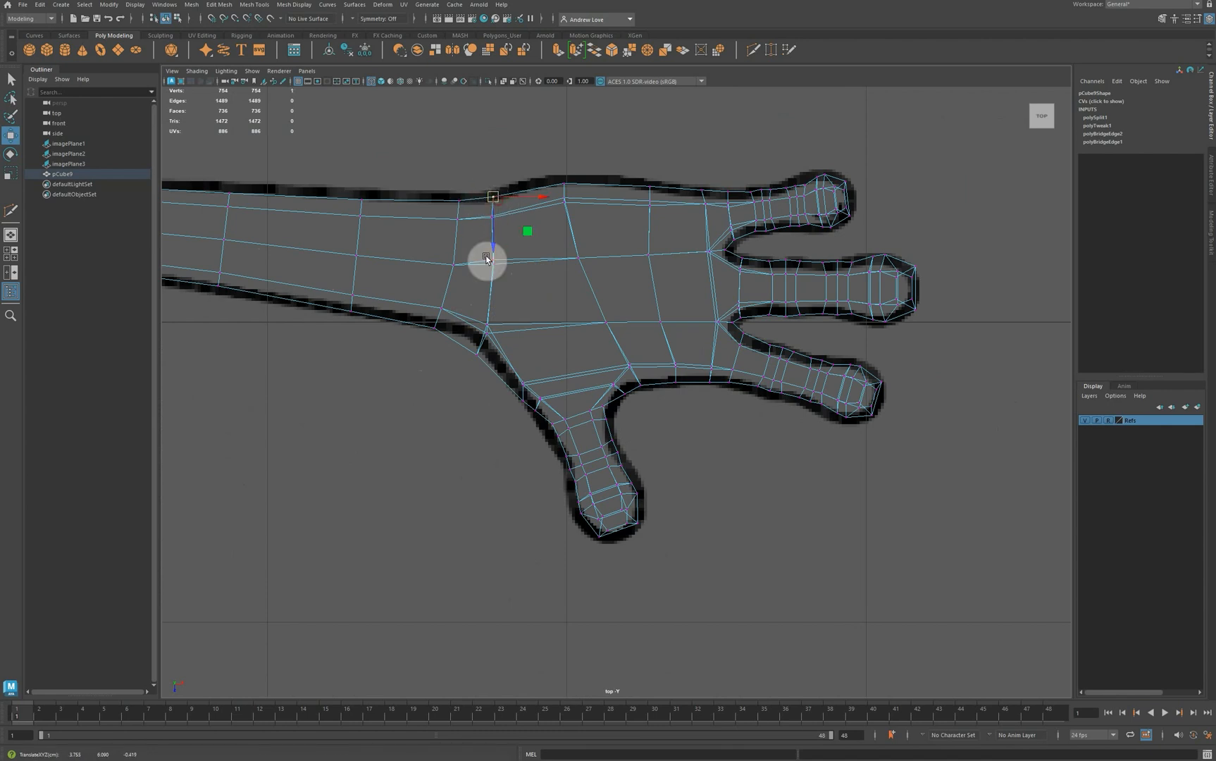
drag(486, 247, 502, 264)
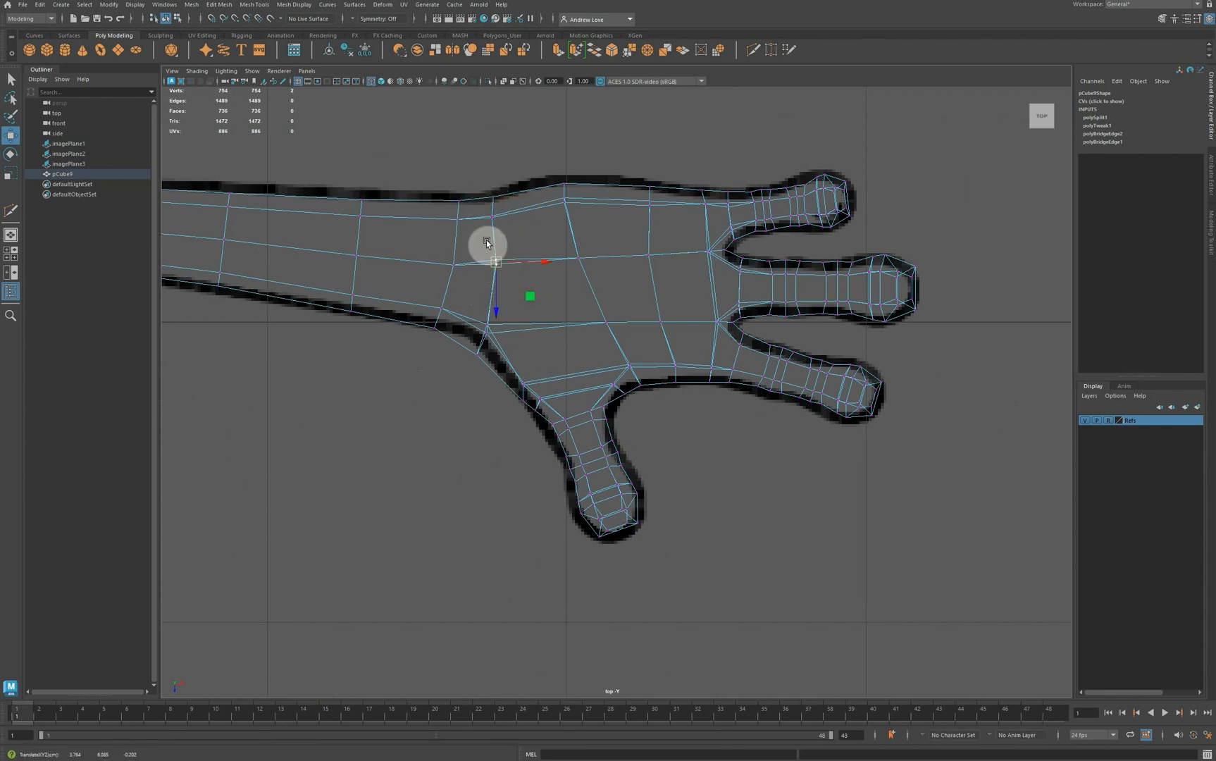
drag(484, 207, 504, 220)
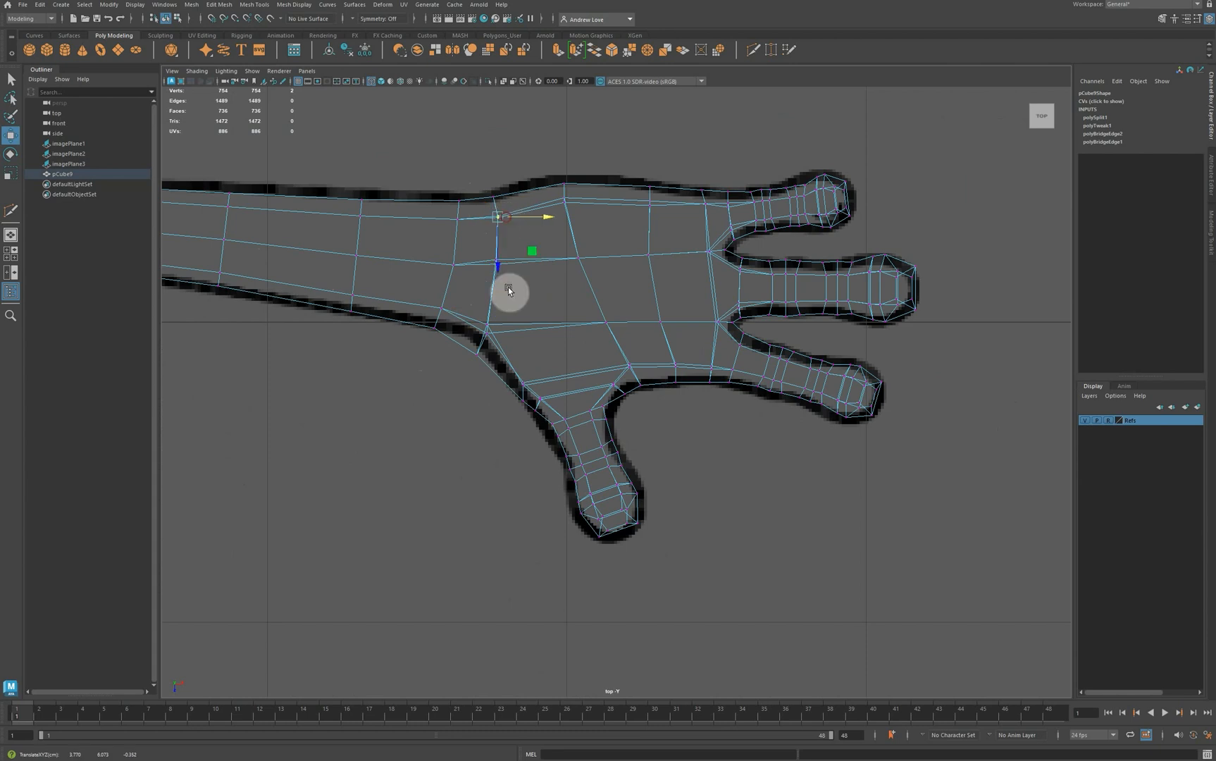
Adjust the outer and inner vertices of the wrist loop on the thumb side to fit the reference outline.
click(478, 355)
drag(478, 345, 481, 343)
drag(421, 290, 493, 329)
click(485, 320)
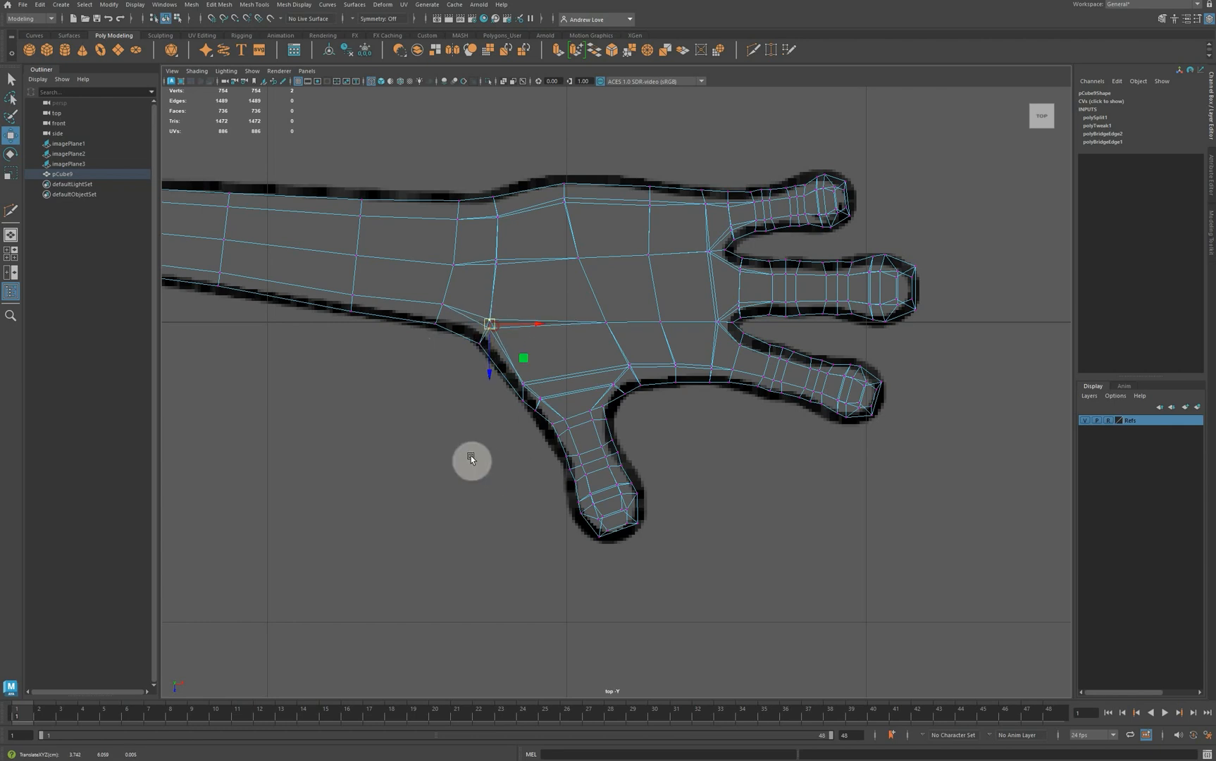
Move the vertices along the outer side of the thumb base toward the wrist and nudge the thumb crotch vertex toward the fingers.
scroll(429, 472, up, 5)
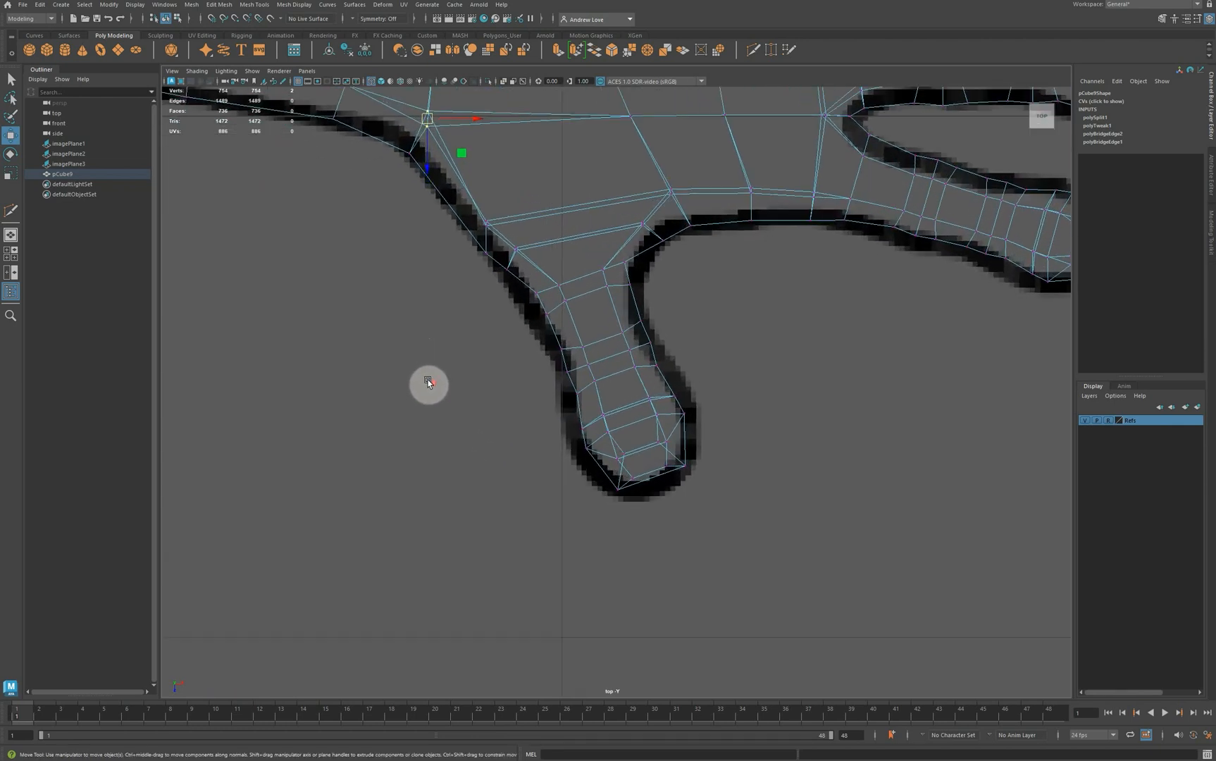
alt+middle_drag(439, 452, 442, 460)
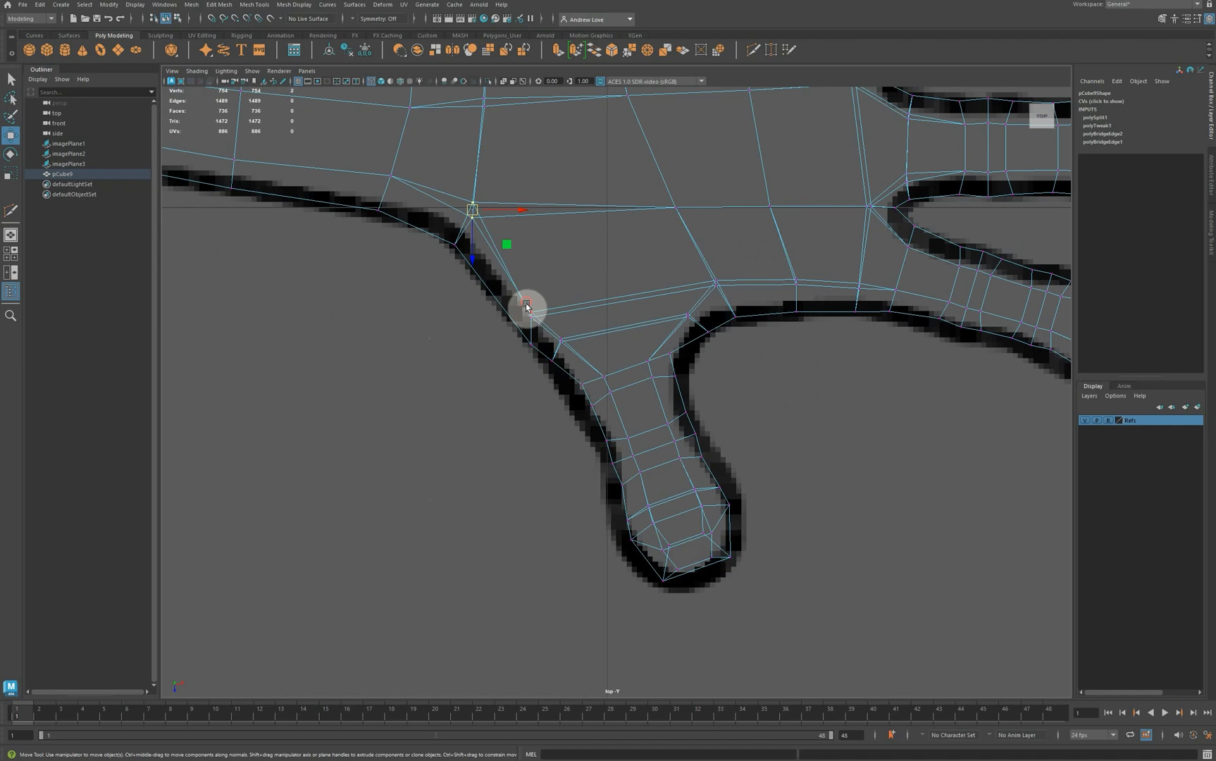
mouse_move(522, 301)
mouse_down()
mouse_move(543, 326)
mouse_move(525, 290)
mouse_up()
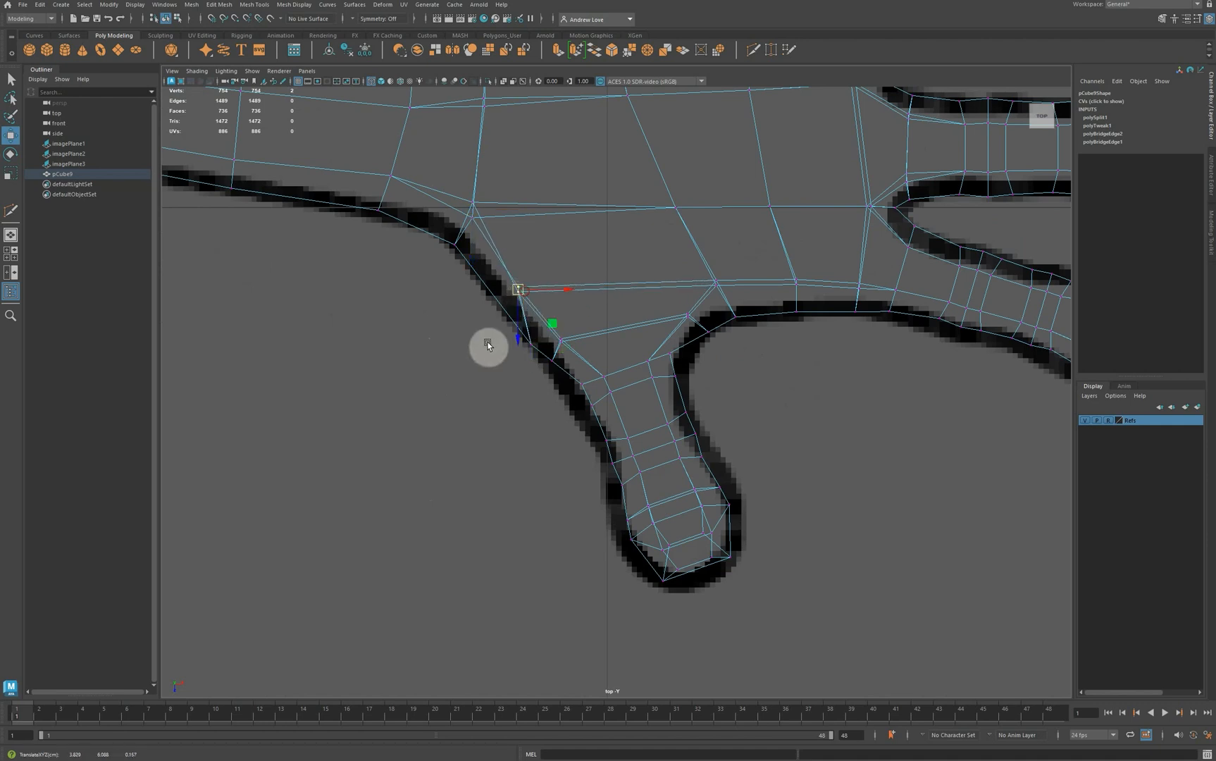
click(488, 344)
click(532, 343)
drag(532, 343, 498, 305)
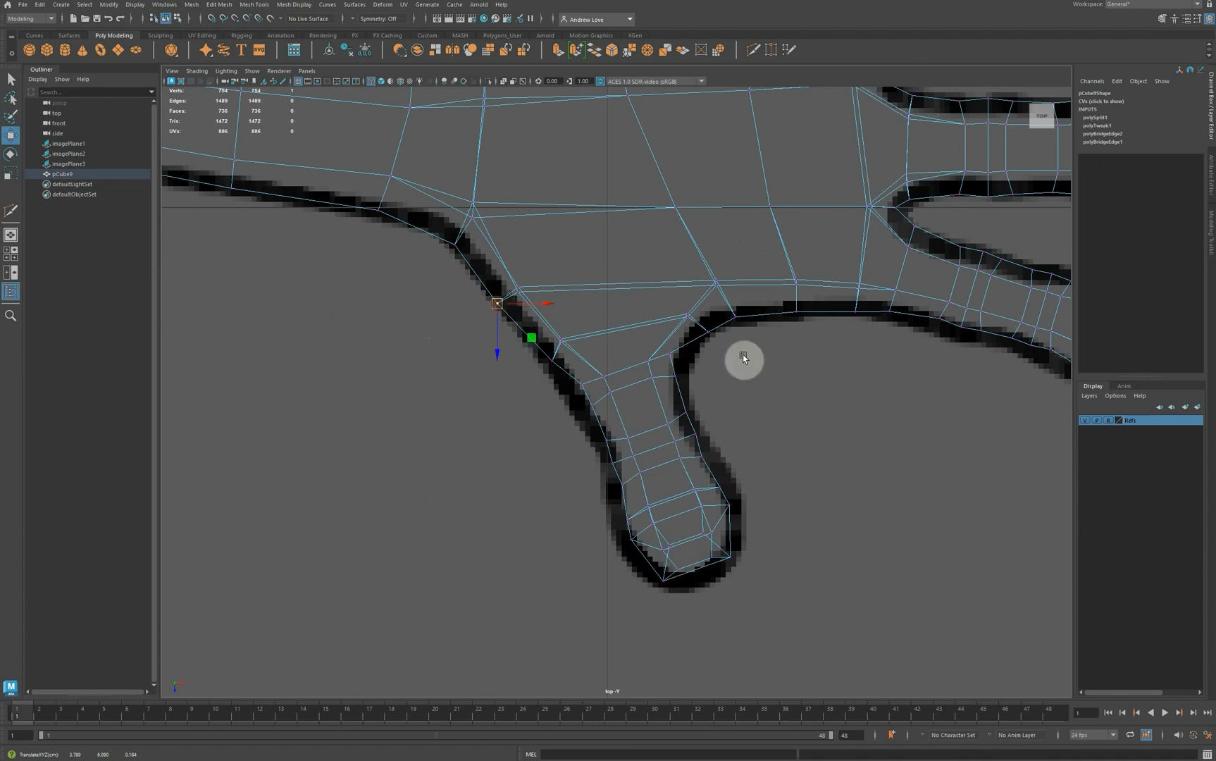
click(726, 316)
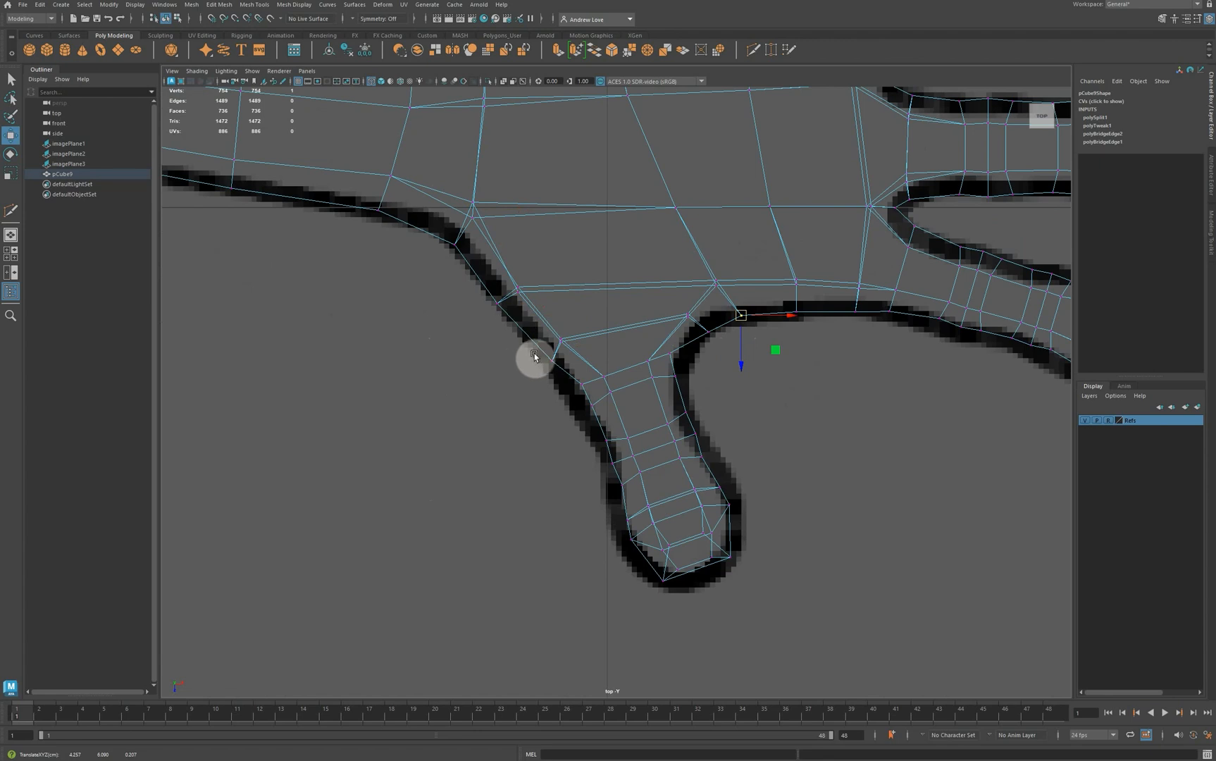
mouse_move(541, 353)
mouse_down()
mouse_move(559, 369)
mouse_move(537, 348)
mouse_up()
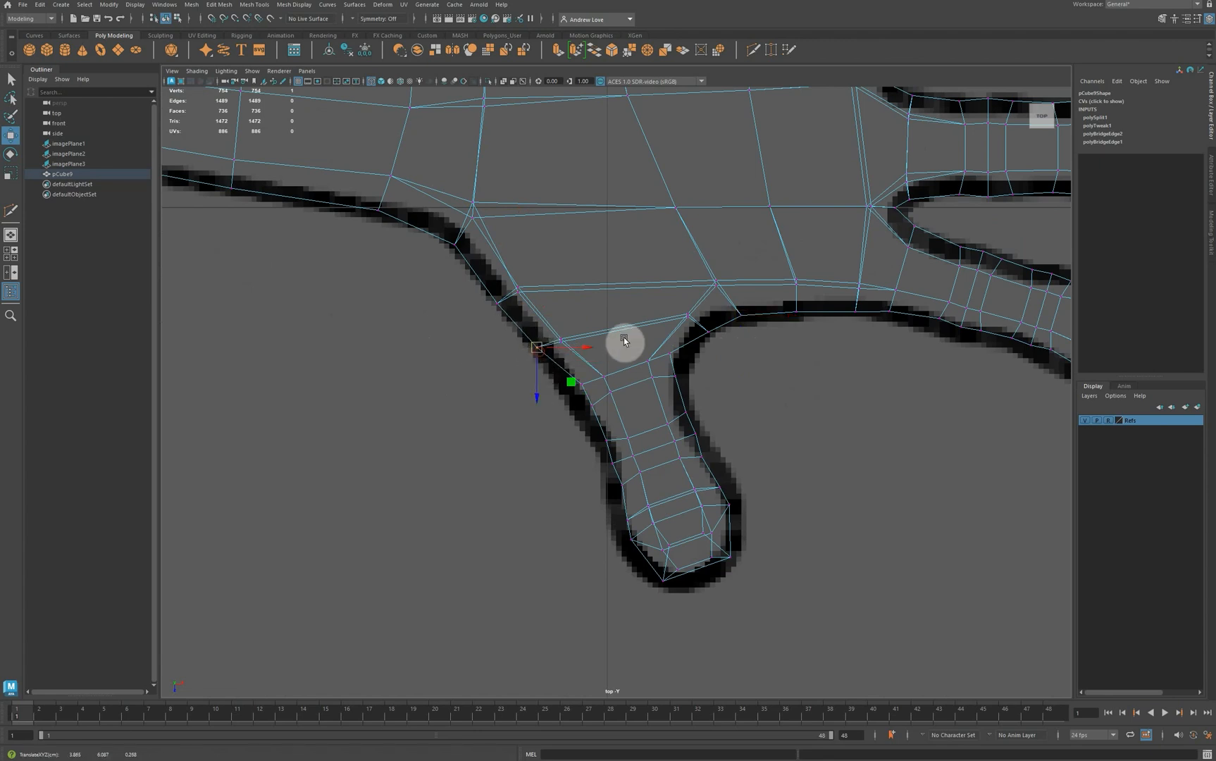
Reposition the inner-side vertices of the new thumb loop and adjust the neighbouring thumb base vertices to round the thumb crotch.
drag(688, 321, 690, 384)
click(705, 328)
click(782, 395)
drag(629, 351, 662, 373)
drag(653, 364, 666, 356)
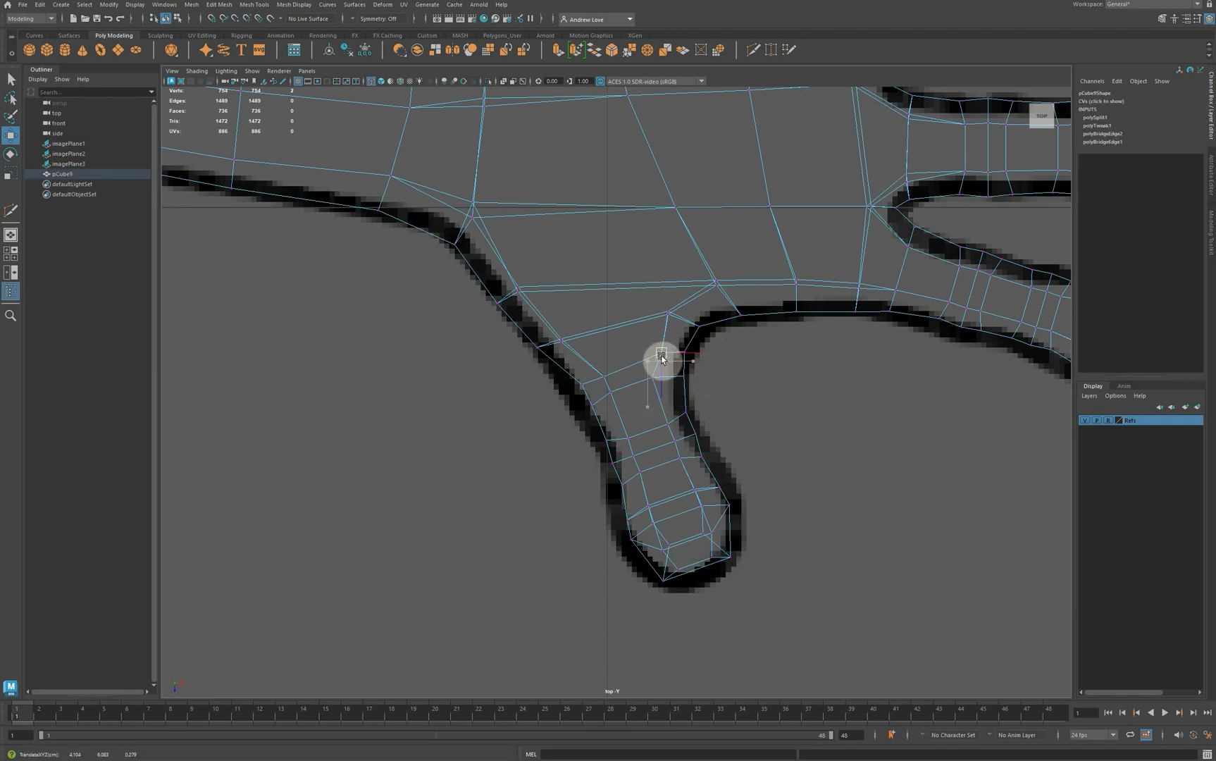
Reposition the outer-side vertices along the middle of the thumb to follow the reference outline.
drag(599, 382, 640, 420)
mouse_move(647, 374)
mouse_down()
mouse_move(666, 397)
mouse_move(662, 385)
mouse_up()
mouse_move(586, 364)
mouse_down()
mouse_move(613, 391)
mouse_move(597, 383)
mouse_up()
drag(553, 406, 597, 407)
click(559, 441)
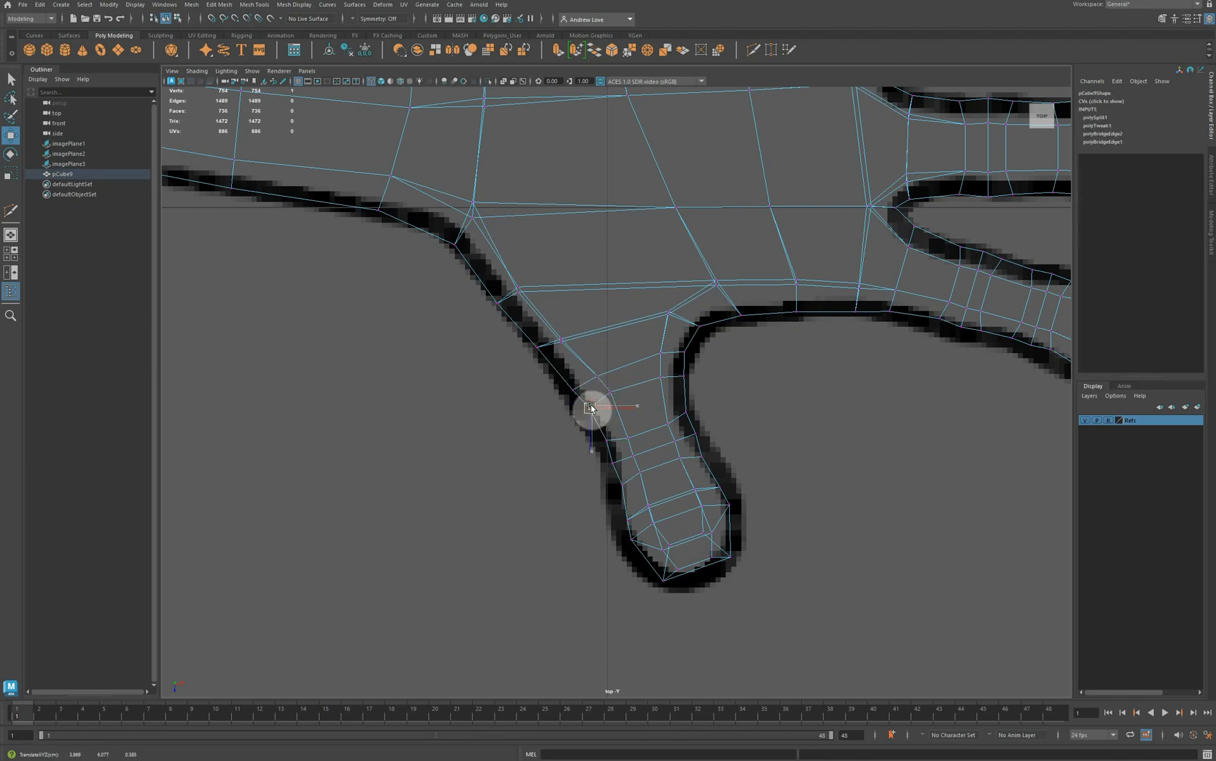
Move the outer-side vertices of the thumb tip and of the loops just behind it outward onto the reference outline.
click(708, 617)
drag(615, 629, 679, 502)
click(626, 546)
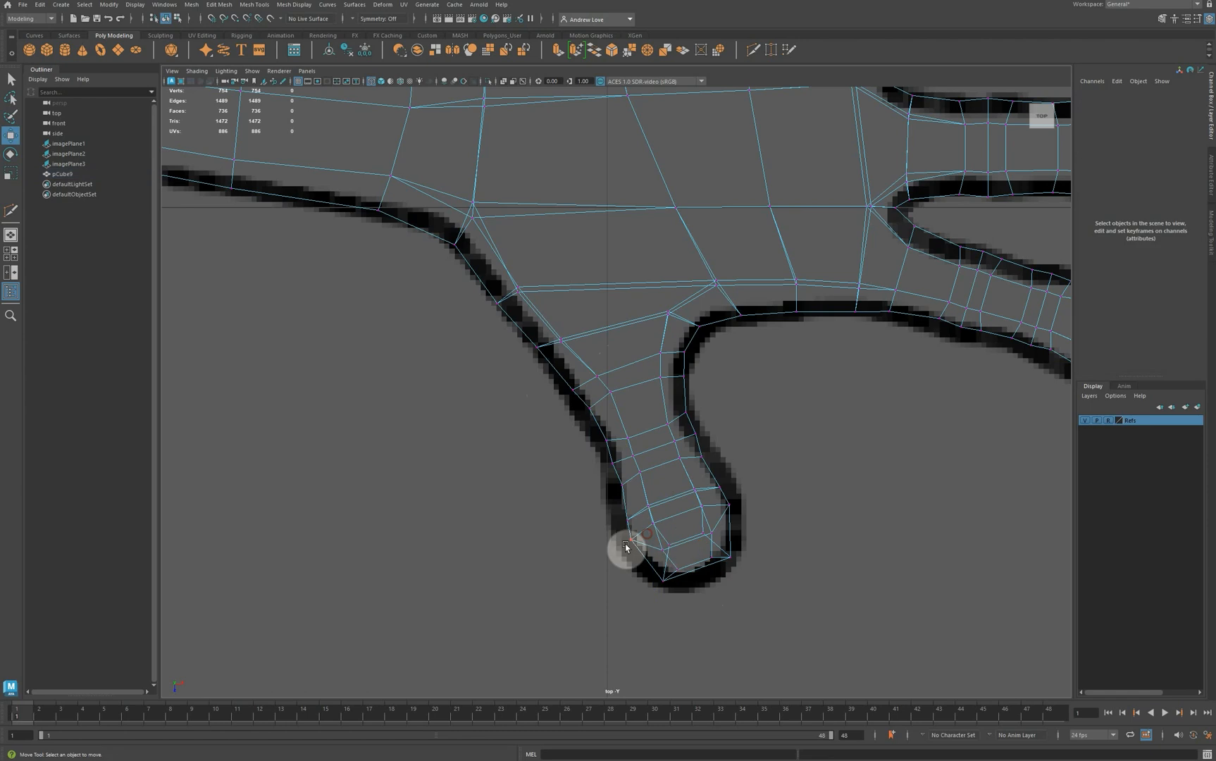
drag(600, 501, 686, 600)
drag(654, 539, 647, 543)
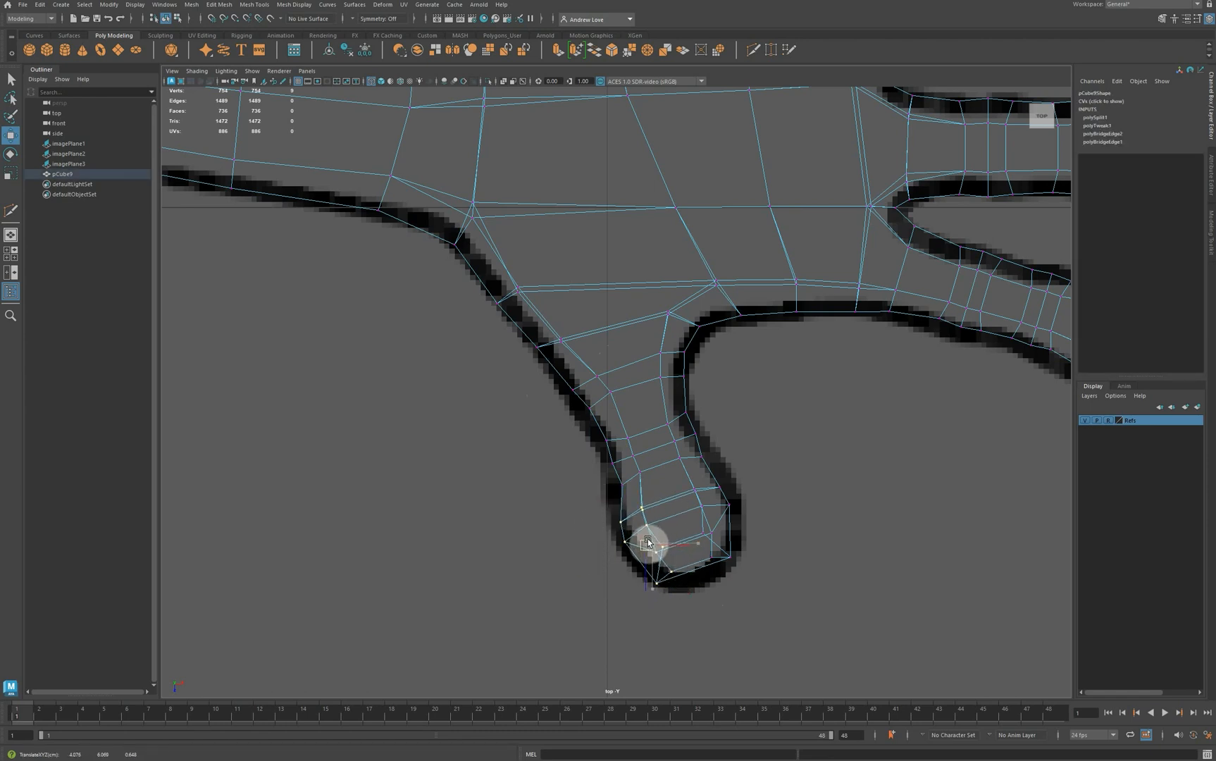
drag(595, 501, 621, 460)
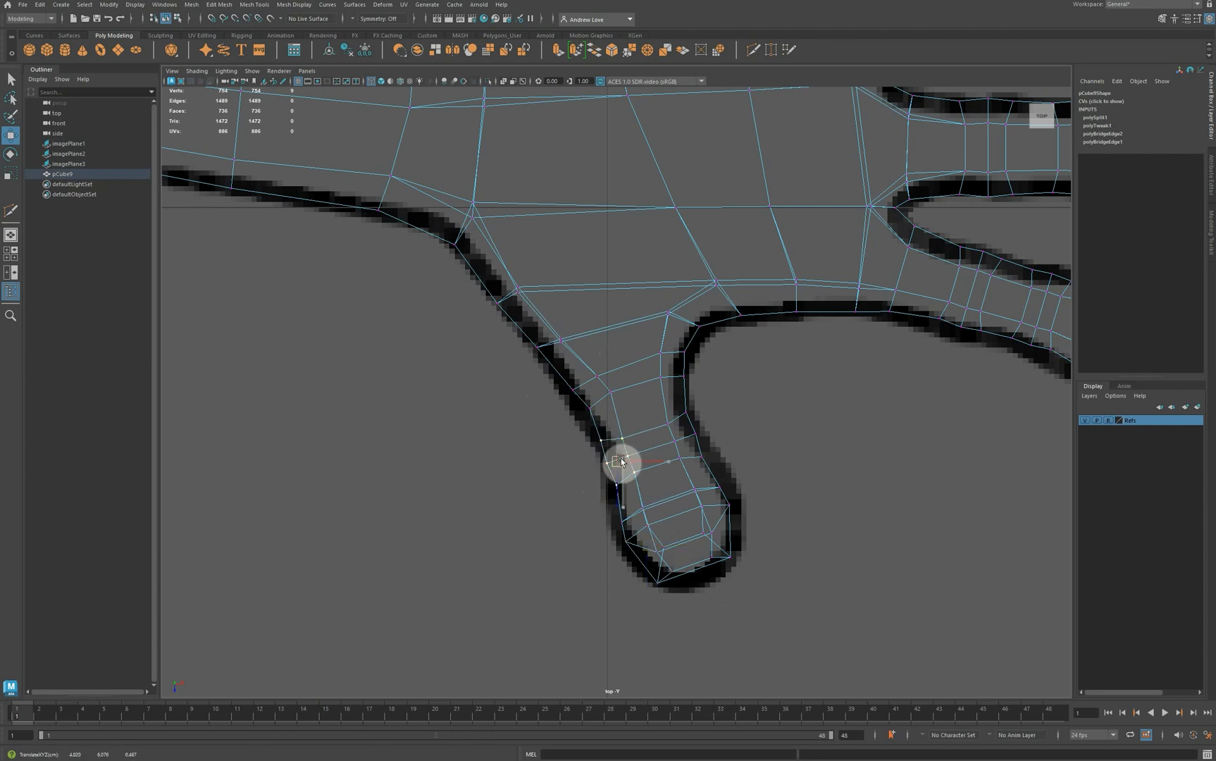
click(590, 498)
mouse_move(626, 539)
mouse_down()
mouse_move(637, 550)
mouse_move(619, 533)
mouse_up()
click(642, 608)
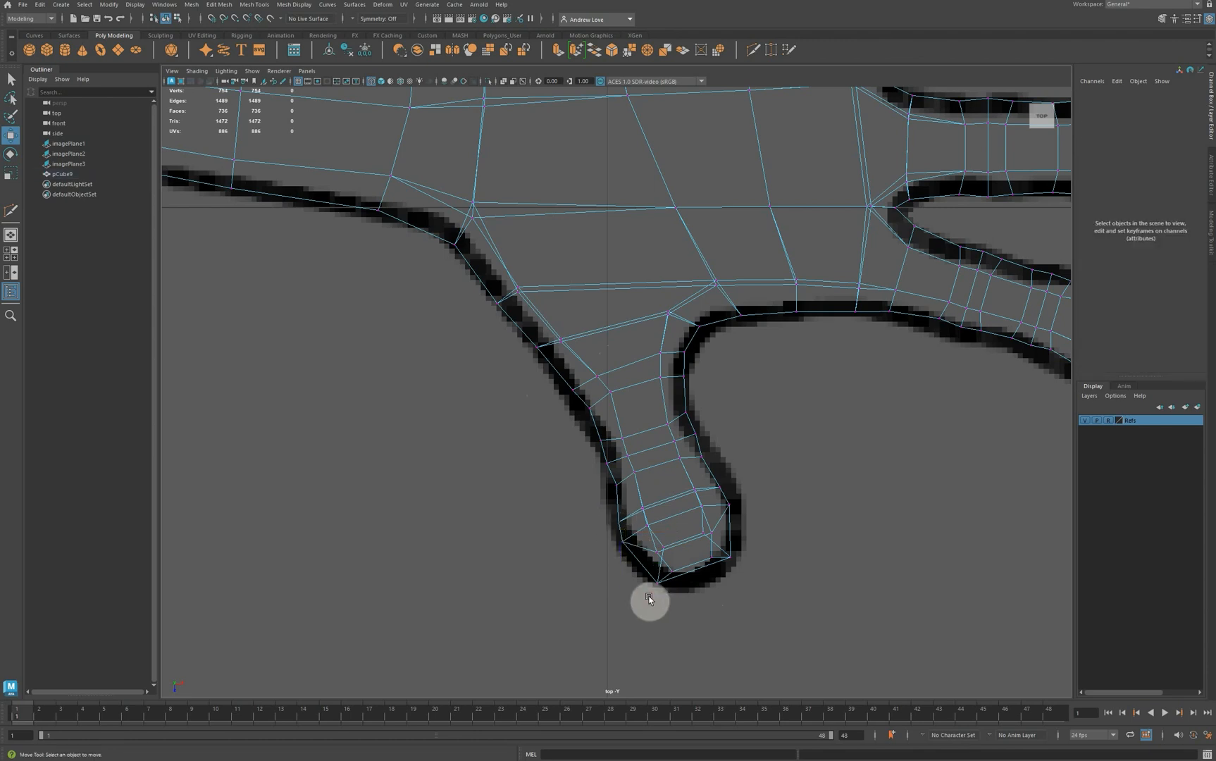
Adjust the two corner vertices at the end of the thumb tip to fit the rounded reference outline.
click(656, 591)
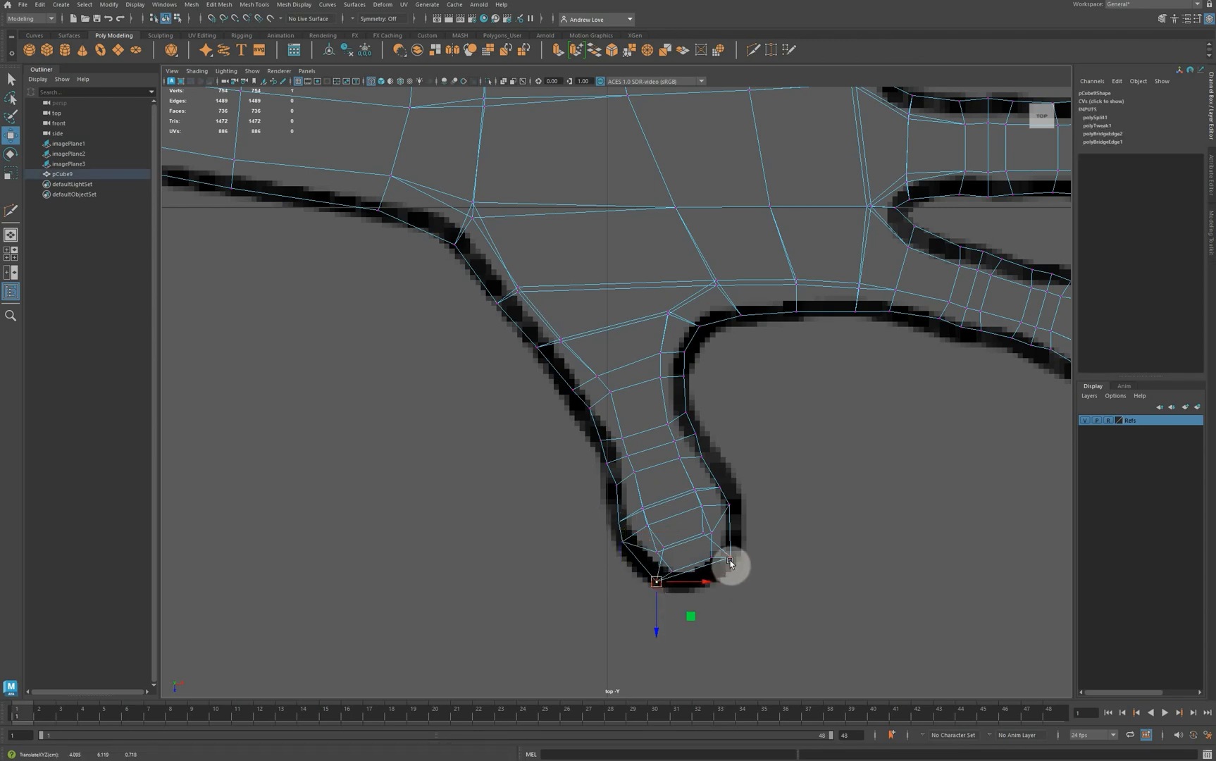
drag(721, 548, 748, 572)
drag(731, 557, 737, 554)
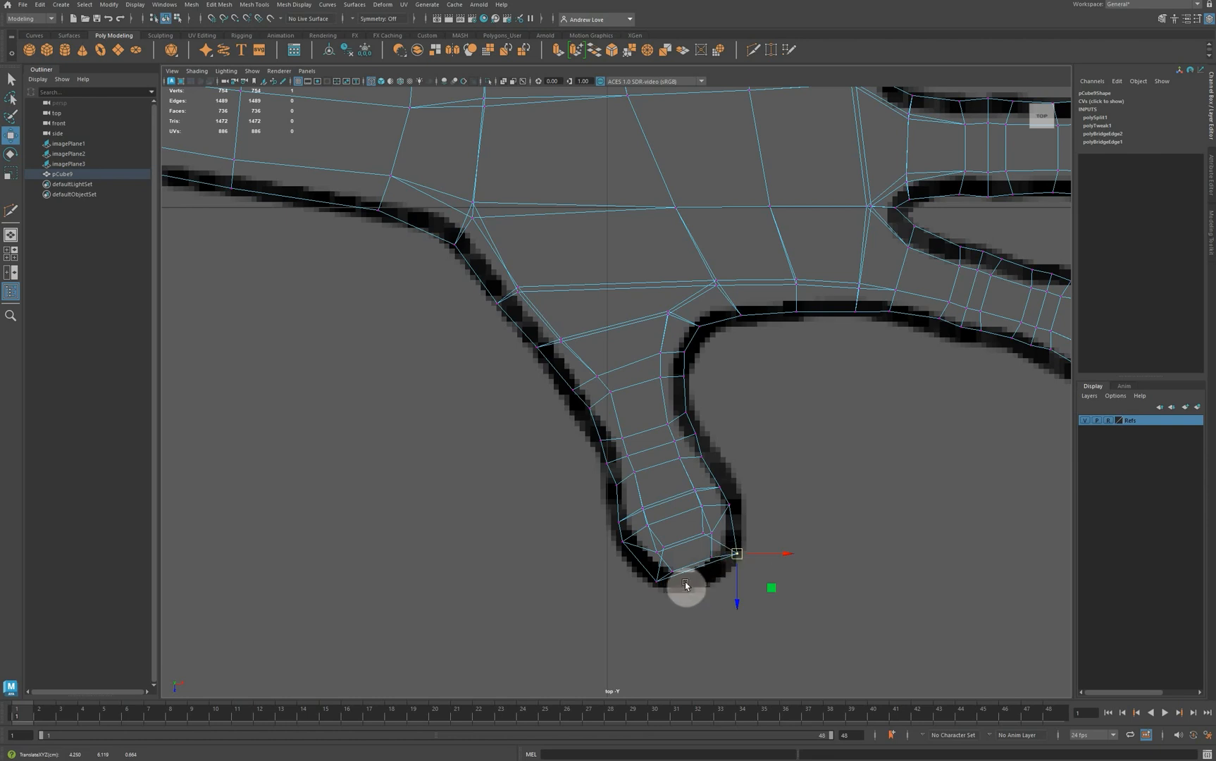
drag(648, 575, 663, 589)
mouse_move(732, 543)
mouse_down()
mouse_move(749, 564)
mouse_move(738, 566)
mouse_up()
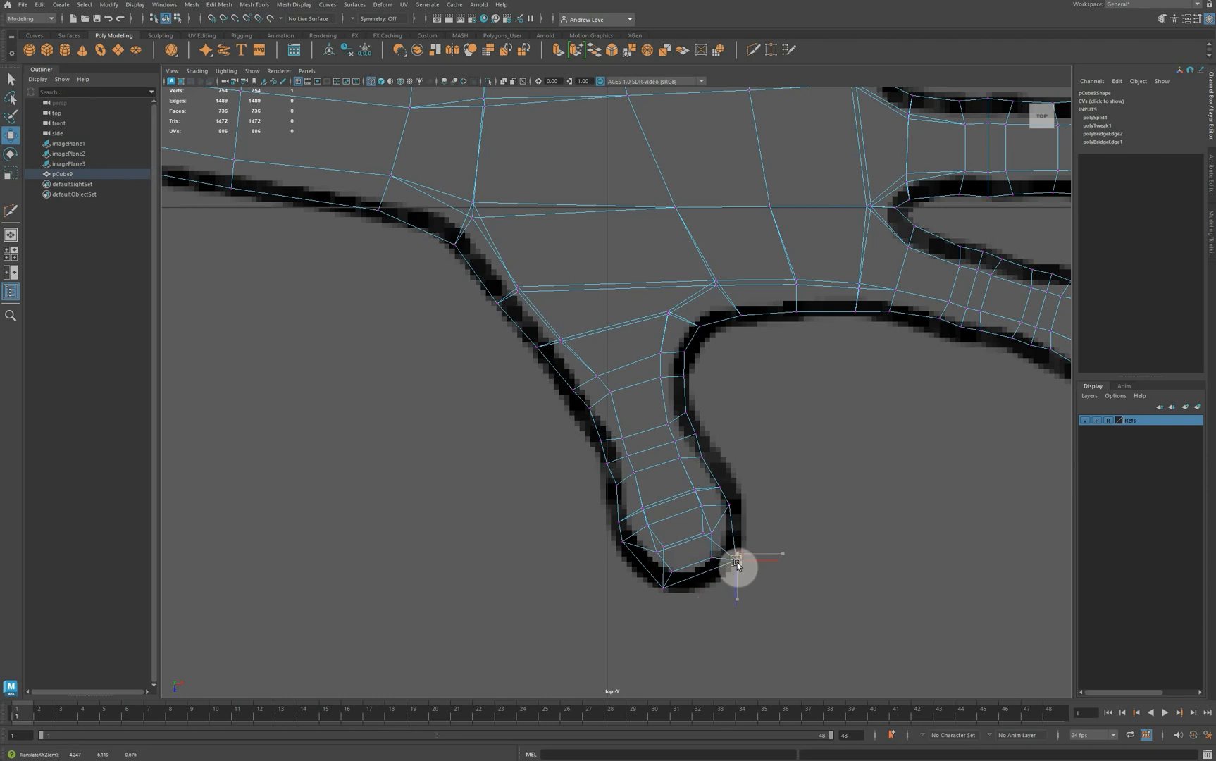
mouse_move(646, 583)
mouse_down()
mouse_move(665, 597)
mouse_move(666, 588)
mouse_up()
Preview the smoothed mesh and examine the hand from above and from the front in perspective.
key(3)
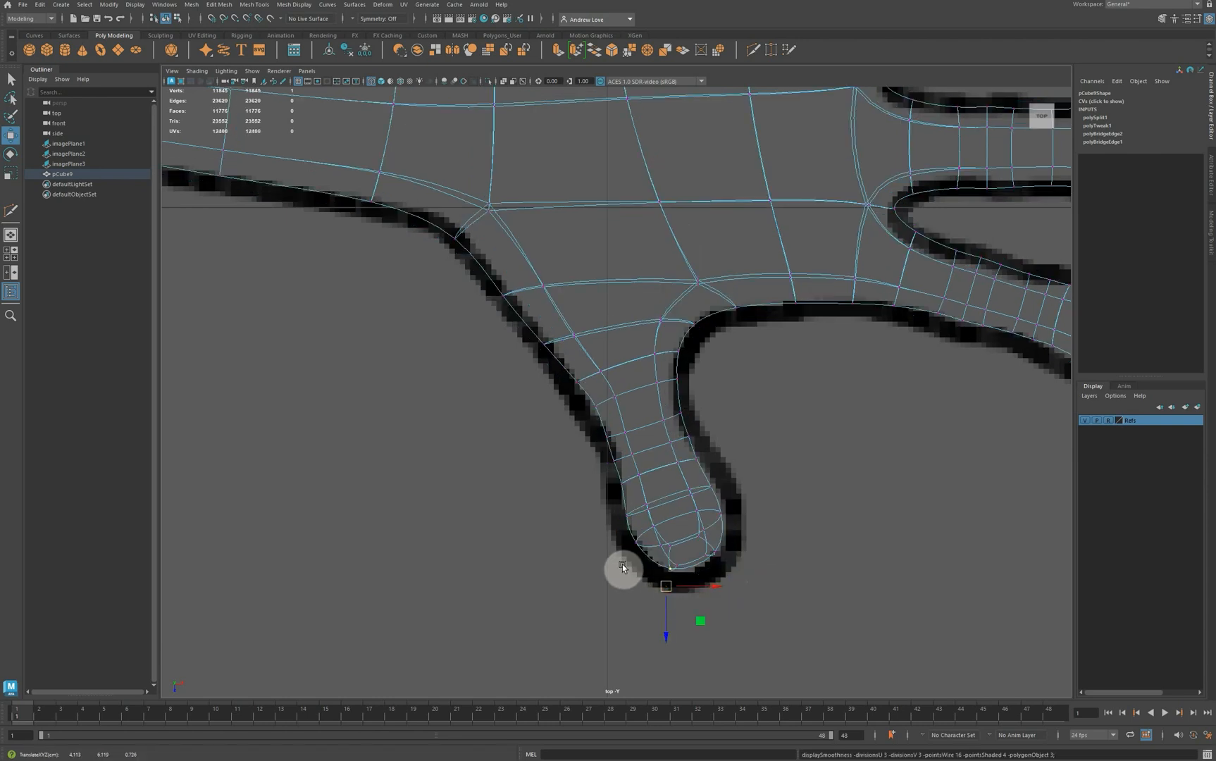
key(space)
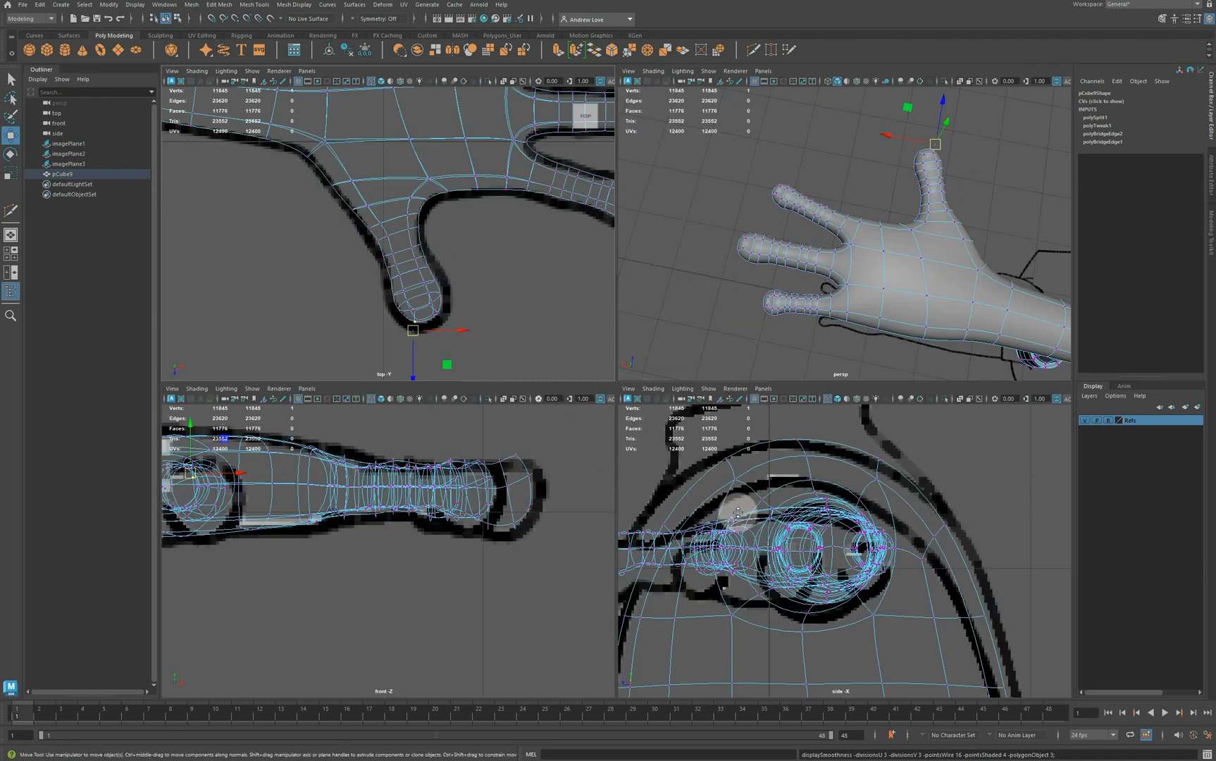
alt+drag(690, 338, 932, 271)
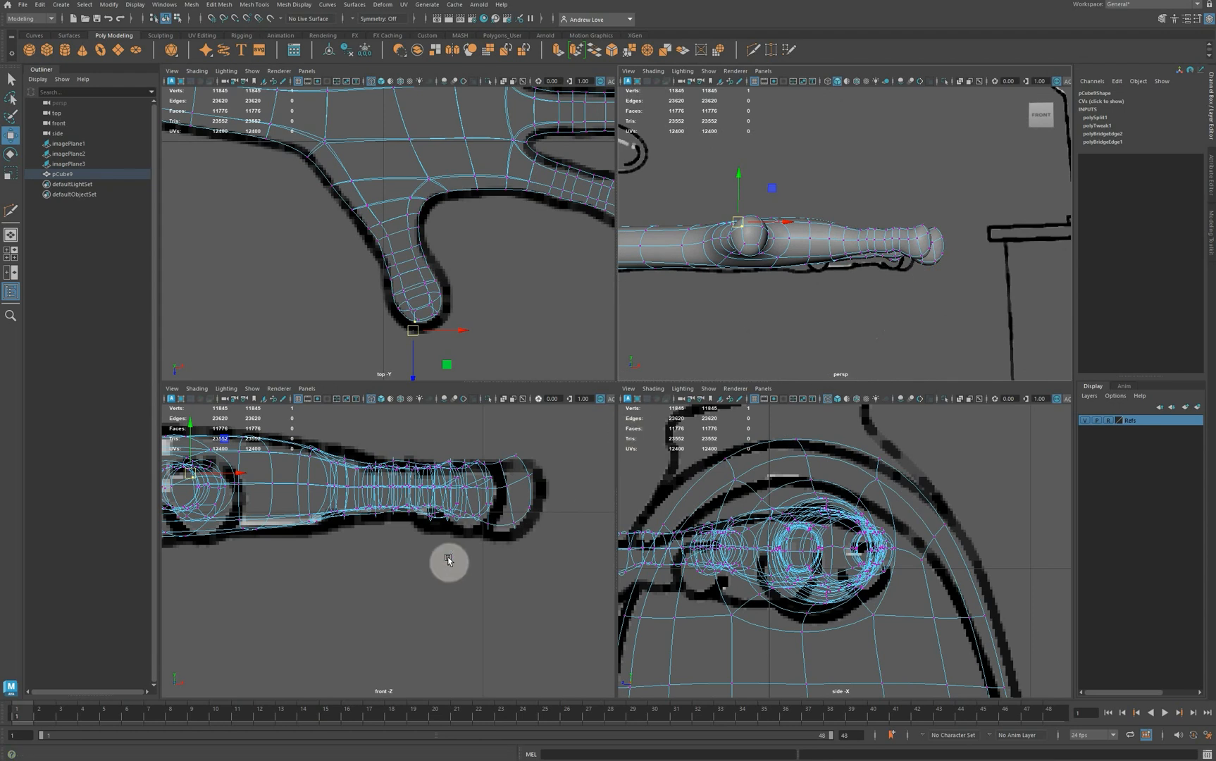
In the unsmoothed front view, lower the underside vertices of the palm near the finger bases toward the reference outline.
key(space)
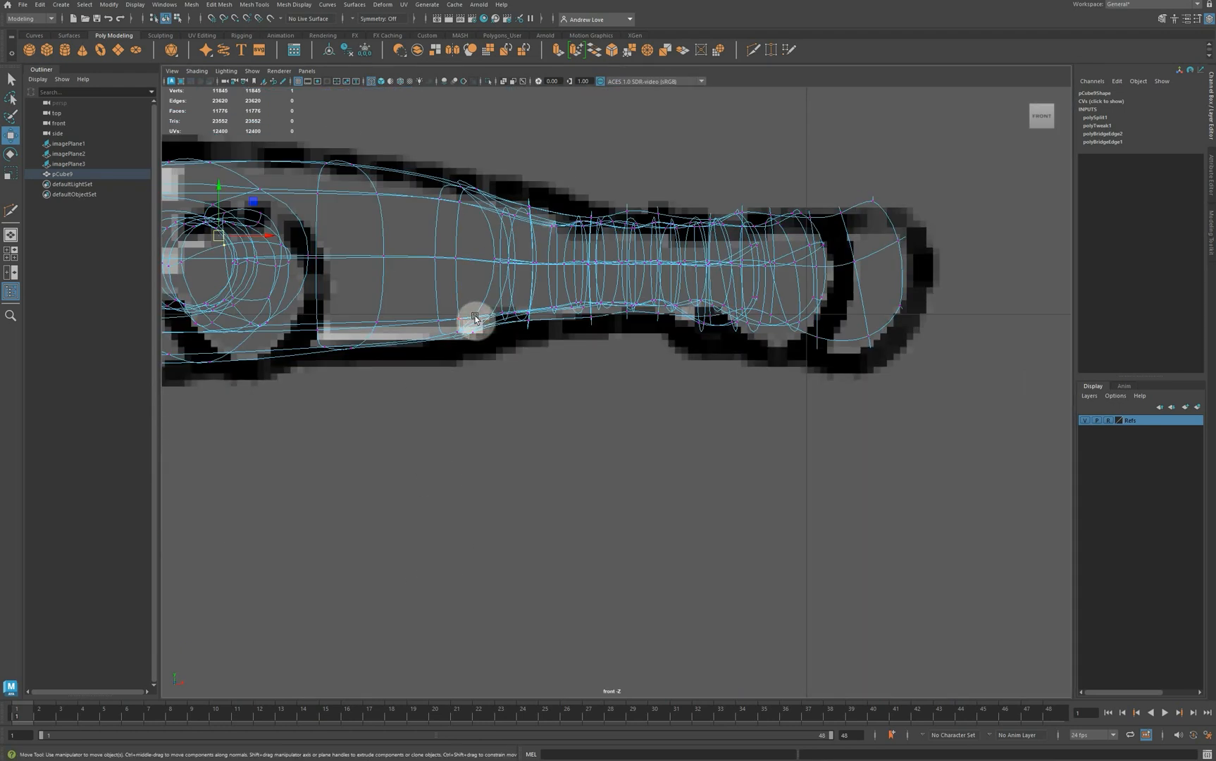
key(1)
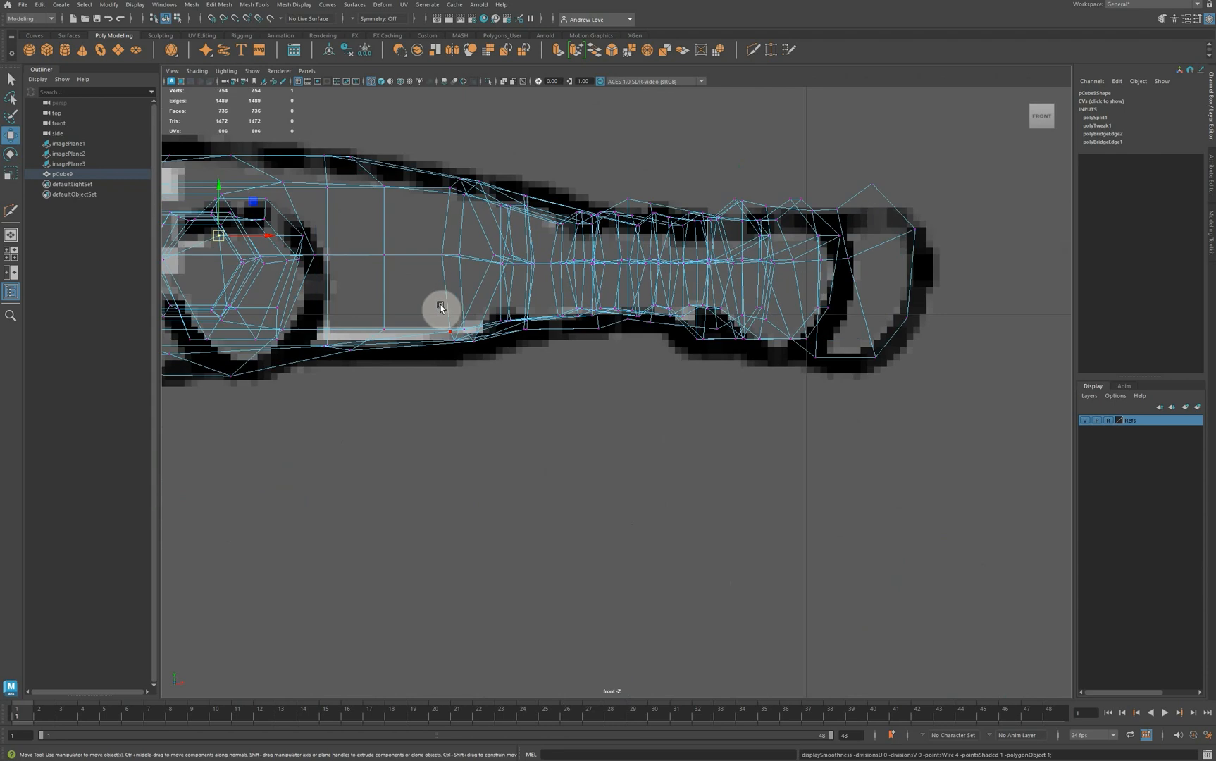
right_click(431, 300)
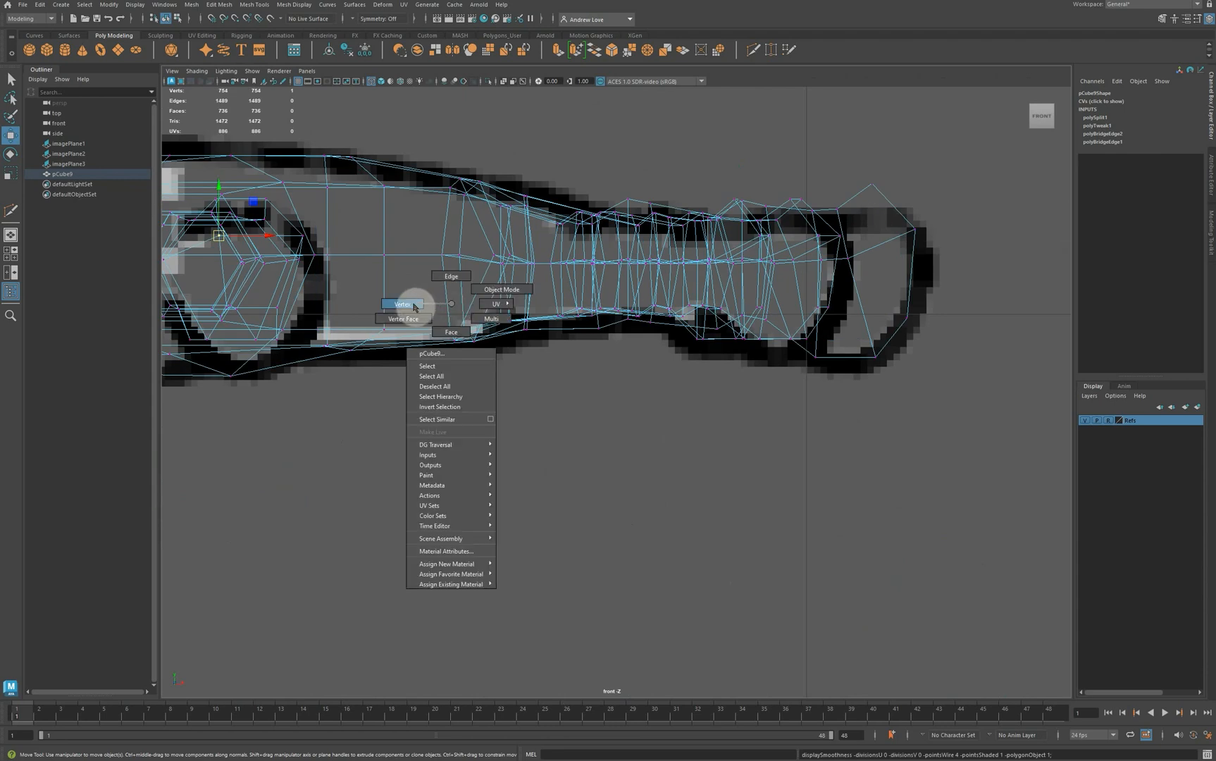
drag(402, 278, 530, 352)
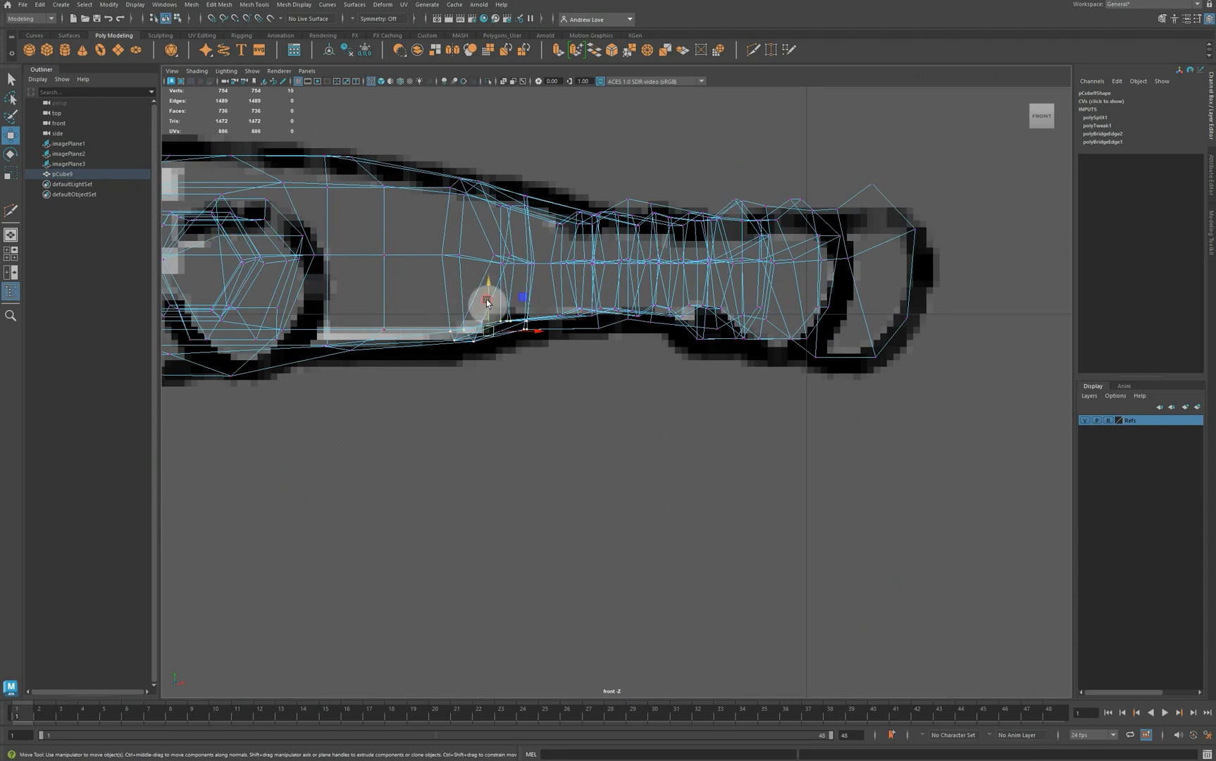
drag(488, 299, 488, 303)
Lower the mid-palm underside vertices and fine-tune those near the finger bases to match the front reference outline.
drag(322, 326, 407, 388)
drag(499, 372, 556, 344)
click(613, 402)
click(488, 303)
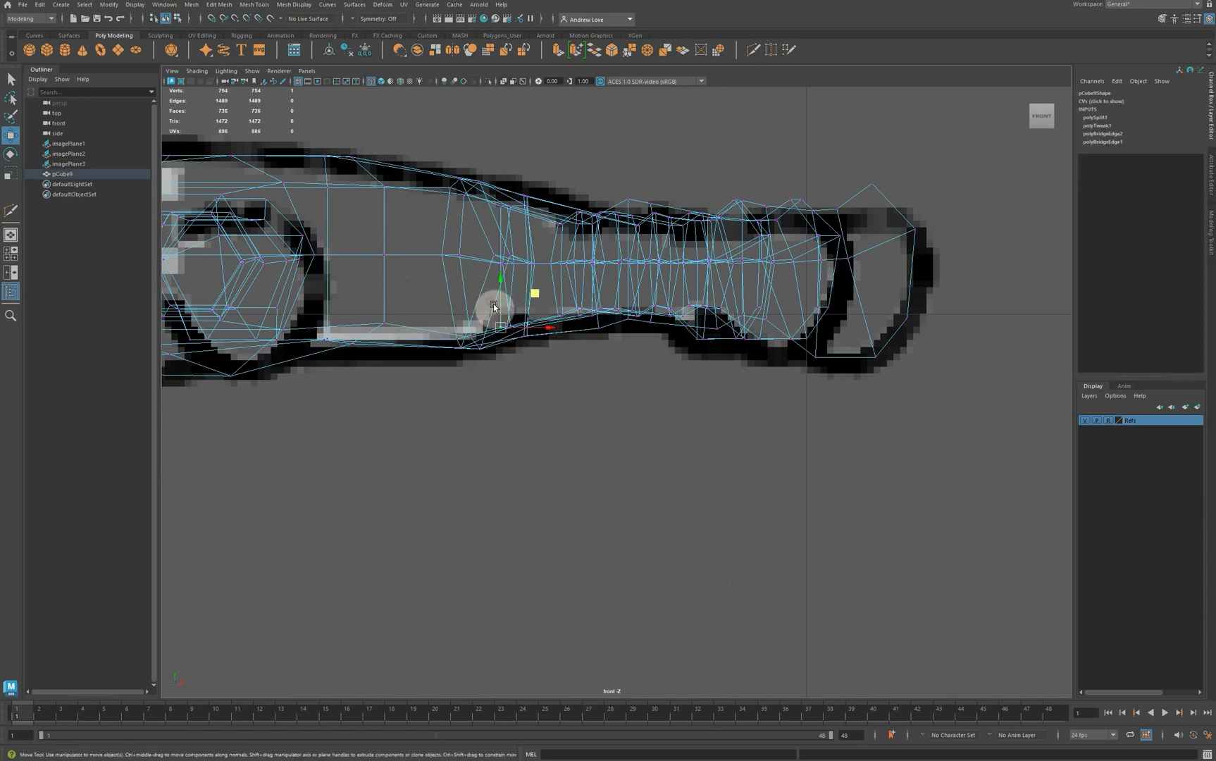
drag(520, 325, 496, 306)
click(597, 410)
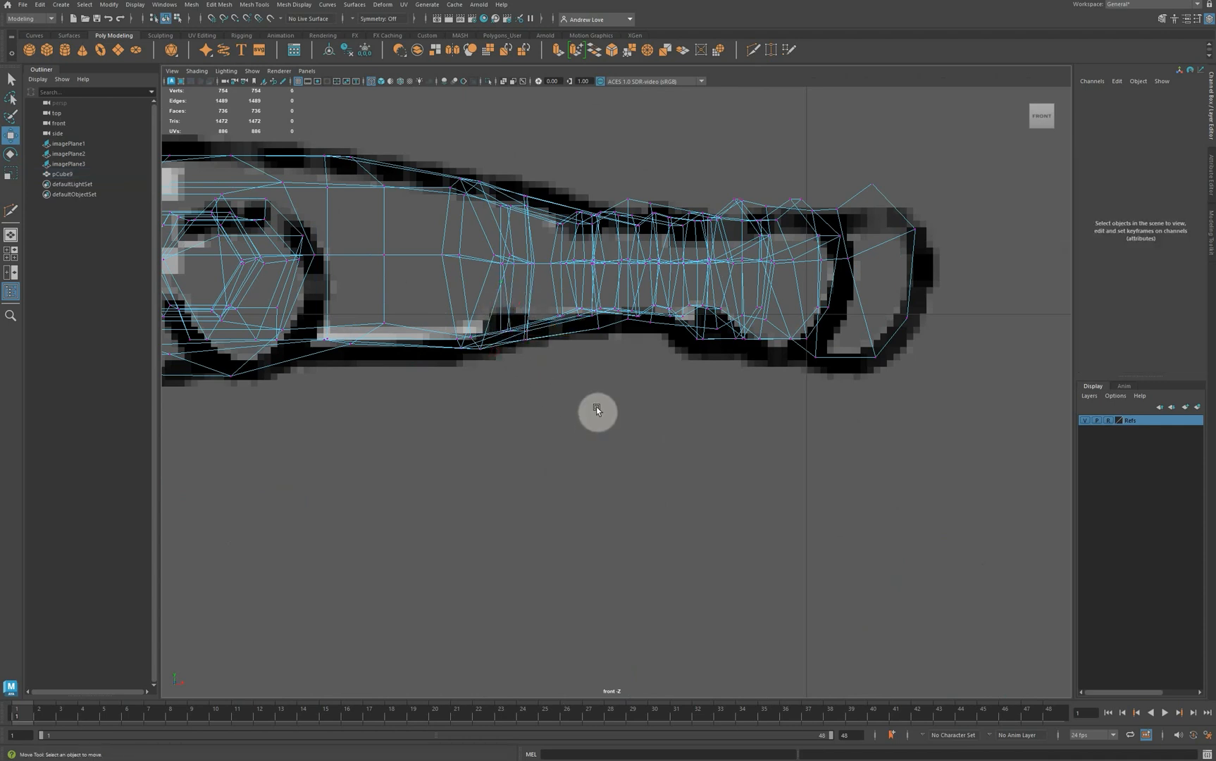
Select the whole body mesh in the perspective view and soften all of its edges.
key(space)
key(space)
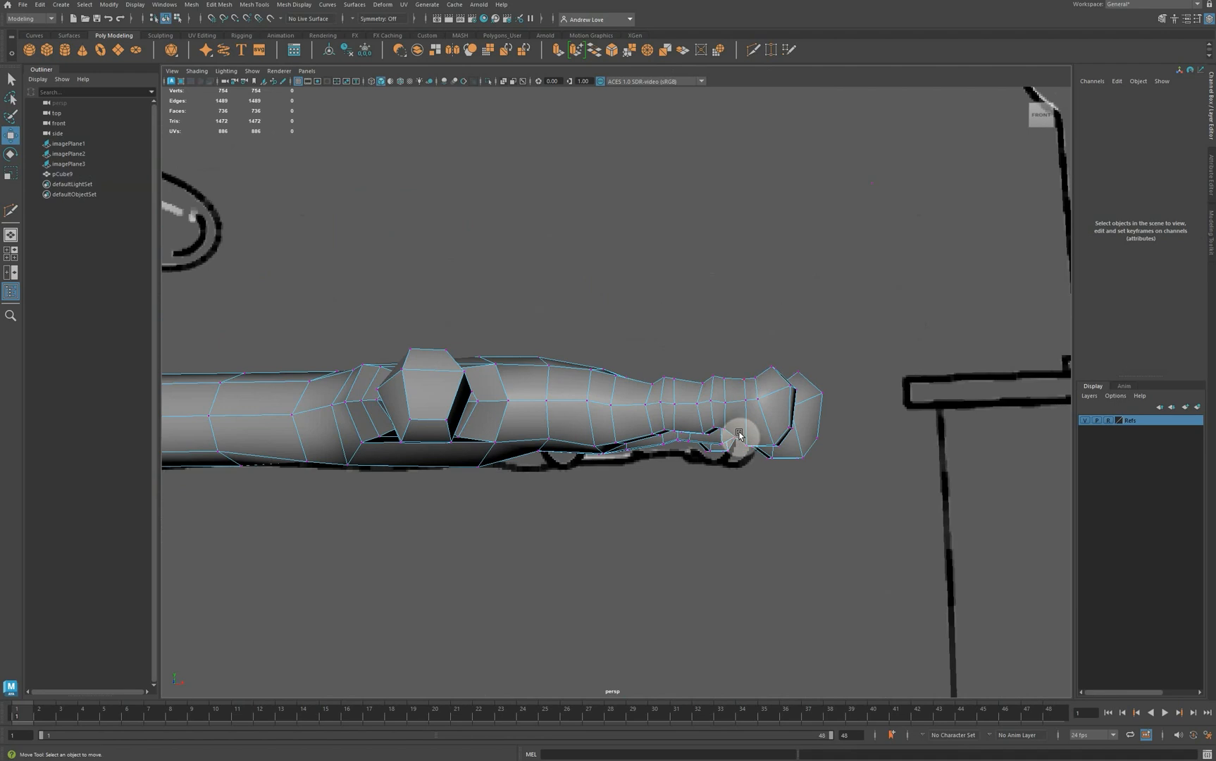
alt+drag(735, 434, 692, 469)
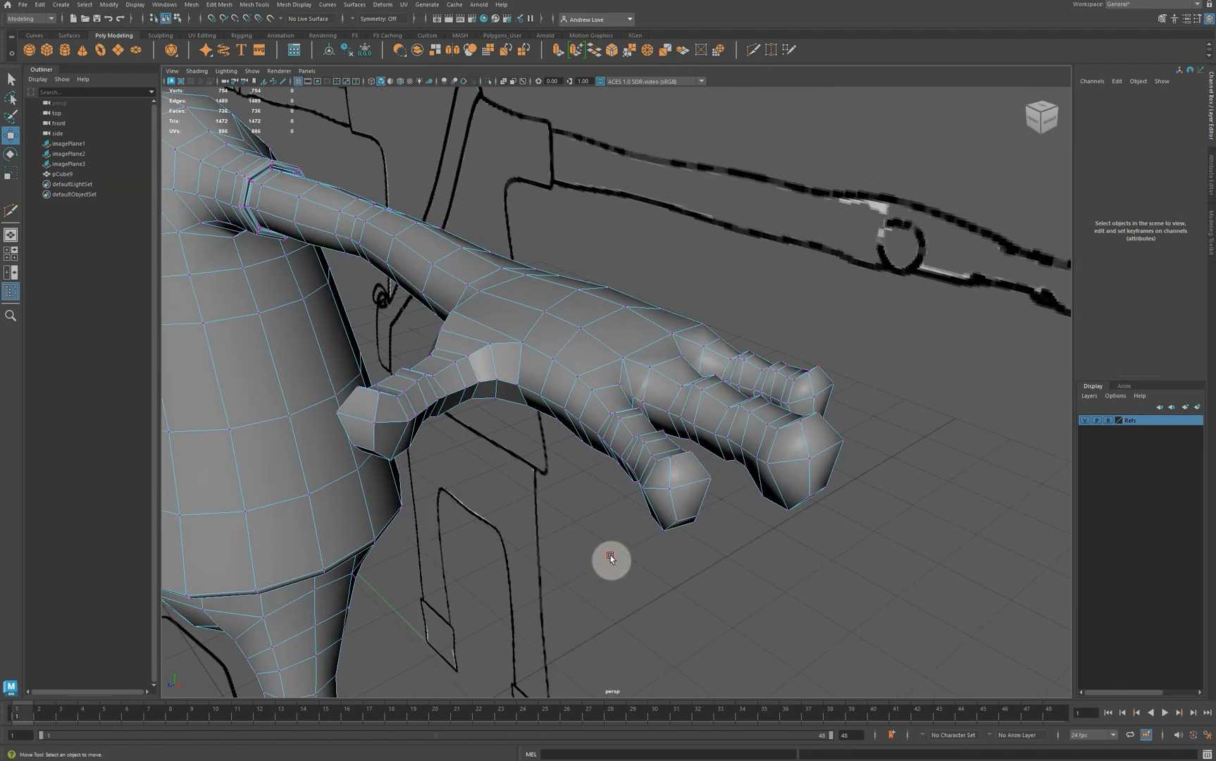
right_drag(458, 257, 462, 245)
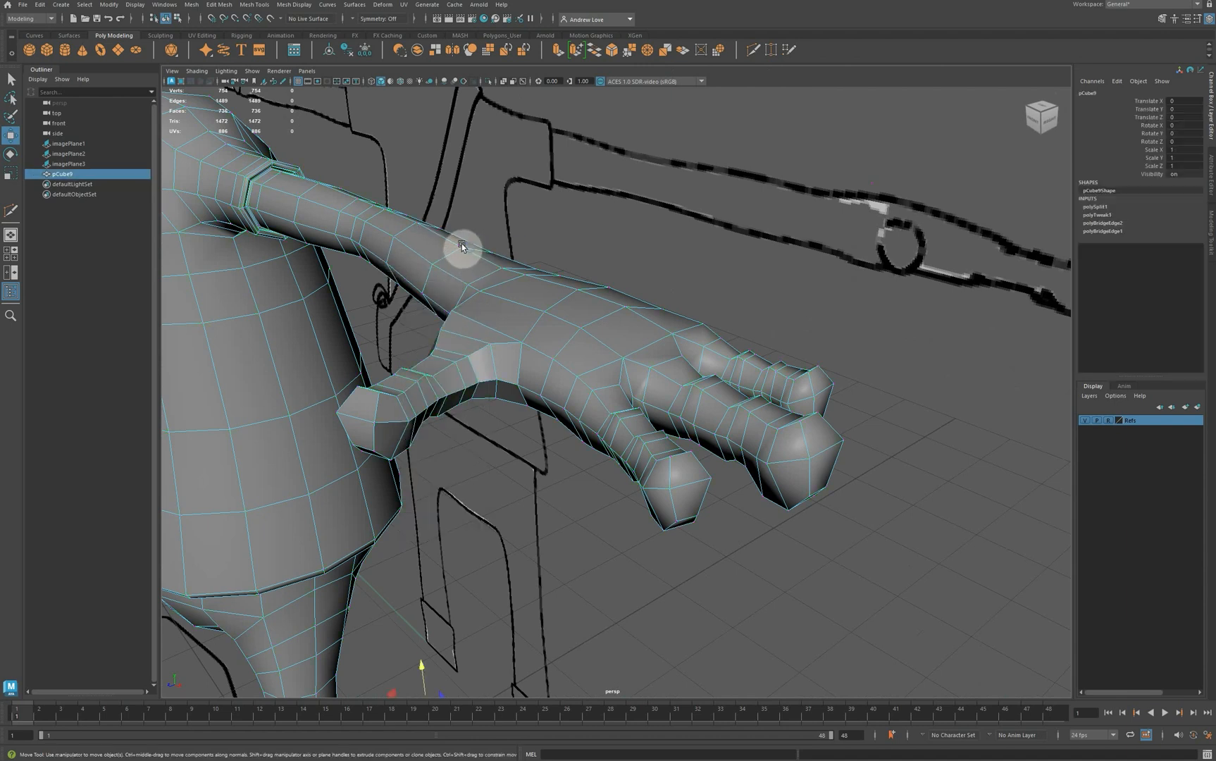
click(295, 6)
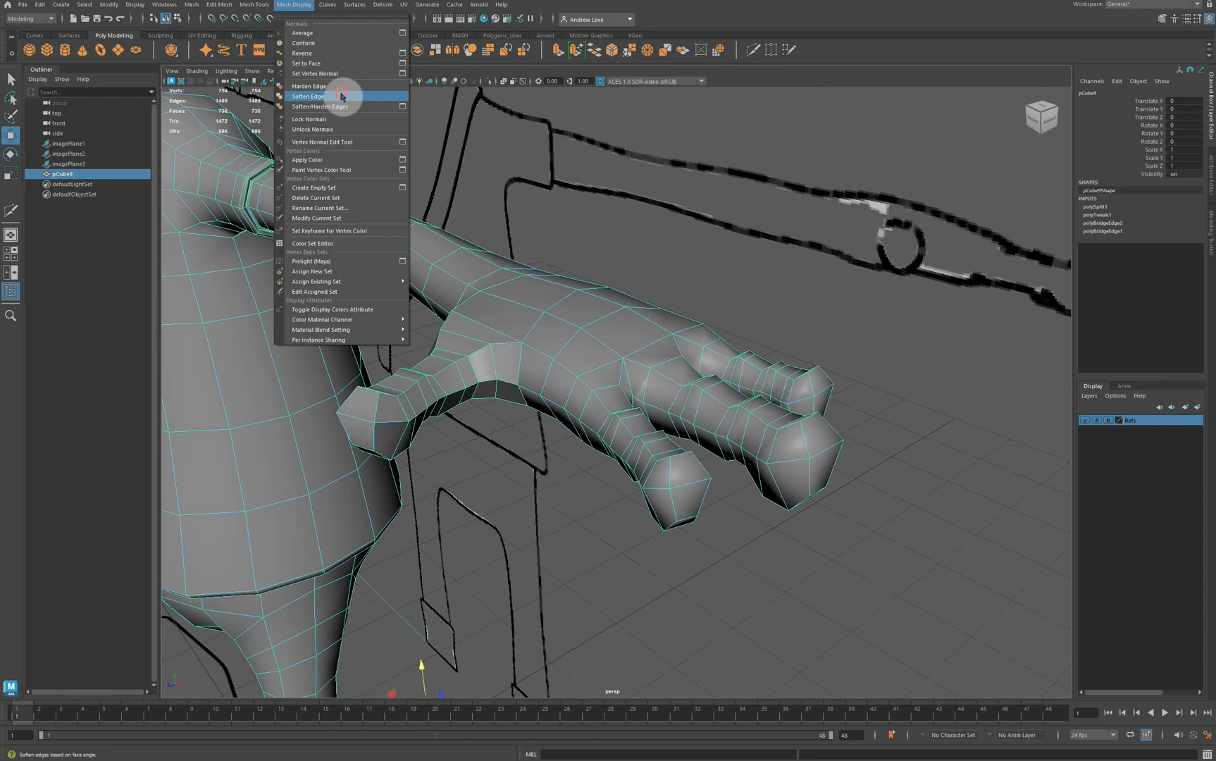
click(308, 96)
click(492, 124)
scroll(500, 137, down, 6)
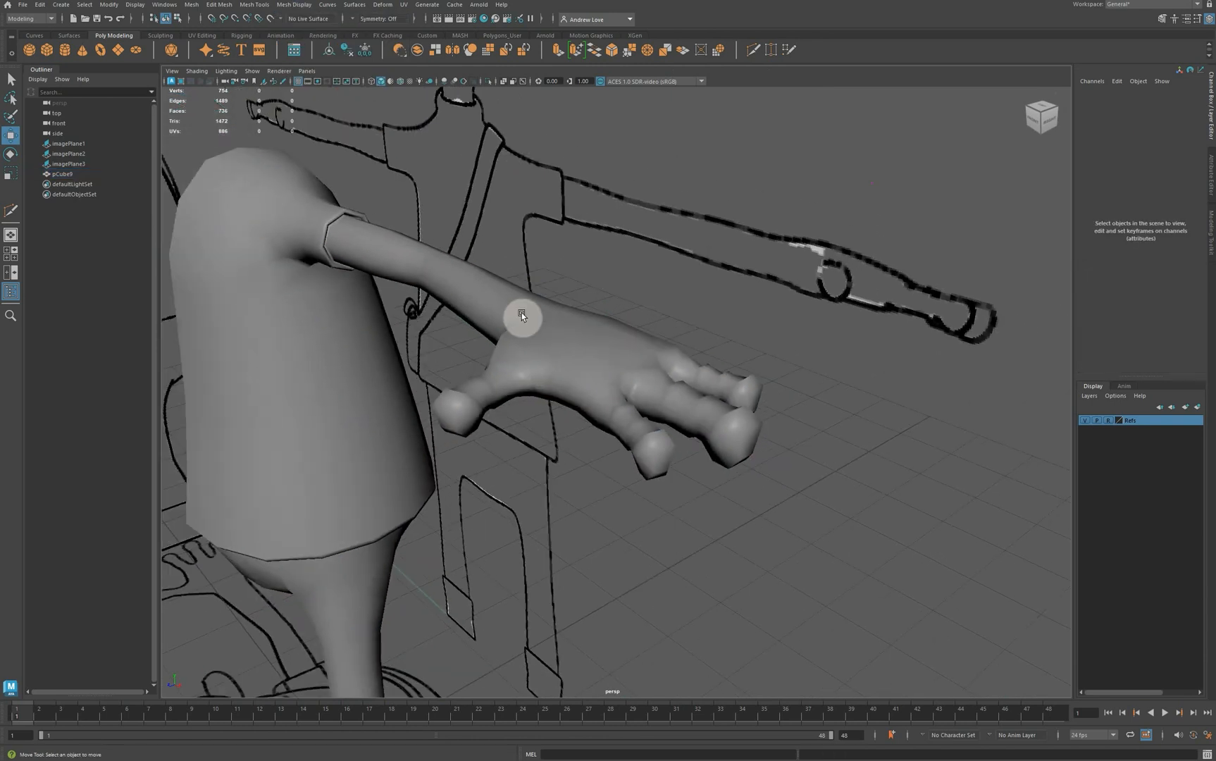
Preview the body mesh smoothed and examine the hand and fingers from several angles.
click(521, 313)
key(3)
click(705, 274)
alt+drag(711, 276, 709, 352)
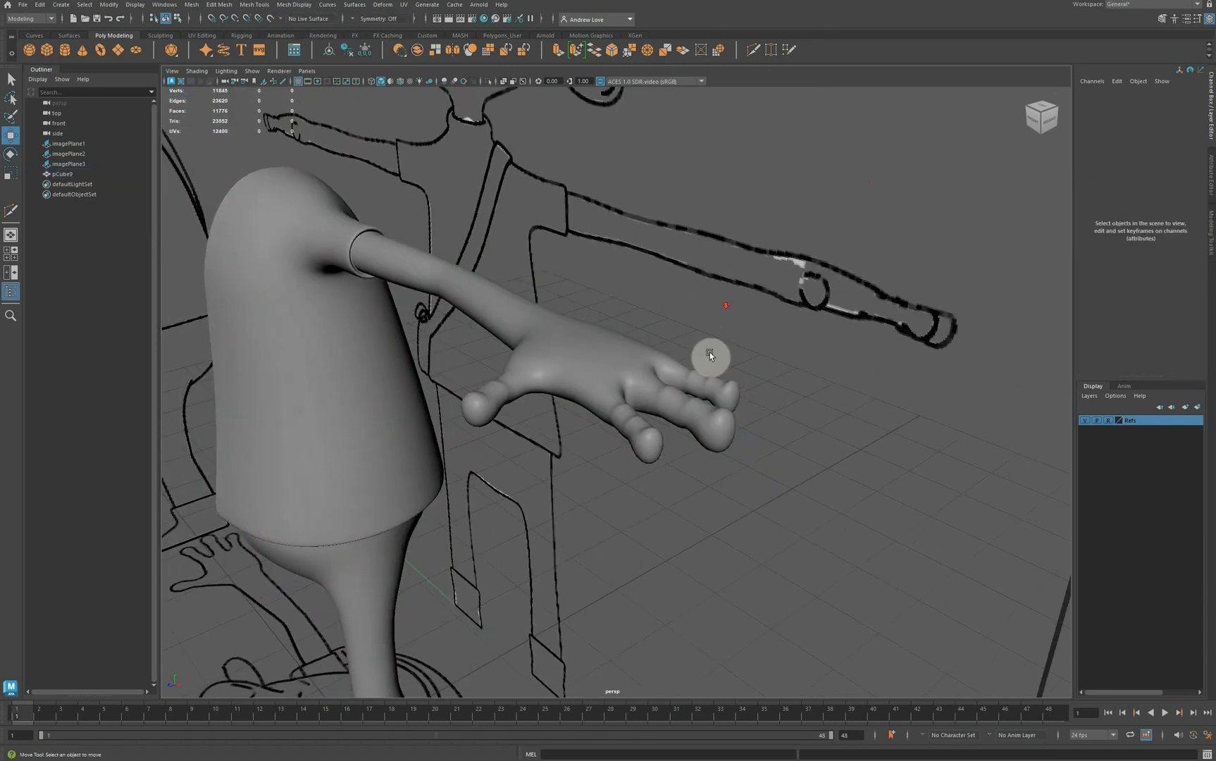
alt+drag(649, 452, 609, 407)
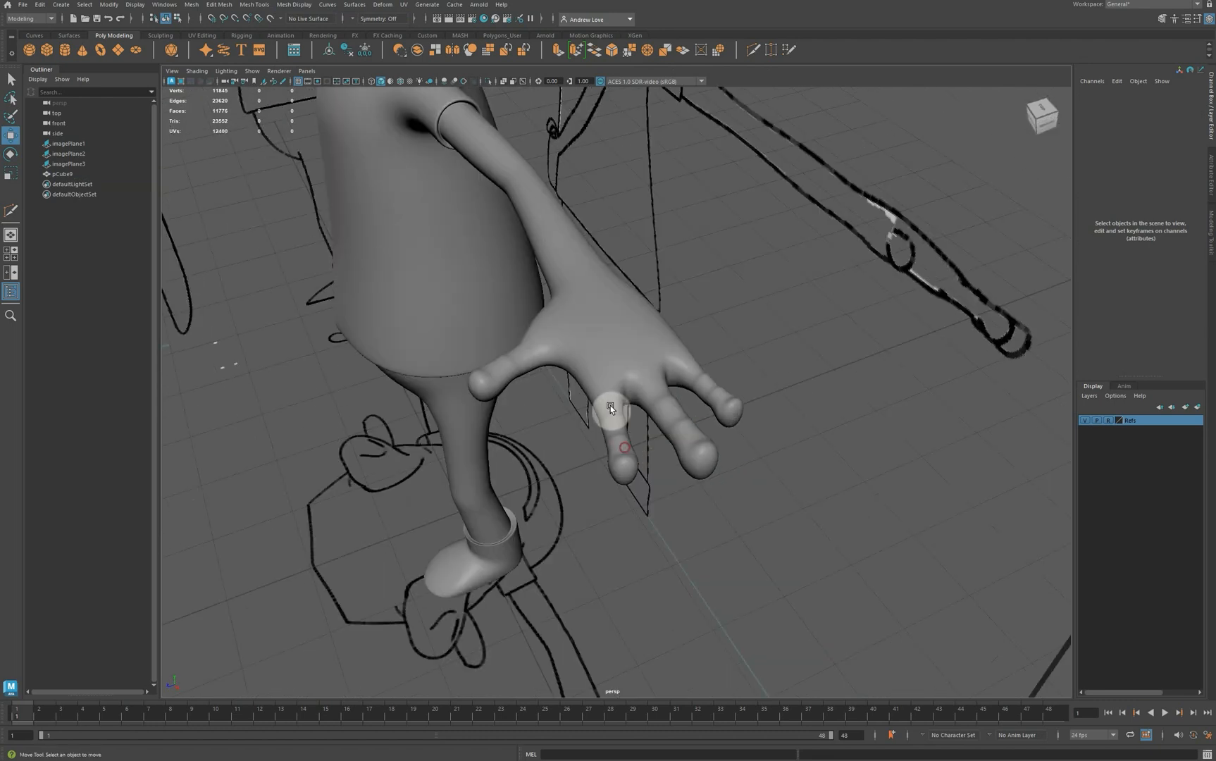
alt+drag(572, 501, 604, 485)
Select two faces at the tip of the index finger and grow the face selection back to the finger's base.
click(600, 474)
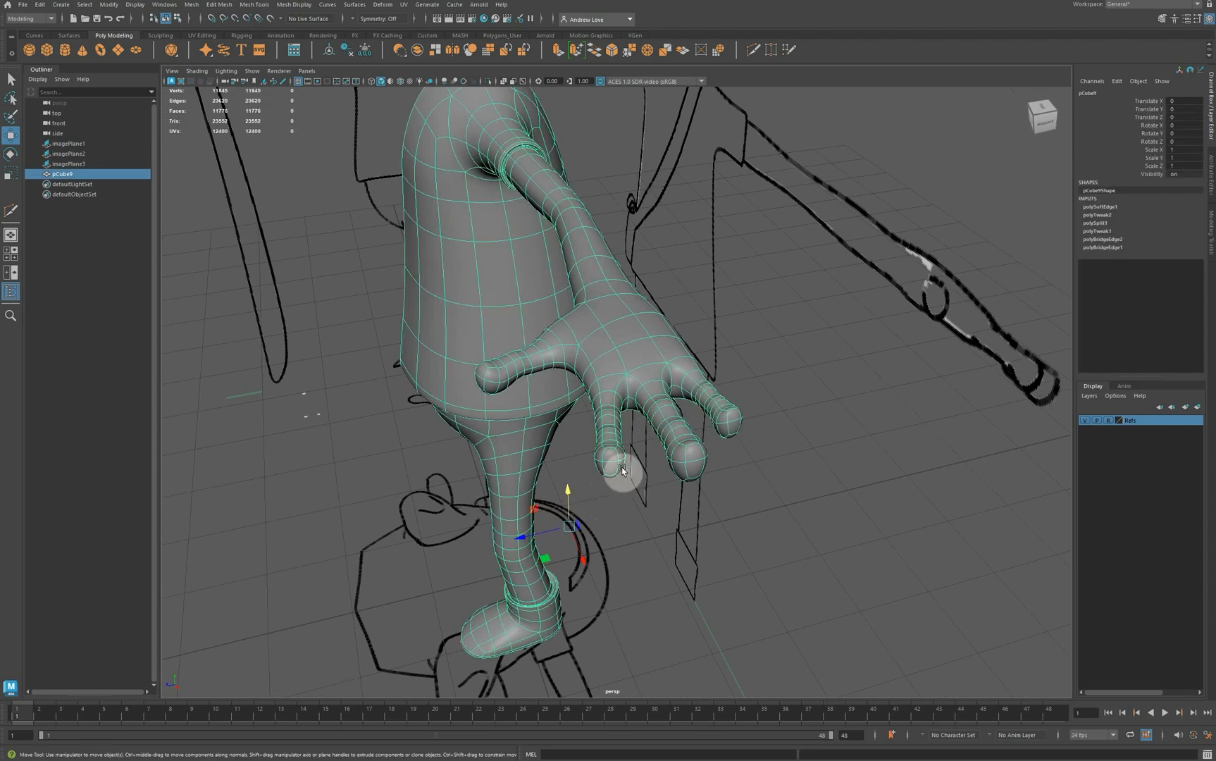
scroll(625, 470, up, 3)
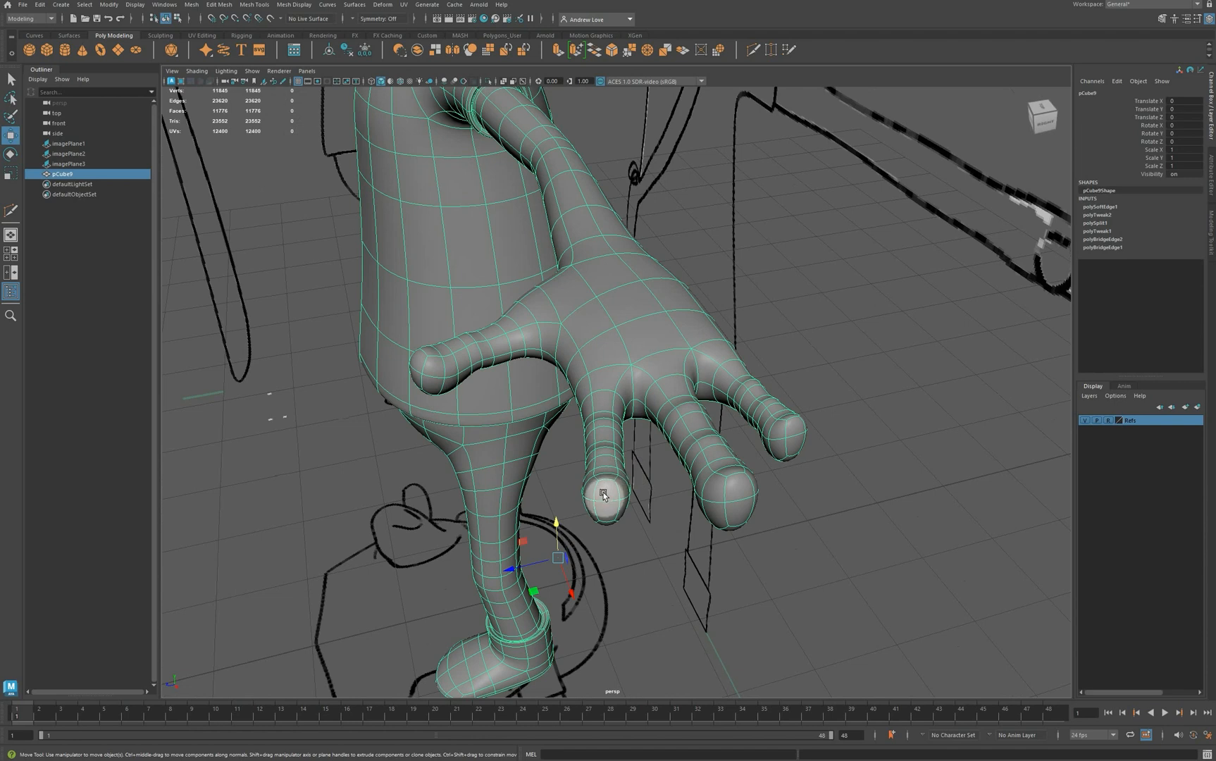
right_drag(608, 490, 609, 503)
click(601, 489)
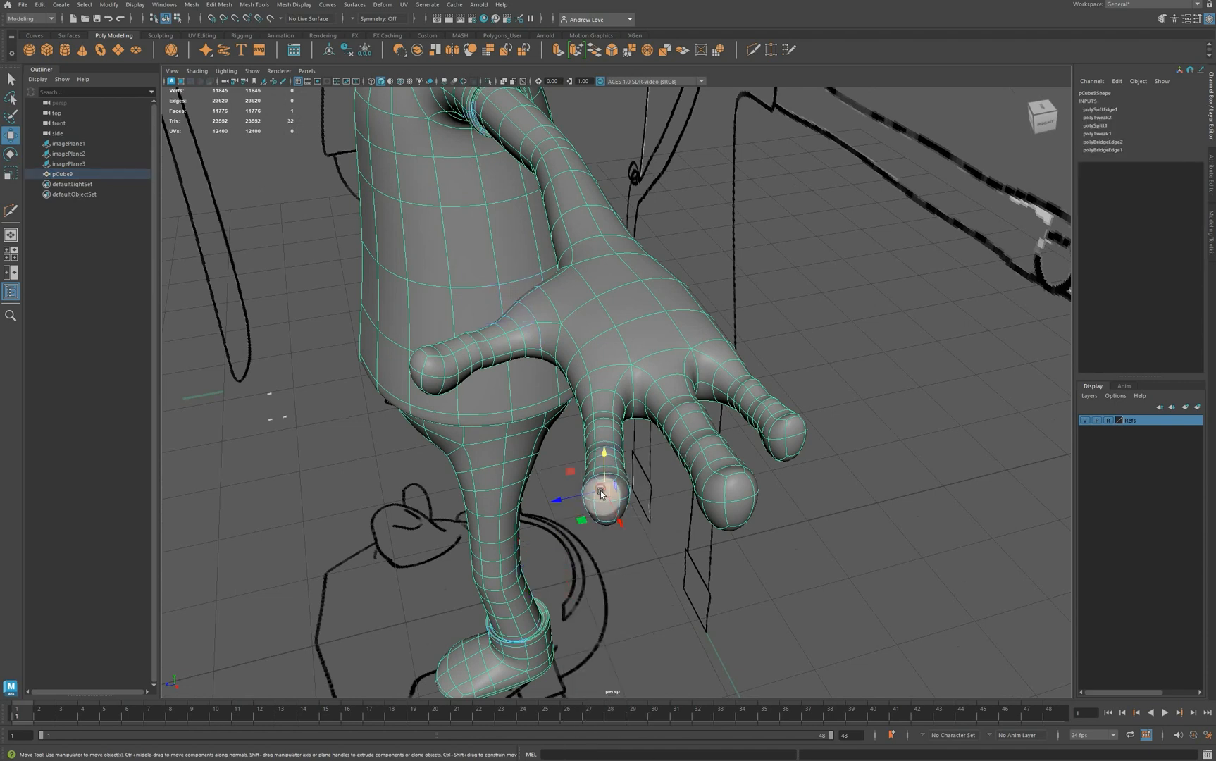
shift+click(603, 516)
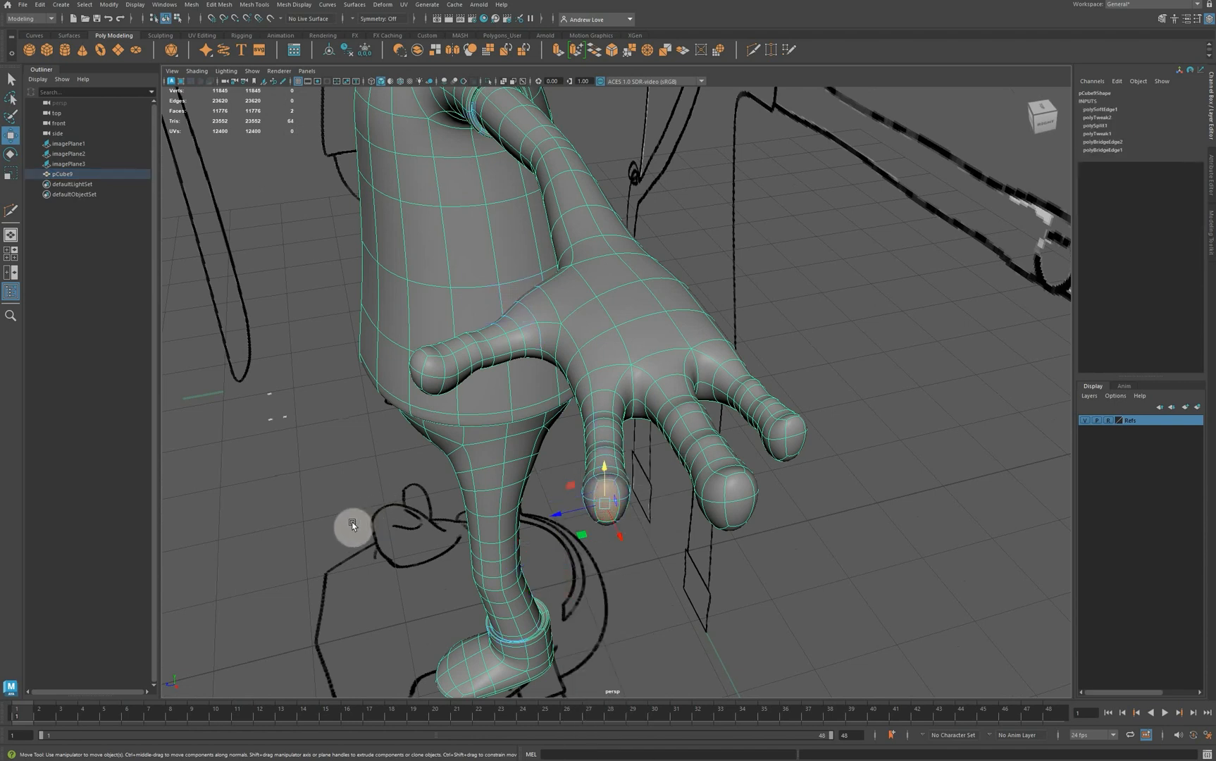
alt+drag(351, 521, 393, 524)
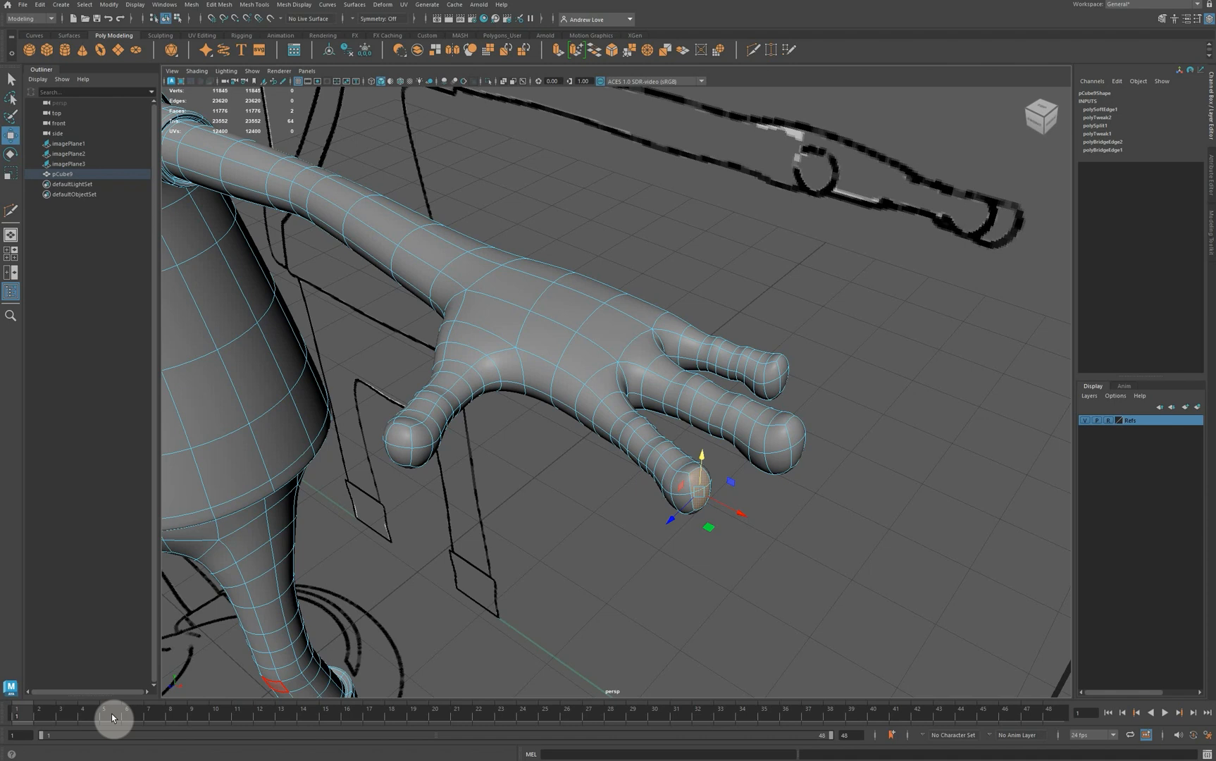
key(shift+period)
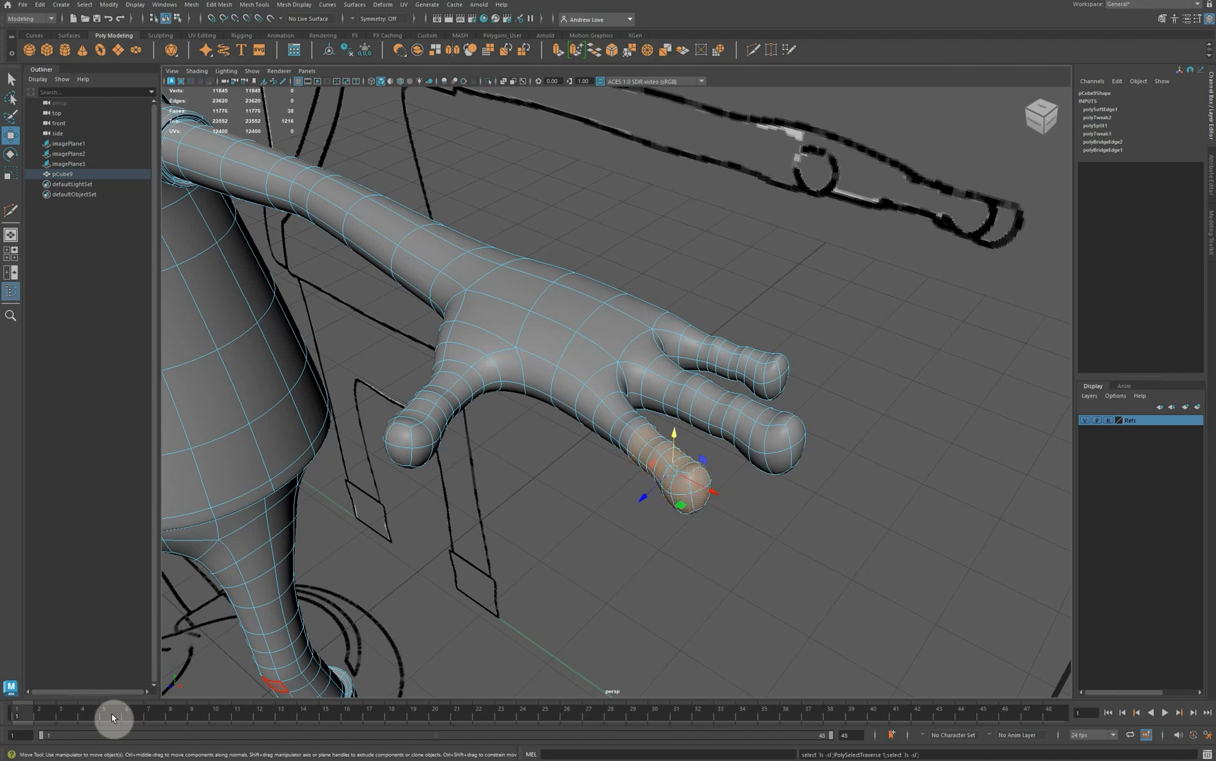
key(shift+period)
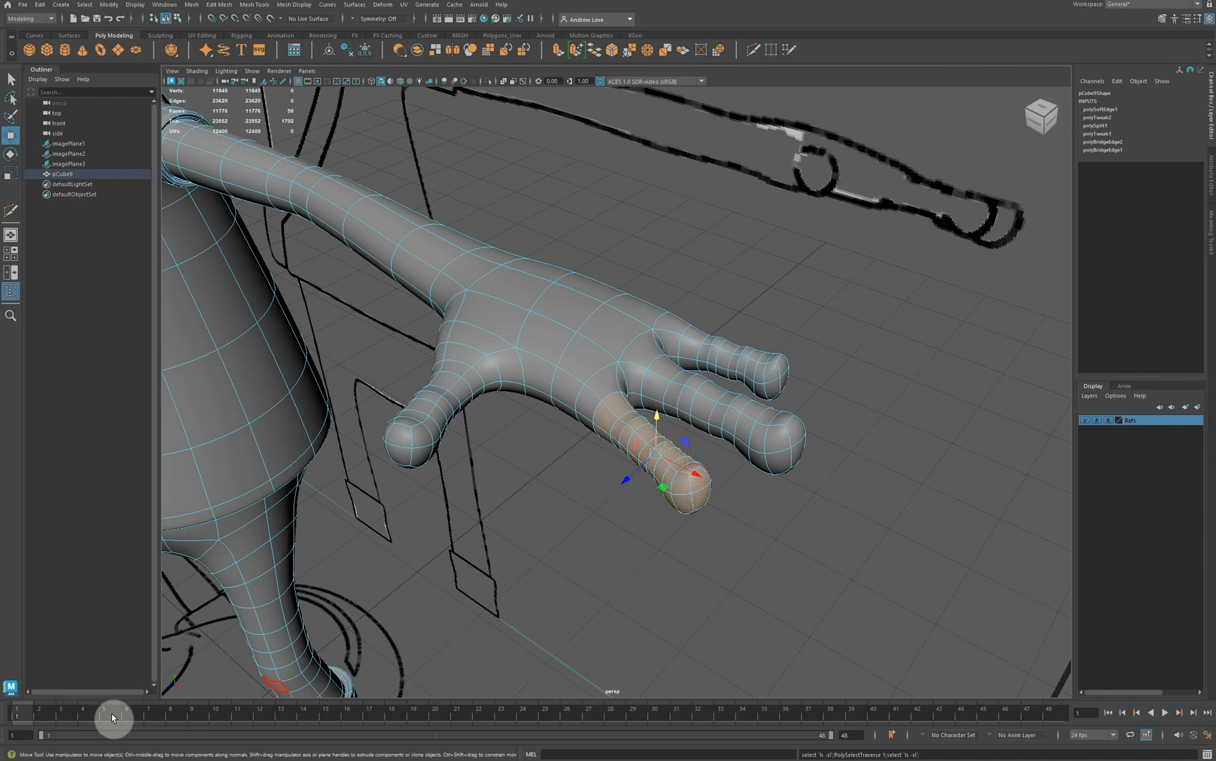
key(shift+comma)
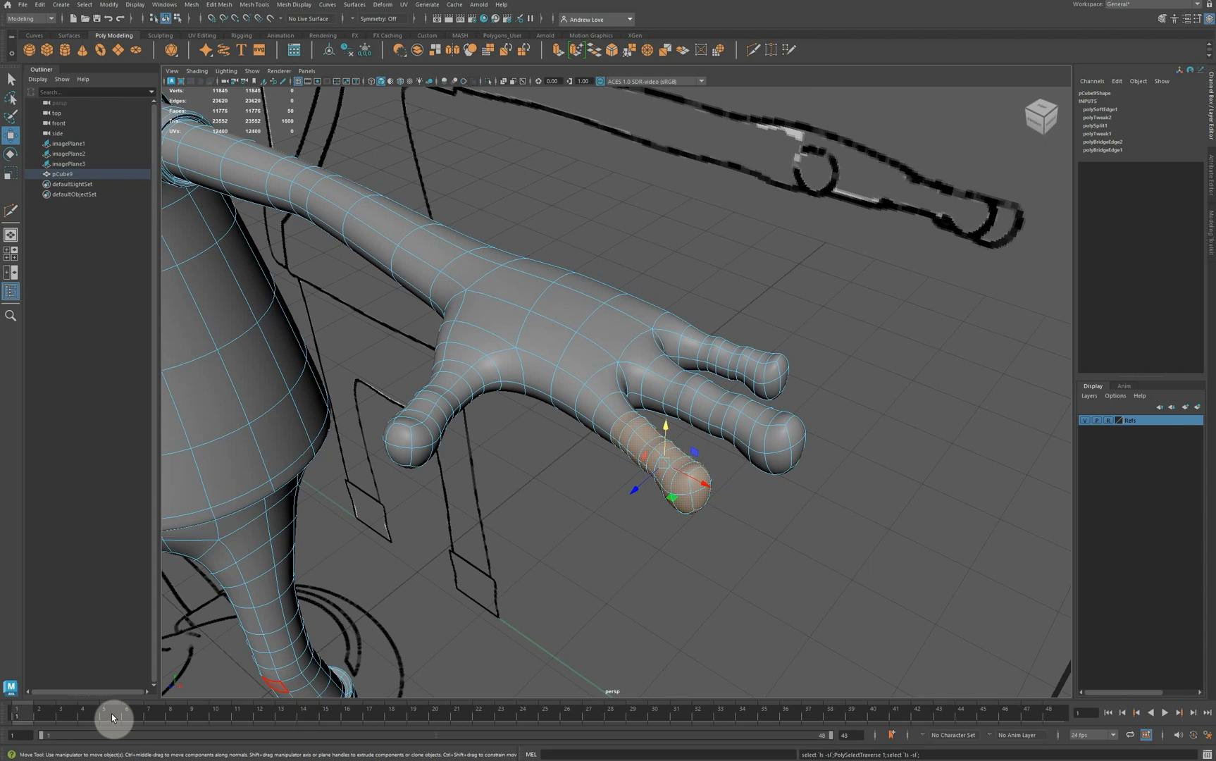
key(shift+period)
Turn off the smooth preview, scale the selected index finger faces slightly across the finger's width and nudge them sideways.
key(r)
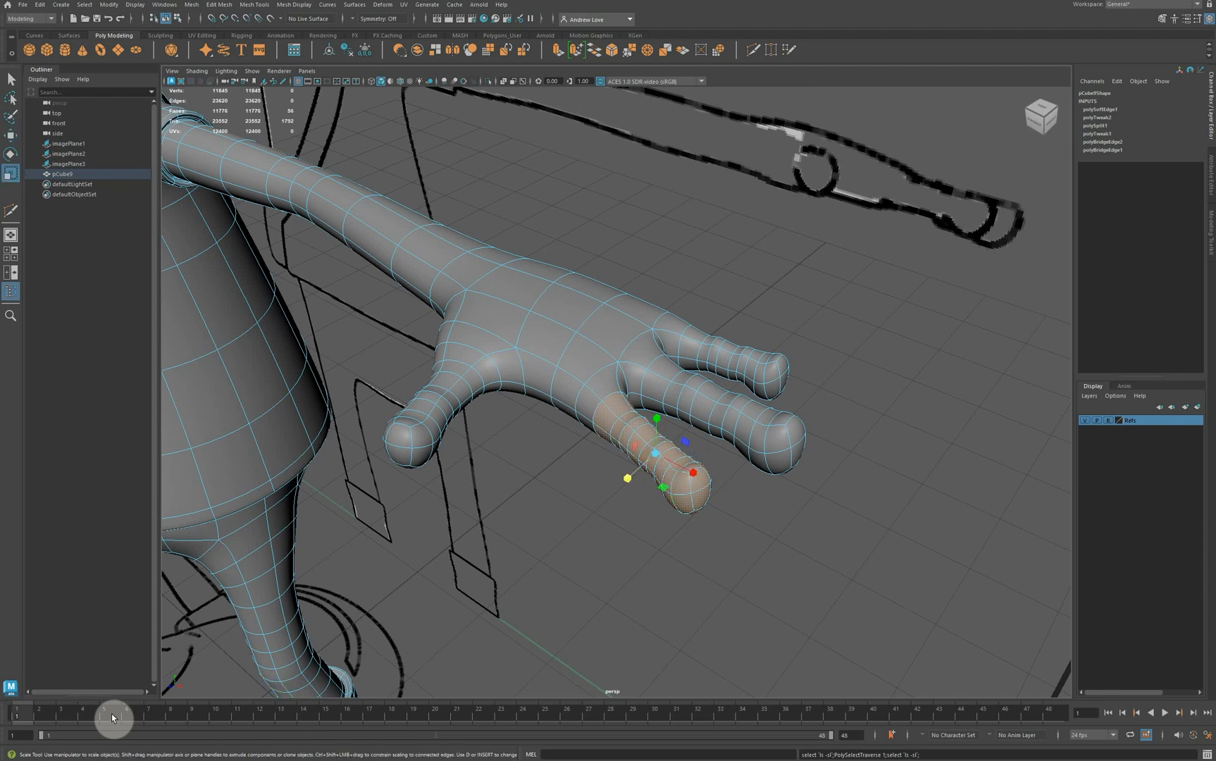
middle_drag(626, 479, 622, 481)
key(1)
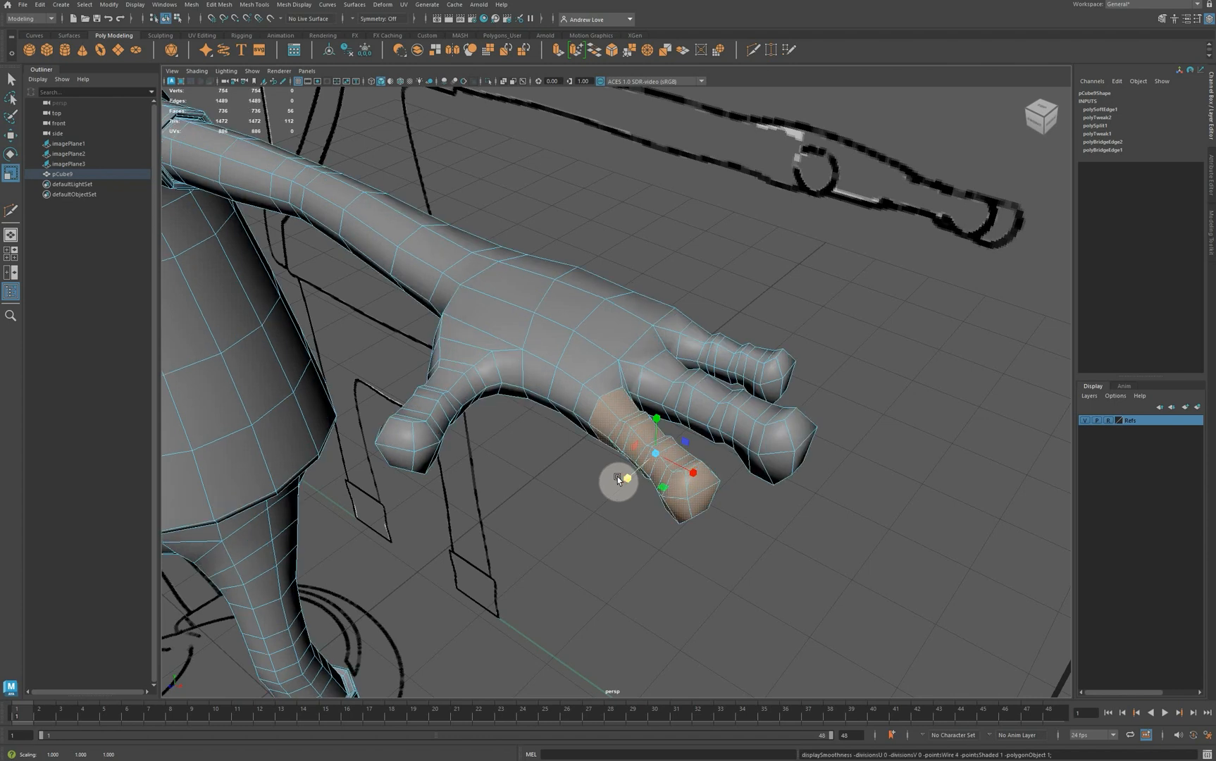
alt+drag(561, 559, 517, 606)
drag(577, 494, 576, 495)
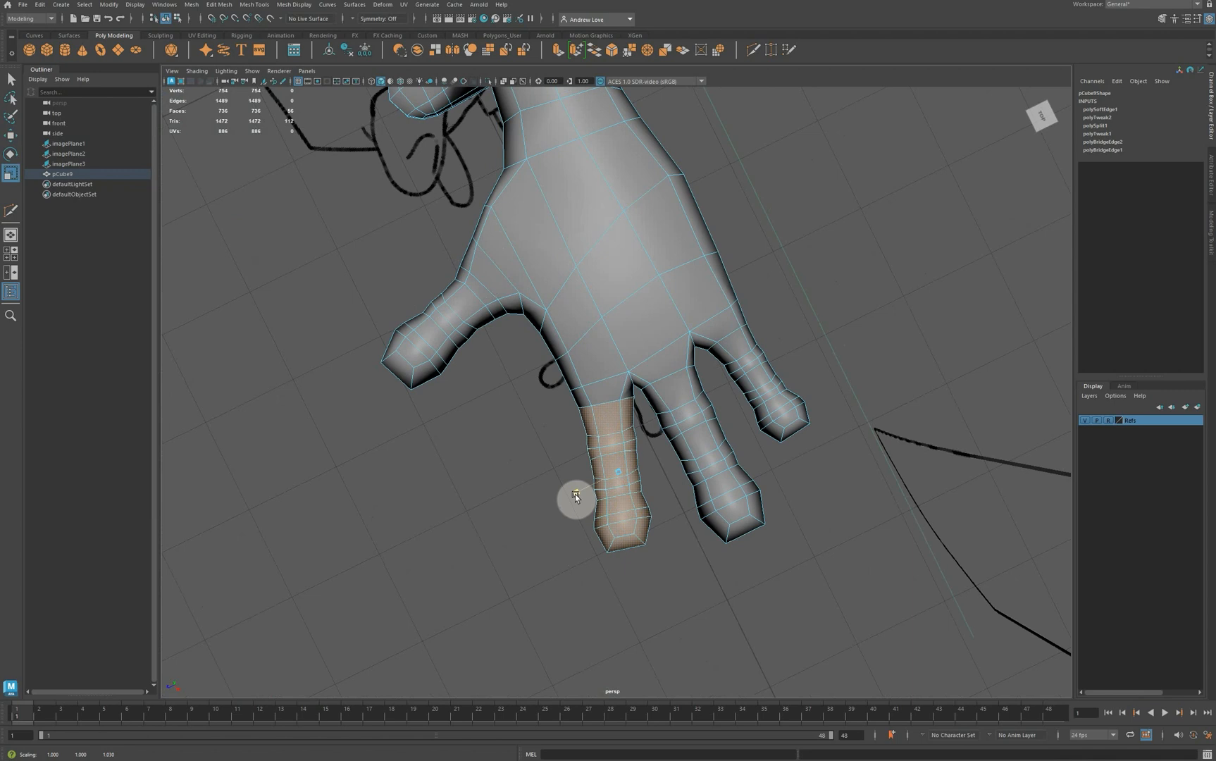
key(w)
click(572, 495)
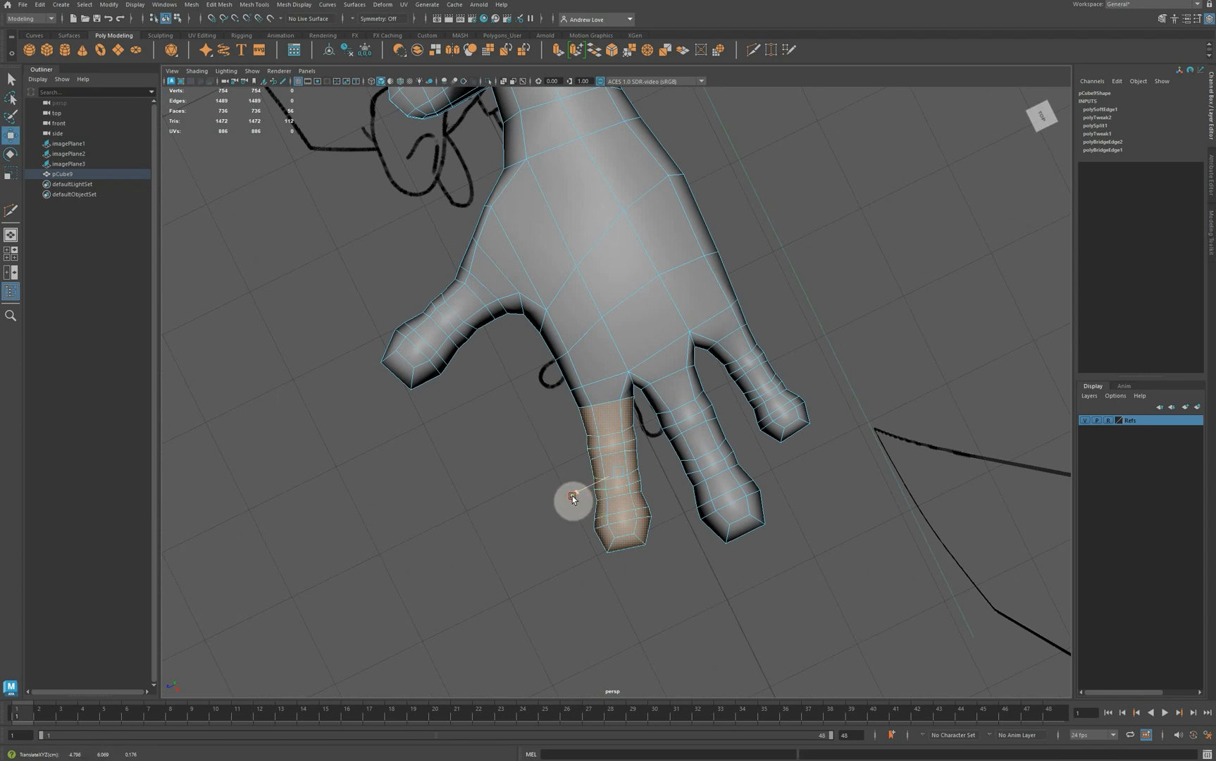
Select the middle finger's faces from the tip back to its base and widen the finger slightly.
drag(730, 519, 751, 581)
key(greater)
key(greater)
key(greater)
key(greater)
key(greater)
key(greater)
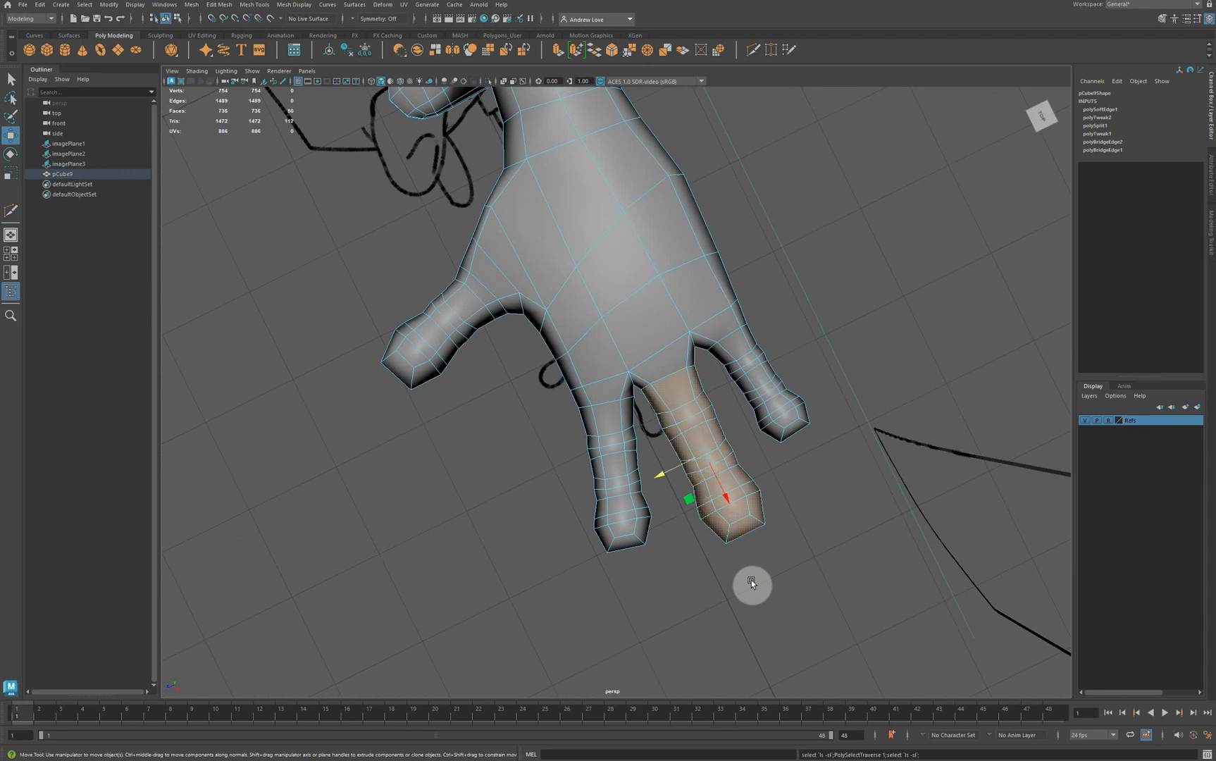
key(r)
click(668, 473)
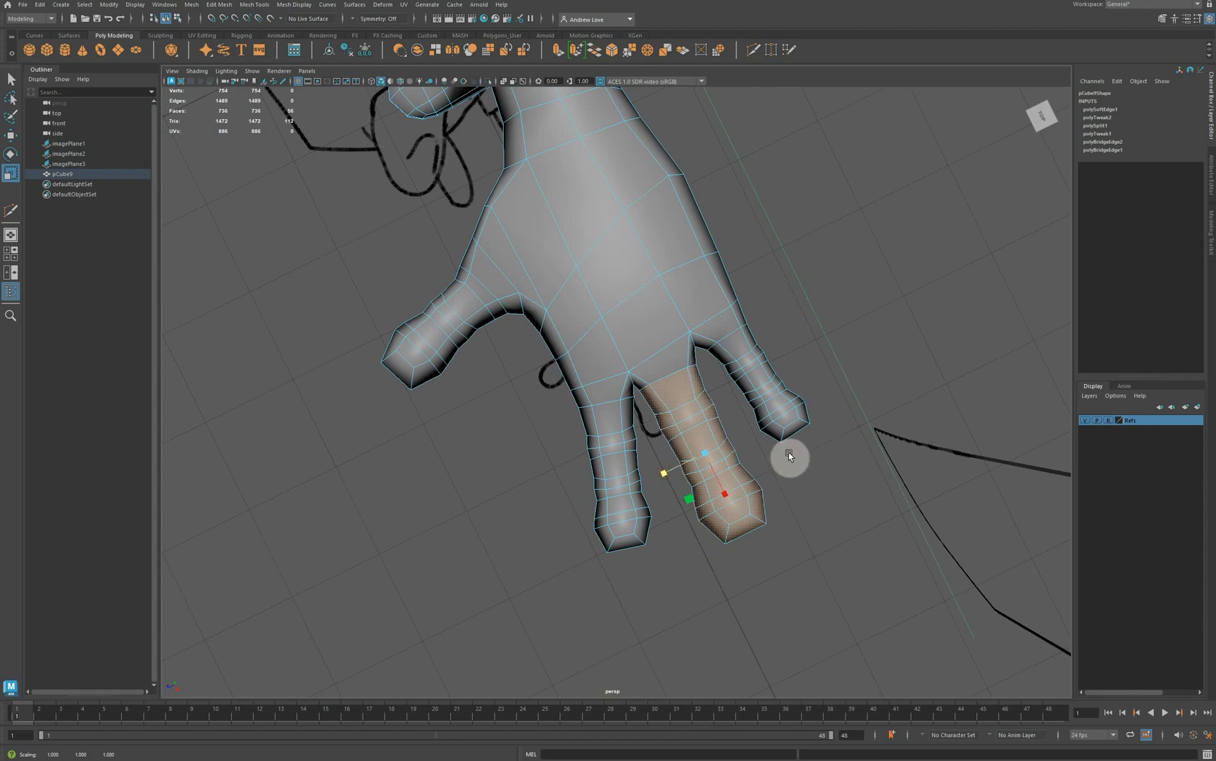
Select the little finger's faces from the tip back to its base and widen the finger slightly.
drag(806, 448, 788, 430)
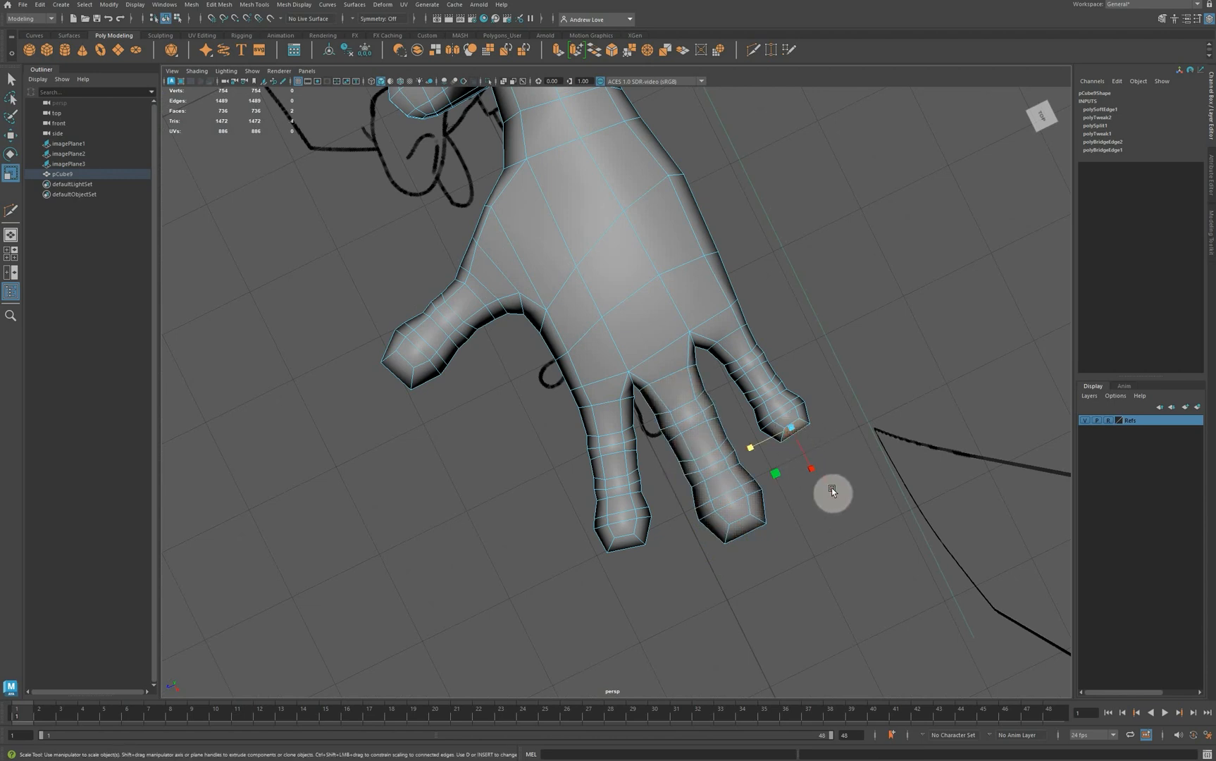
key(shift+period)
key(shift+period)
key(shift+period)
key(shift+period)
key(shift+period)
key(shift+period)
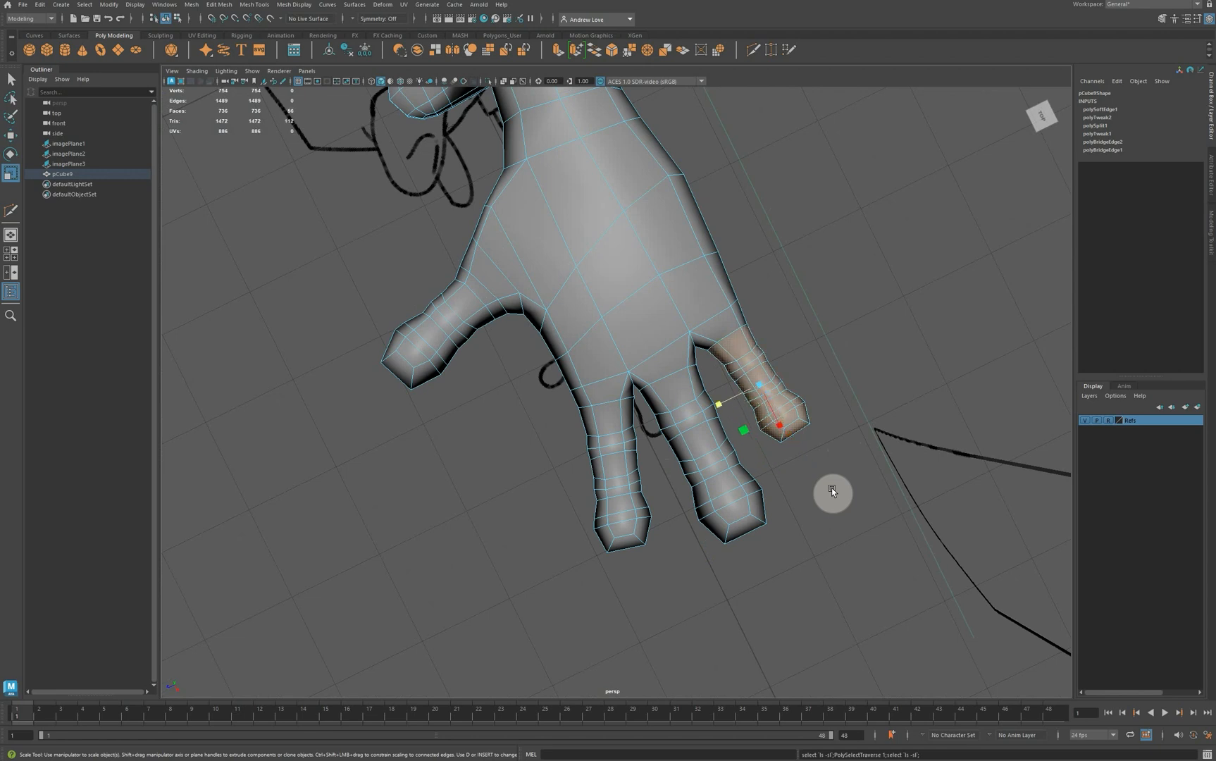
drag(720, 405, 718, 407)
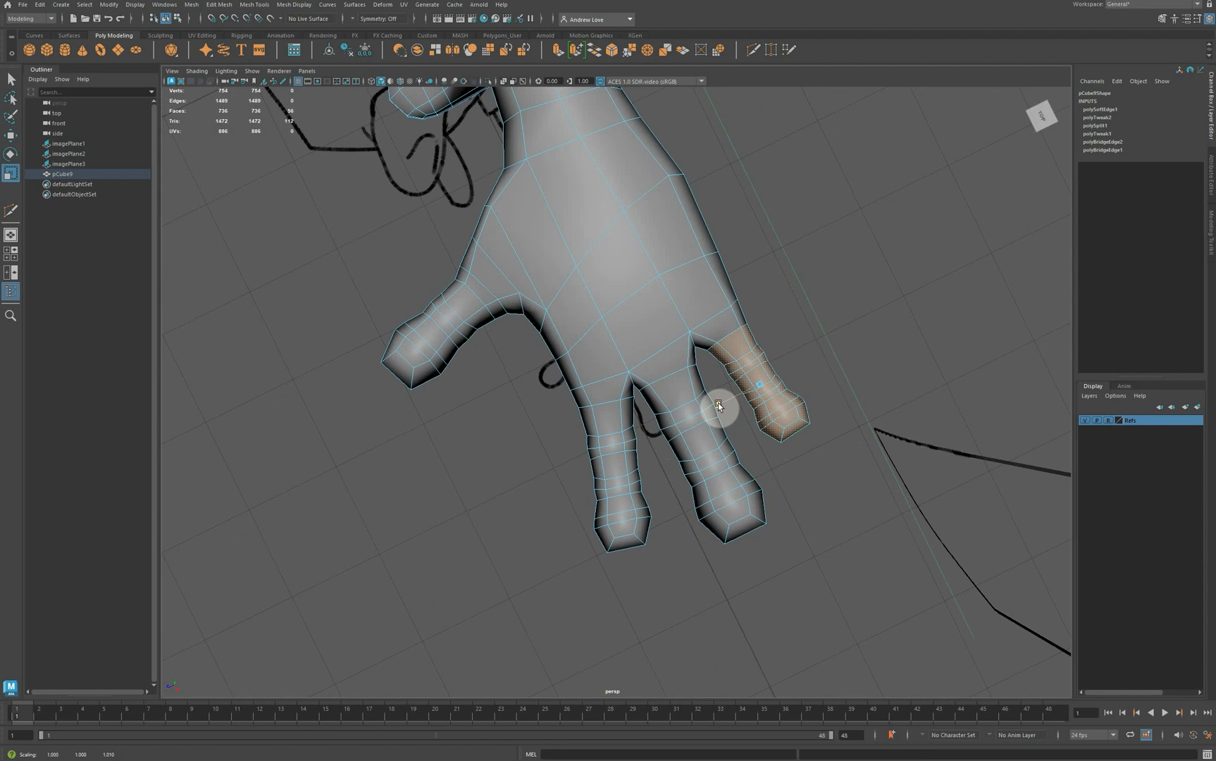
key(w)
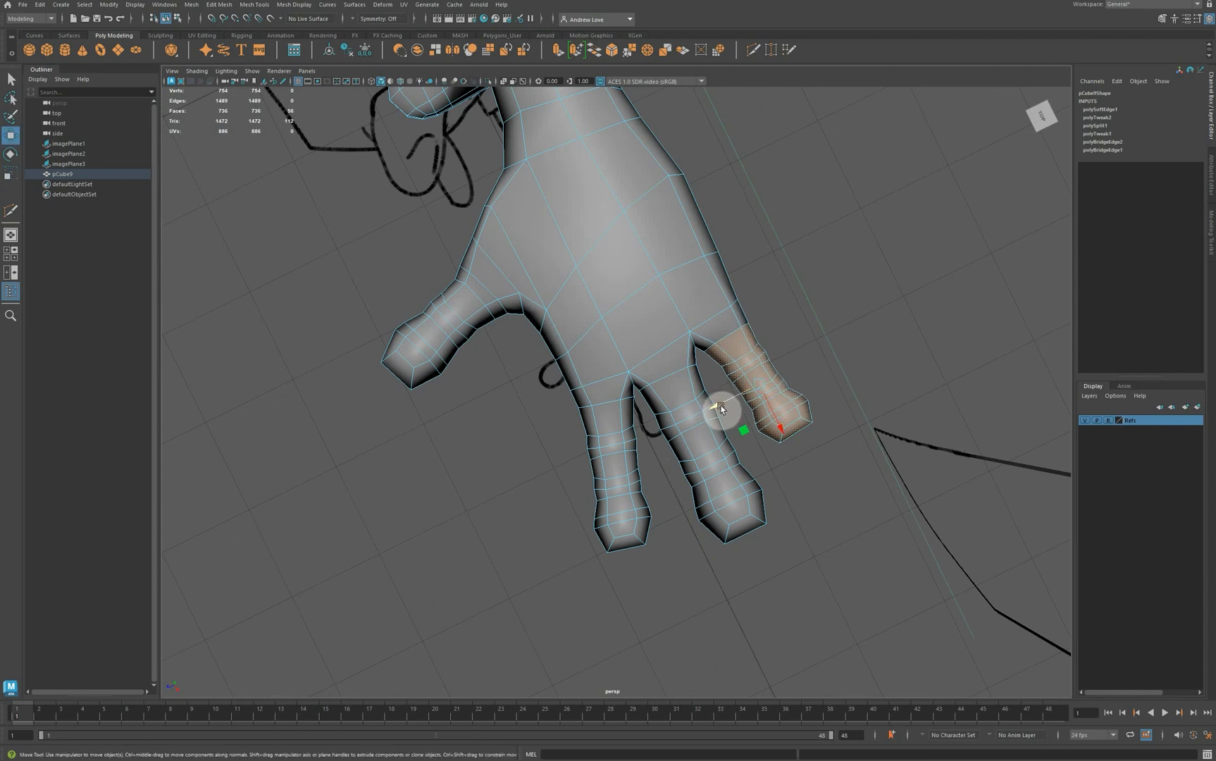
In the top view, shift the vertices of the mid-palm and wrist-side edge columns slightly toward the fingers.
click(407, 499)
alt+drag(491, 505, 373, 535)
key(space)
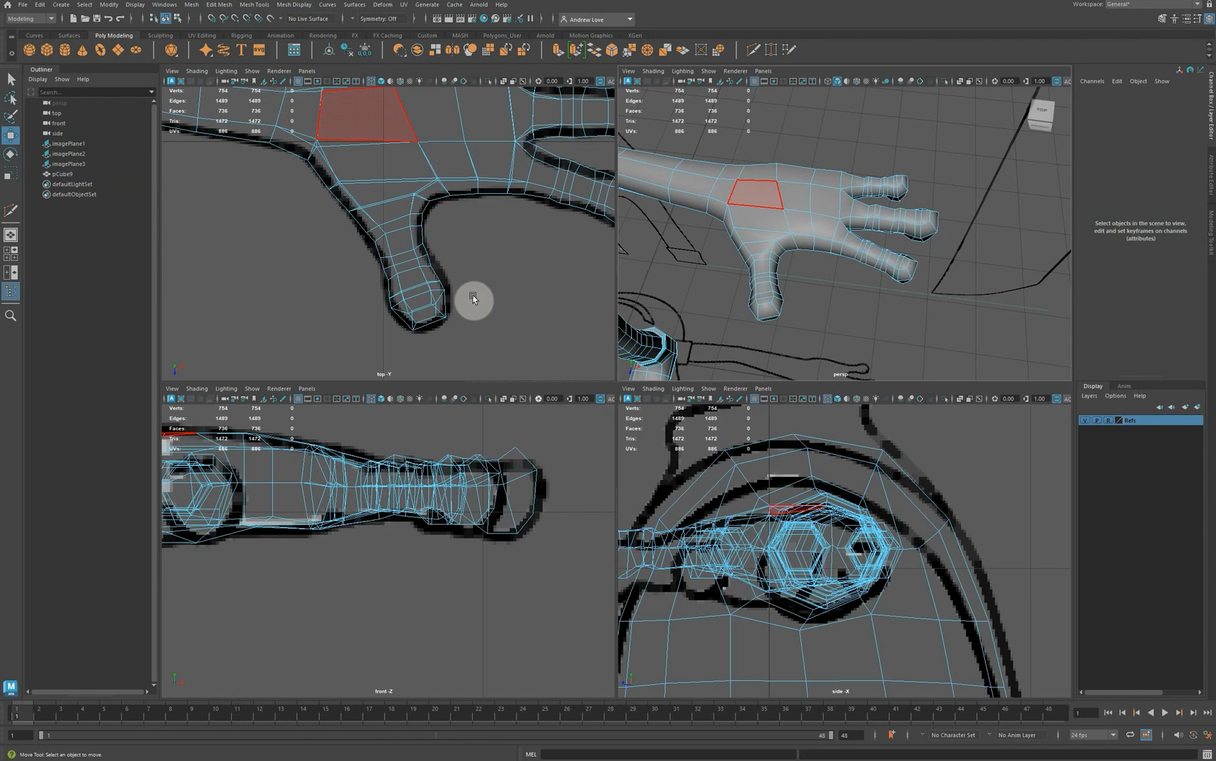
key(space)
scroll(370, 356, down, 5)
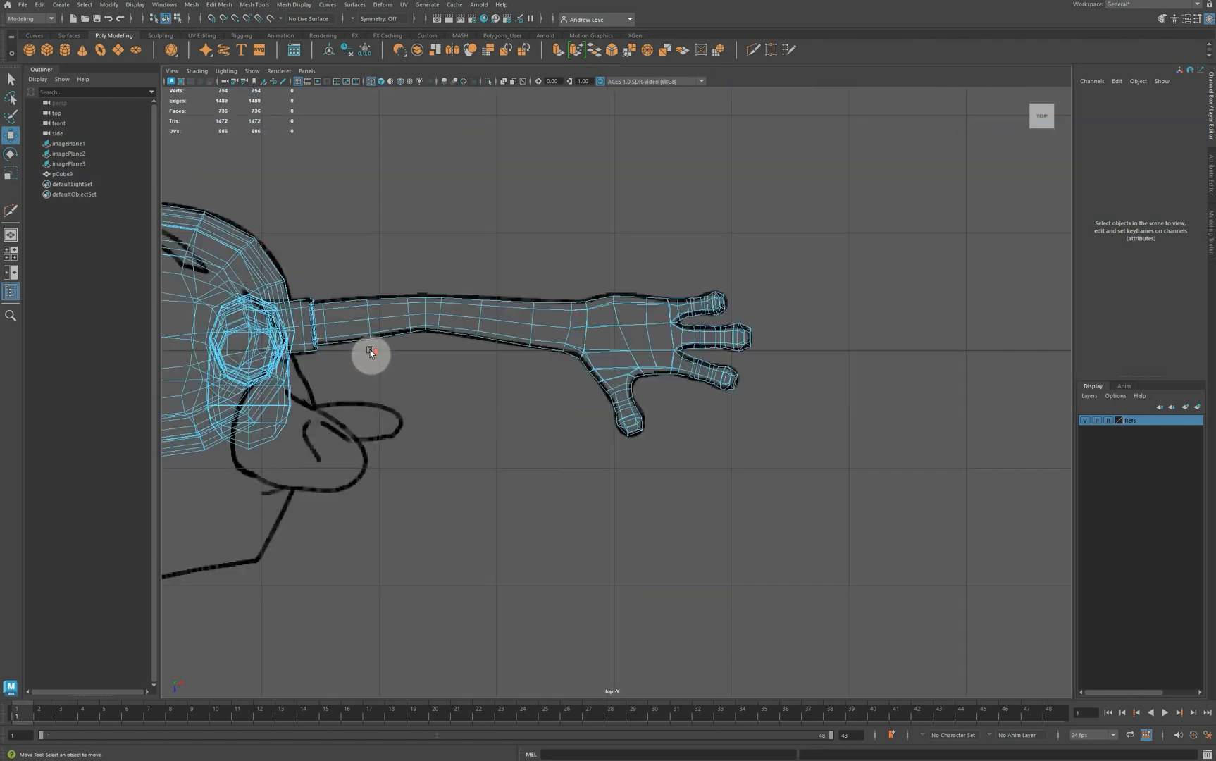
scroll(359, 360, up, 2)
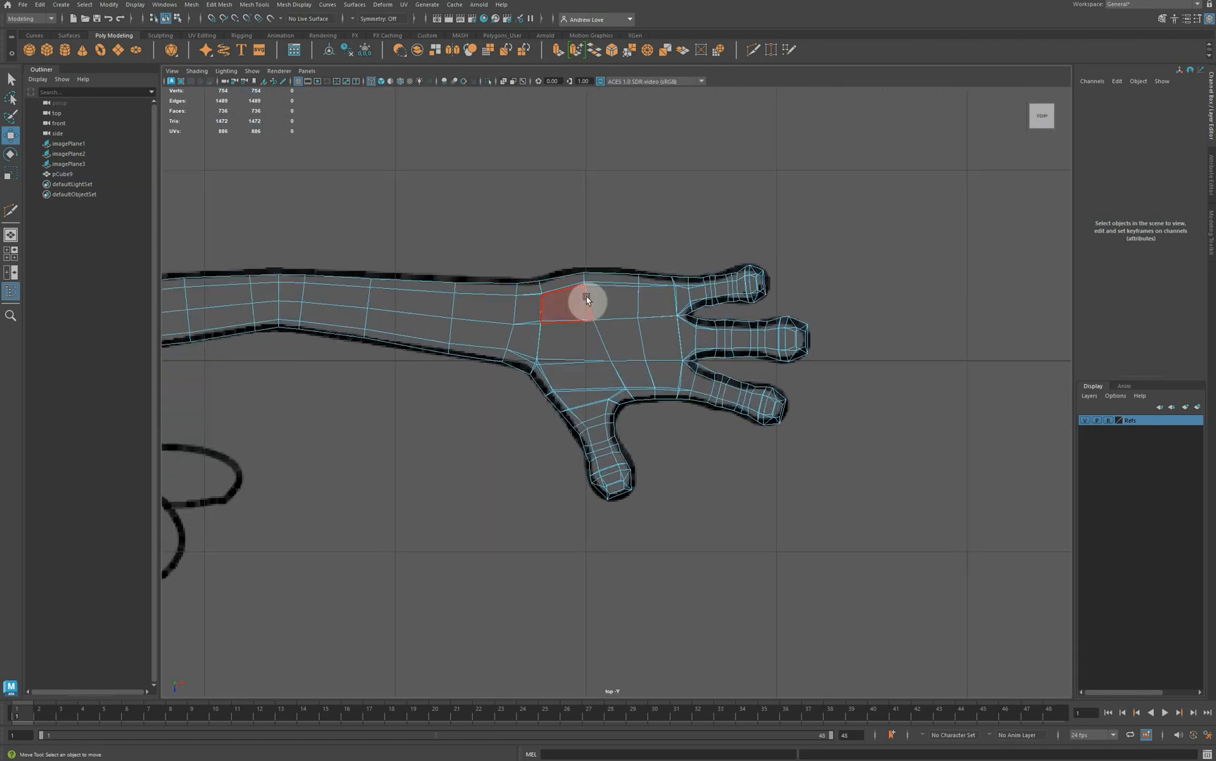
right_drag(586, 295, 522, 310)
click(605, 359)
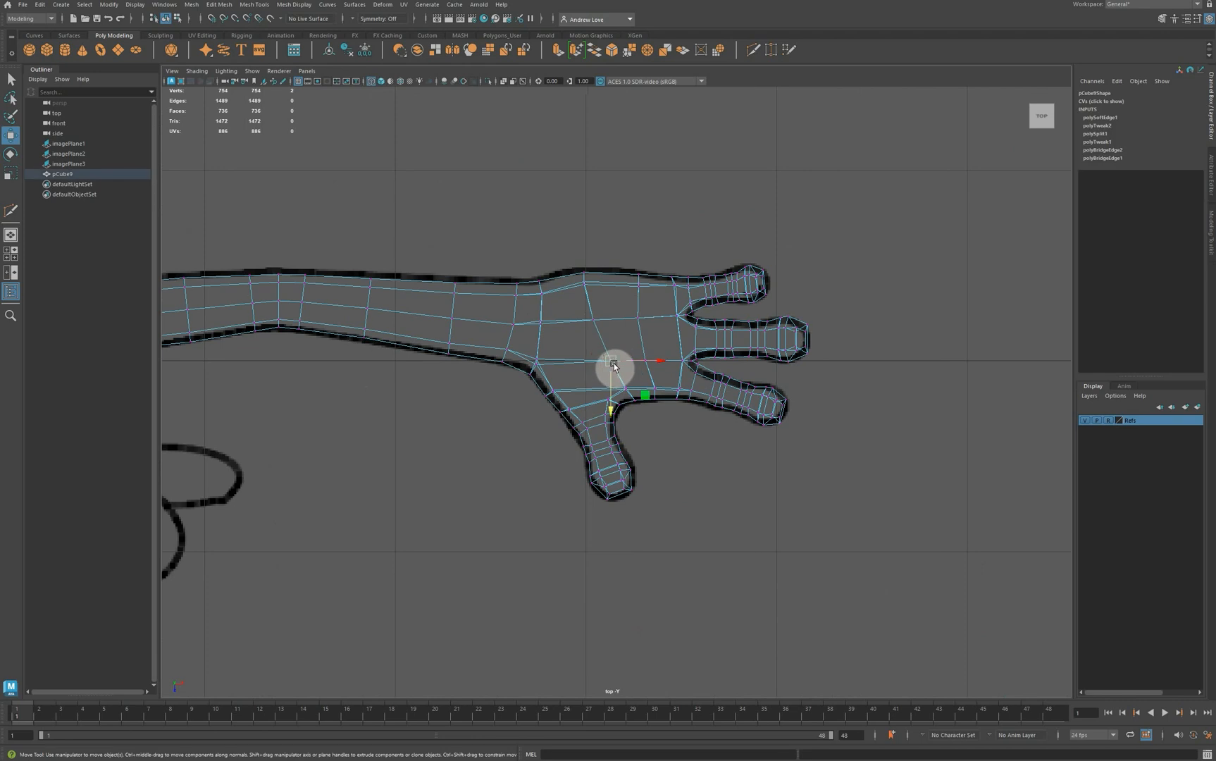
click(604, 326)
drag(623, 321, 624, 322)
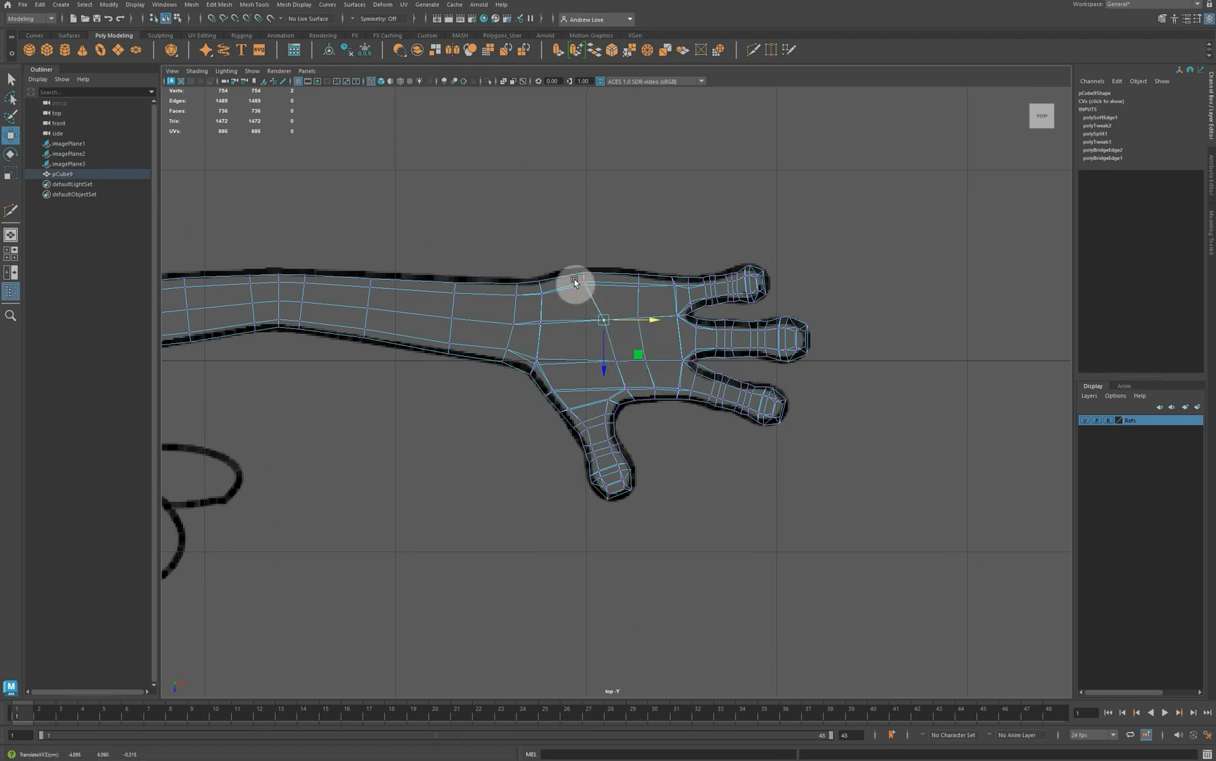
mouse_move(574, 279)
mouse_down()
mouse_move(604, 301)
mouse_move(613, 280)
mouse_move(593, 278)
mouse_up()
click(612, 290)
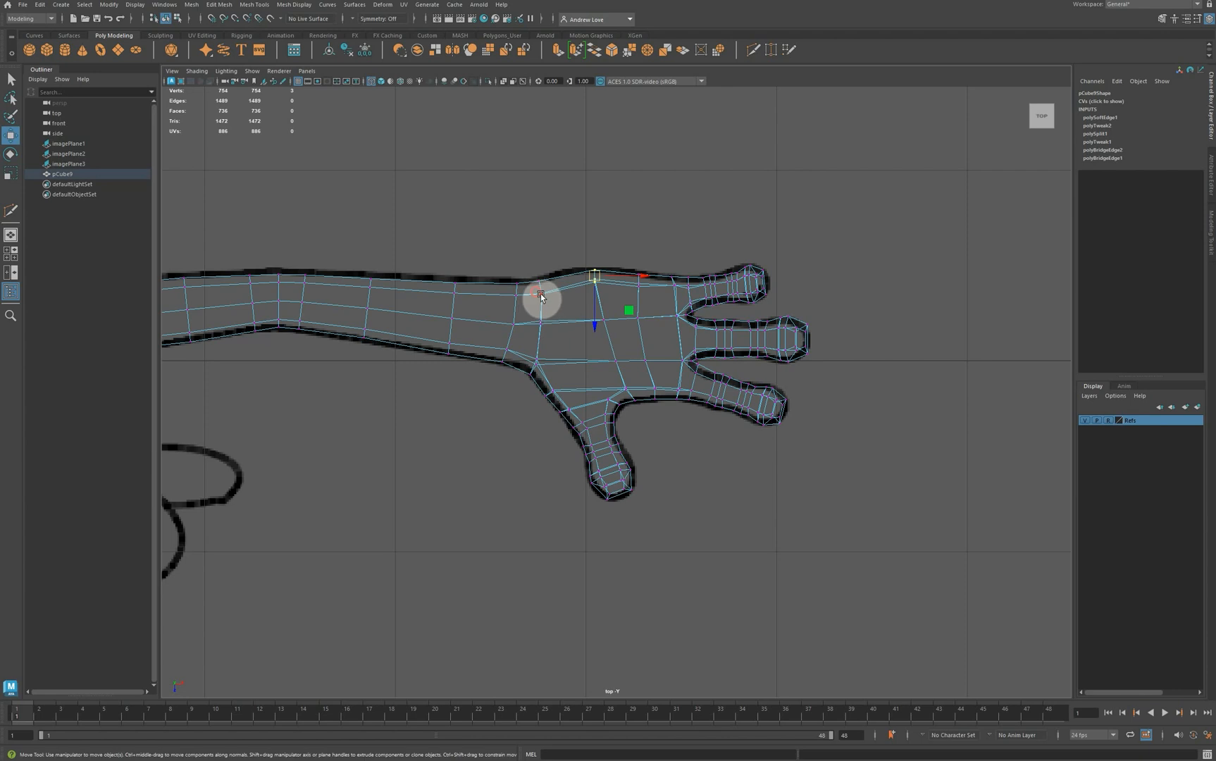
drag(542, 297, 554, 321)
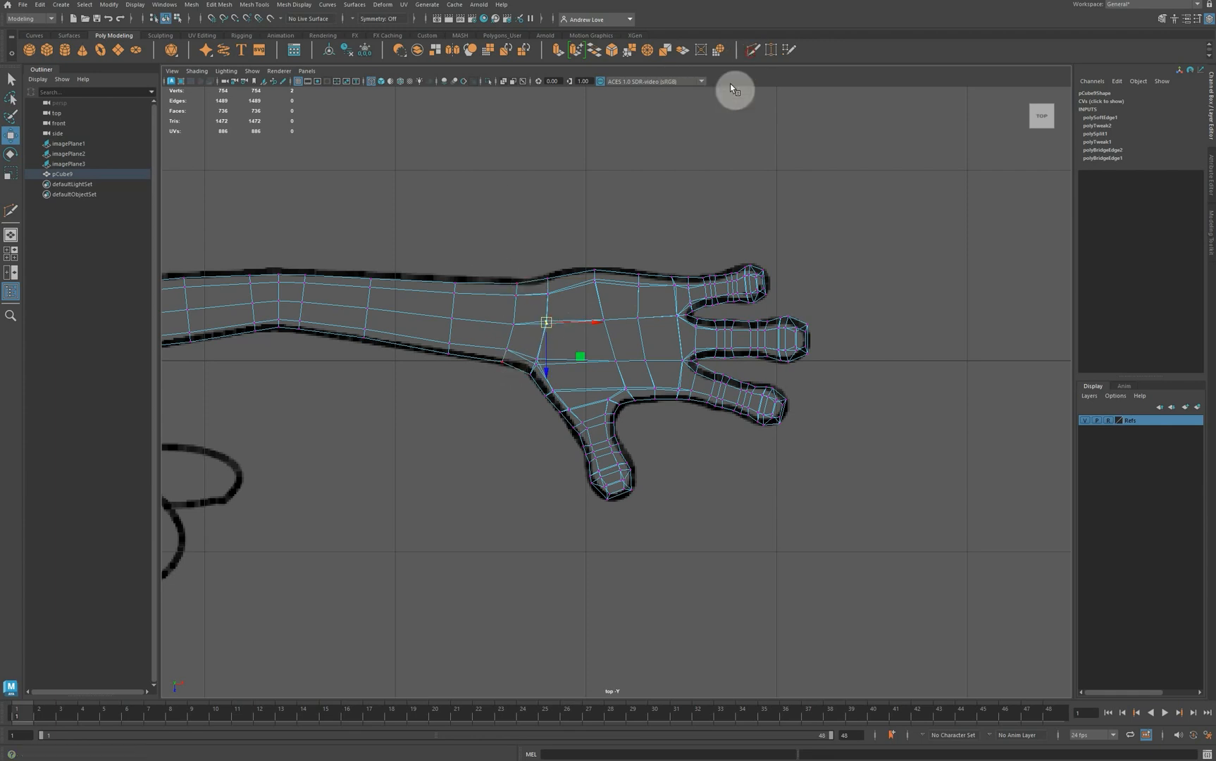
Insert two edge loops around the wrist, one on each side of the existing loop beside the palm.
ctrl+click(533, 294)
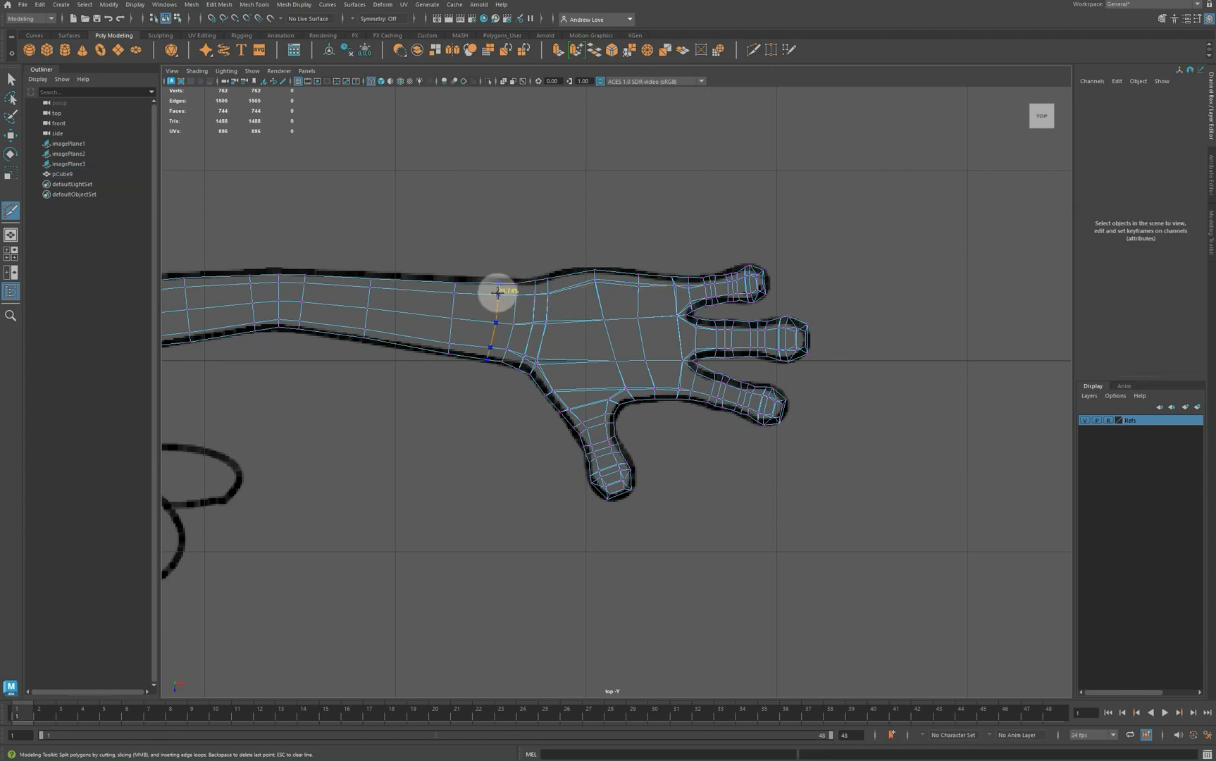
ctrl+click(497, 291)
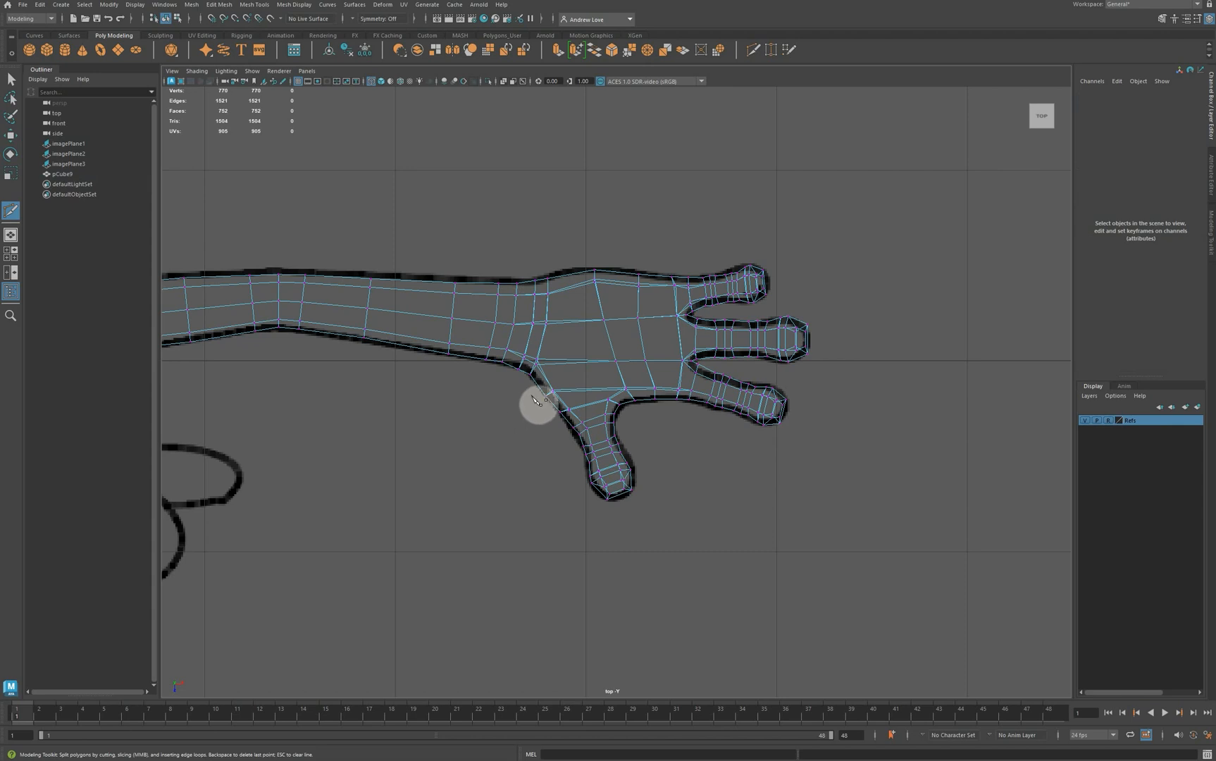
click(535, 281)
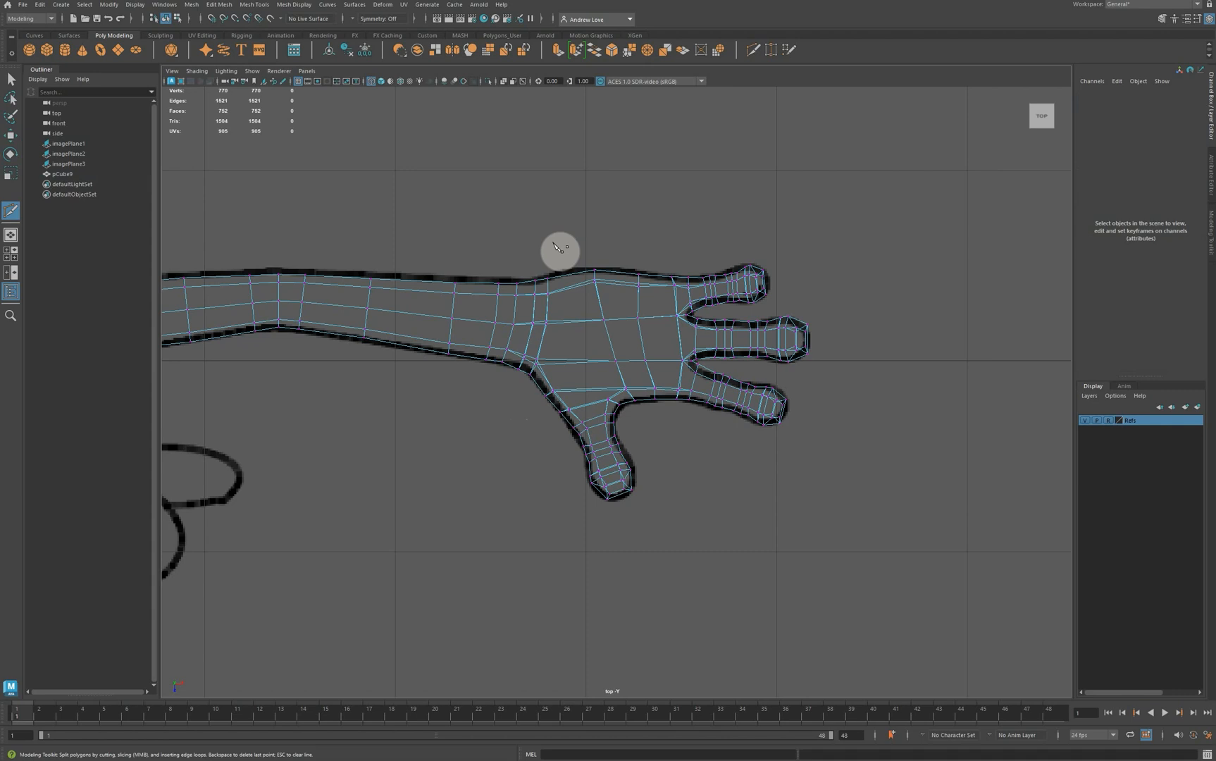
key(w)
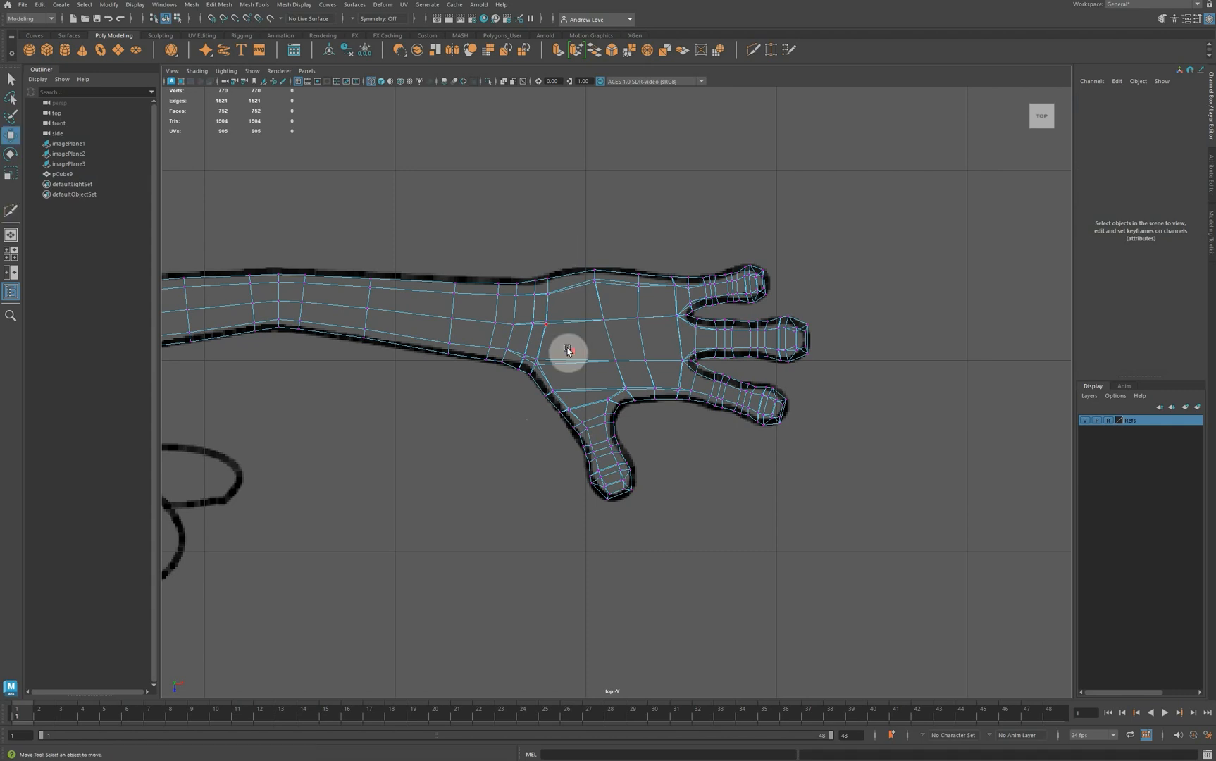
Reposition the vertices around the wrist and thumb base to space the edge loops evenly and follow the top reference outline.
scroll(568, 350, up, 5)
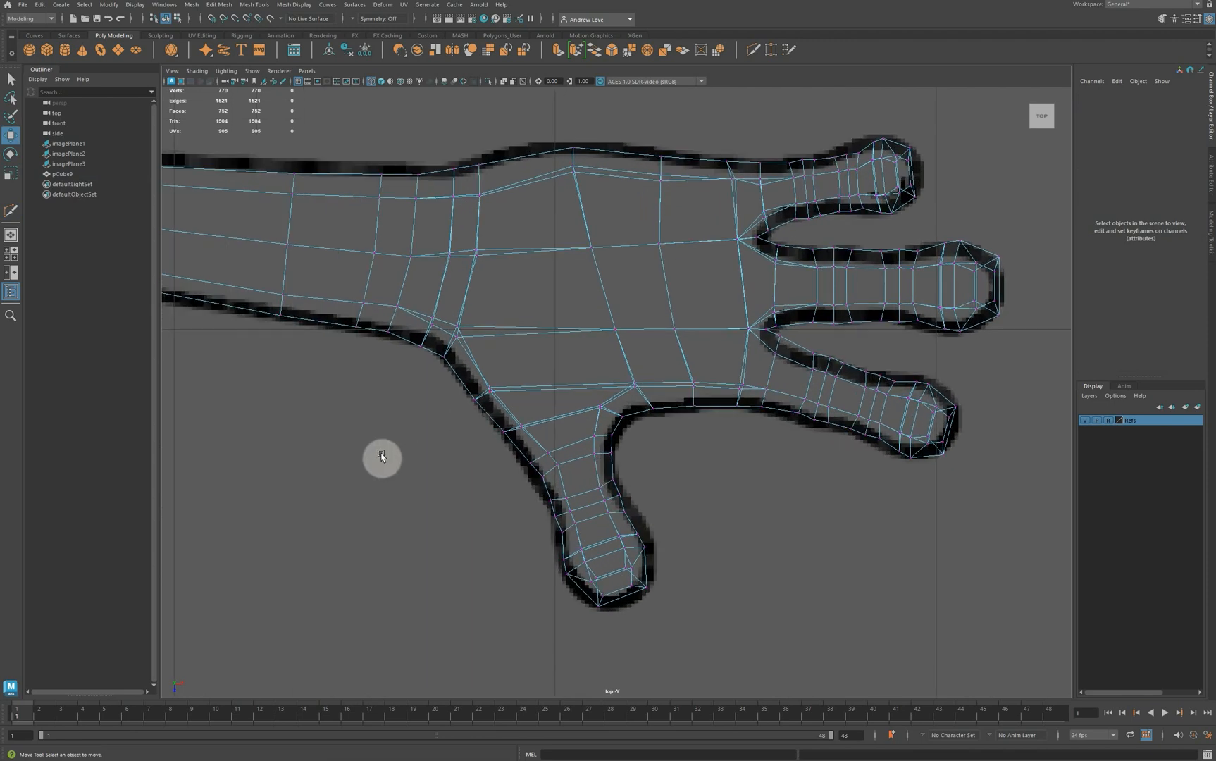
scroll(489, 527, up, 5)
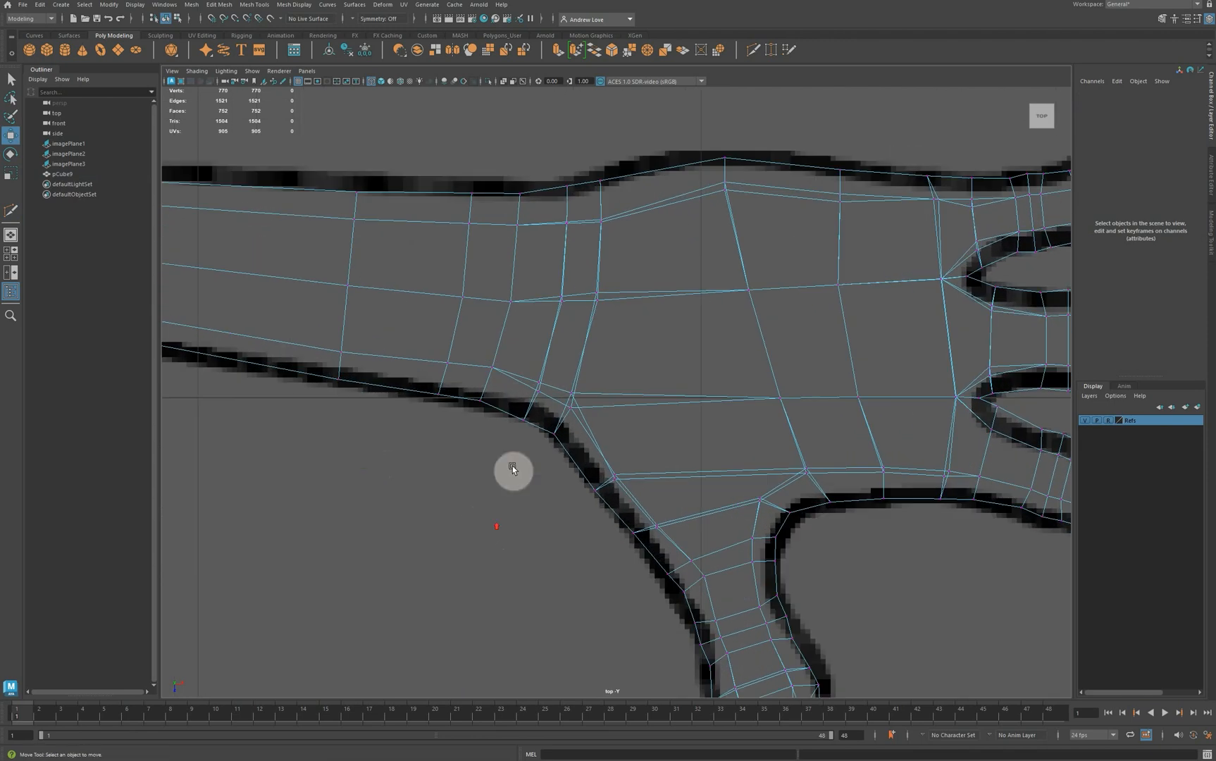
right_drag(516, 399, 480, 402)
drag(585, 159, 622, 196)
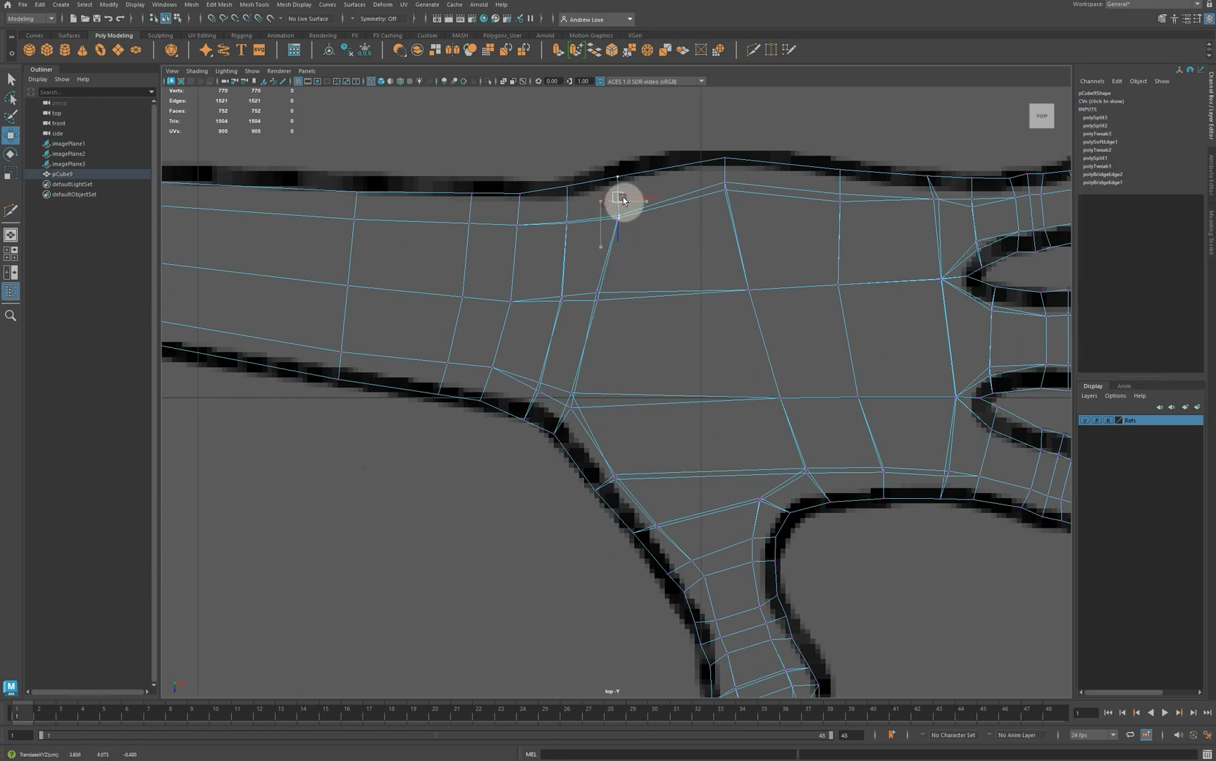
drag(581, 280, 613, 302)
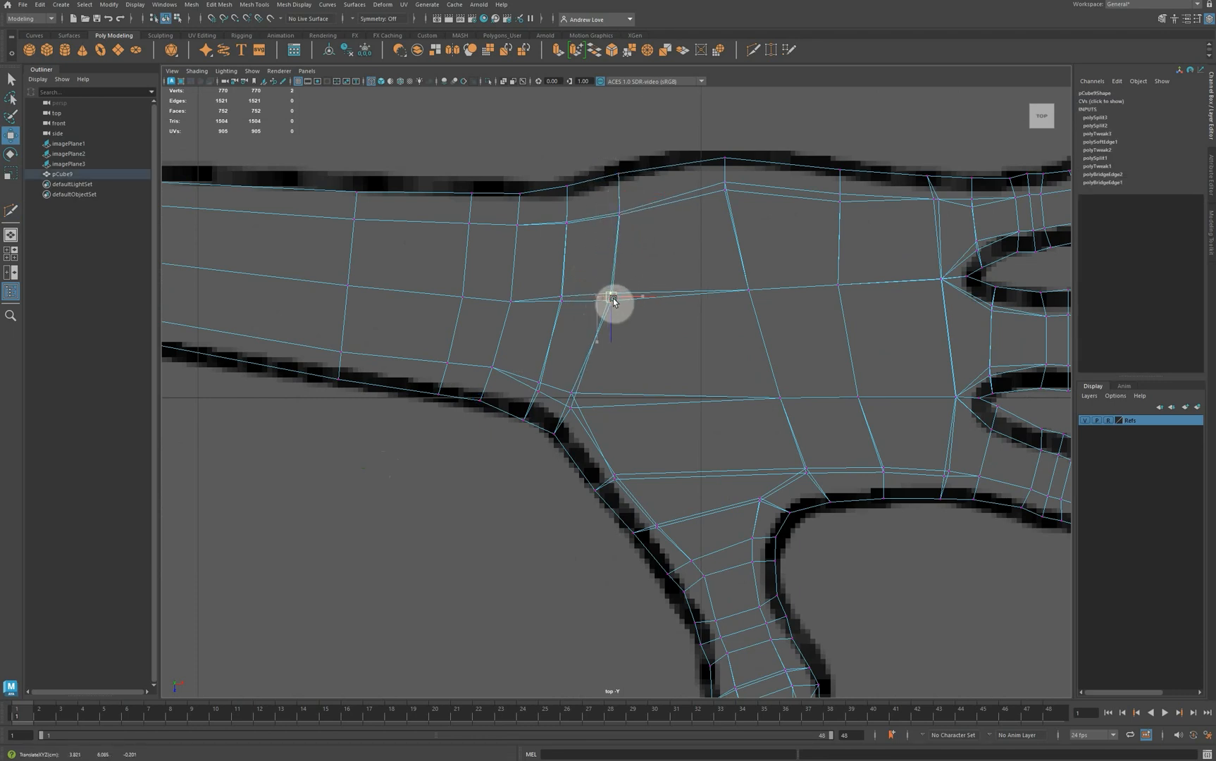
drag(564, 382, 529, 421)
mouse_move(524, 371)
mouse_down()
mouse_move(550, 400)
mouse_move(541, 380)
mouse_up()
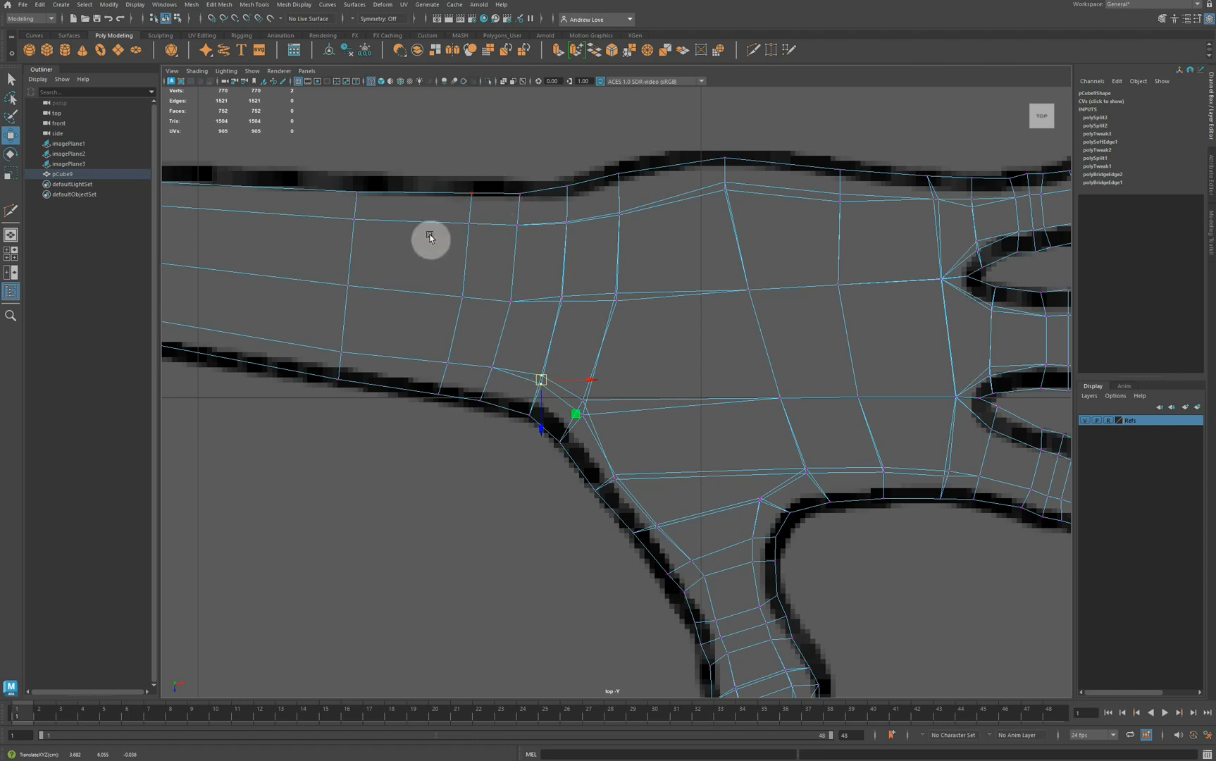
click(480, 401)
drag(481, 403, 480, 406)
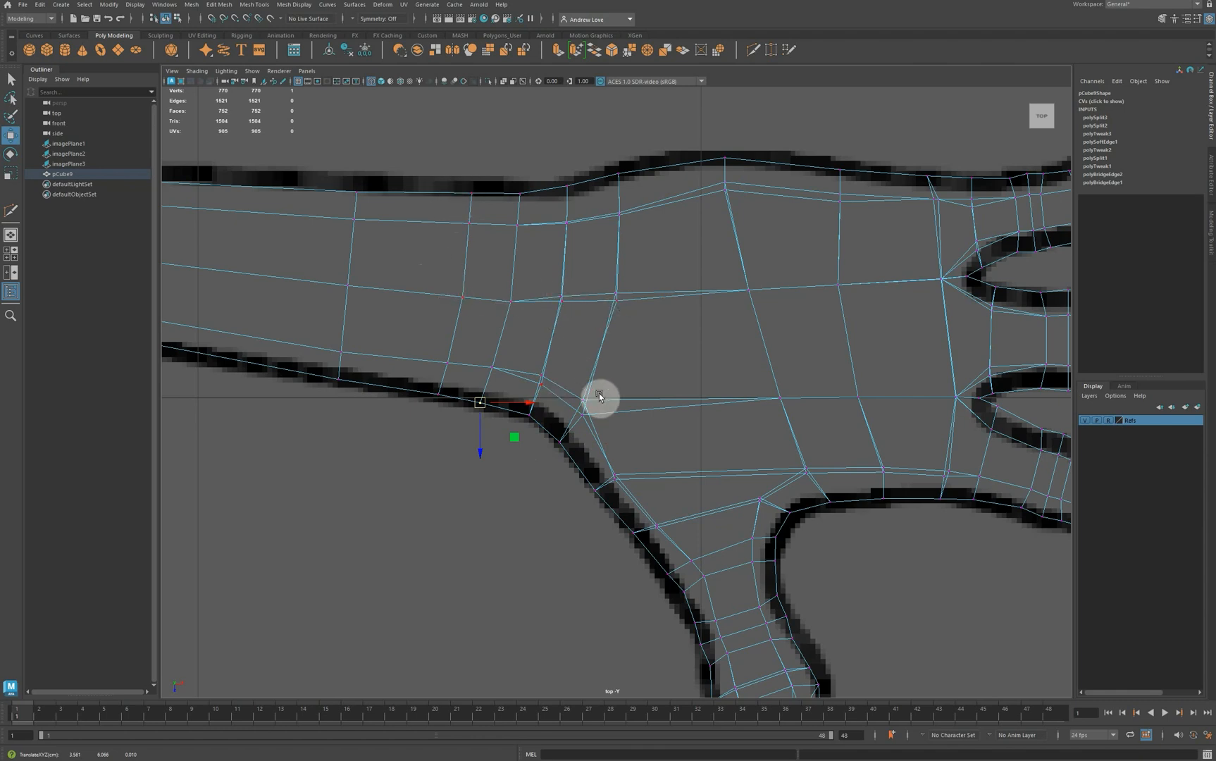
Return the body mesh to object mode in the perspective view and preview it smoothed, examining the hand and whole body.
key(space)
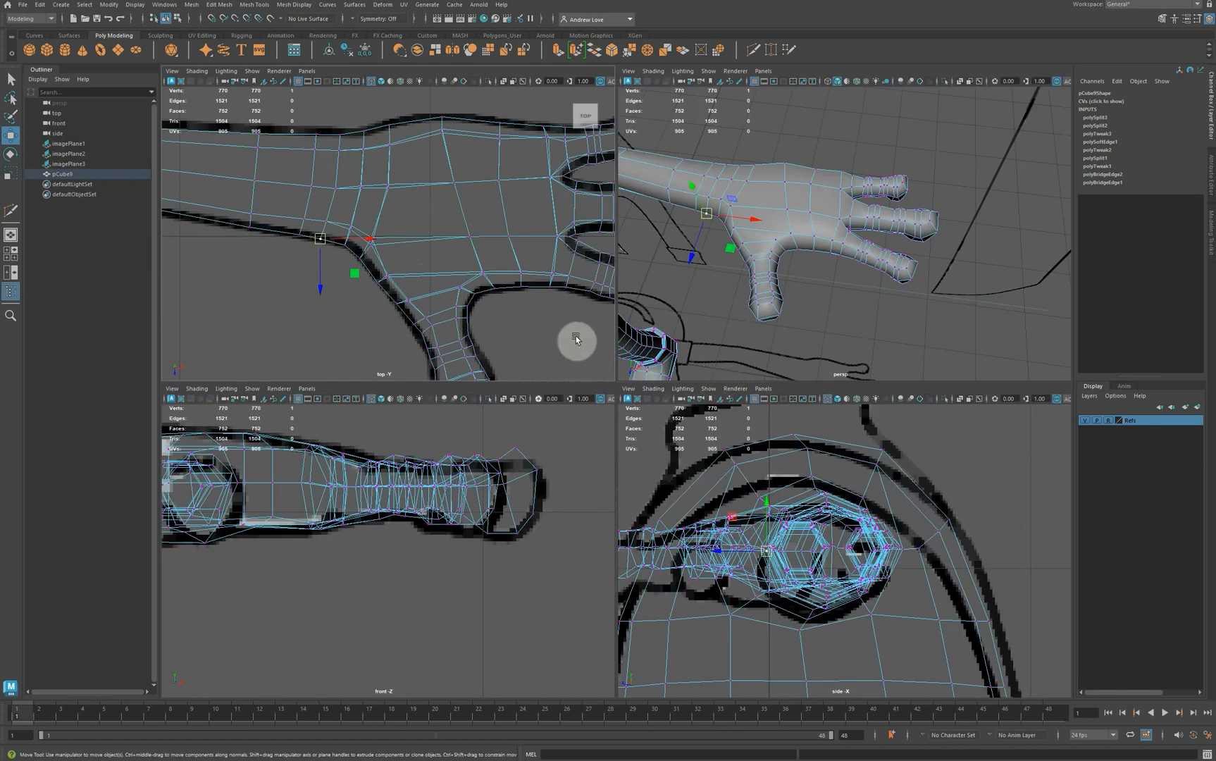
key(space)
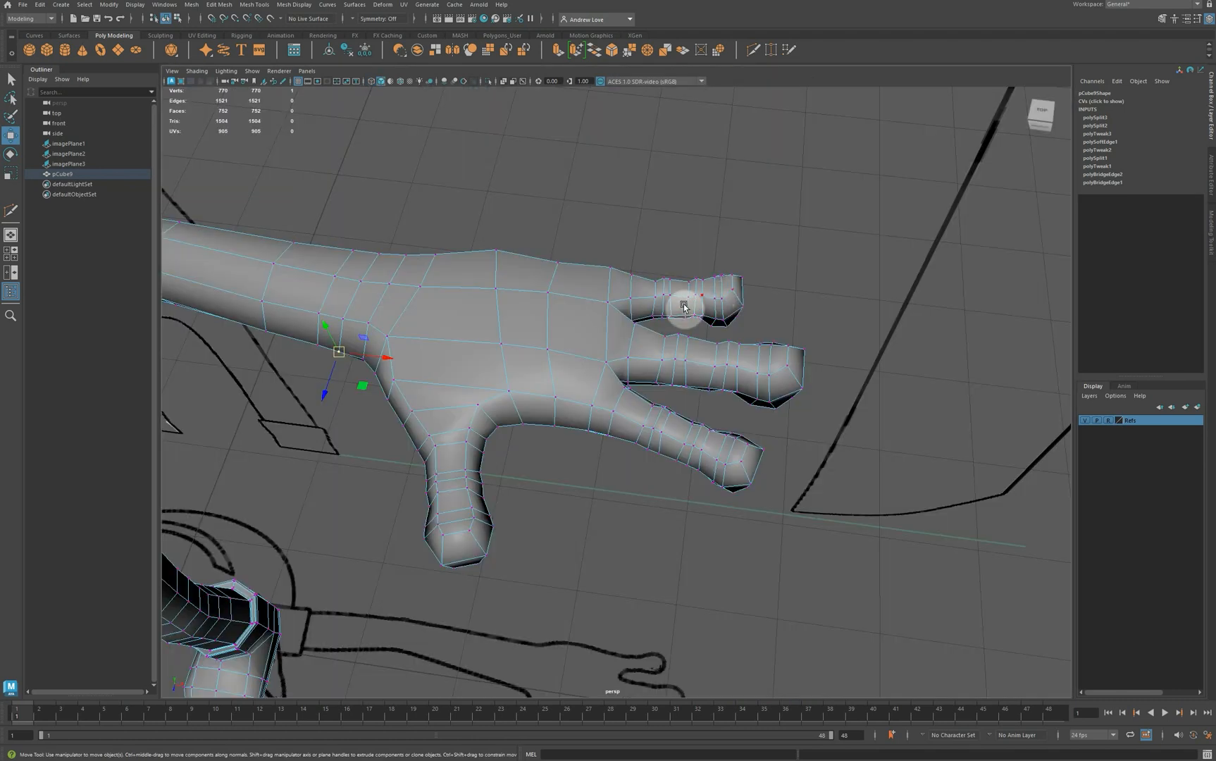
right_drag(504, 293, 556, 277)
click(588, 473)
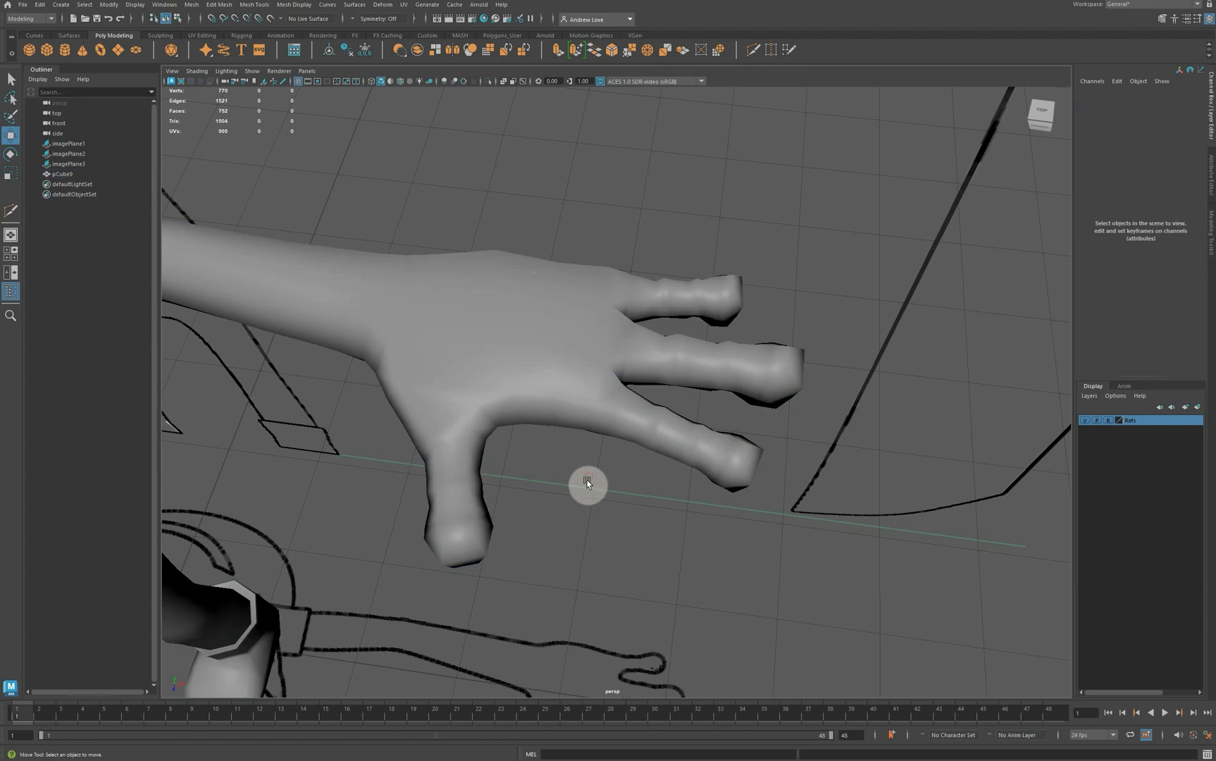
click(538, 332)
key(3)
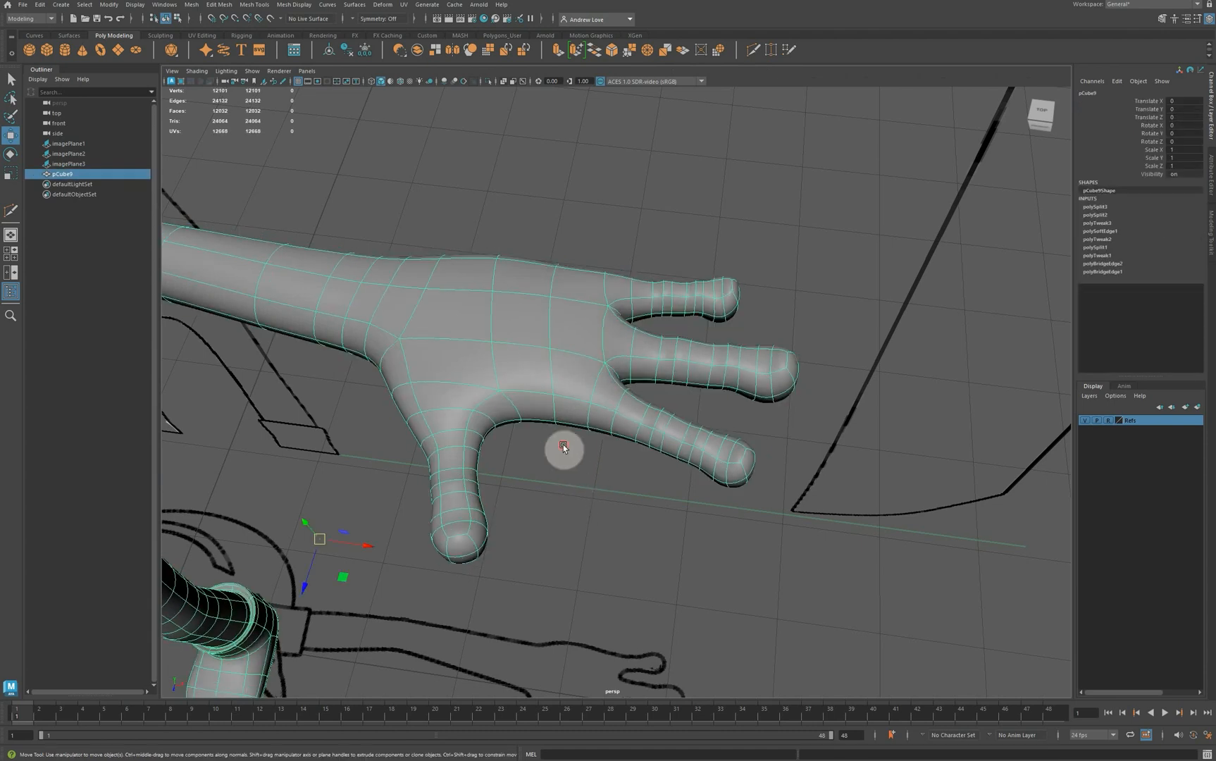
click(539, 467)
scroll(551, 480, down, 3)
scroll(551, 480, down, 2)
alt+drag(494, 497, 477, 408)
Delete the construction history of the half body mesh.
click(570, 391)
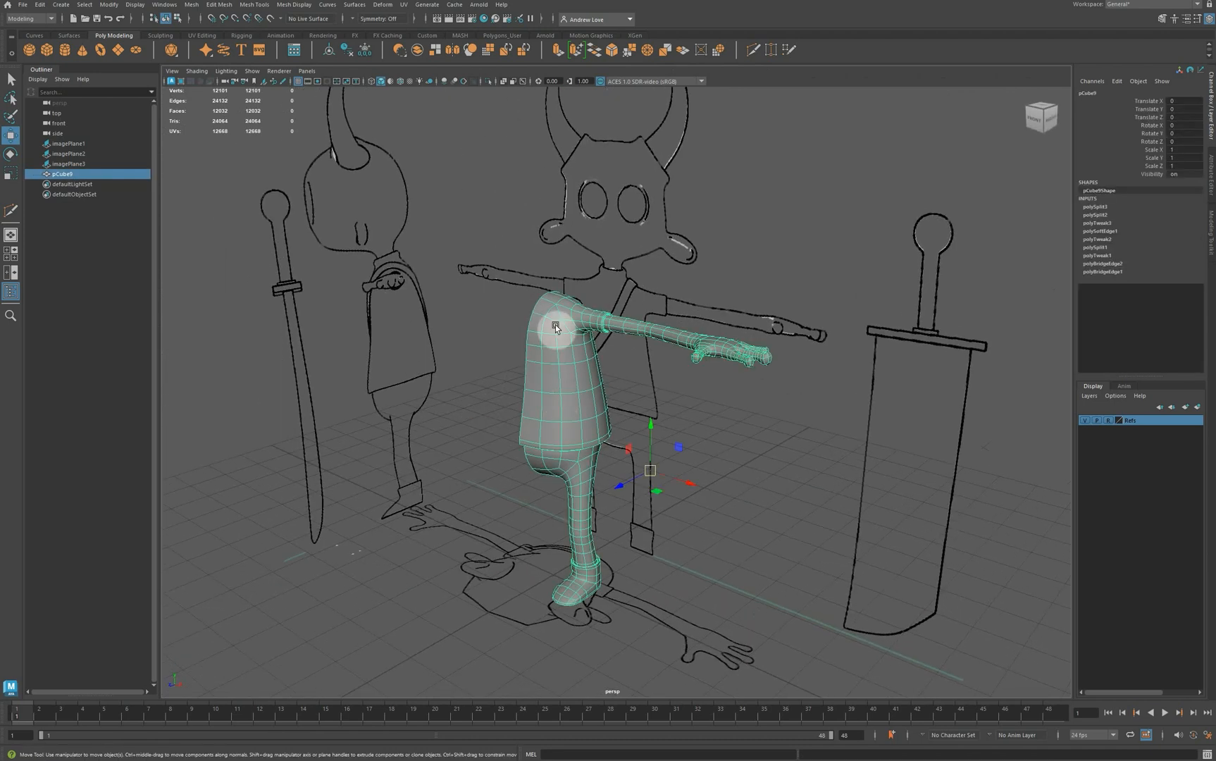
click(348, 49)
alt+drag(350, 318, 372, 290)
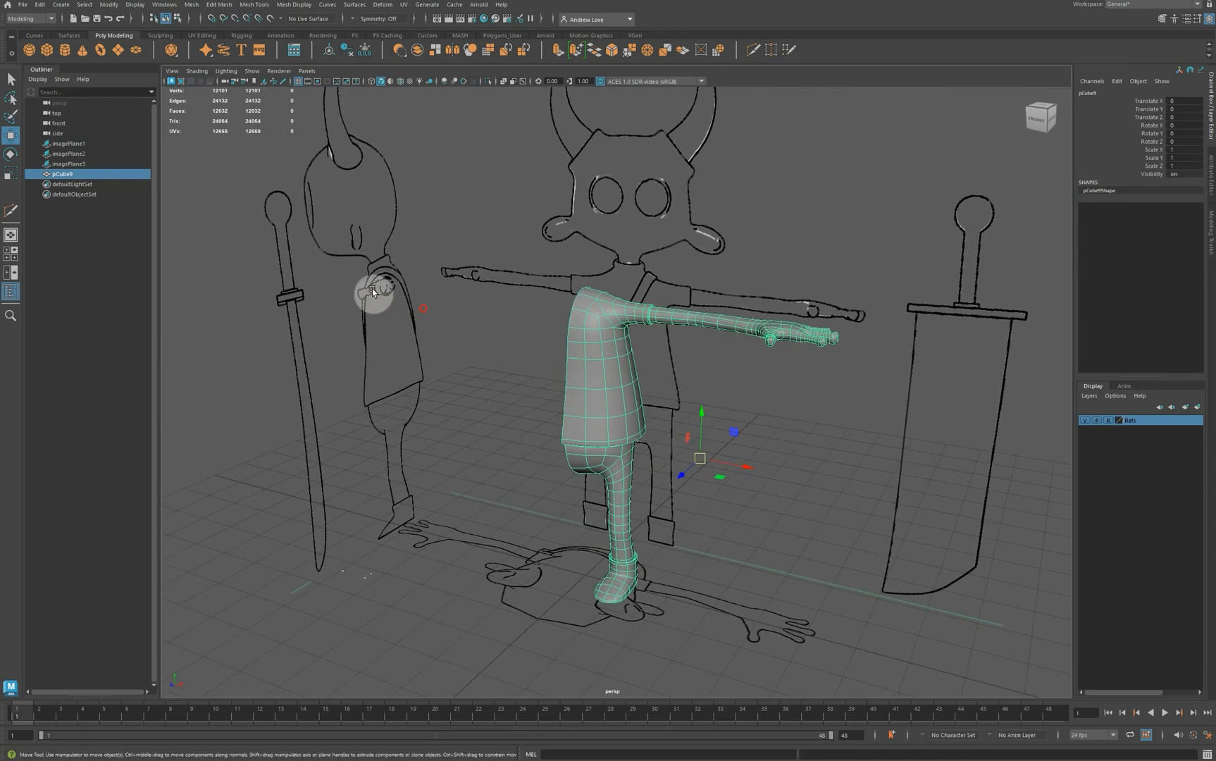
Mirror the half body across the world X axis in the negative direction, combining with the original and merging border vertices.
click(194, 7)
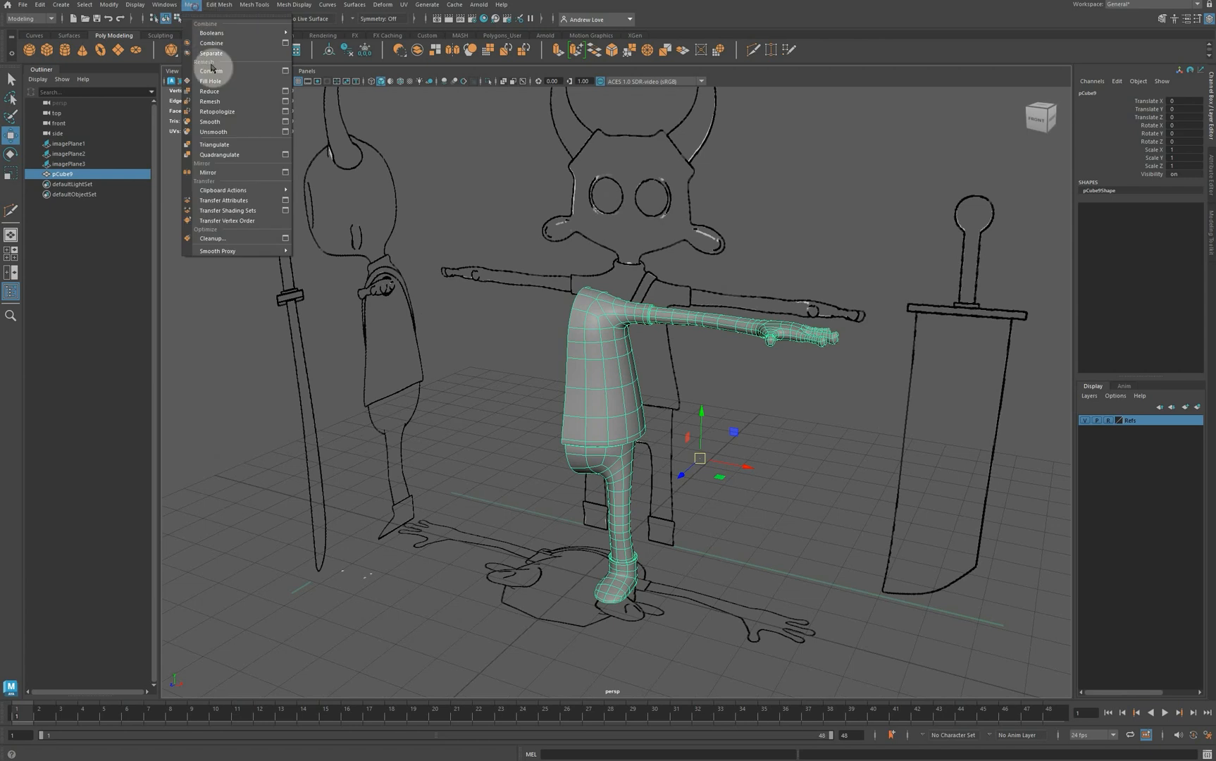
click(286, 173)
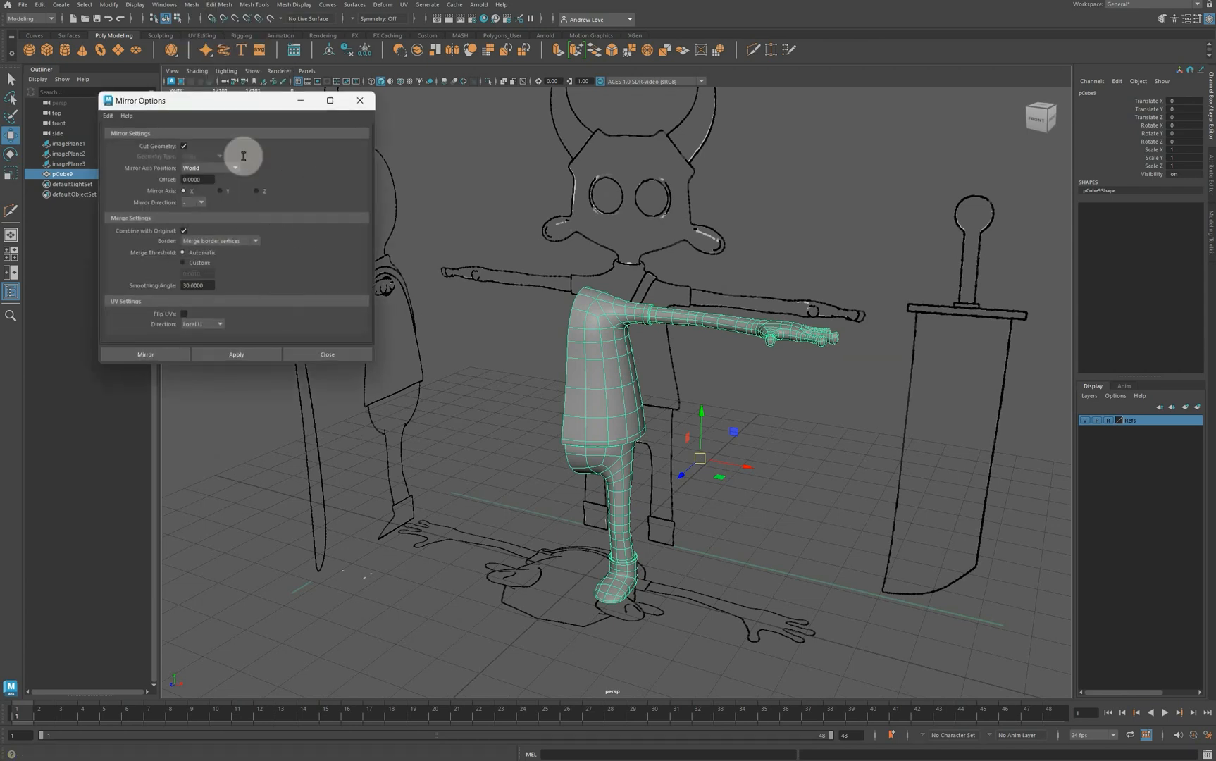
click(211, 353)
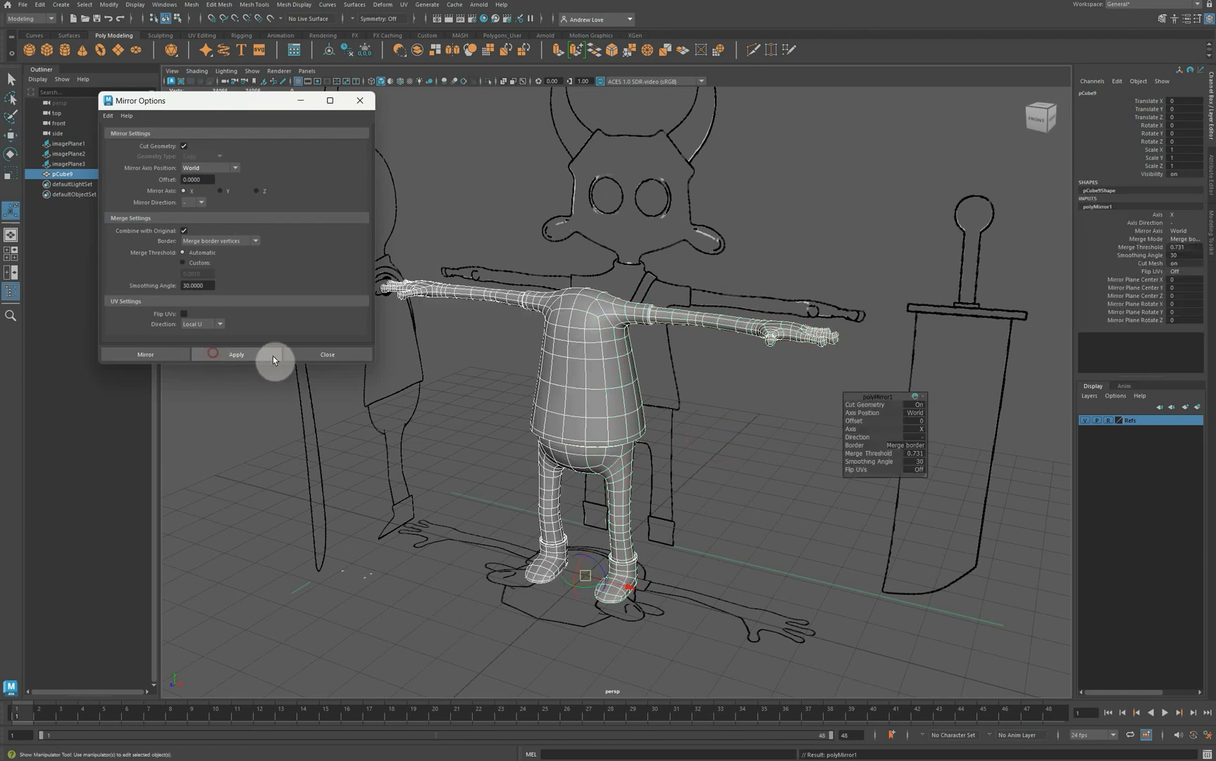
click(300, 355)
click(442, 436)
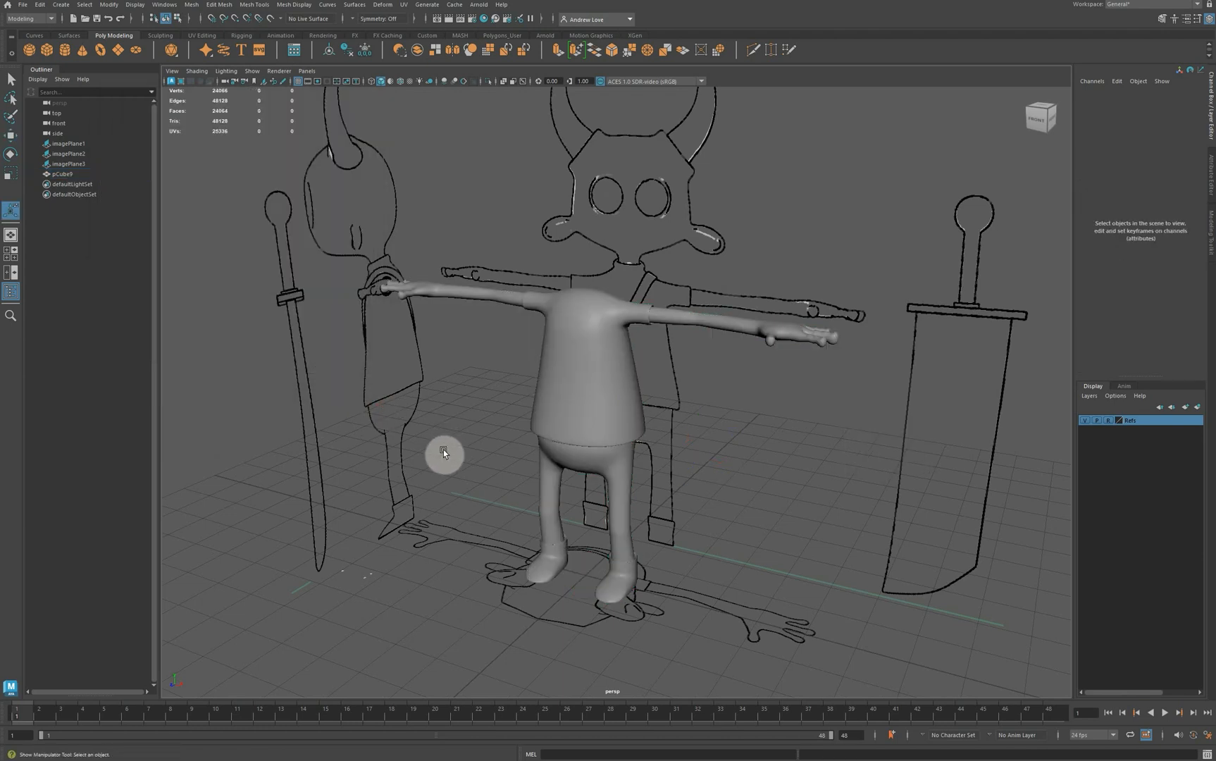
alt+drag(424, 483, 852, 483)
alt+middle_drag(787, 429, 818, 386)
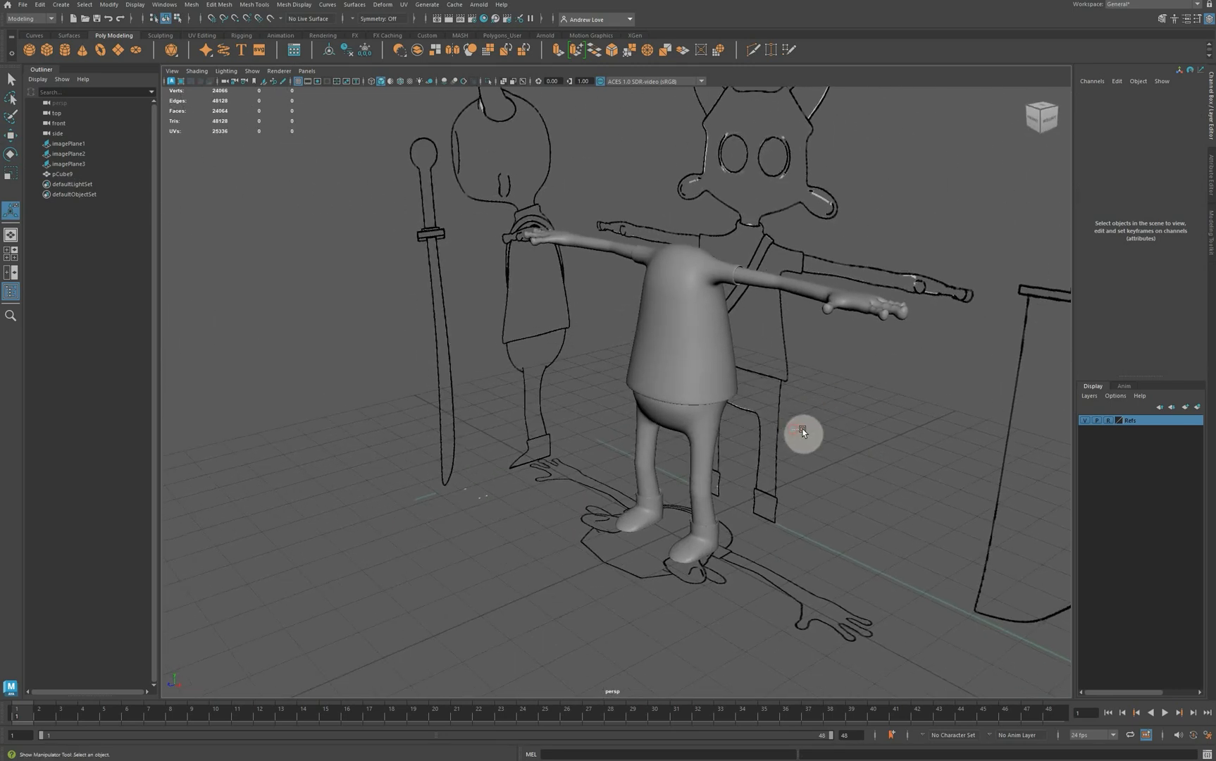